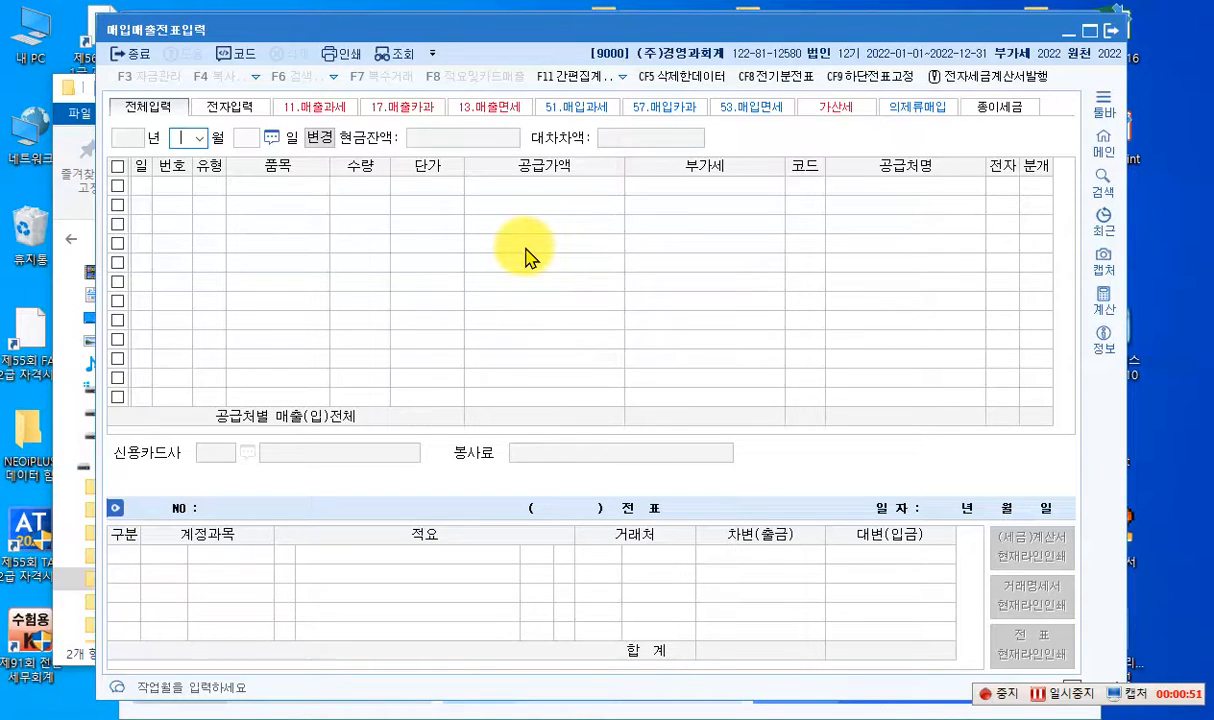
- Set the purchase/sales voucher entry date to October 1, 2022
left_click(200, 145)
left_click(188, 278)
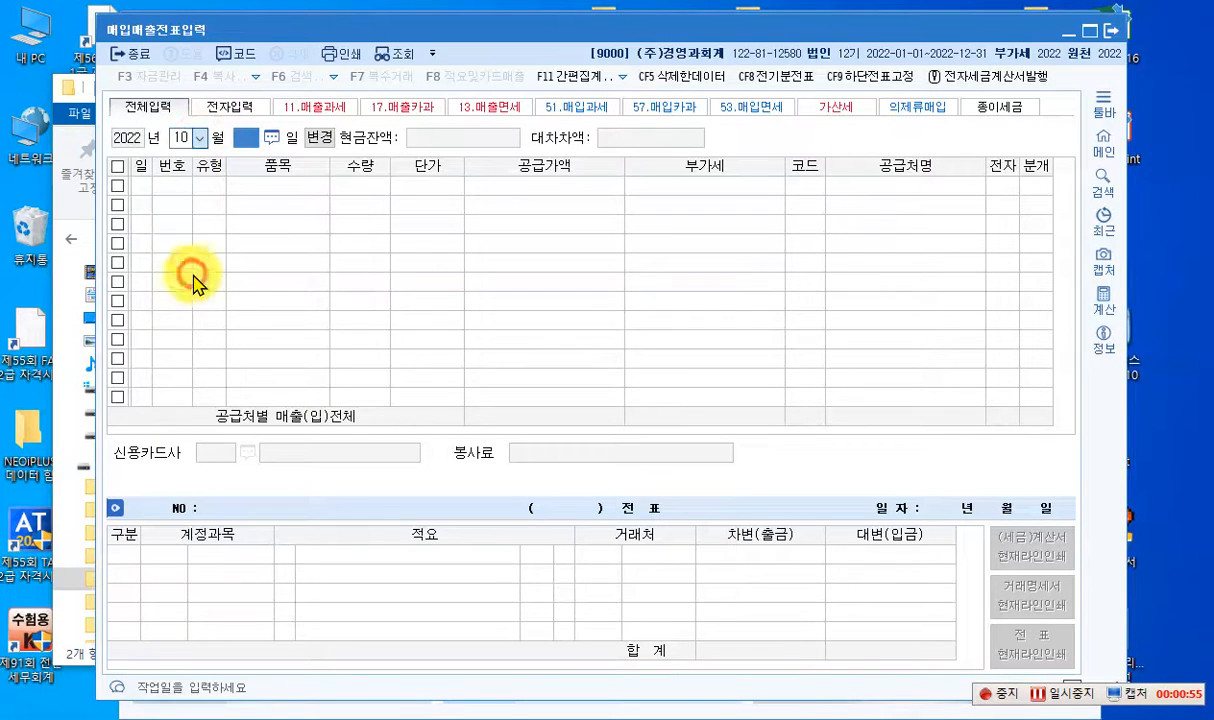
type("1")
key("Return")
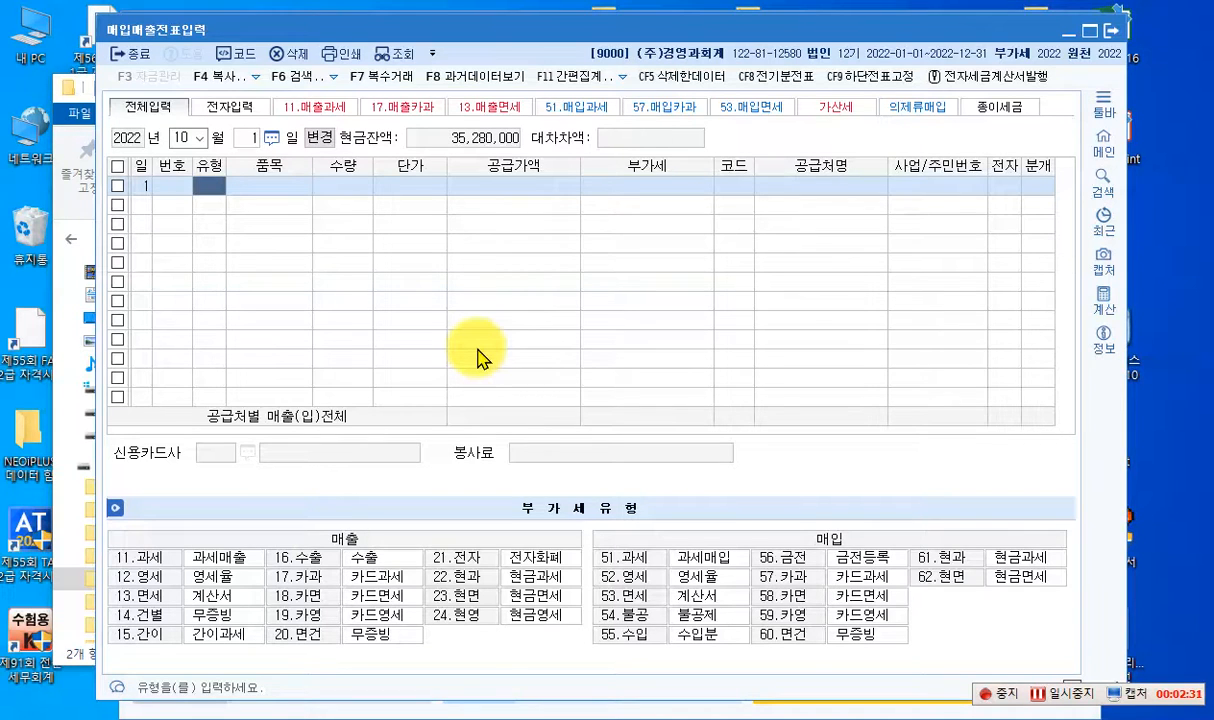
- Enter a taxable sale (type 11) of 갑 제품 with a supply value of 65,000,000 and accept the calculated VAT
type("11")
key("Return")
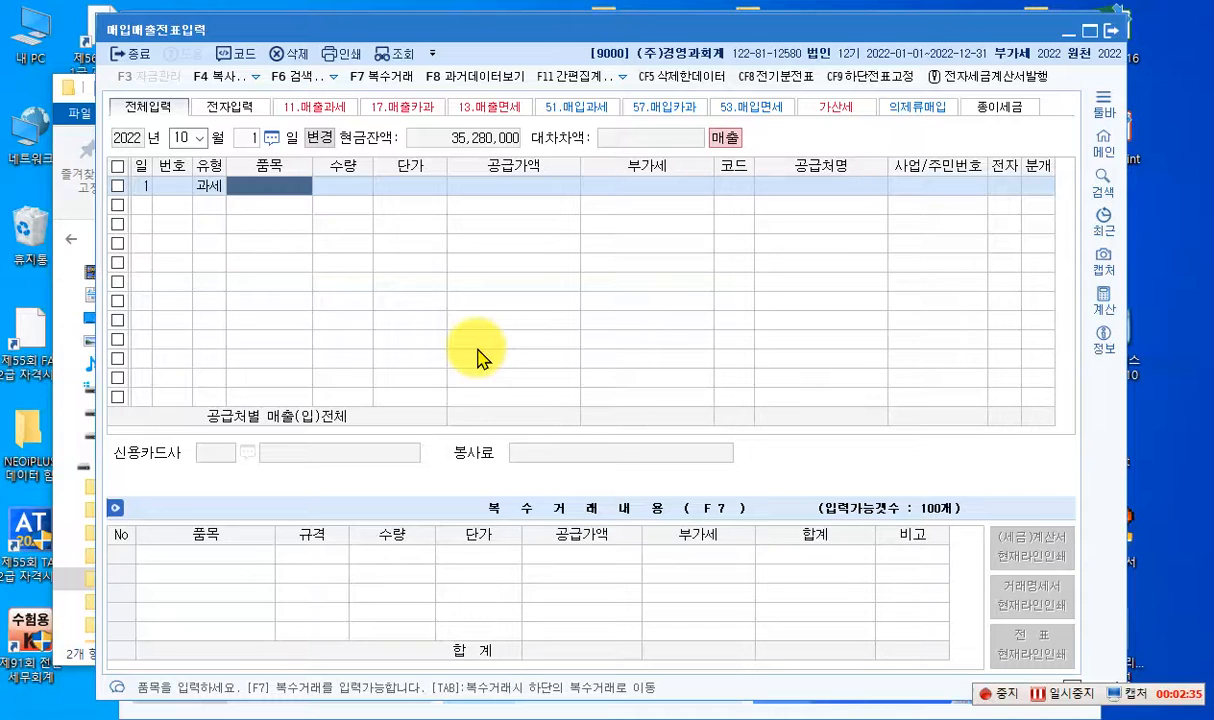
type("갑 제품")
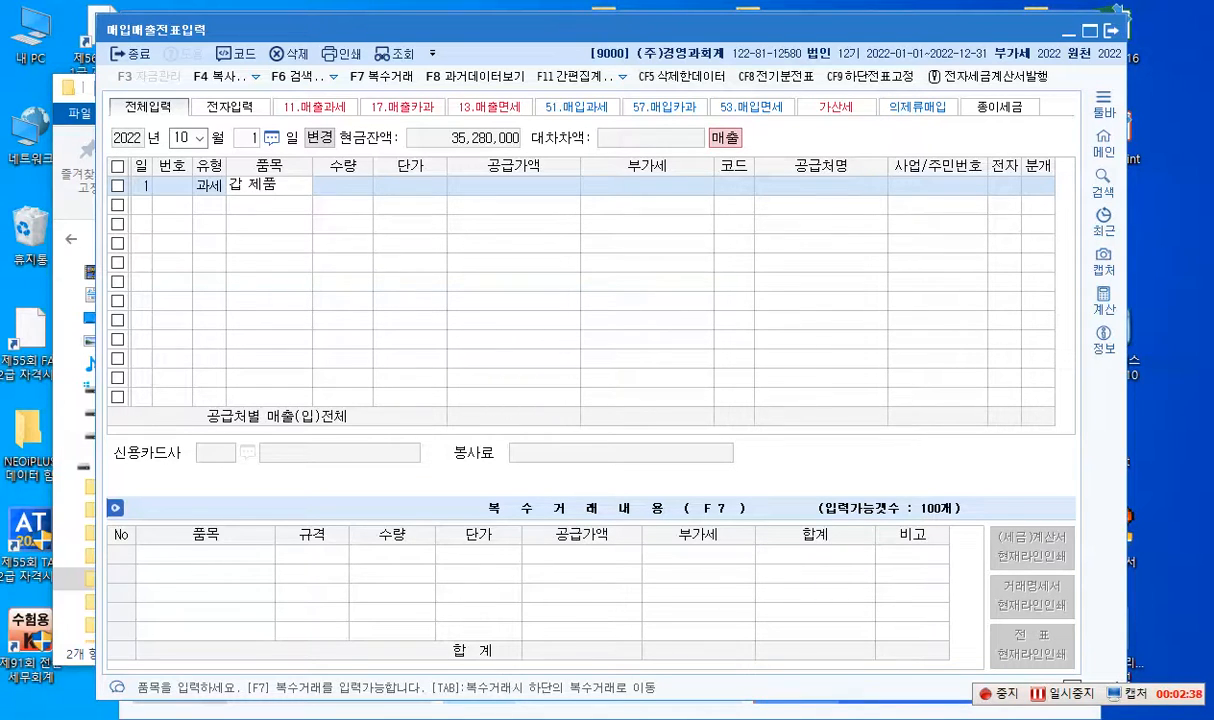
key("Return")
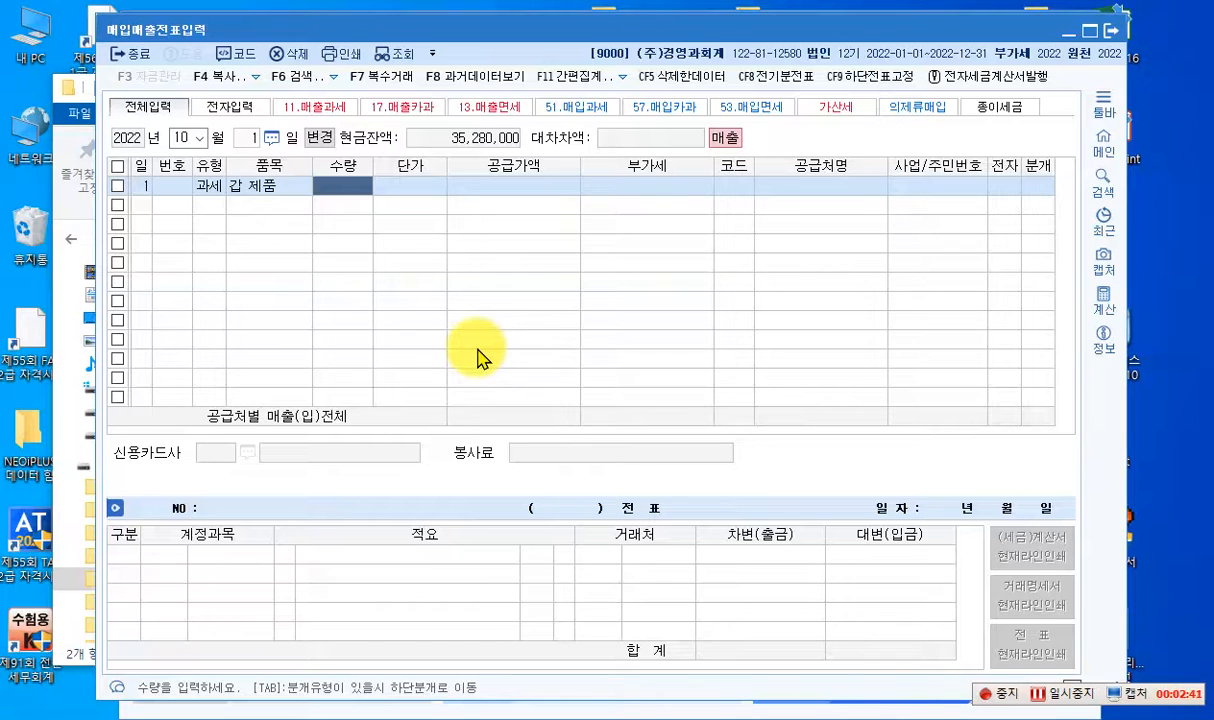
key("Return")
key("Return")
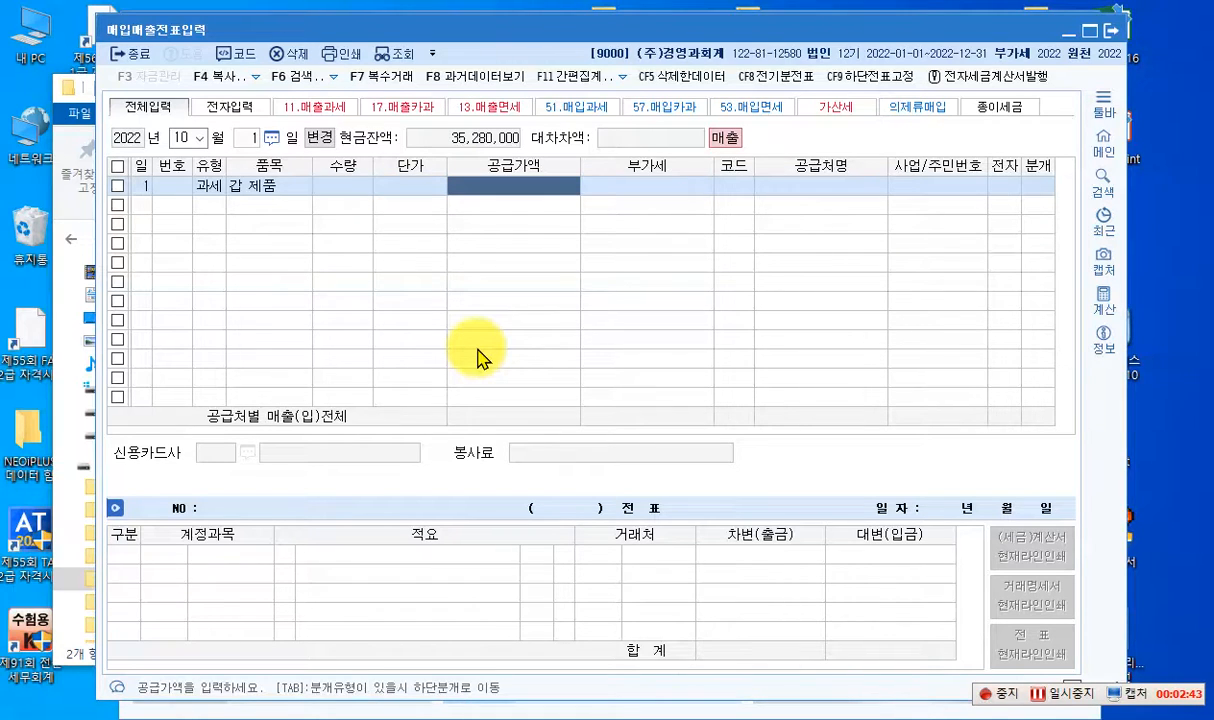
type("65000000")
key("Return")
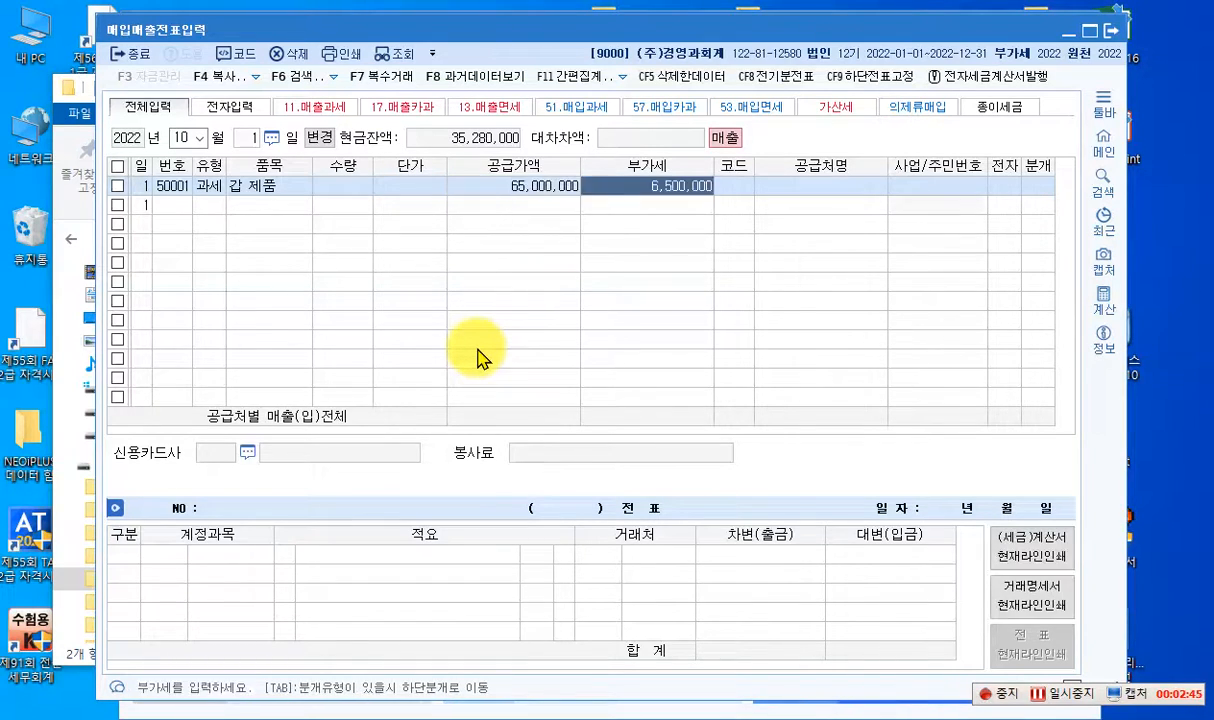
key("Return")
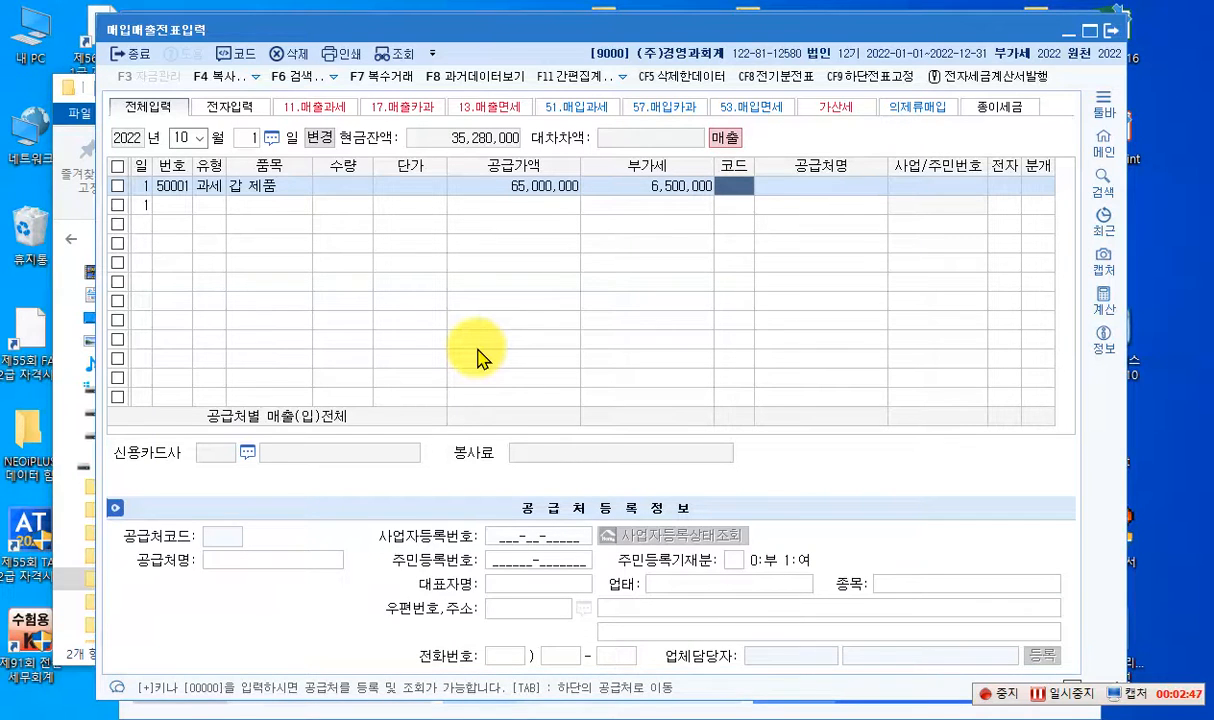
- Assign 대림물산(주) as the customer and mark the sale as electronically invoiced (여)
key("F2")
type("대림")
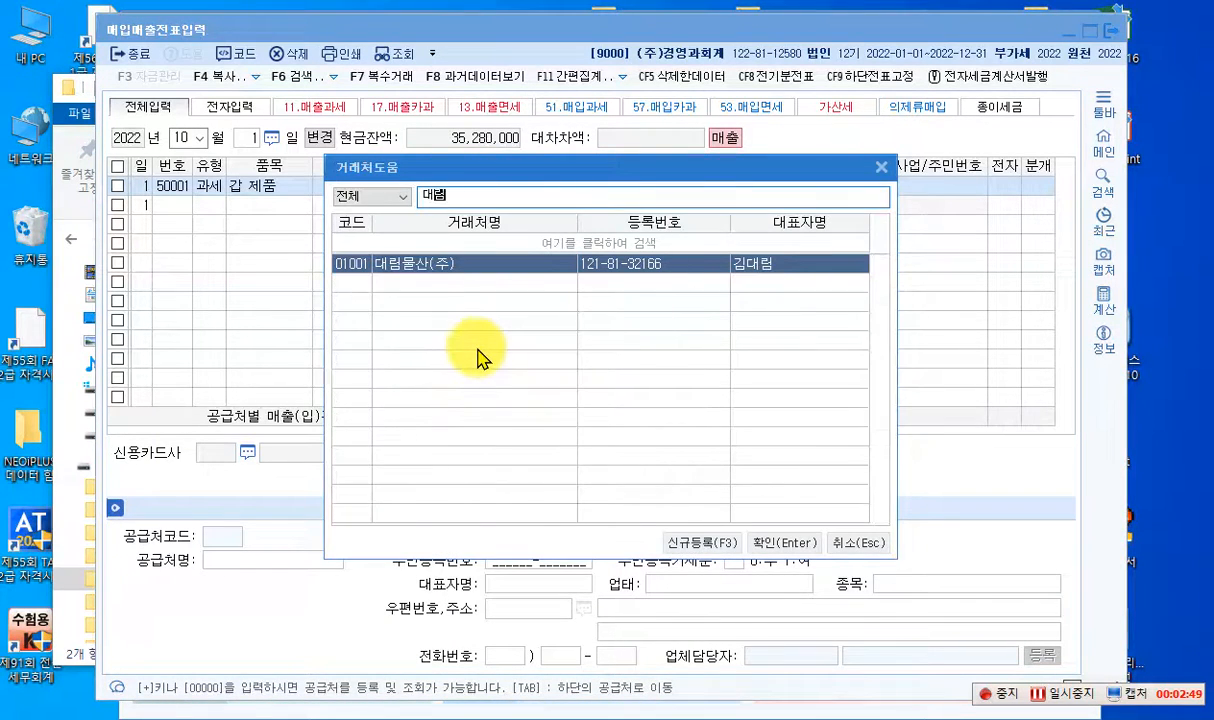
key("Return")
key("Return")
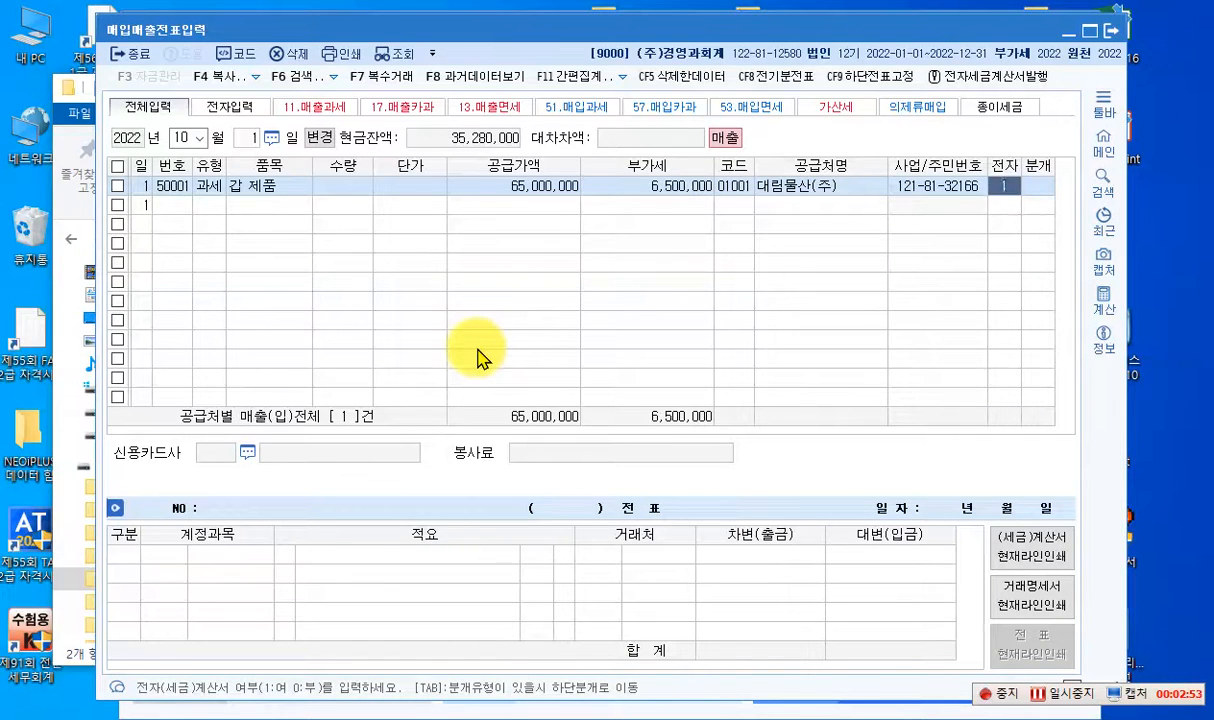
type("1")
key("Return")
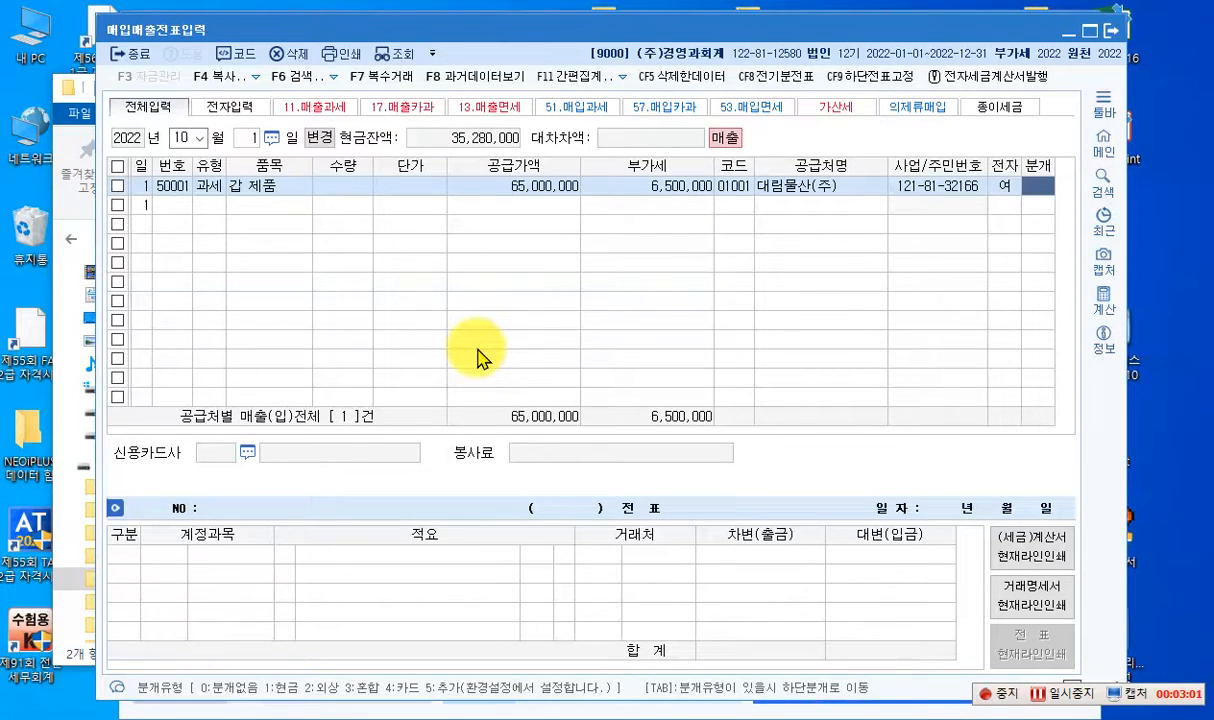
- Choose the mixed journal type (혼합) and change the credited sales account to 0404 제품매출
type("3")
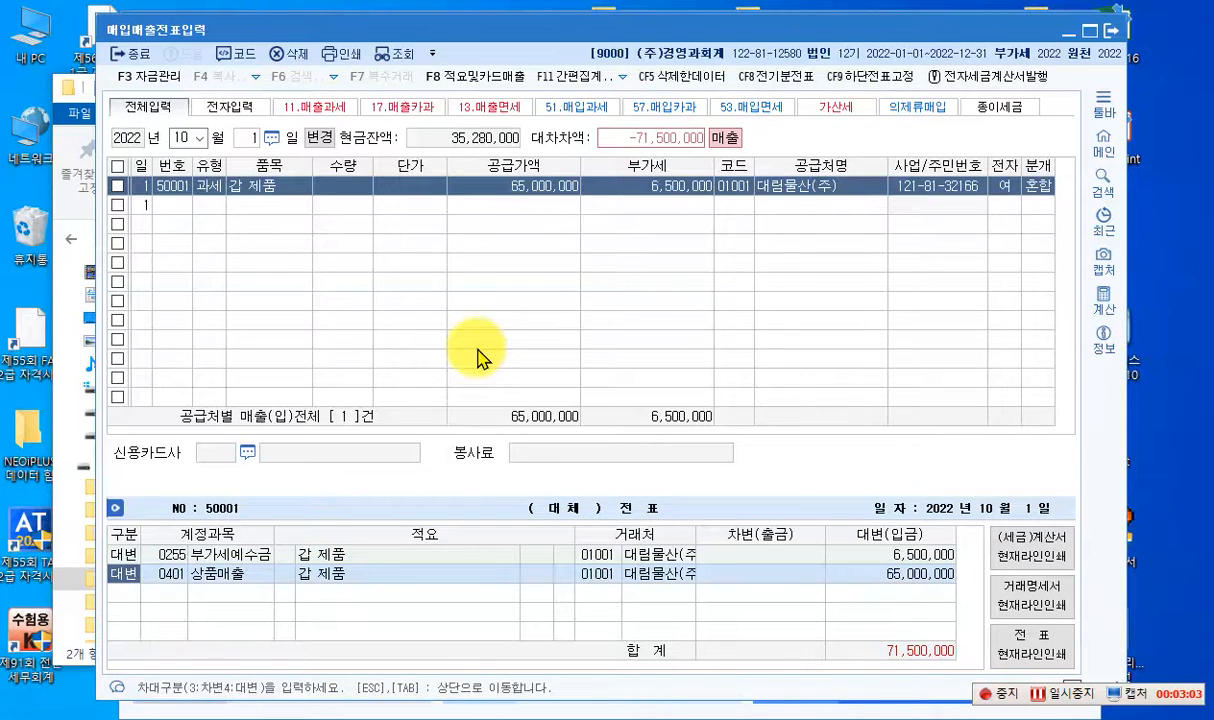
key("Return")
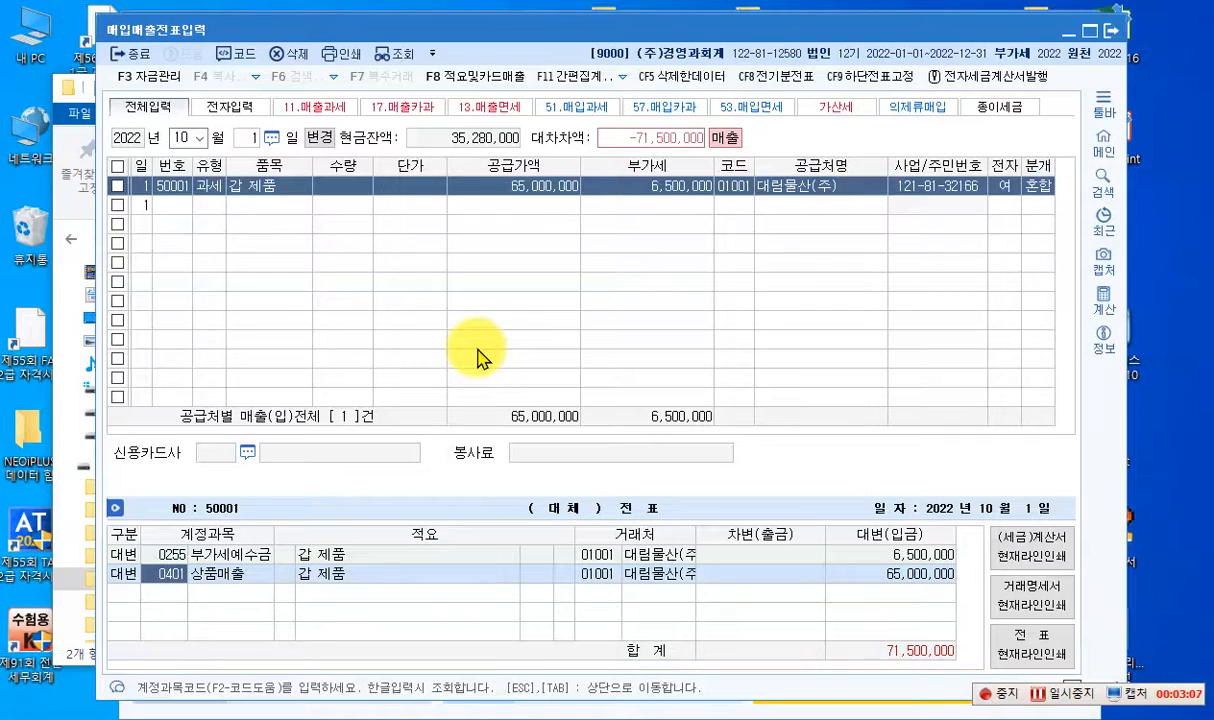
type("404")
key("Return")
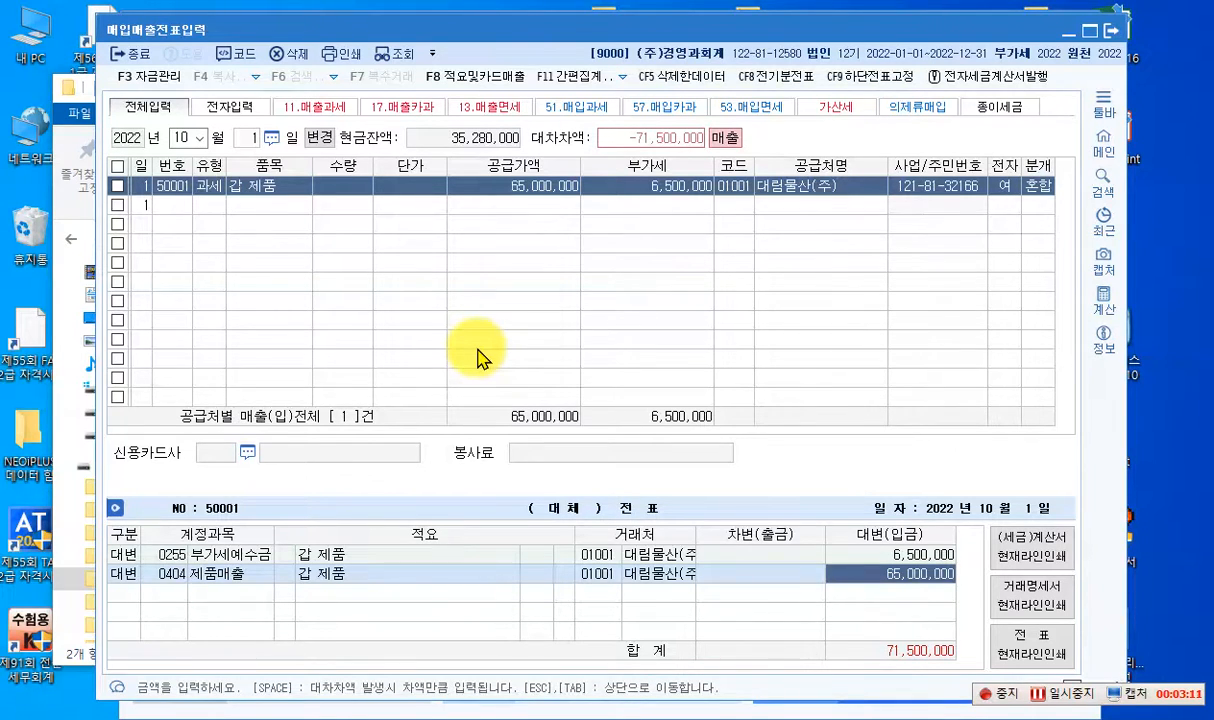
key("Return")
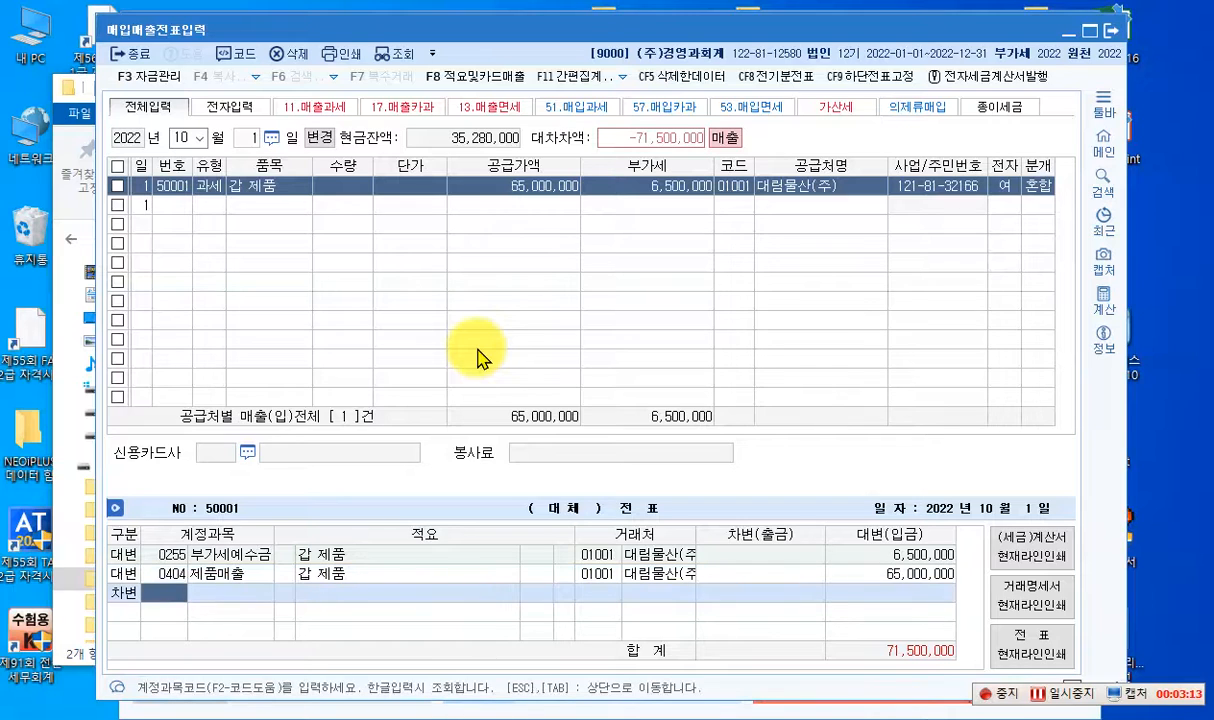
- Add a debit line to account 0103 보통예금 for 1,500,000
type("103")
key("Return")
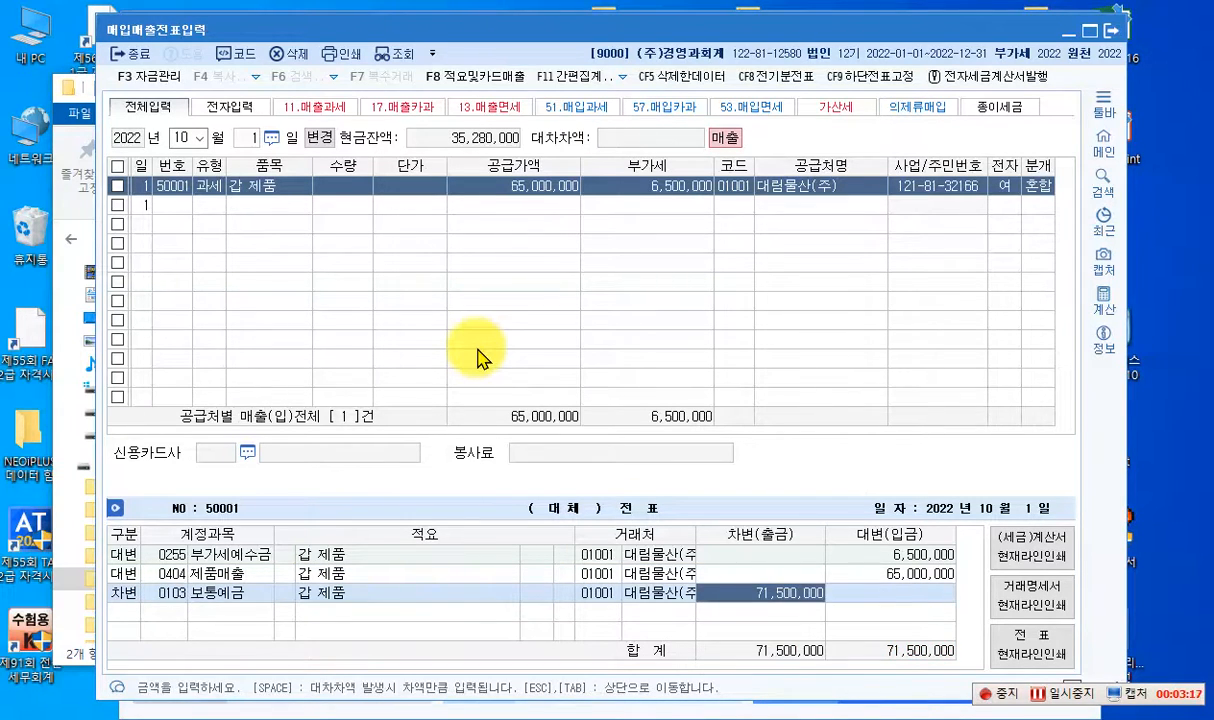
type("1,500,000")
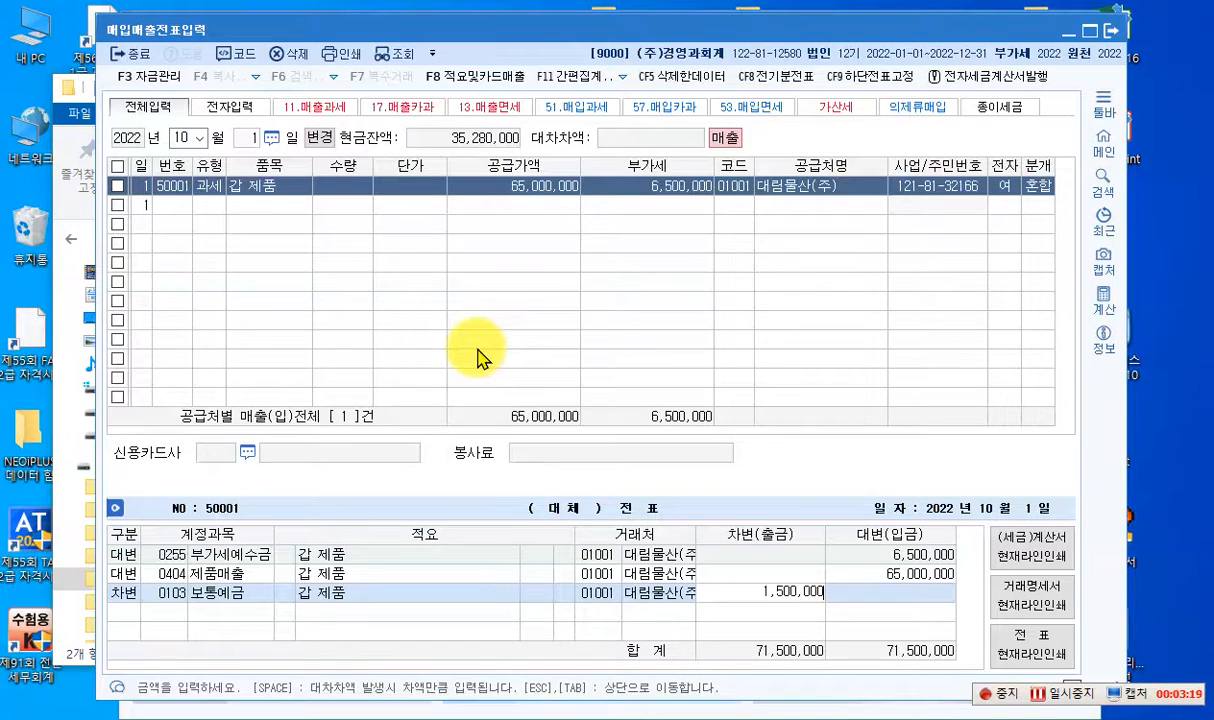
key("Return")
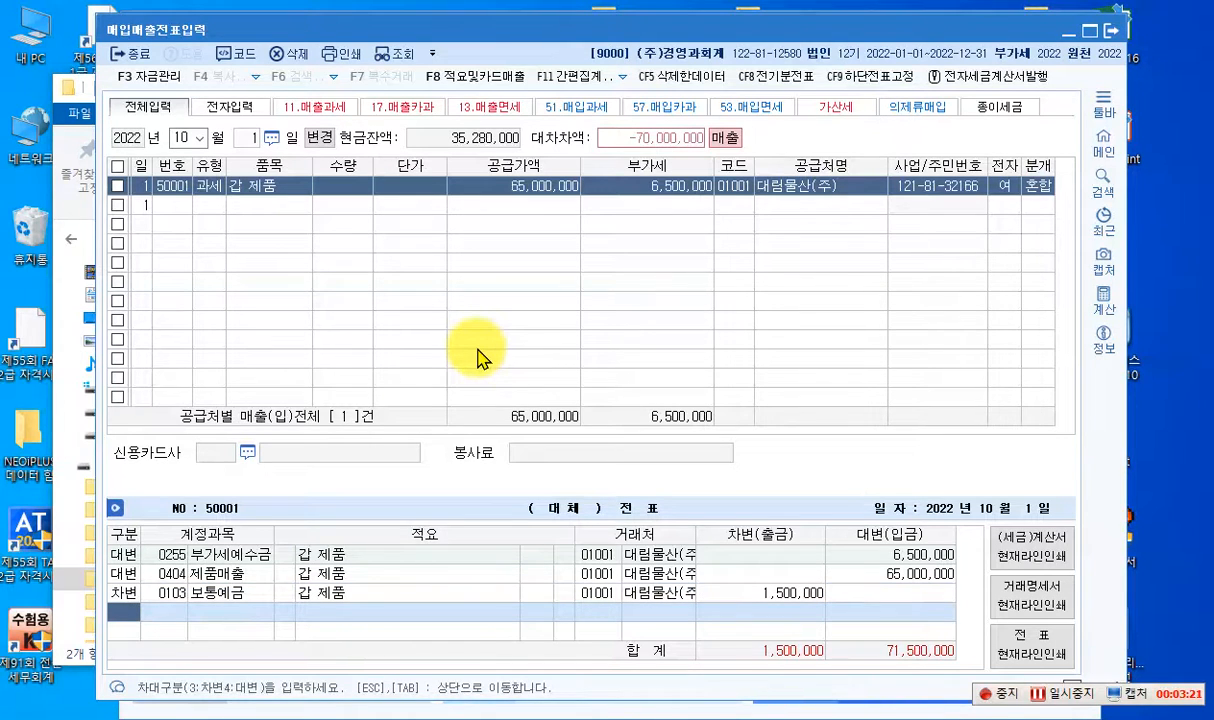
- Add a debit line to account 0110 받을어음 for the remaining 70,000,000 and complete the voucher
type("3")
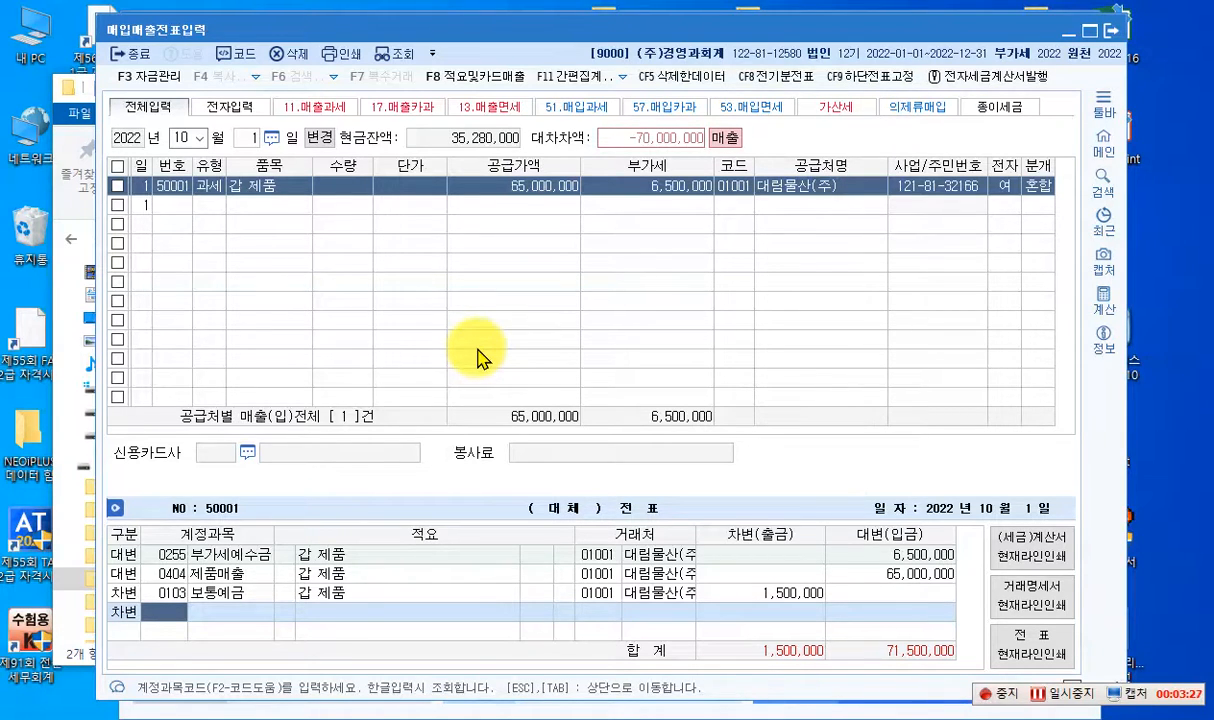
type("110")
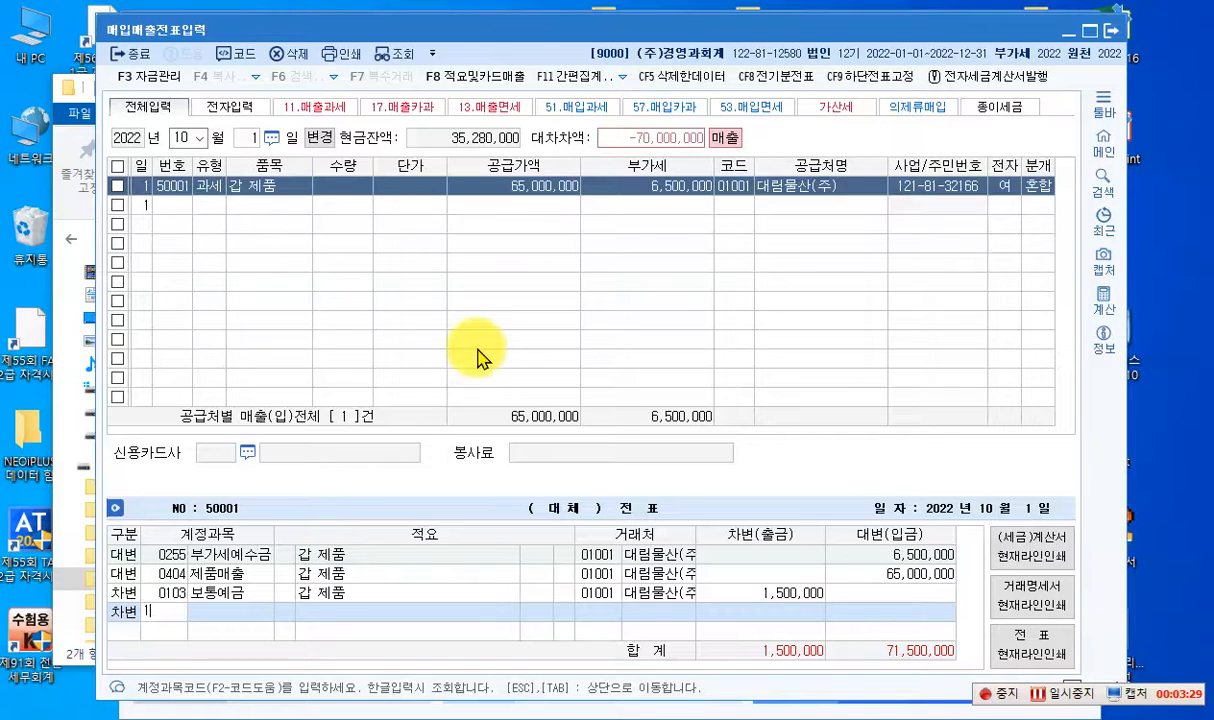
key("Return")
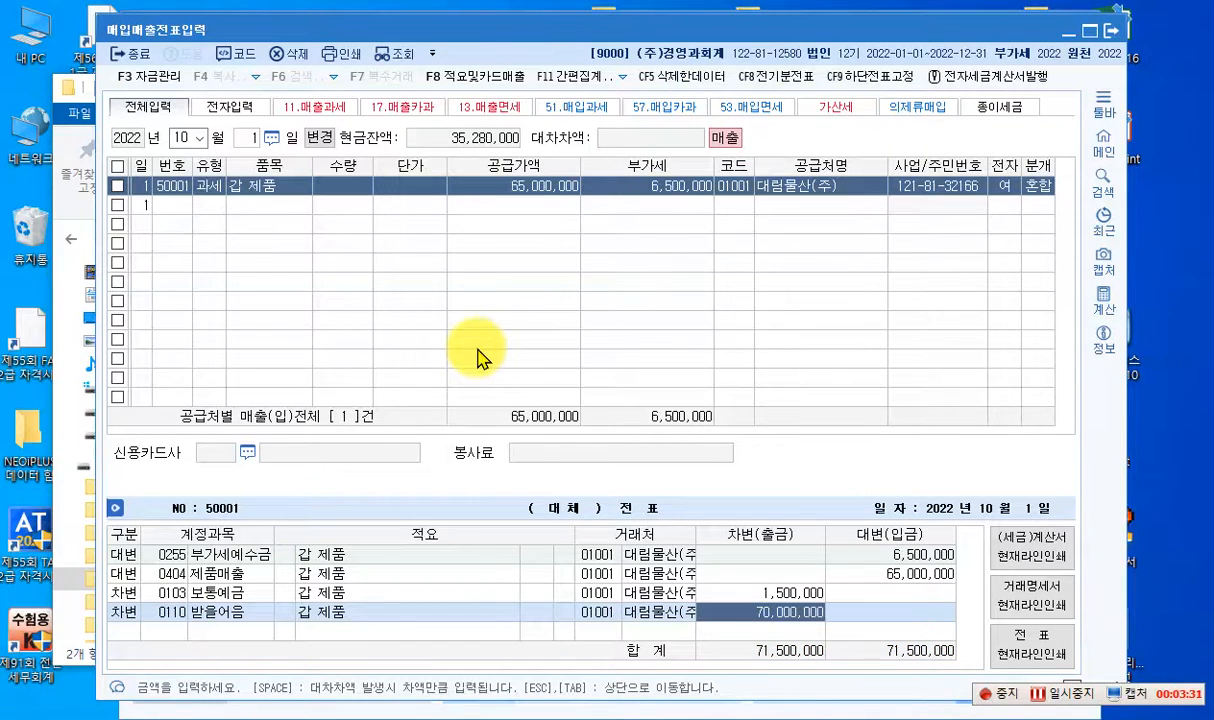
key("Return")
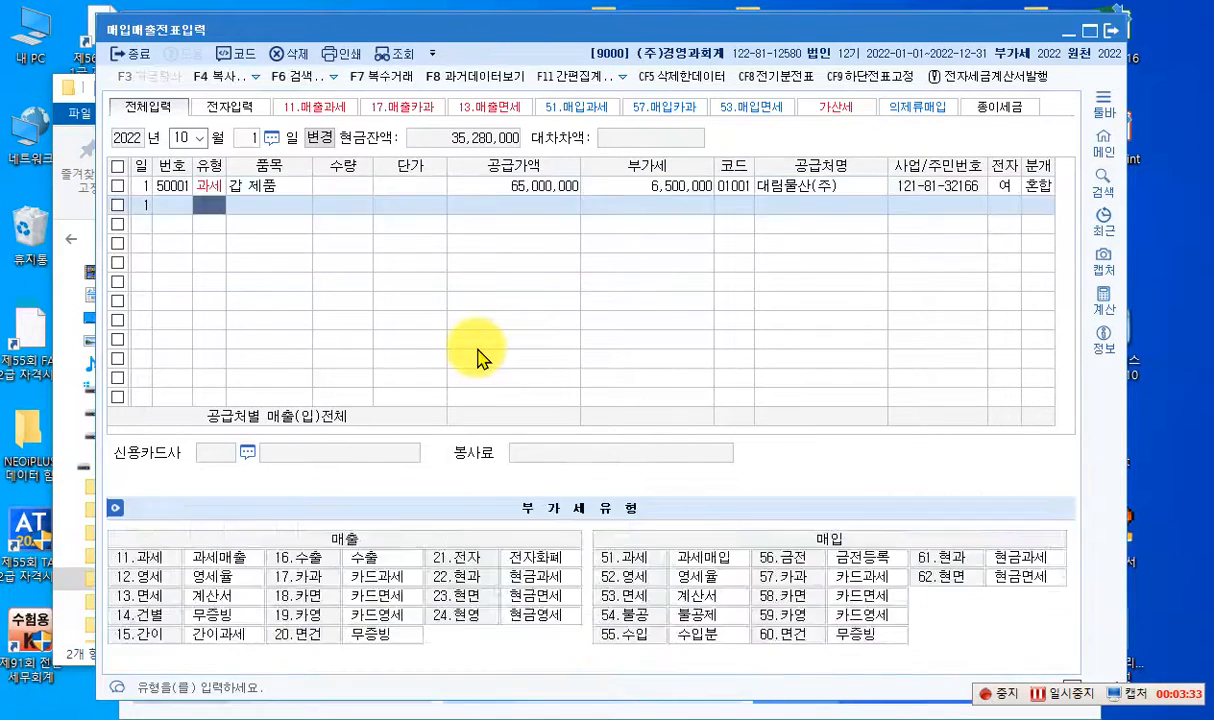
- Review the 자금관리 note details of the 받을어음 line in the October 1 voucher, then close them
left_click(667, 190)
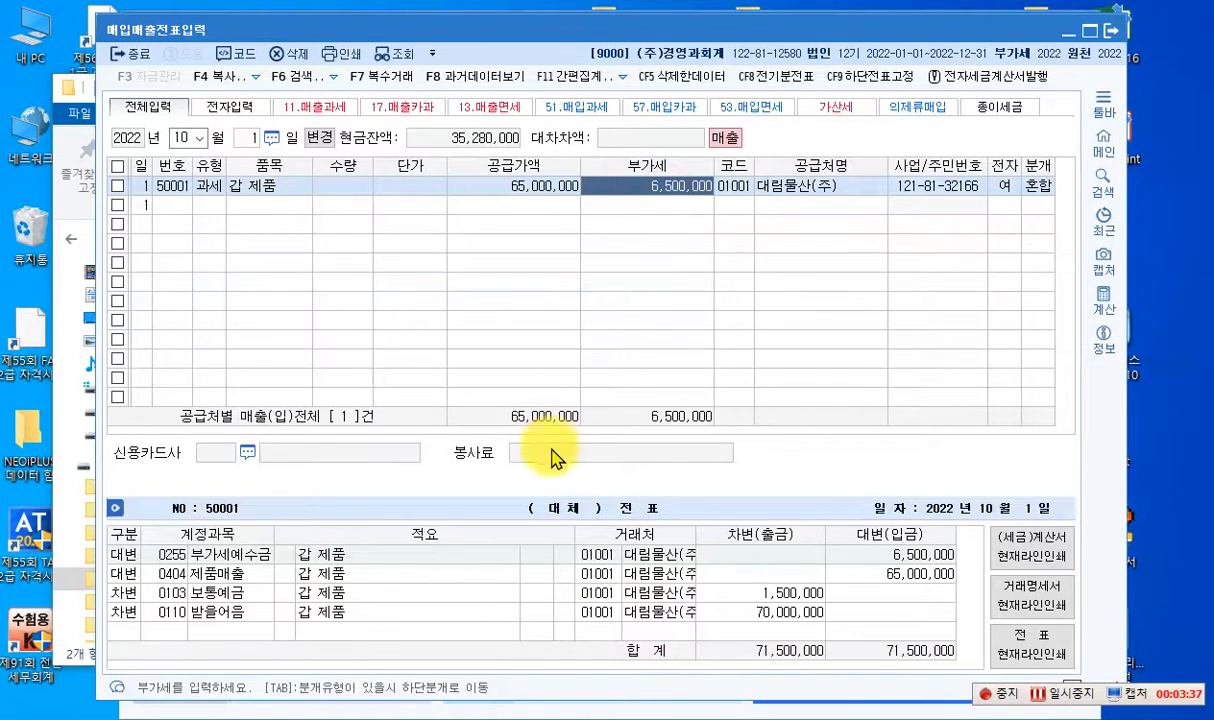
left_click(212, 622)
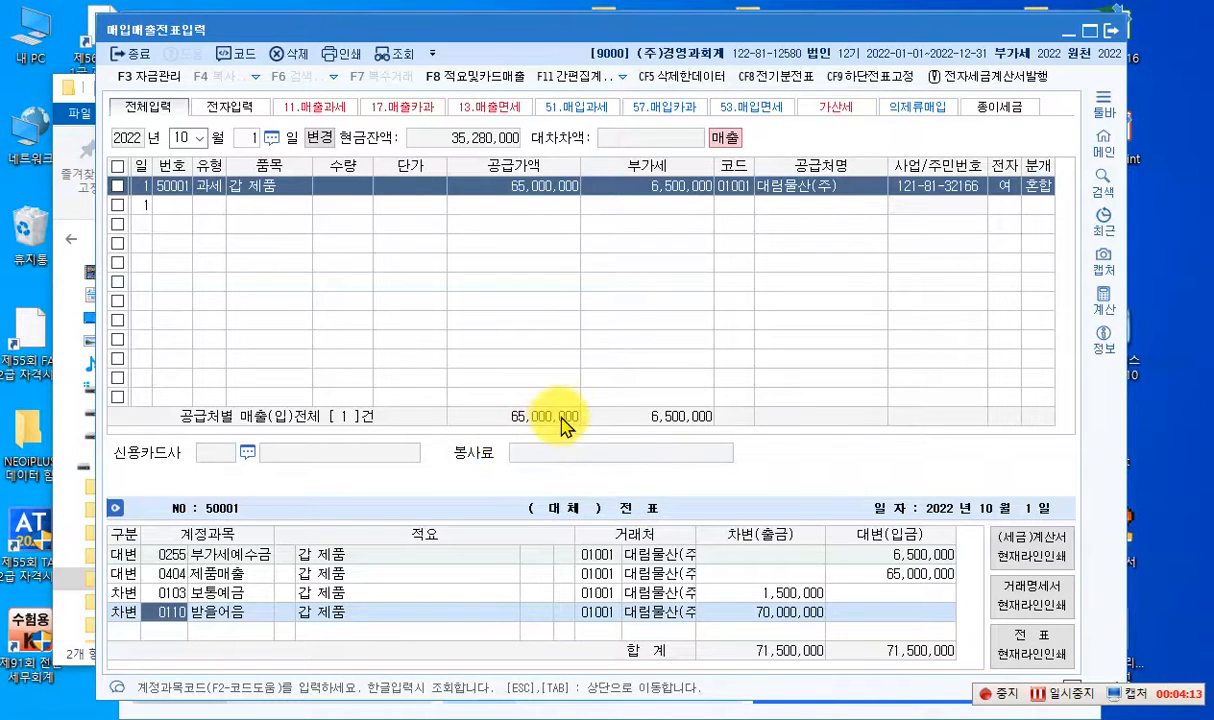
key("F3")
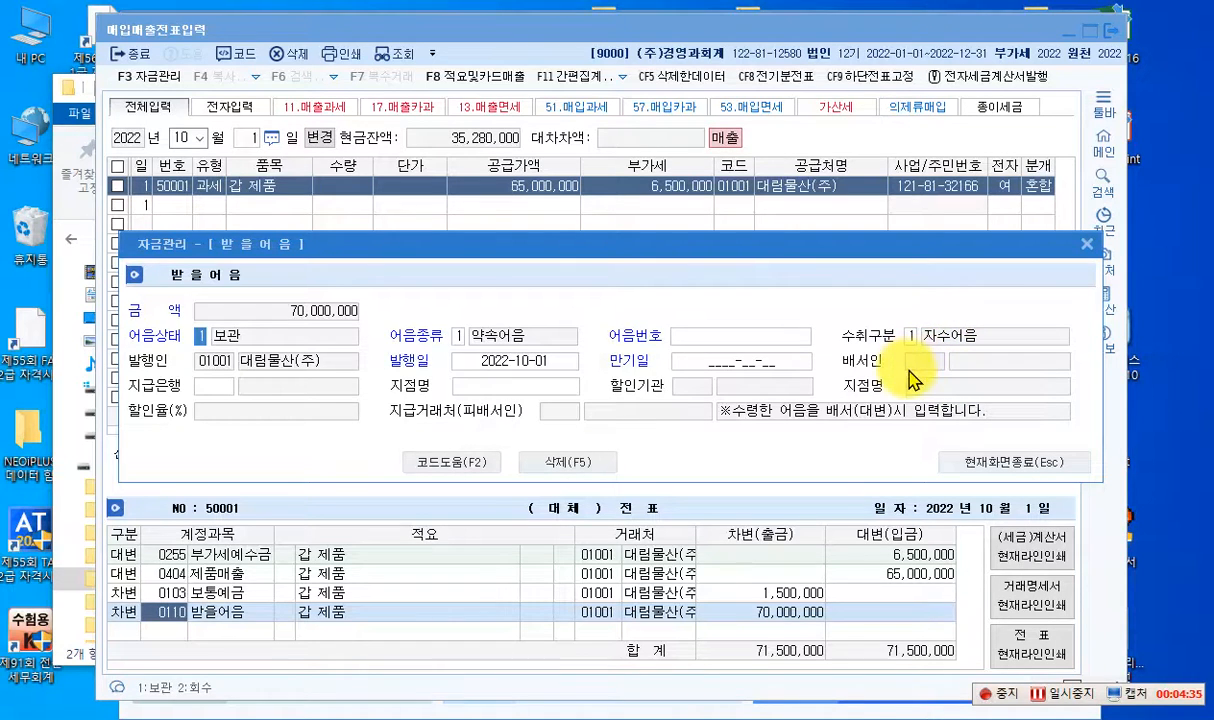
left_click(1085, 246)
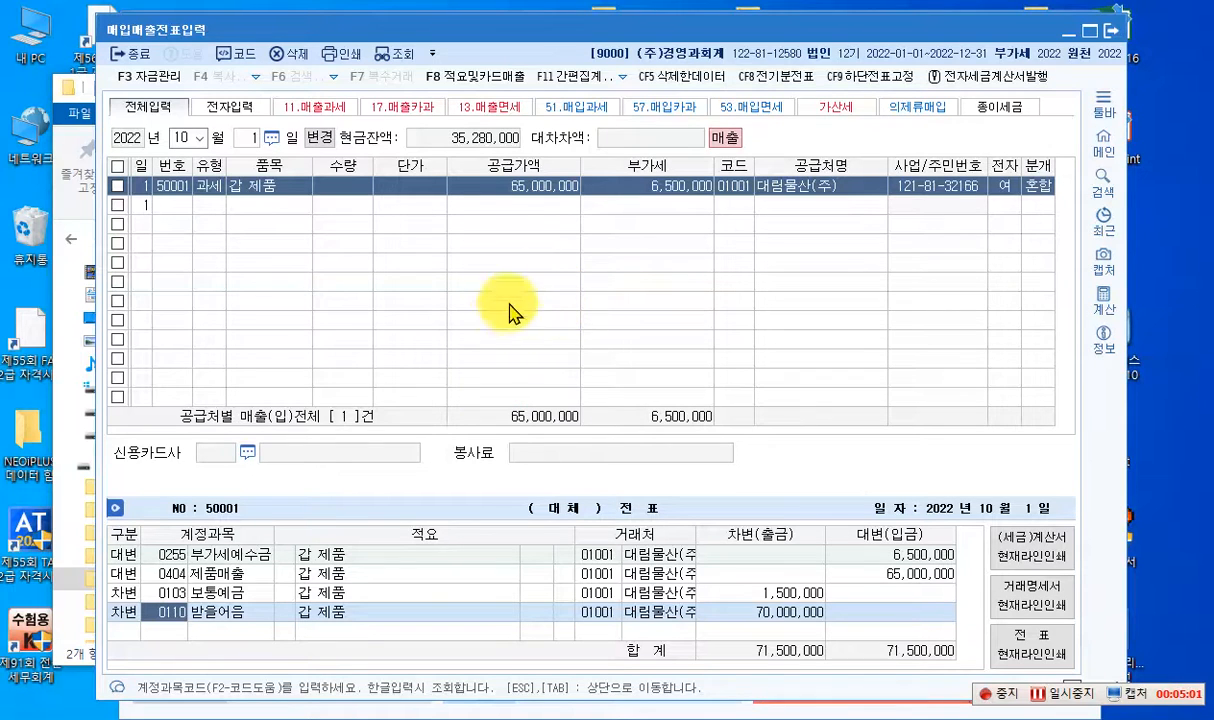
- Change the voucher entry date to October 2
left_click(248, 137)
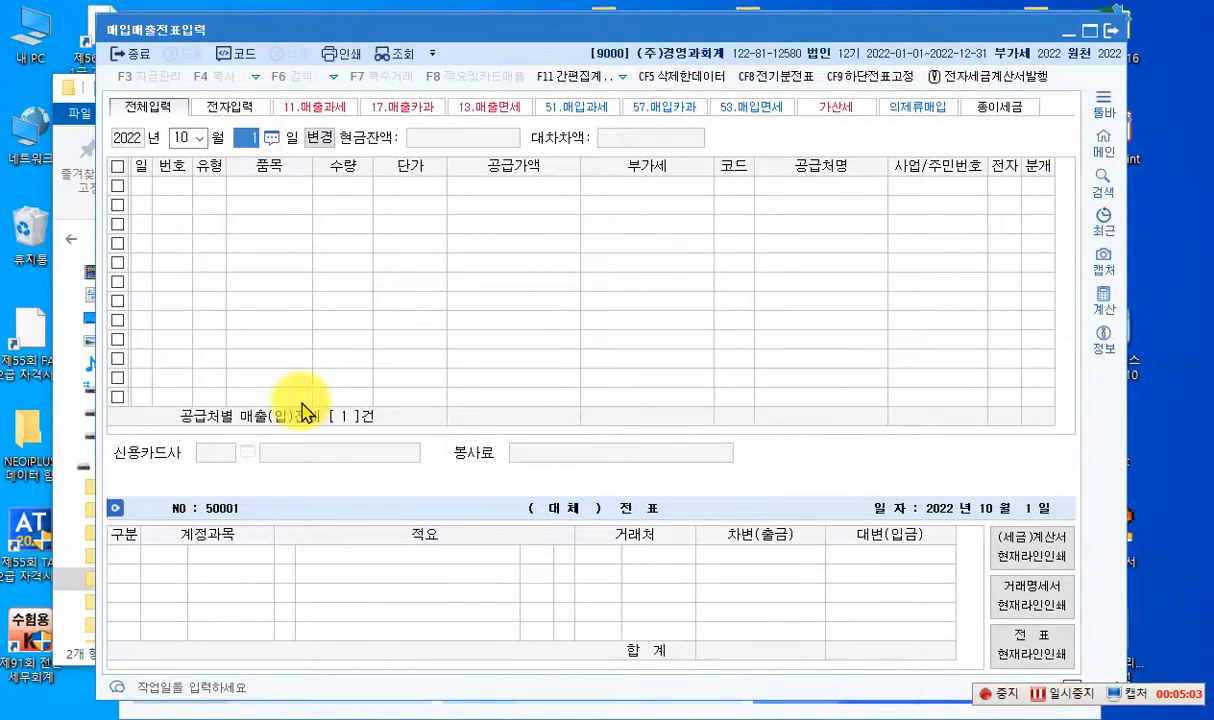
type("2")
key("Return")
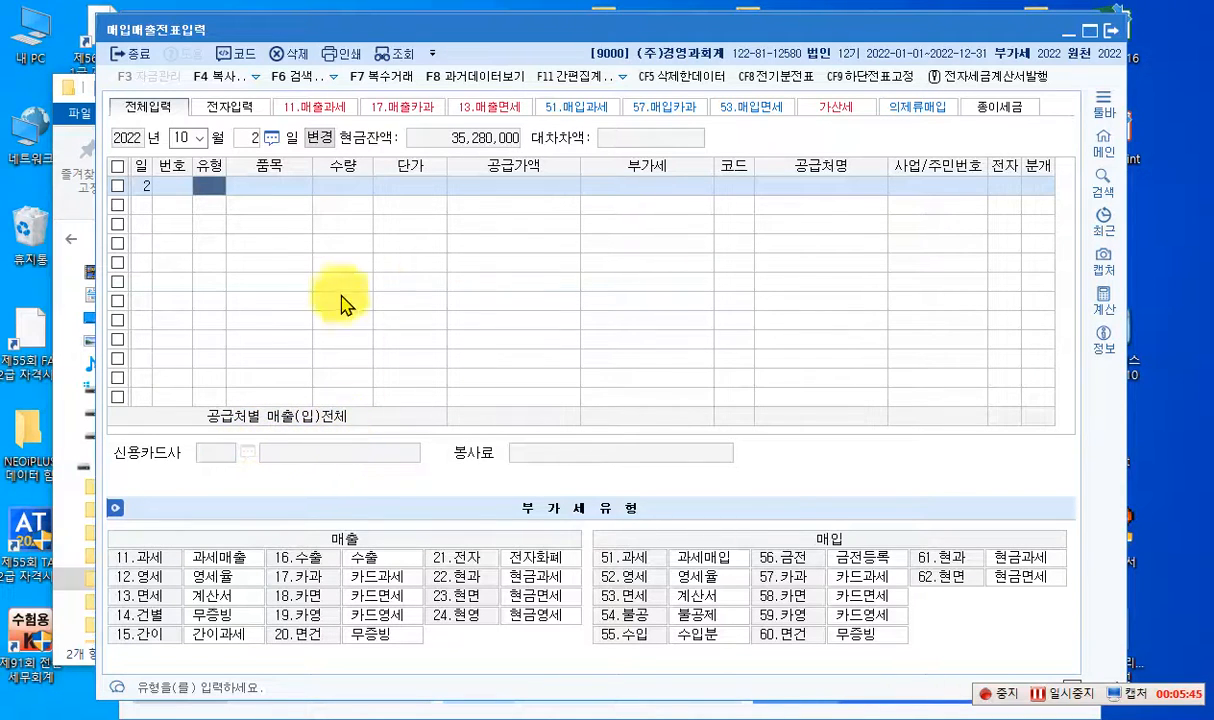
- Switch to 계정과목및적요등록 and name the user-defined account 0420 in the 매출 group 부산물매출계정
left_click(1072, 34)
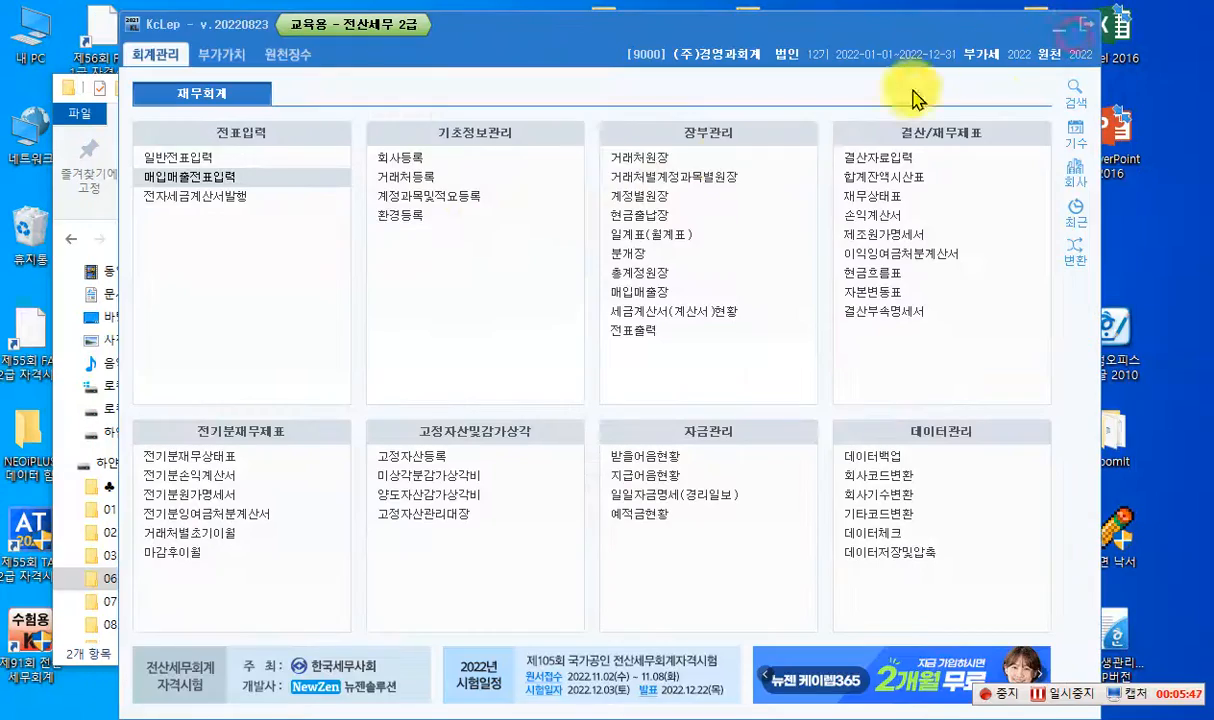
left_click(443, 199)
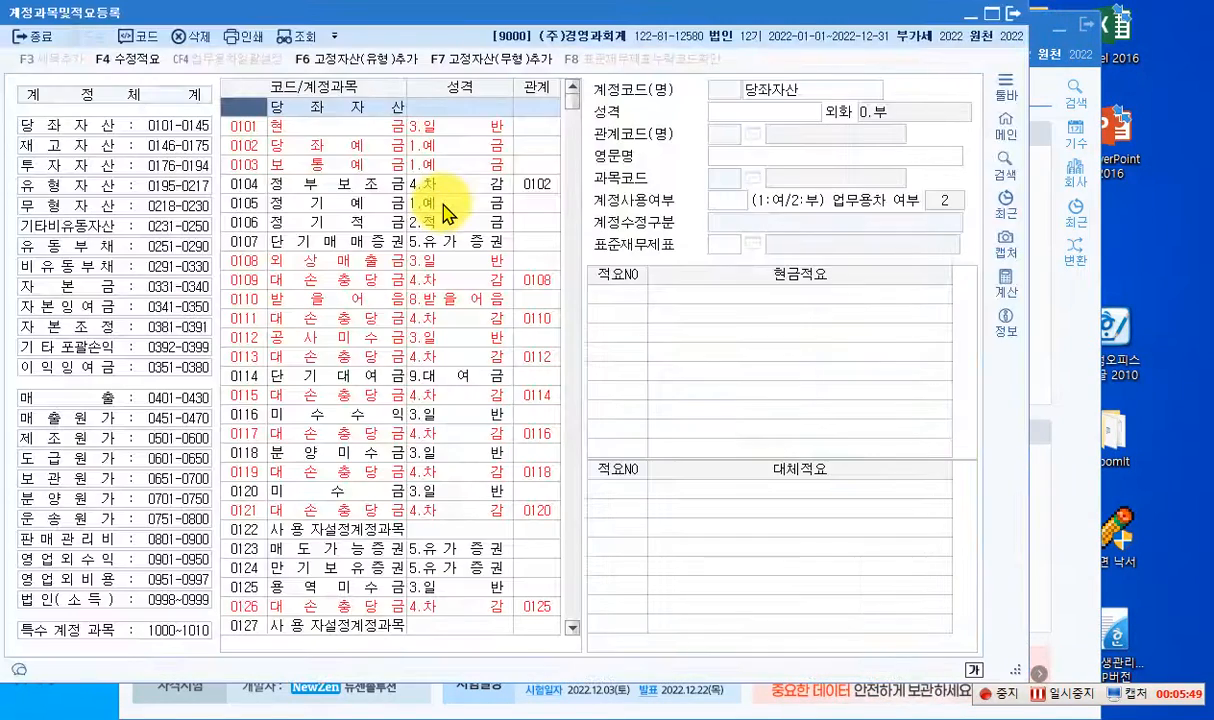
left_click(180, 398)
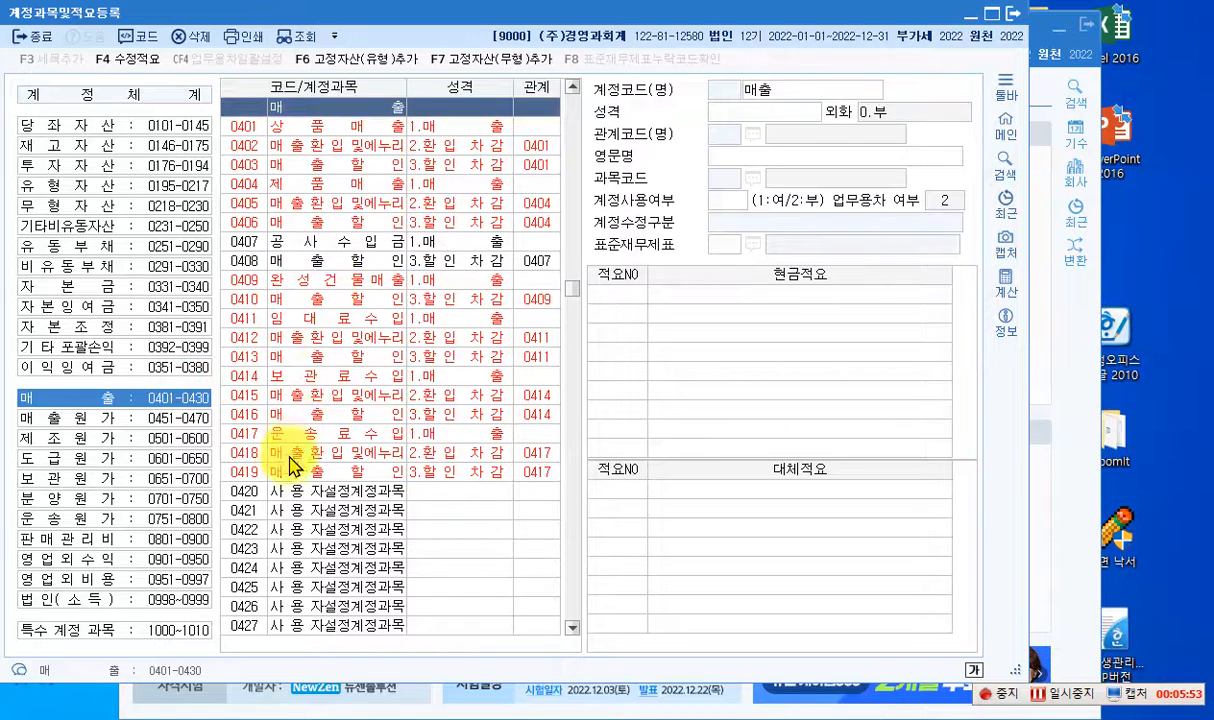
left_click(300, 493)
left_click(815, 92)
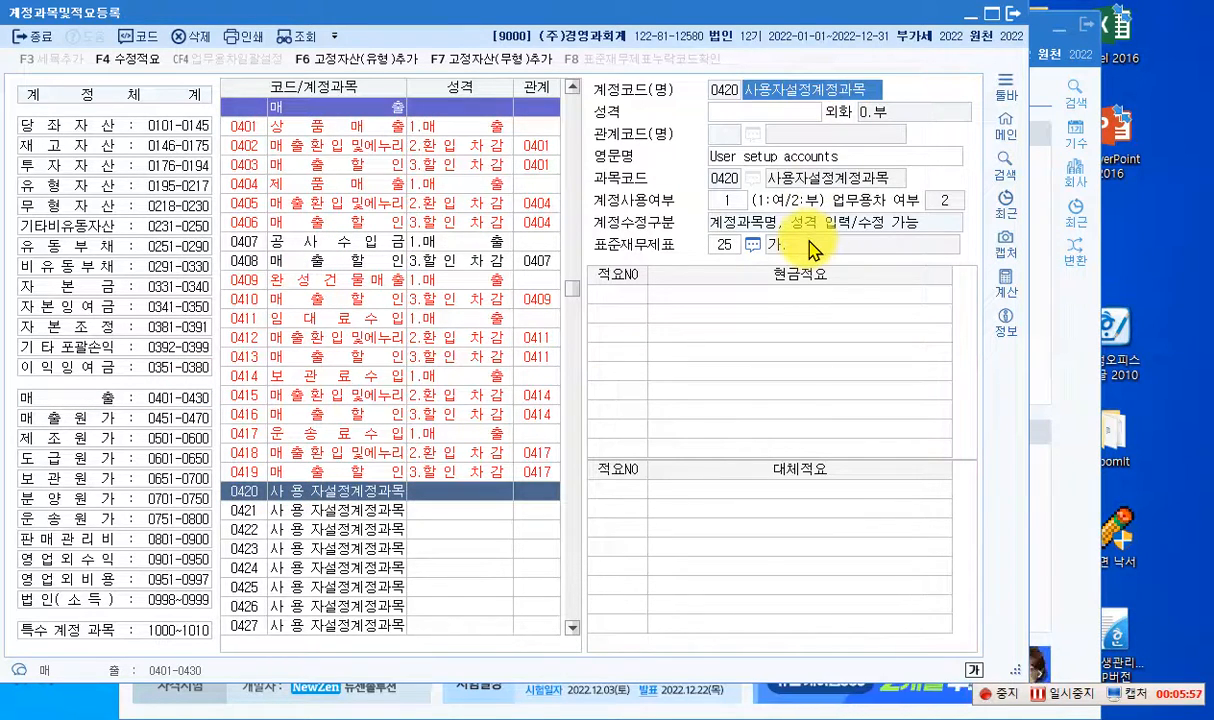
type("부산물매")
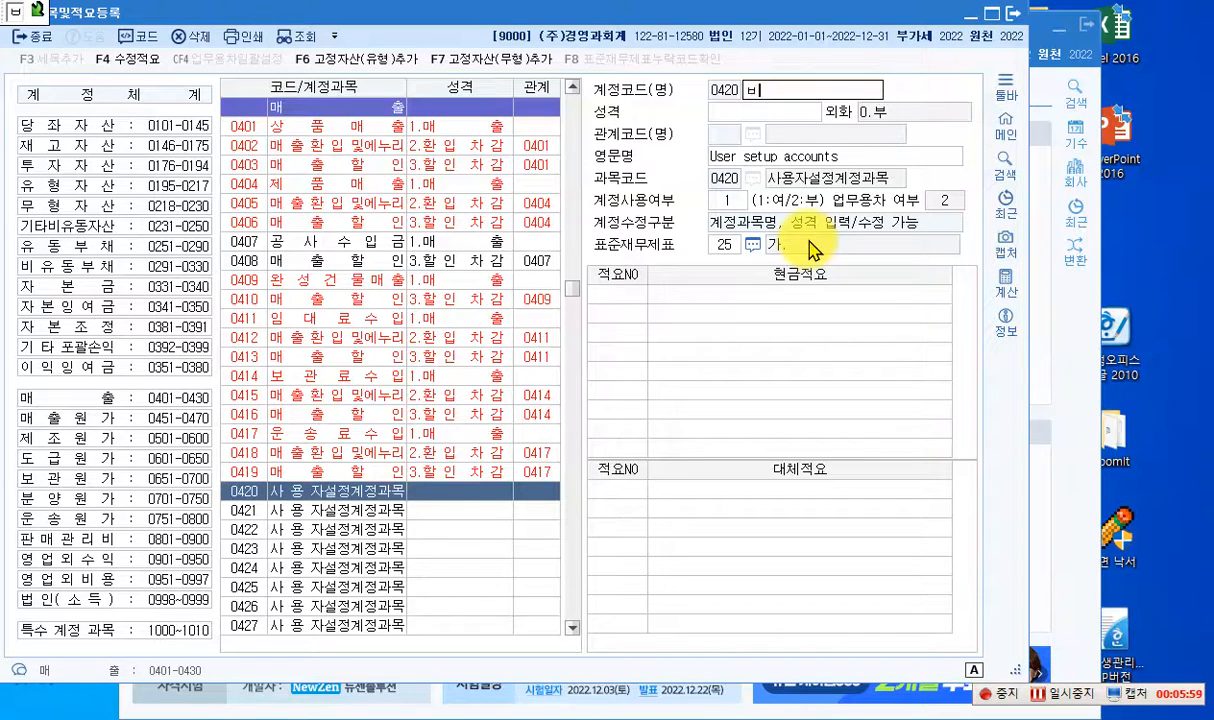
type("출ㅔ 지")
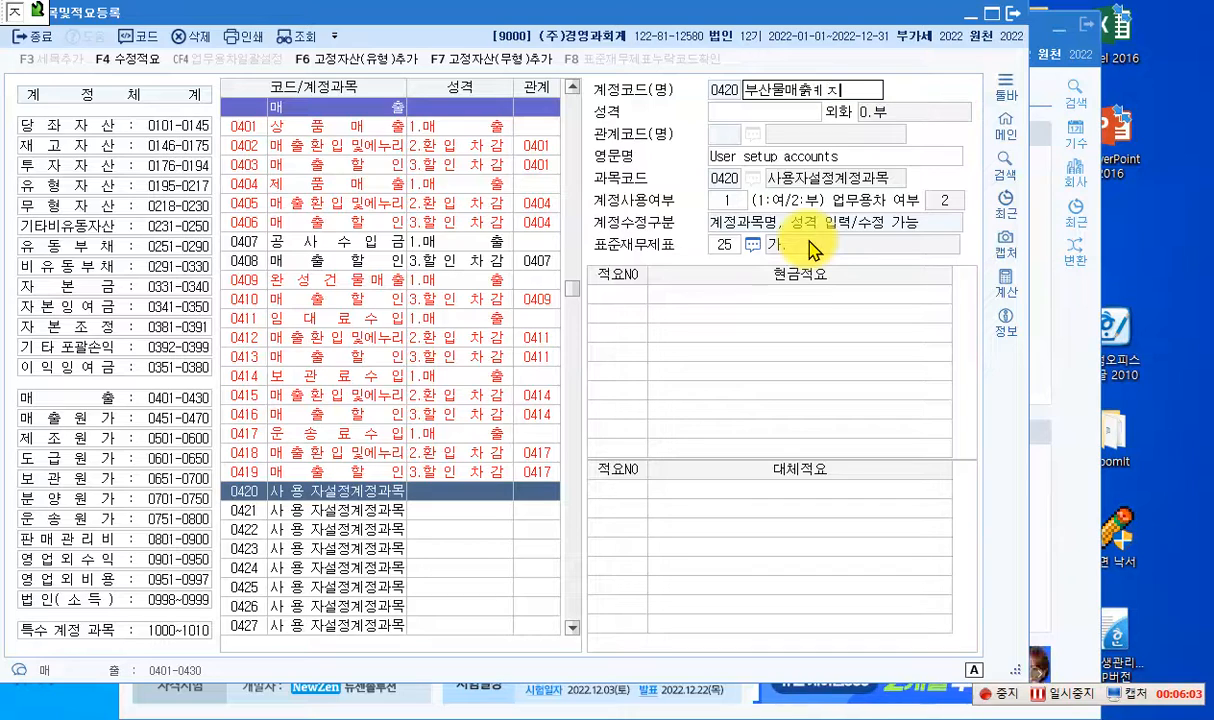
key("BackSpace")
key("BackSpace")
key("BackSpace")
type("계정")
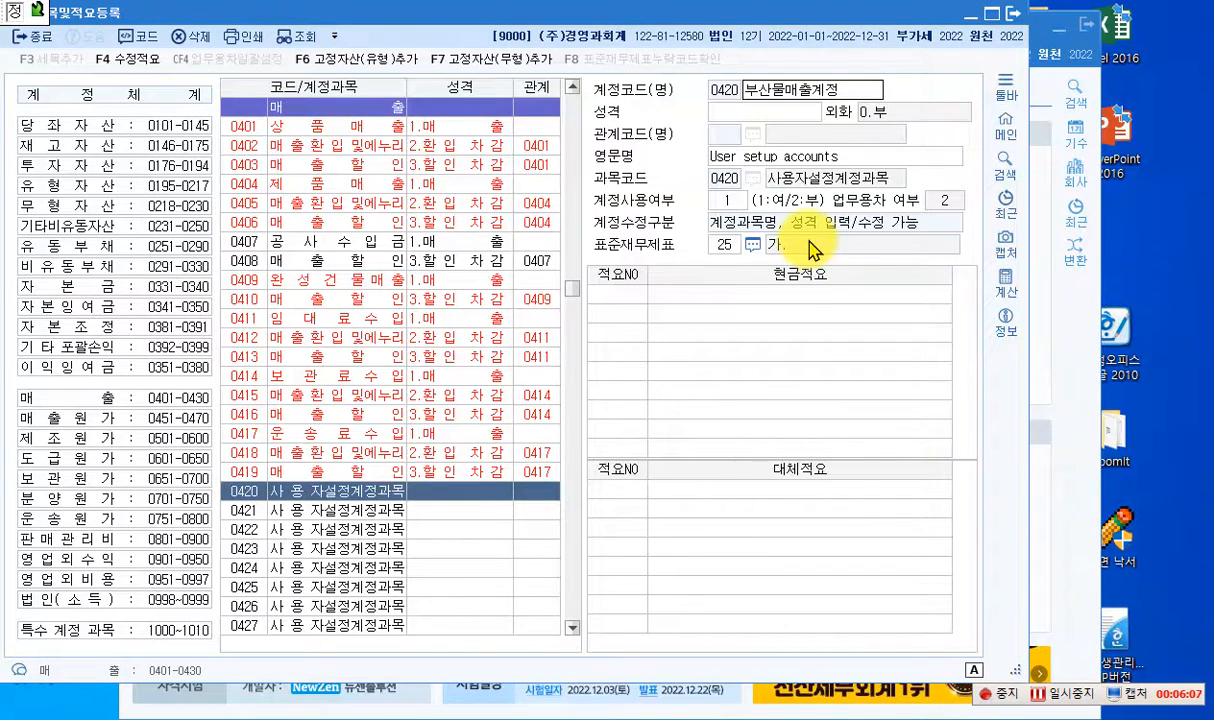
key("Return")
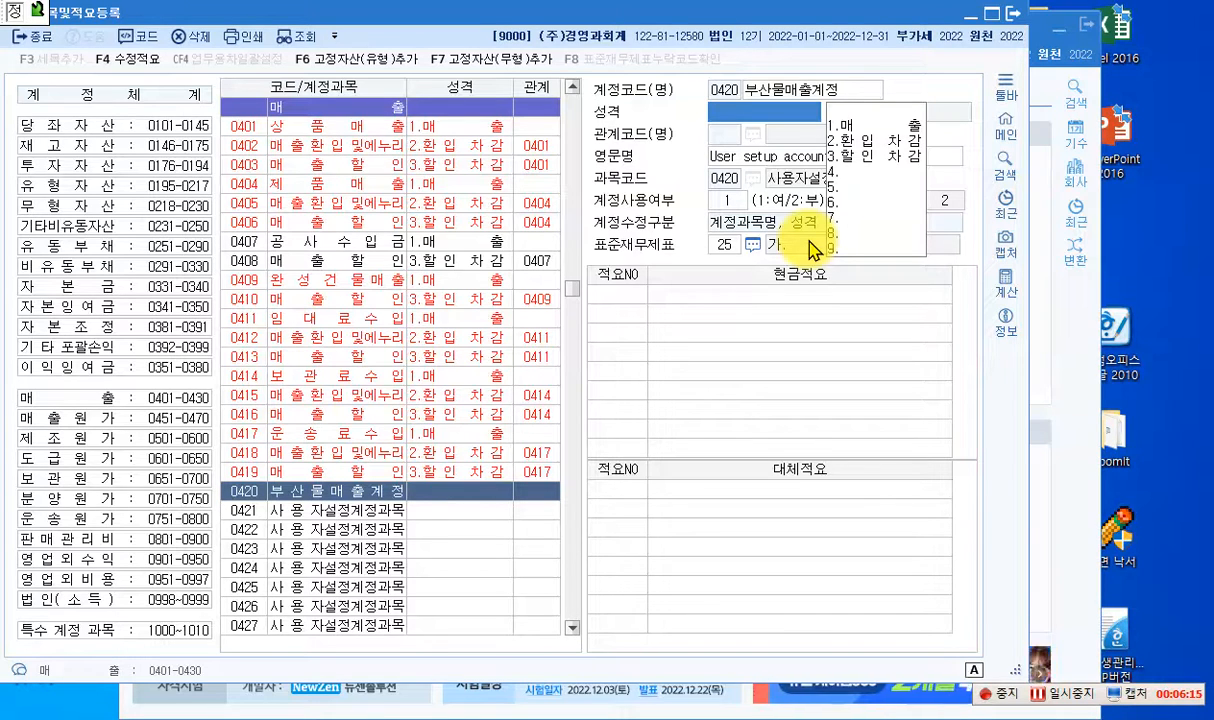
- Shorten account 0420's name to 부산물매출 and set its 성격 to 1.매출, keeping the remaining fields
left_click(831, 90)
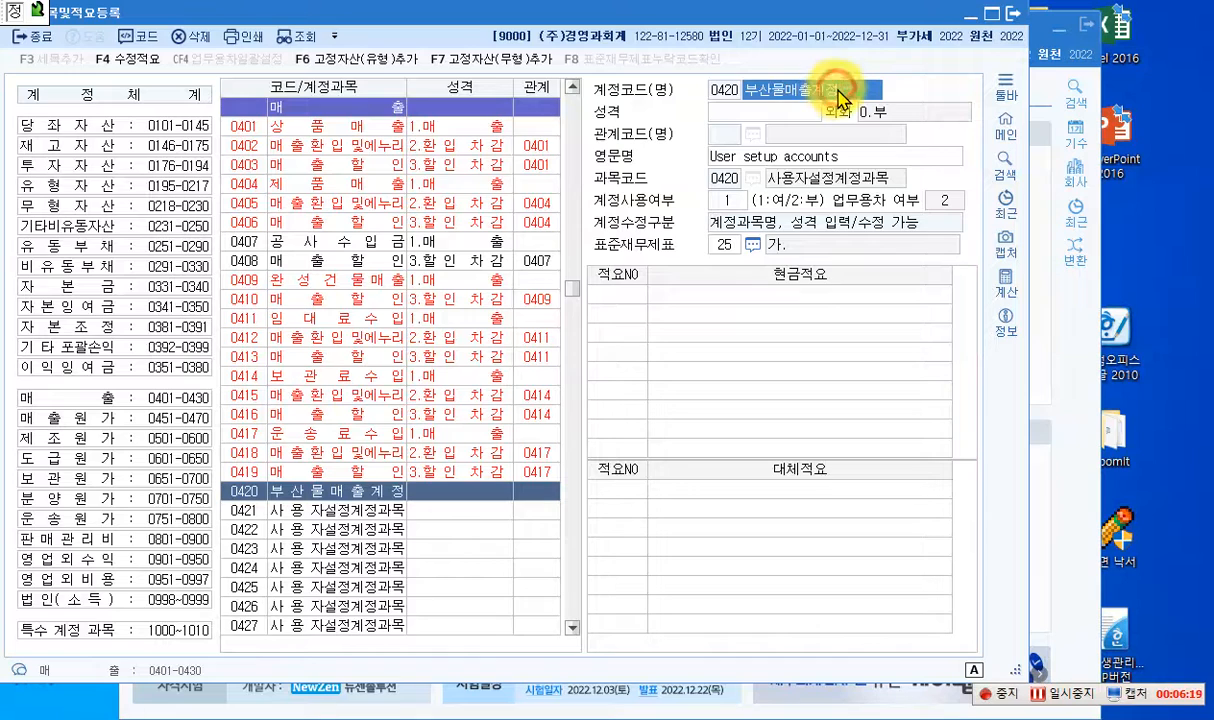
left_click(850, 89)
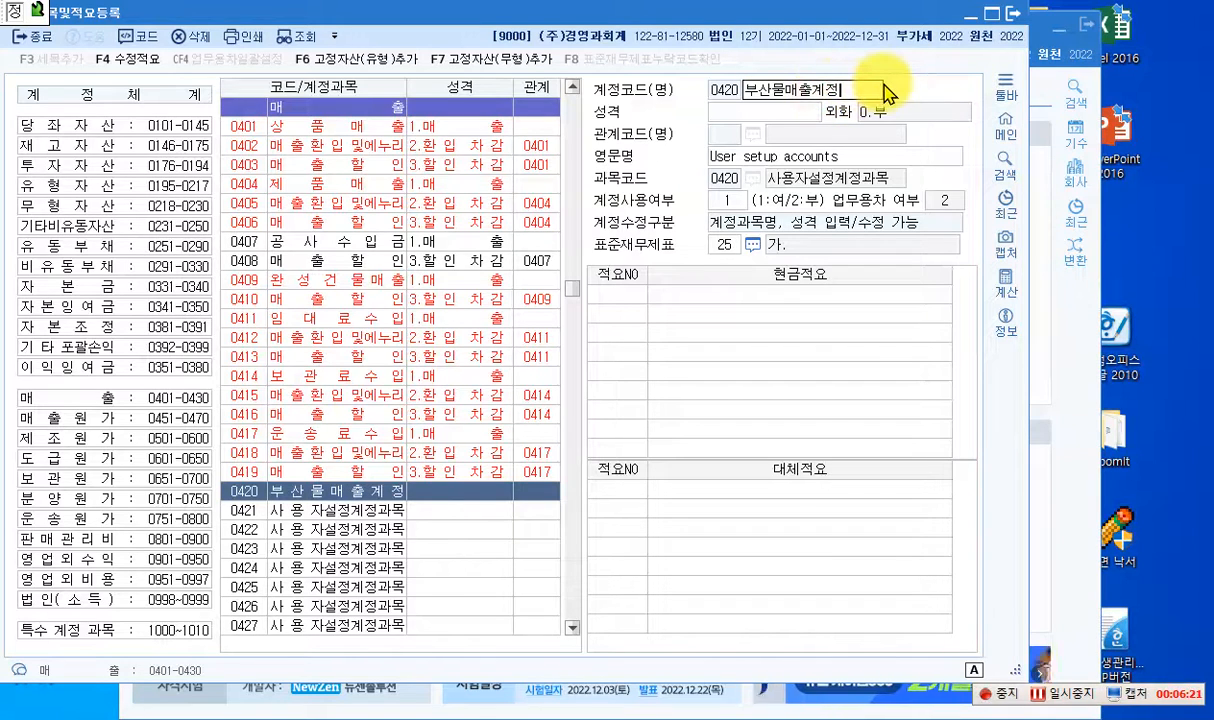
key("BackSpace")
key("BackSpace")
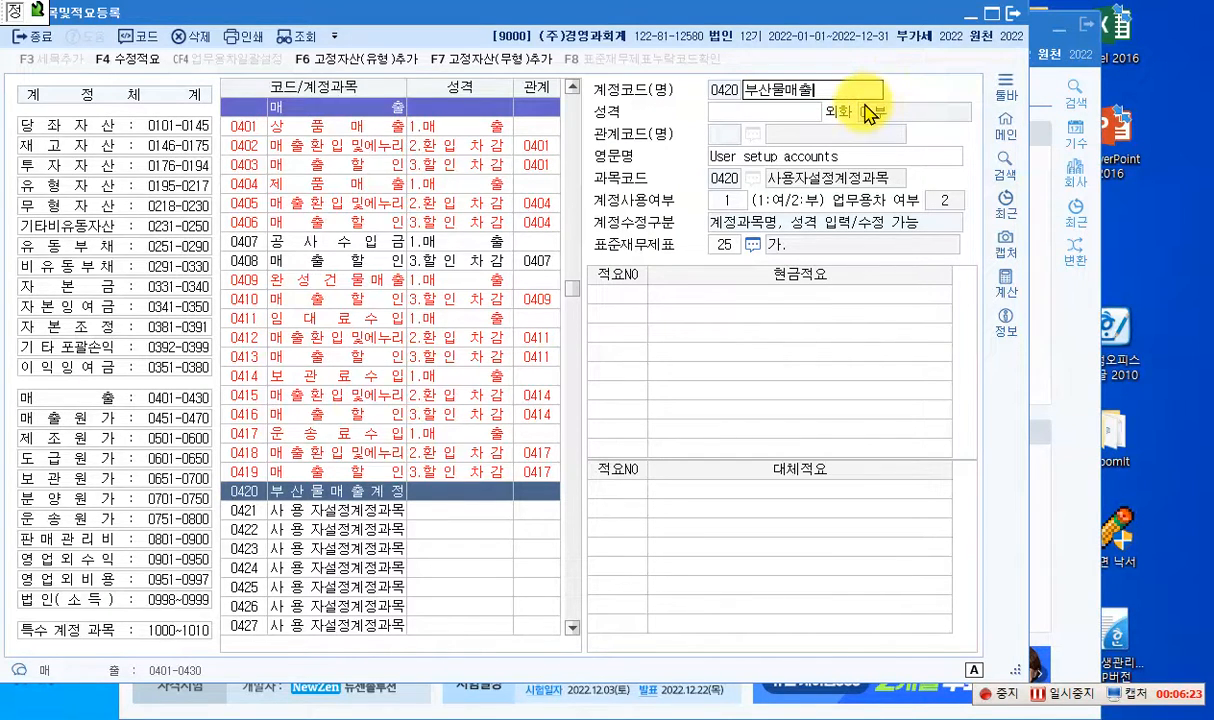
key("Return")
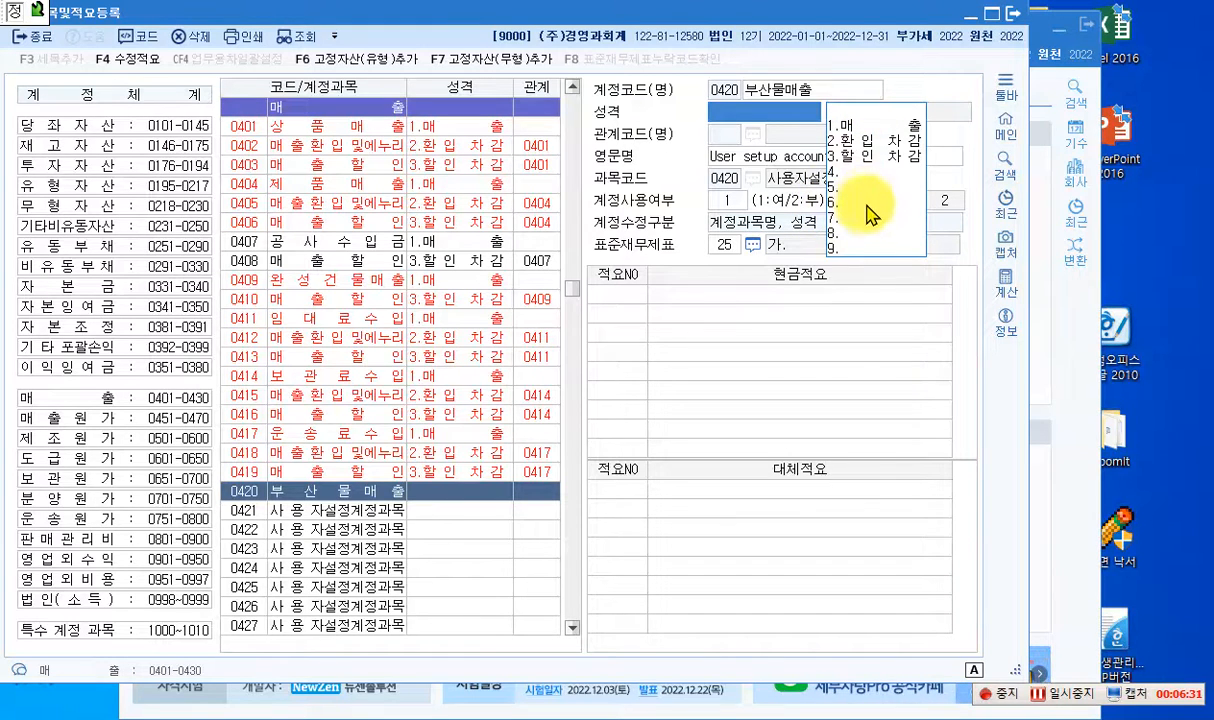
left_click(854, 126)
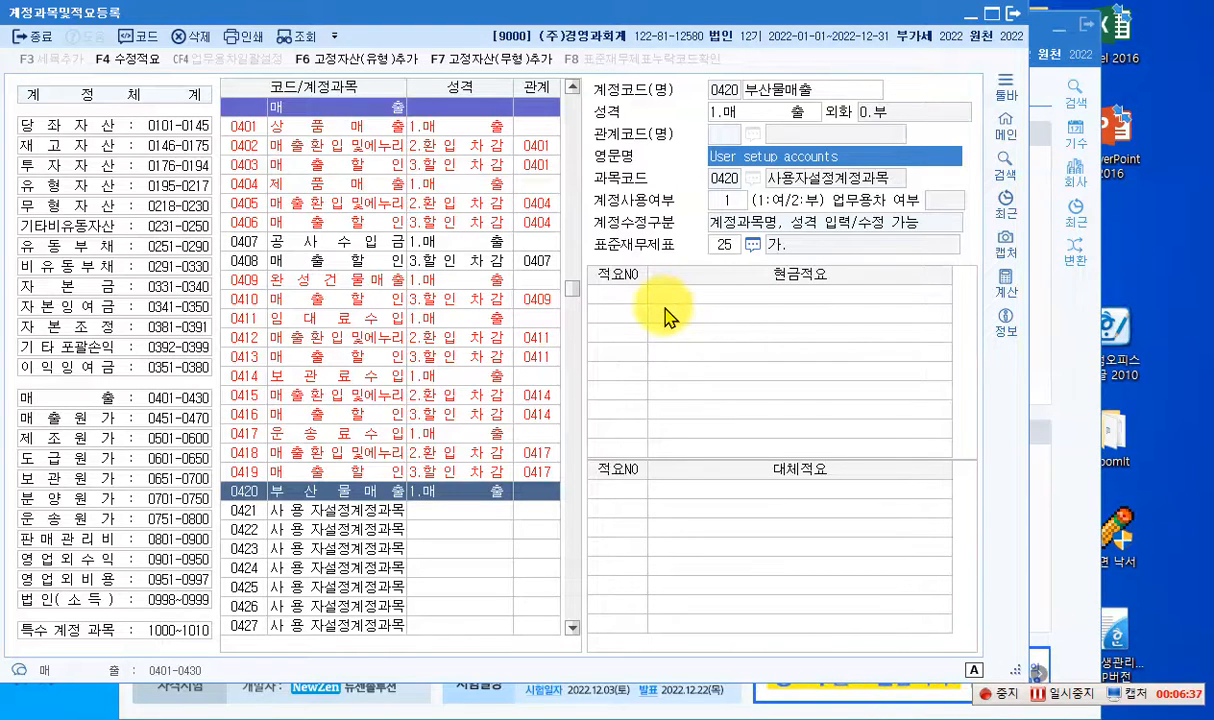
key("Return")
key("Return")
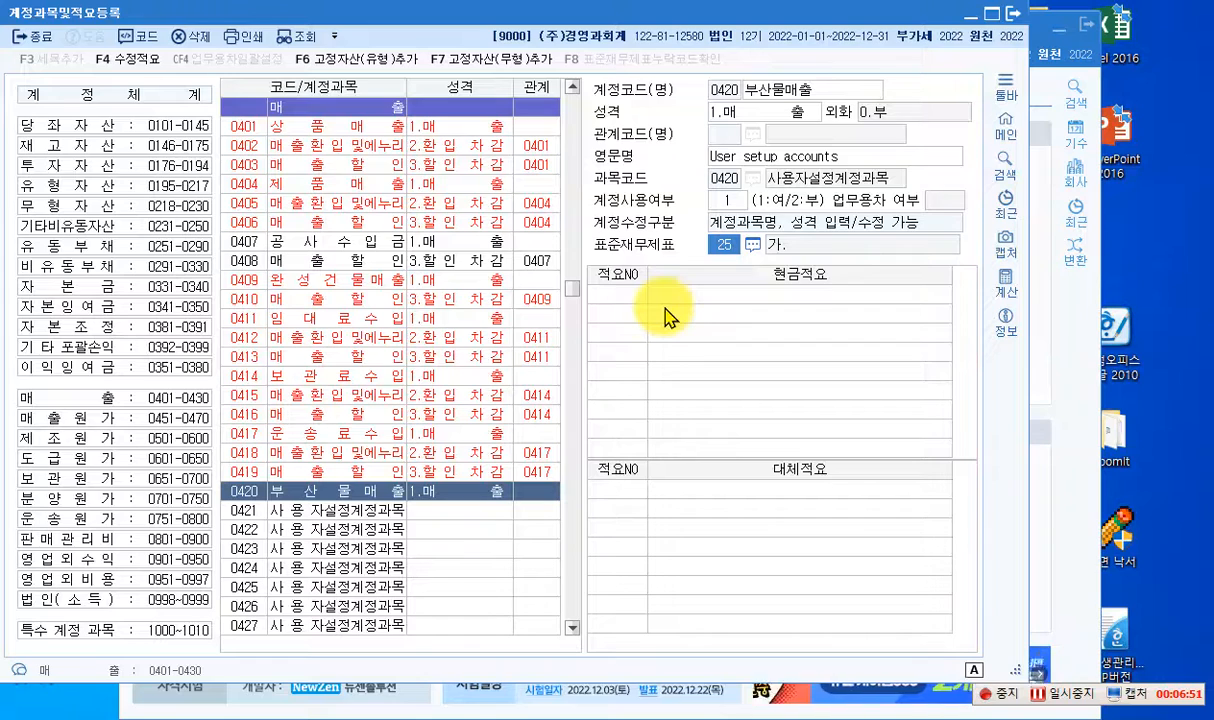
- Close the account registration and reopen 매입매출전표입력 for October 2
left_click(1013, 14)
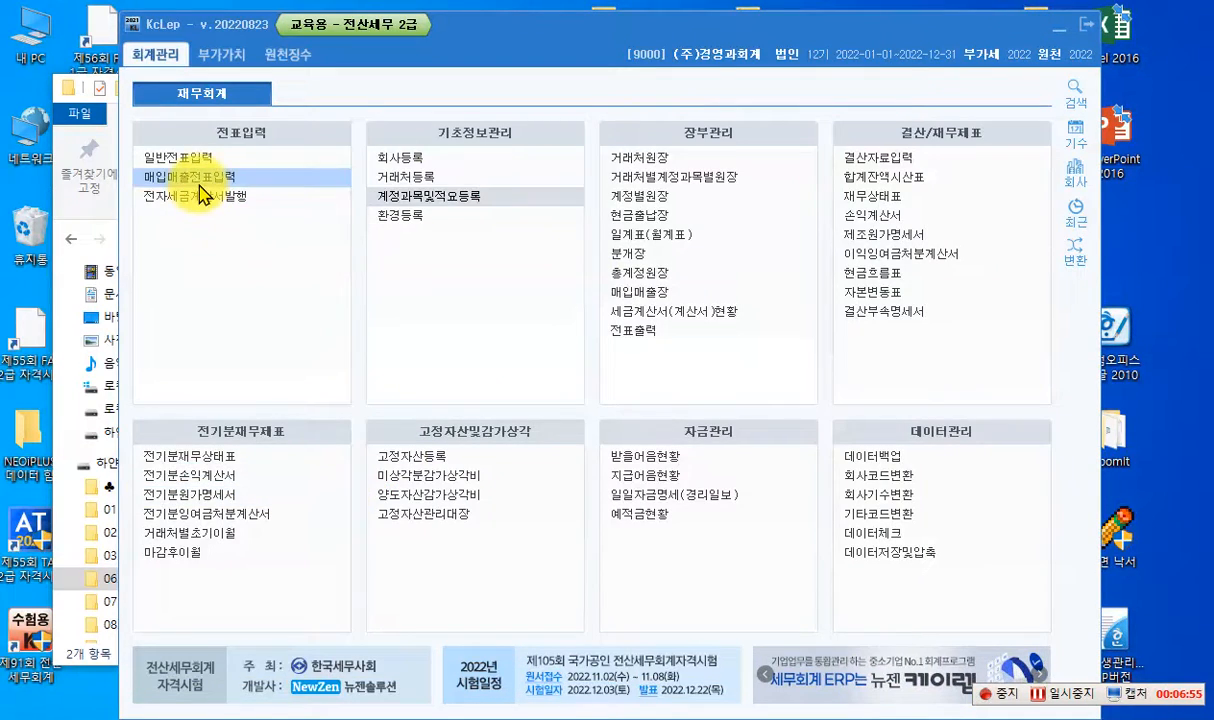
left_click(265, 178)
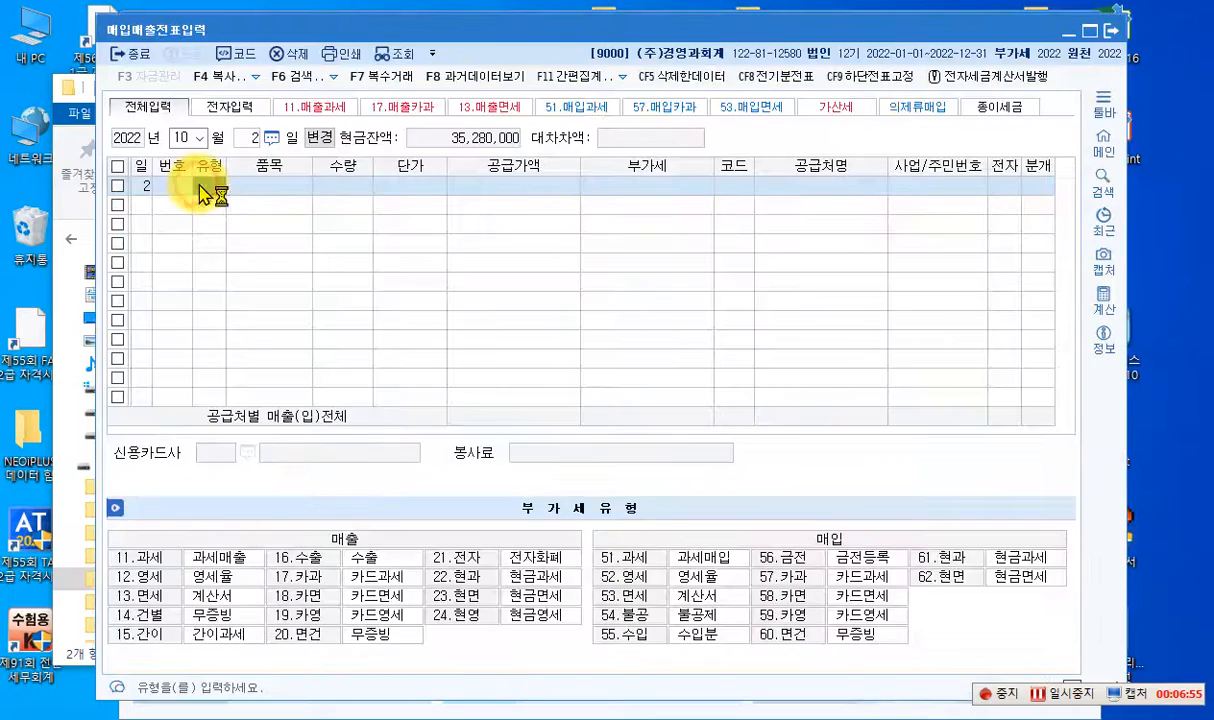
left_click(251, 145)
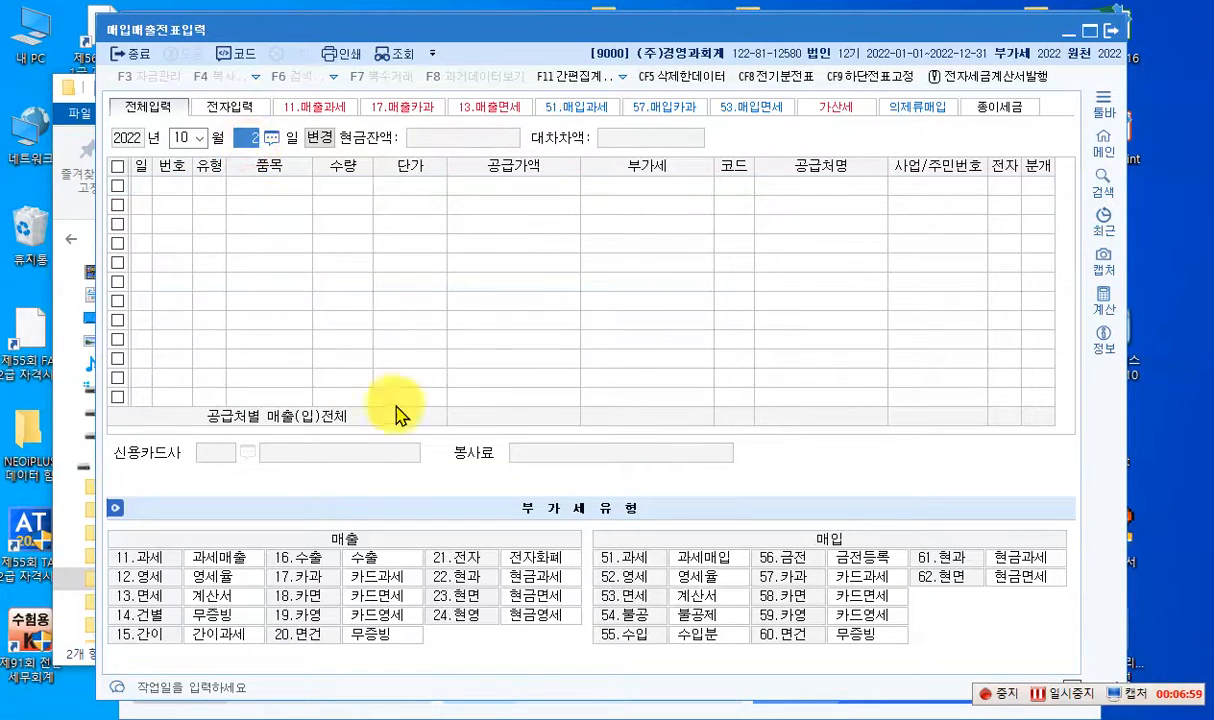
key("Return")
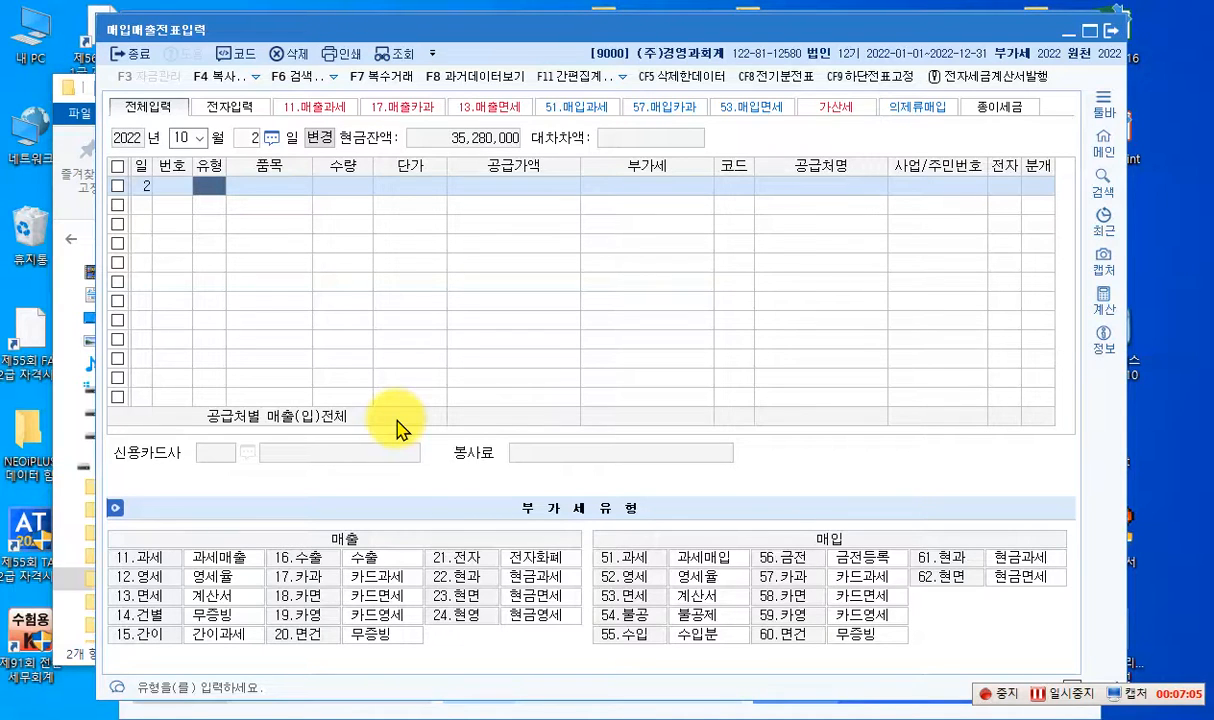
- Start an 11.과세 sales entry for the item 부산물 with a supply amount of 1,200,000
type("11")
key("Return")
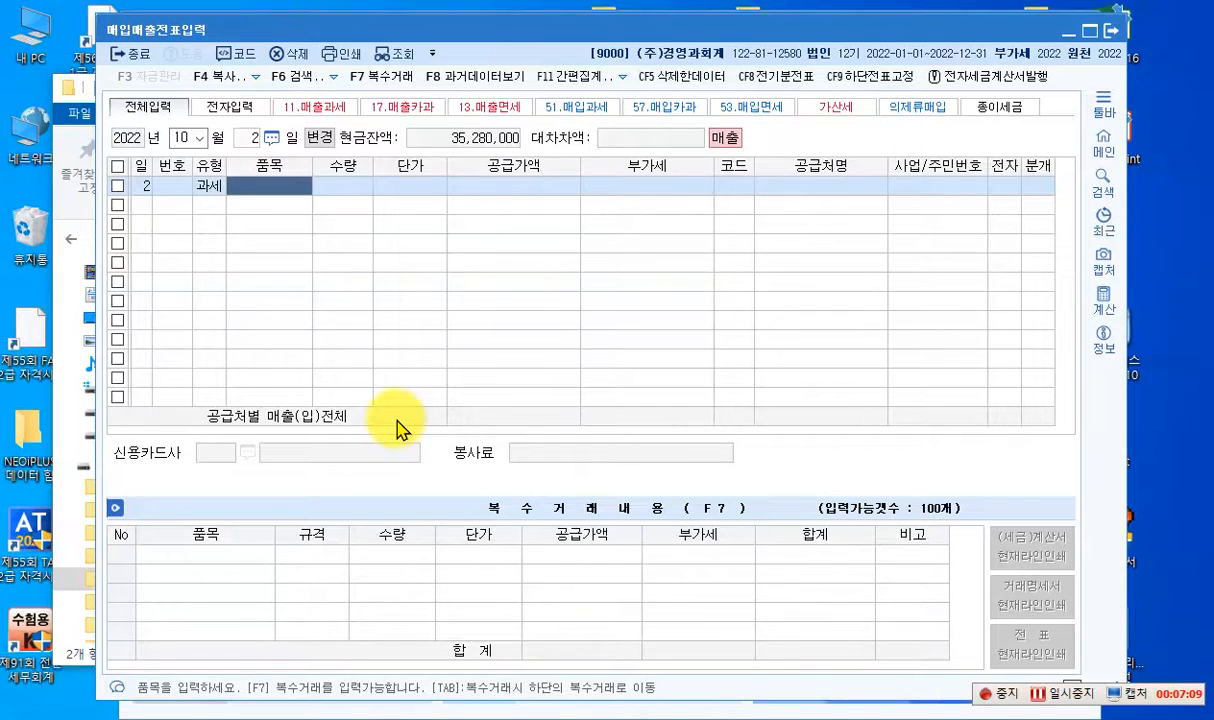
type("부산물")
key("Return")
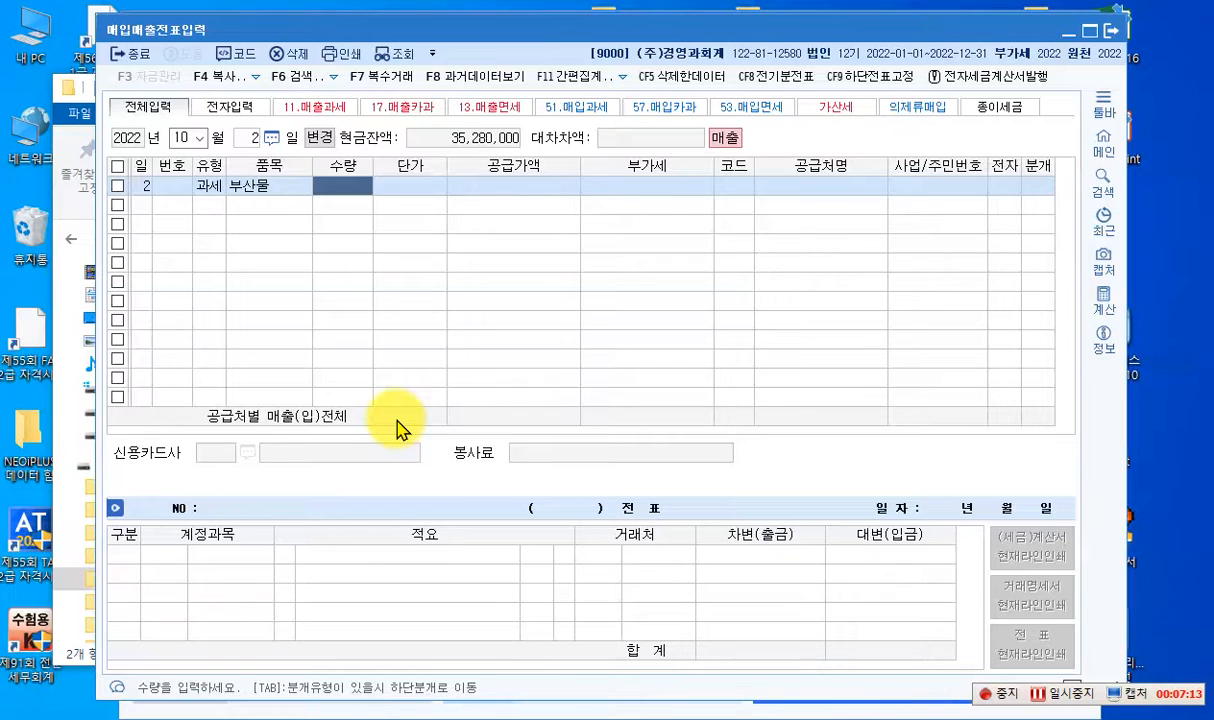
key("Return")
key("Return")
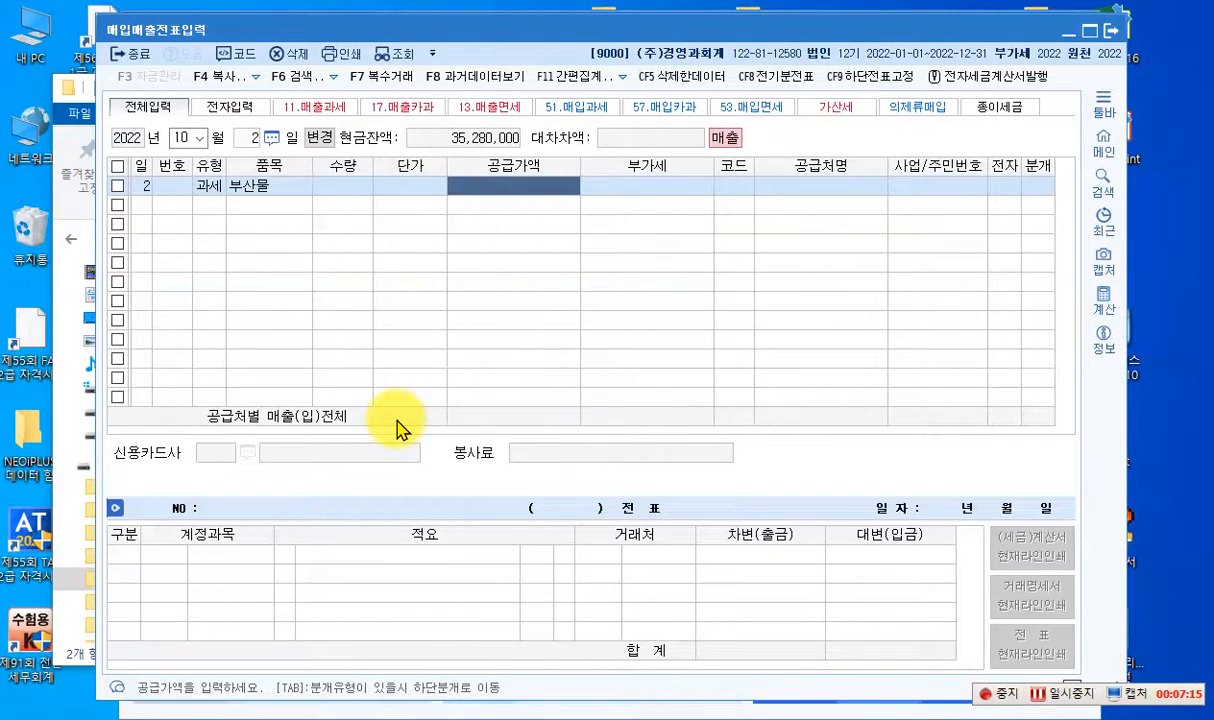
type("1,200,000")
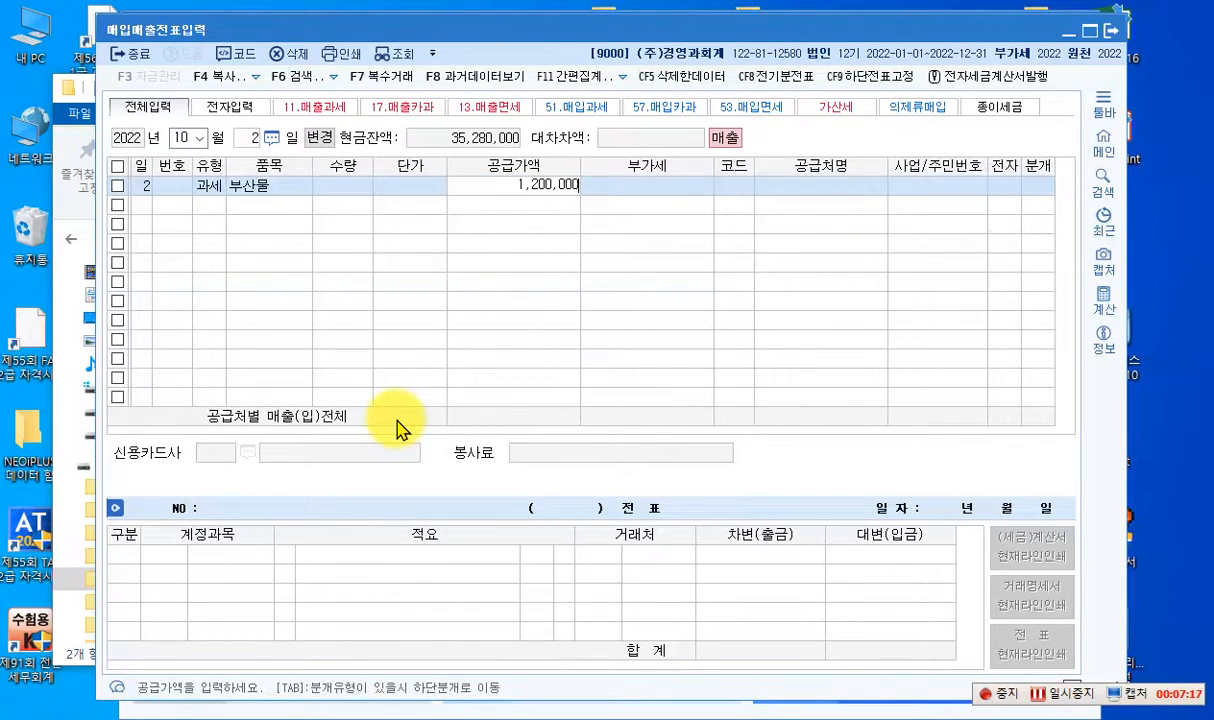
key("Return")
key("Return")
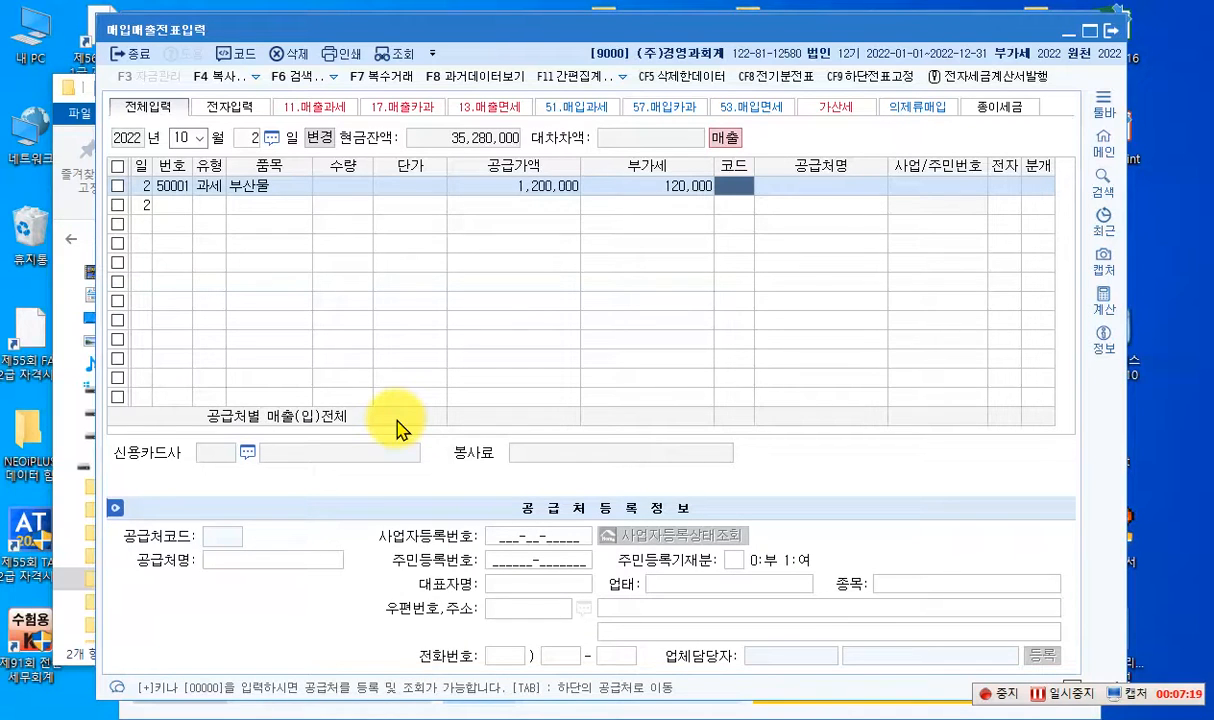
- Set the trading partner to 대림물산(주), mark the invoice as electronic and choose the 혼합 journal type
type("대림물산(주")
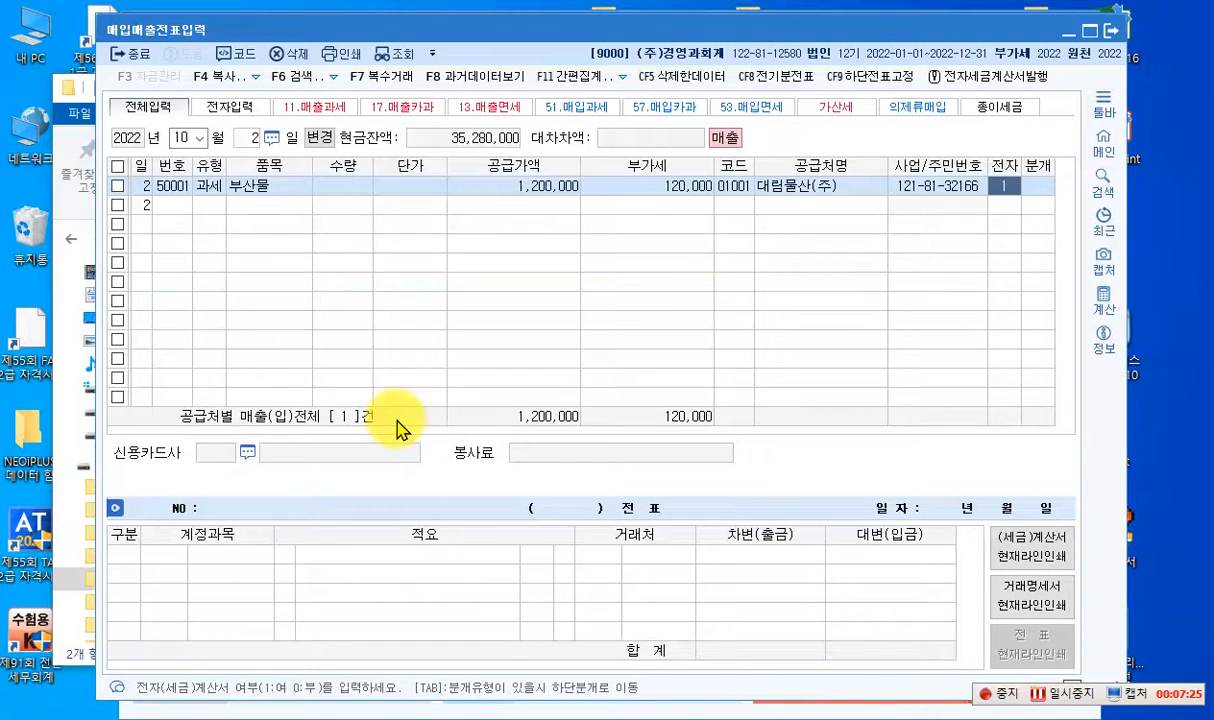
type("1")
key("Return")
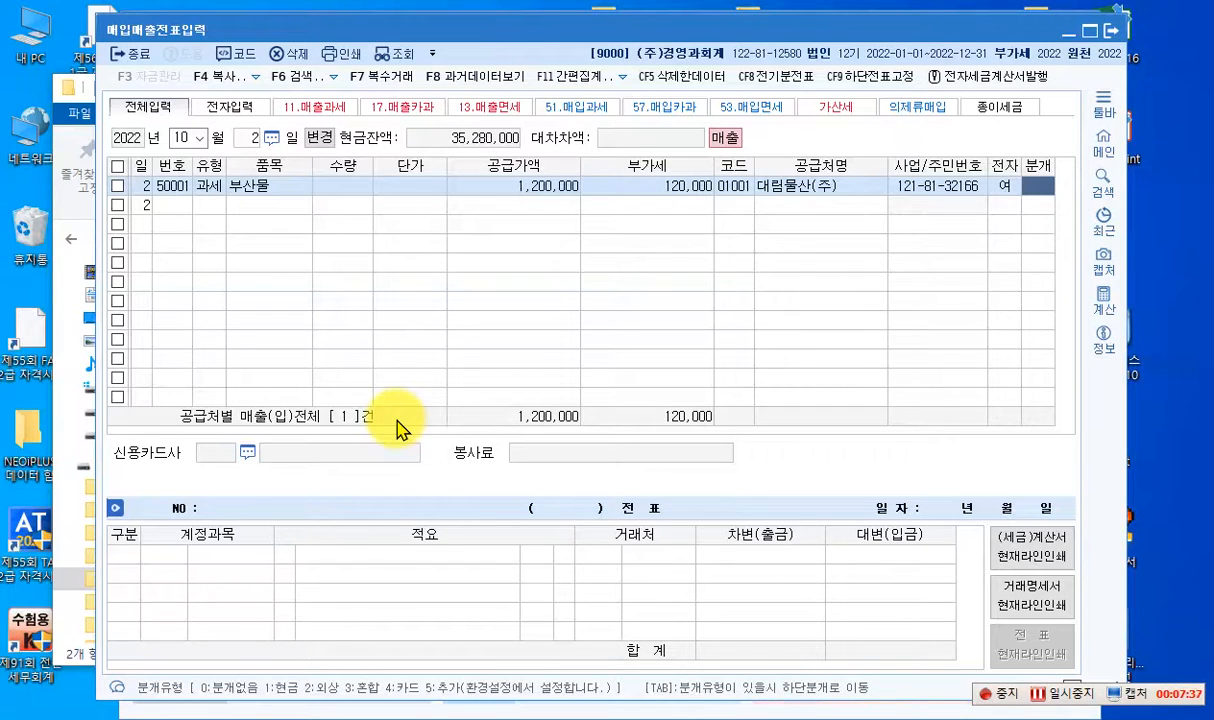
type("3")
key("Return")
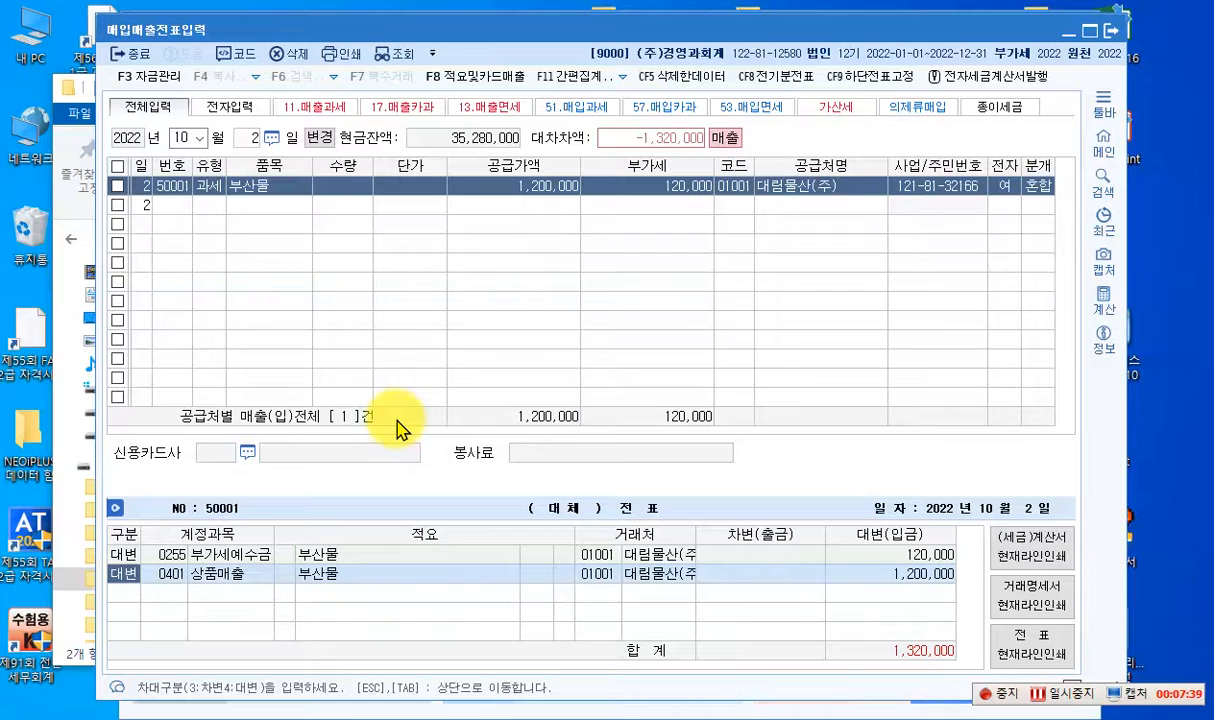
- Change the credit line's account from 상품매출 to 0420 부산물매출, keeping its amount
key("Return")
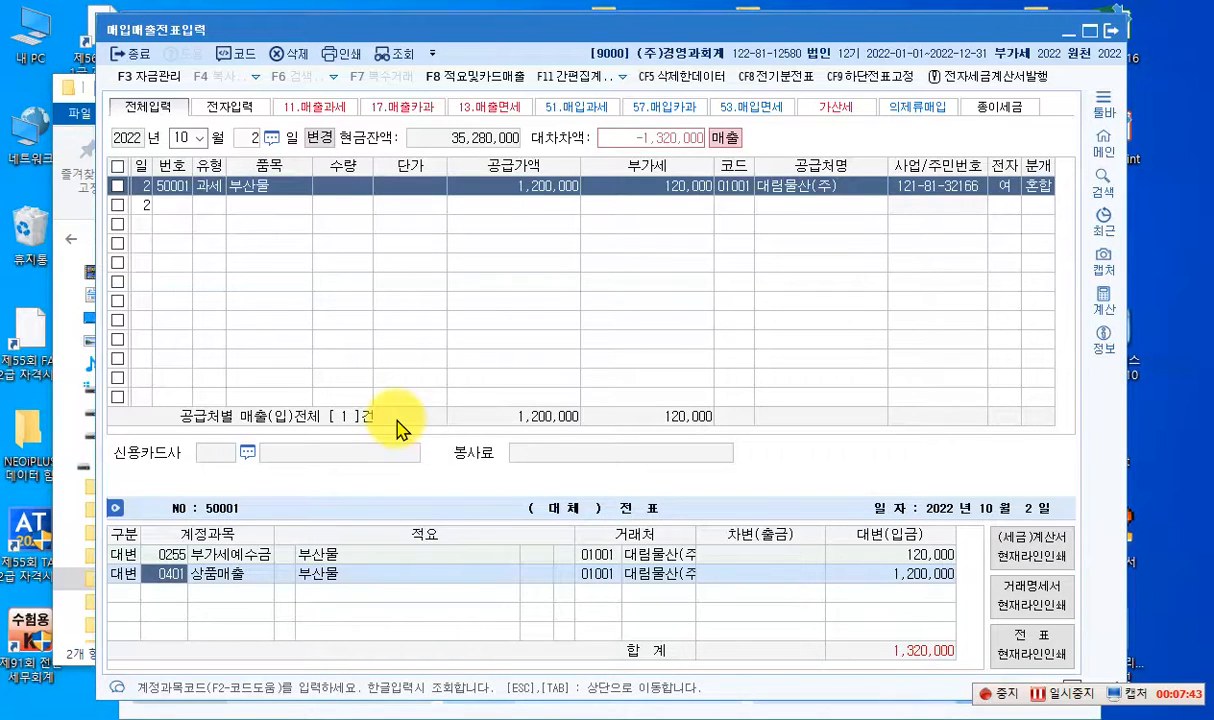
type("420")
key("Return")
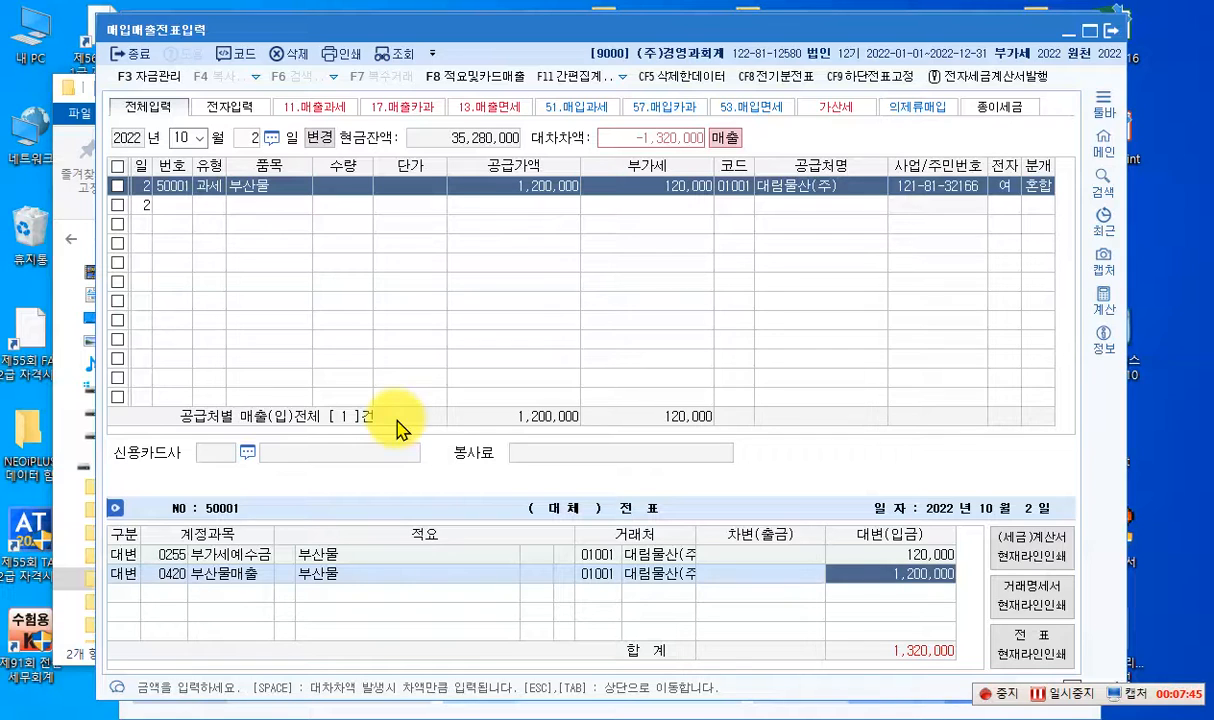
key("Return")
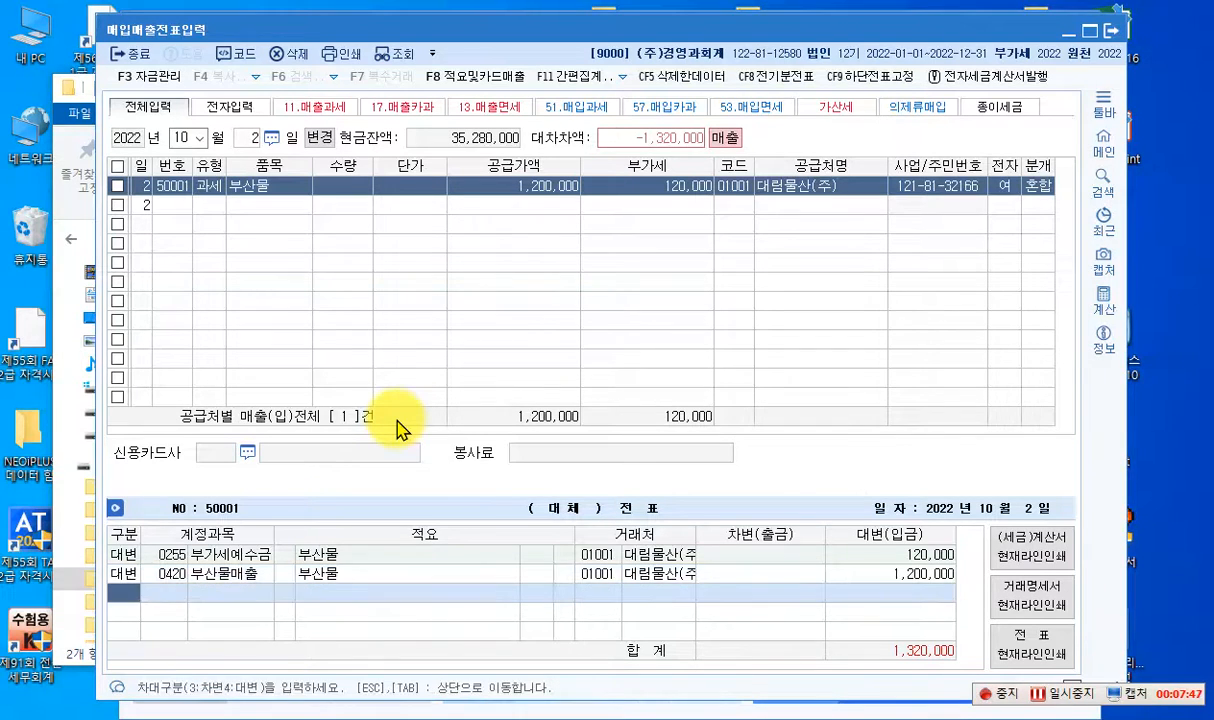
- Add a debit line to account 0102 당좌예금 for 1,320,000 and complete the voucher
type("3")
key("Return")
type("102")
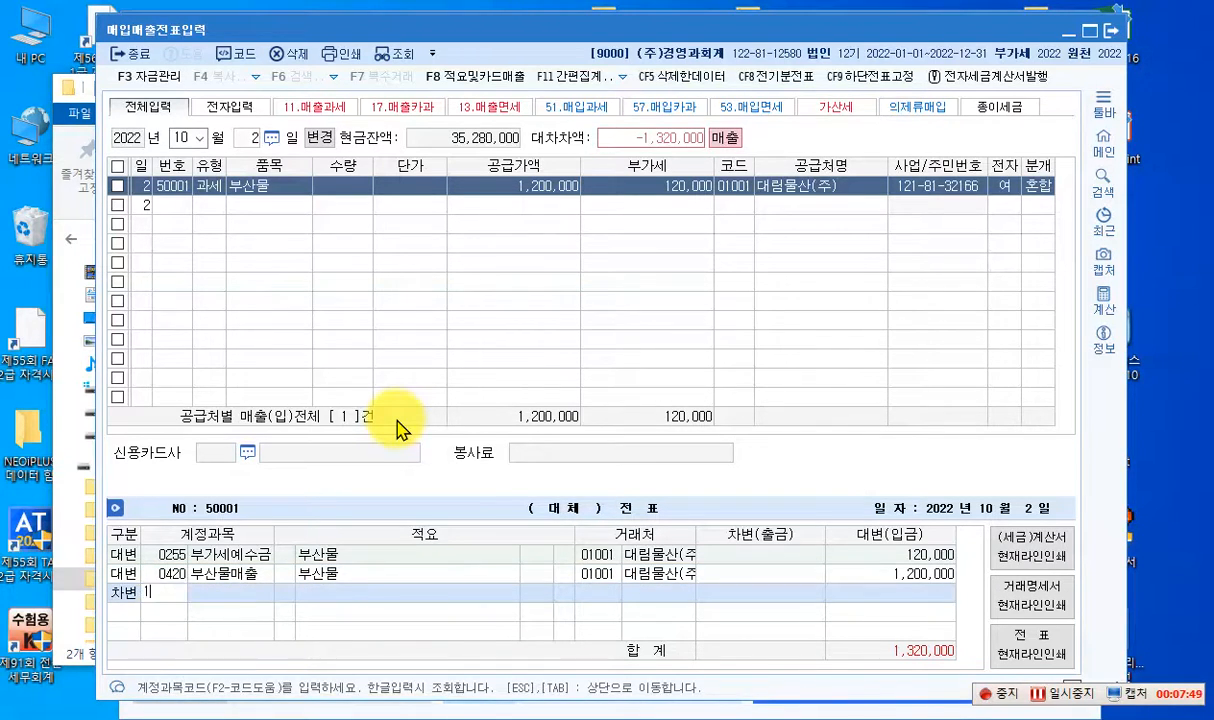
key("Return")
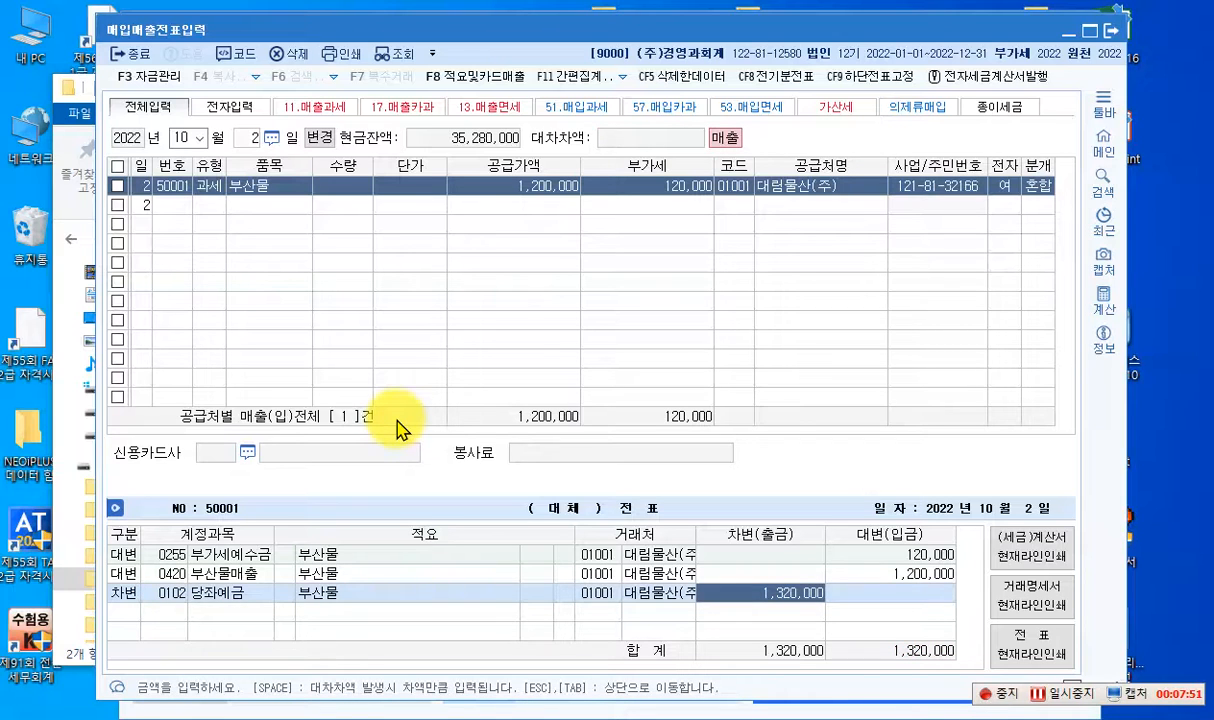
key("Escape")
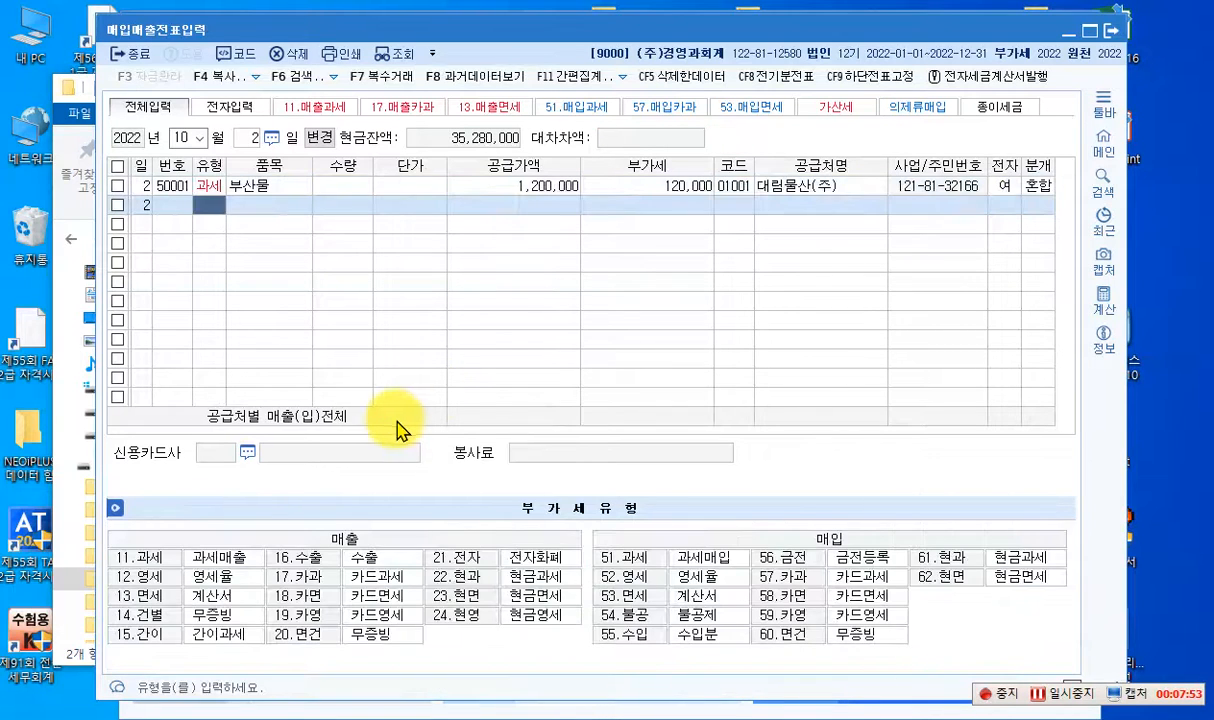
- Change the entry day to October 3 and start an 11.과세 sales entry
left_click(520, 187)
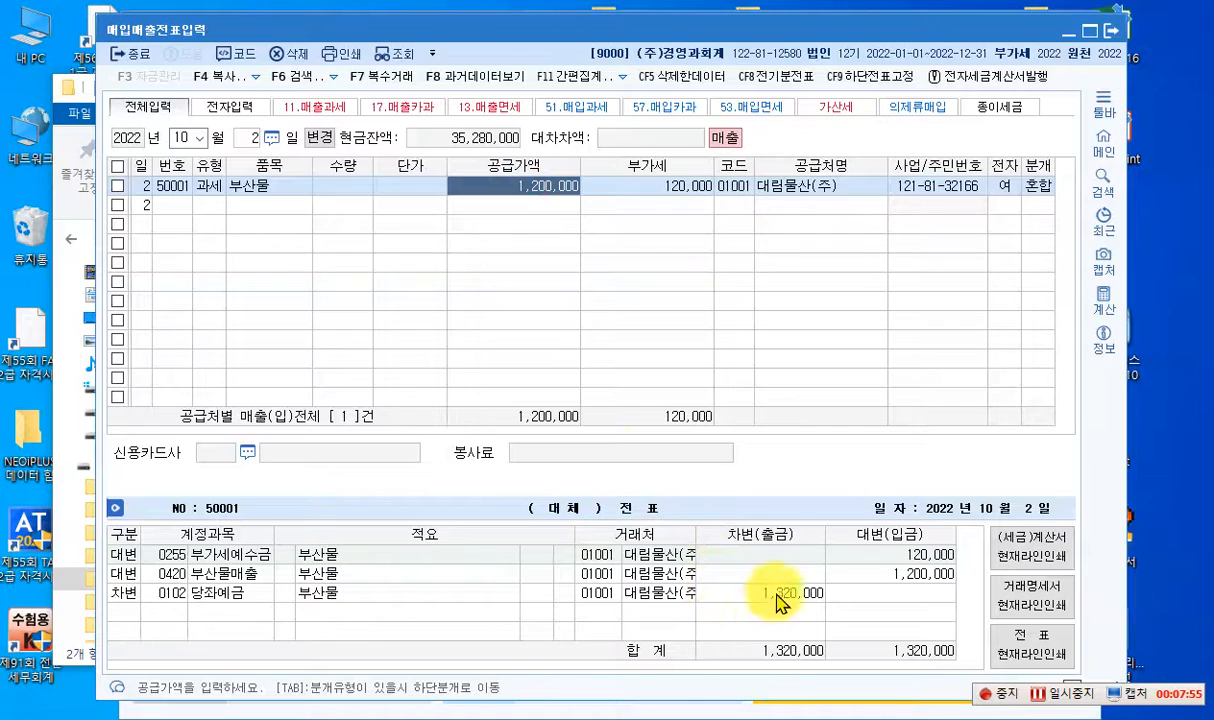
left_click(720, 595)
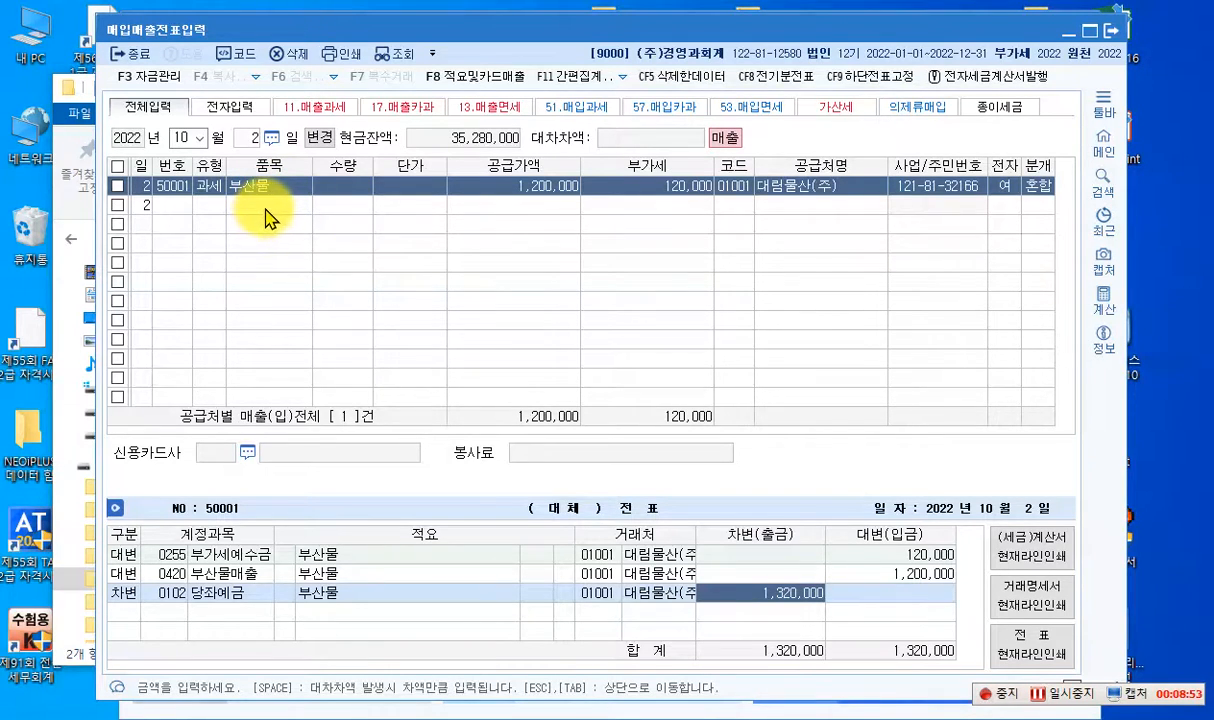
left_click(250, 140)
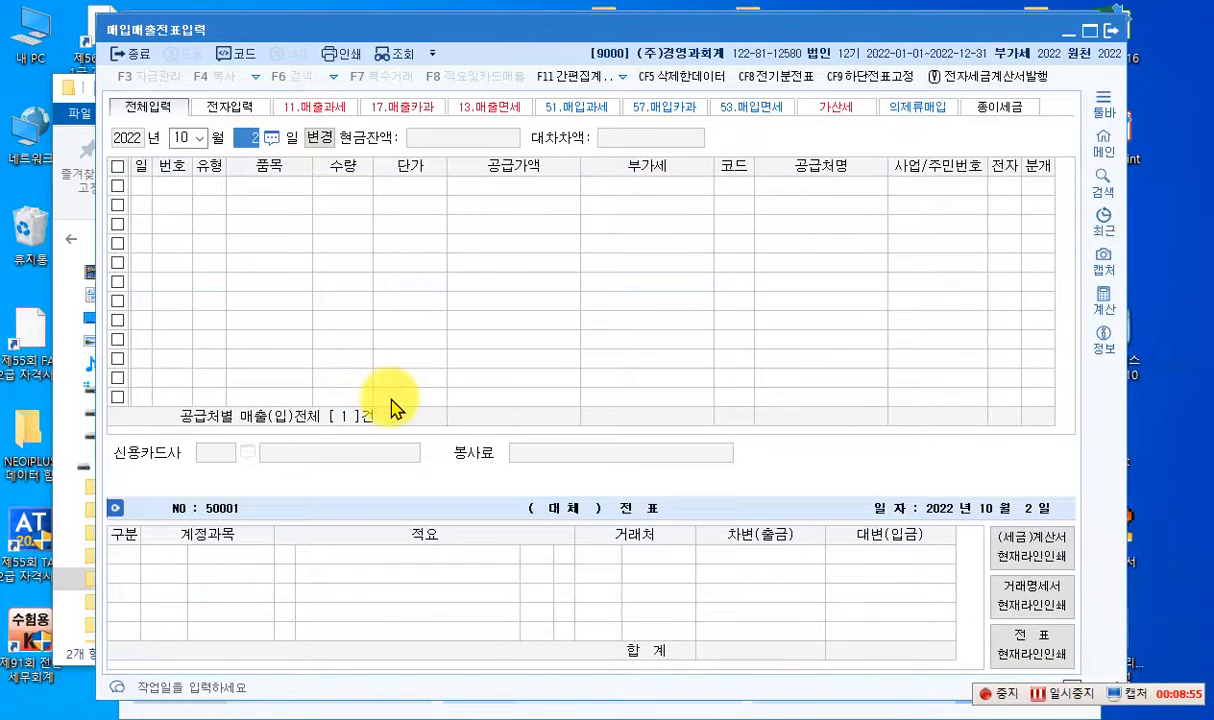
type("3")
key("Return")
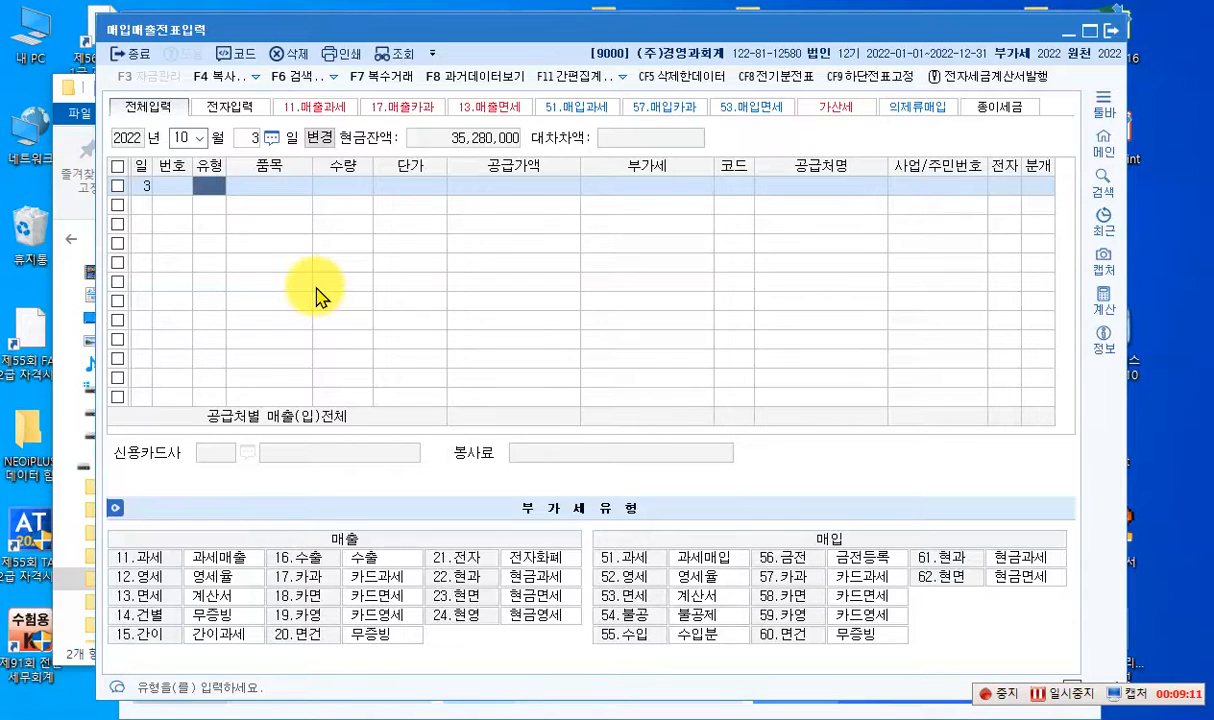
type("11")
key("Return")
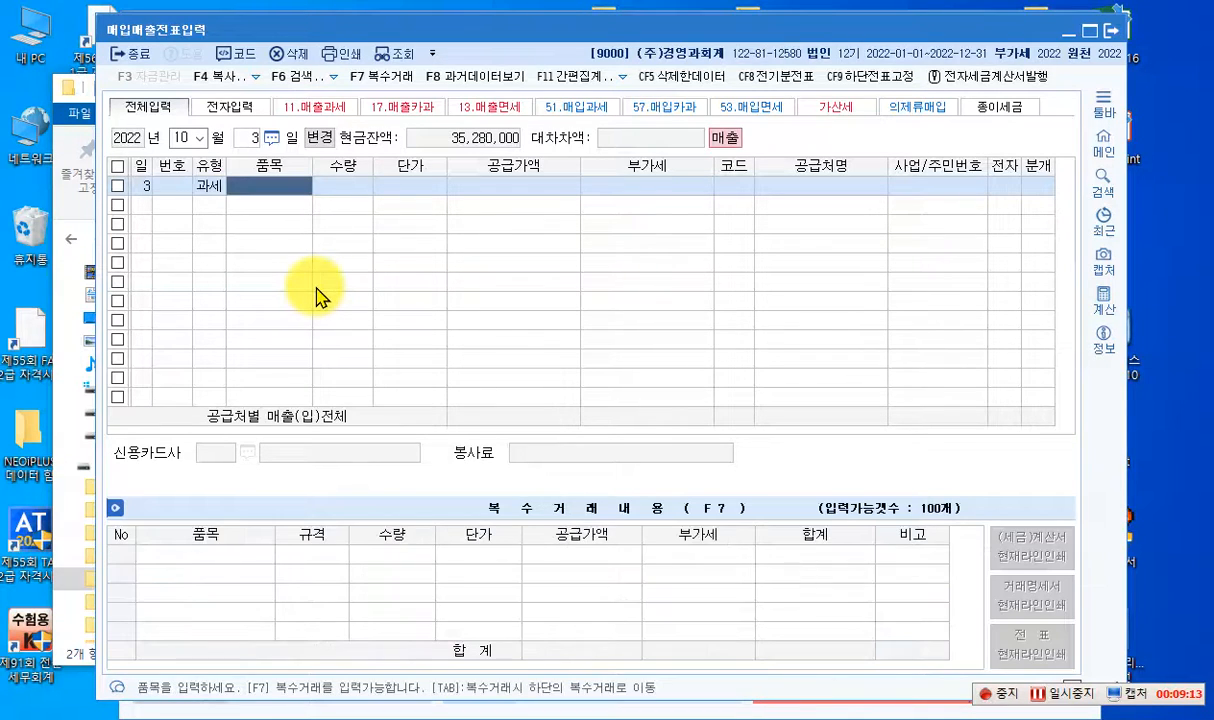
- Begin a multi-item breakdown for the sale with 을제품, quantity 70 at a unit price of 60,000
key("Tab")
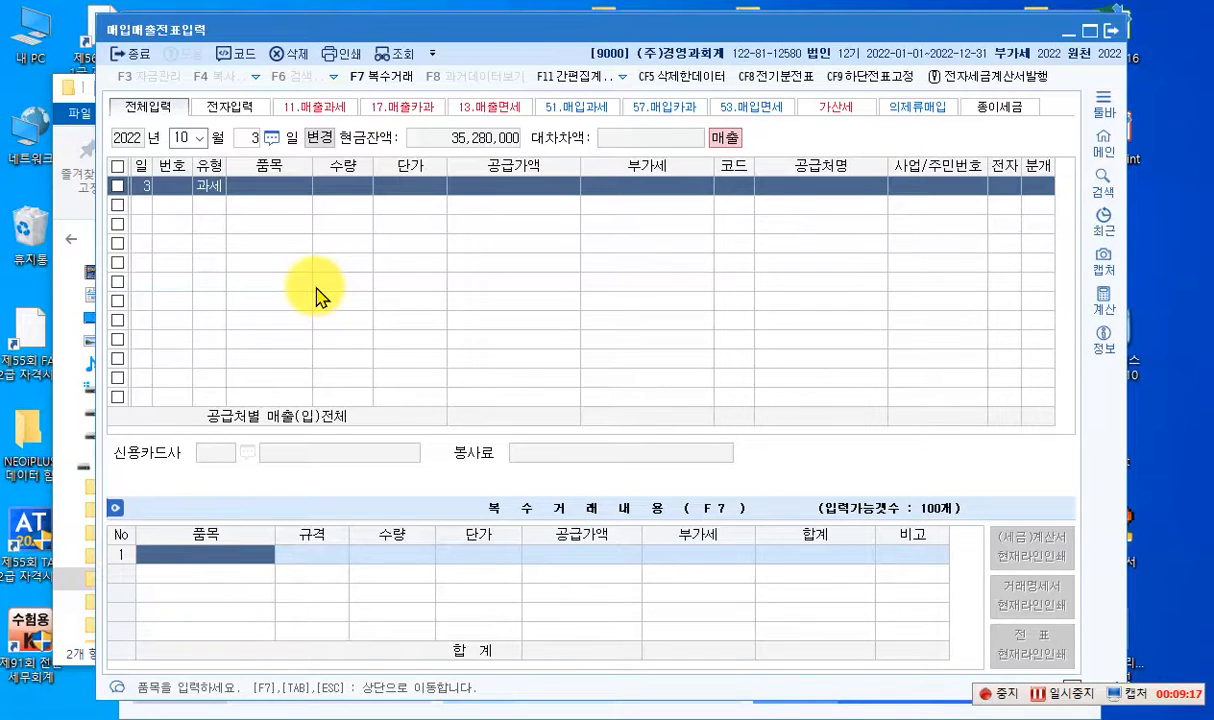
type("을ㄹ")
key("BackSpace")
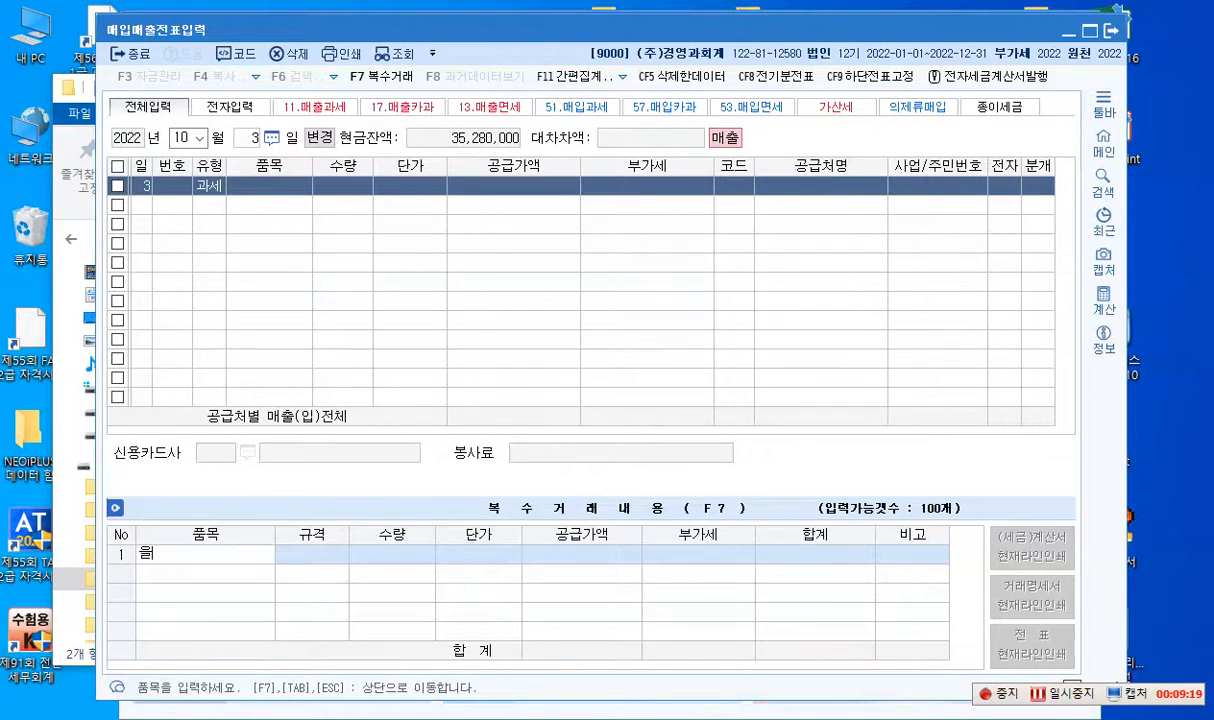
type("제품")
key("Return")
key("Return")
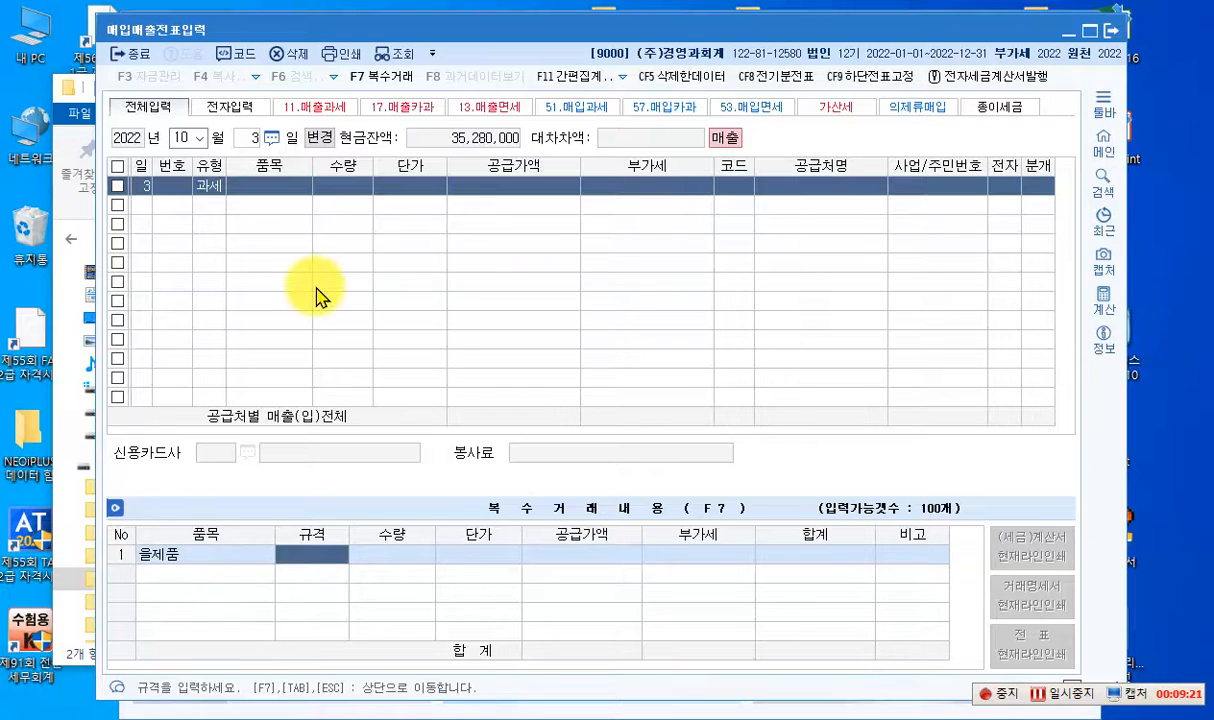
type("70")
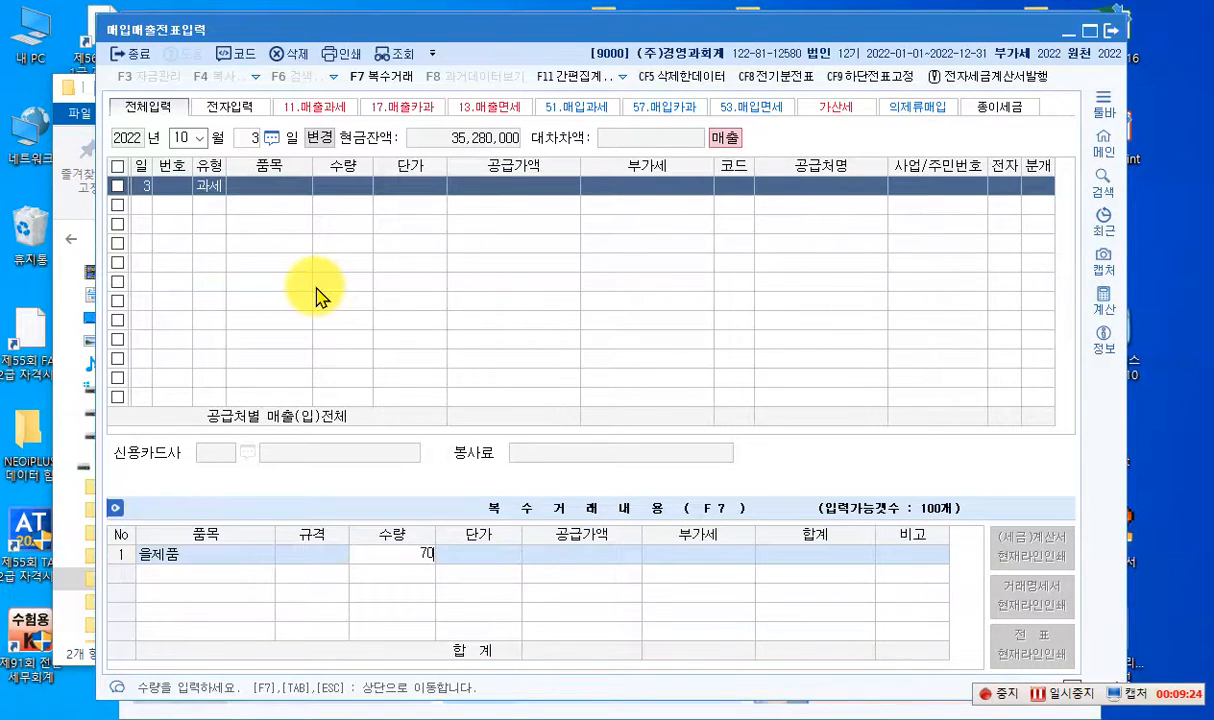
key("Return")
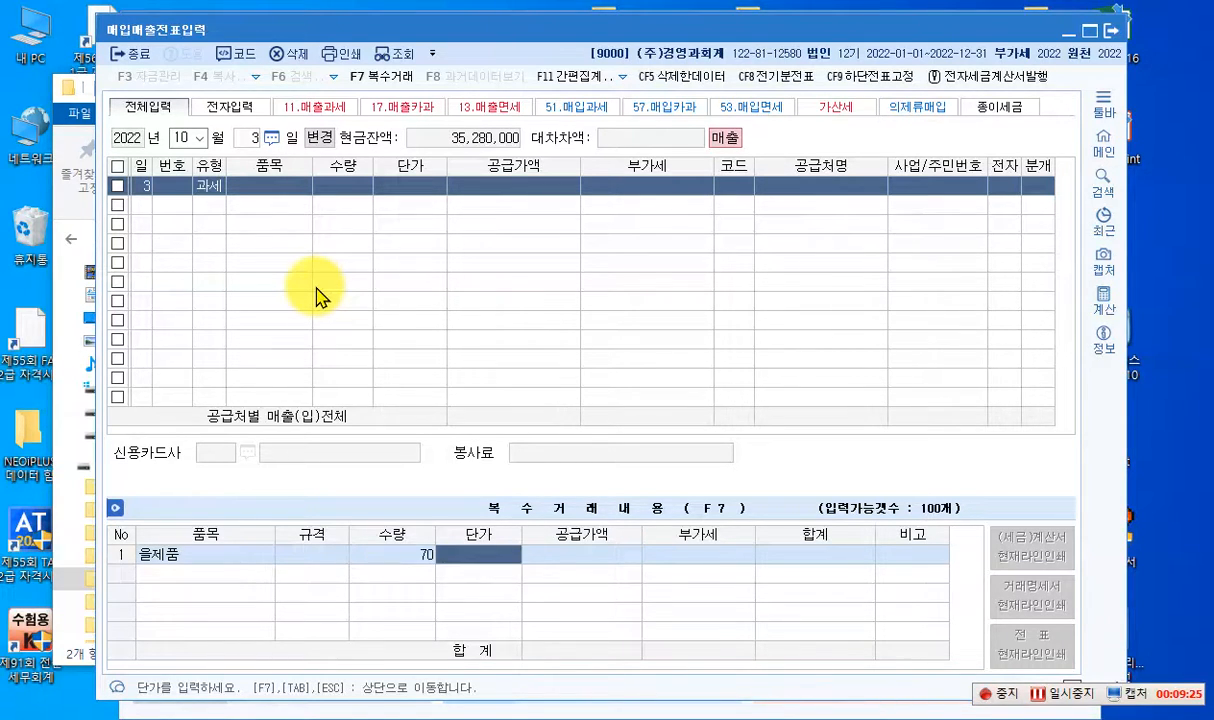
type("60000")
key("Return")
key("Return")
key("Return")
key("Return")
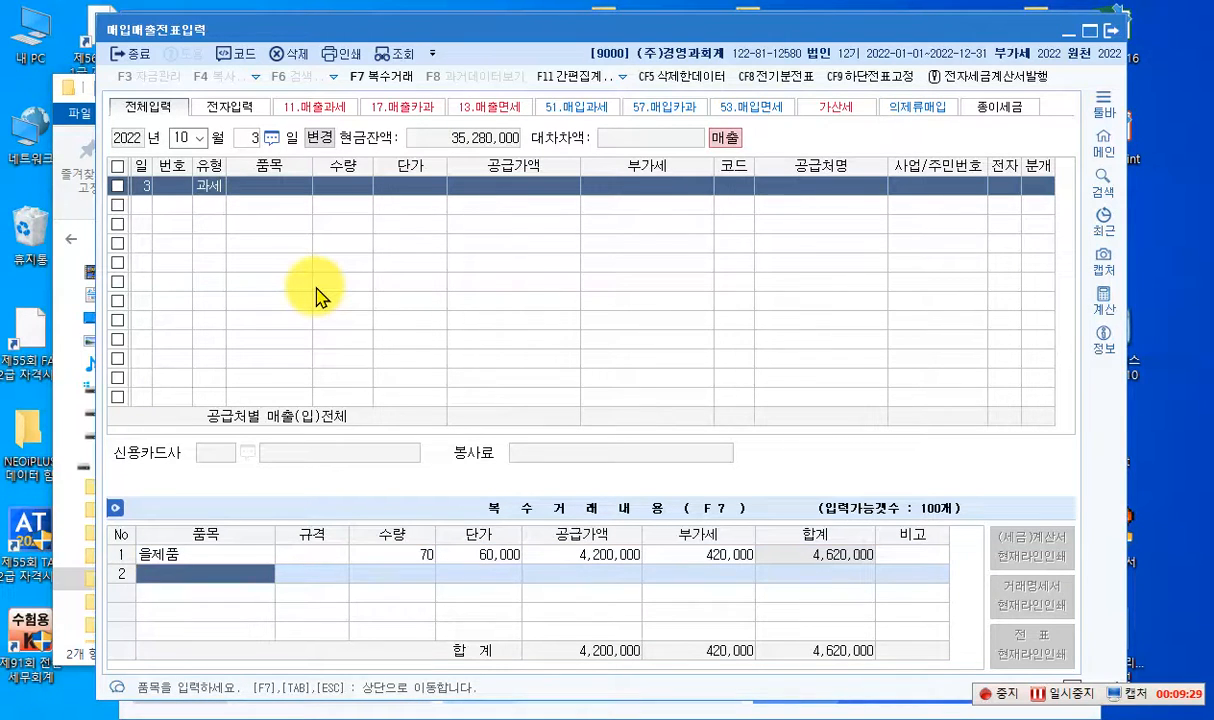
- Add 병제품 as the second item, quantity 50 at a unit price of 80,000, and return to the sales entry row
type("병제품")
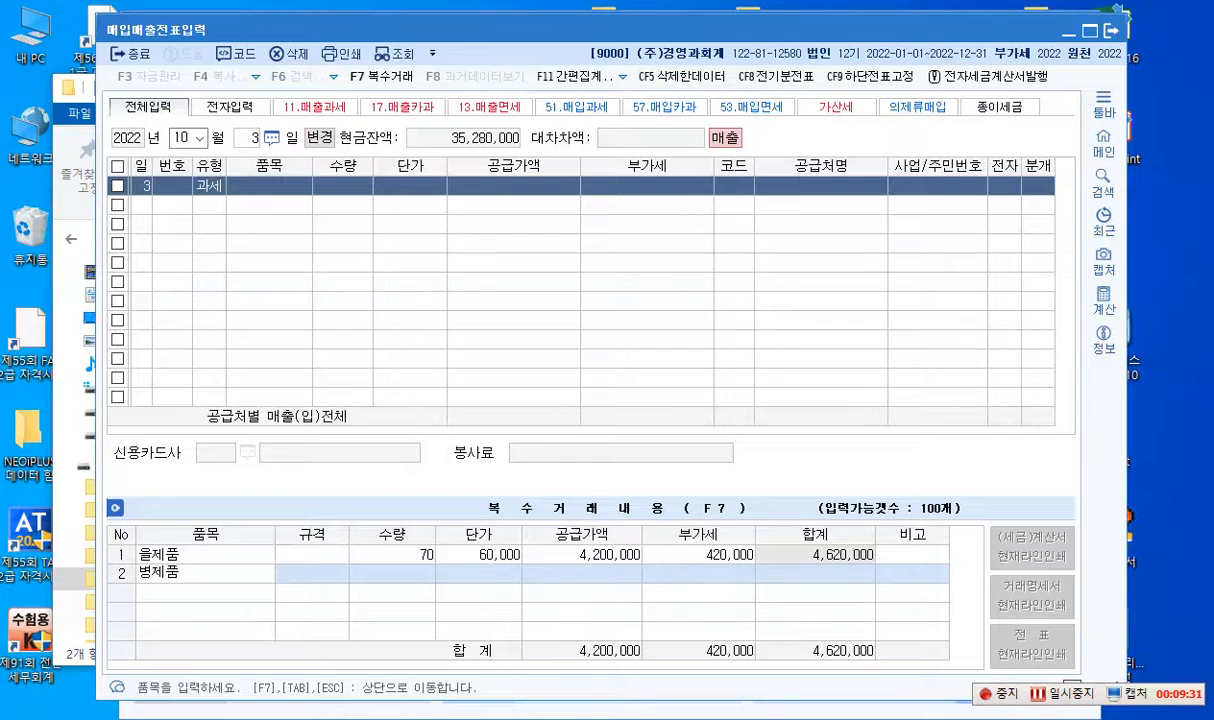
key("Return")
key("Return")
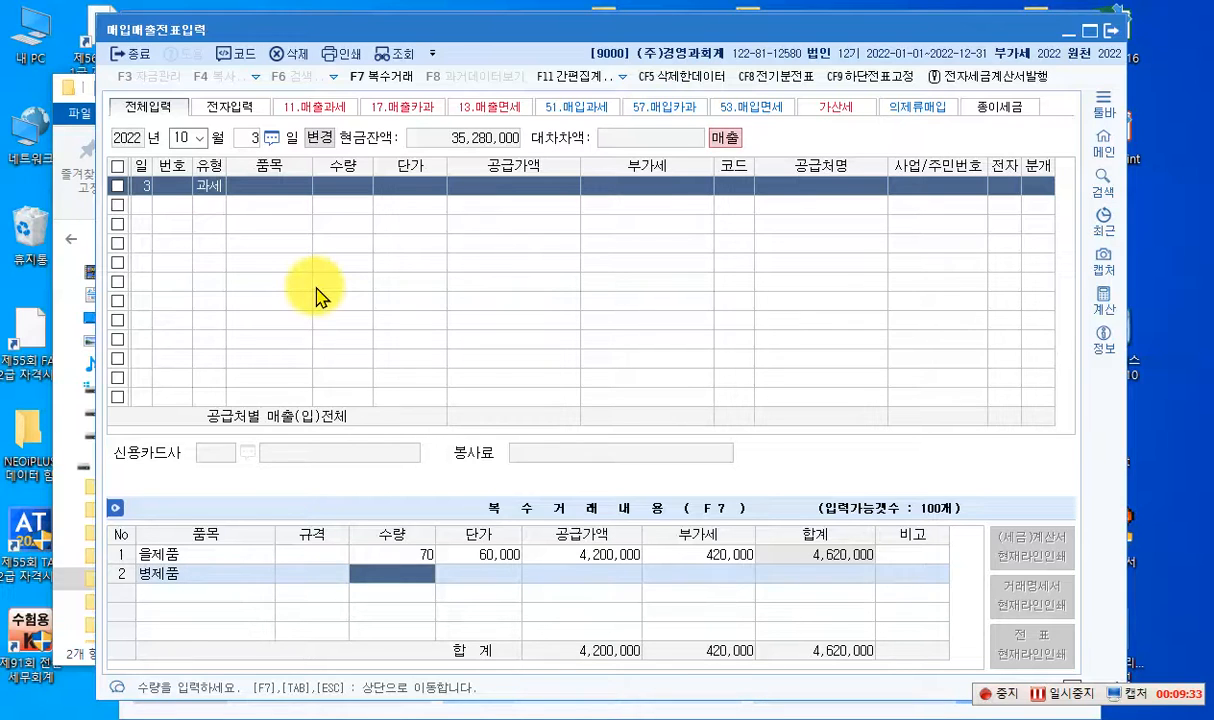
type("50")
key("Return")
type("80")
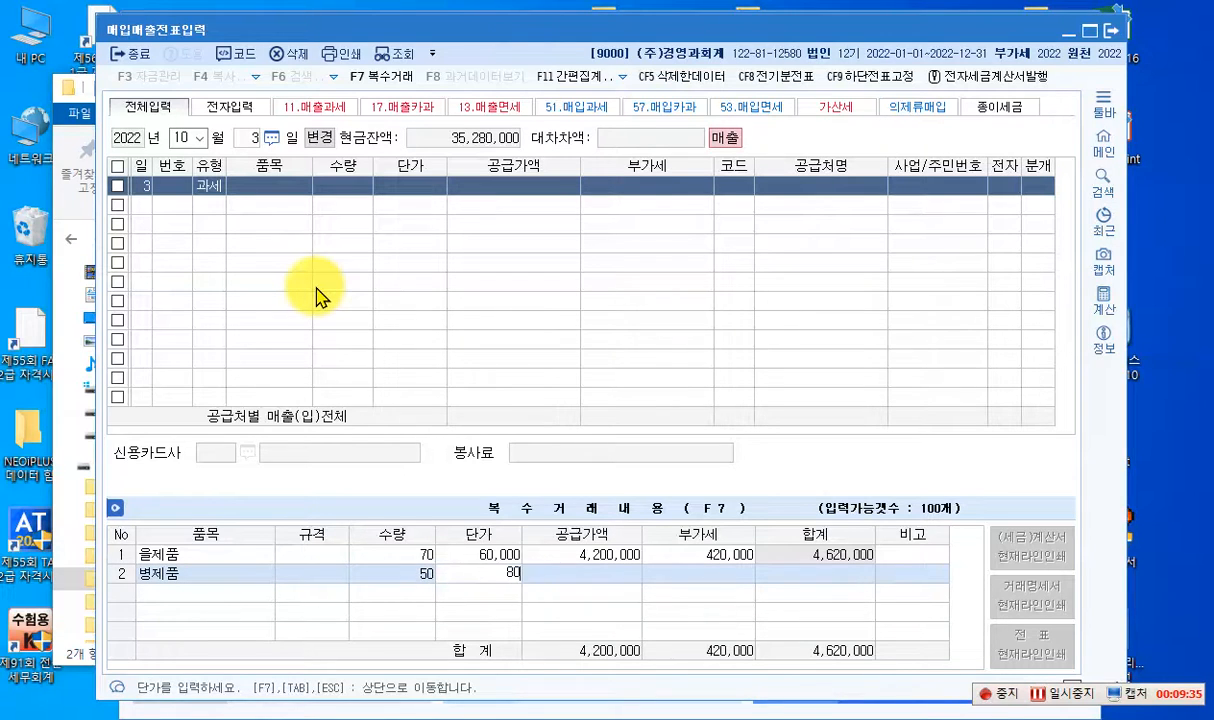
type(",000")
key("Return")
key("Return")
key("Return")
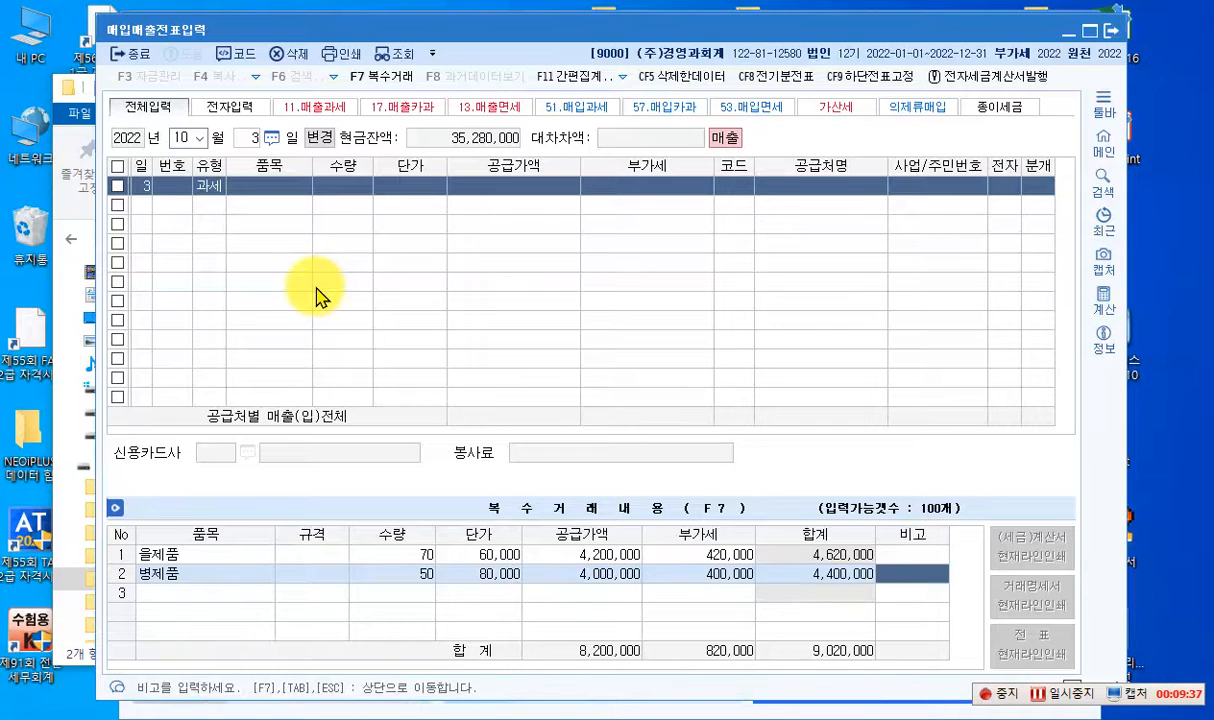
key("Return")
key("Escape")
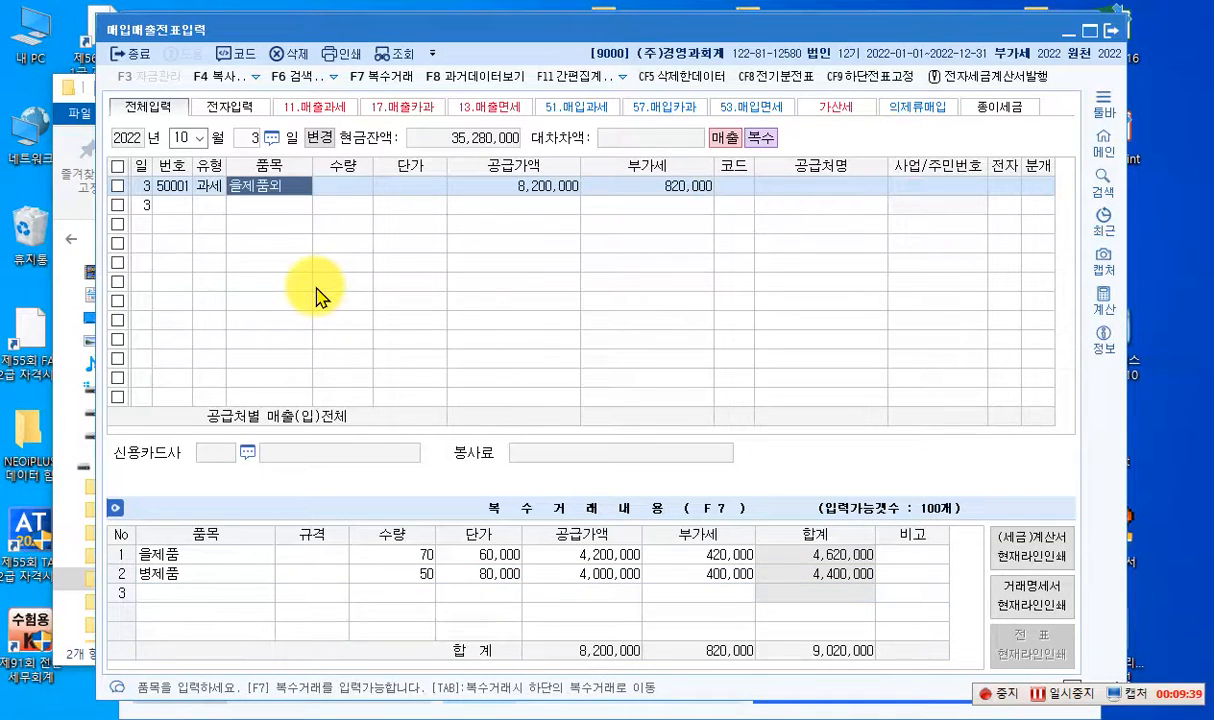
- Set the trading partner to (주)제일산업, mark the invoice as electronic and choose the 혼합 journal type
key("Return")
key("Return")
key("Return")
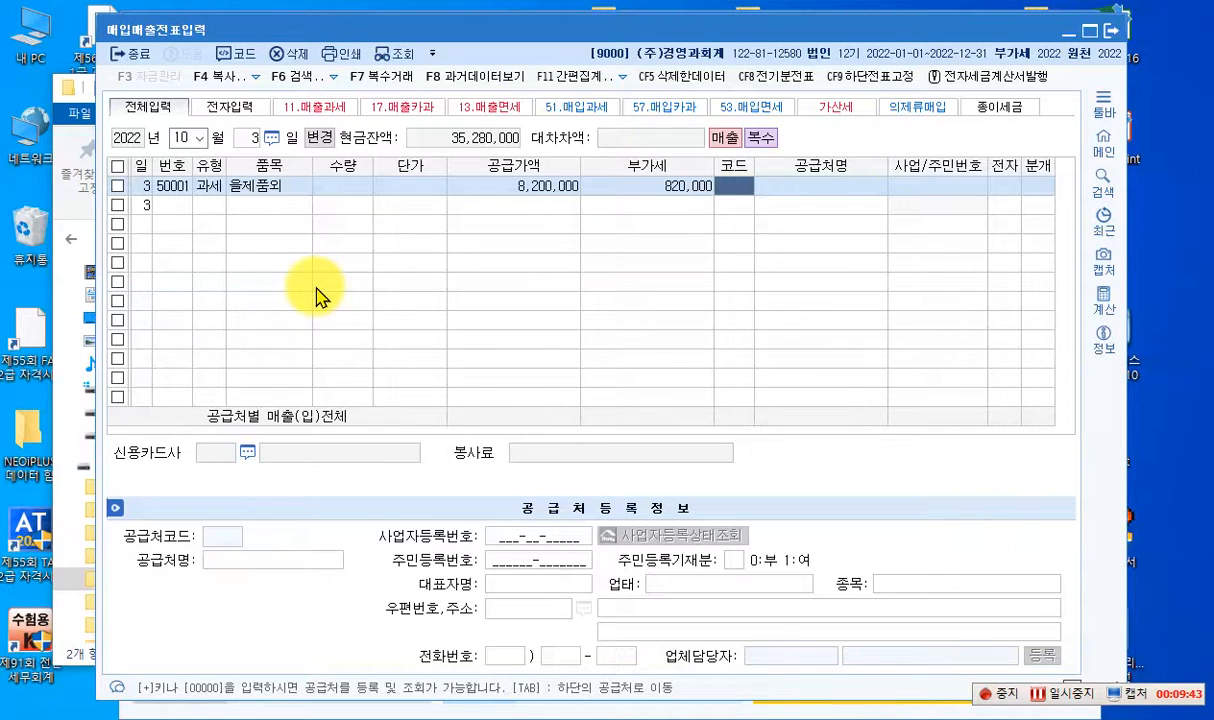
key("F2")
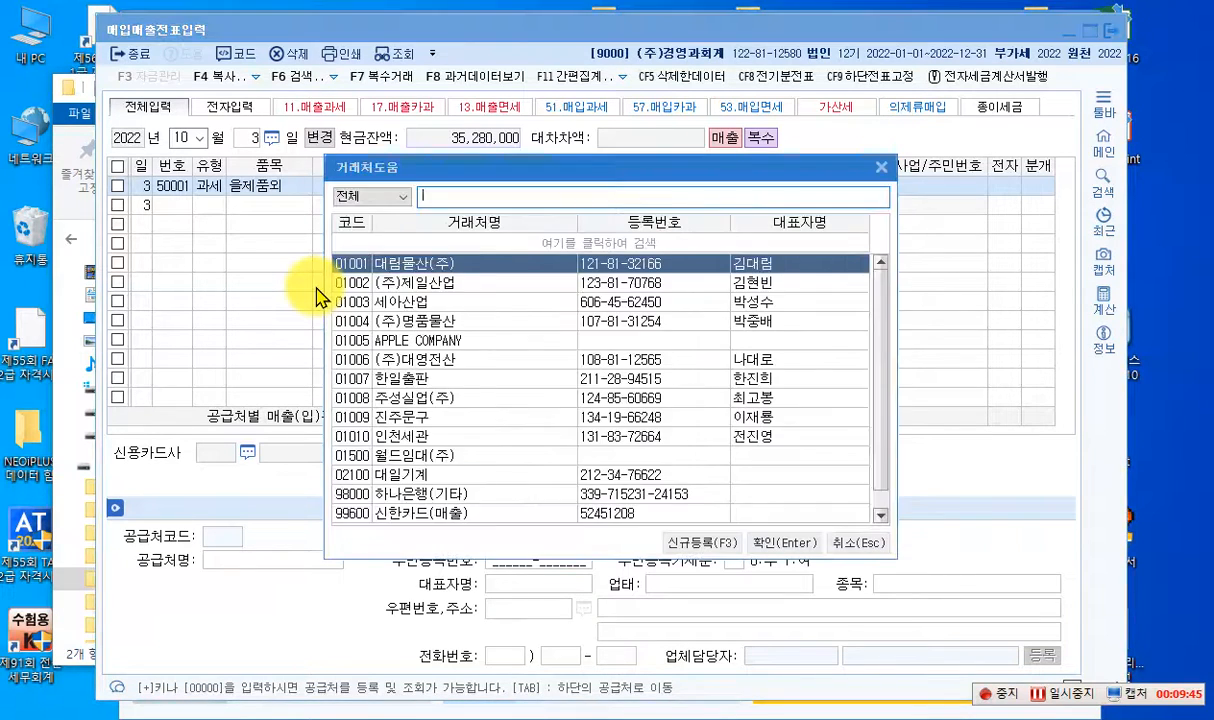
type("제일")
key("Return")
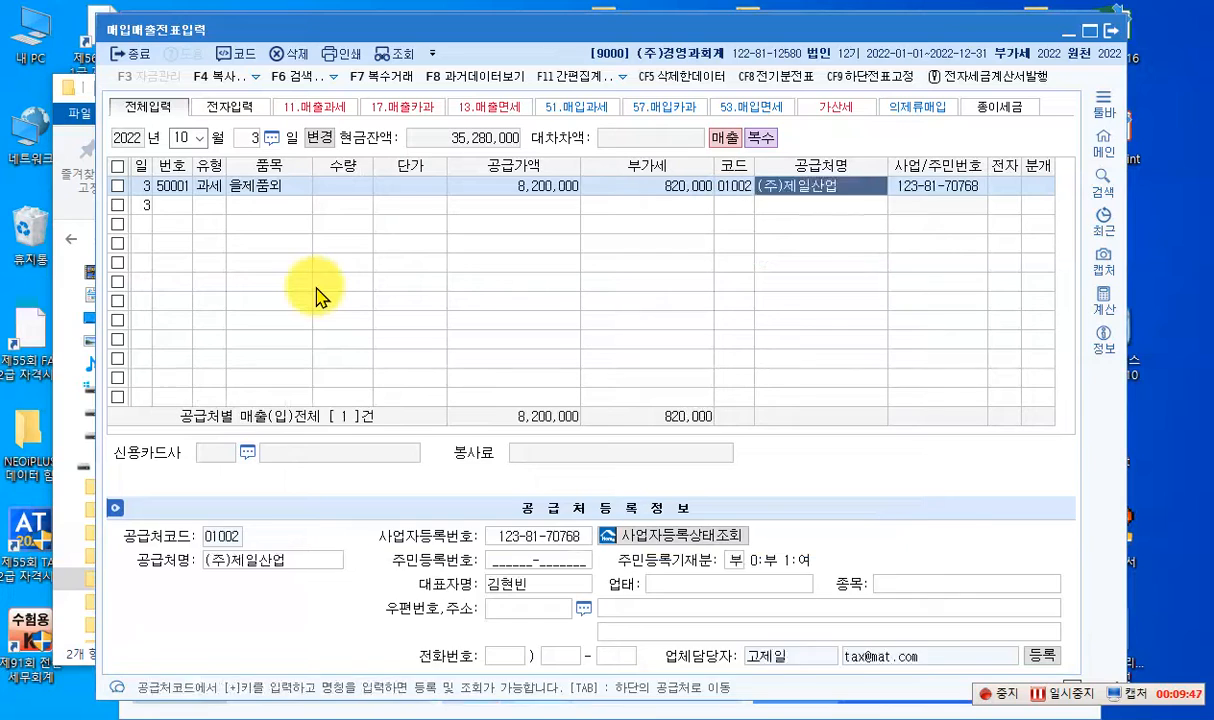
key("Return")
type("12")
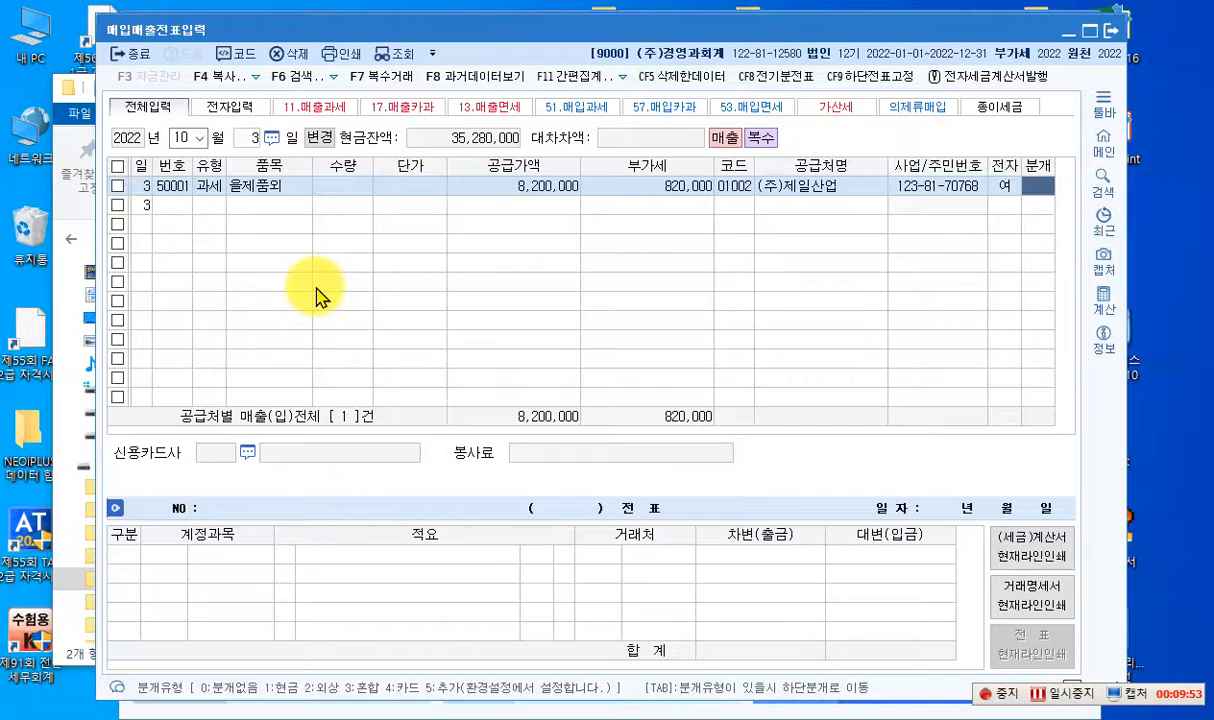
type("3")
key("Return")
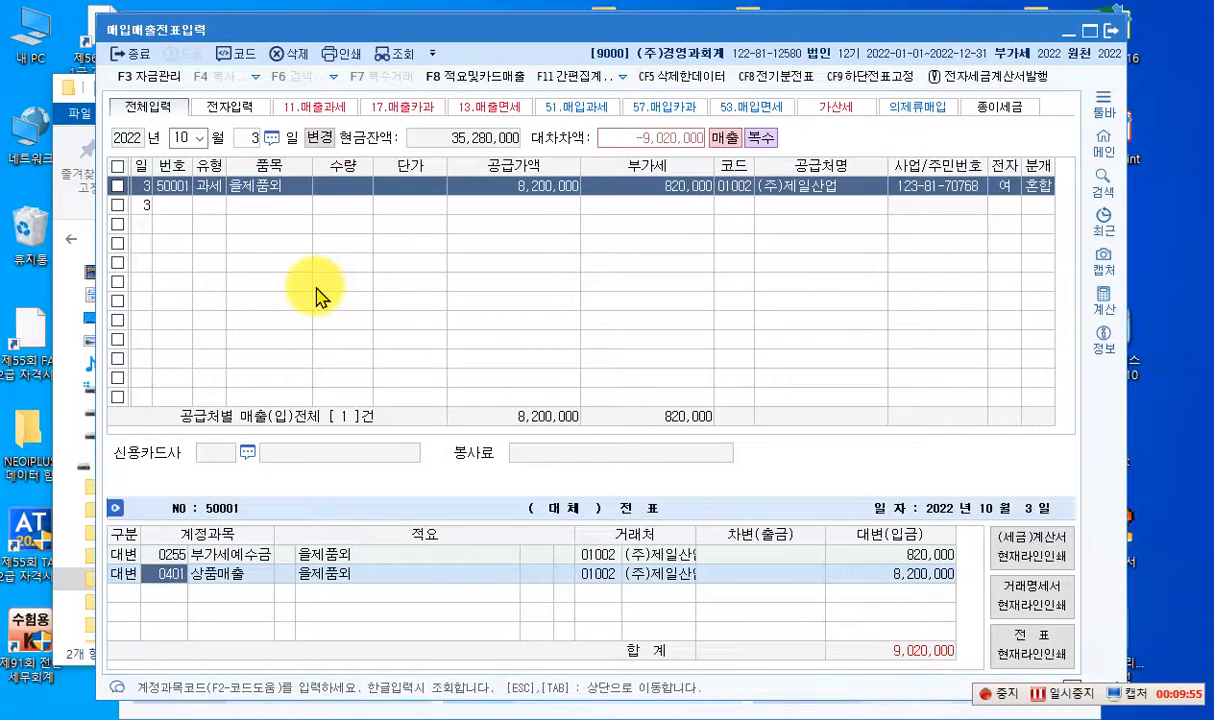
- Change the credit line's account from 상품매출 to 0404 제품매출, keeping its amount
type("404")
key("Return")
key("Return")
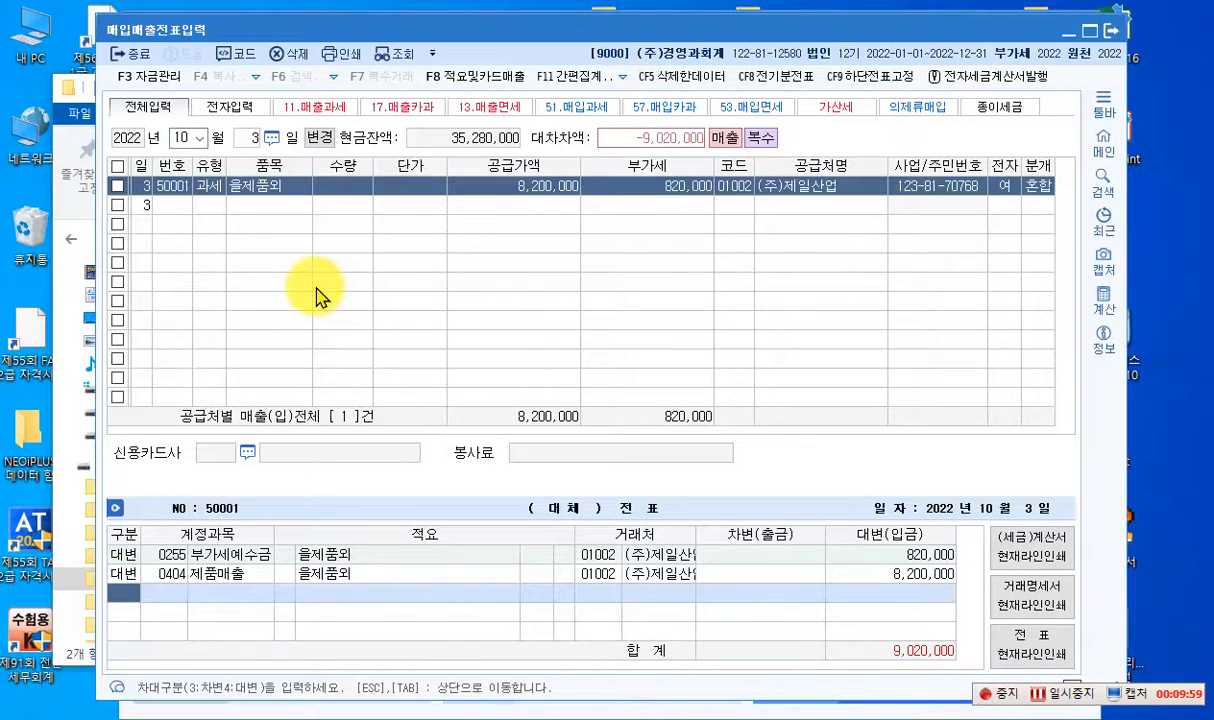
- Add a debit line to account 0101 현금 for 2,000,000
type("3")
key("Return")
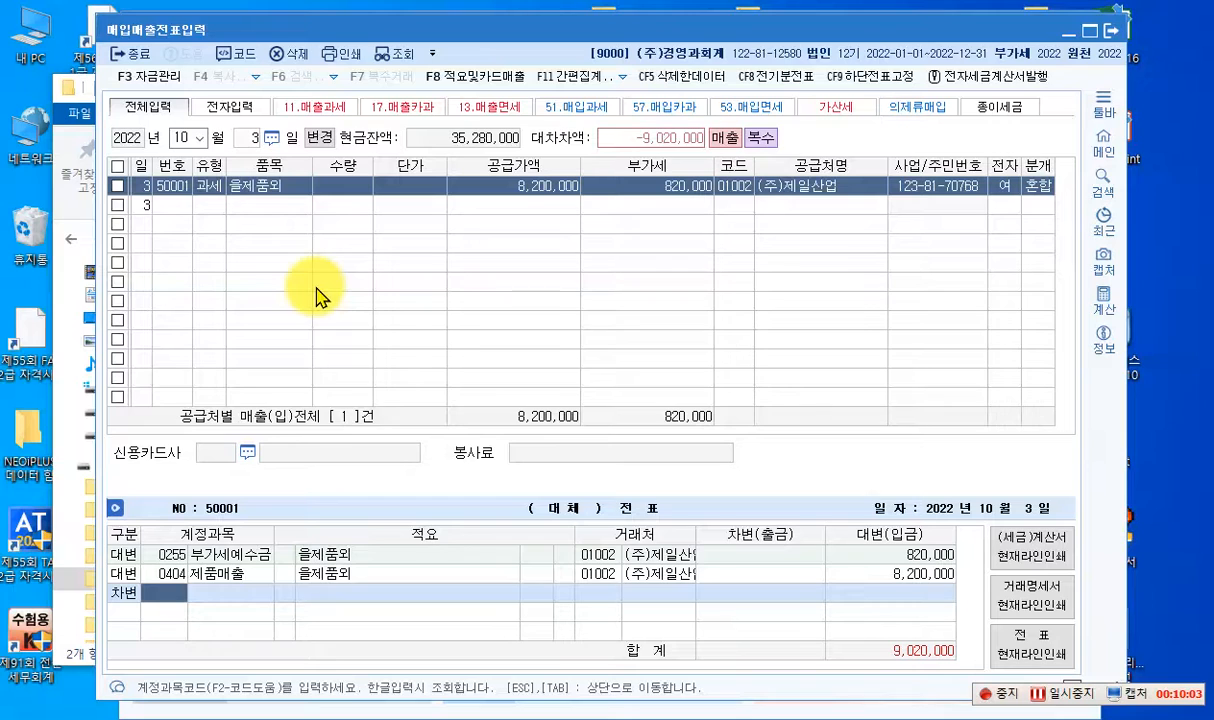
type("101")
key("Return")
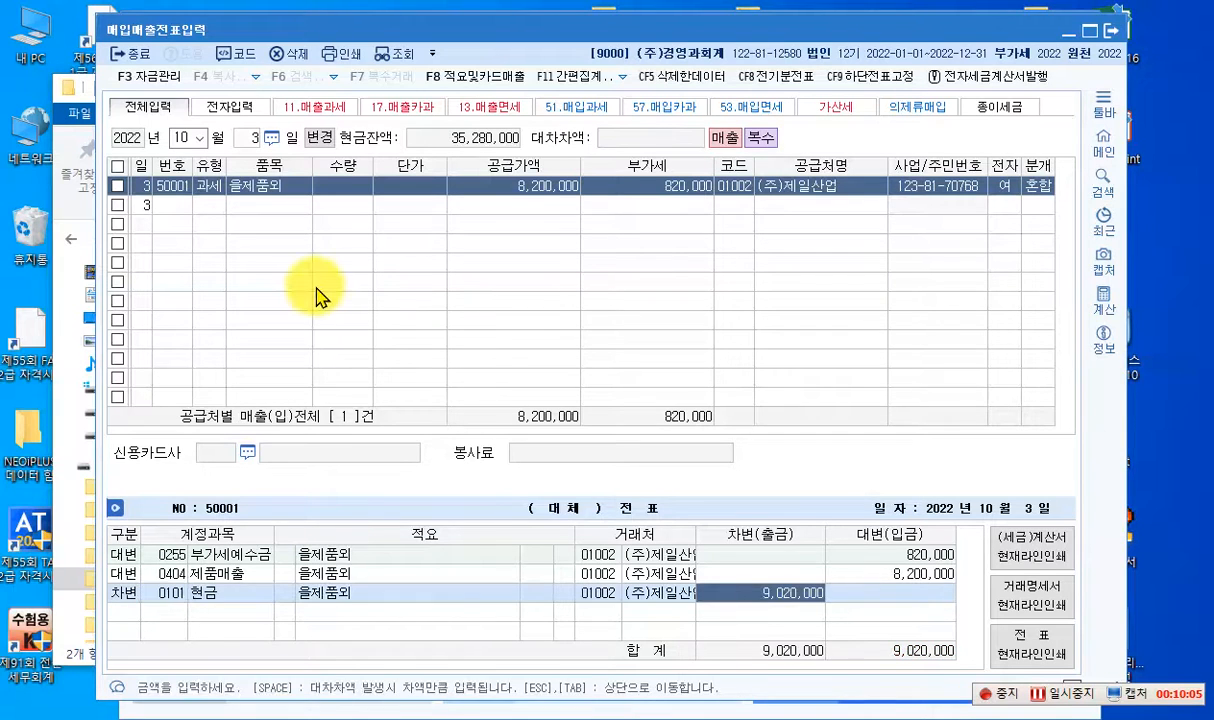
type("2000000")
key("Return")
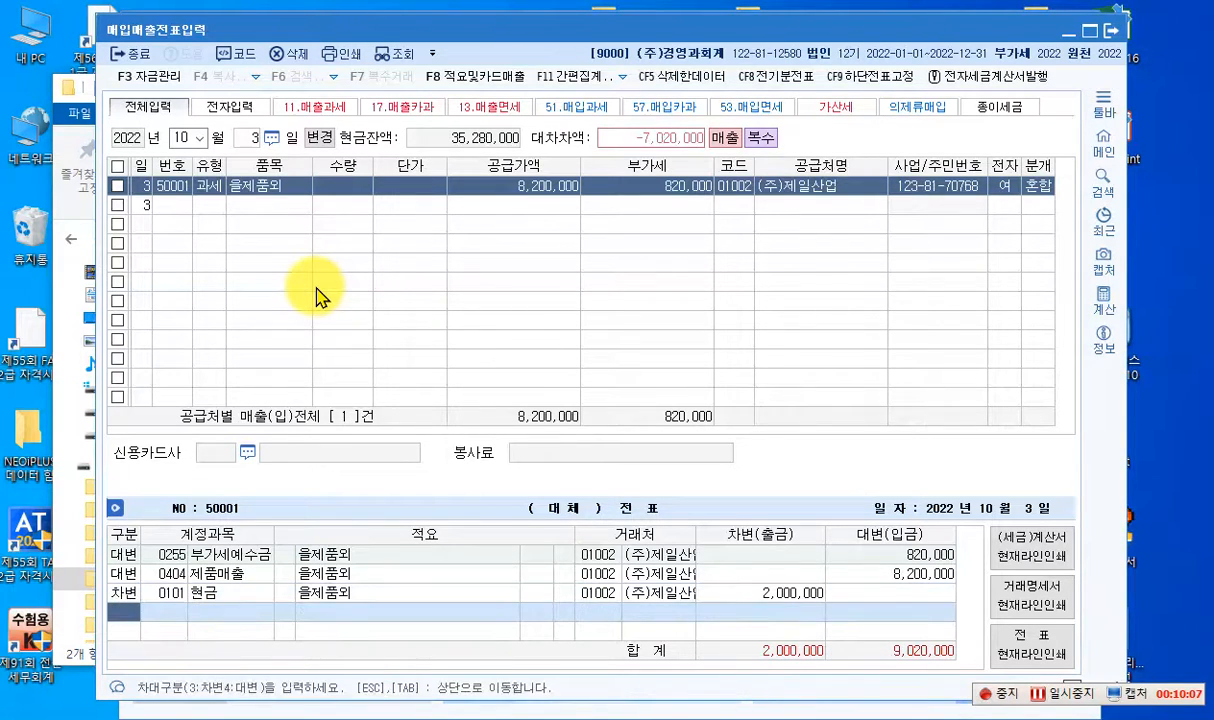
- Add a debit line to account 0110 받을어음 for 4,000,000
type("3")
key("Return")
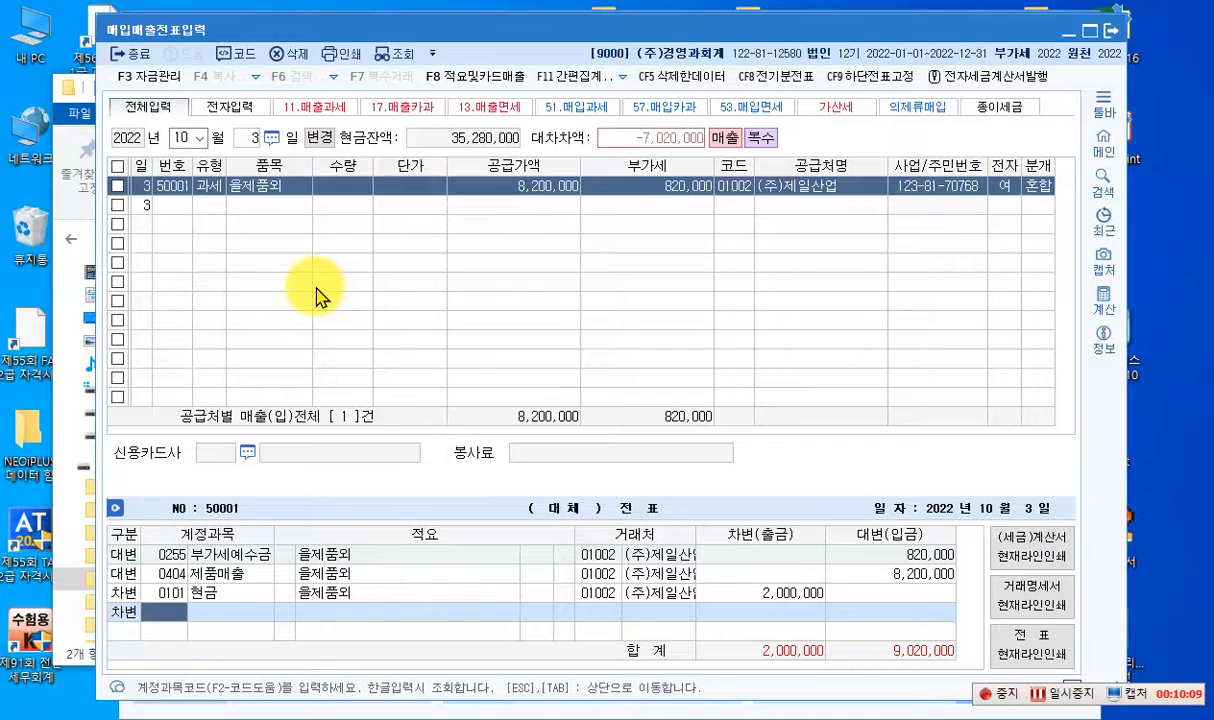
type("0110")
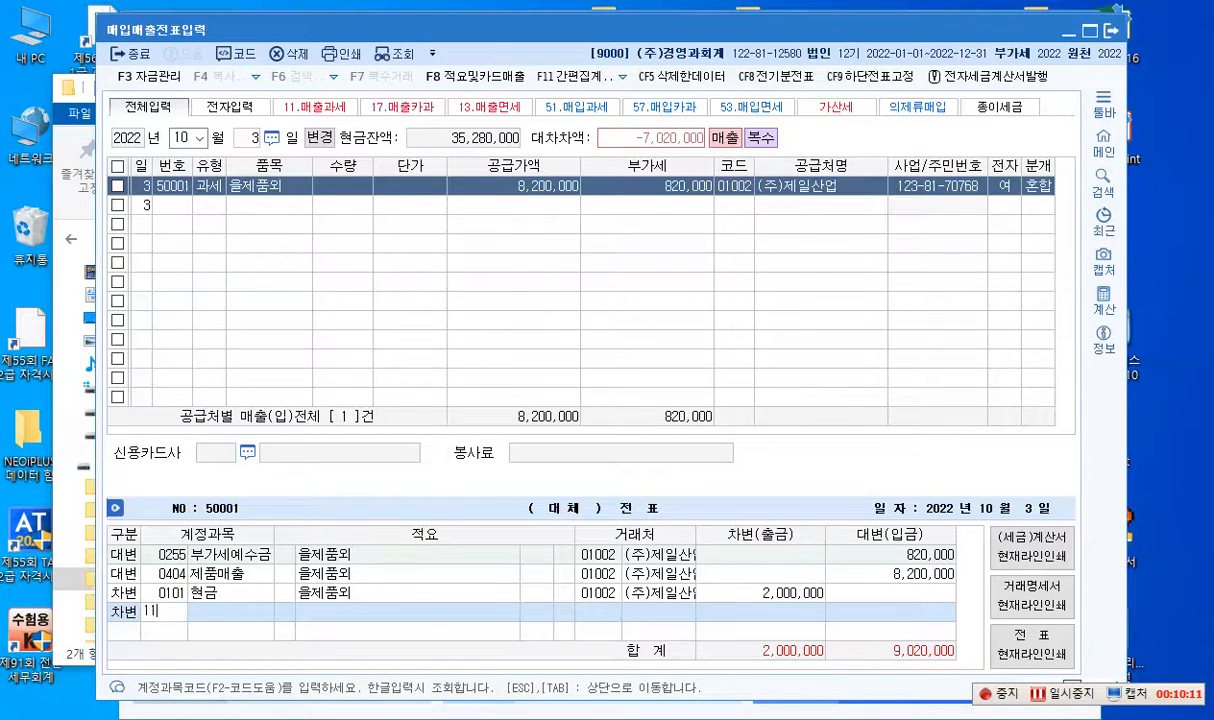
key("Return")
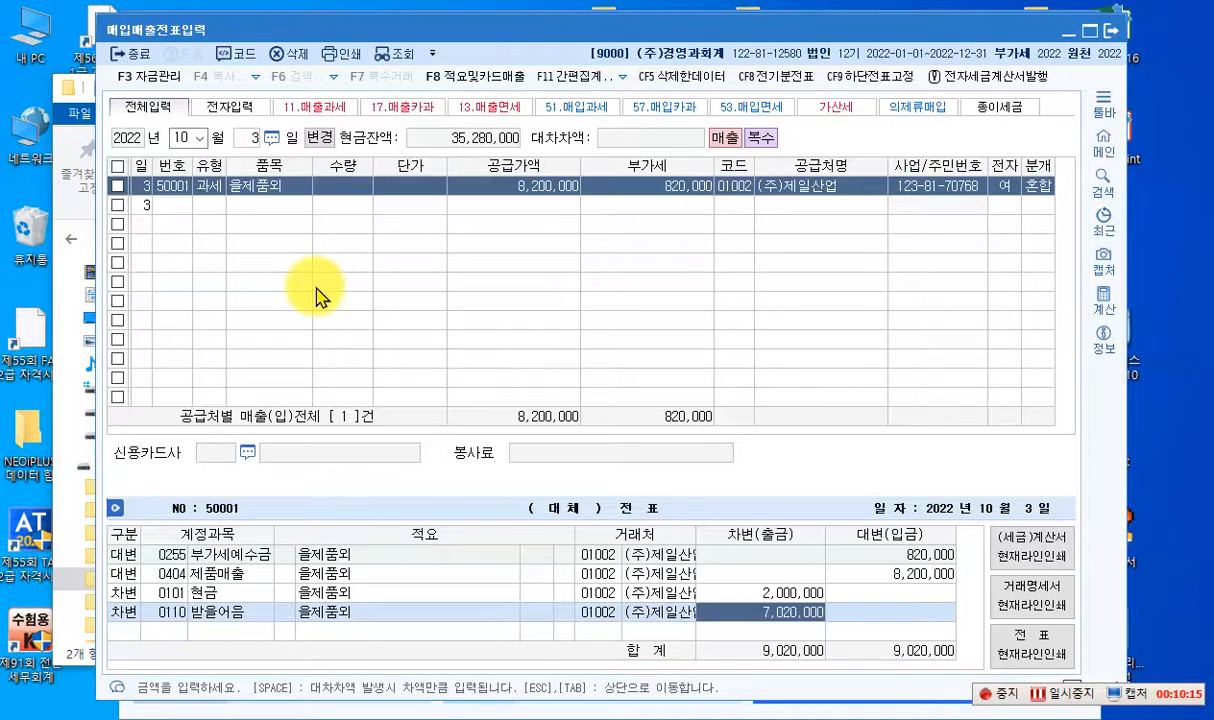
type("4000000")
key("Return")
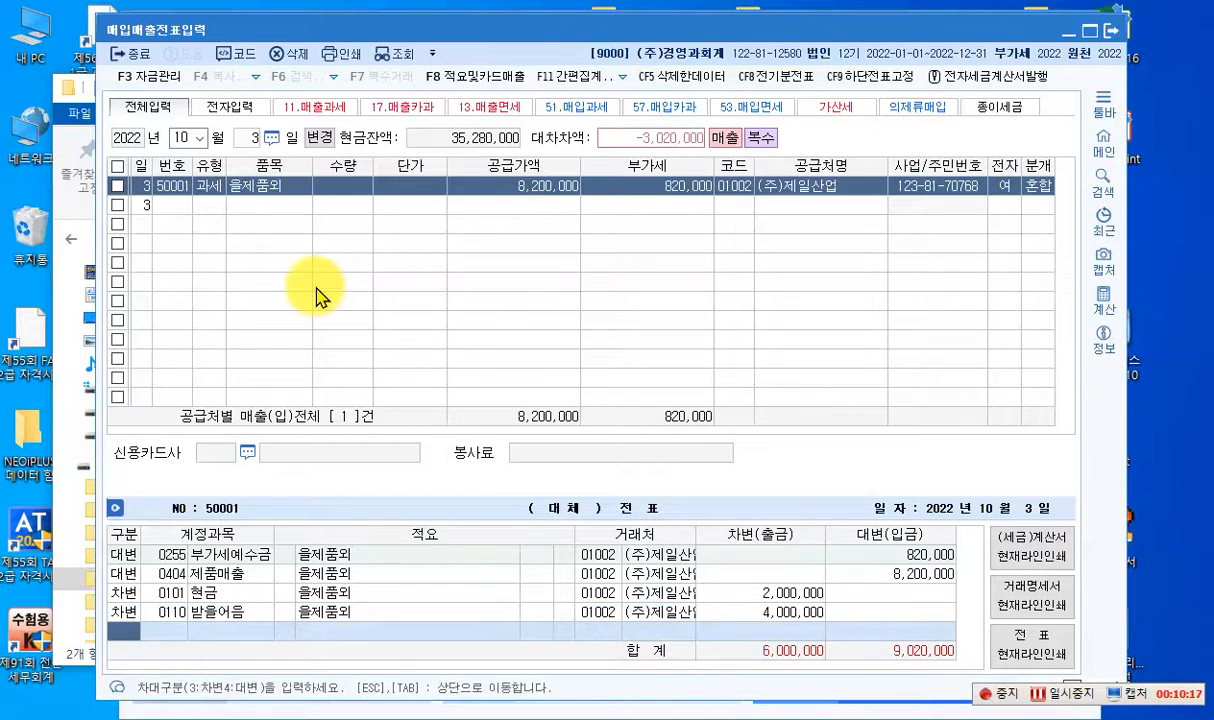
- Add a debit line to account 0108 외상매출금 for the remaining 3,020,000 and complete the voucher
type("3")
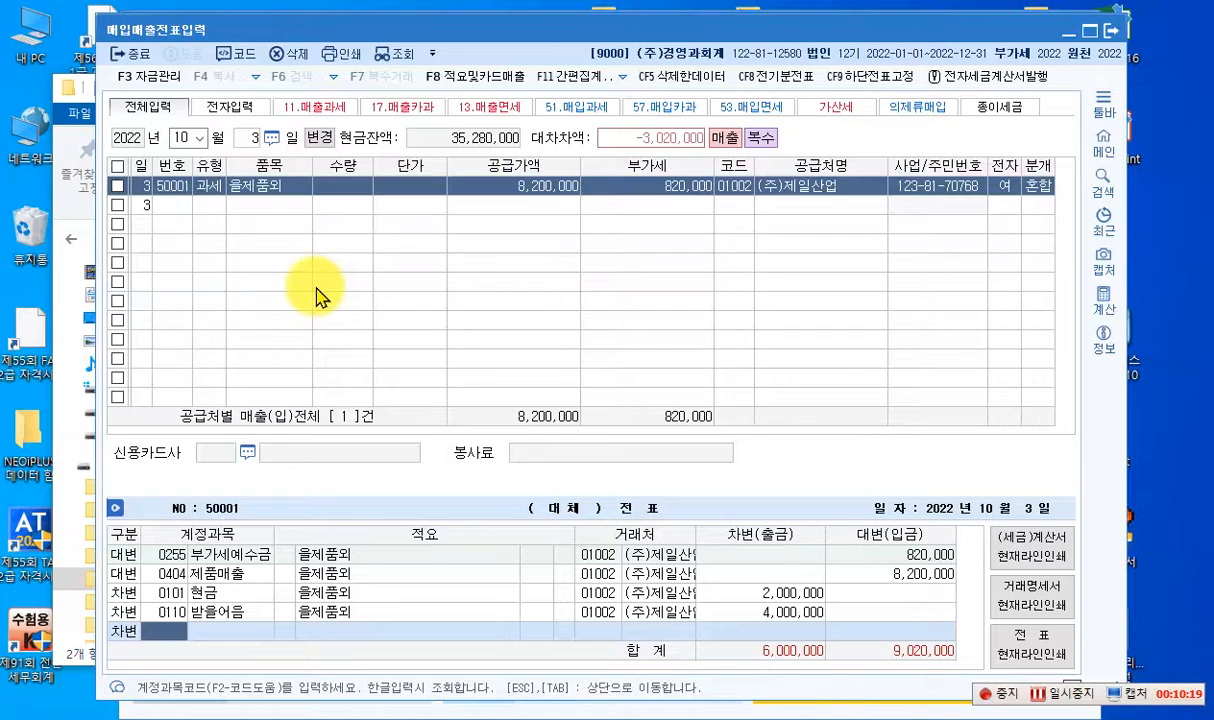
type("108")
key("Return")
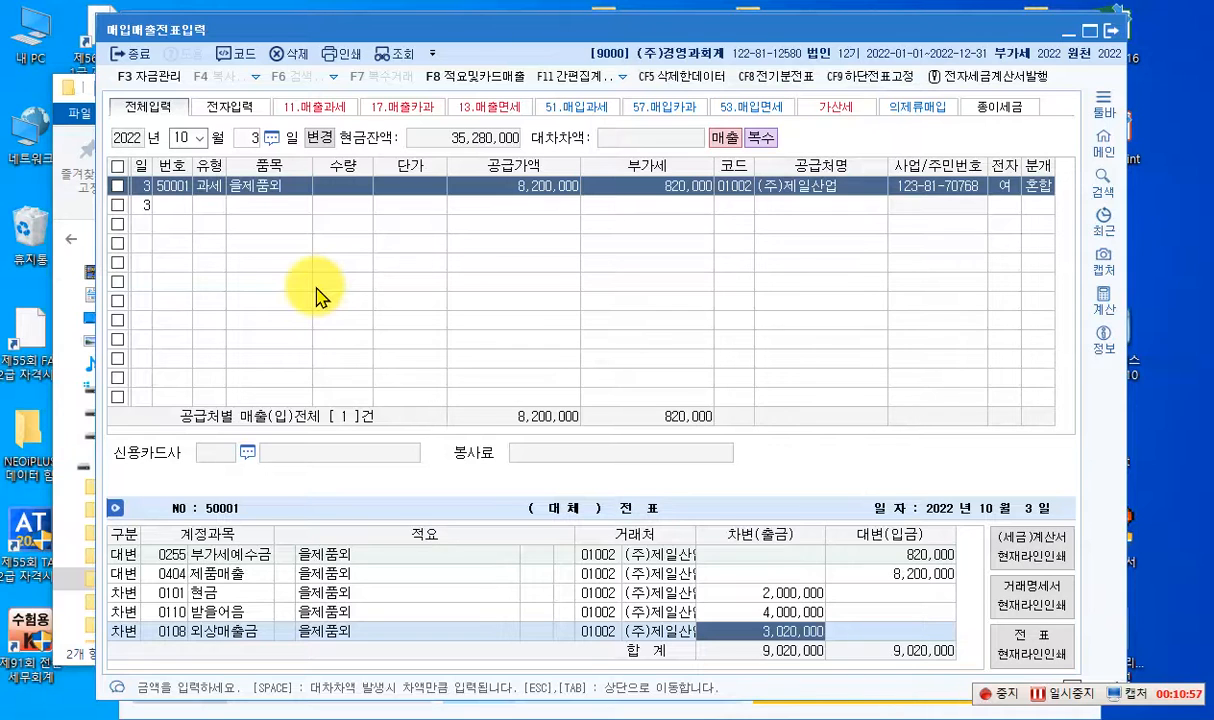
key("Return")
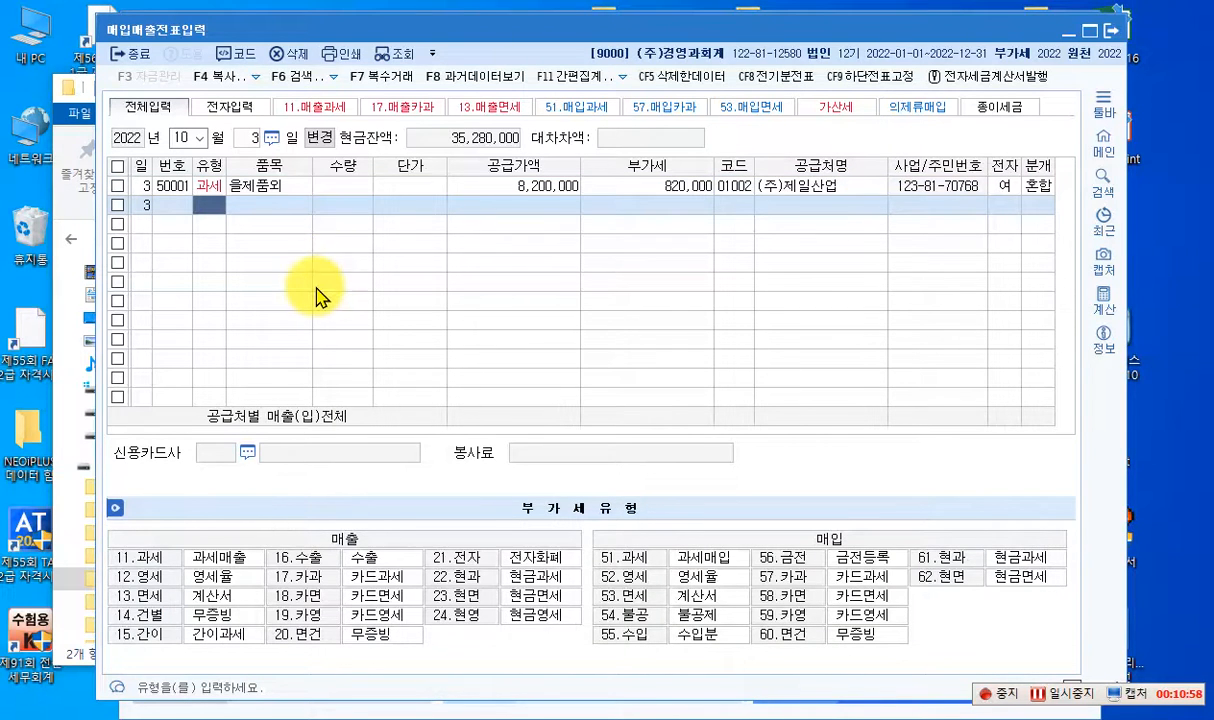
- Check the completed October 3 voucher's journal lines and change the entry day to October 4
left_click(472, 188)
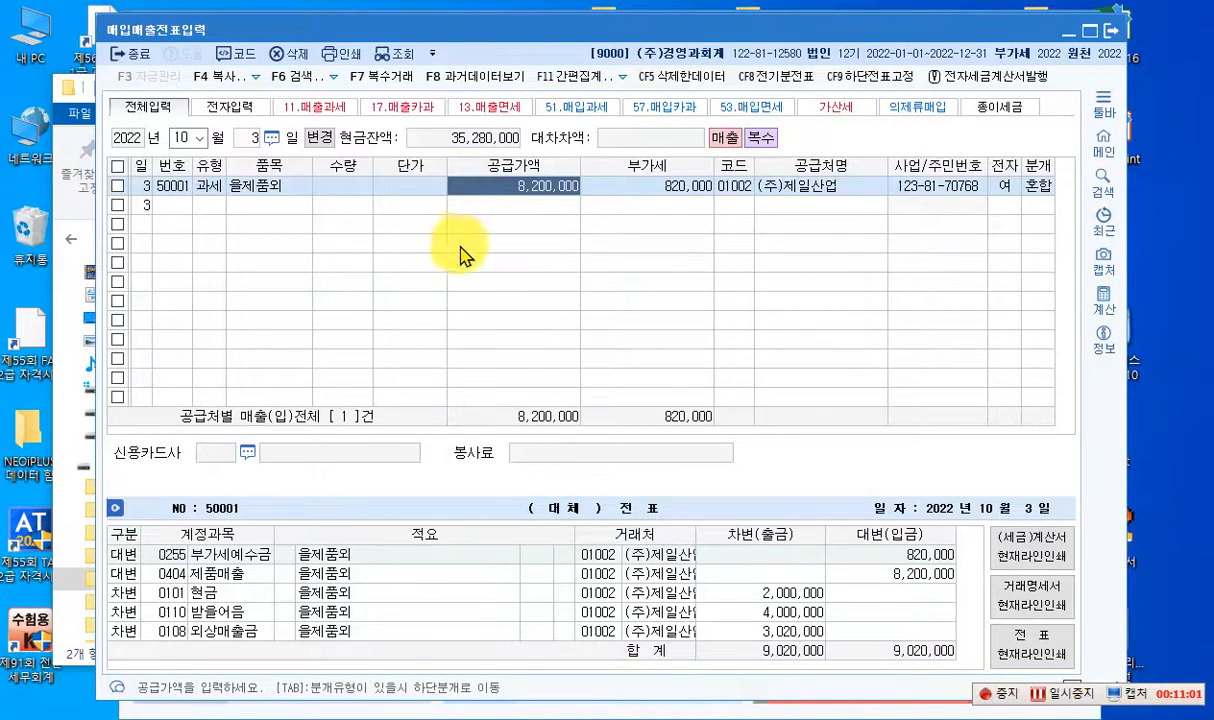
left_click(247, 139)
type("4")
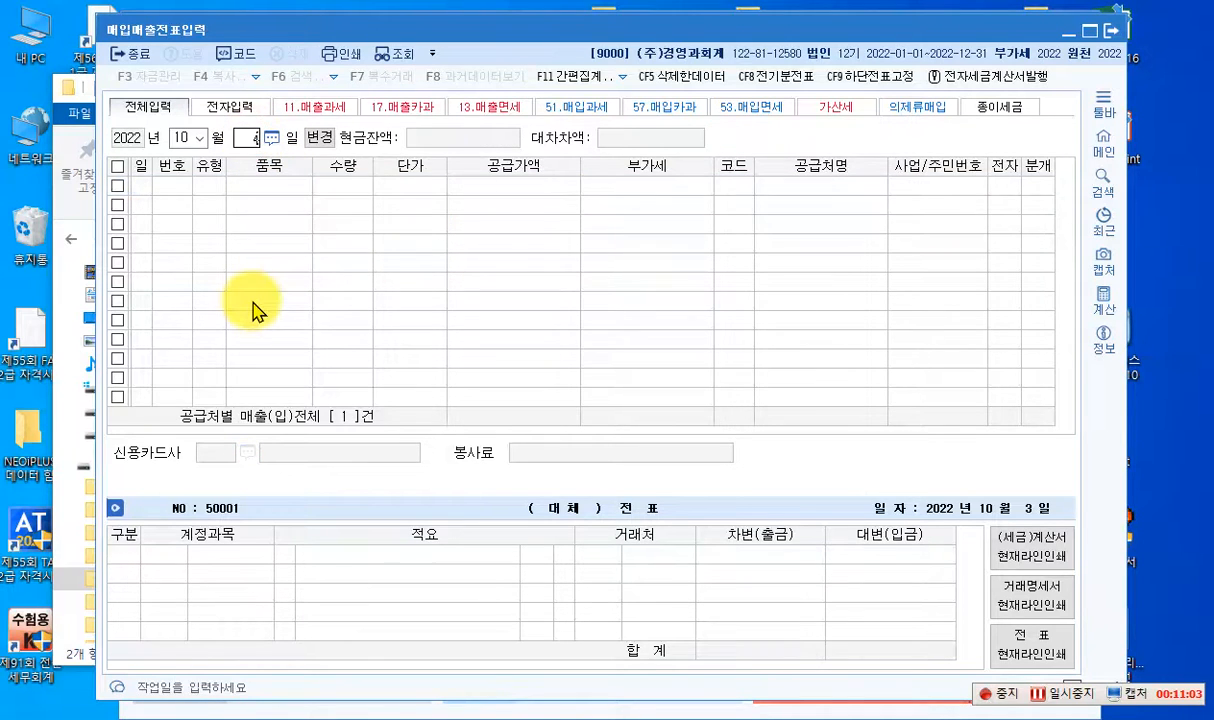
key("Return")
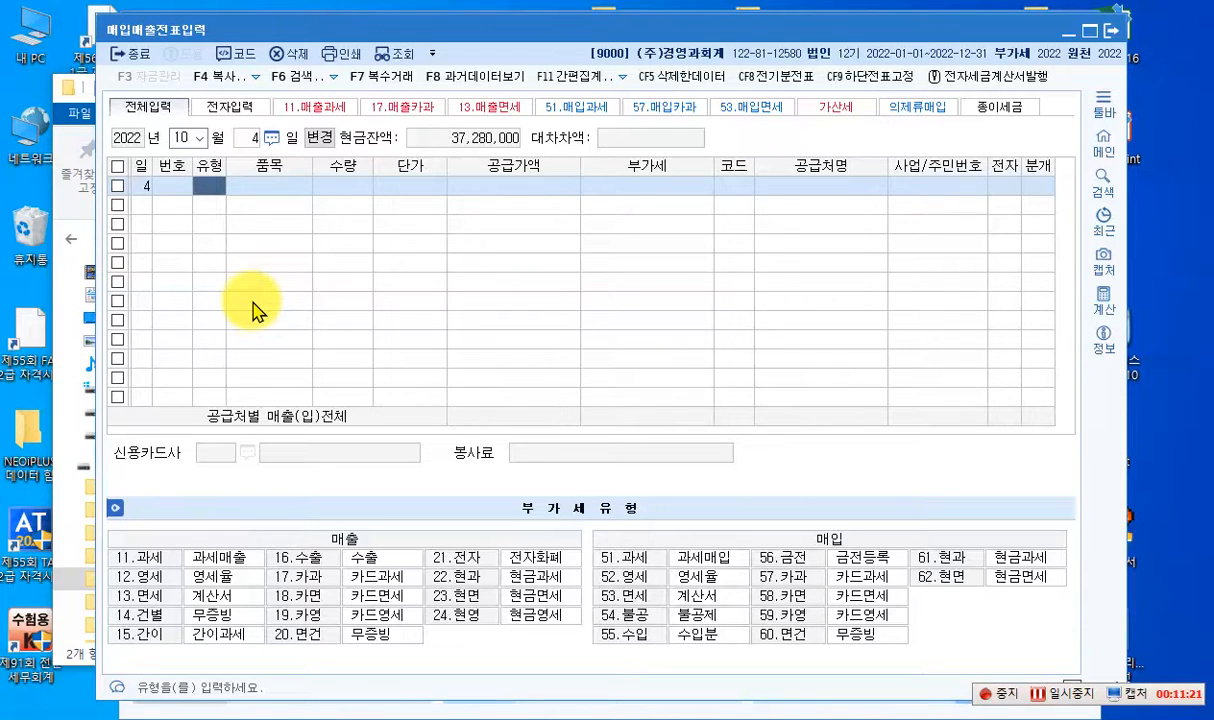
- Enter an October 4 taxable sales line (type 11 과세) for item 반품 with quantity -10 and unit price 60,000
type("11")
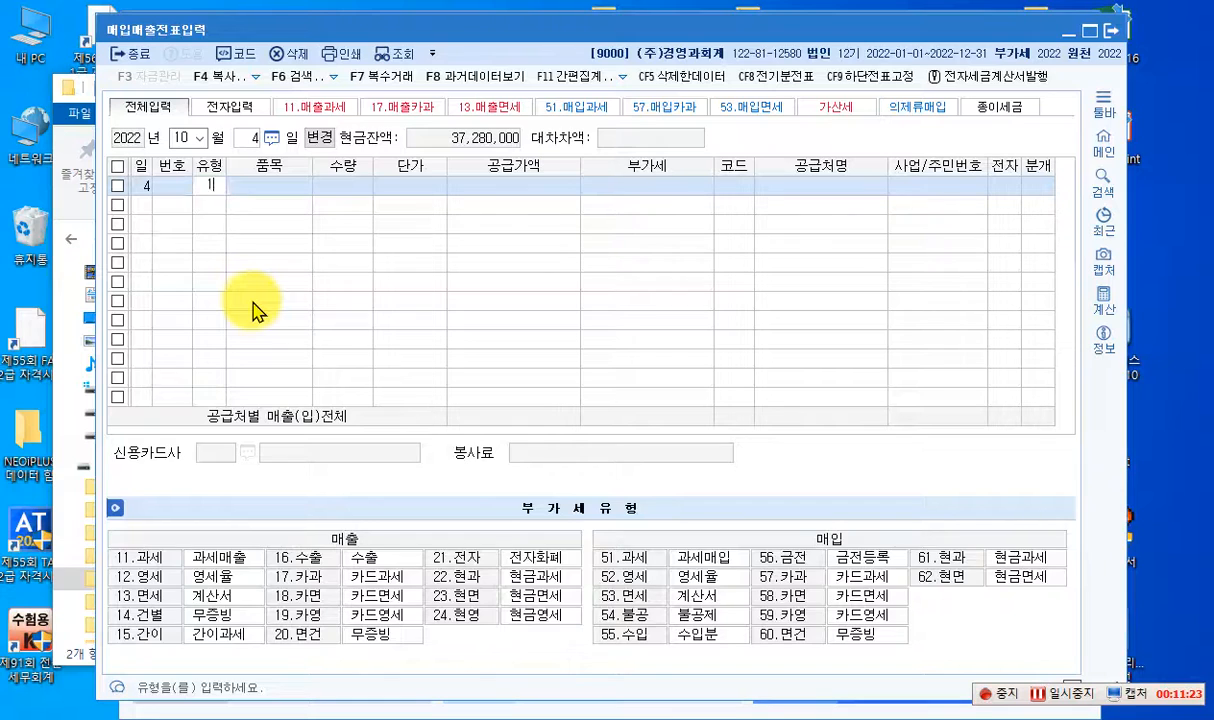
key("Return")
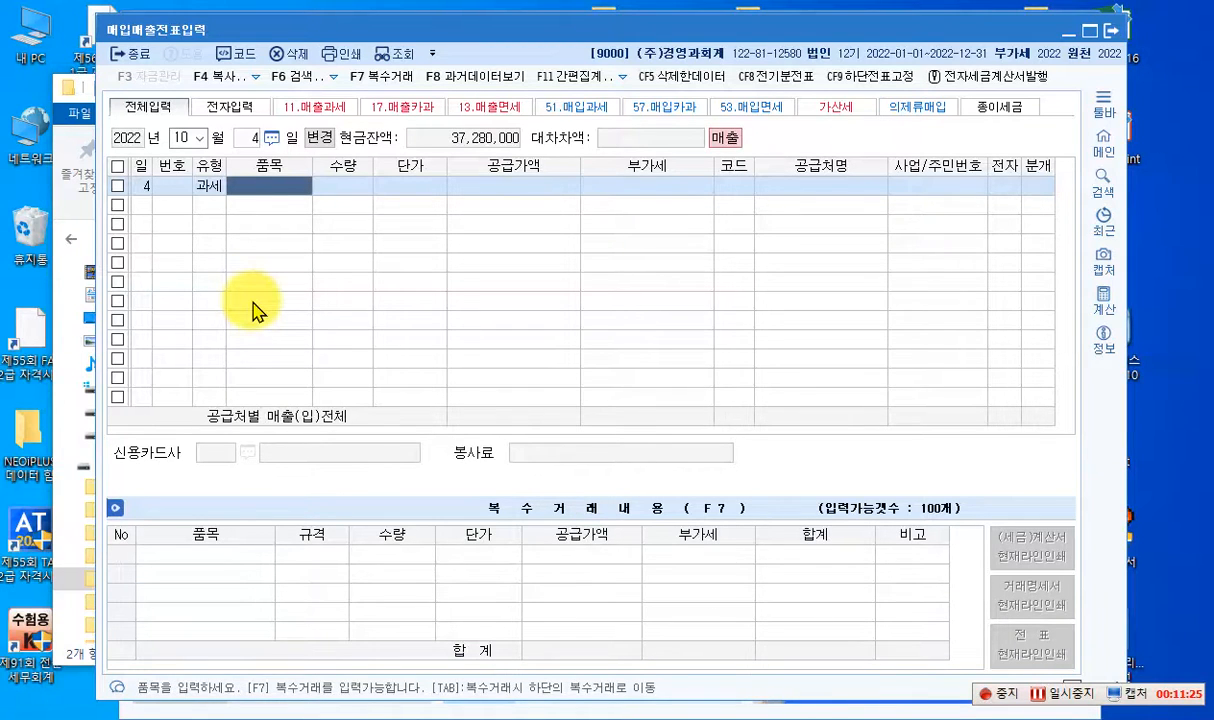
type("반품")
key("Return")
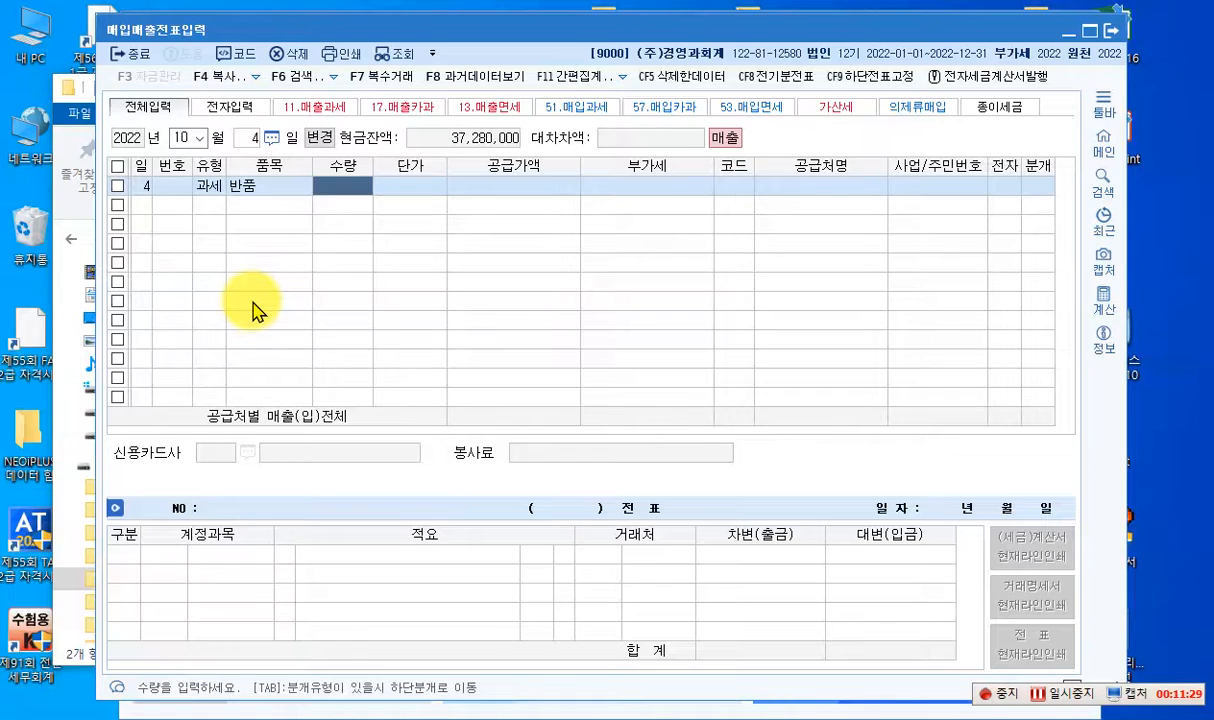
type("-1")
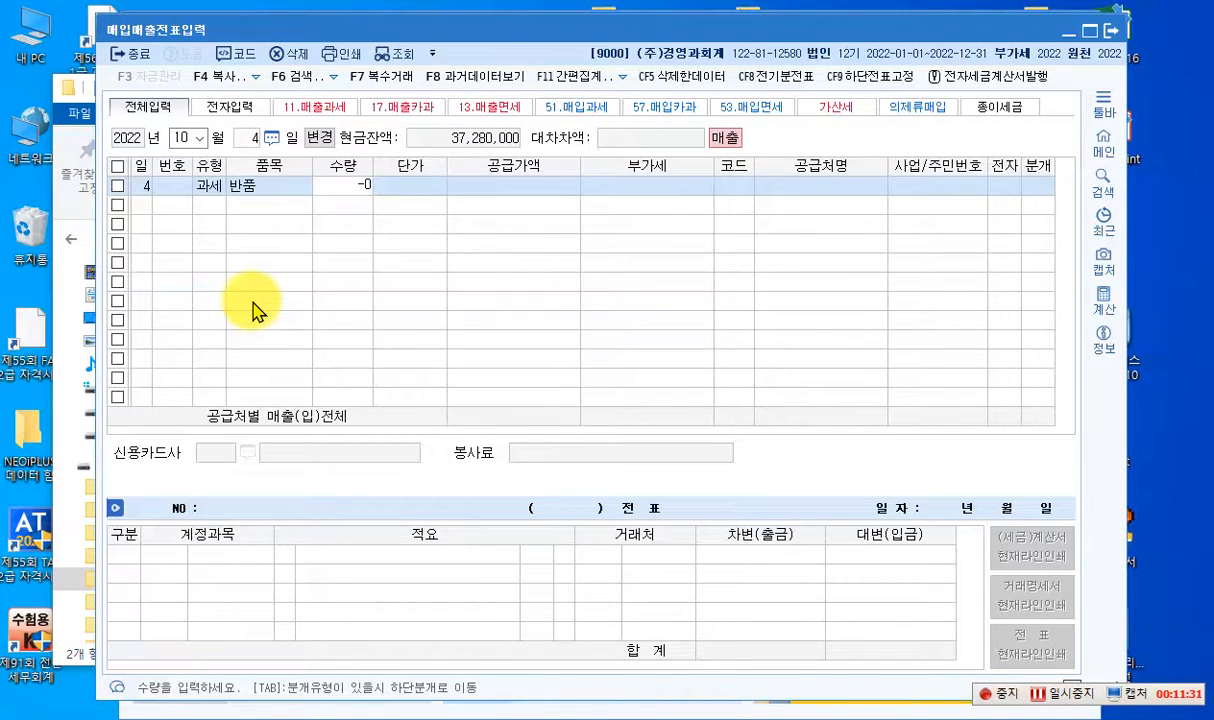
type("0")
key("Return")
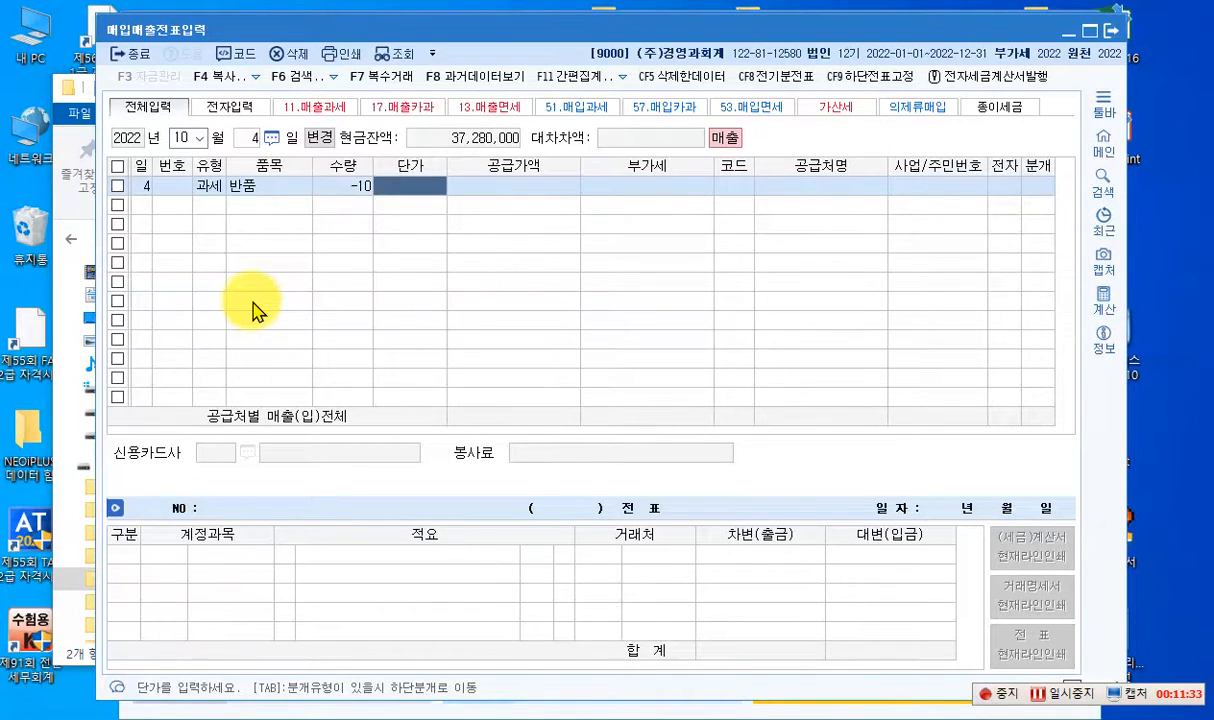
type("600000")
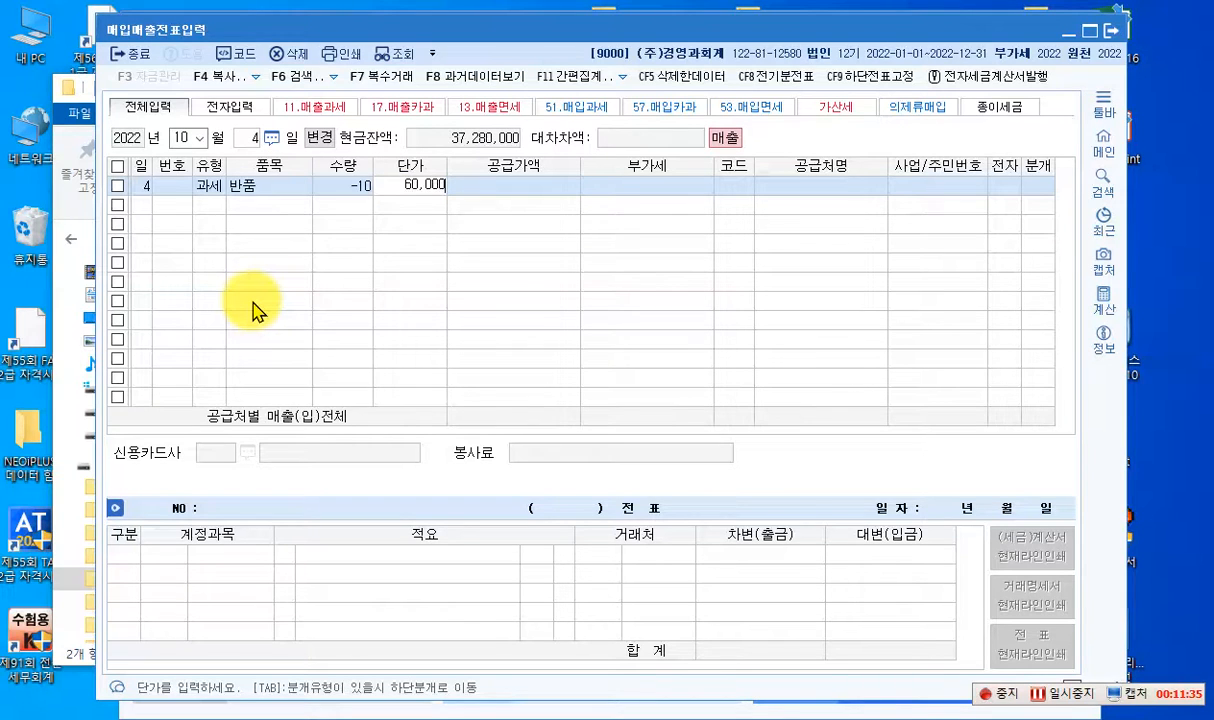
key("Return")
key("Return")
key("Return")
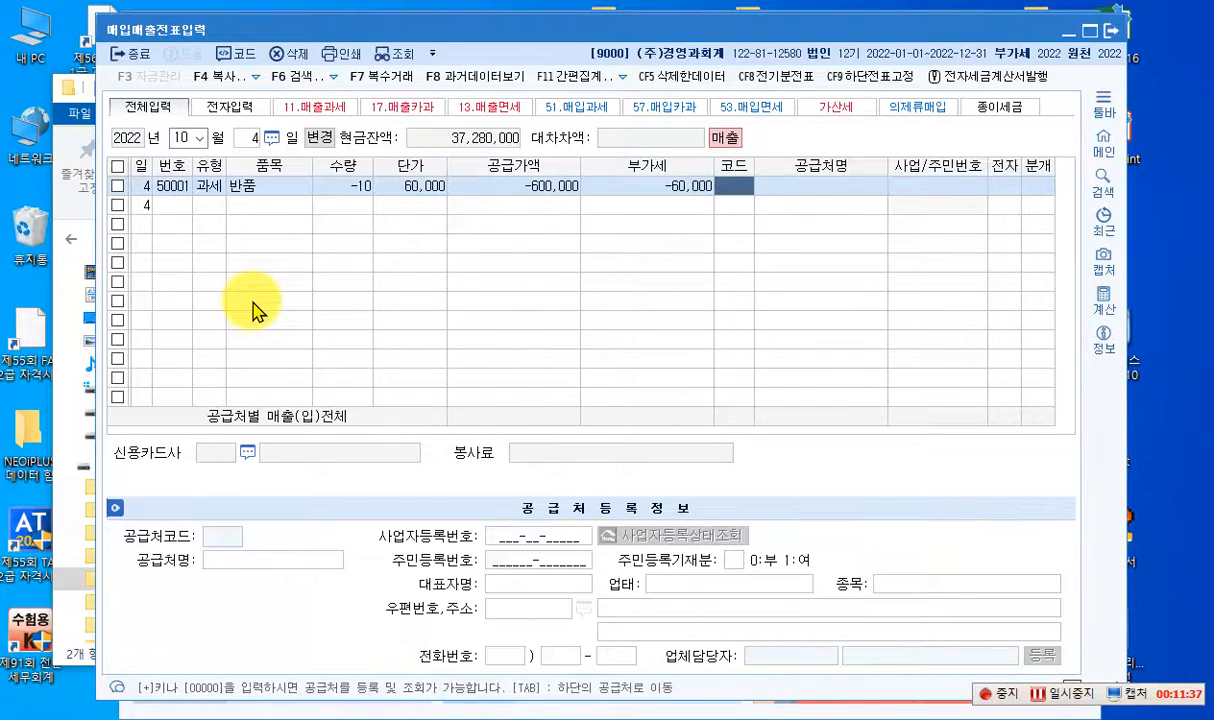
- Assign the return line to (주)제일산업, mark it as electronic (여), and set its journal type to 2 외상
type("제일")
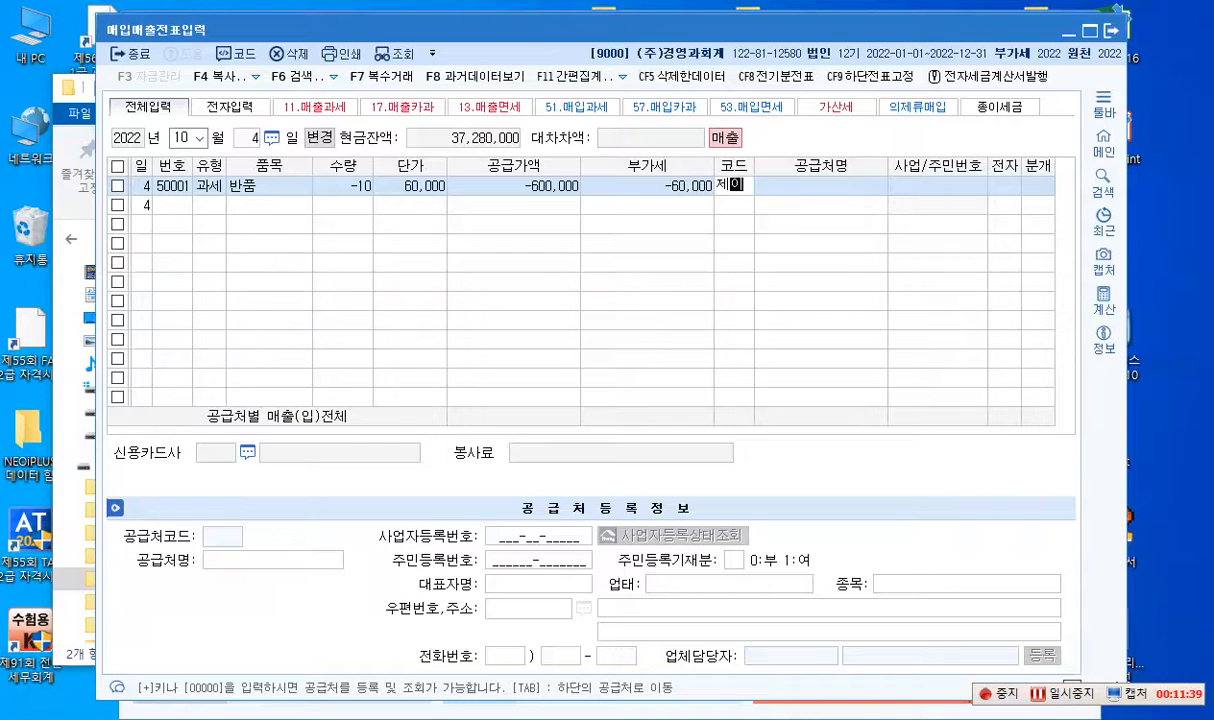
key("Return")
key("Return")
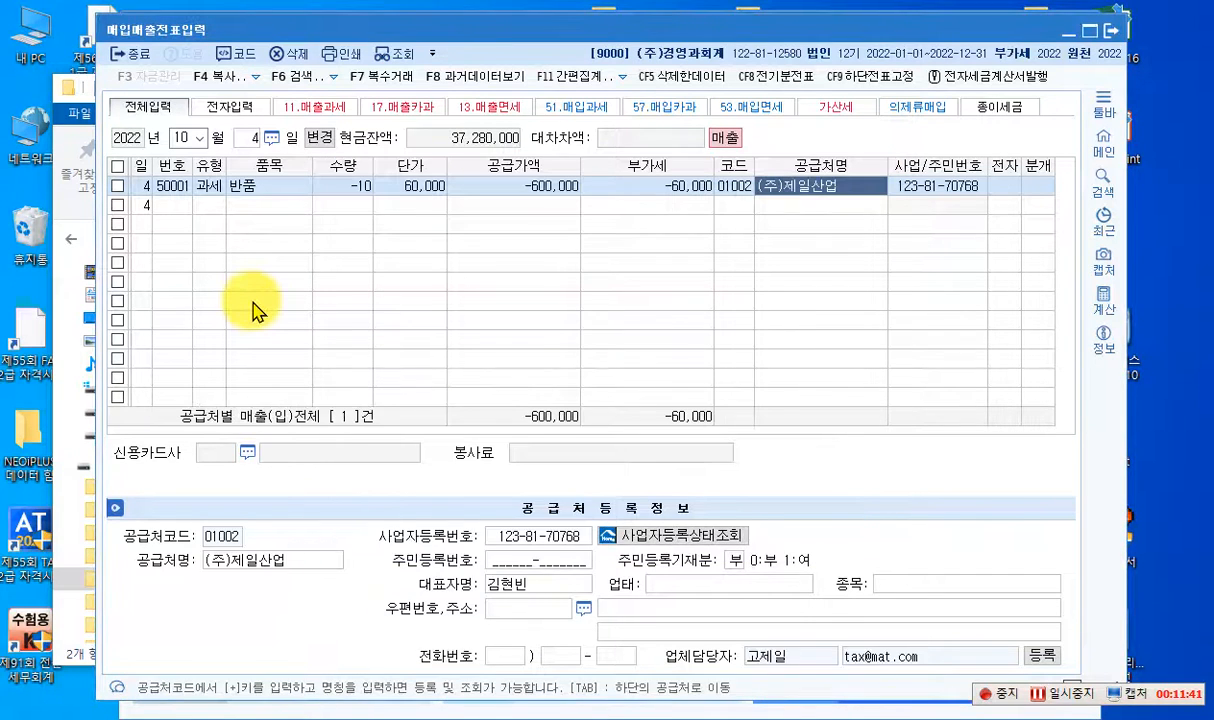
key("Return")
type("100")
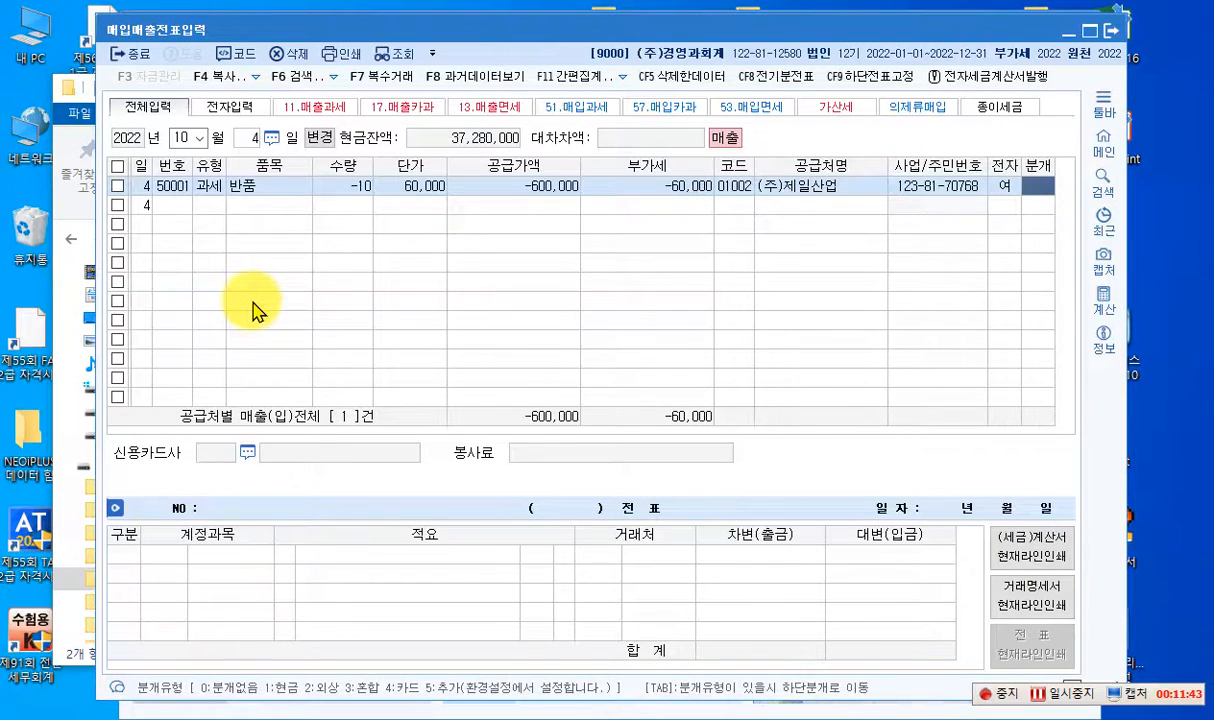
type("2")
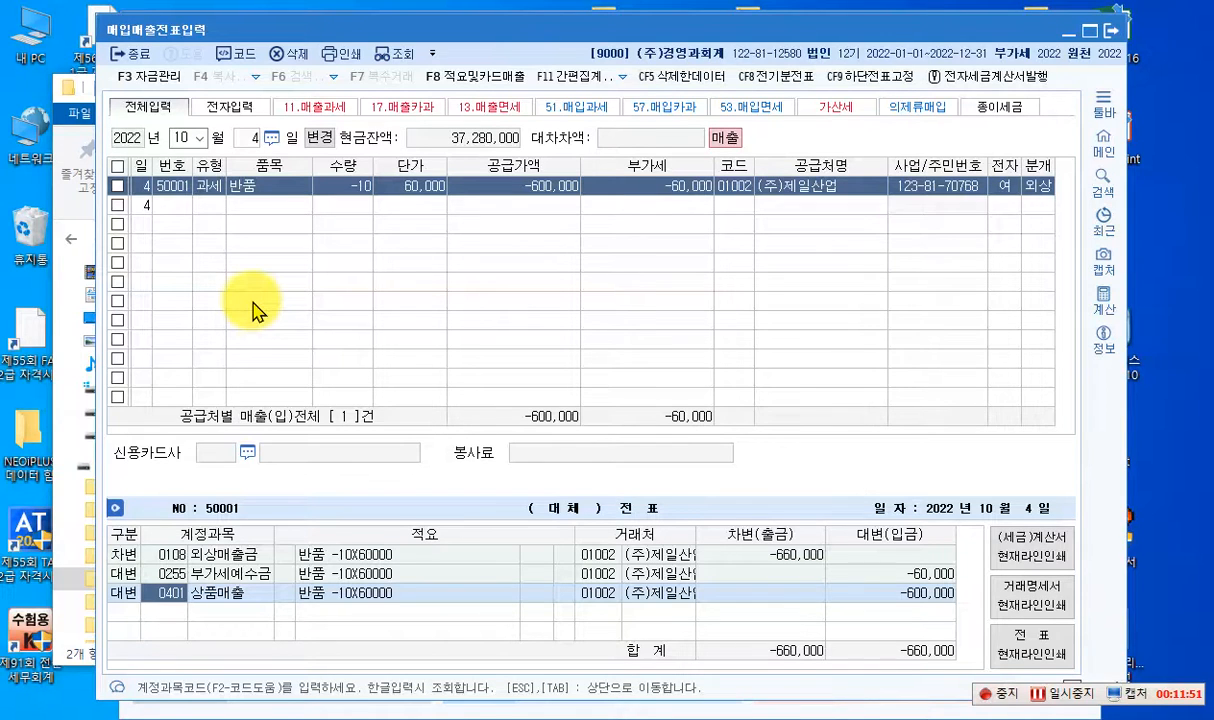
- Change the entry day to October 5 and start a blank voucher line
left_click(247, 139)
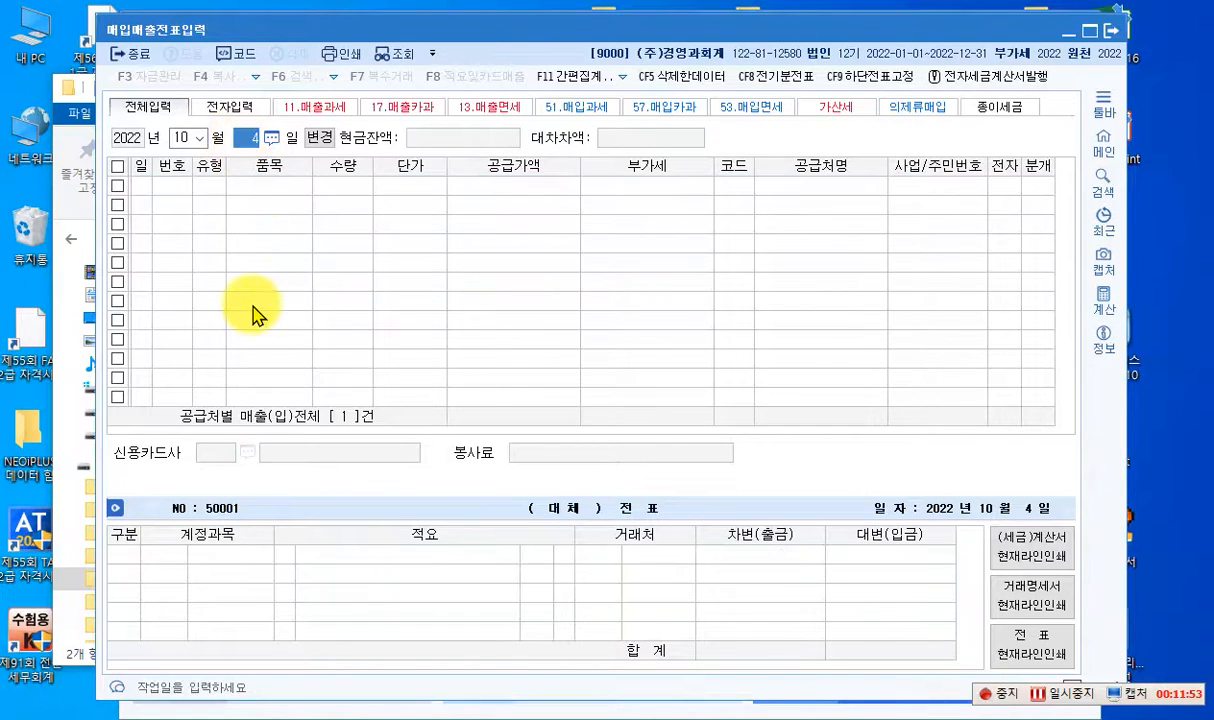
type("5")
key("Return")
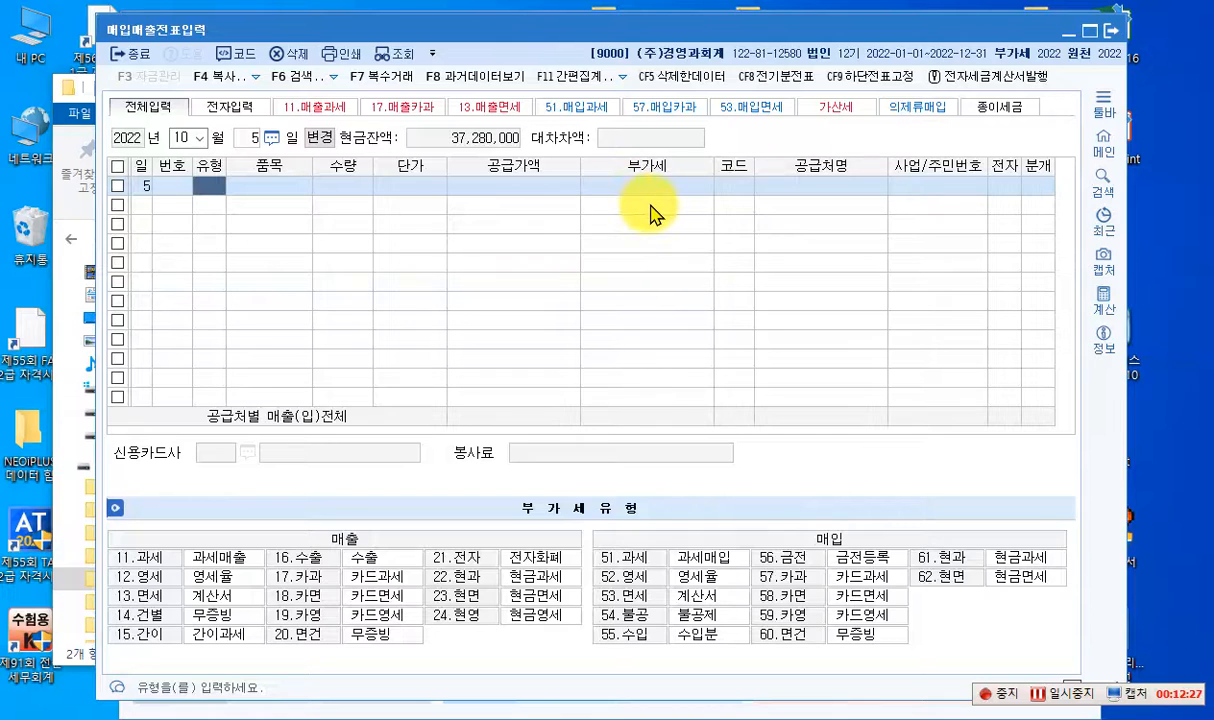
- Switch to K-Screen Pen's text mode and write the note "기계장치 2,000,000" over the empty voucher grid
key("ctrl+2")
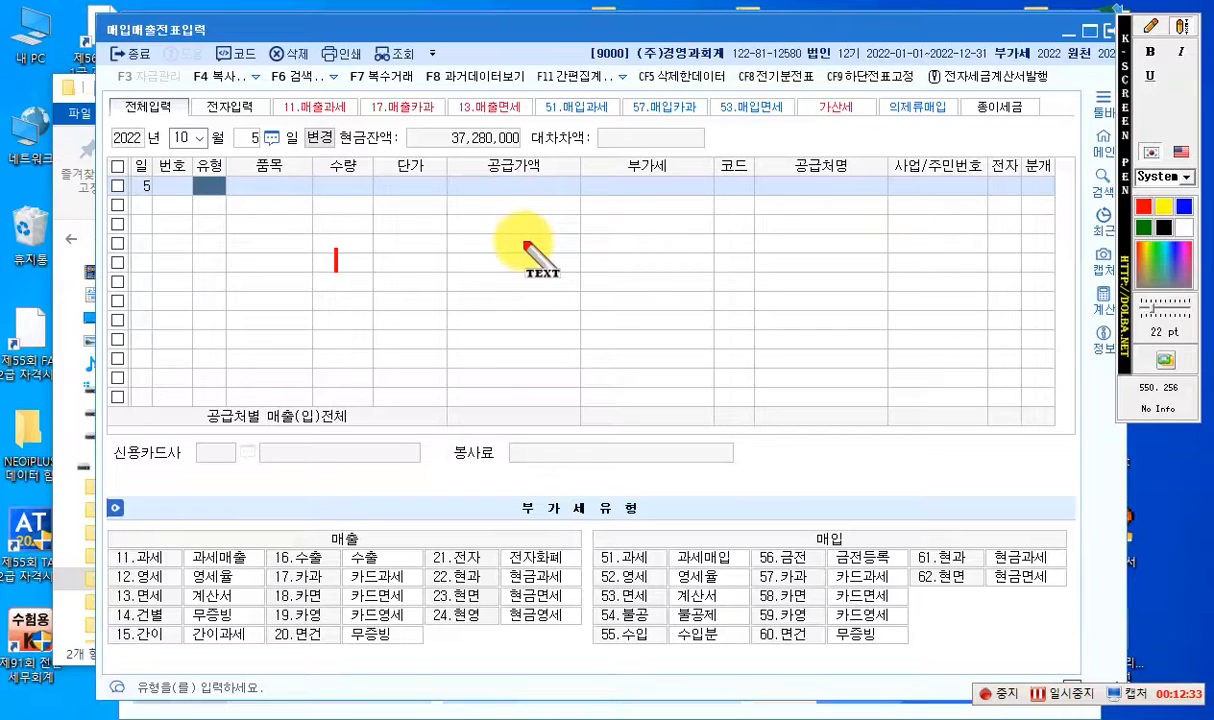
left_click(302, 198)
type("기게")
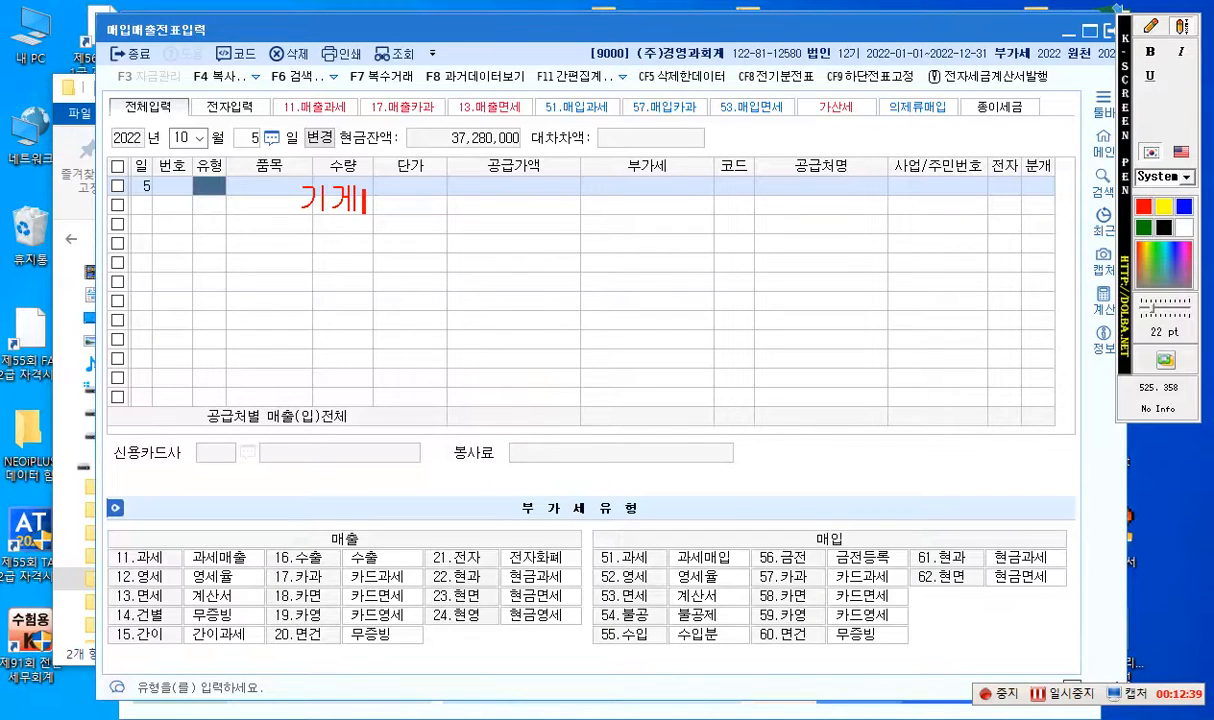
key("BackSpace")
type("계자잊")
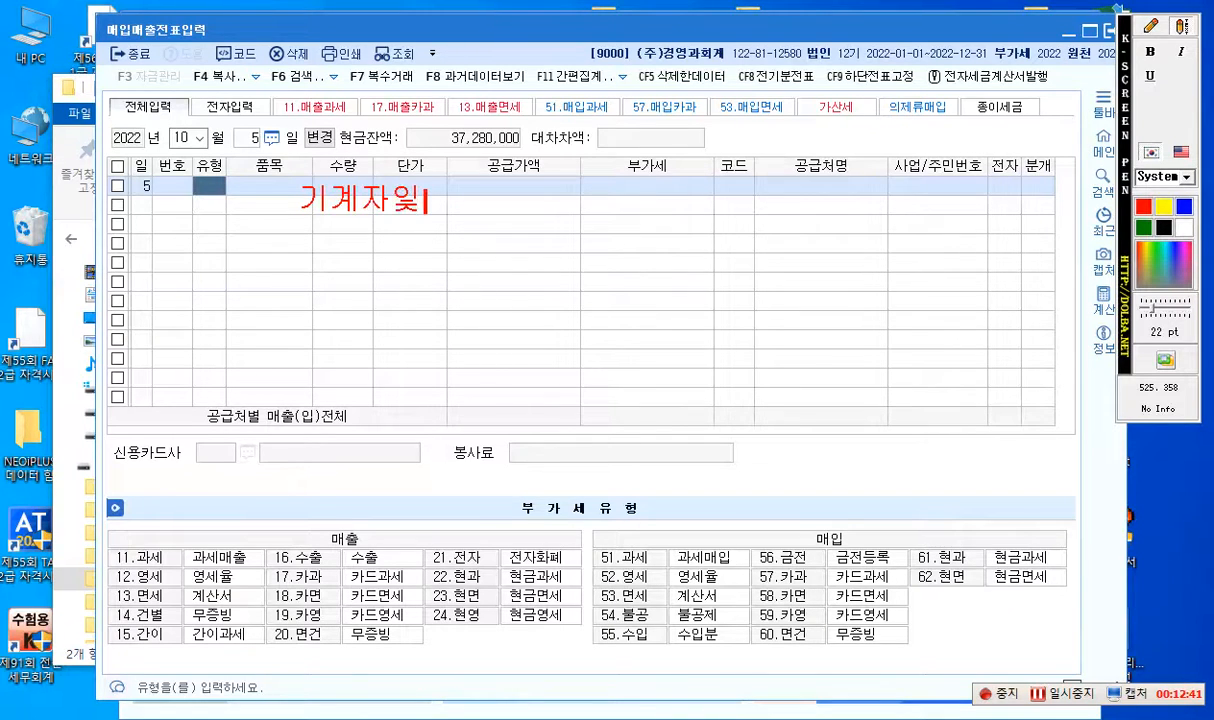
key("BackSpace")
key("BackSpace")
key("BackSpace")
key("BackSpace")
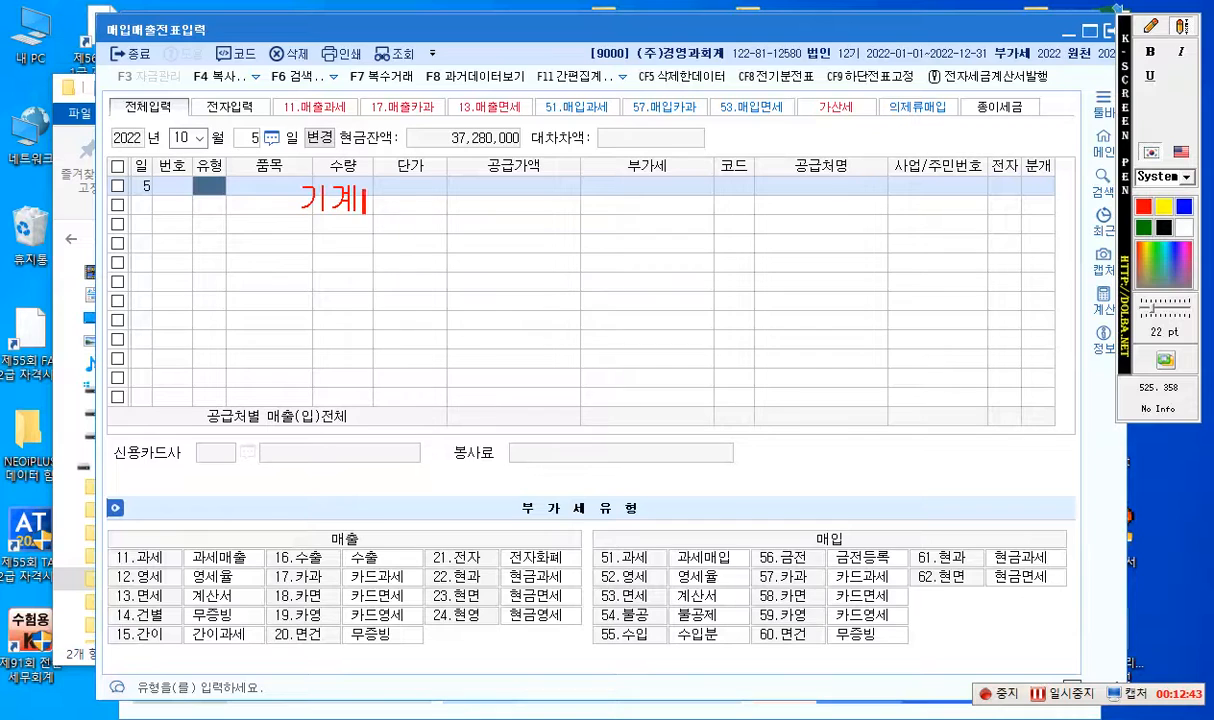
type("자ㅇ치  ")
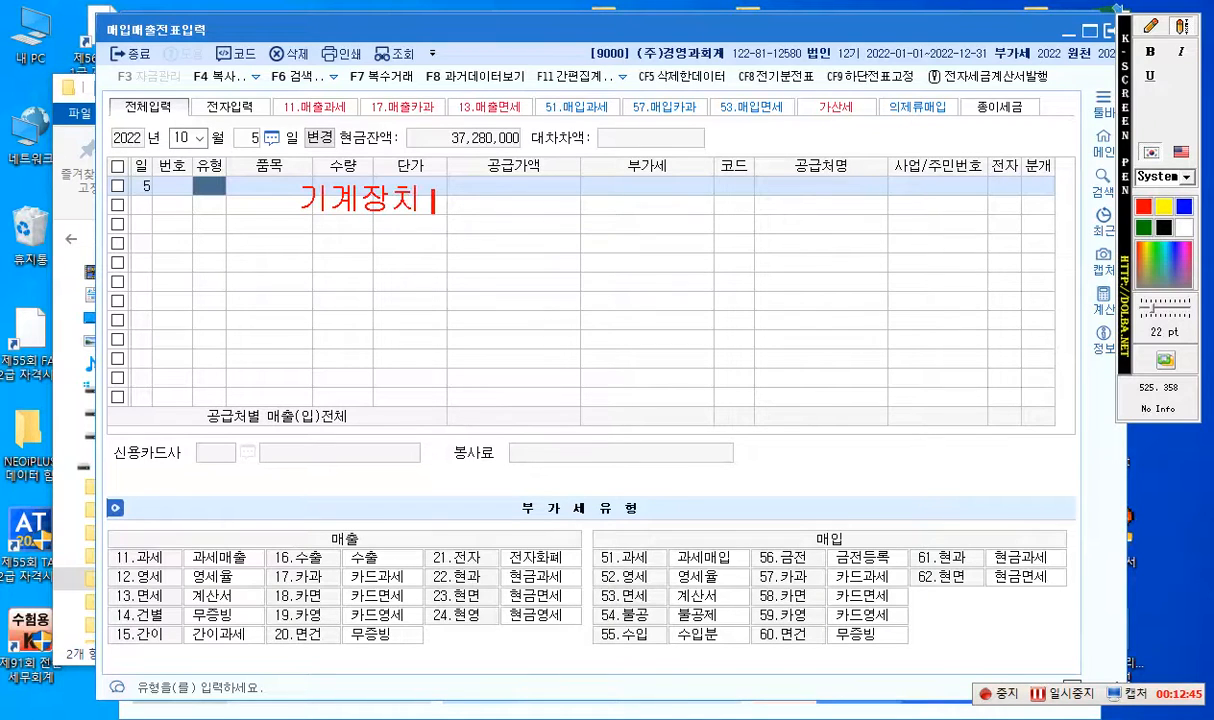
type("2,000,000")
key("Return")
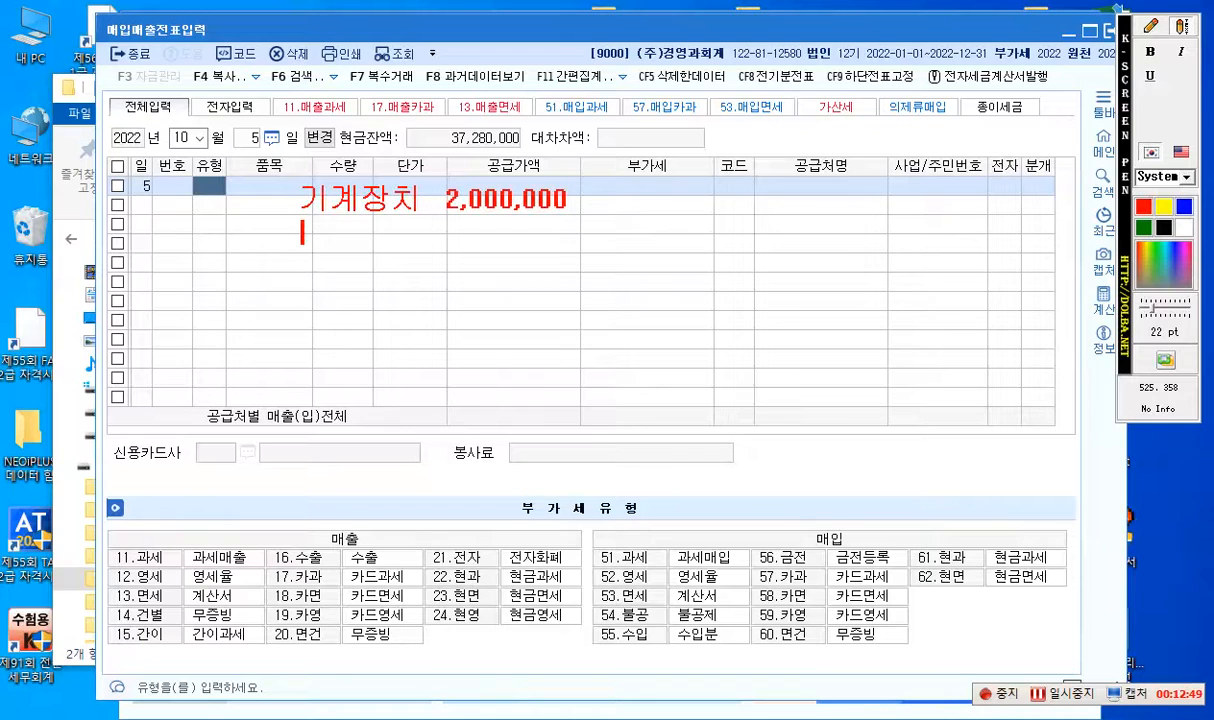
- Add the line "감.상.누 870,000" beneath the 기계장치 note
type("감.시ㅏ")
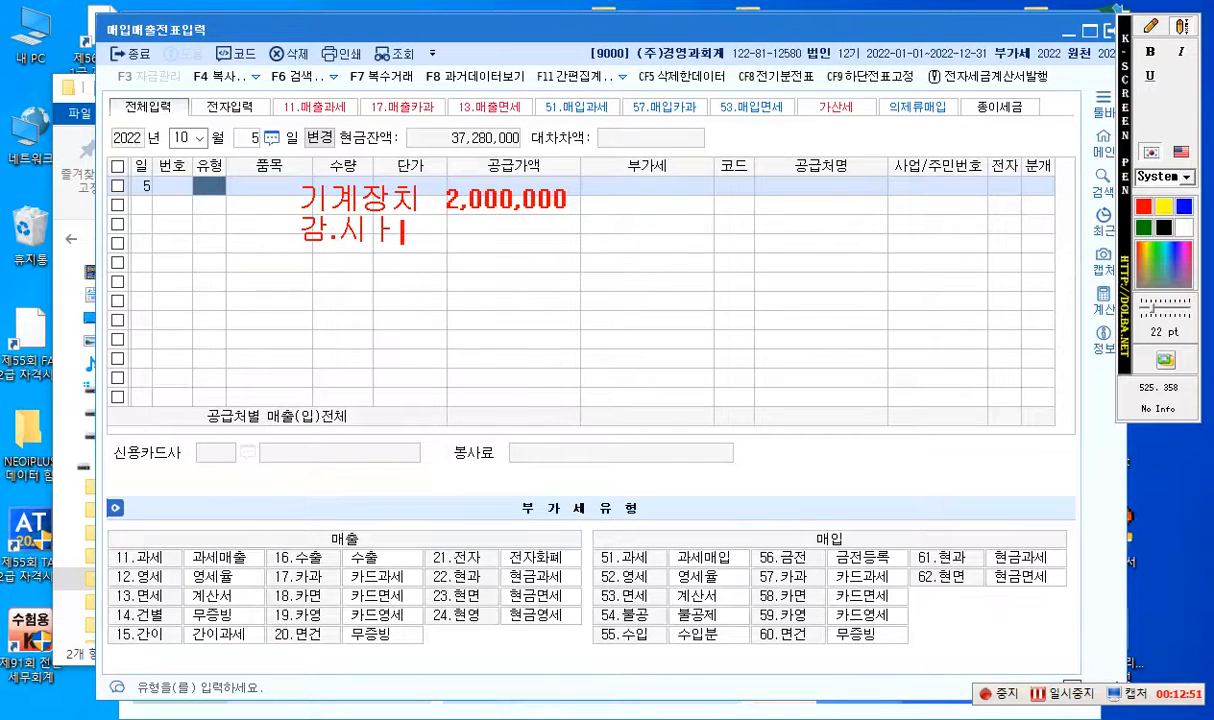
key("BackSpace")
key("BackSpace")
type("상")
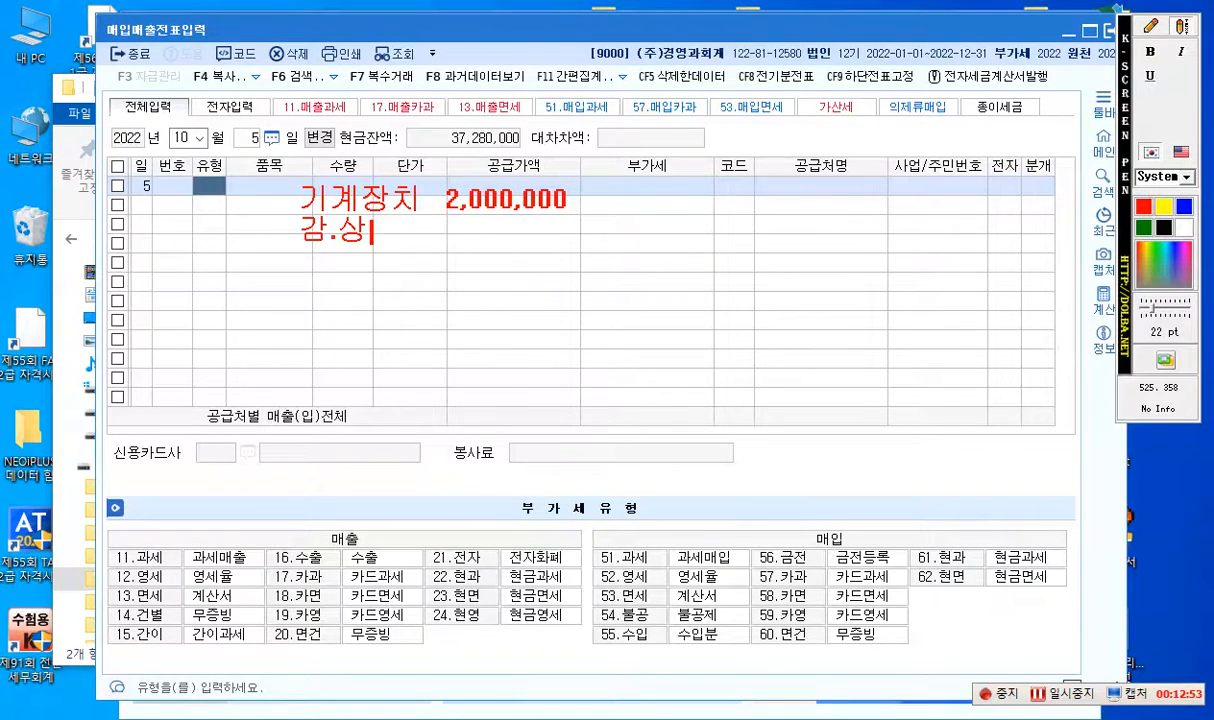
type(".ㄴㅜ       870,000")
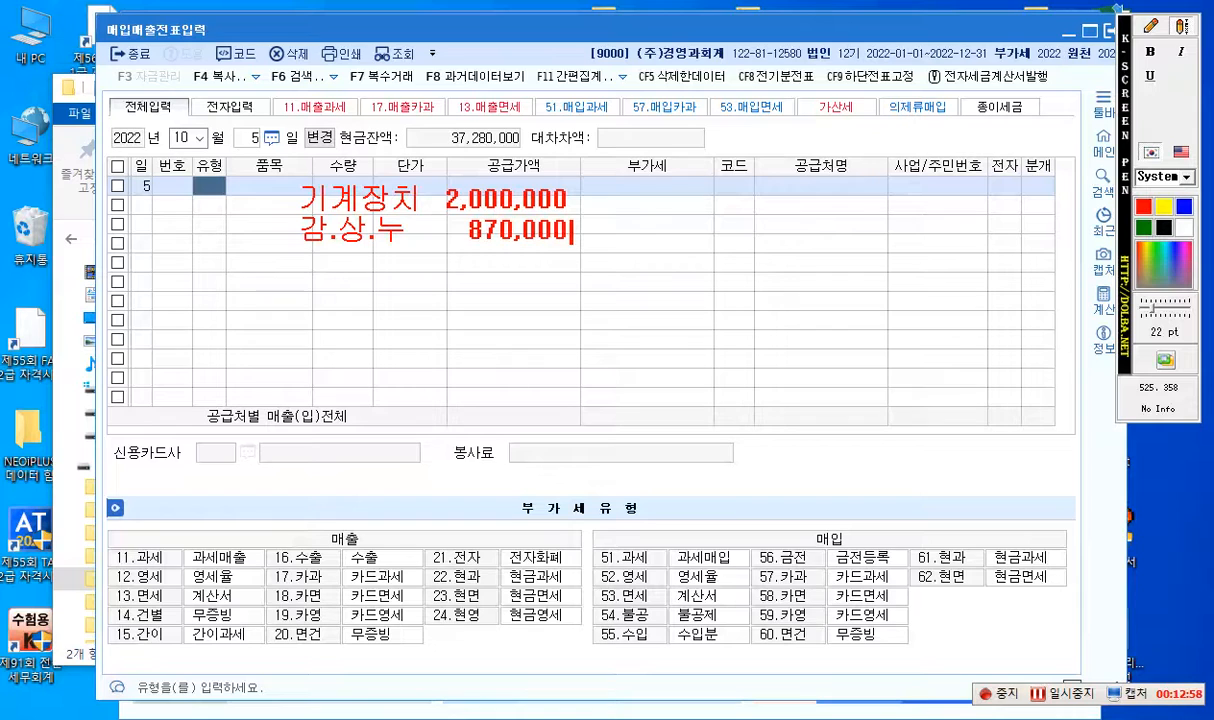
key("Return")
- Add a dashed divider under the two amounts and write "장부가액 1,130,000" below it
type("--------------------")
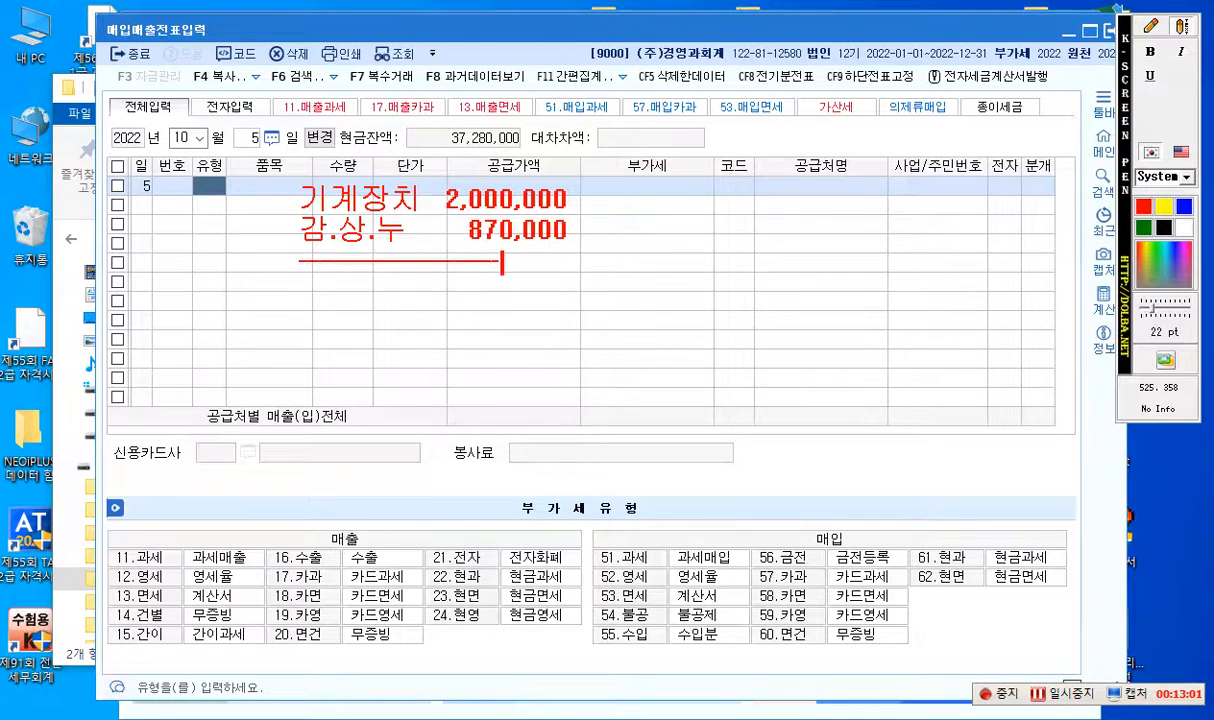
type("-------")
key("Return")
type("장부가애ㄱ  ")
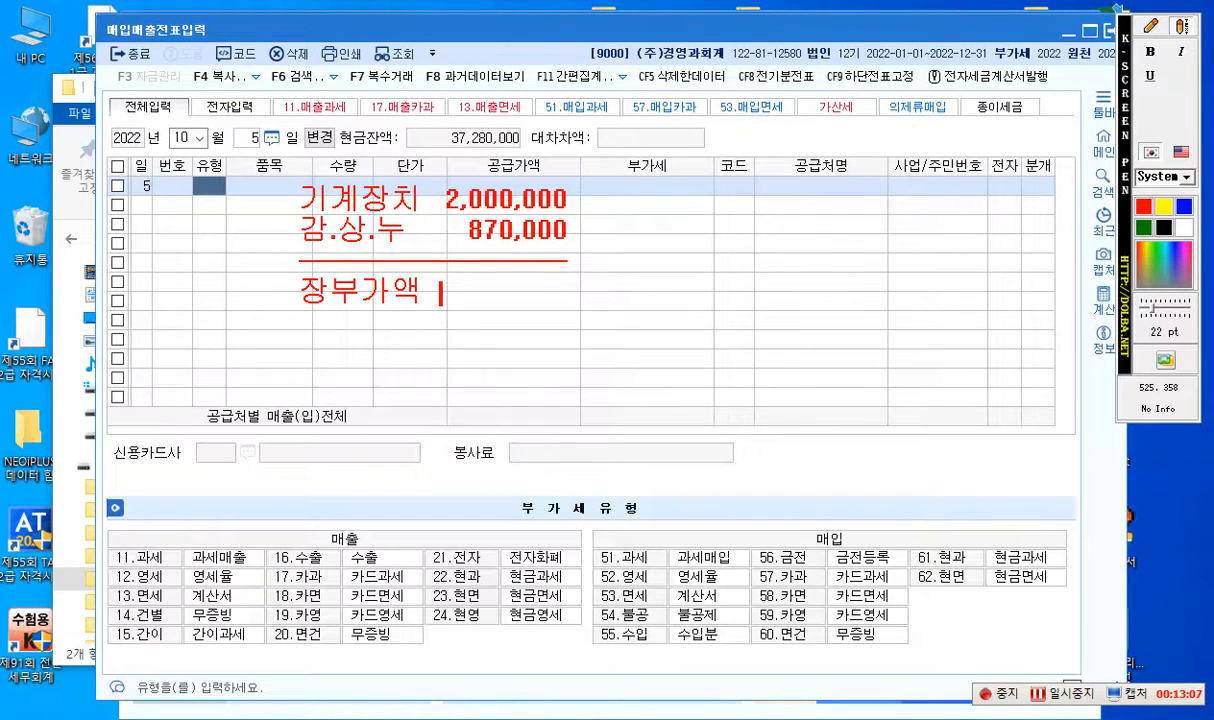
type("4")
key("BackSpace")
type("1,130,00")
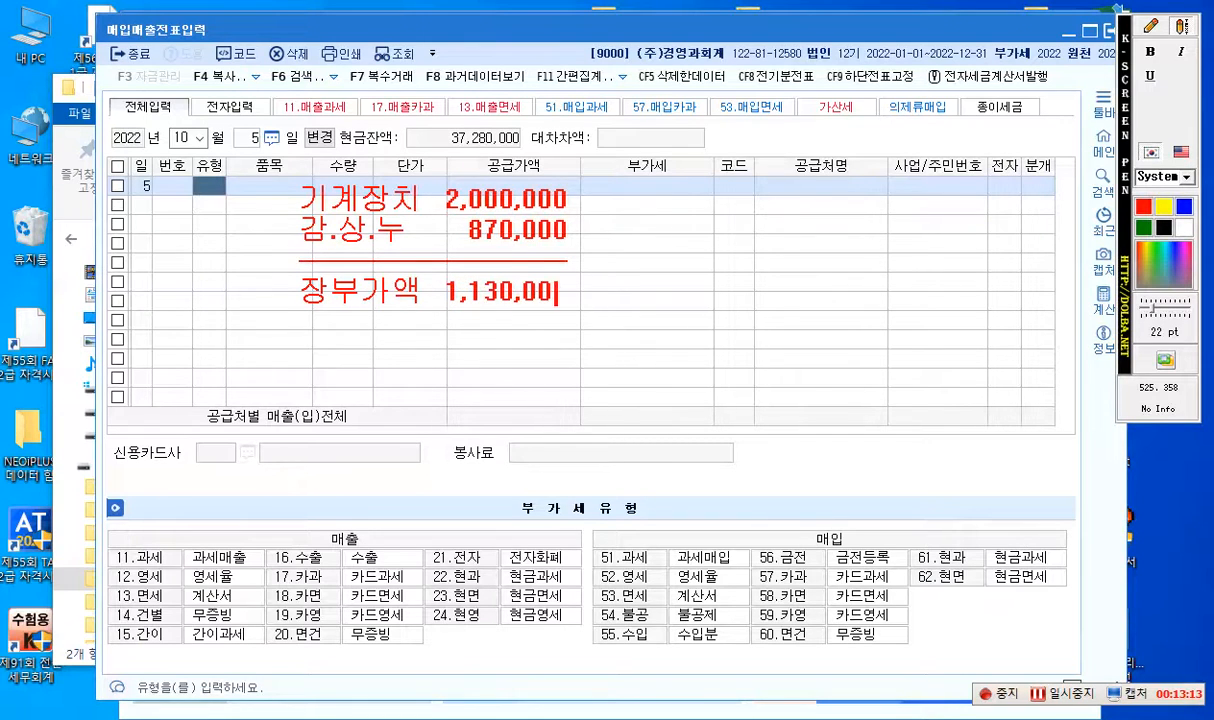
type("0 ->")
- Append "-> 1,500,000" to the 장부가액 line and write "+ 370,000" above it beside the 감.상.누 amount
type("1,500,000")
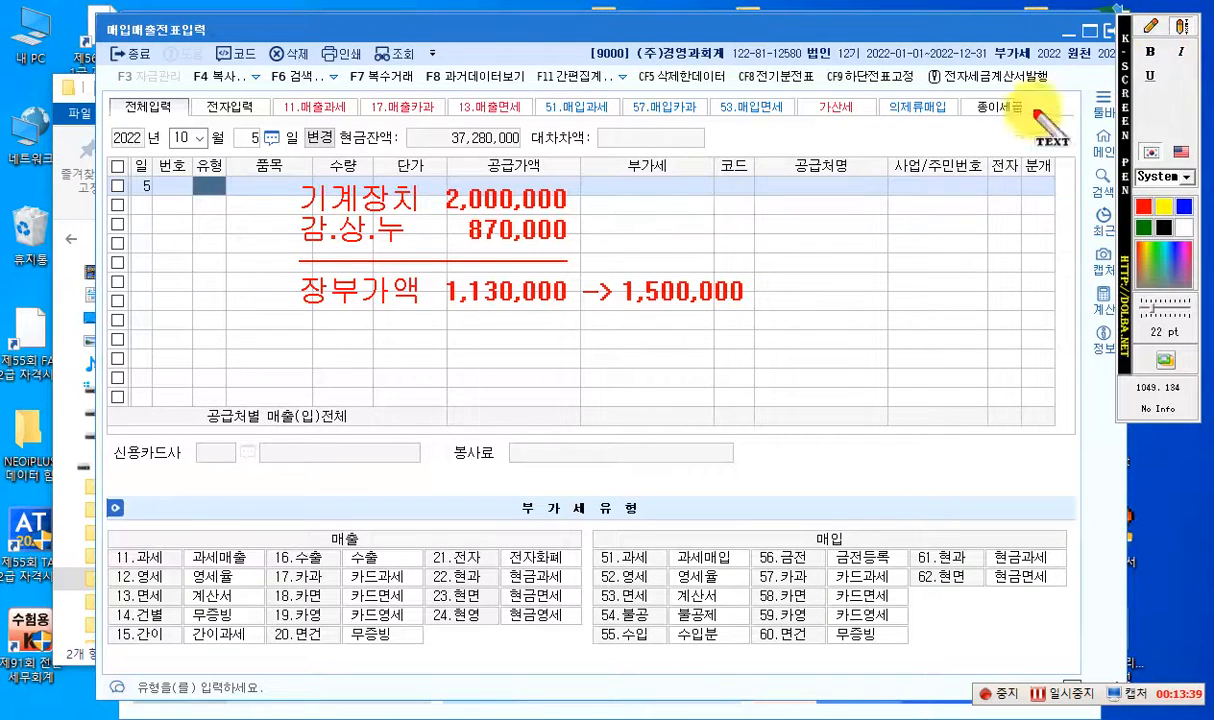
left_click(612, 225)
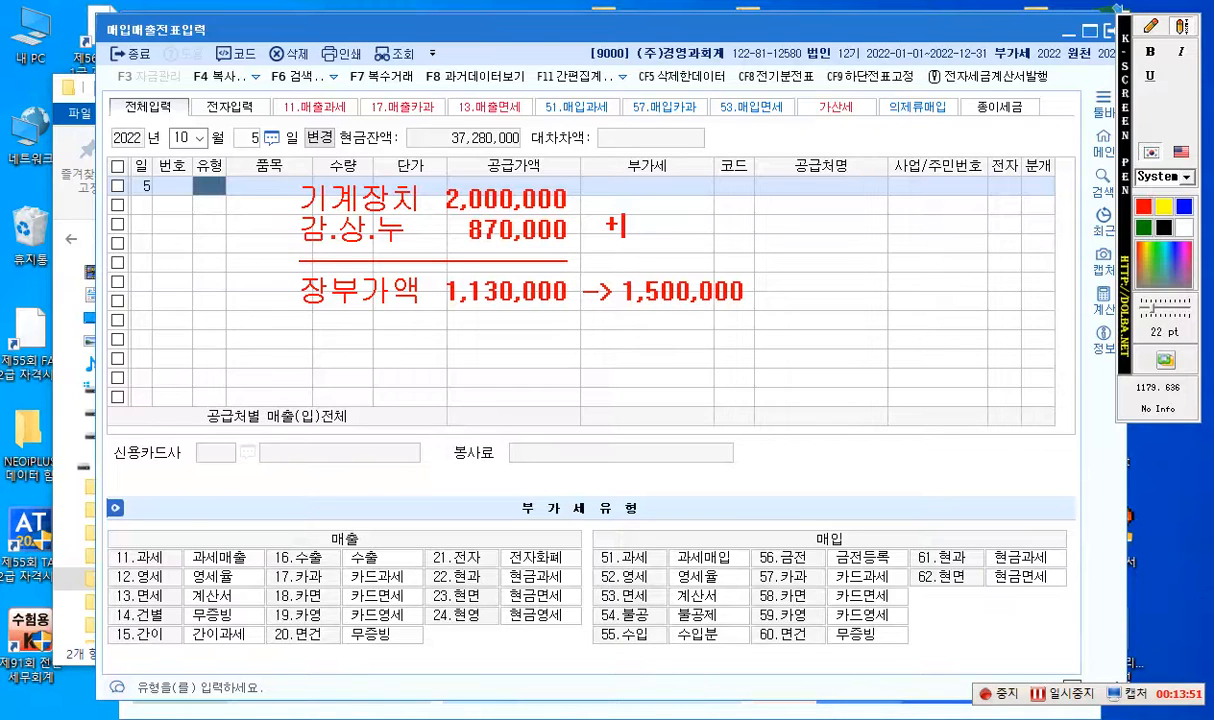
type("370,000")
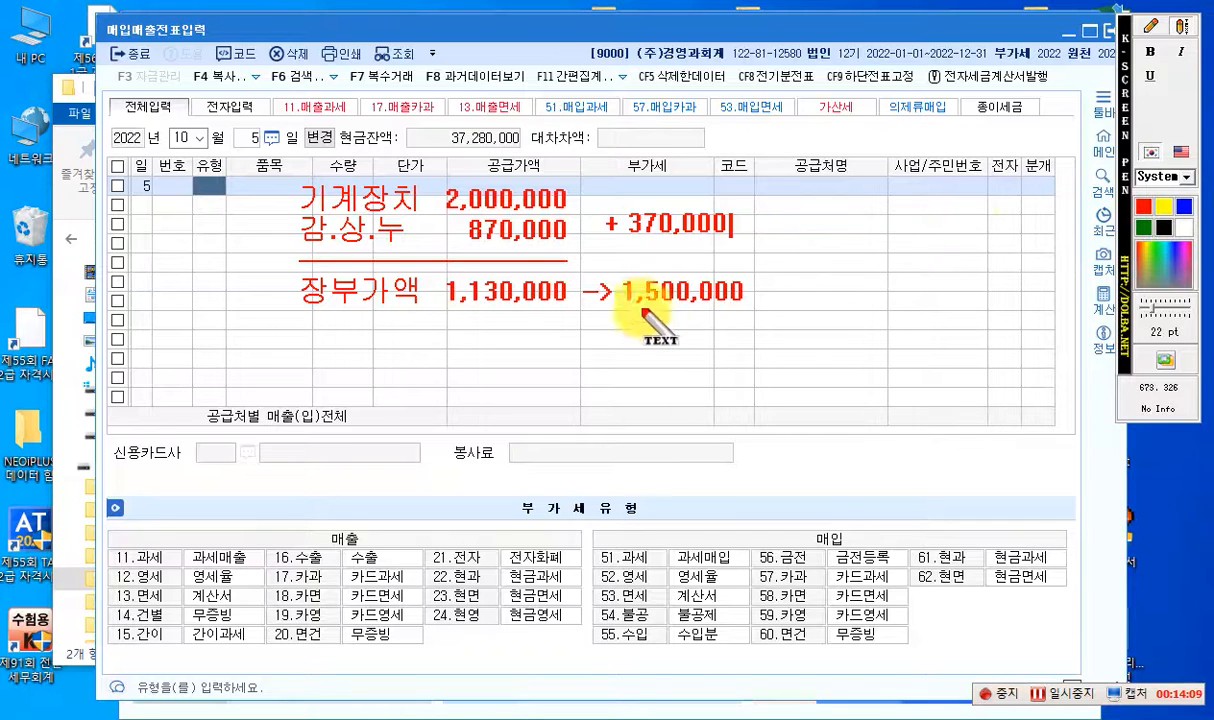
- Write the text note "150,000" beside the 1,500,000 amount
left_click(1176, 35)
left_click(1178, 31)
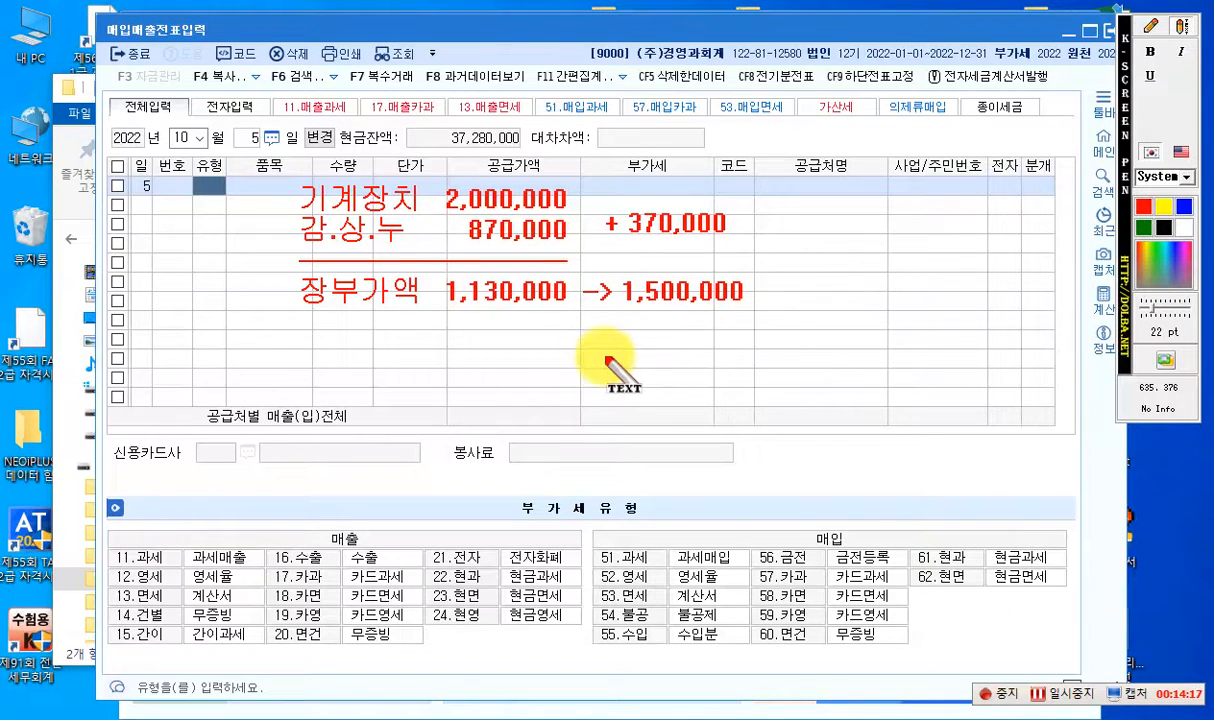
left_click(790, 290)
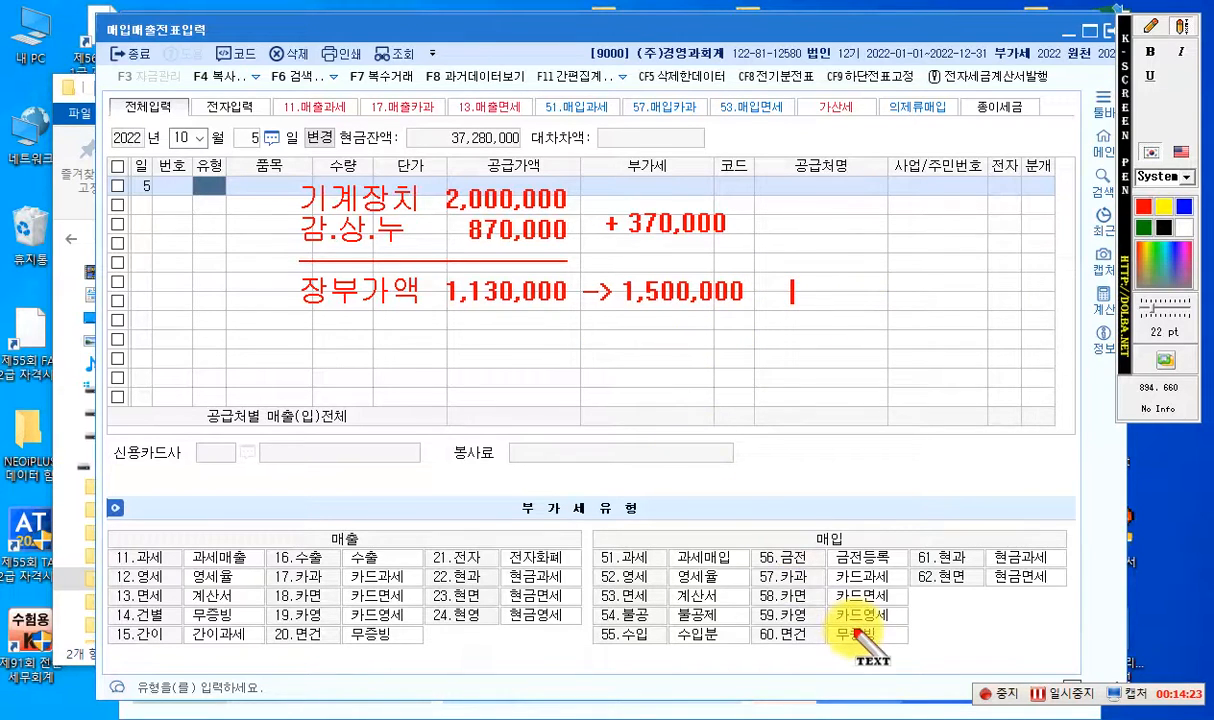
type("150,00")
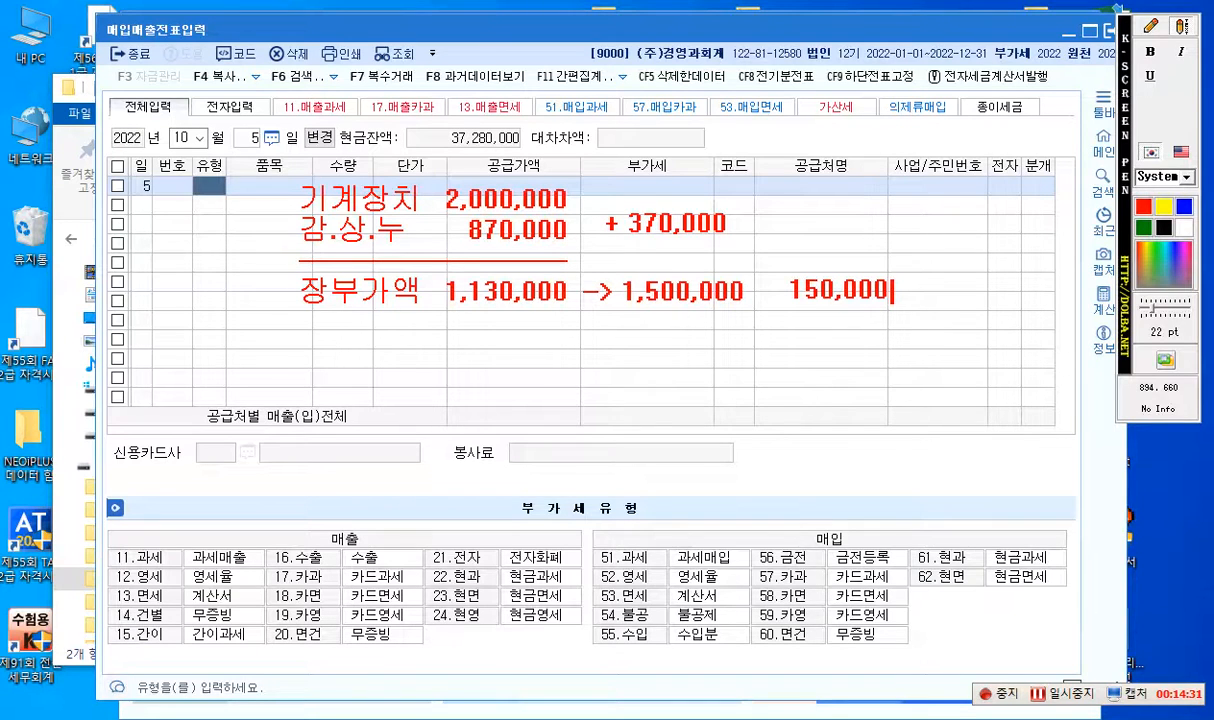
left_click(1180, 28)
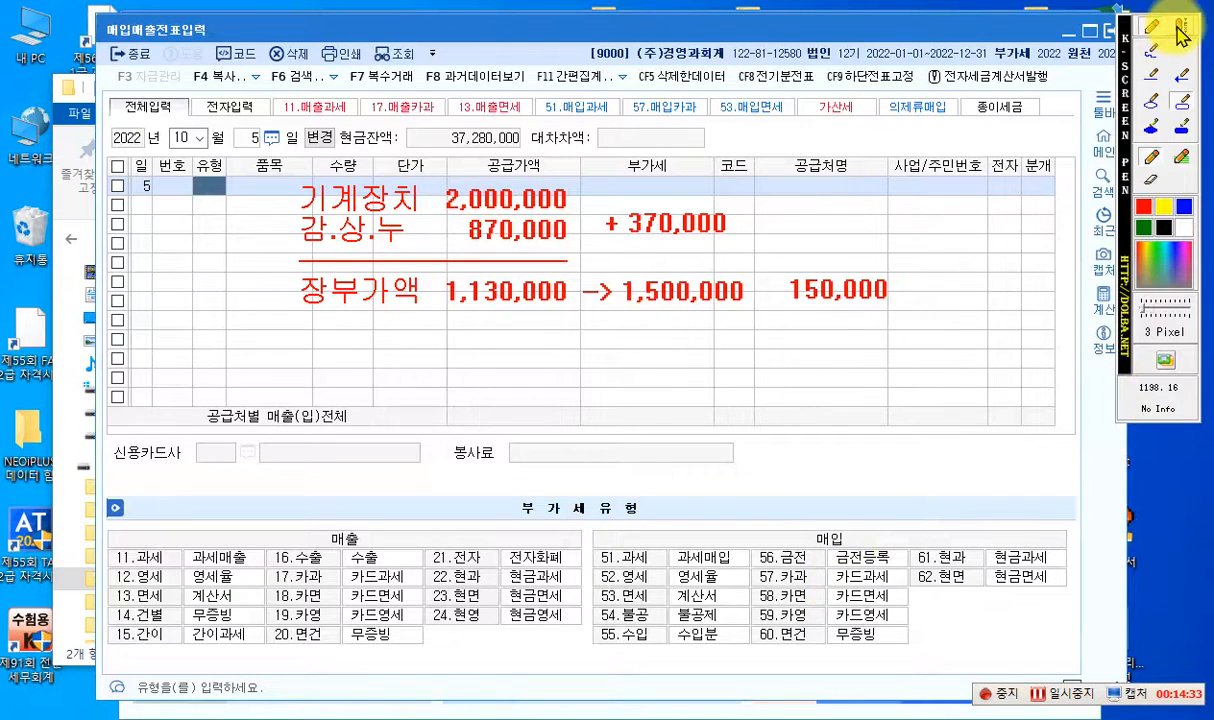
left_click(1180, 30)
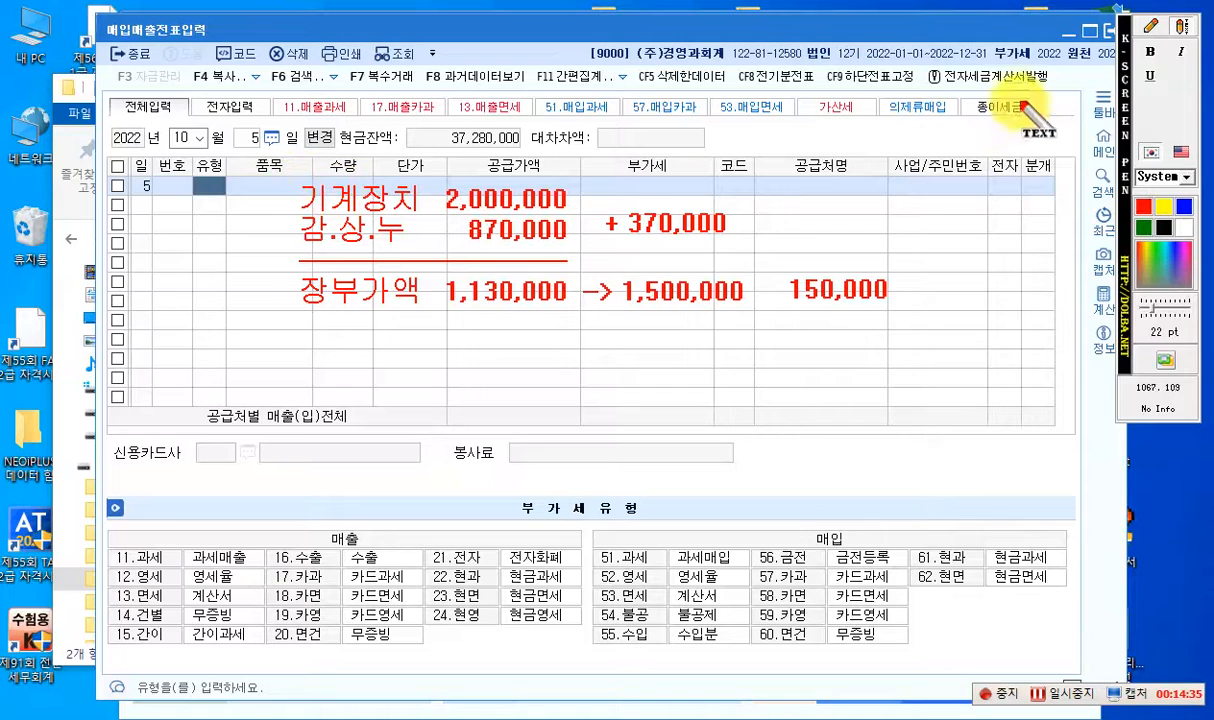
left_click(1150, 27)
left_click(1182, 28)
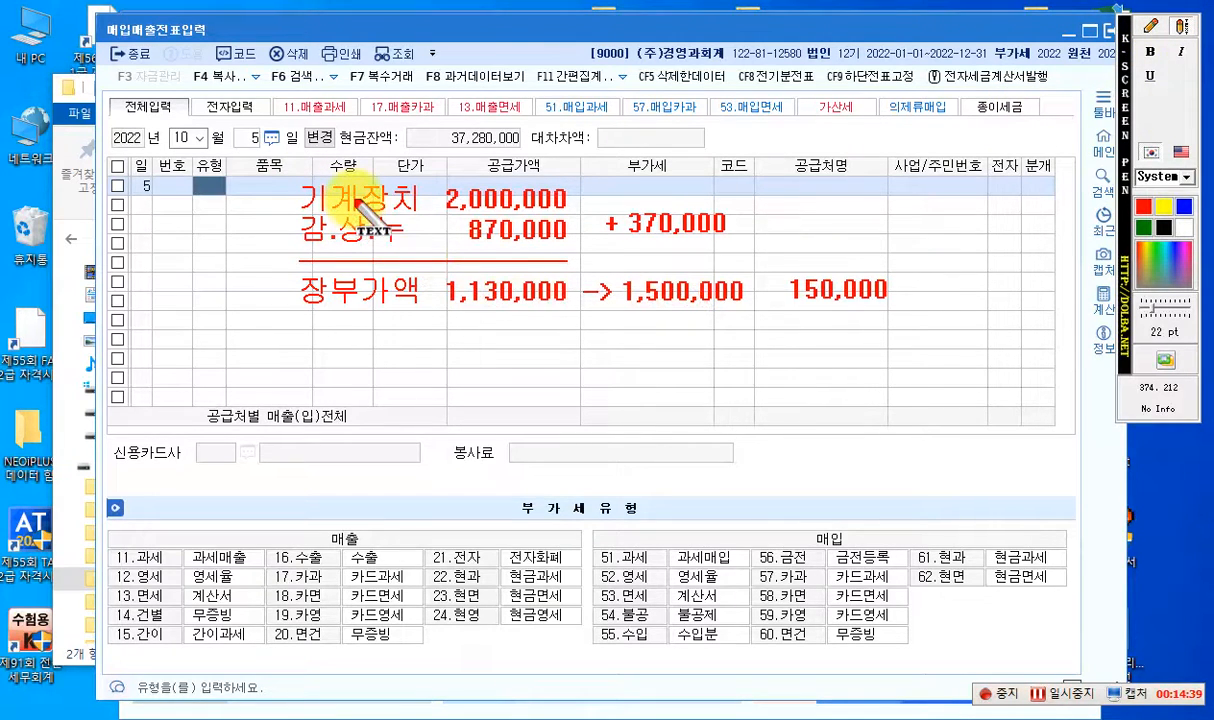
- Write the credit-side note "(대) 기계장치 2,000,000" below the 1,500,000 amount
left_click(615, 386)
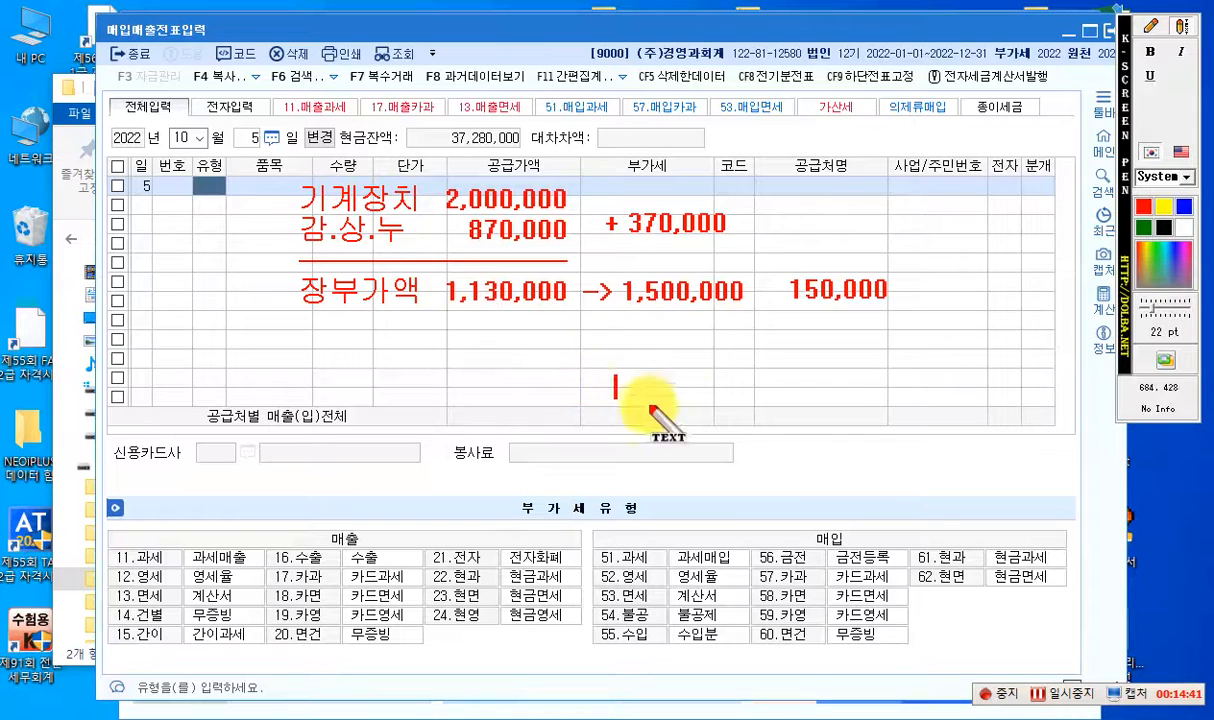
type("(")
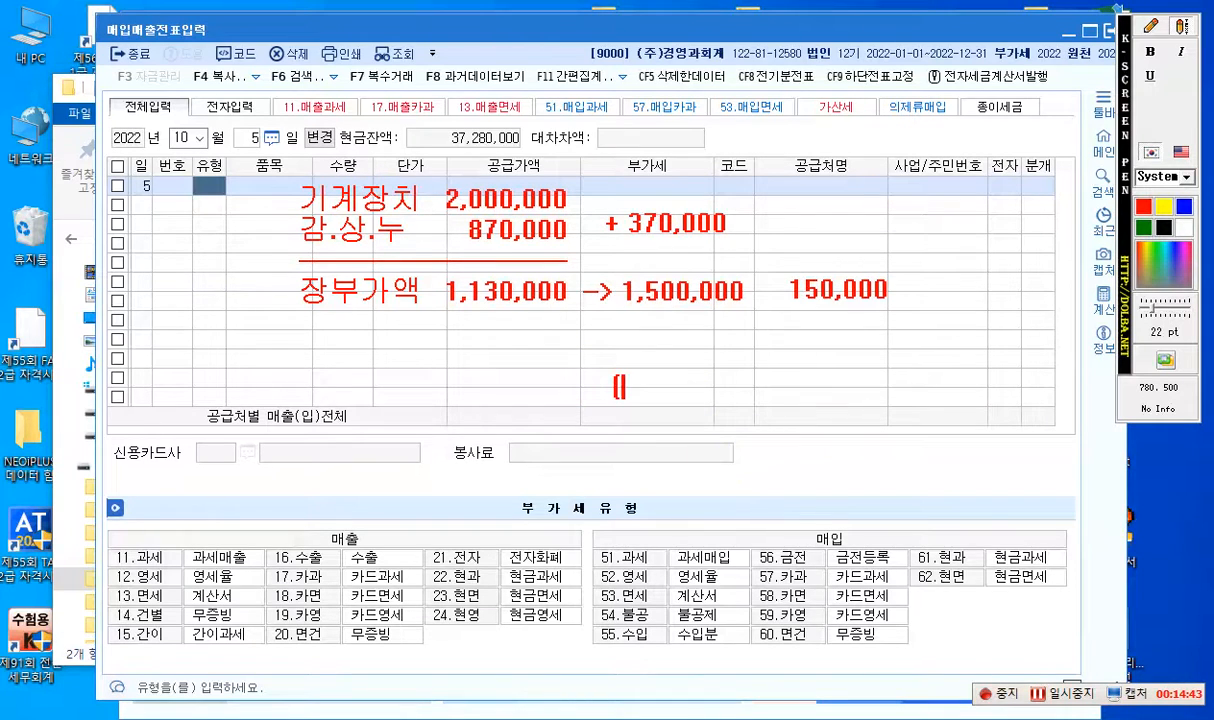
type("대) 기")
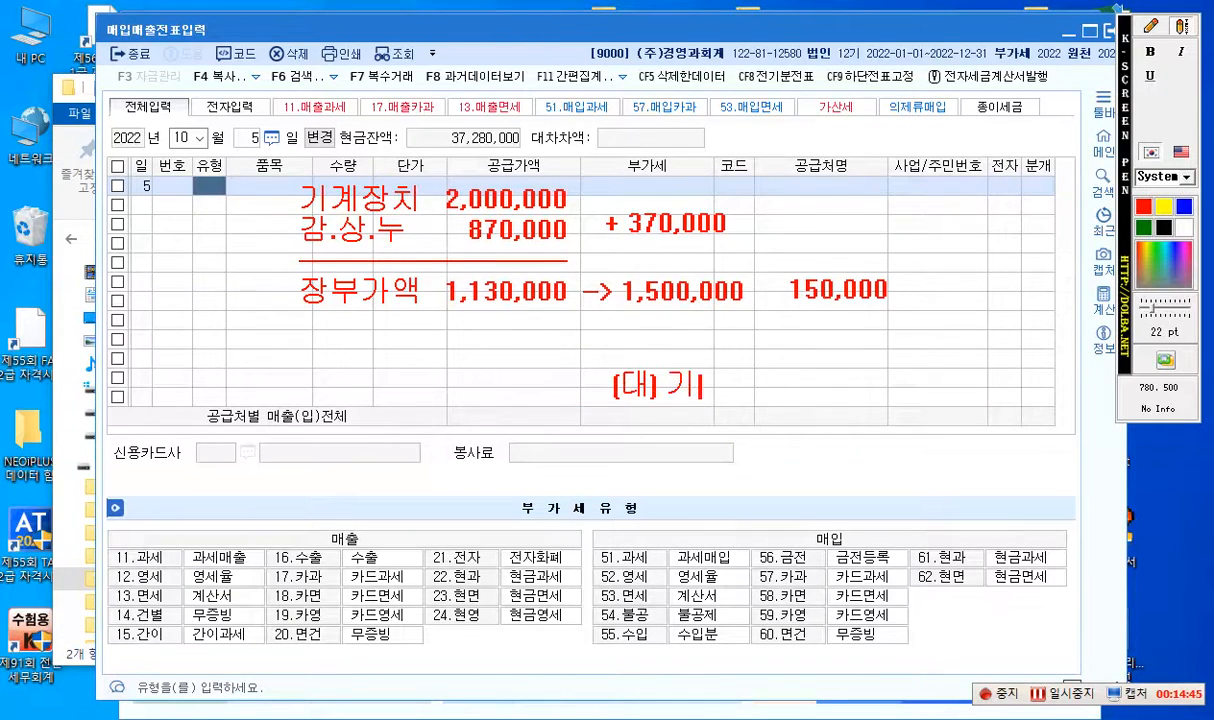
type("계장치")
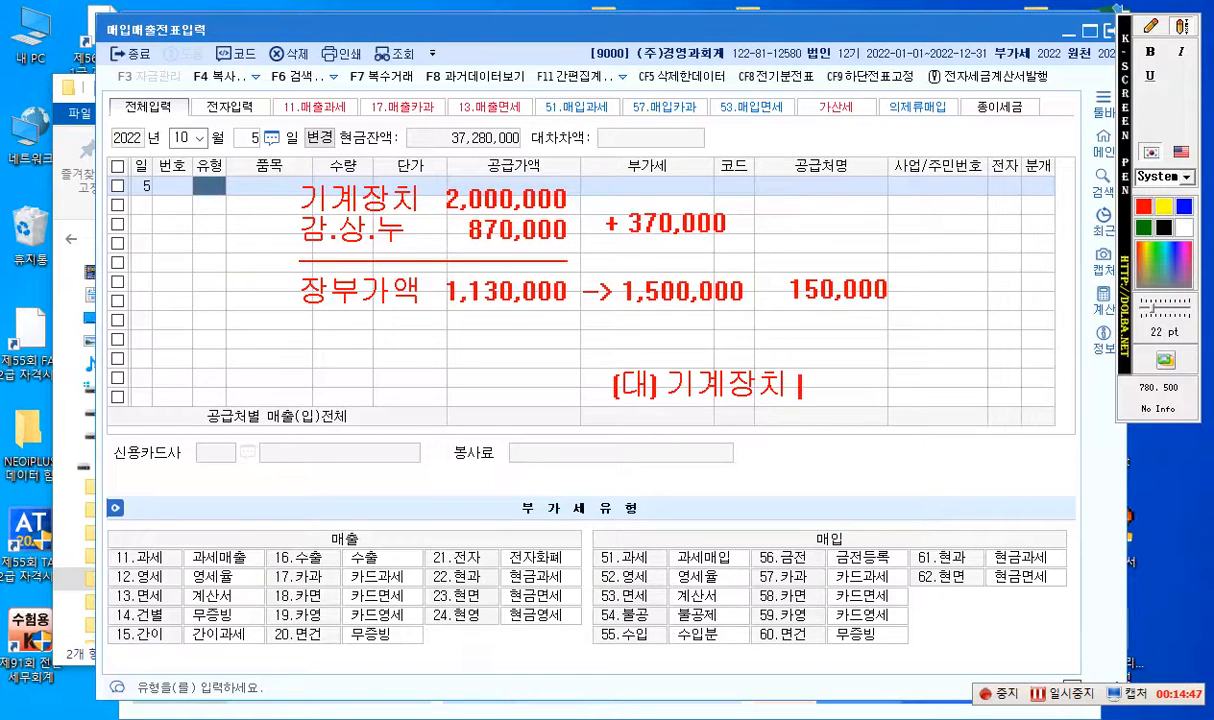
type(" 2,000,00")
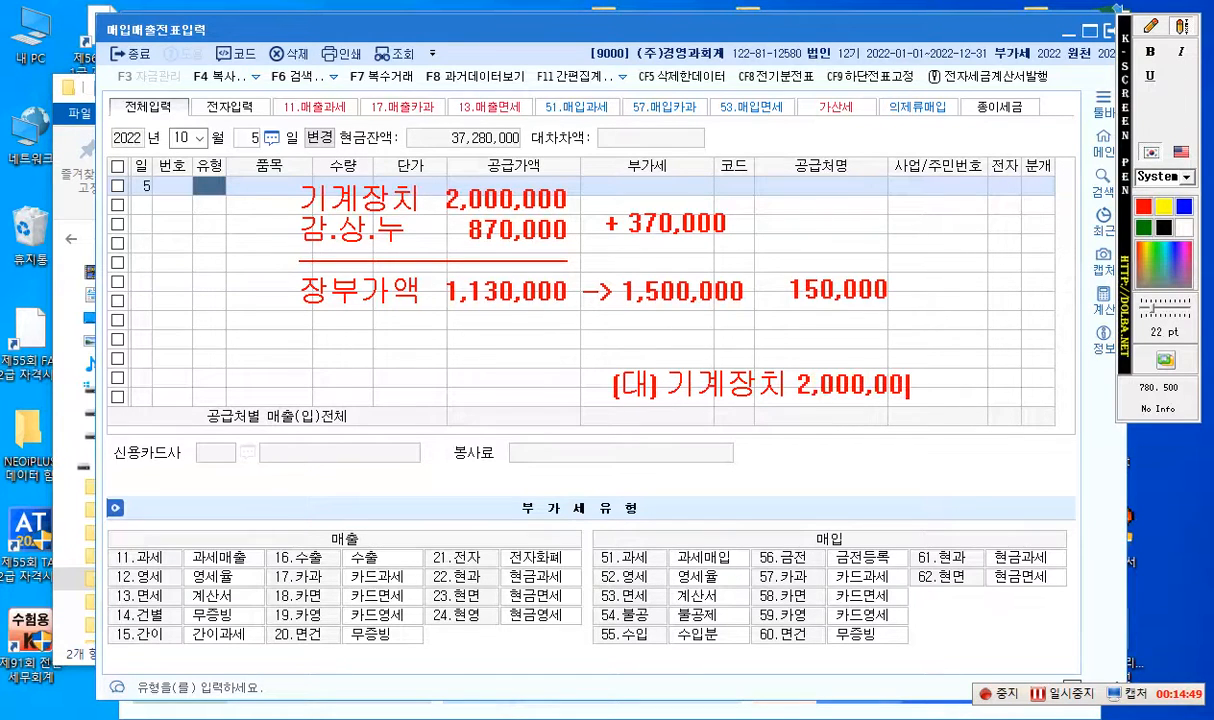
- Write the debit-side note "(차) 감.상.누 870,000" level with the 기계장치 credit note
left_click(1180, 24)
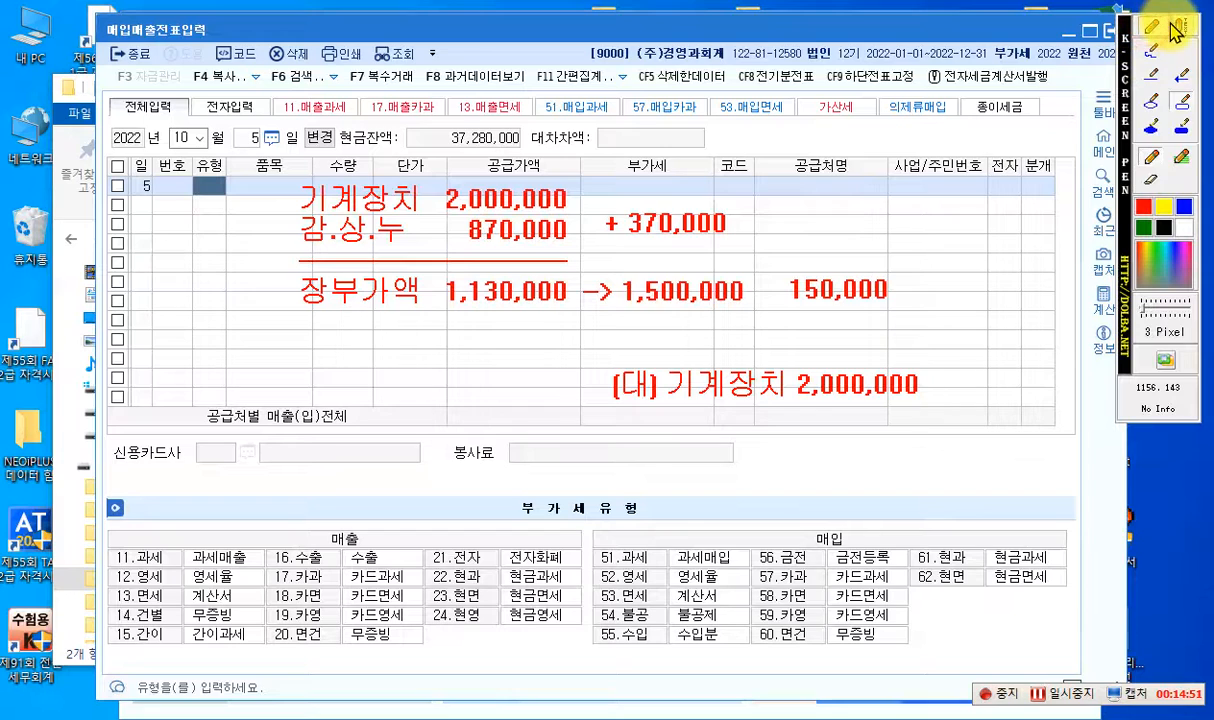
left_click(1180, 26)
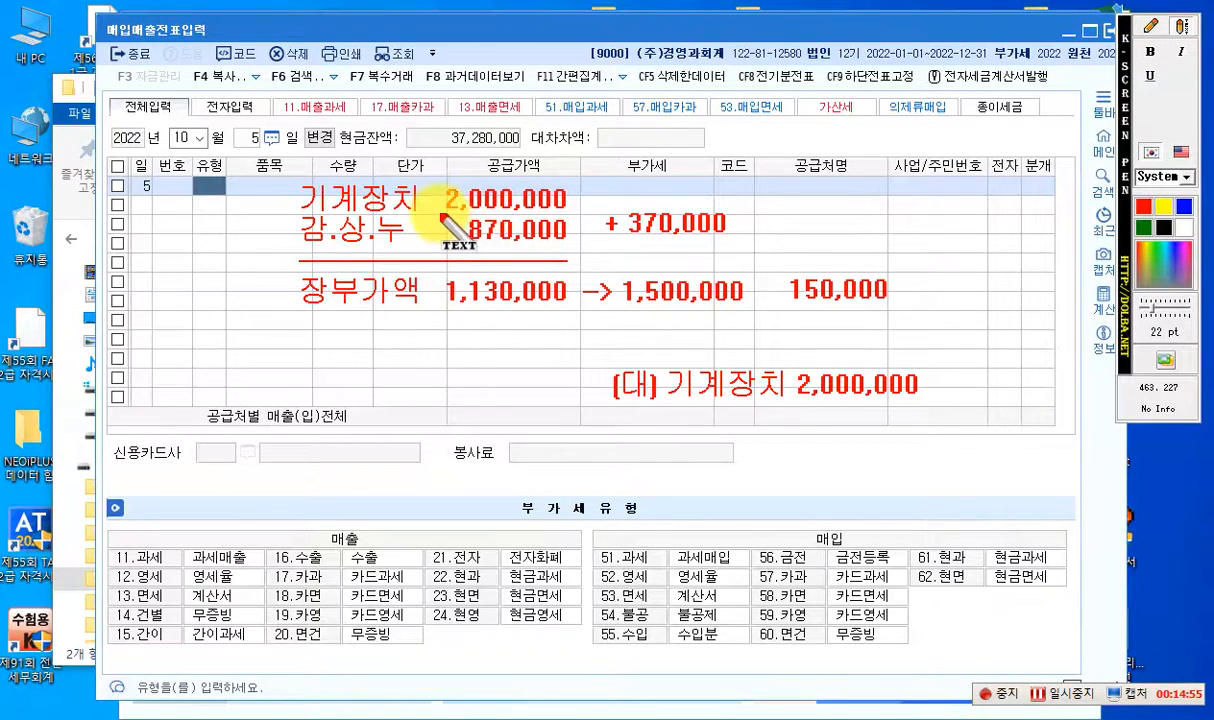
left_click(220, 390)
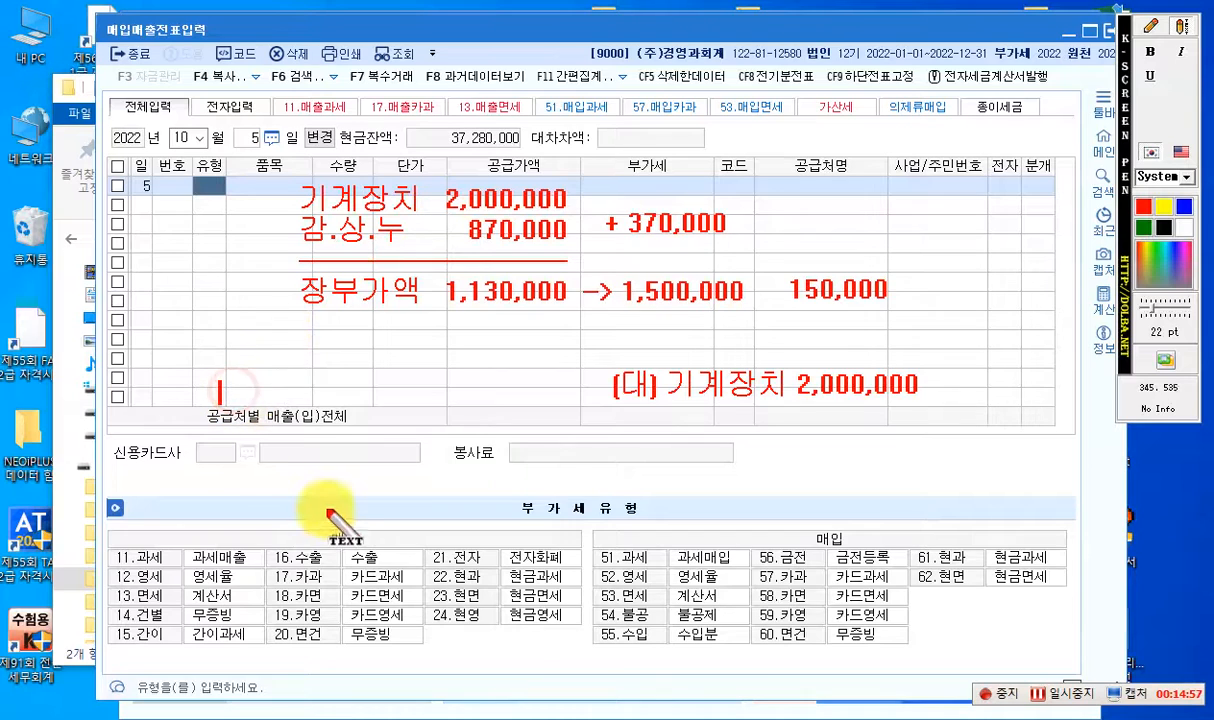
type("(차) 감.")
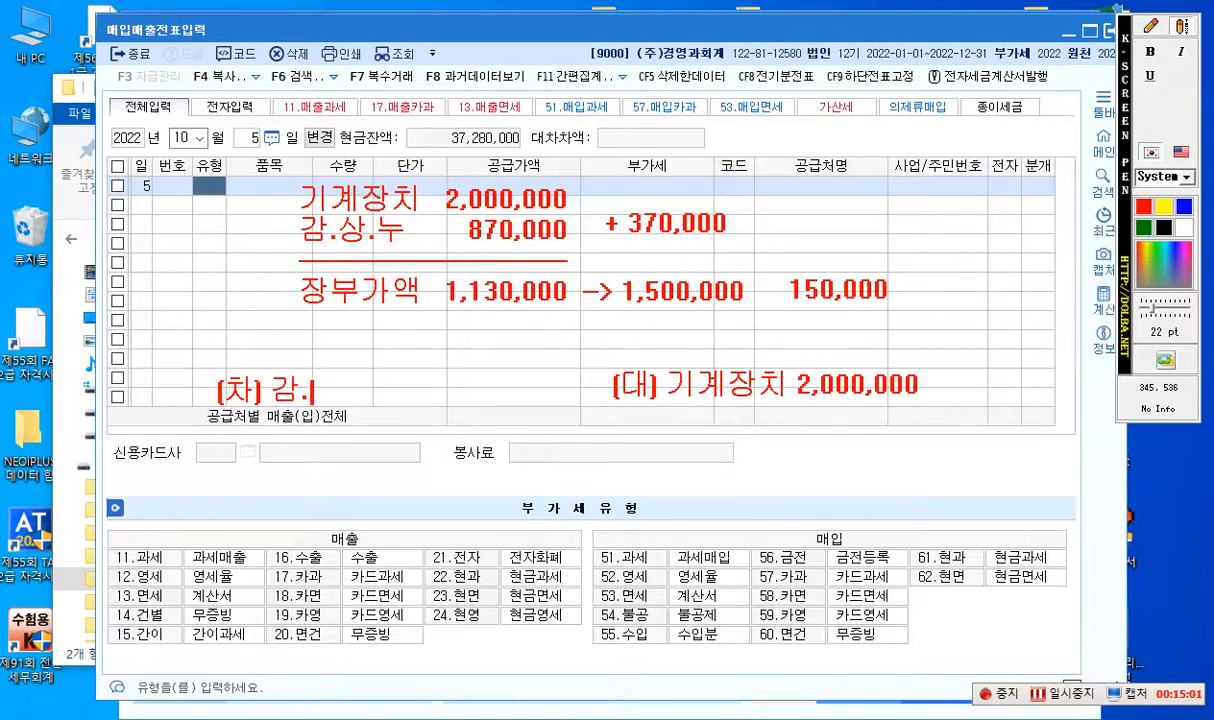
type("상.누  8")
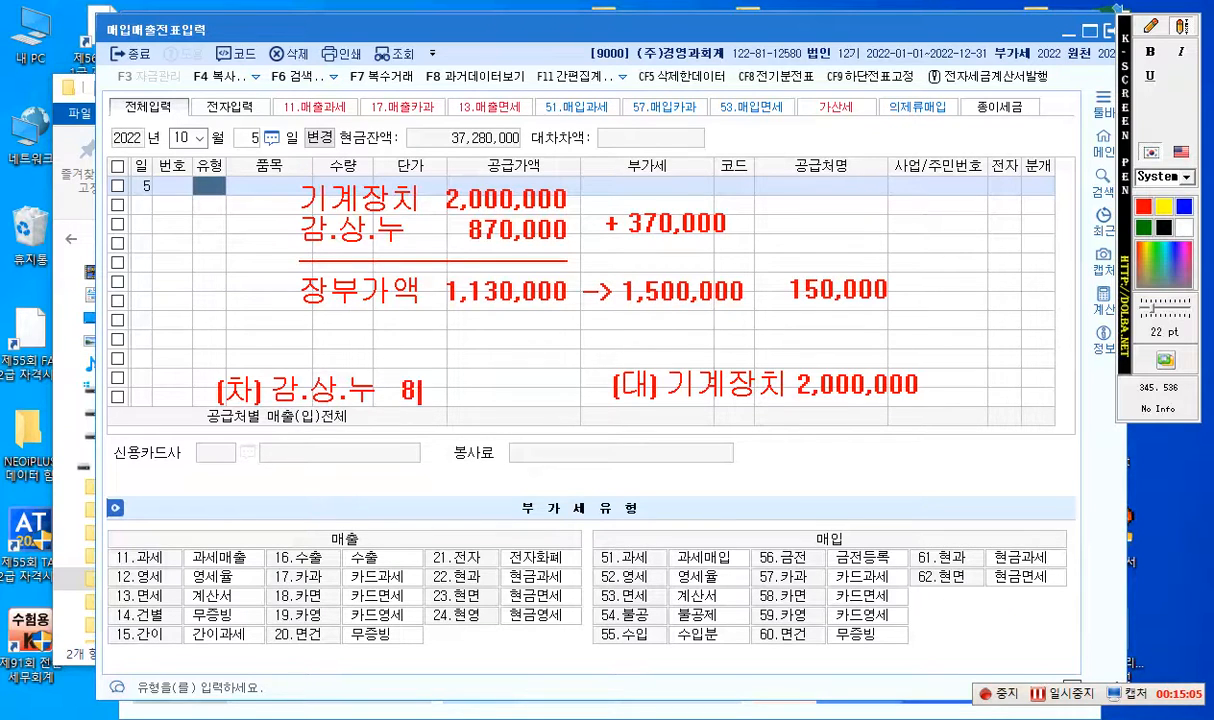
type("70,000")
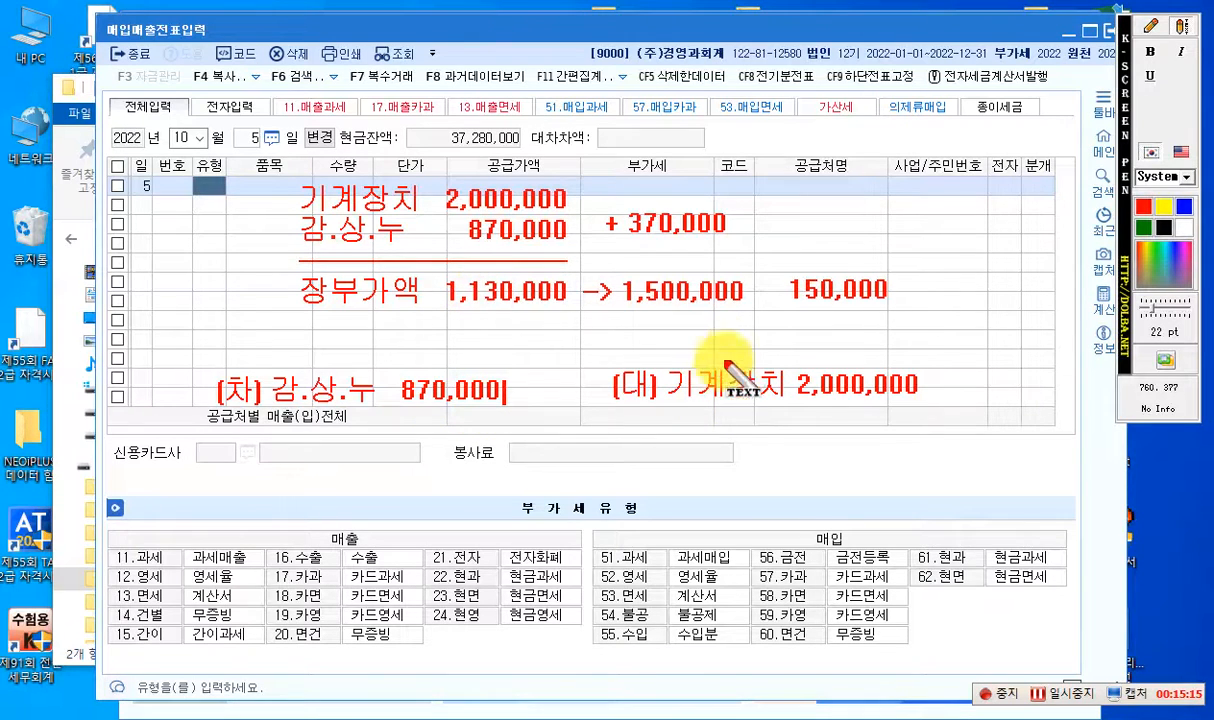
- Draw a red rectangle around the 1,500,000 and 150,000 amounts
left_click(1154, 33)
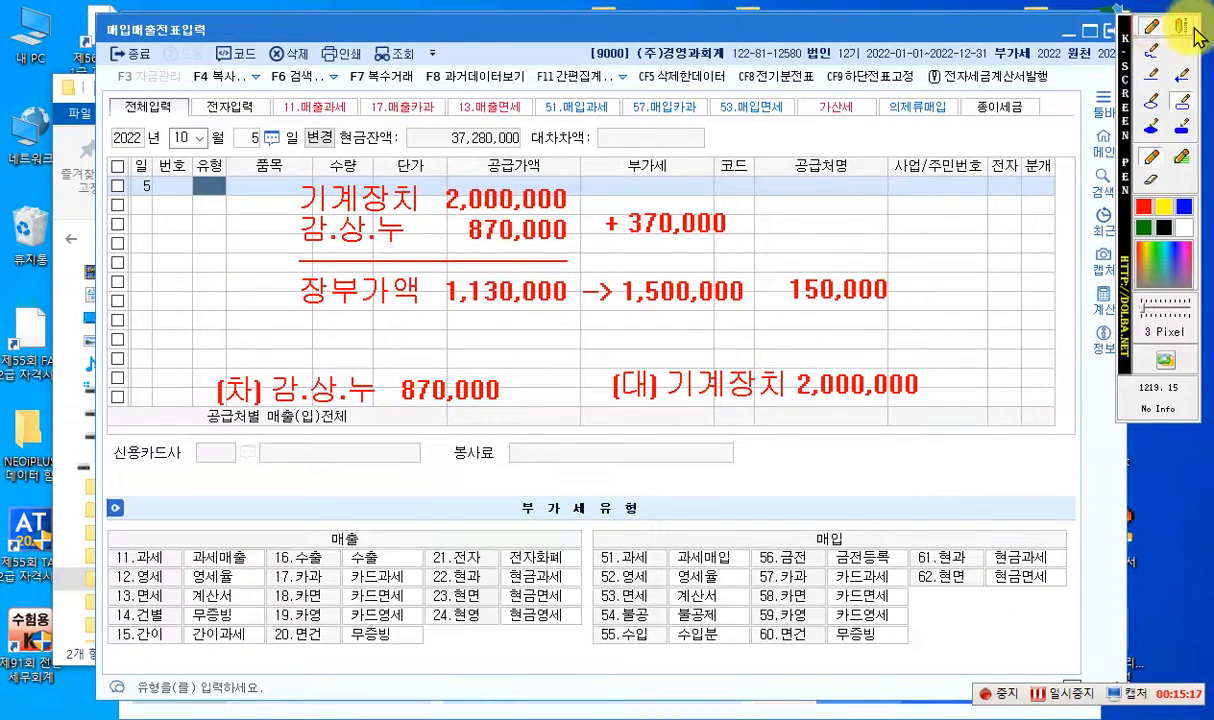
left_click(1184, 31)
left_click(1152, 37)
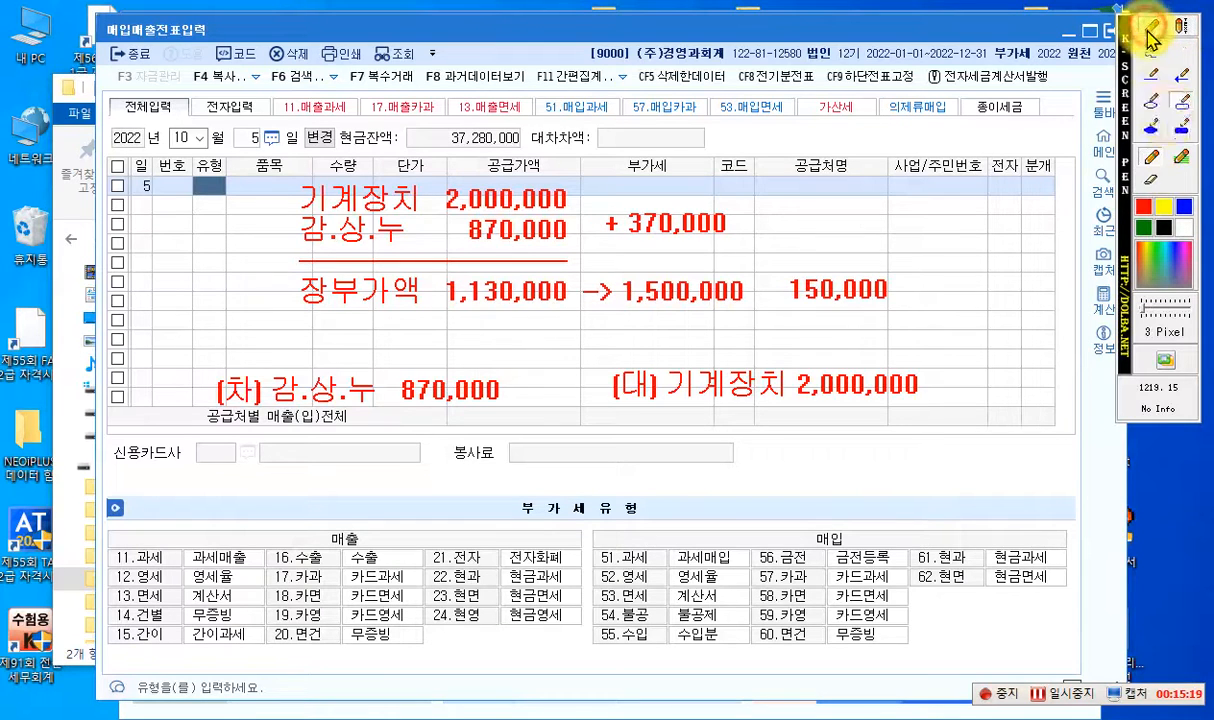
left_click(1182, 101)
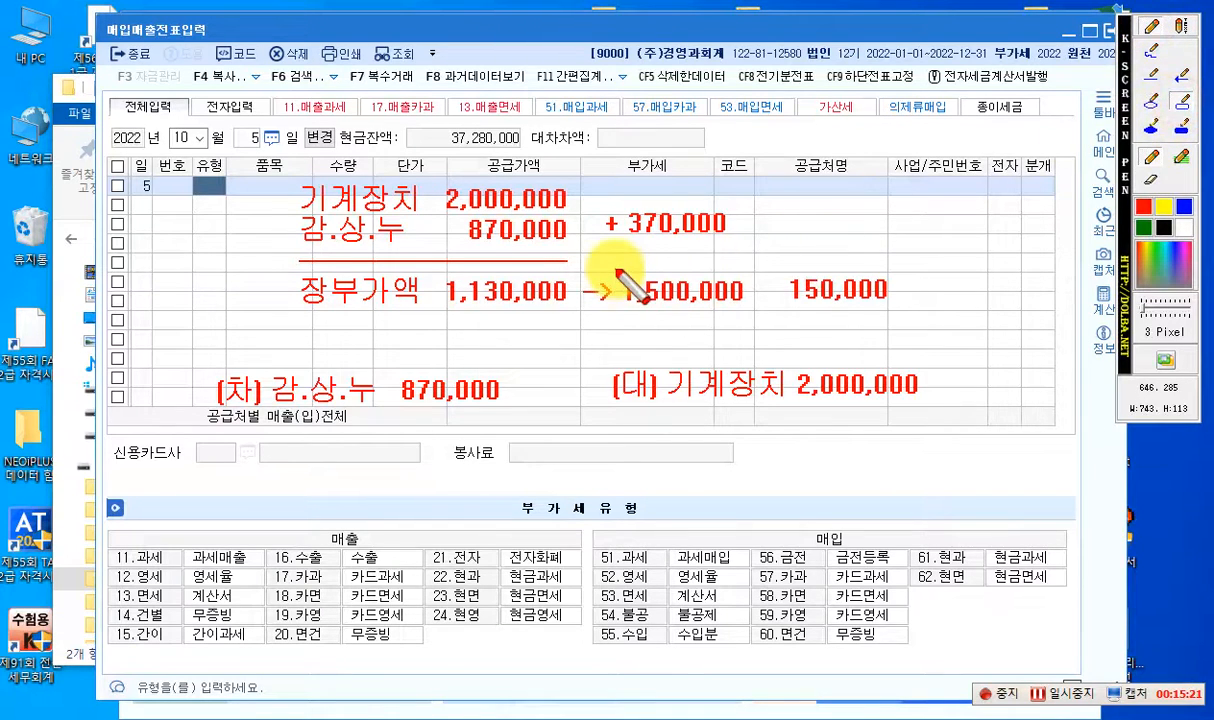
left_click_drag(617, 268, 896, 313)
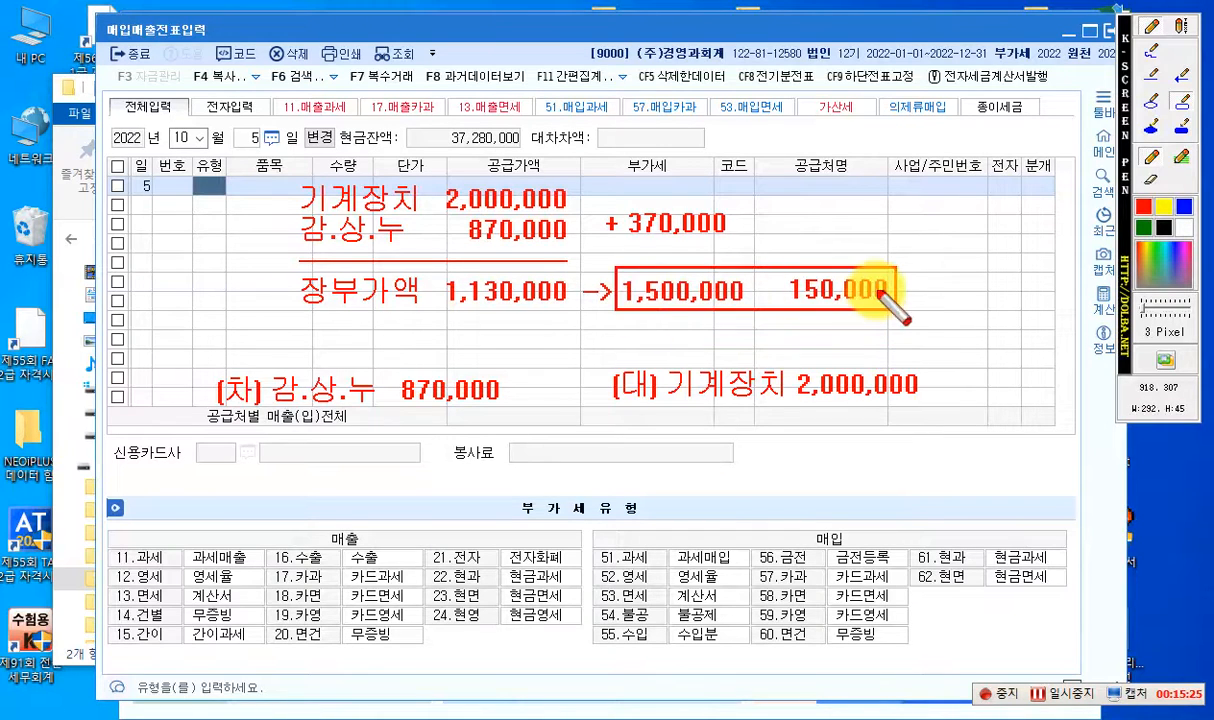
- Add the debit-side note "미수금 1,650,000" beneath the 감.상.누 line
left_click(1180, 32)
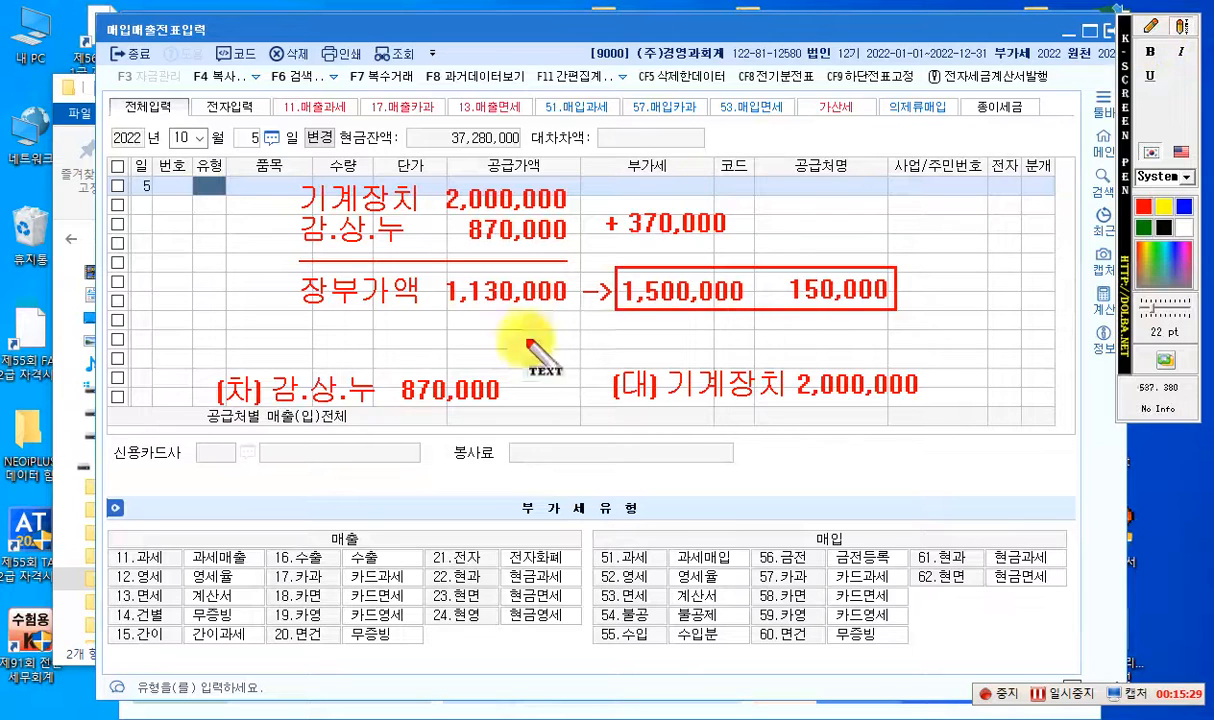
left_click(288, 454)
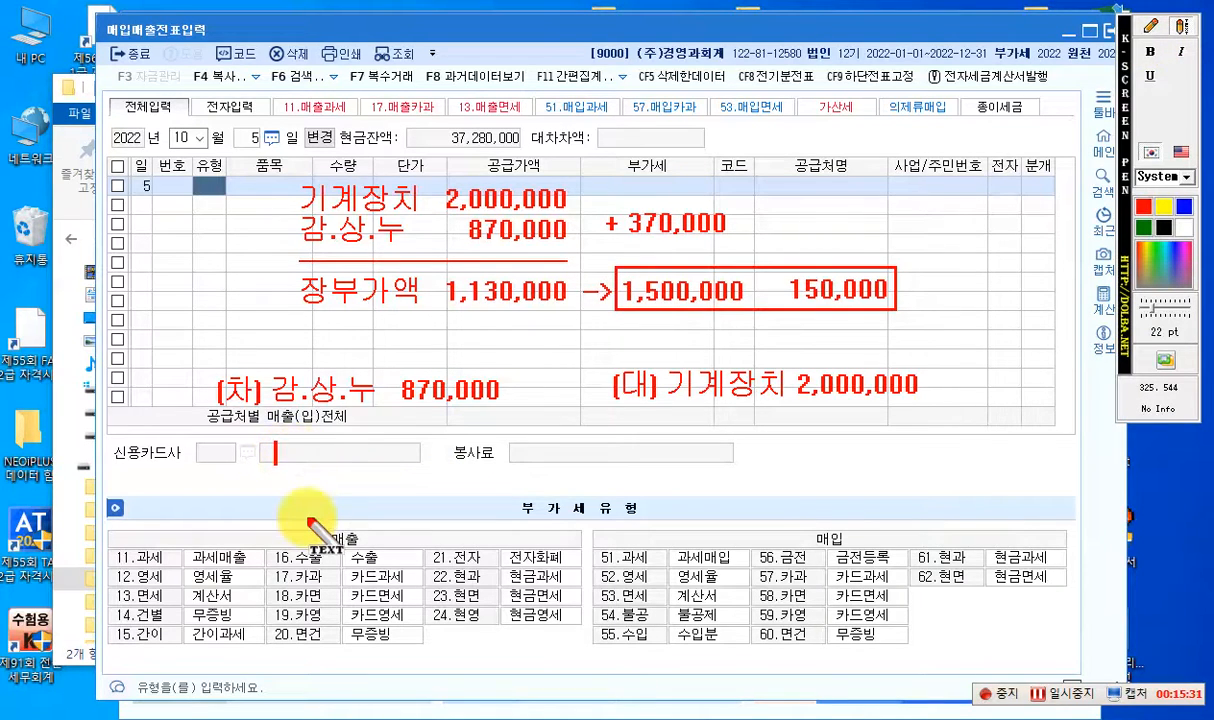
type("미수금 1,65")
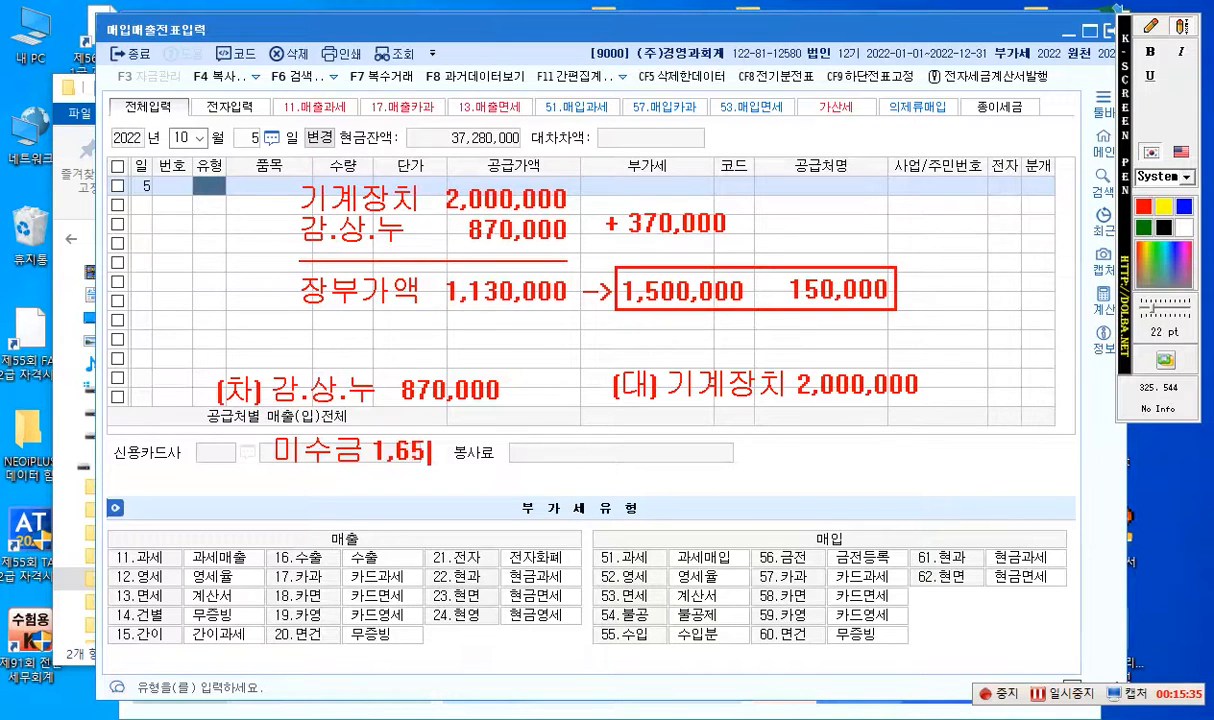
type("0,00")
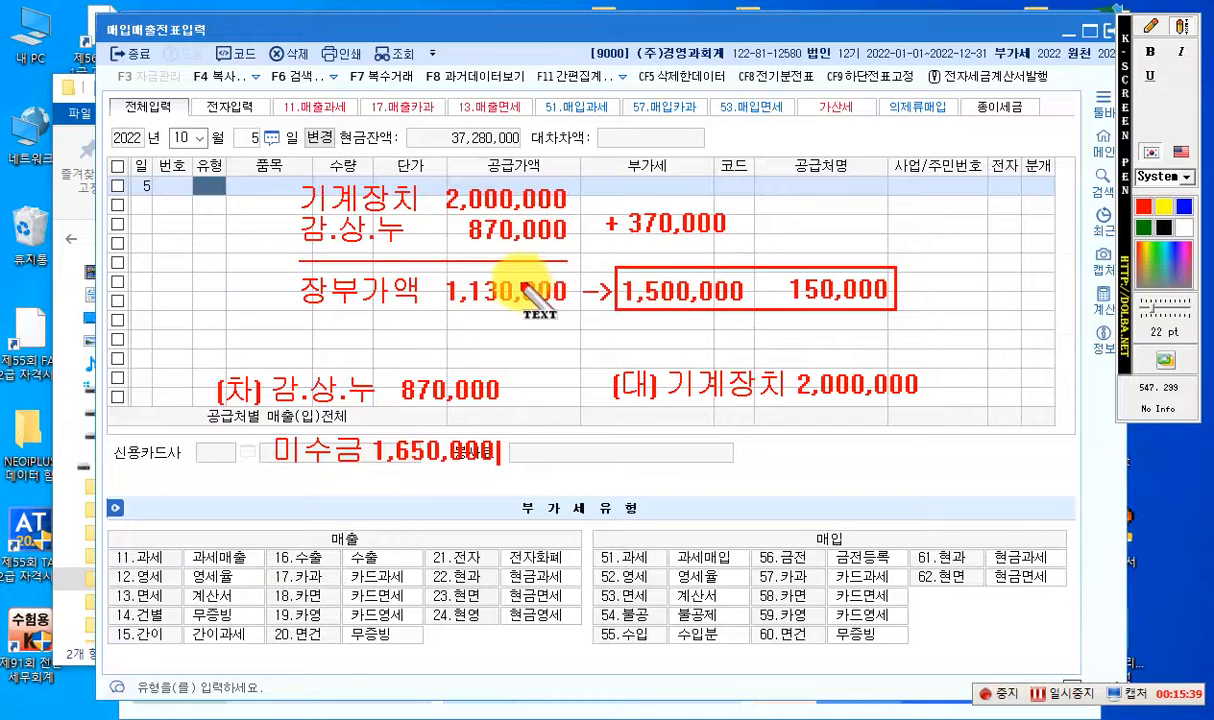
- Draw a slanted red arrow pointing down to the box around 1,500,000 and 150,000
left_click(1151, 27)
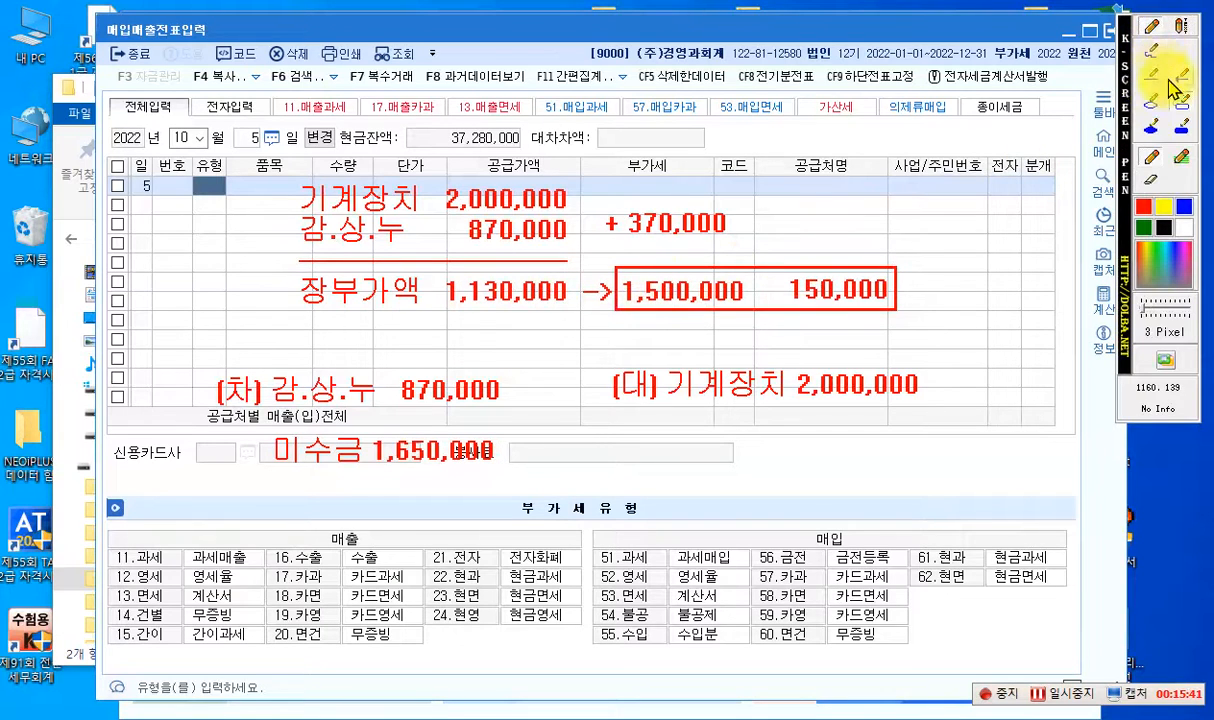
left_click(1181, 77)
left_click_drag(791, 181, 757, 262)
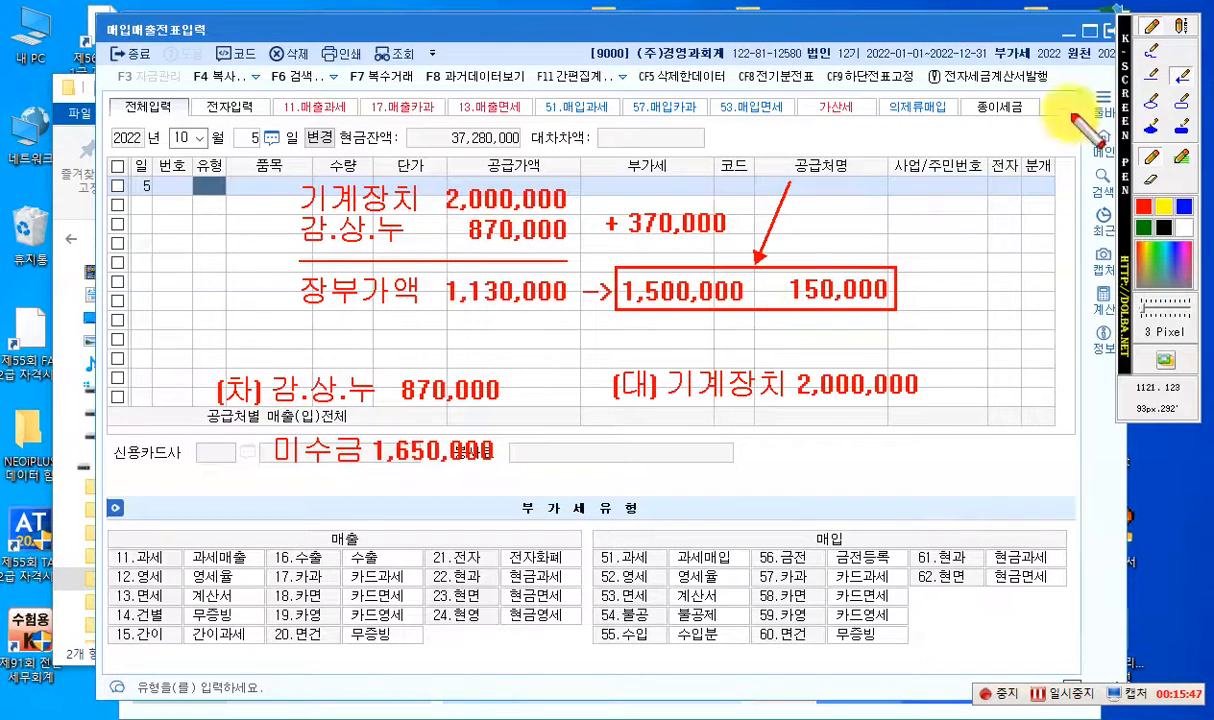
- Add the two-line credit-side note "부가세 예수금 150,000" beneath the 기계장치 2,000,000 note
left_click(1182, 30)
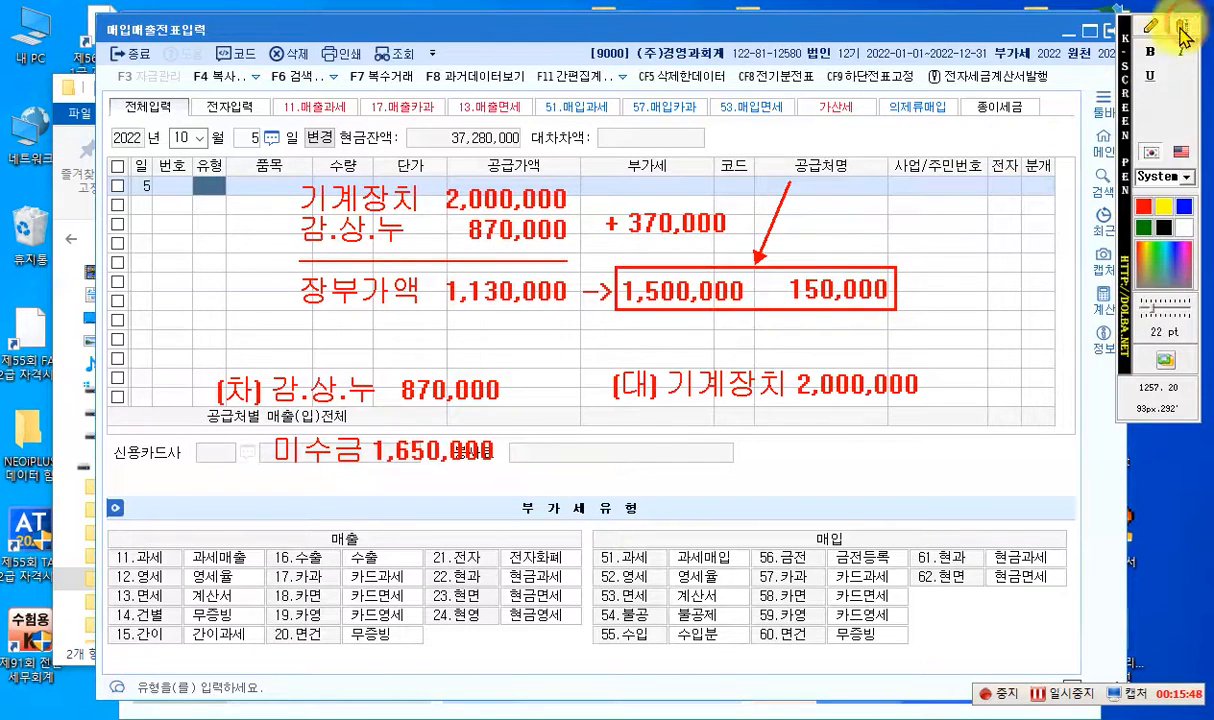
left_click(675, 440)
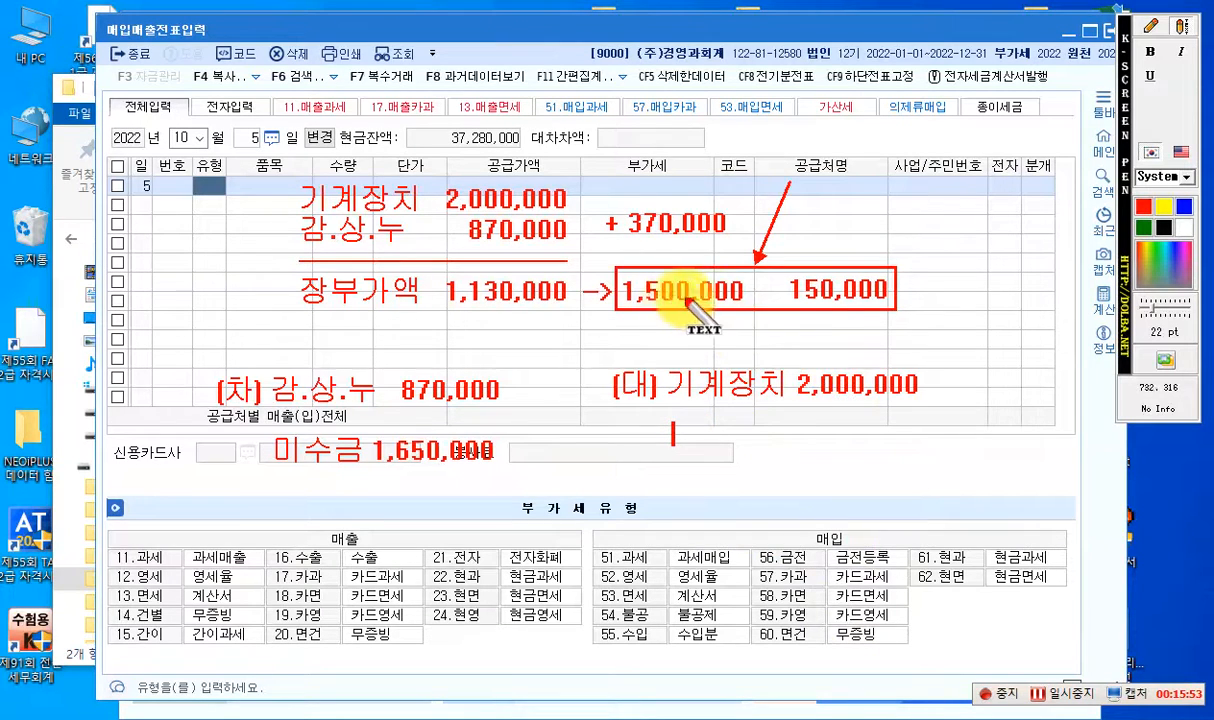
type("부가세")
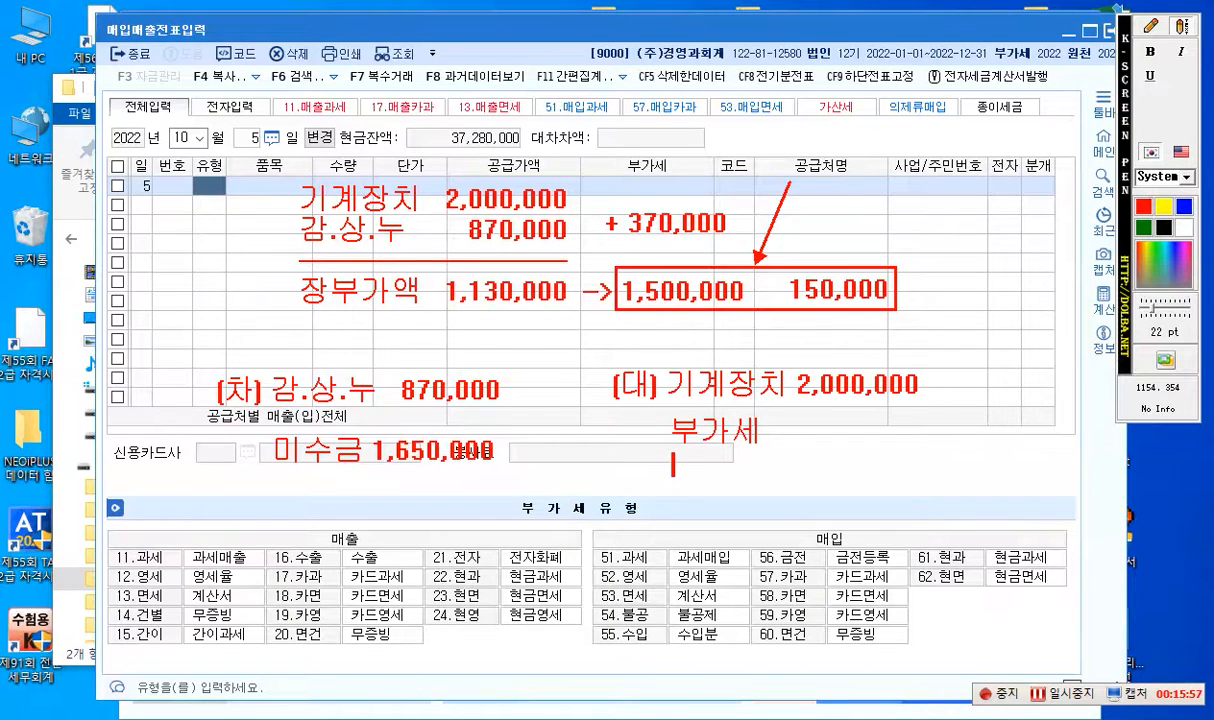
type("이수그")
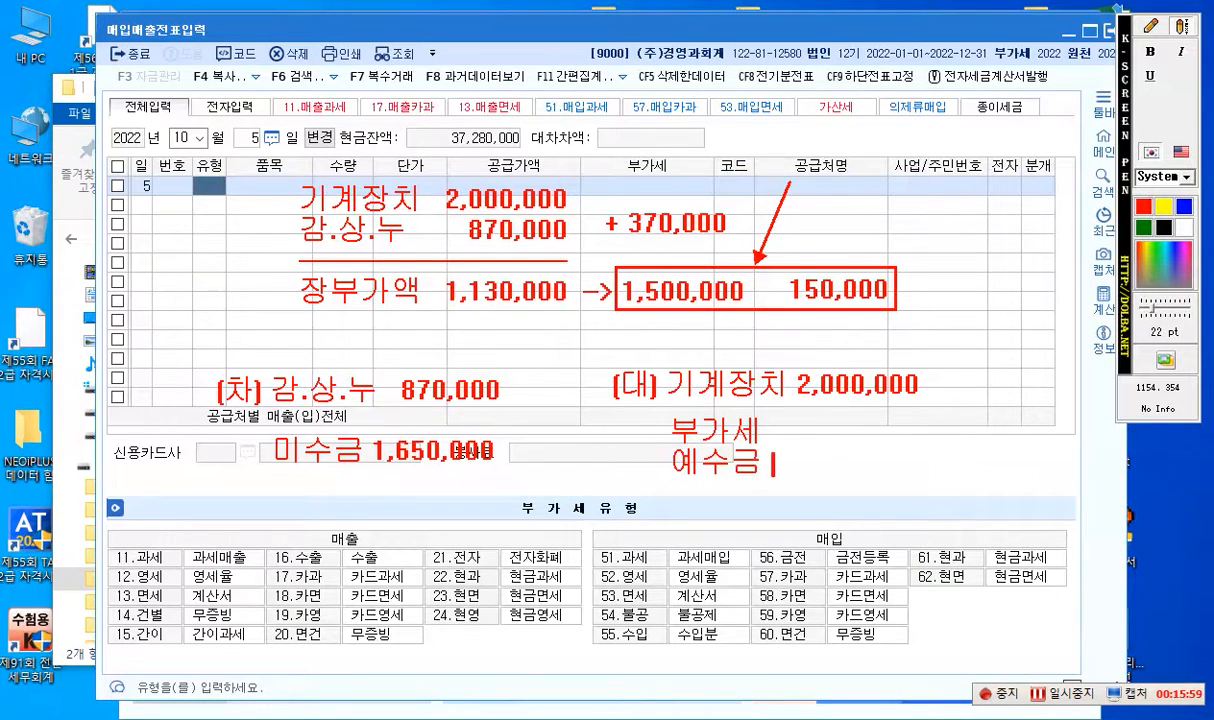
type("150,00")
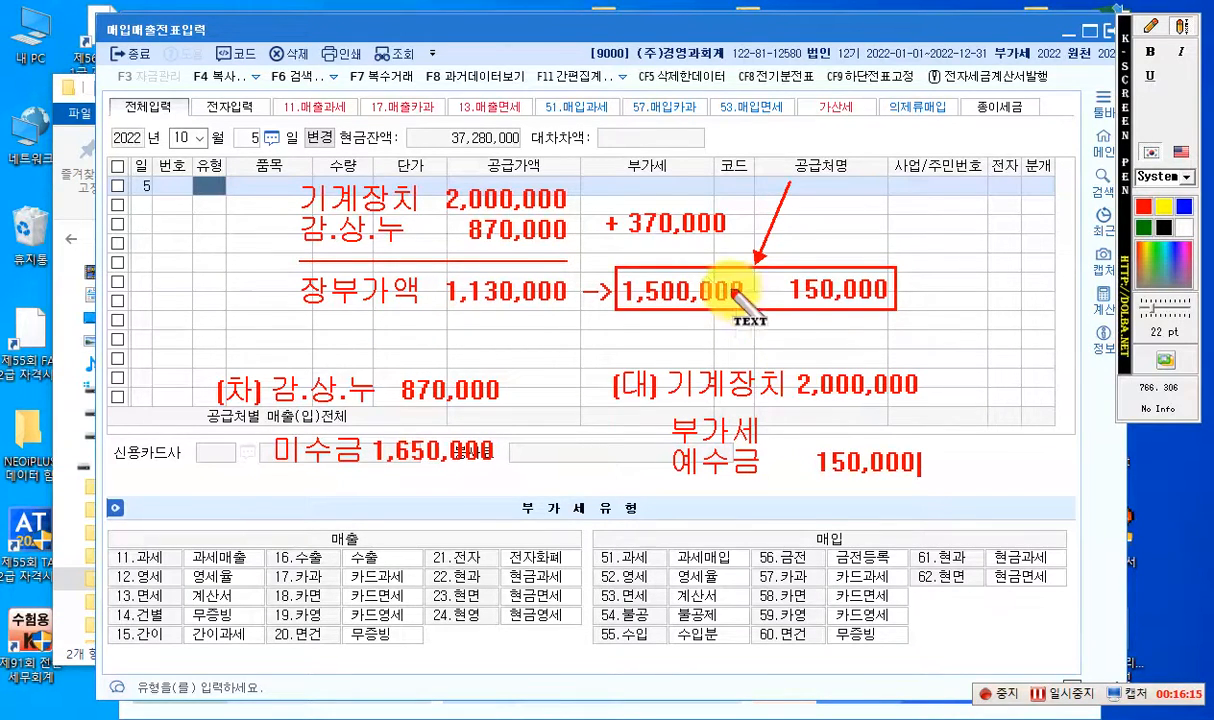
- Draw an empty red rectangle beneath the 부가세 예수금 note
left_click(1150, 26)
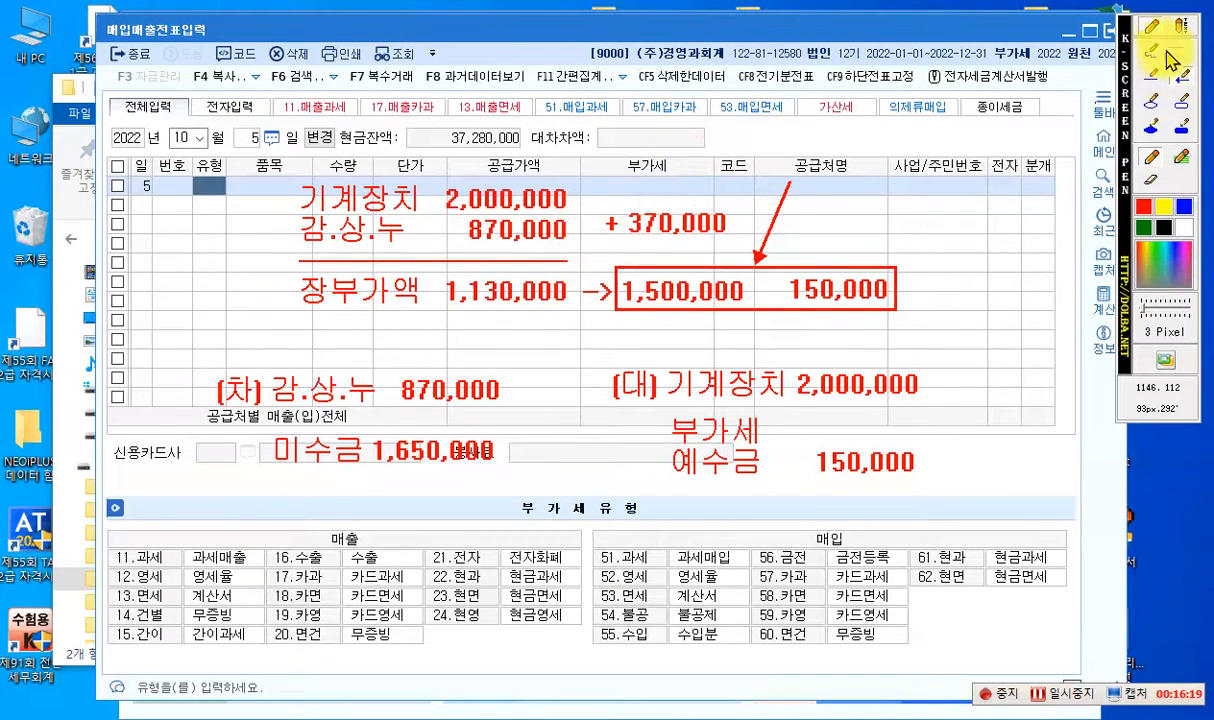
left_click(1178, 101)
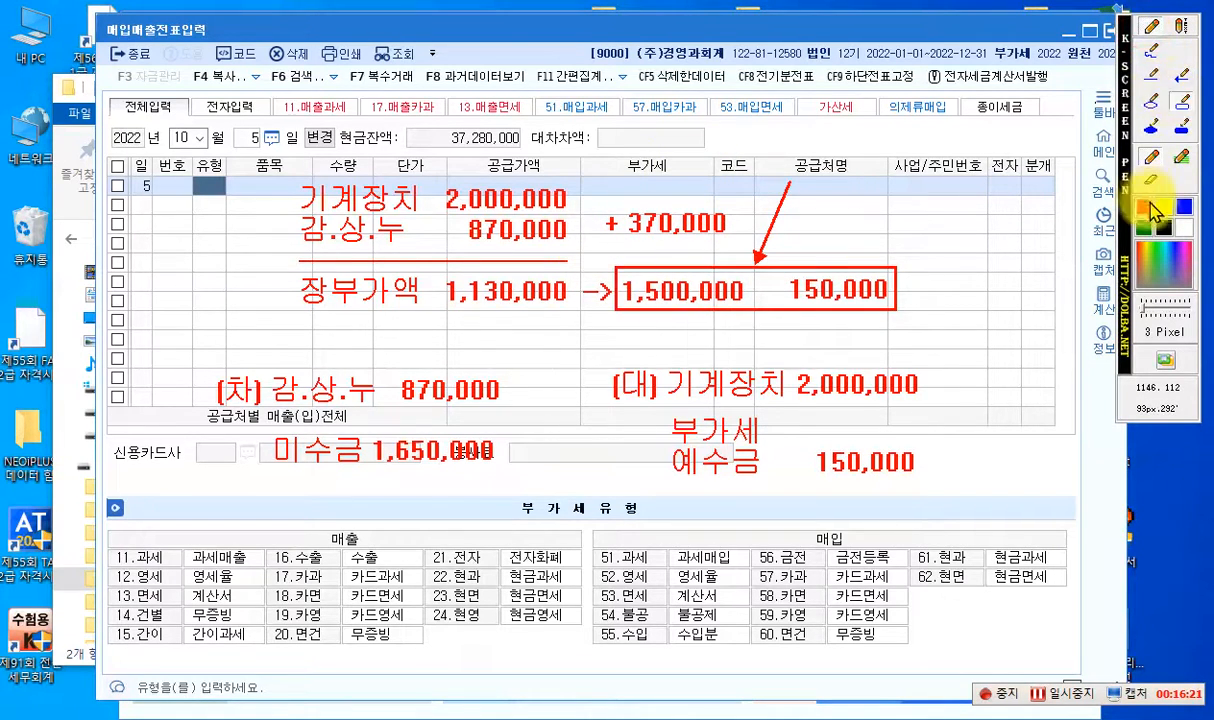
mouse_move(659, 493)
left_mouse_down()
mouse_move(840, 528)
mouse_move(957, 645)
mouse_move(960, 556)
left_mouse_up()
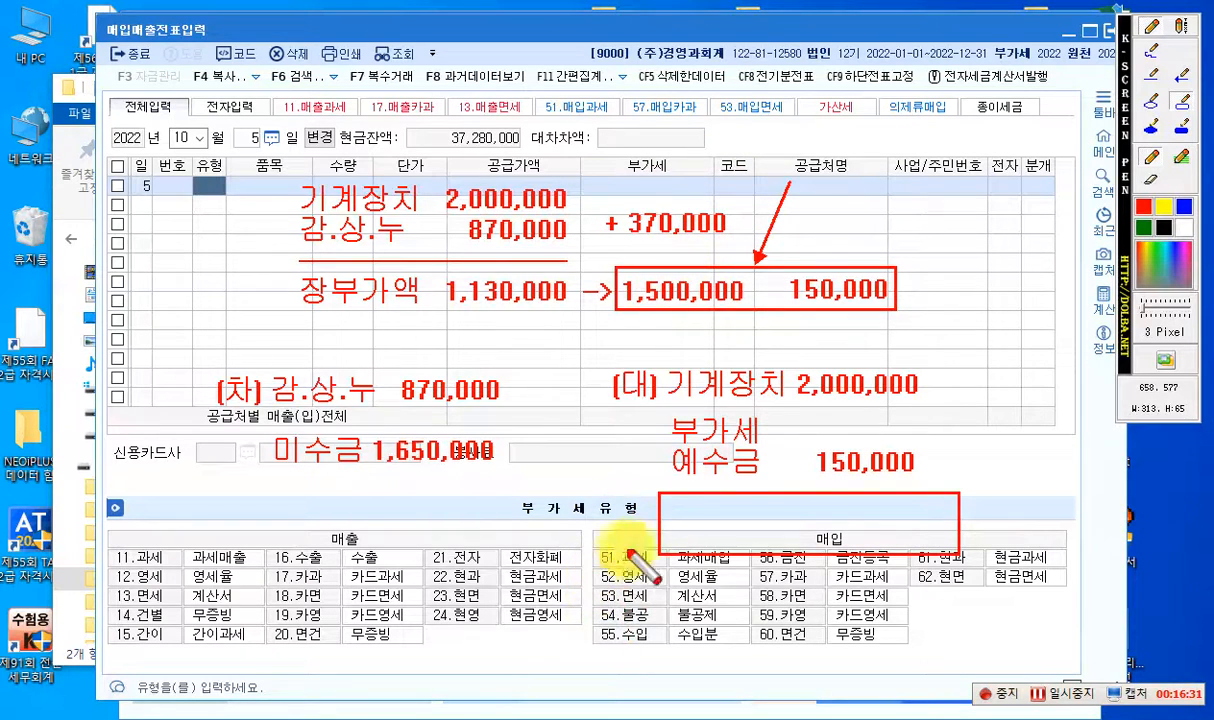
- Write "유.처.이 370,000" in blue inside the empty red rectangle
left_click(1183, 28)
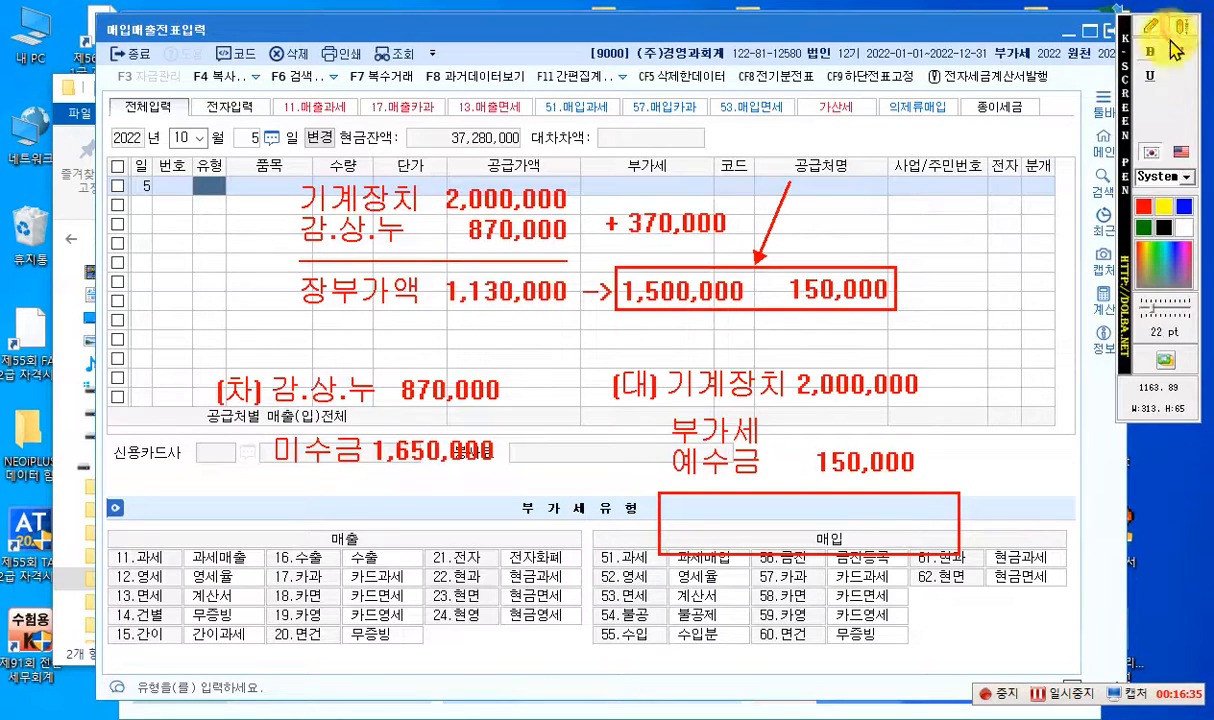
left_click(684, 521)
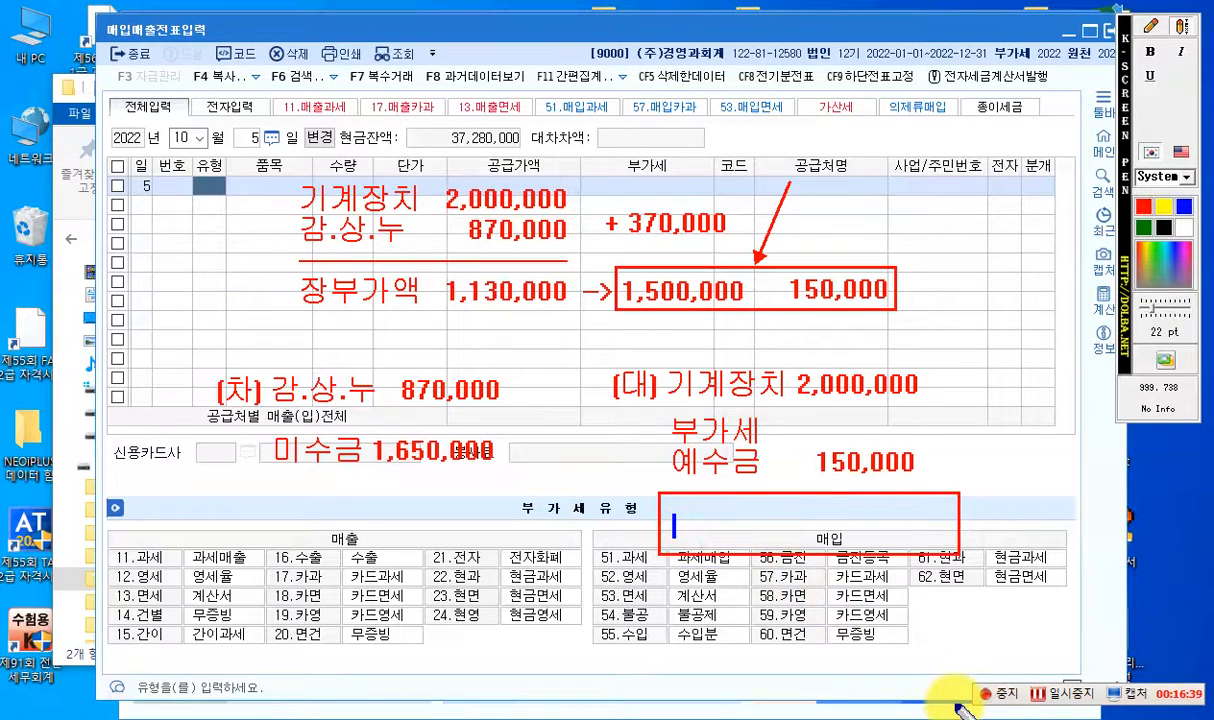
type("유.ㅊㅓ.")
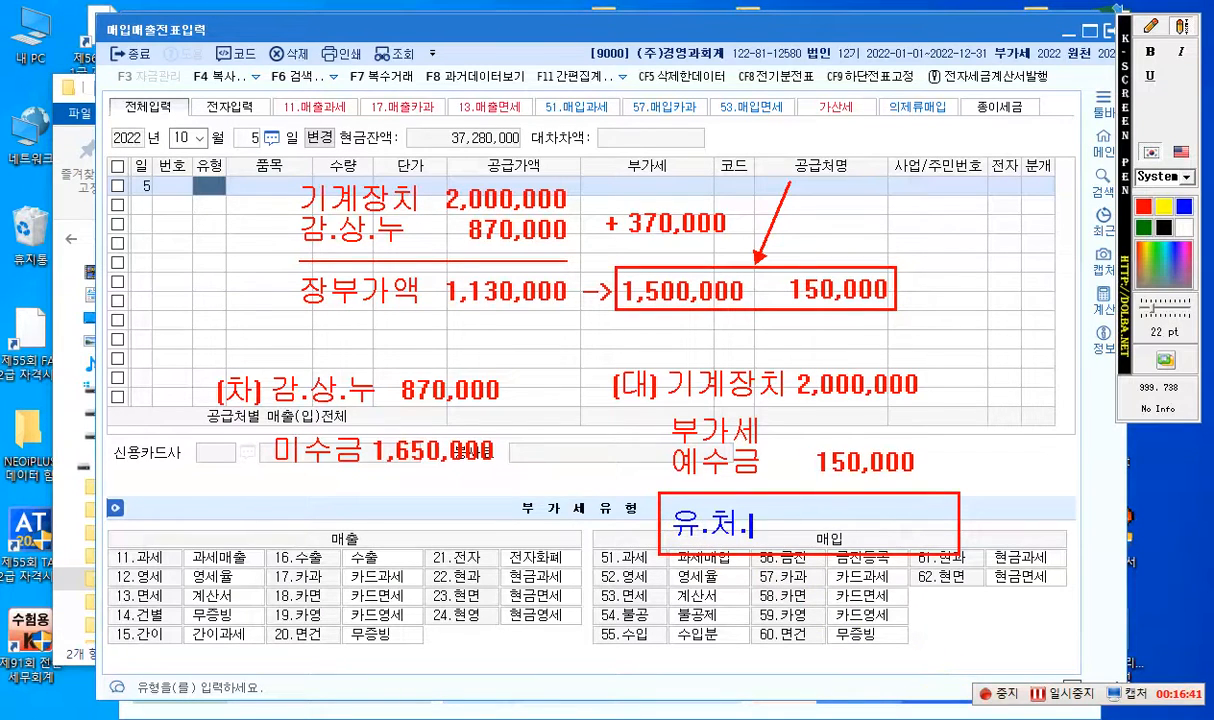
type("이    370,00")
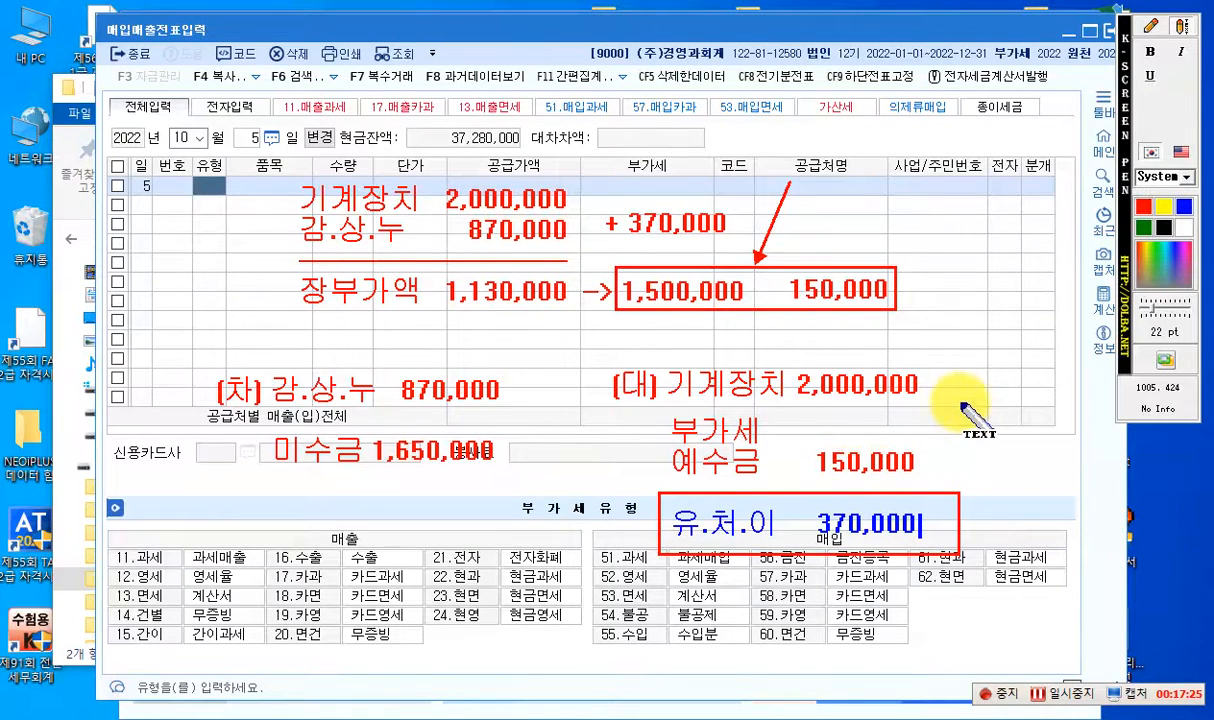
- Clear all on-screen annotations and set the October 5 voucher's 유형 to 11 (과세)
key("Escape")
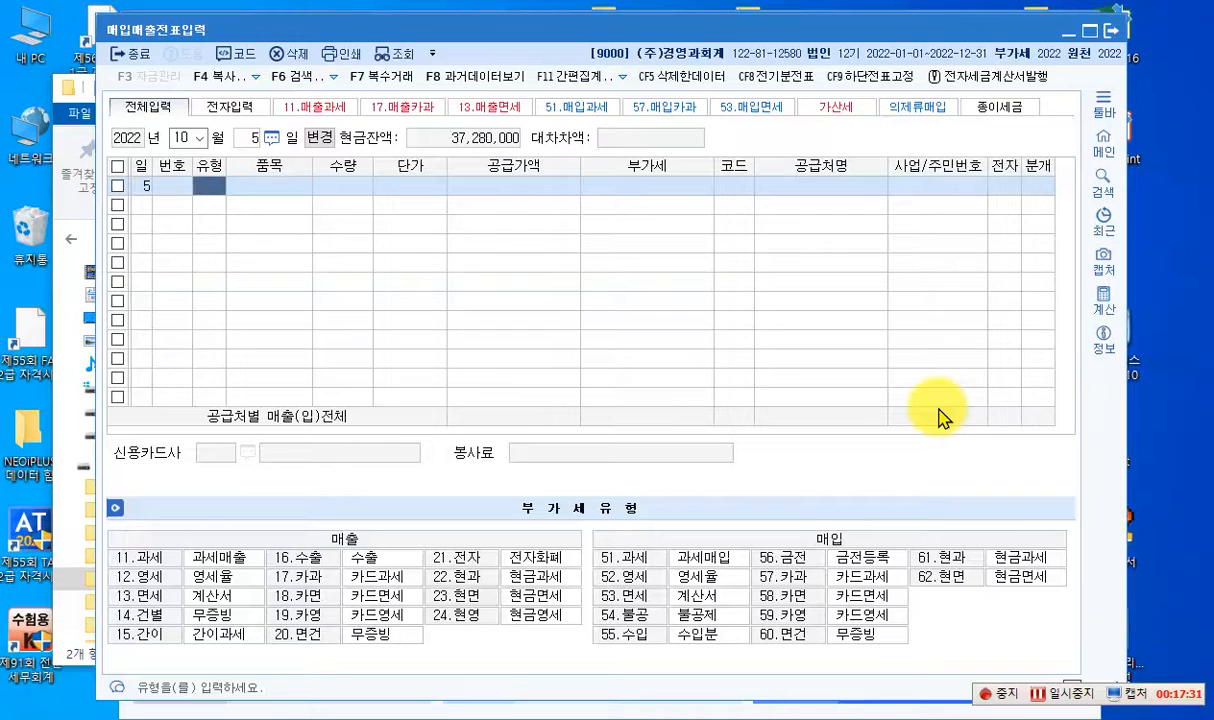
type("11")
key("Return")
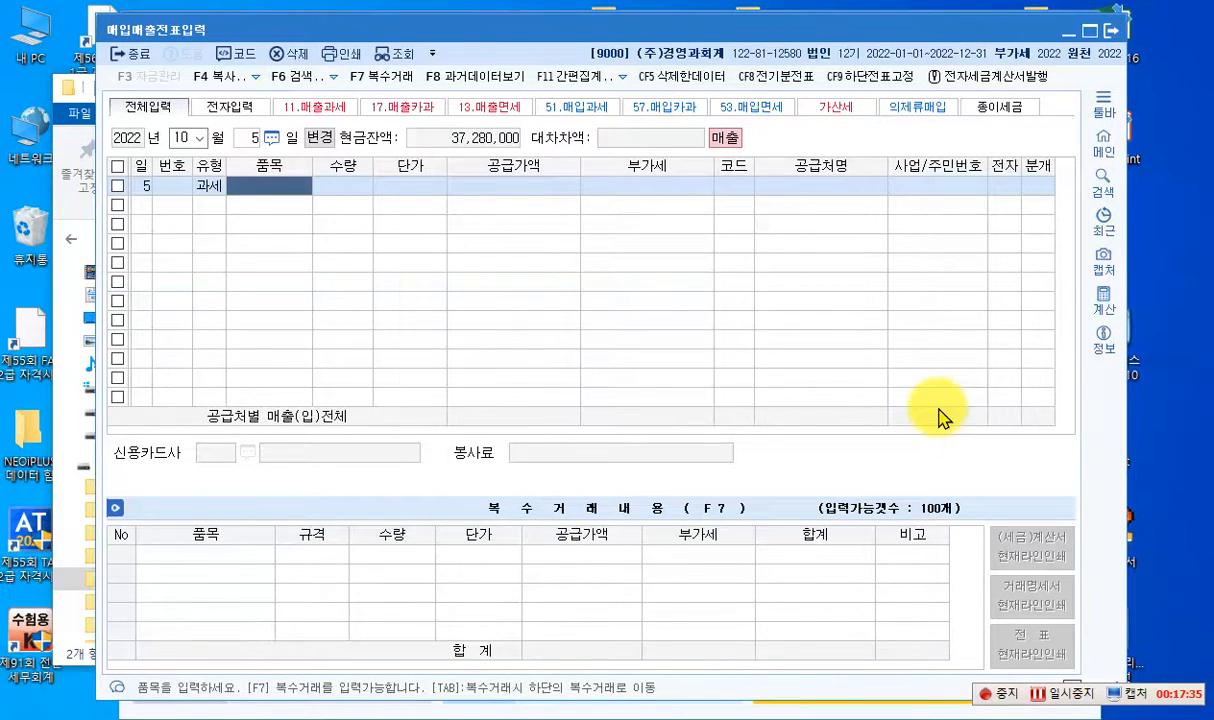
- Enter 기계장치 as the October 5 voucher's 품목 with a 공급가액 of 1,500,000 and 부가세 of 150,000
type("기계장치")
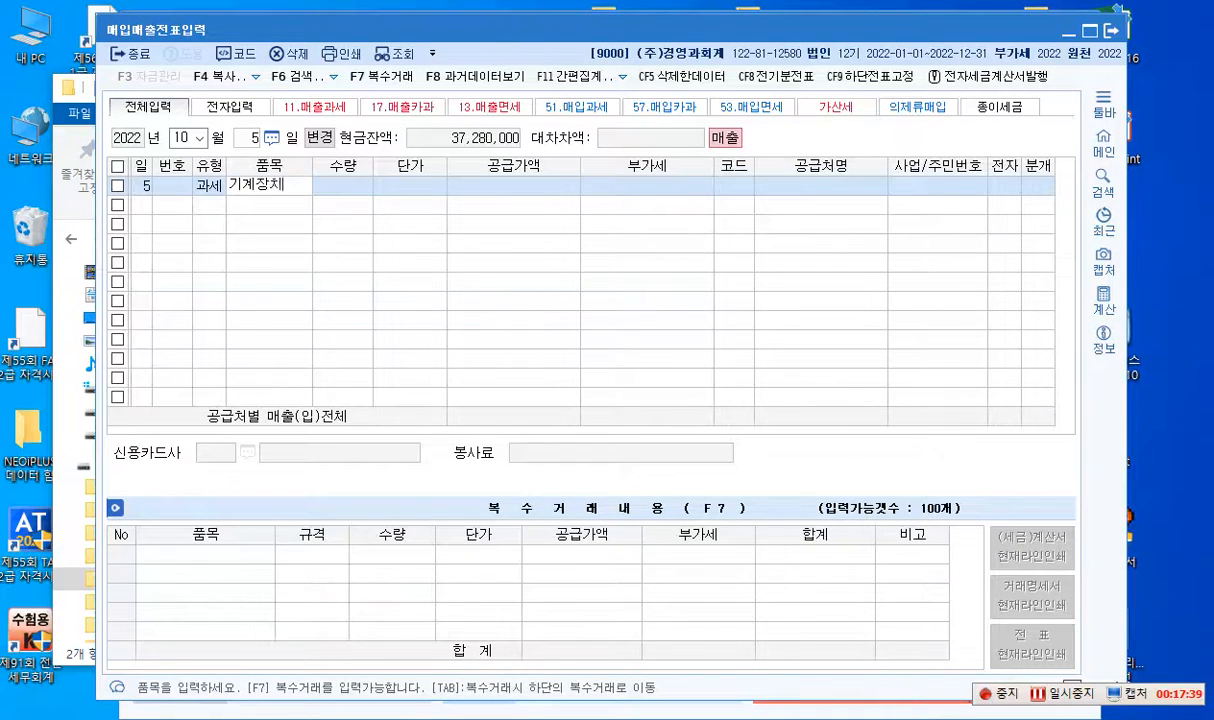
key("Return")
key("Return")
key("Return")
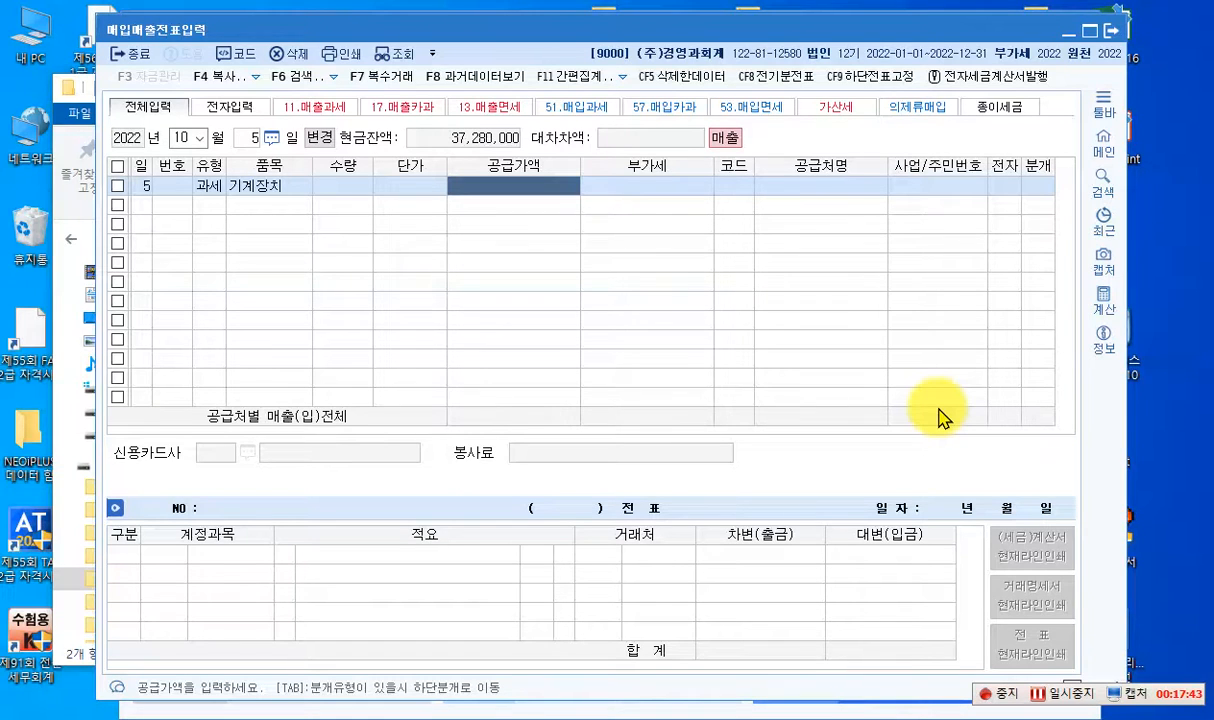
type("1500000")
key("Return")
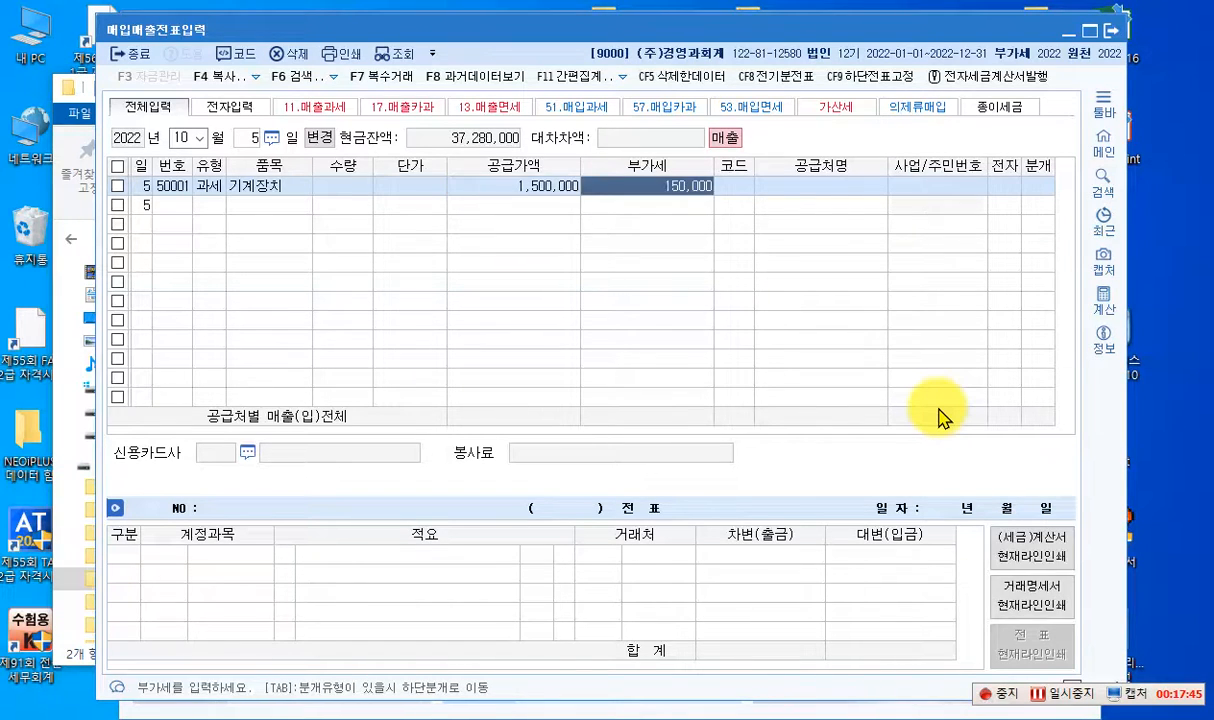
key("Return")
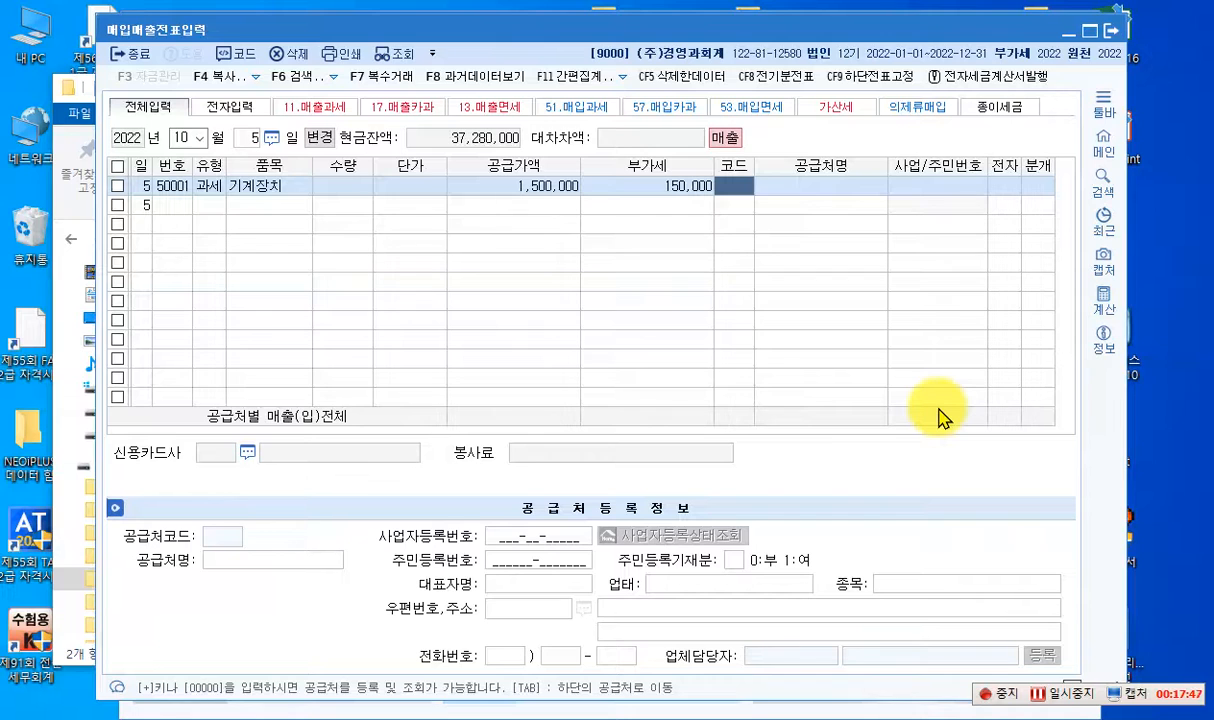
- Look up 제일 to set (주)제일산업 as the voucher's 공급처 and mark 전자 as 여
type("제일")
key("Return")
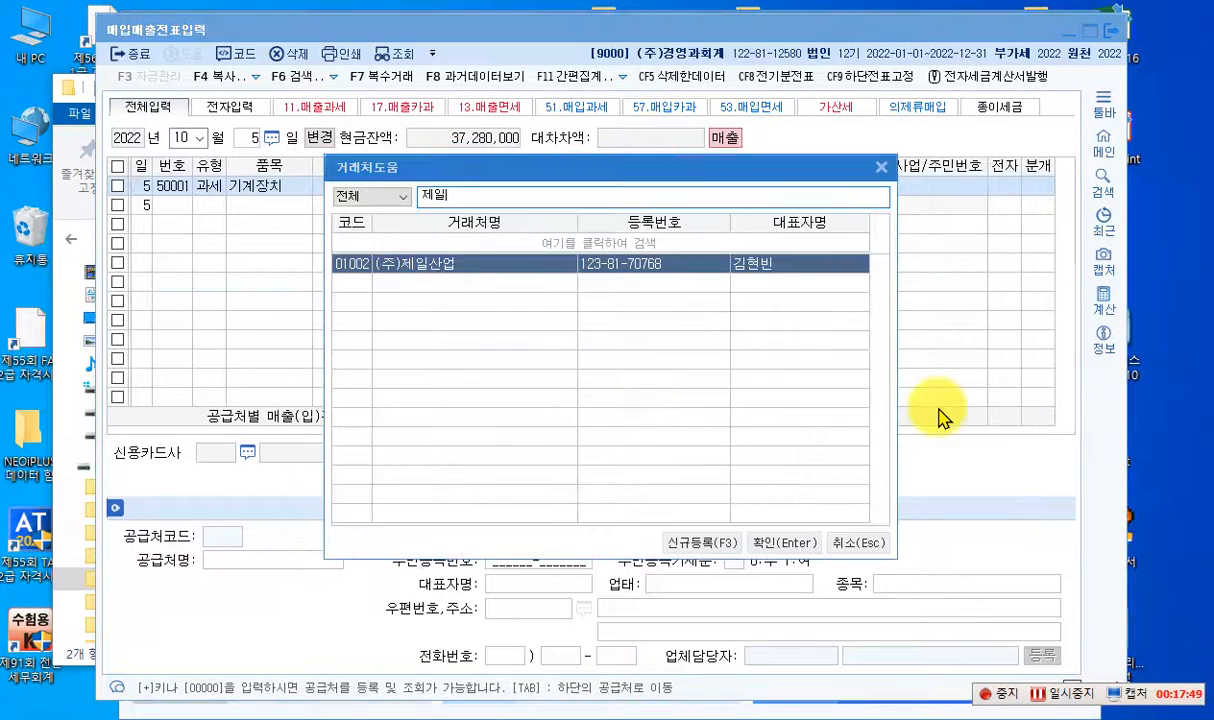
key("Return")
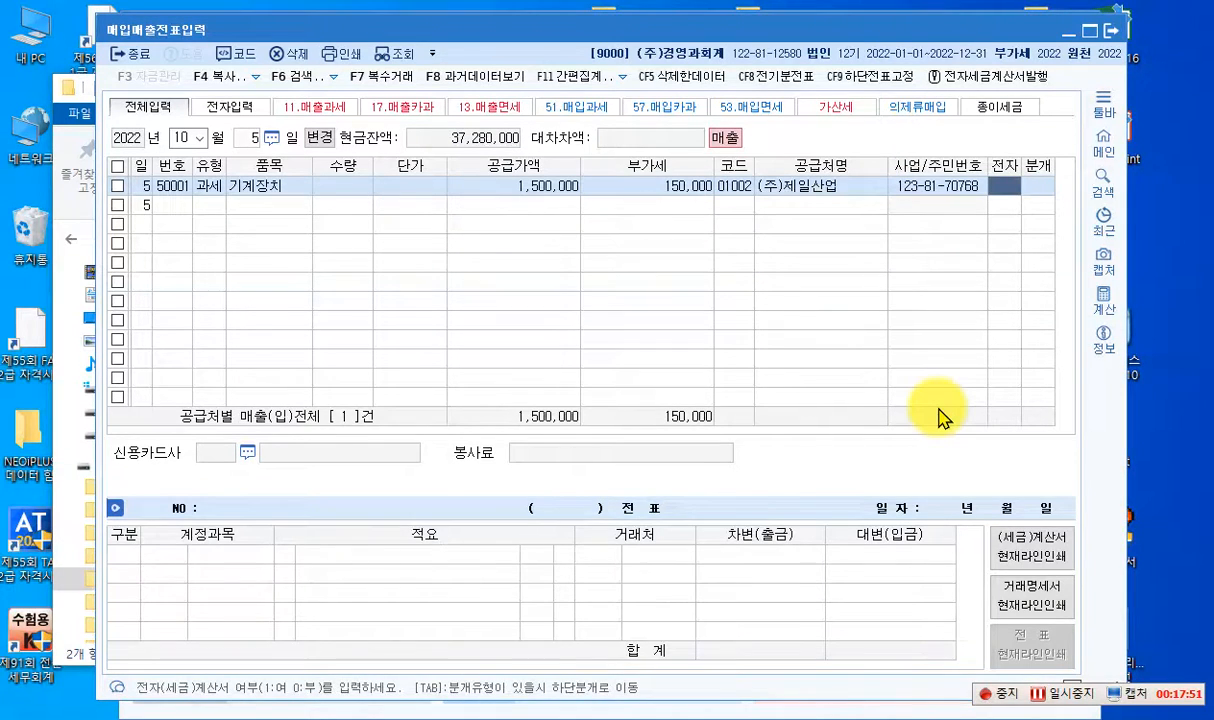
type("1")
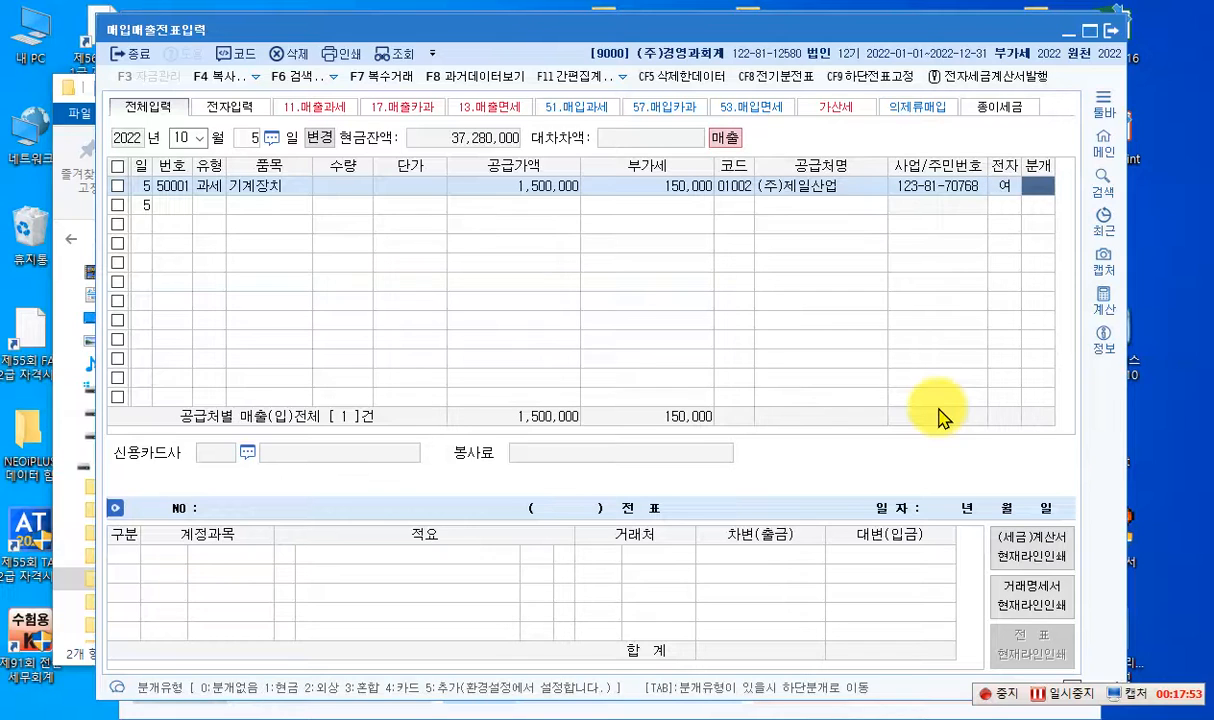
type("4")
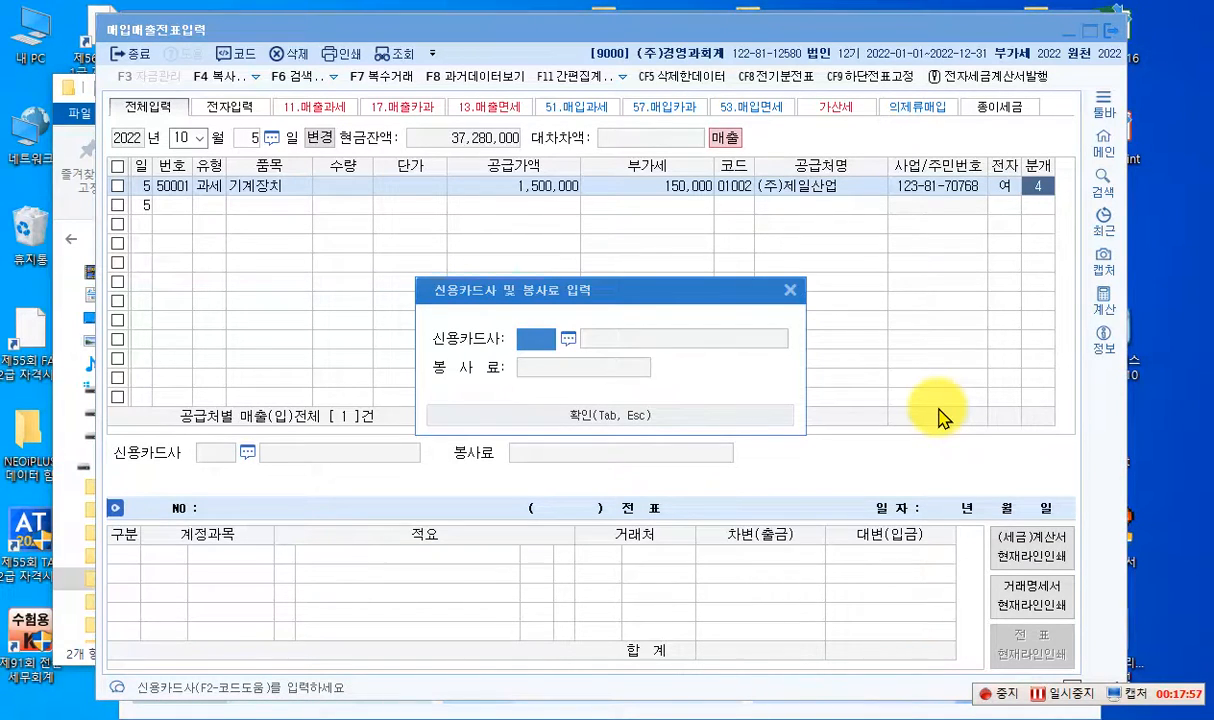
- Set the 기계장치 voucher's 분개 type to 3 (혼합) and go to its 상품매출 journal line
key("Escape")
left_click(1037, 187)
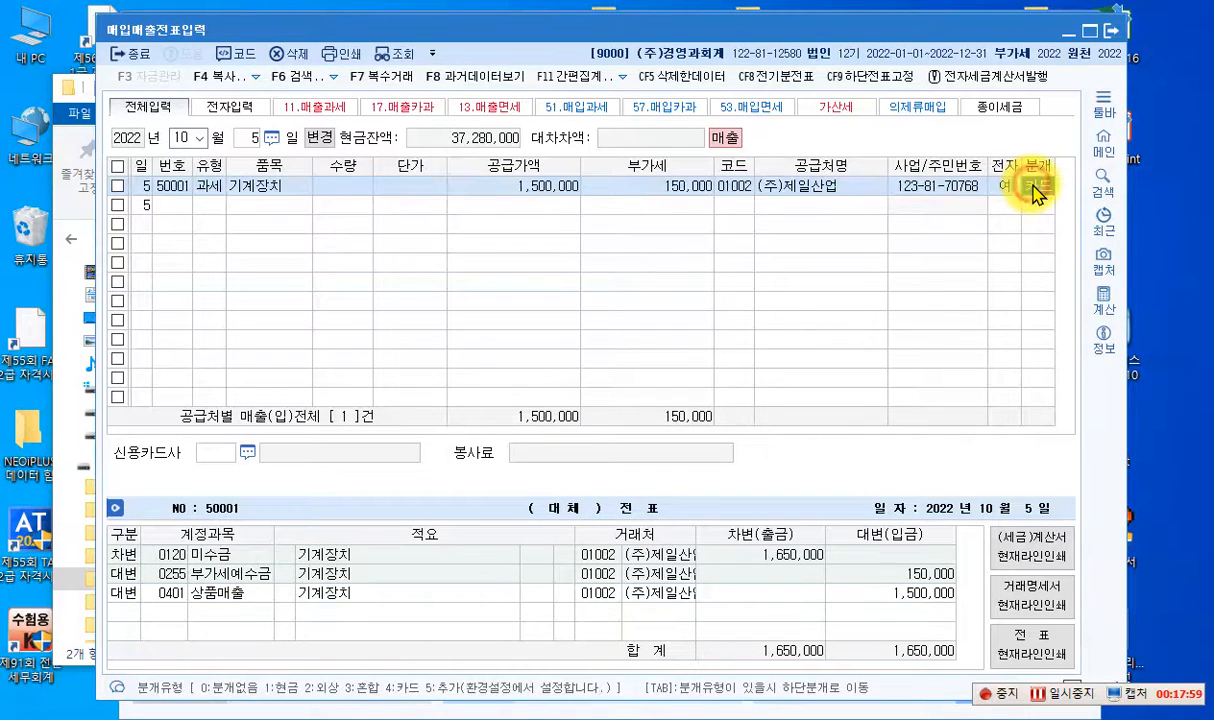
type("3")
key("Return")
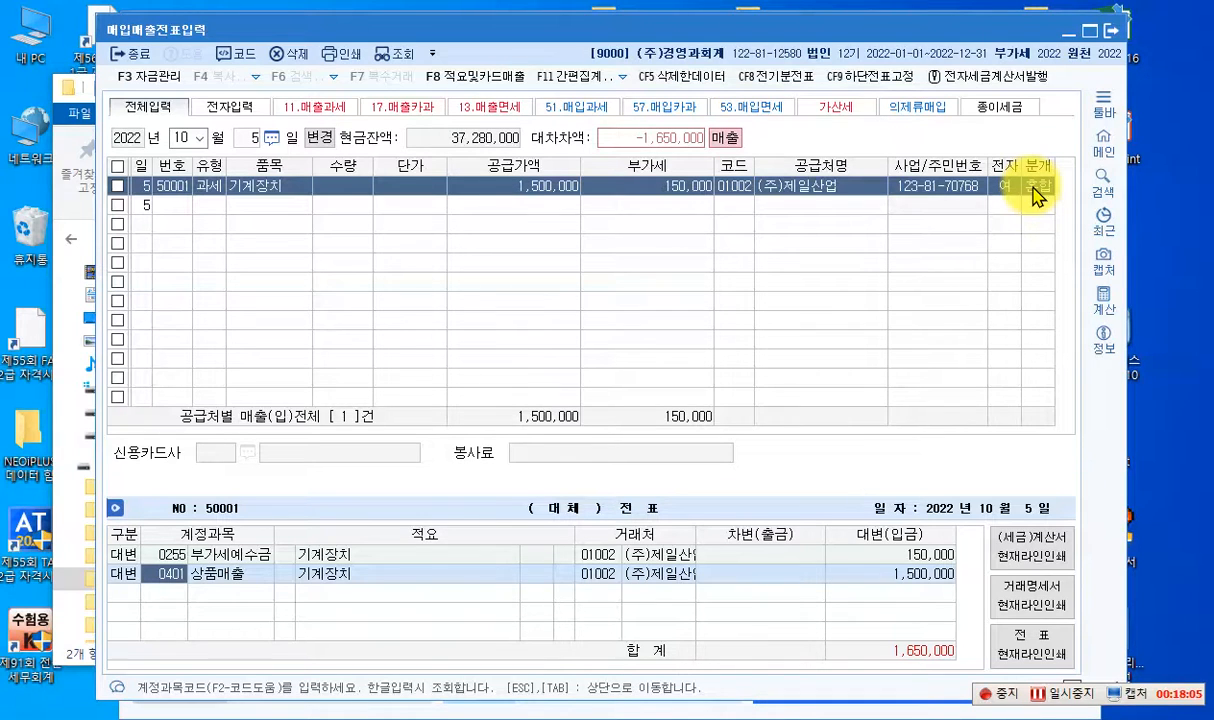
- Change the 상품매출 credit line to account 0206 기계장치 with an amount of 2,000,000
type("206")
key("Return")
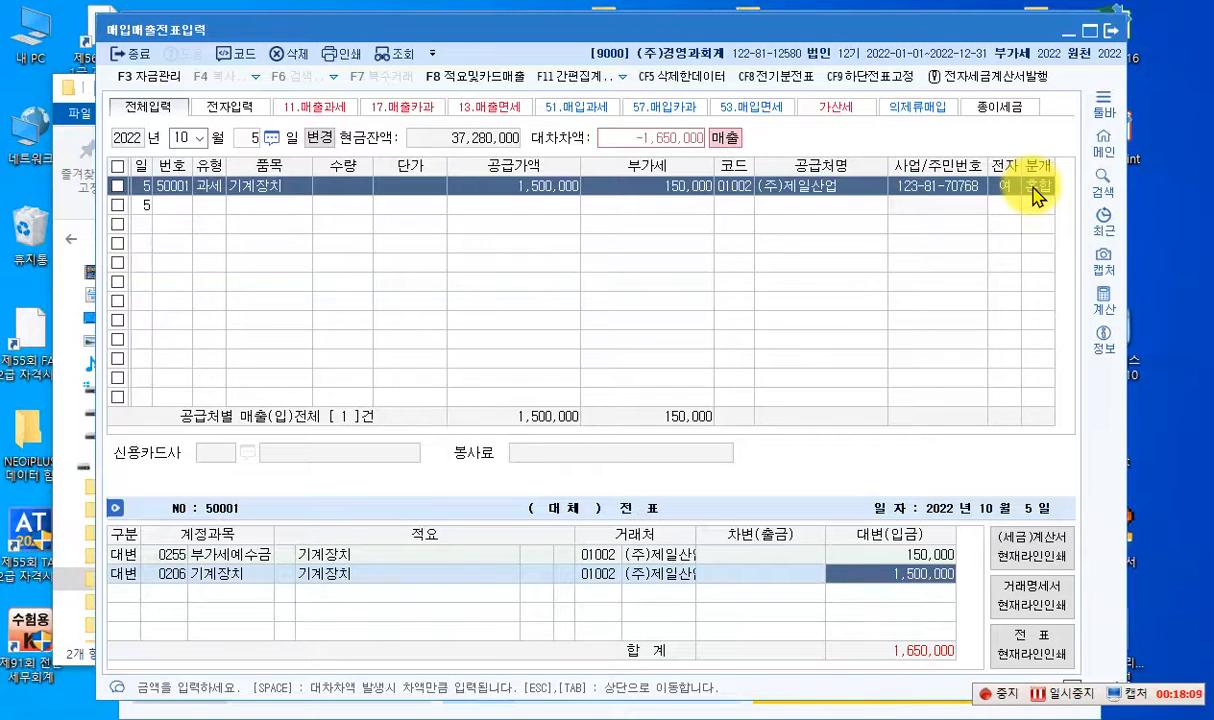
type("2000000")
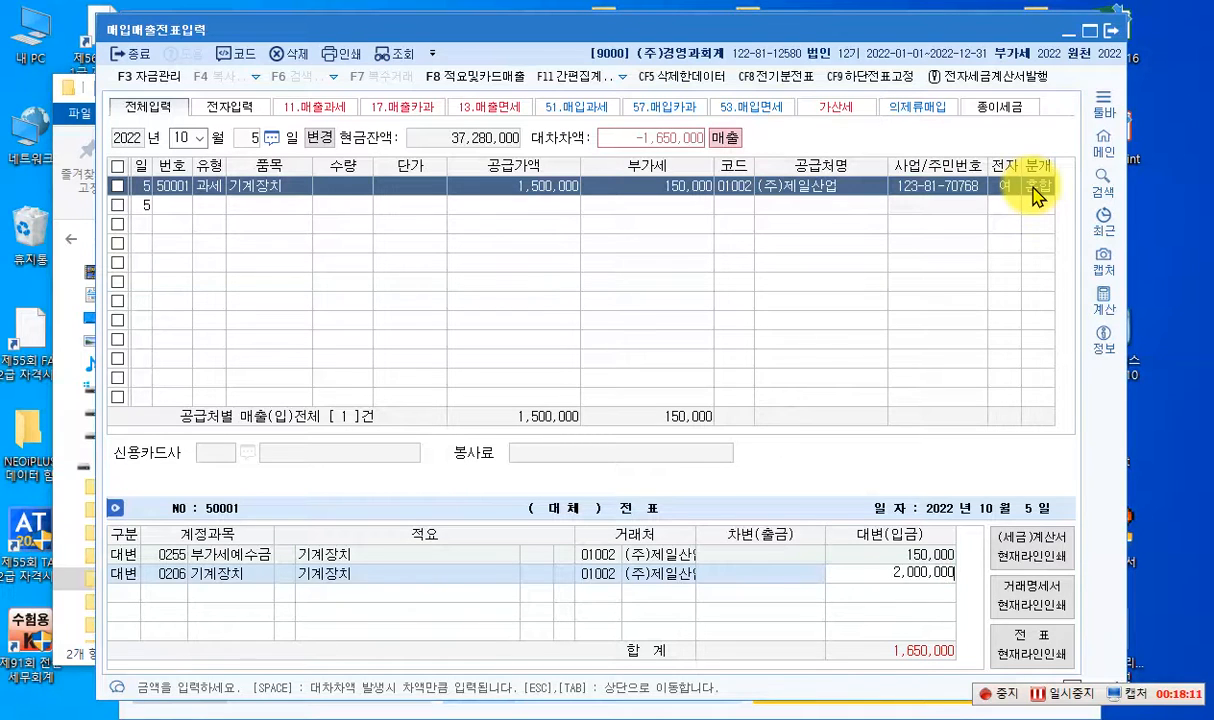
key("Return")
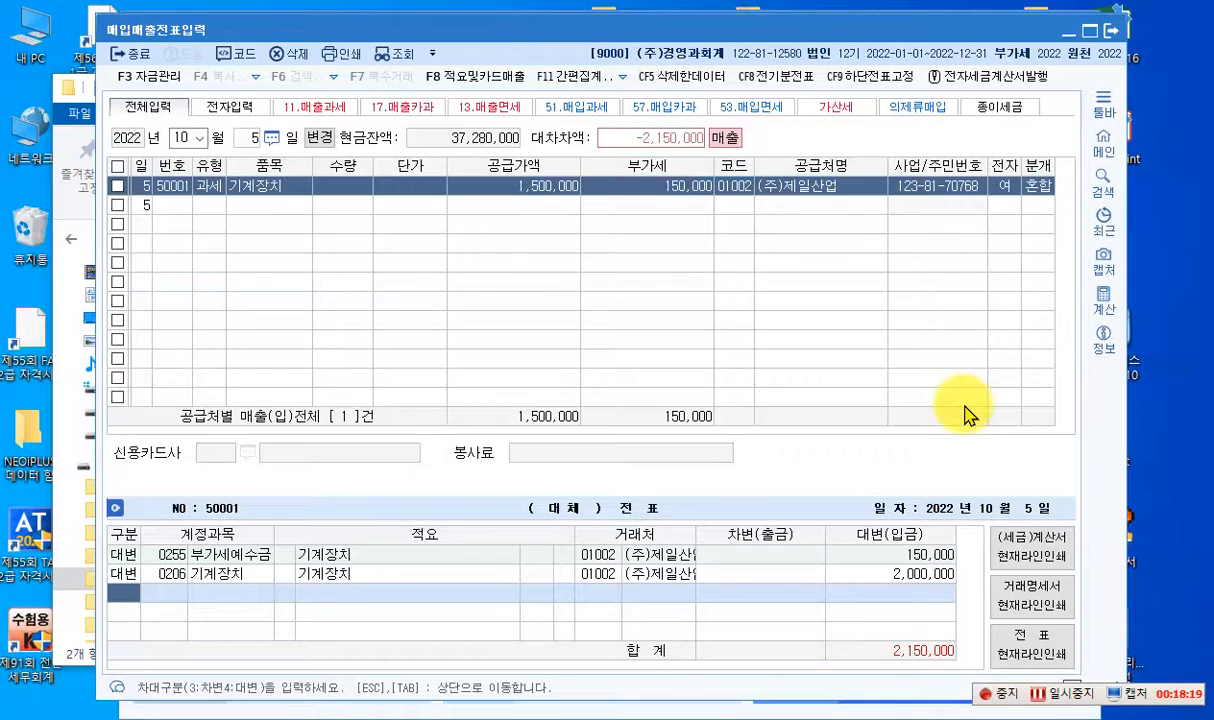
- Add a debit line for account 0207 감가상각누계액 with an amount of 870,000
type("32")
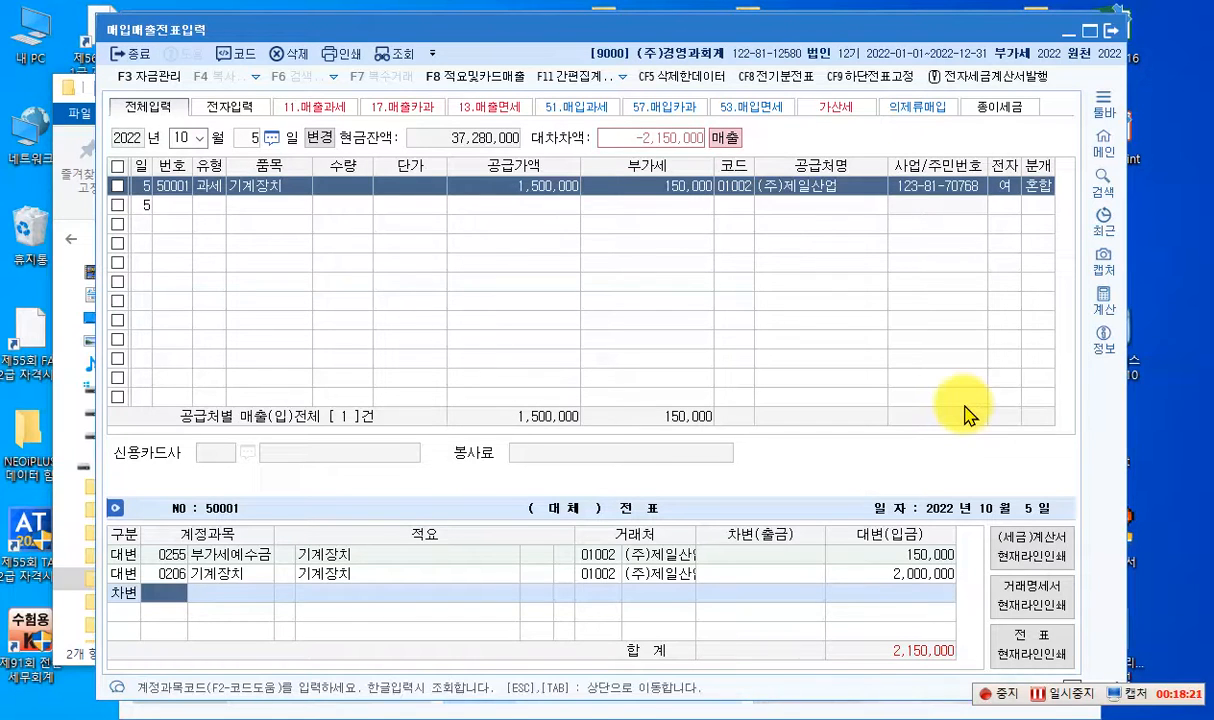
type("07")
key("Return")
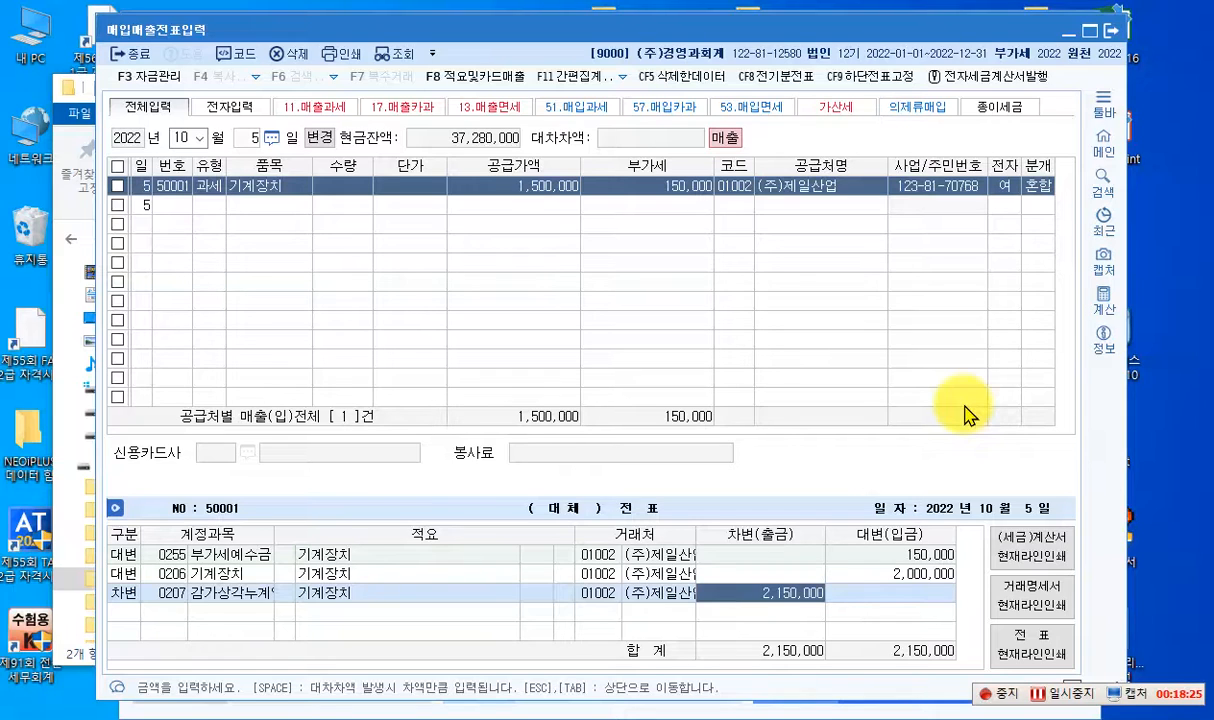
type("870000")
key("Return")
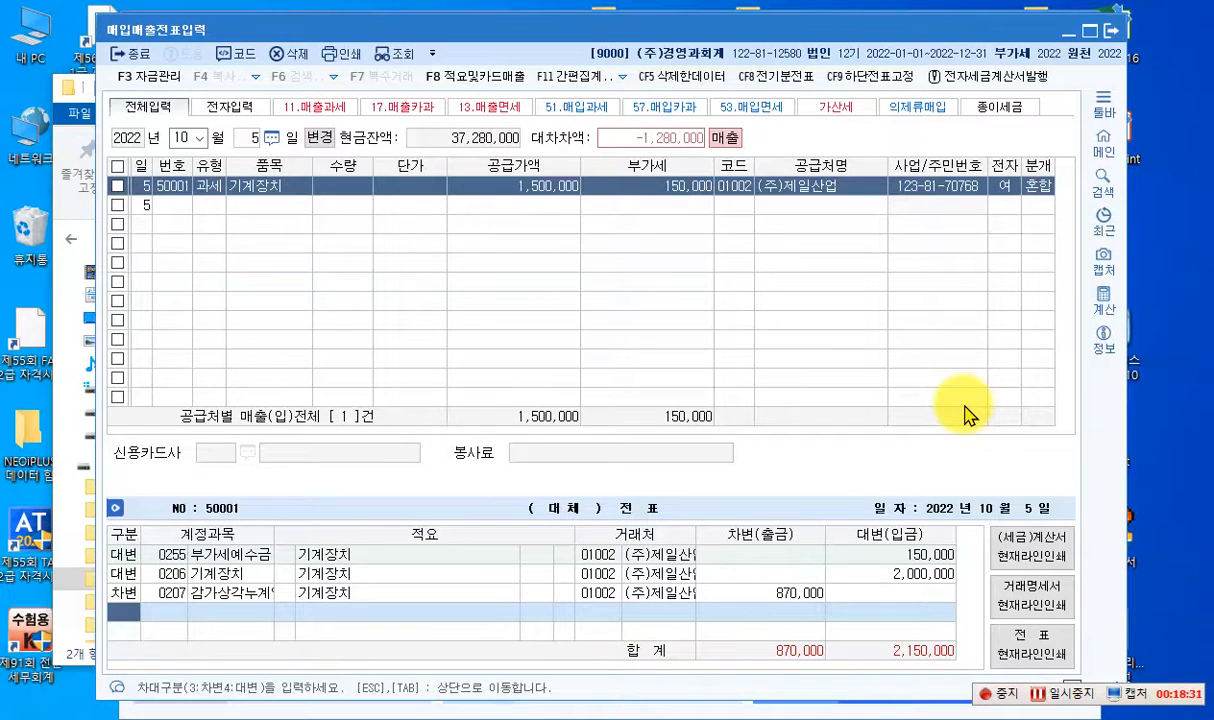
- Add a debit line for account 0101 현금 with an amount of 1,650,000
type("3101")
key("Return")
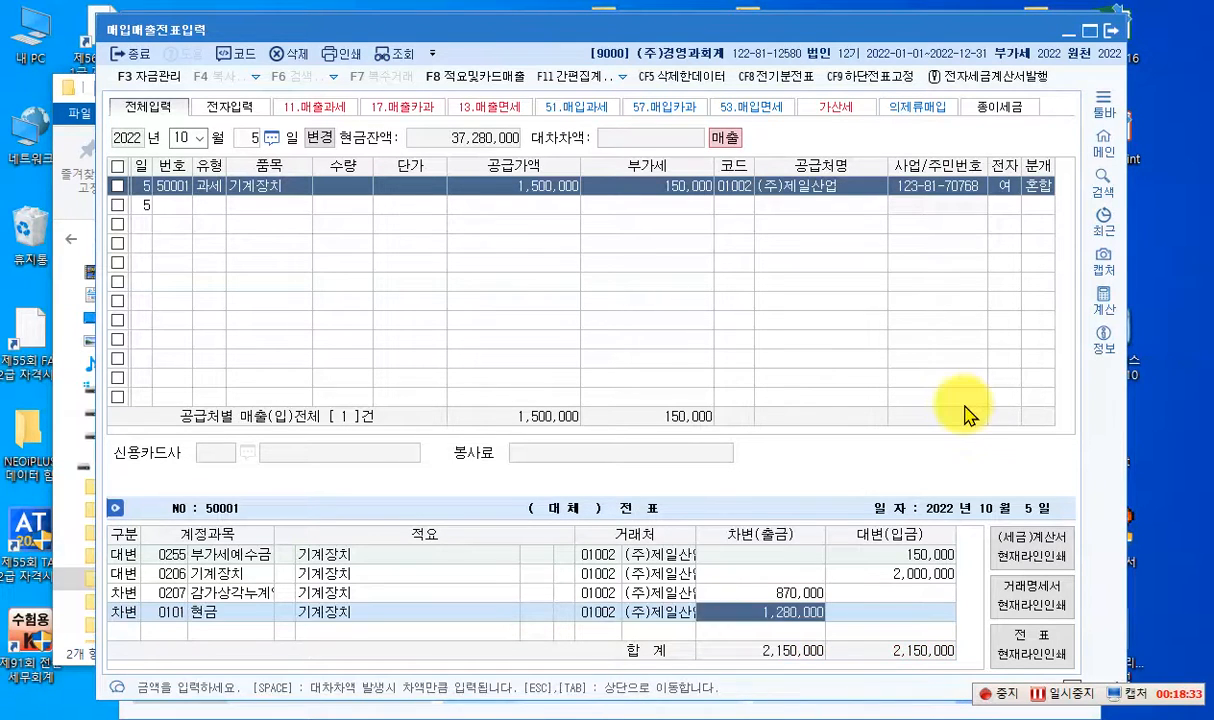
type("1,650")
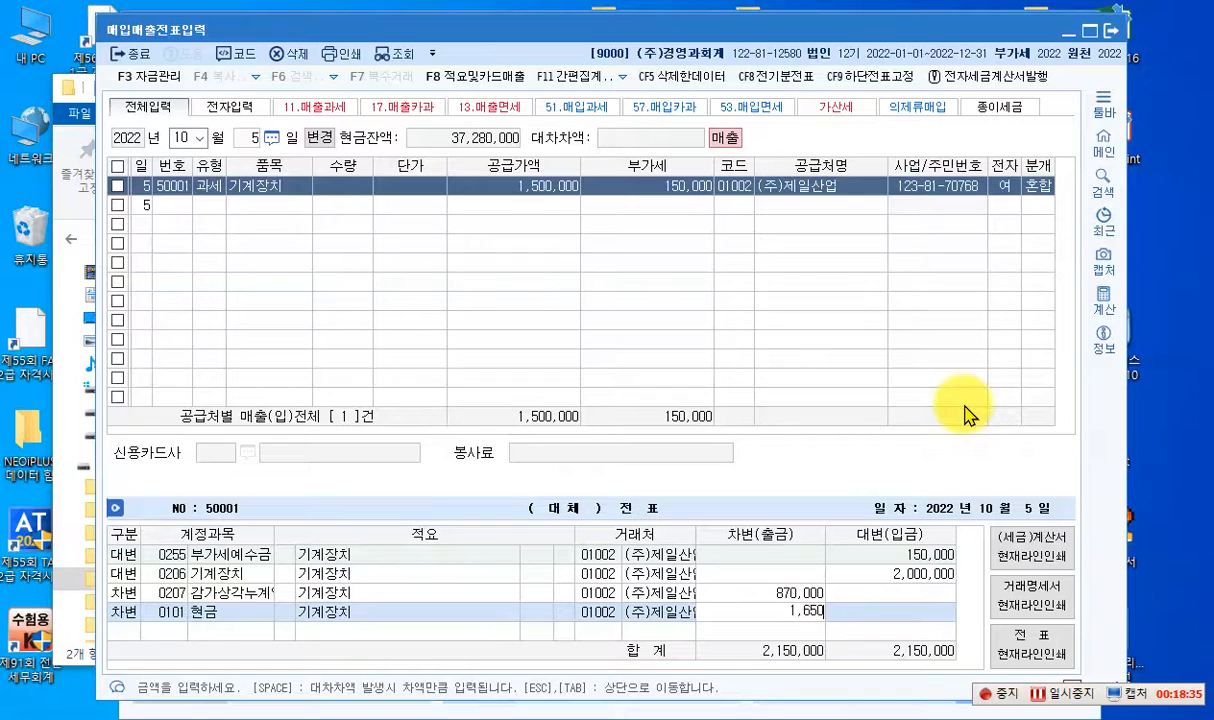
type(",000")
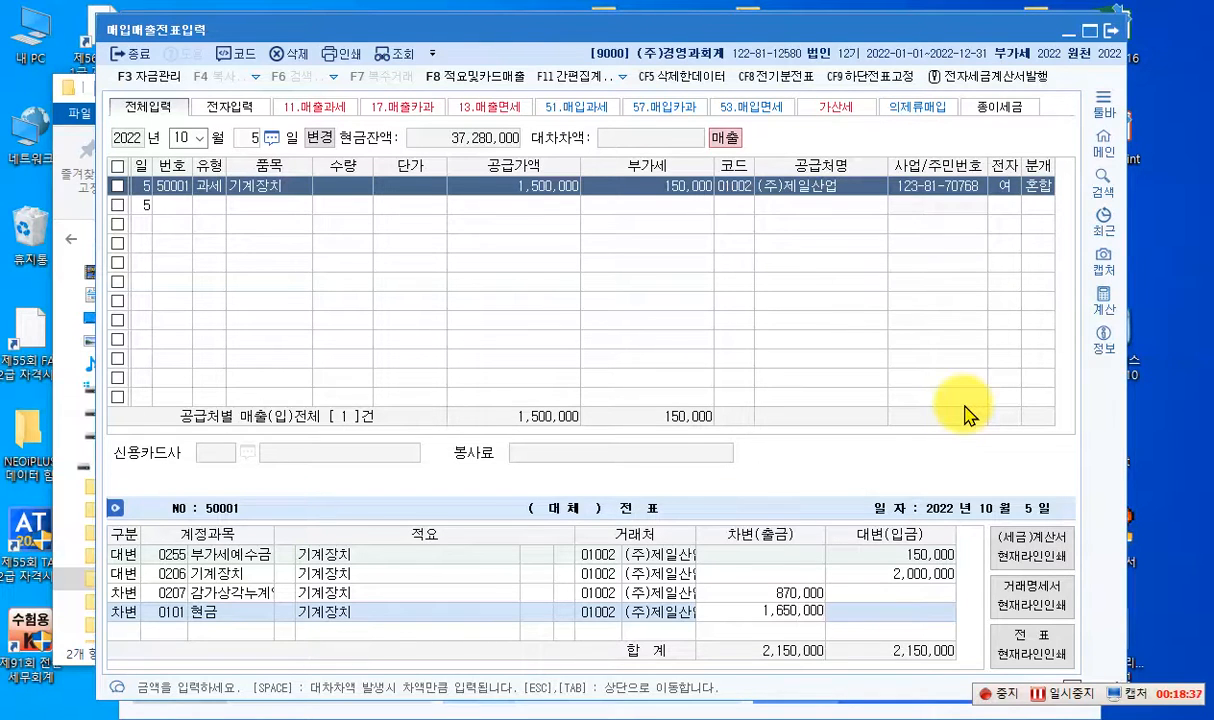
key("Return")
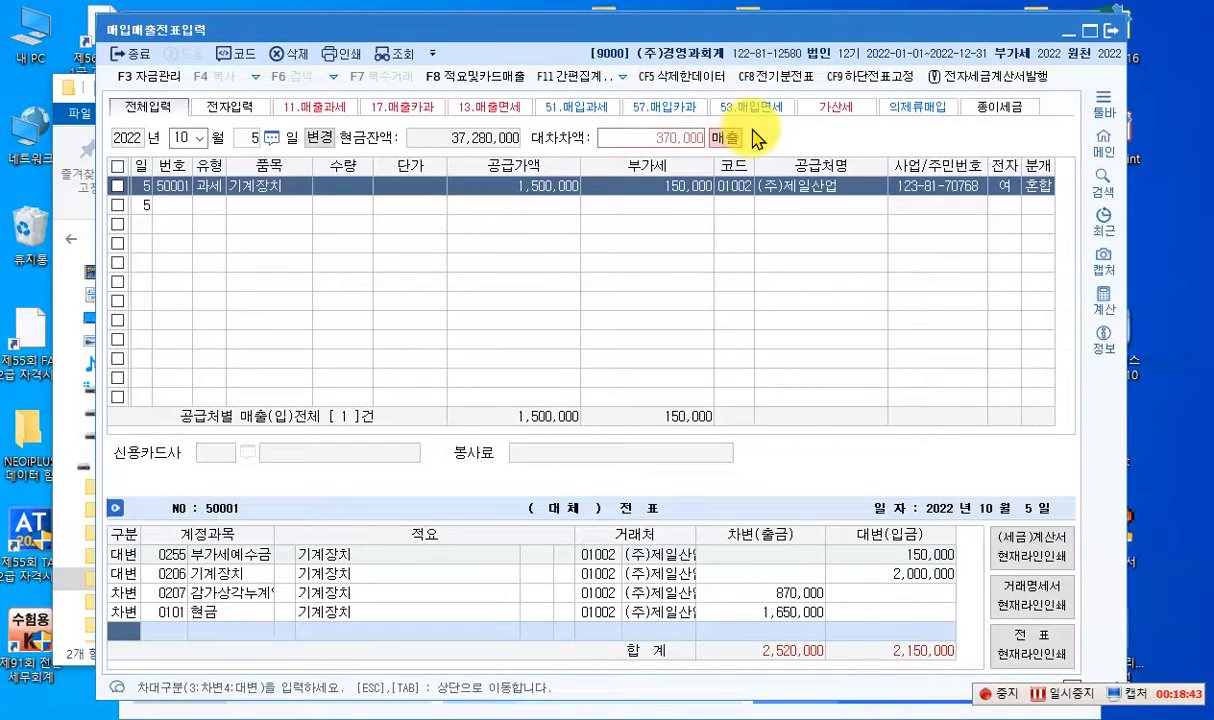
- Add a credit line for account 0914 유형자산처분이익 with the remaining difference of 370,000
type("4")
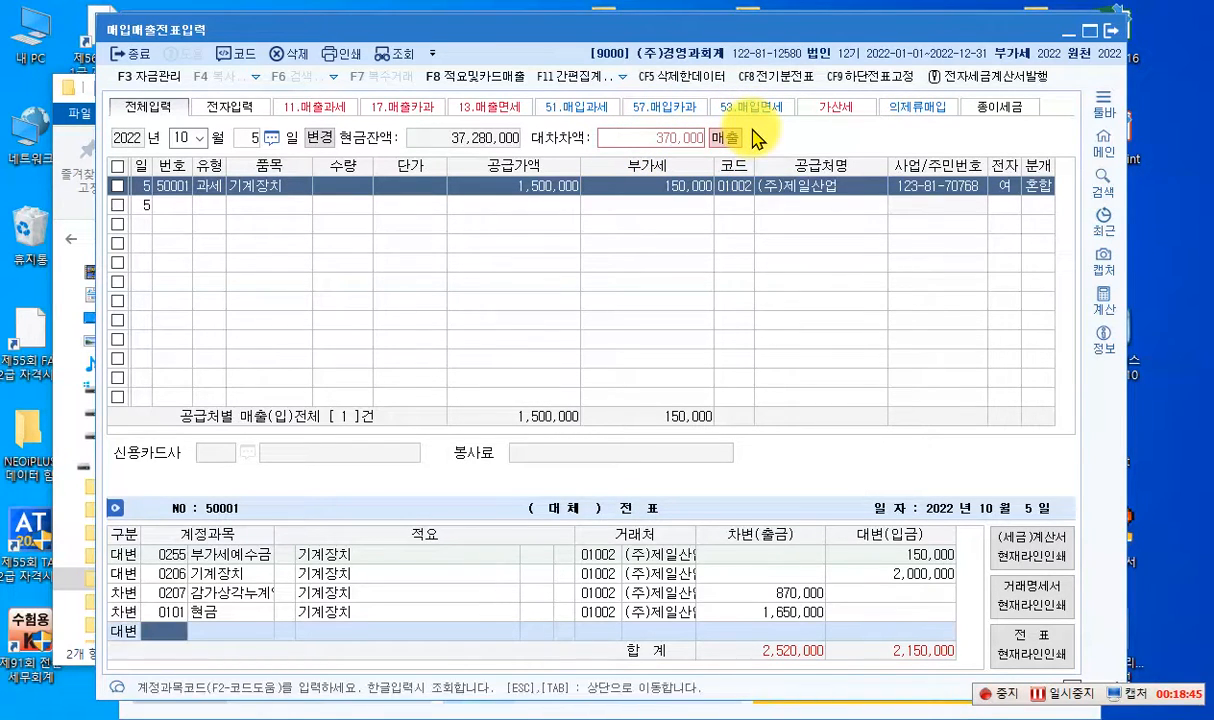
type("유형자")
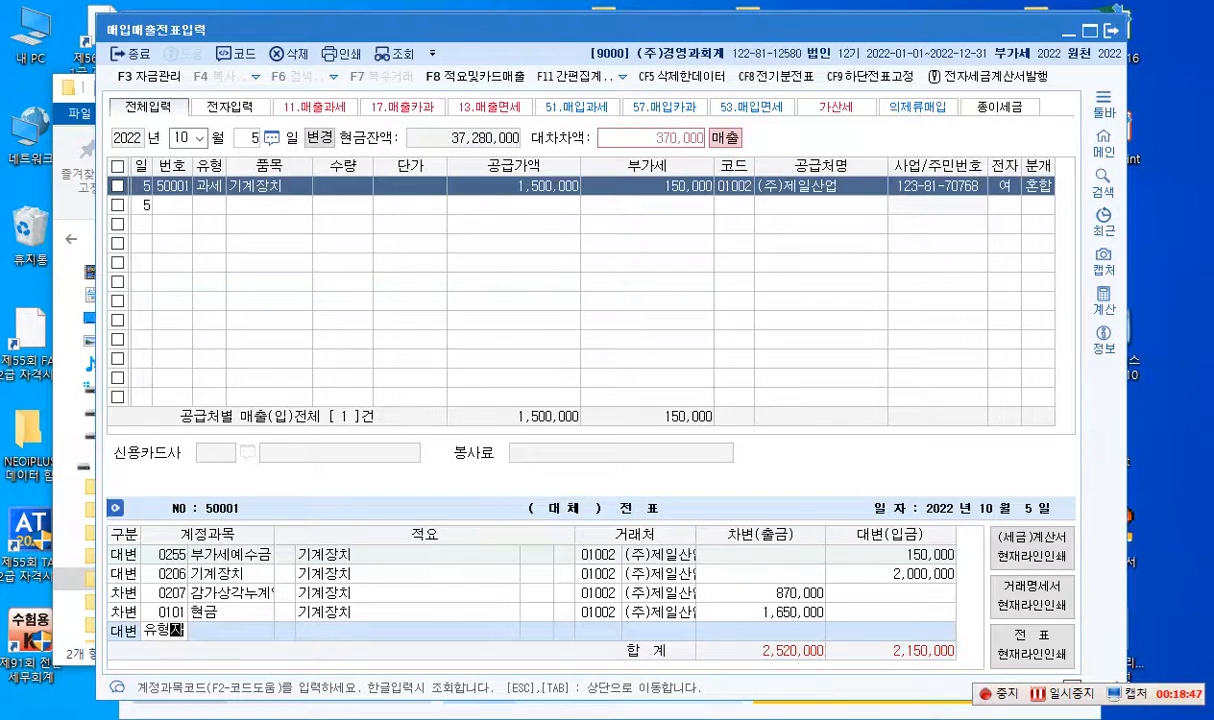
key("Return")
type("ㄴ처")
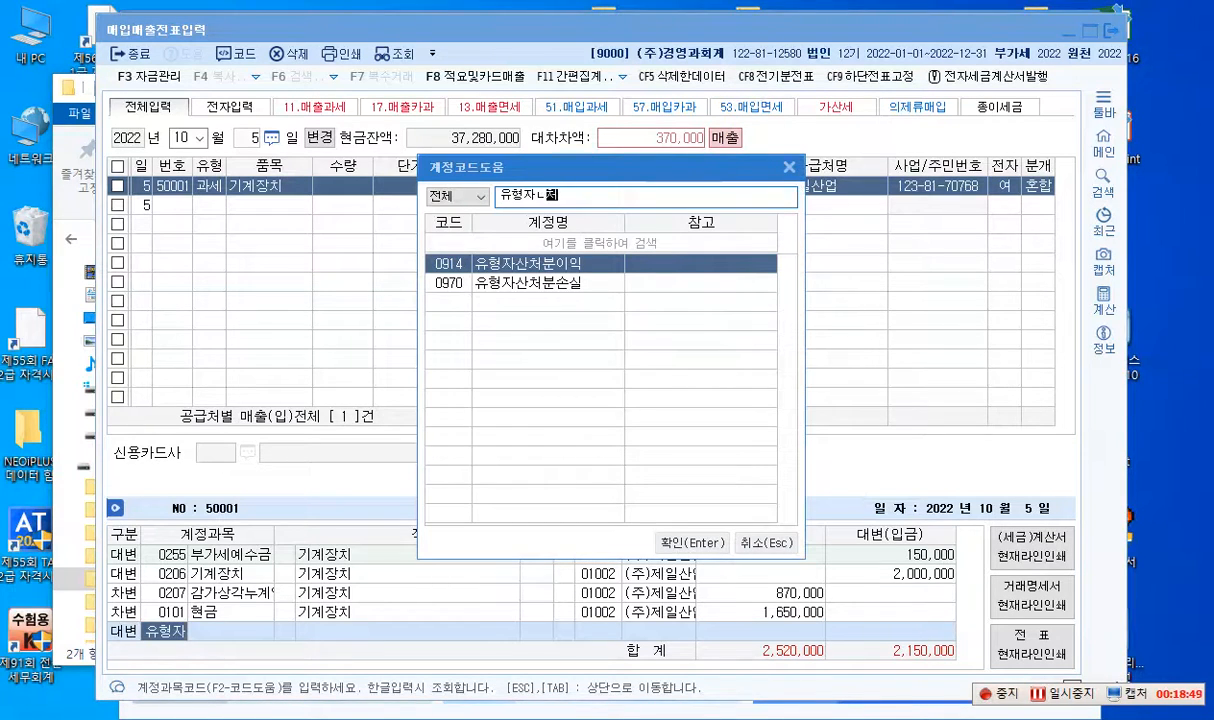
key("Return")
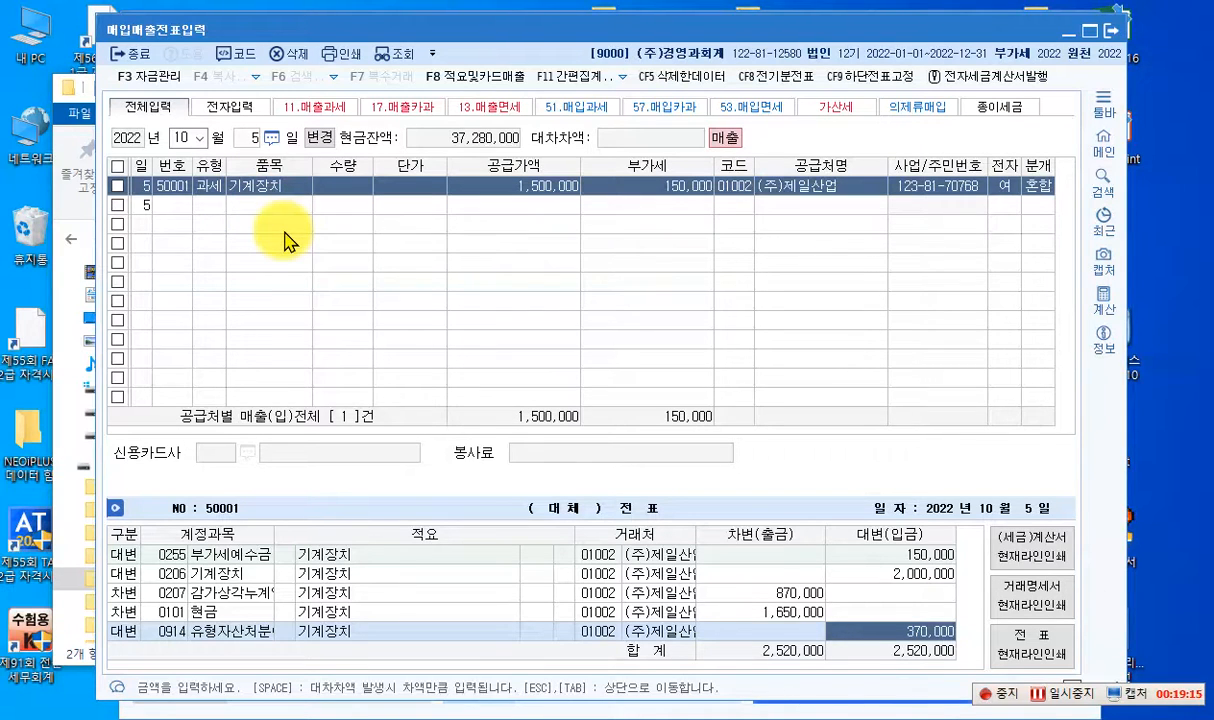
- Set the voucher entry date to October 6 to start a new entry there
left_click(250, 138)
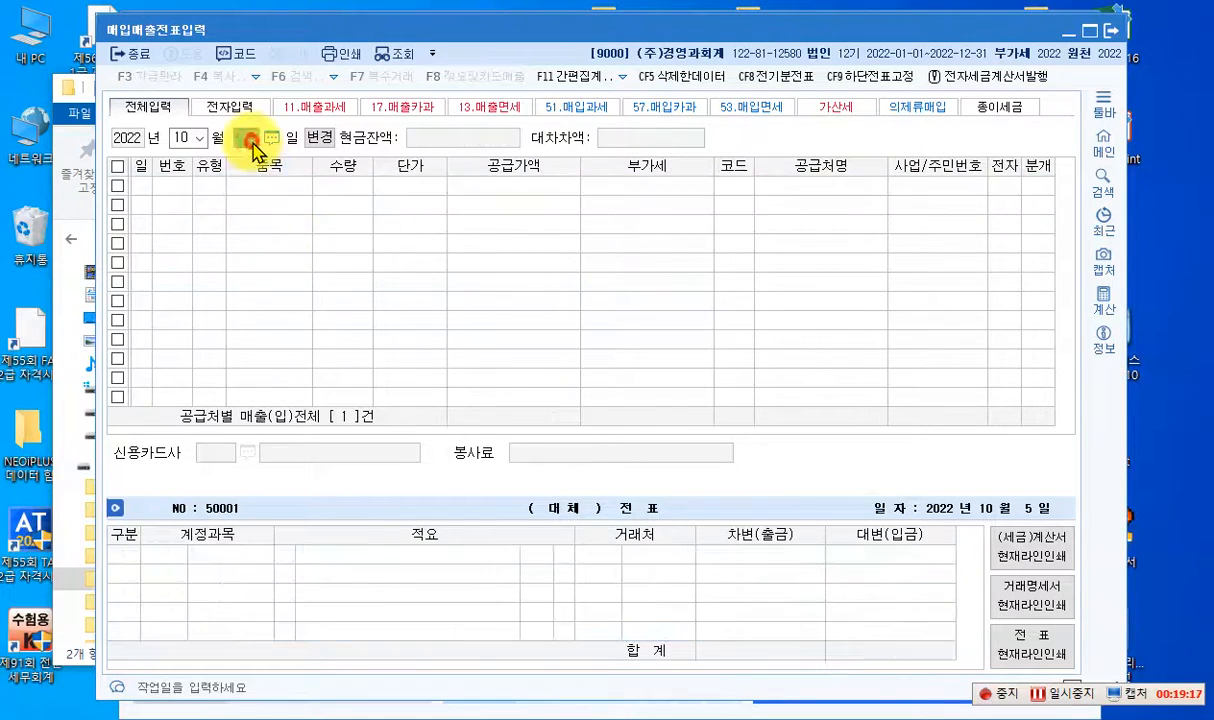
type("6")
key("Return")
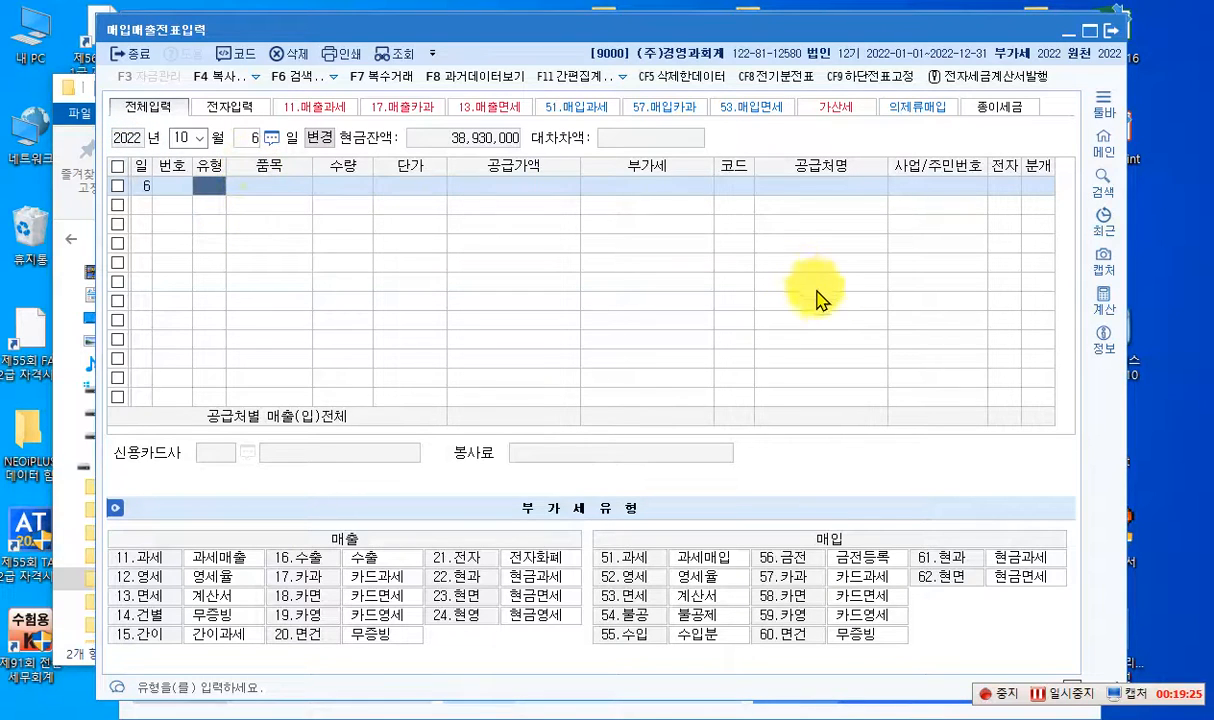
left_click(1060, 695)
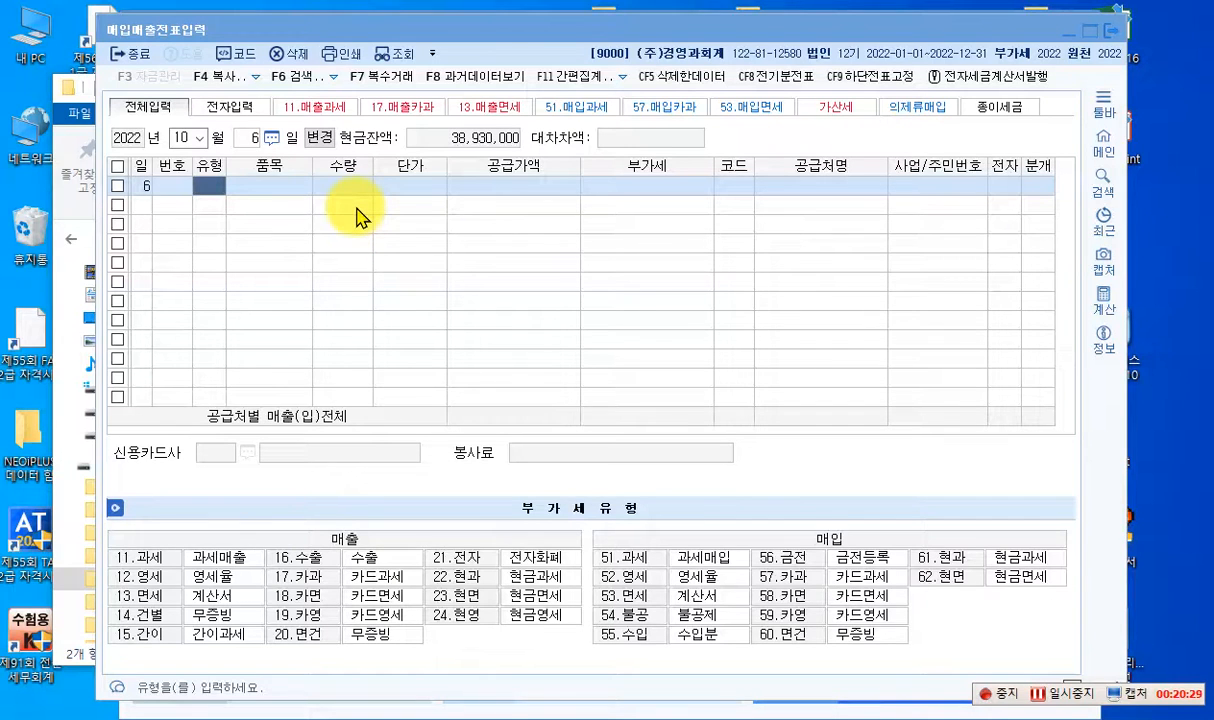
- Leave 매입매출전표입력, open 환경등록 and set the default 매출 account to 0404 제품매출
left_click(1109, 40)
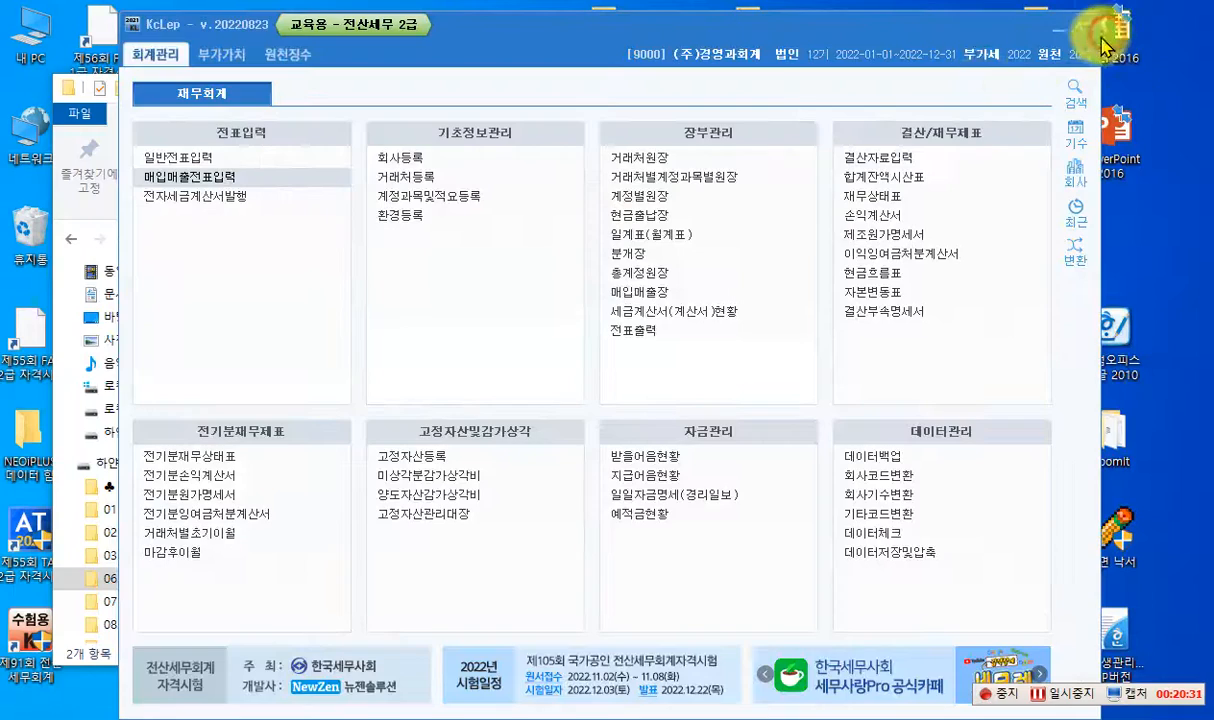
left_click(407, 217)
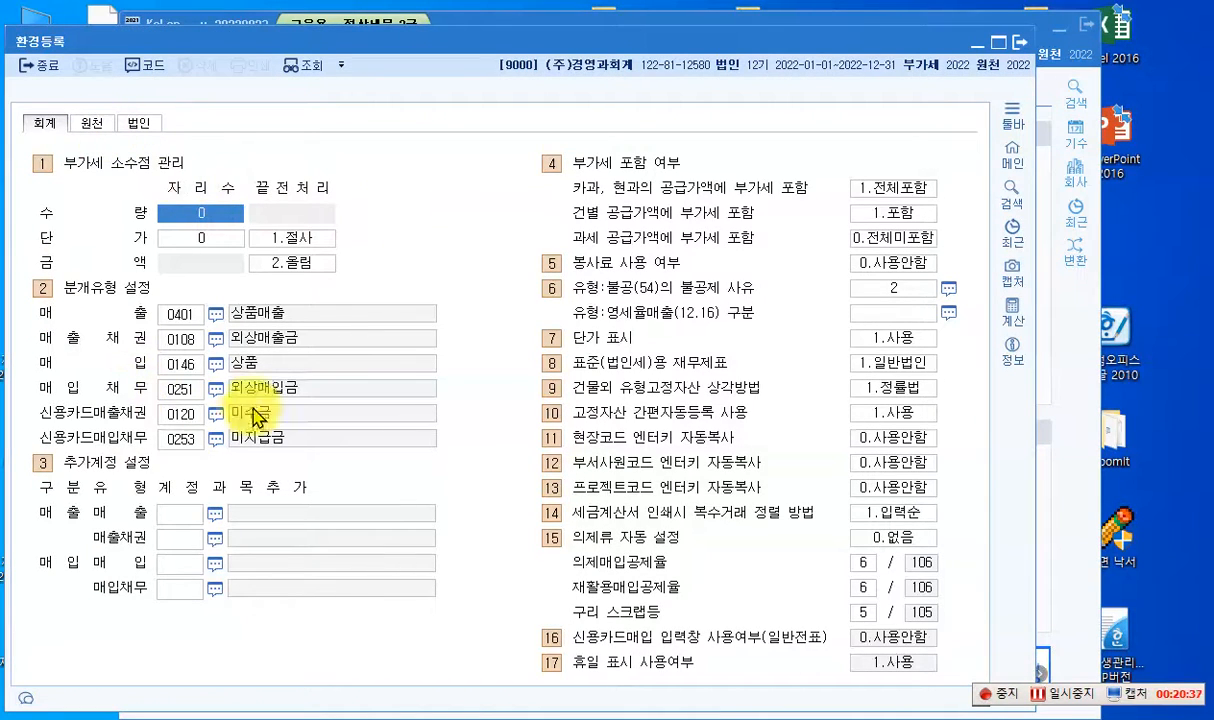
left_click(186, 314)
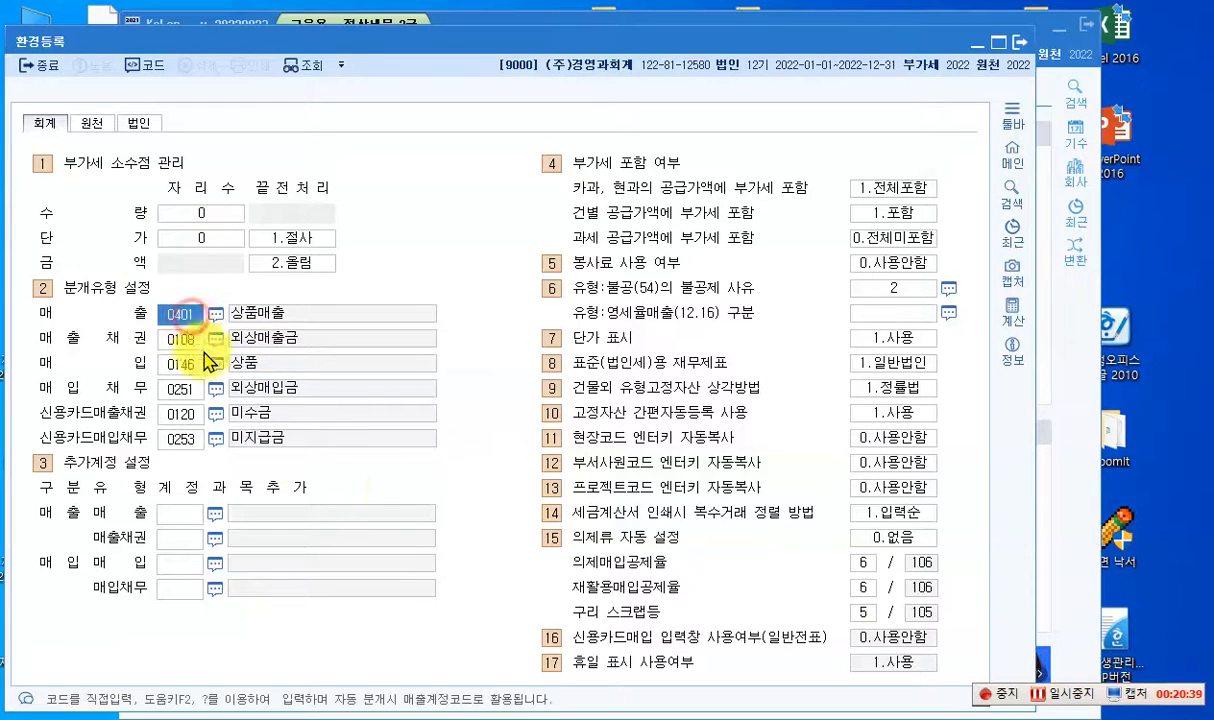
type("0404")
key("Return")
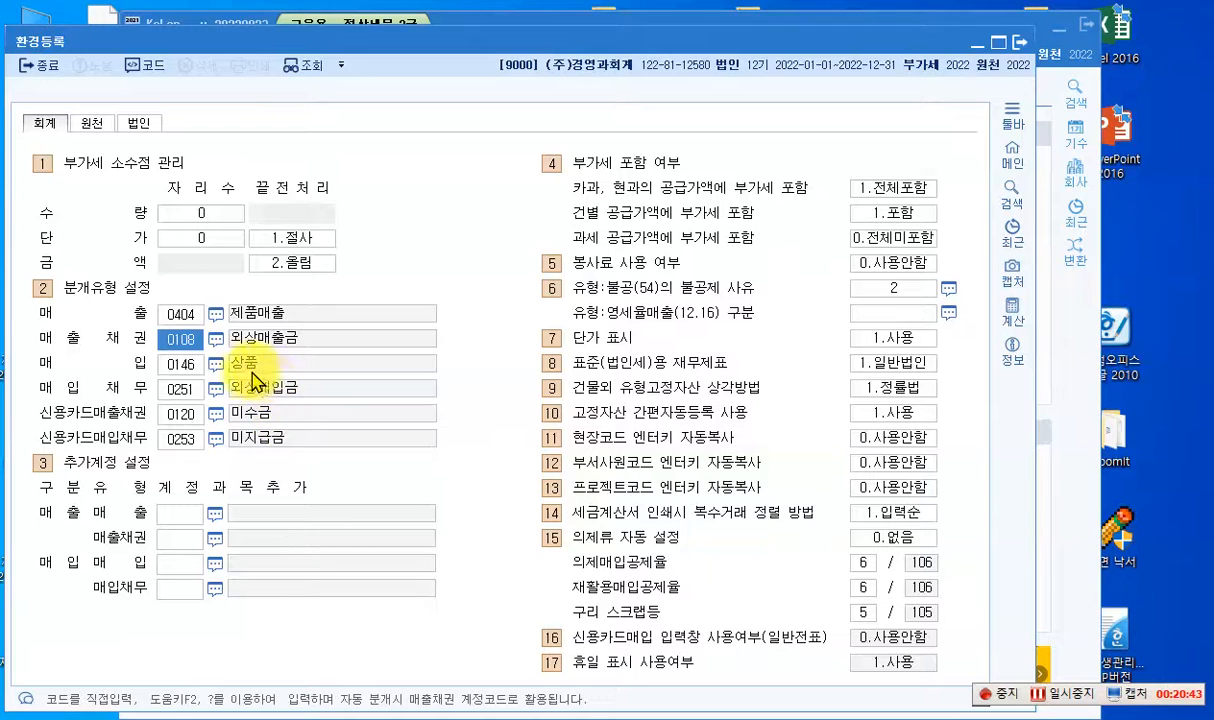
- Set the default 매입 account in 분개유형 설정 to 0153 원재료
left_click(182, 363)
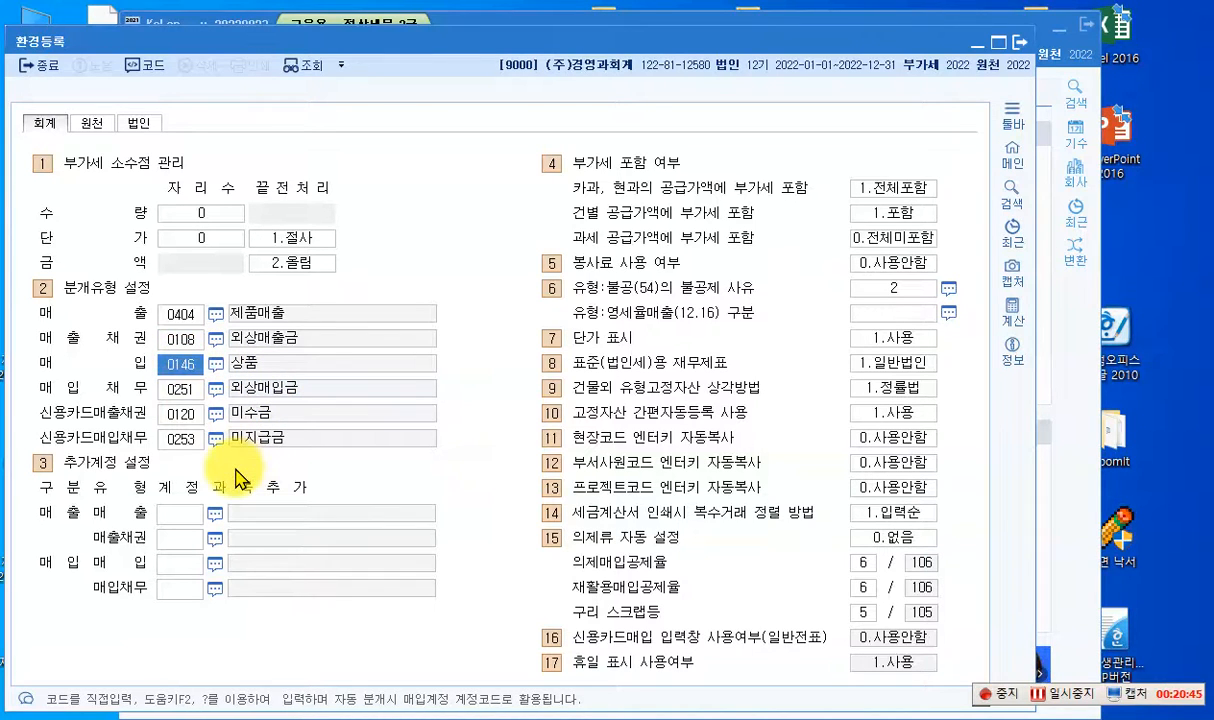
type("0153")
key("Return")
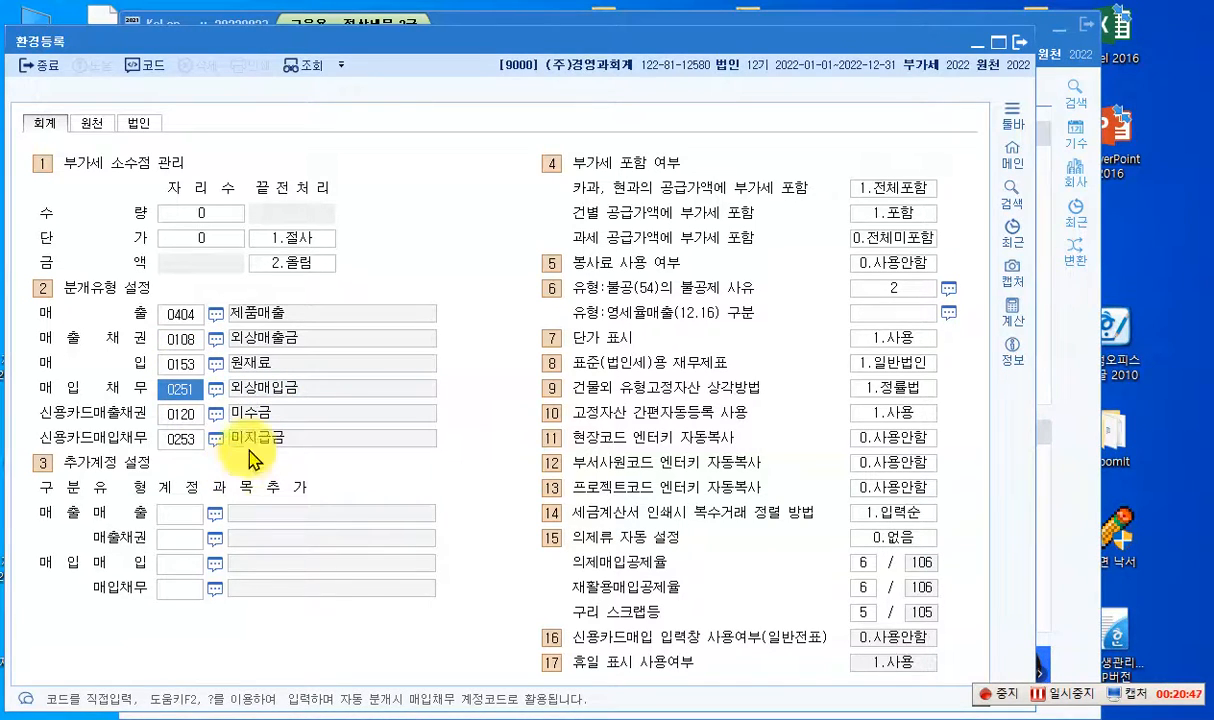
- Set the default 신용카드매출채권 account in 분개유형 설정 to 0108 외상매출금
left_click(174, 414)
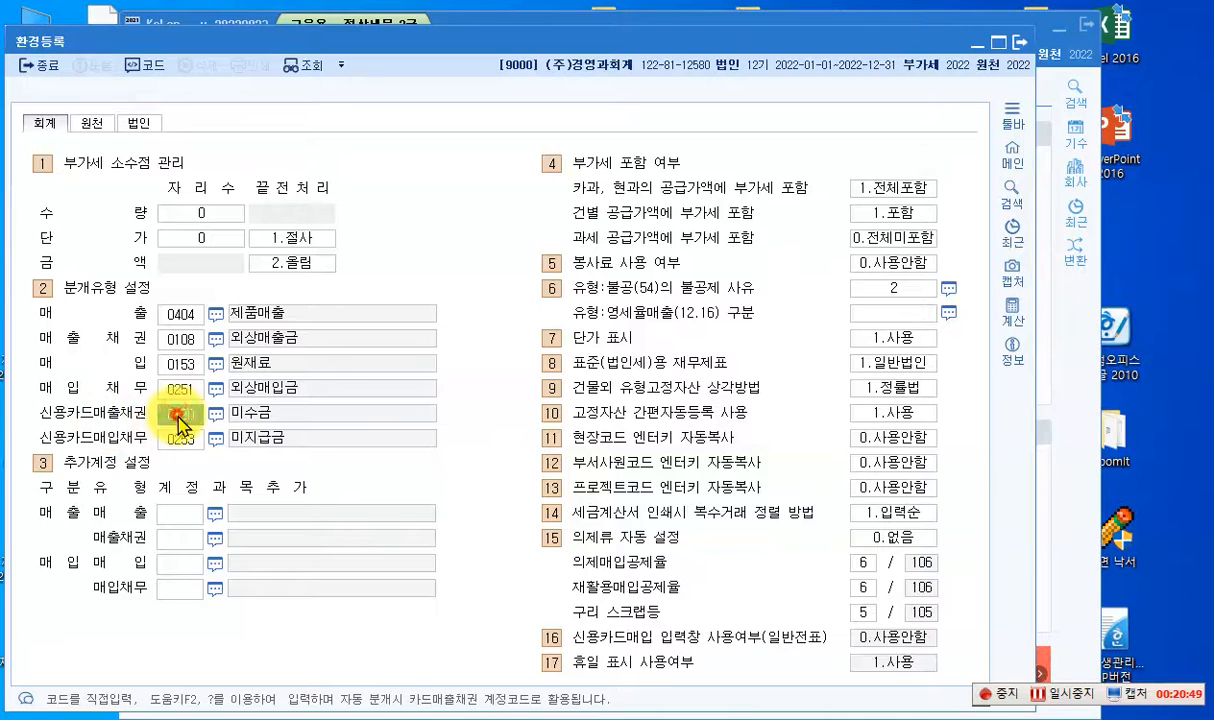
type("0108")
key("Return")
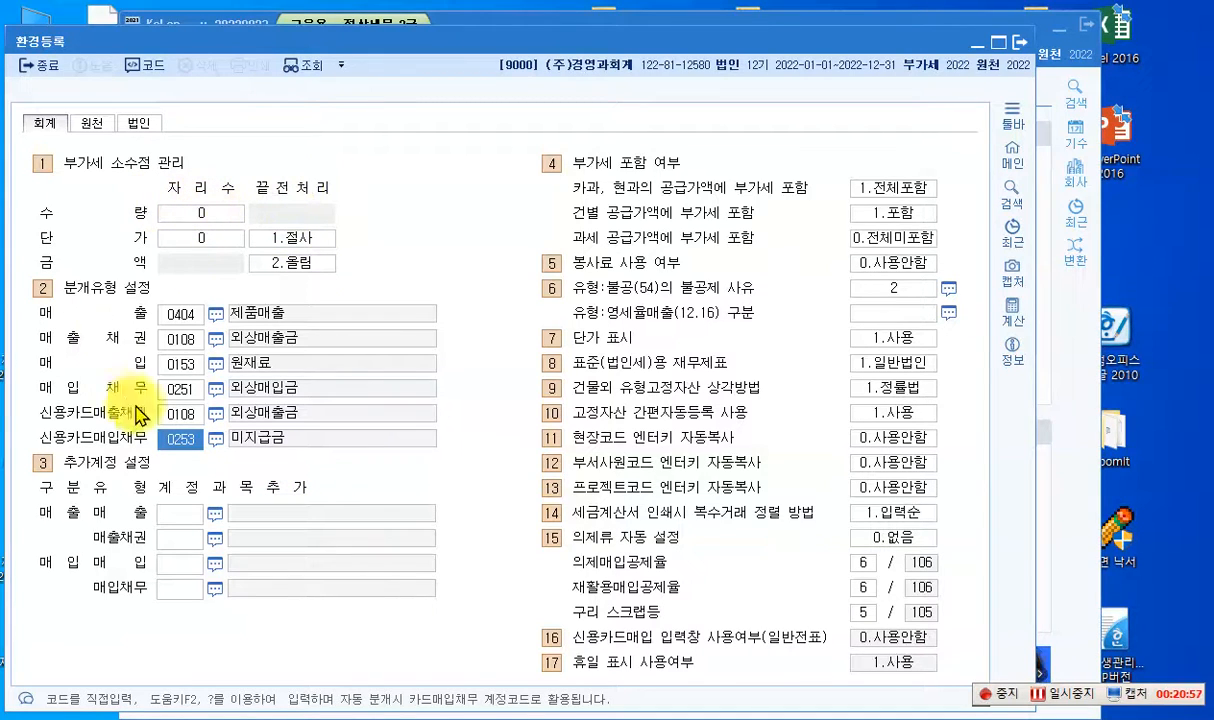
- Leave 환경등록, reopen 매입매출전표입력 and set the entry date to October 6, 2022
left_click(1022, 60)
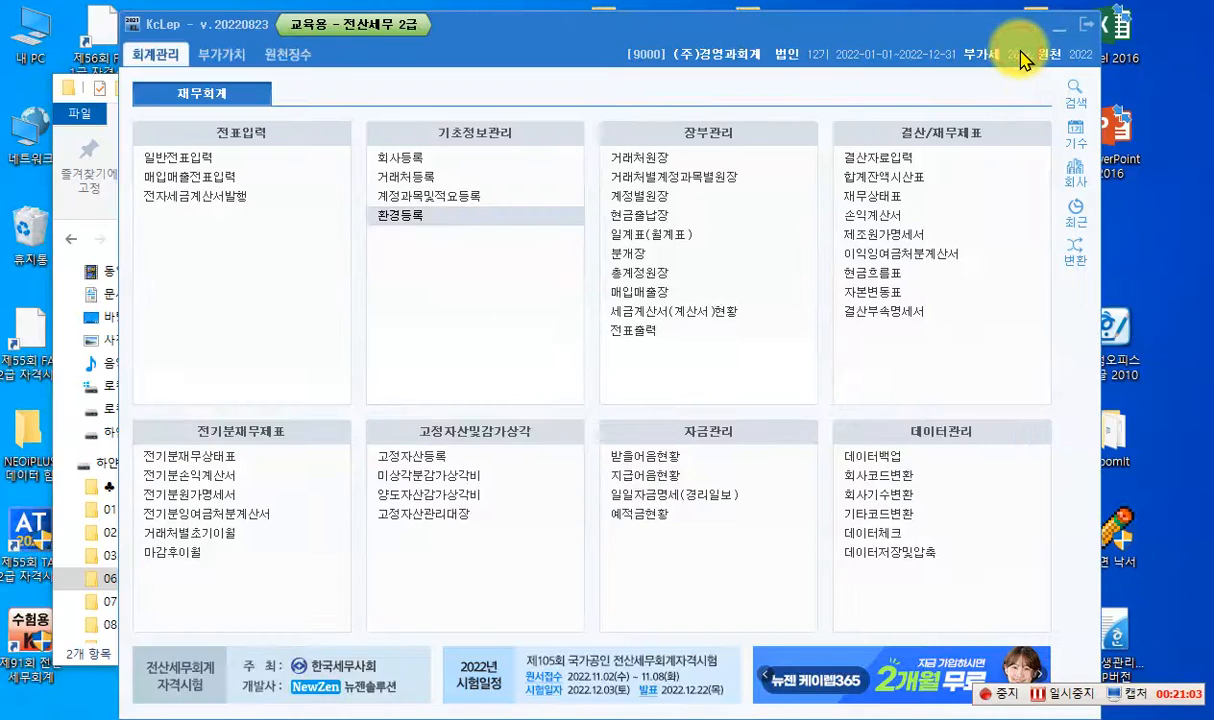
left_click(184, 176)
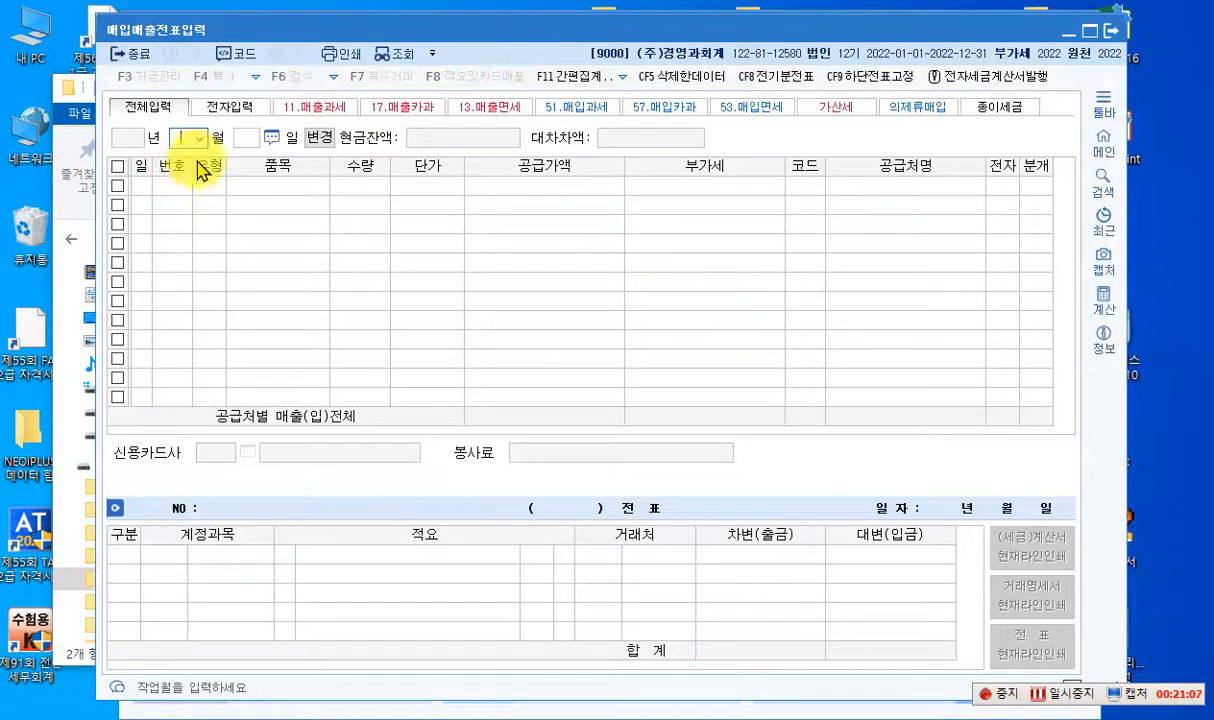
left_click(199, 138)
left_click(182, 278)
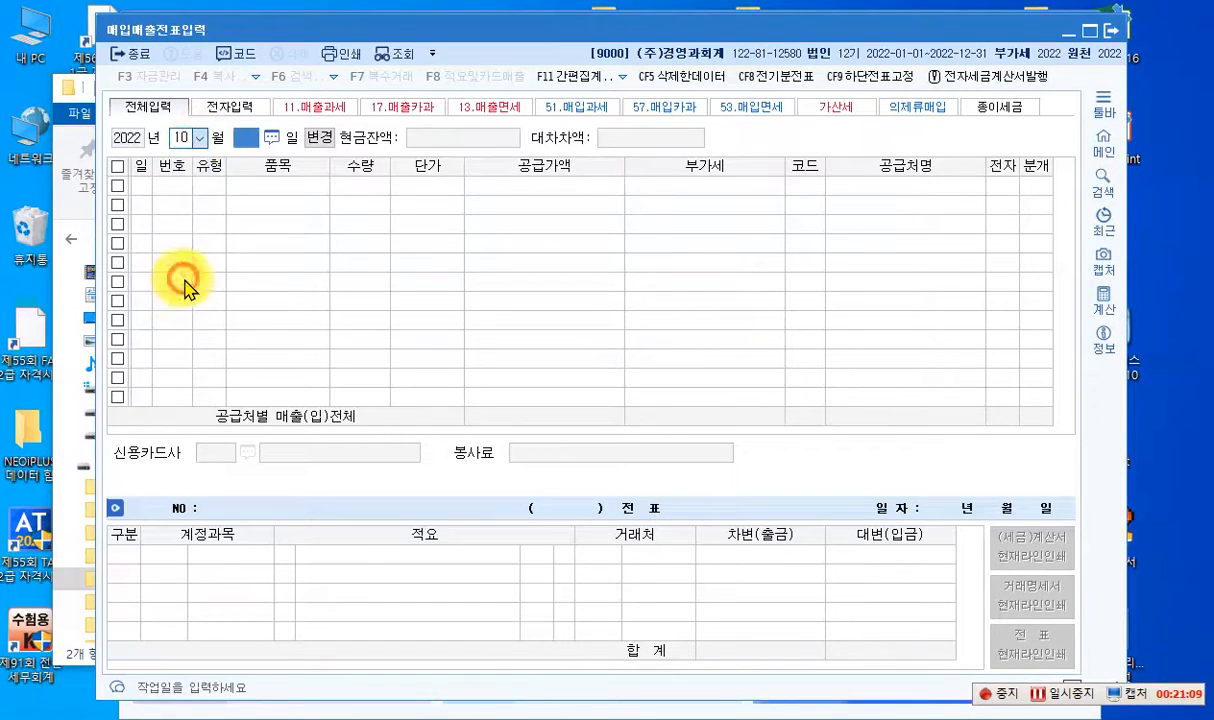
type("6")
key("Return")
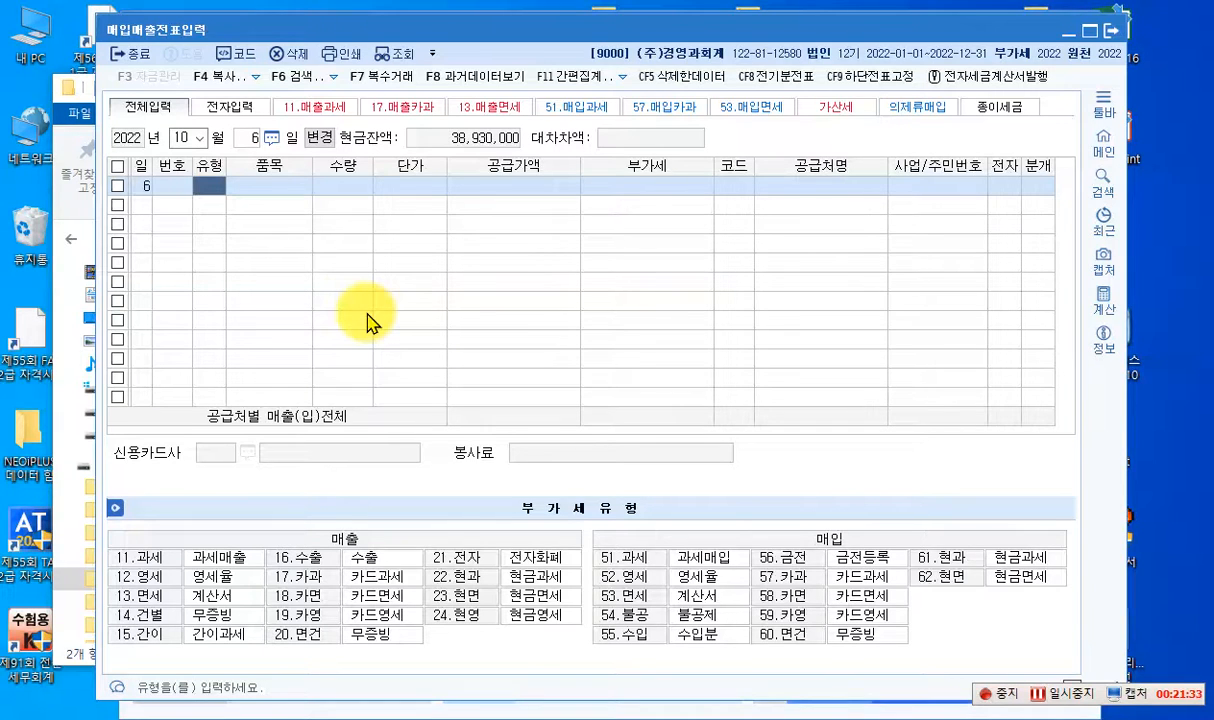
- Start a voucher line of type 11 과세 with the item name A상품
type("11")
key("Return")
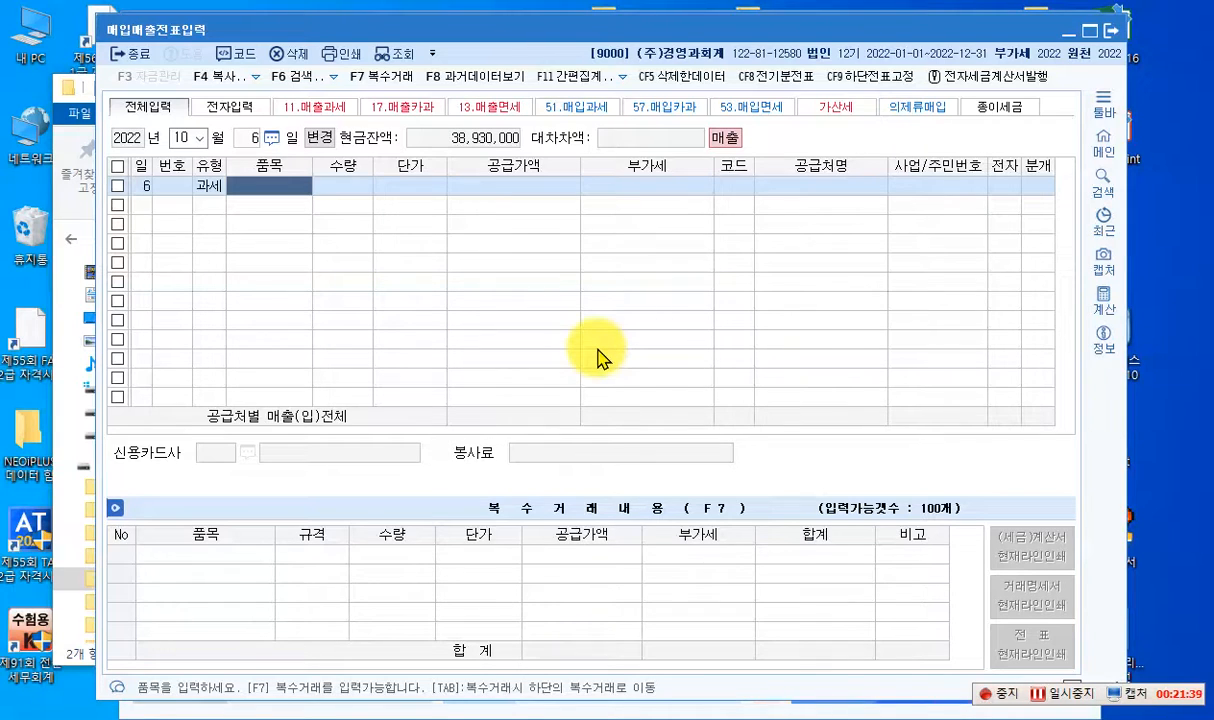
type("w")
key("BackSpace")
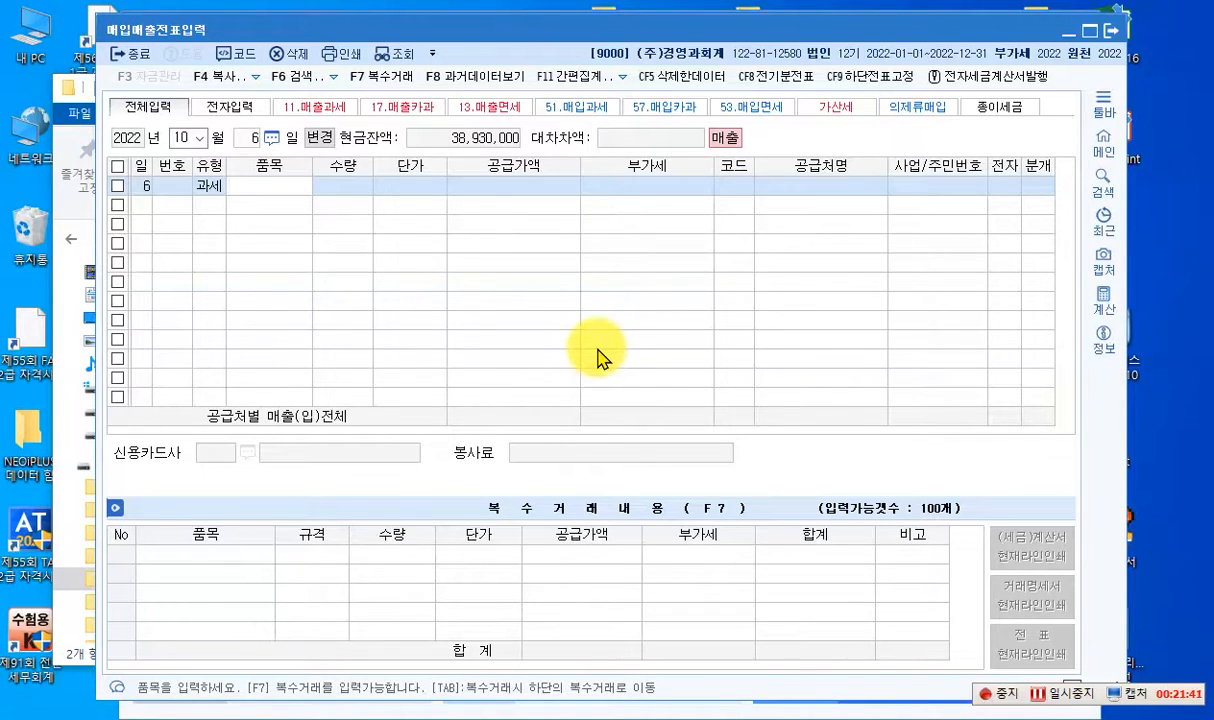
type("사")
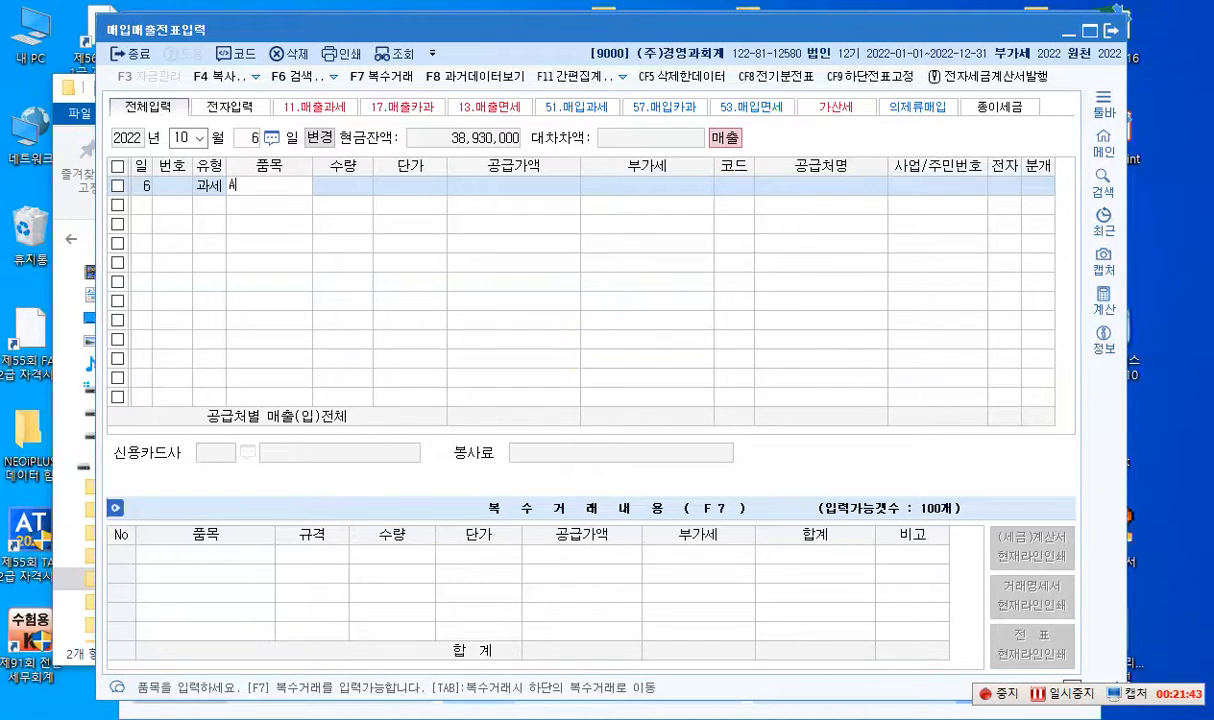
type("상품")
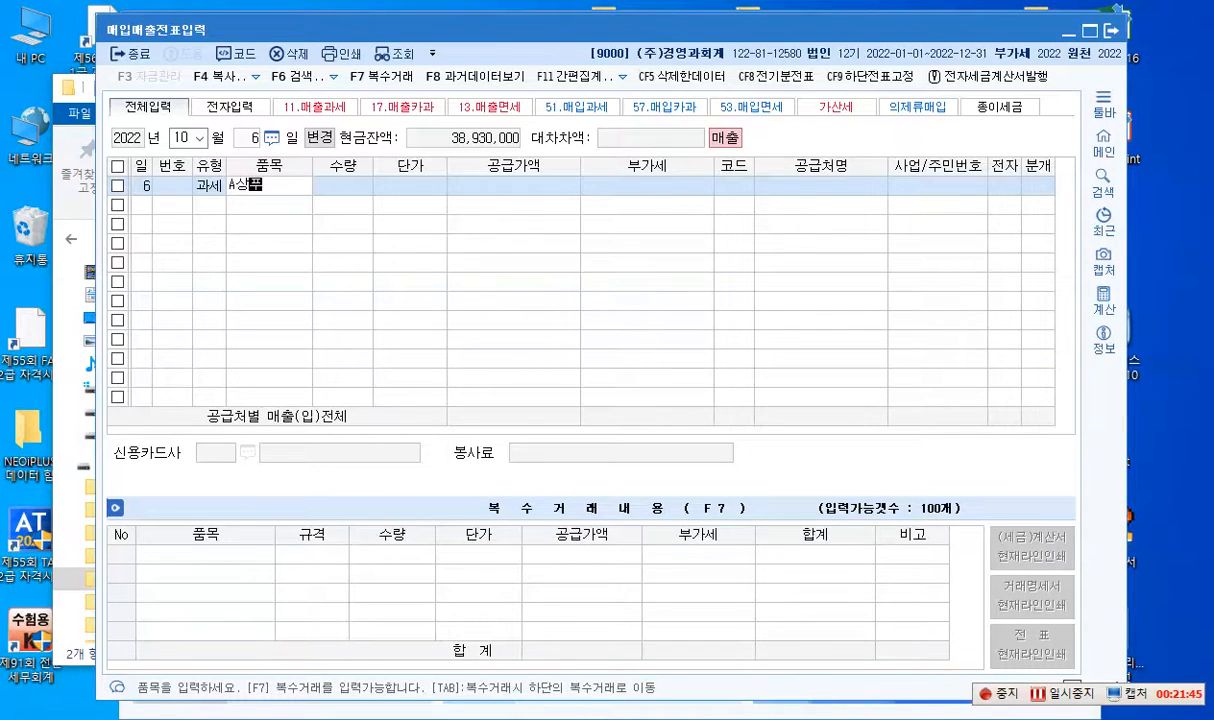
key("Return")
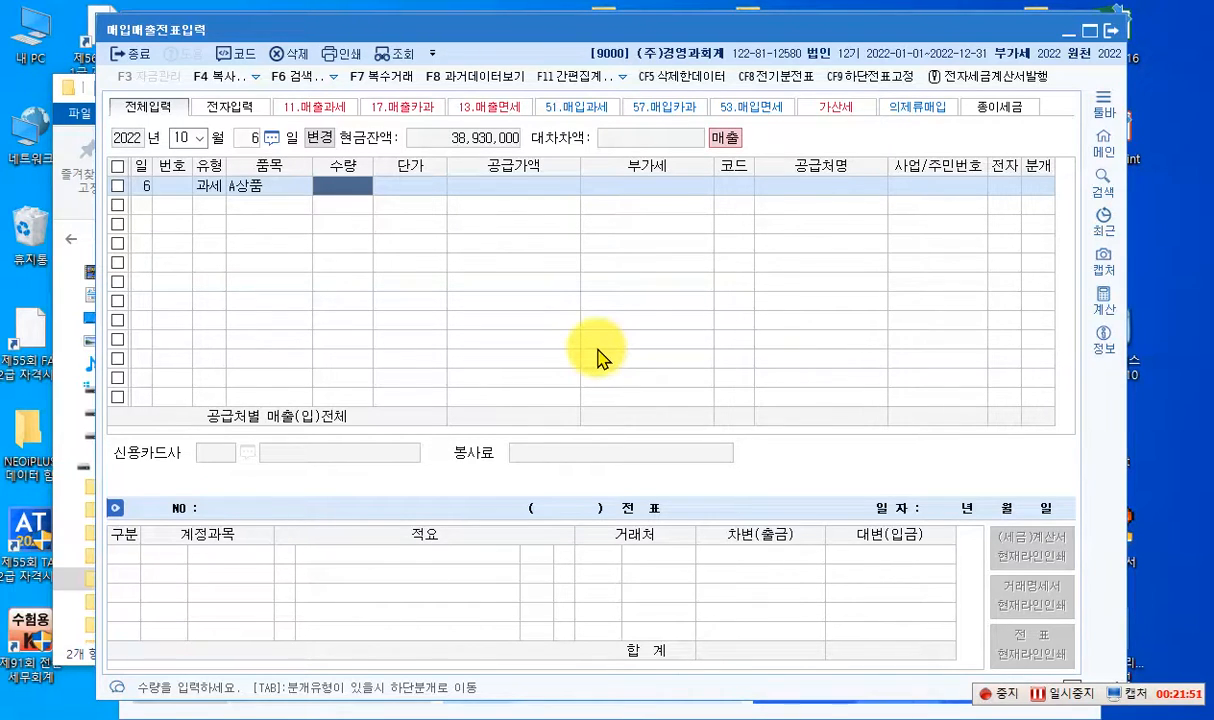
- Leave quantity and unit price blank and set the A상품 line's 공급가액 to 800,000
key("Return")
key("Return")
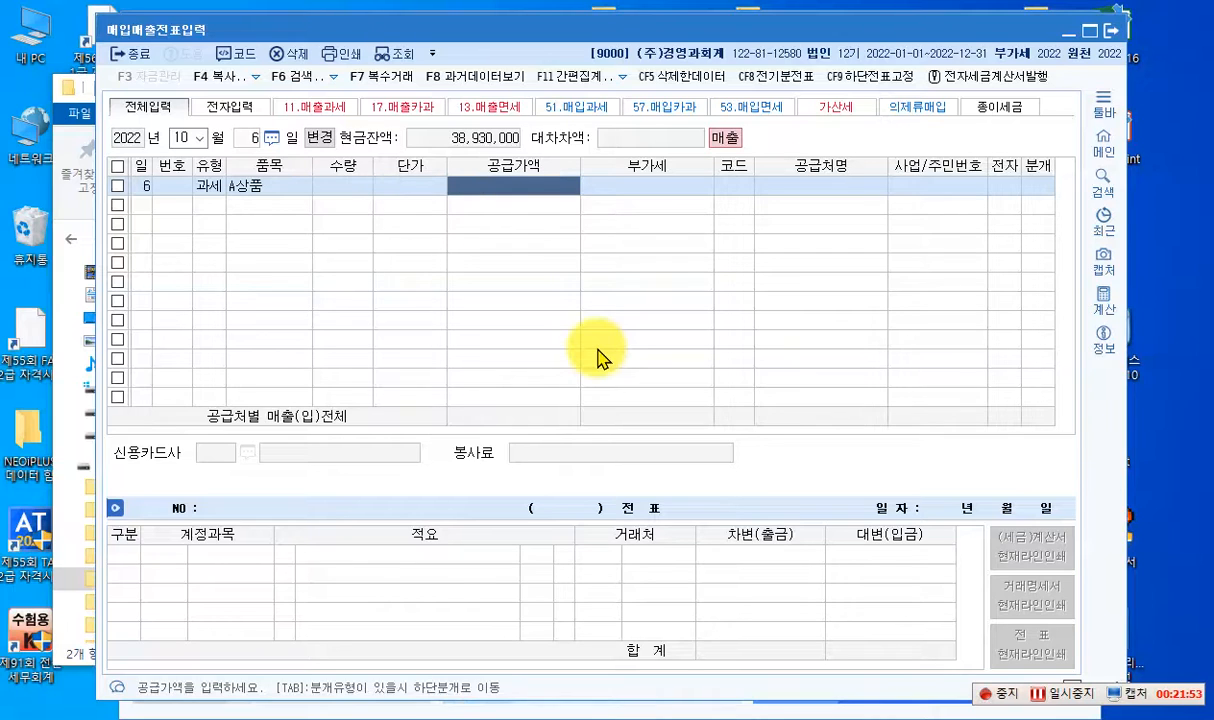
type("8000000")
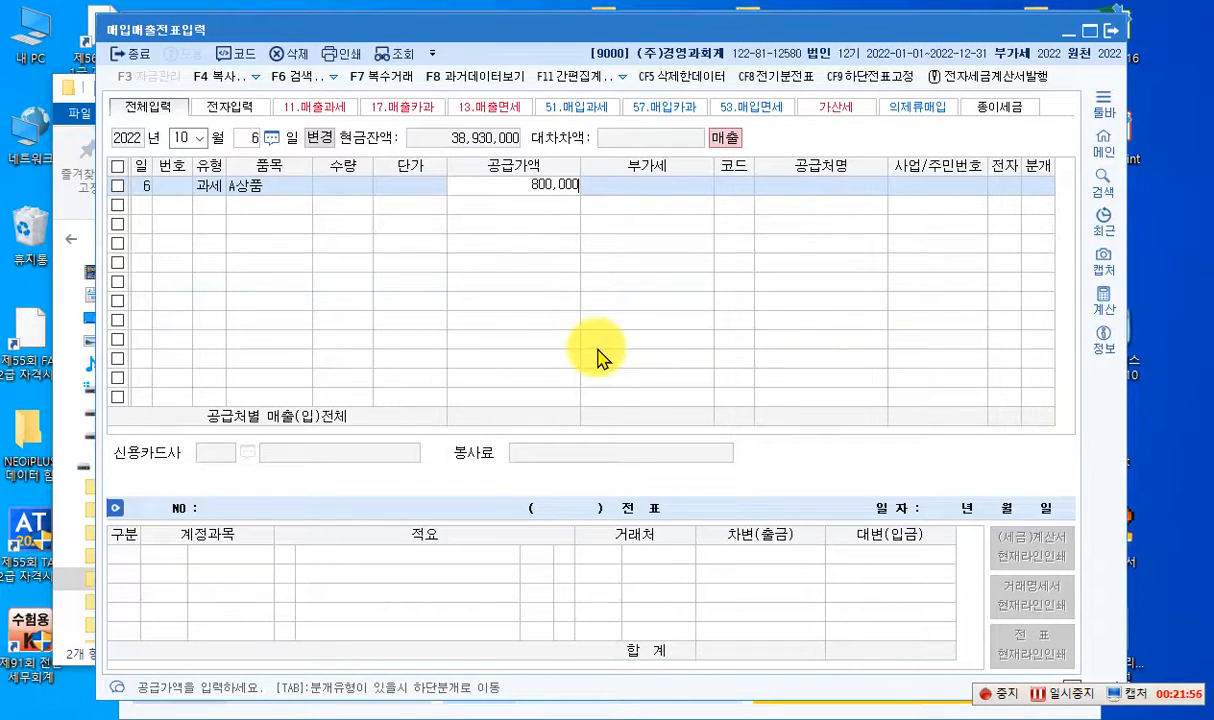
key("Return")
key("Return")
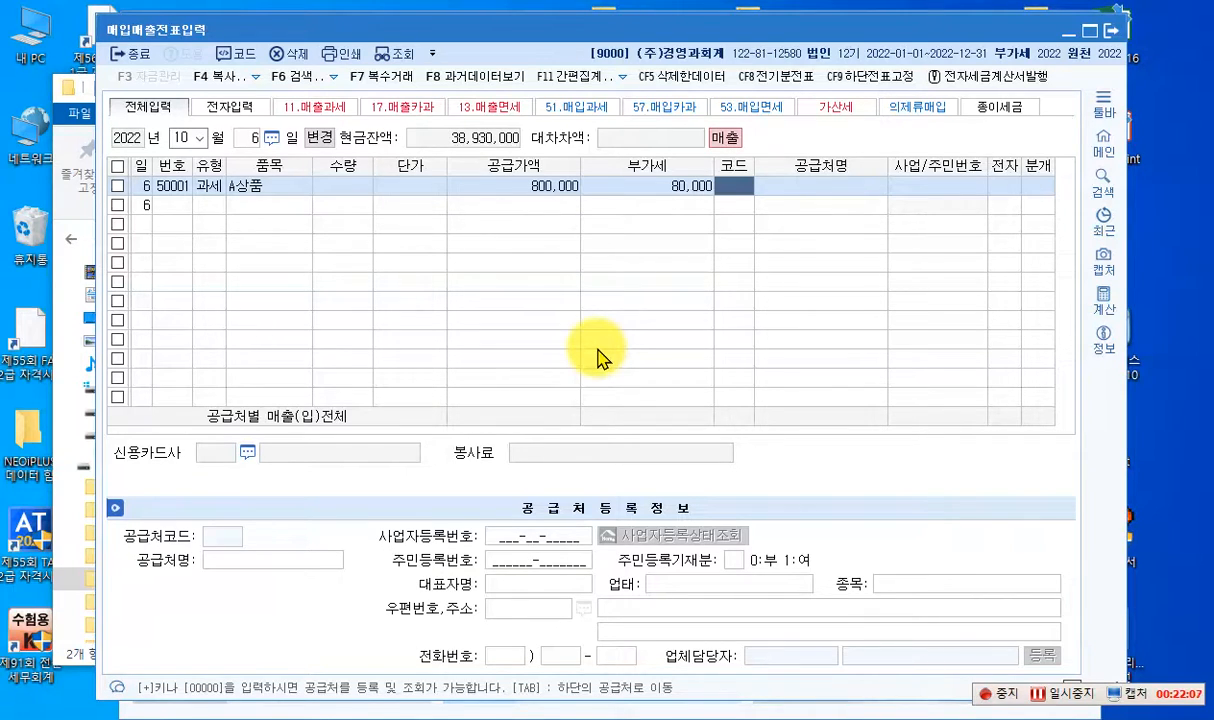
- Add the buyer as a new 공급처 under the person's full name with code 3003, and open the record's details for editing
key("plus")
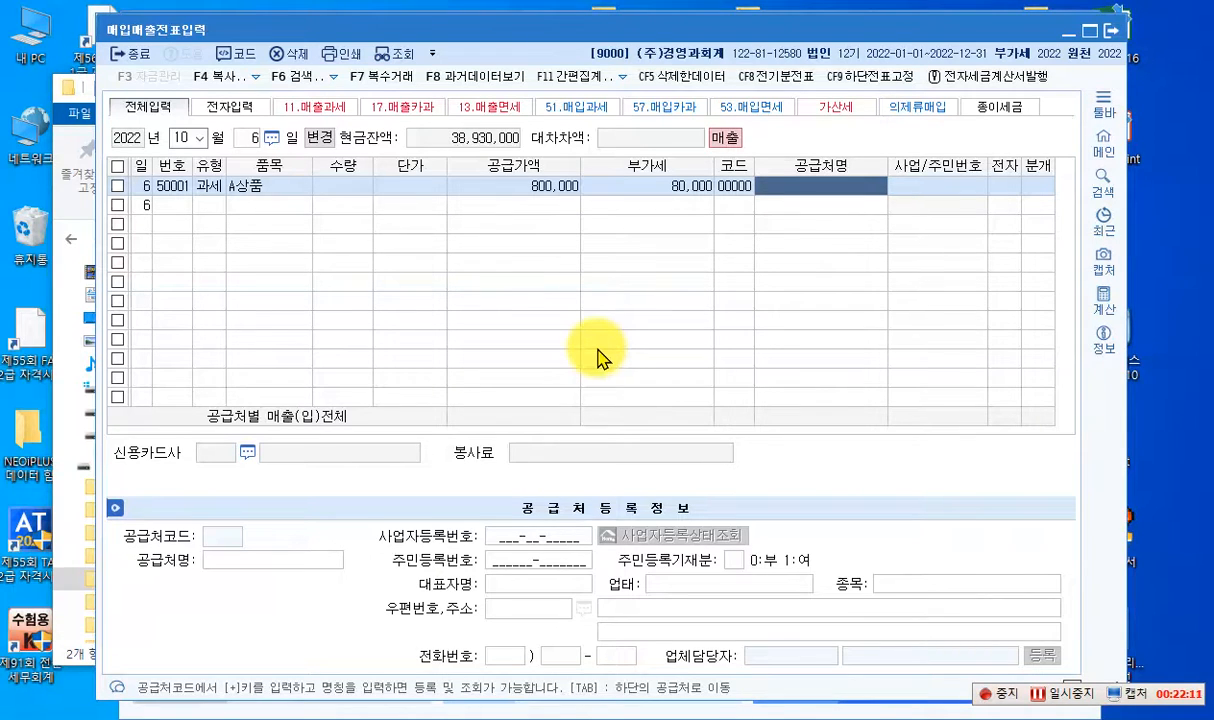
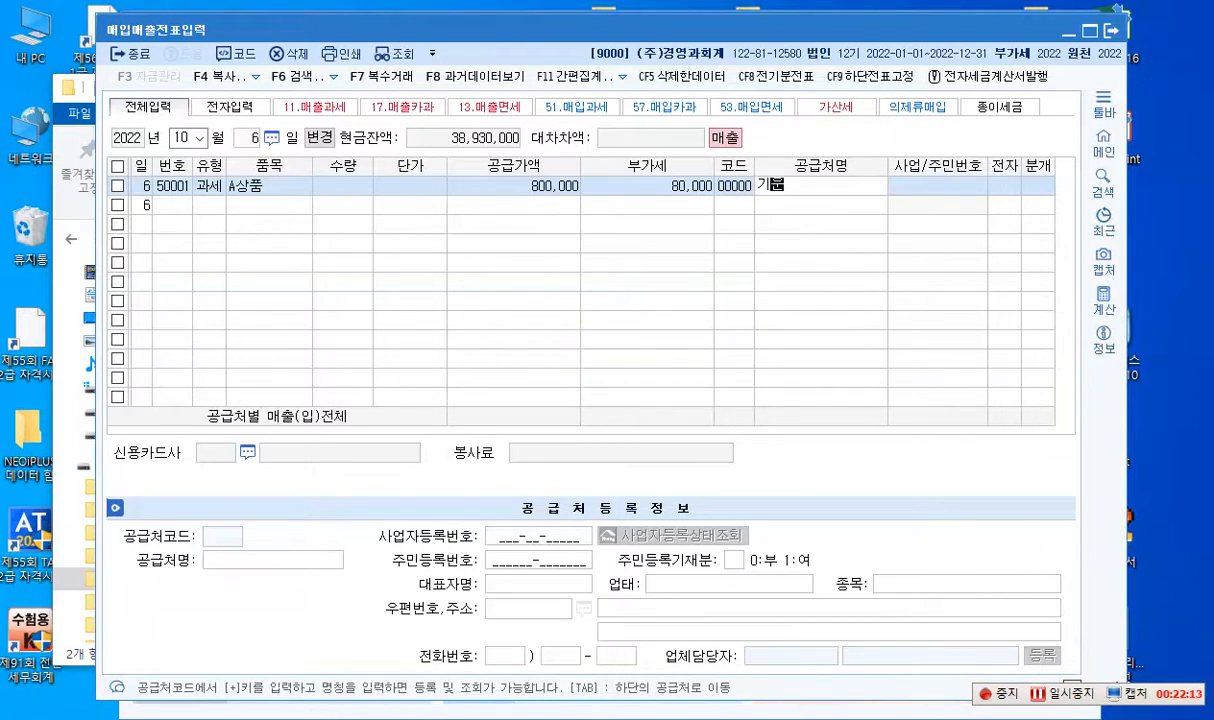
key("Return")
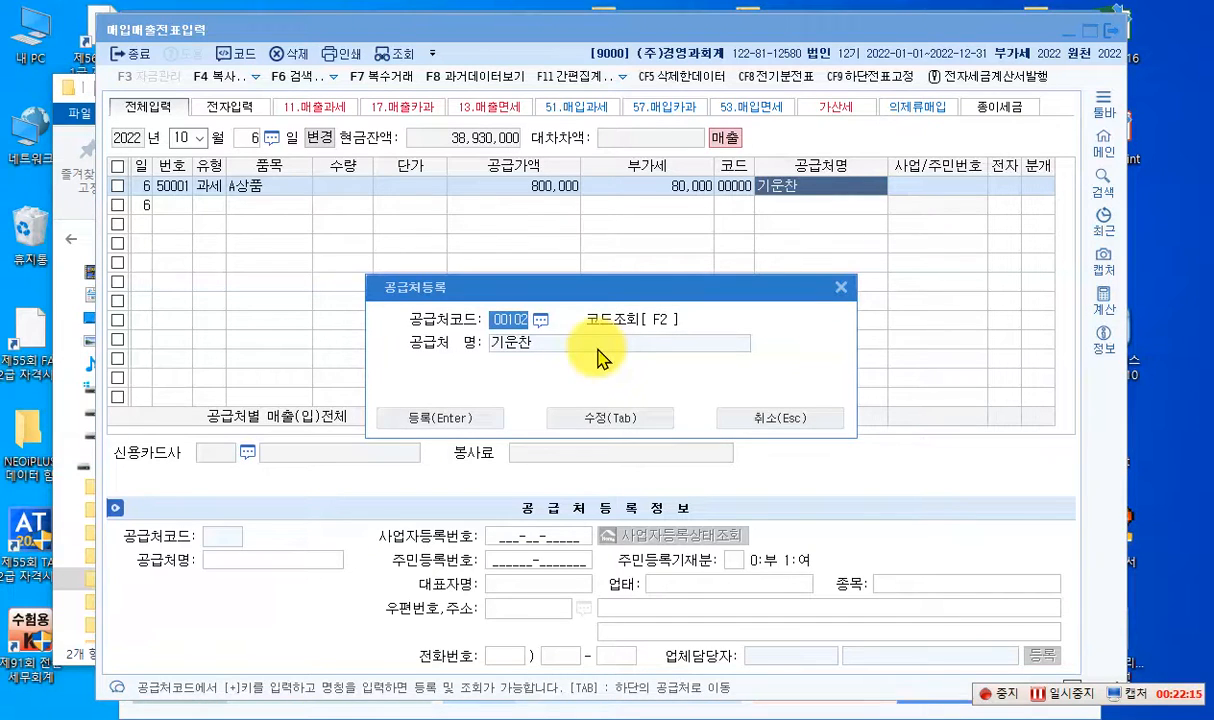
type("3003")
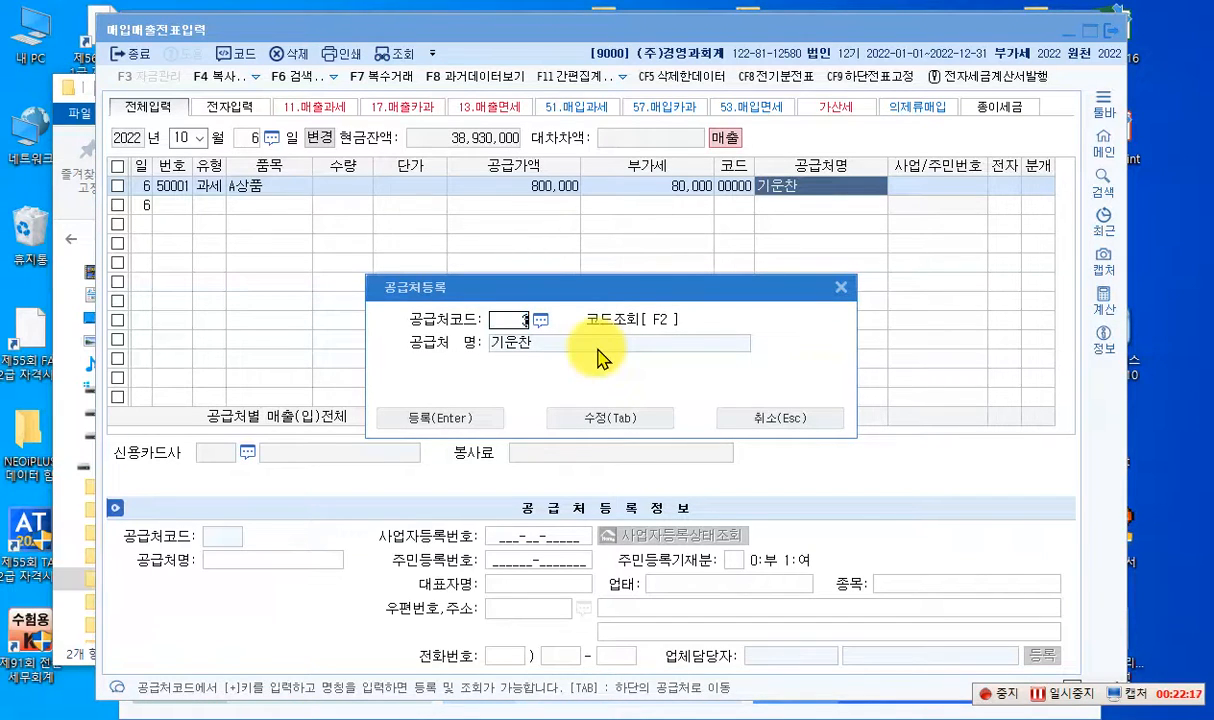
left_click(588, 415)
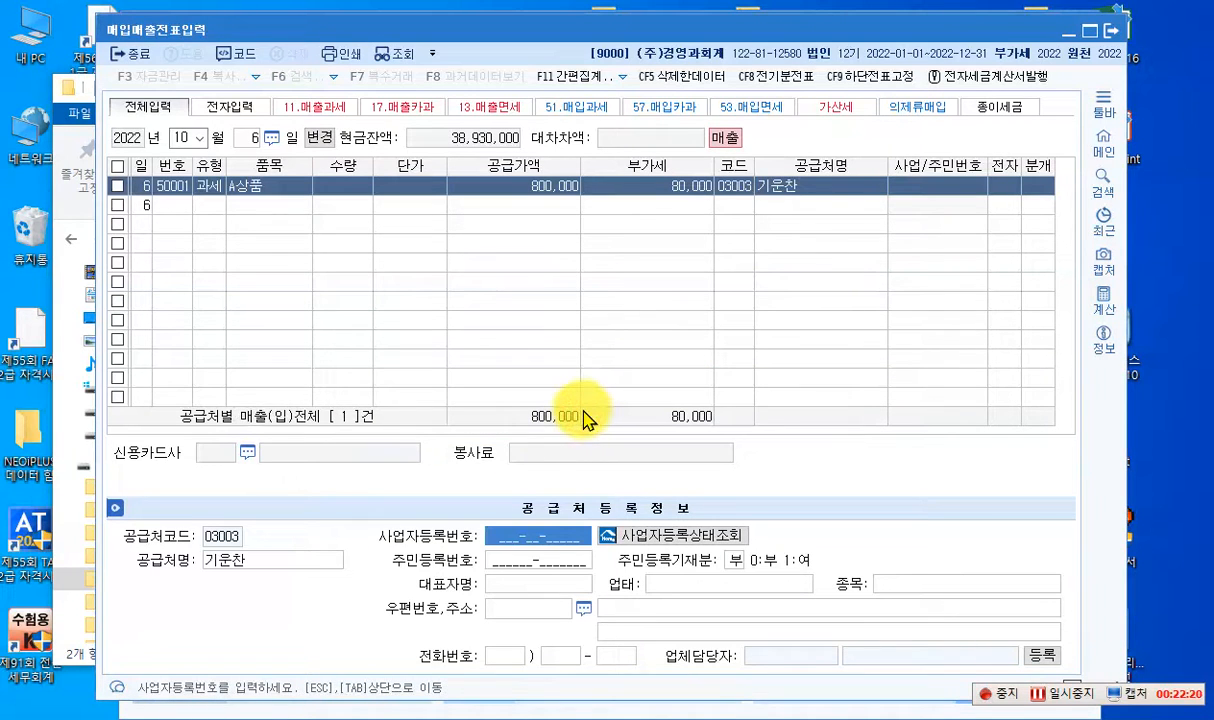
left_click(505, 561)
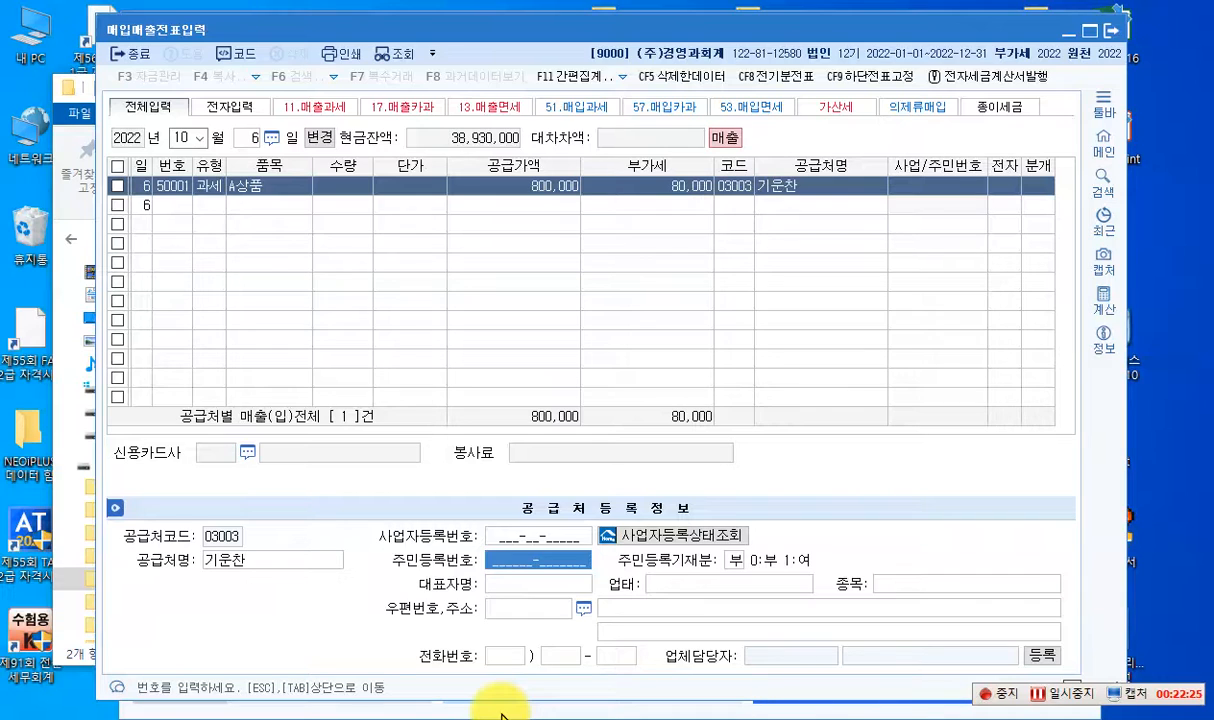
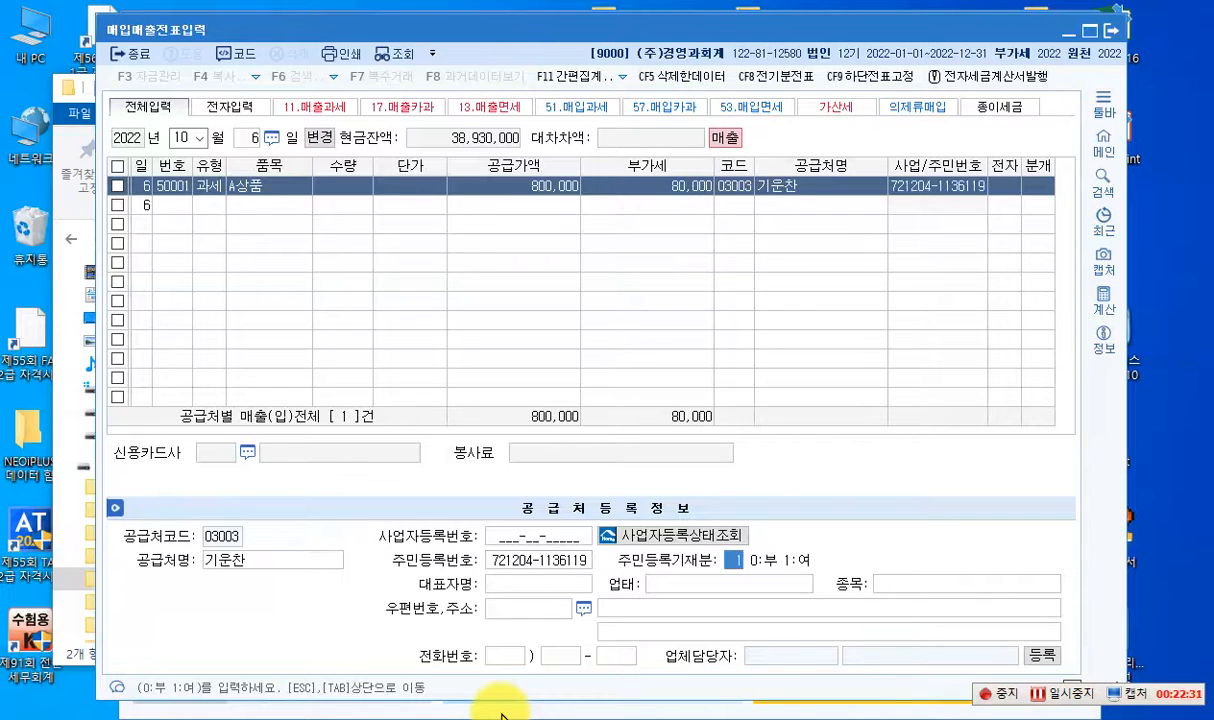
key("Return")
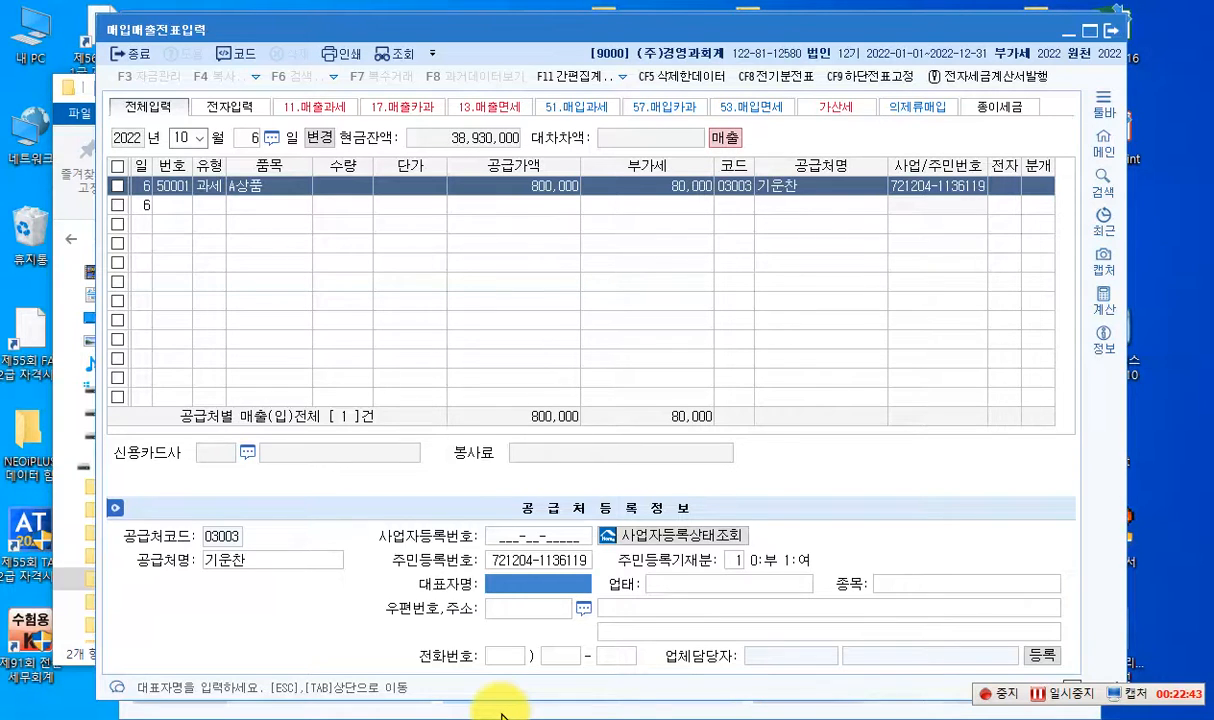
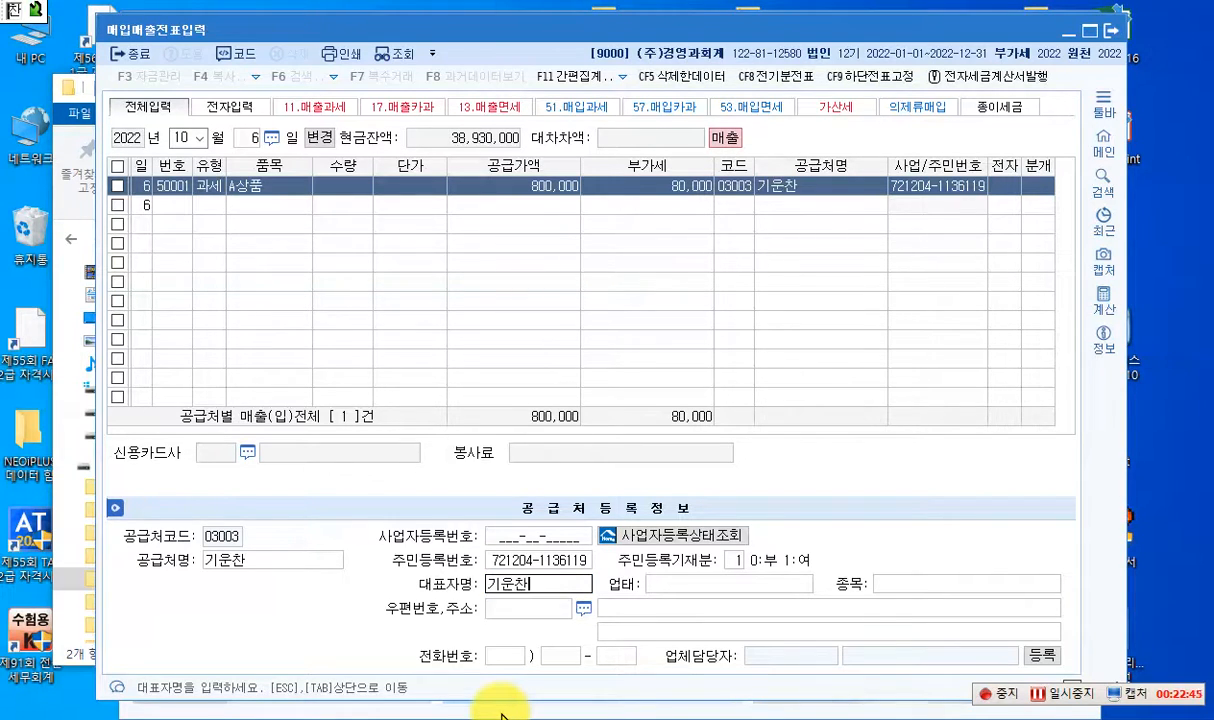
- Enter the representative's full name in 대표자명, leave 업태 and 종목 blank, and return to the voucher line
key("Return")
key("Return")
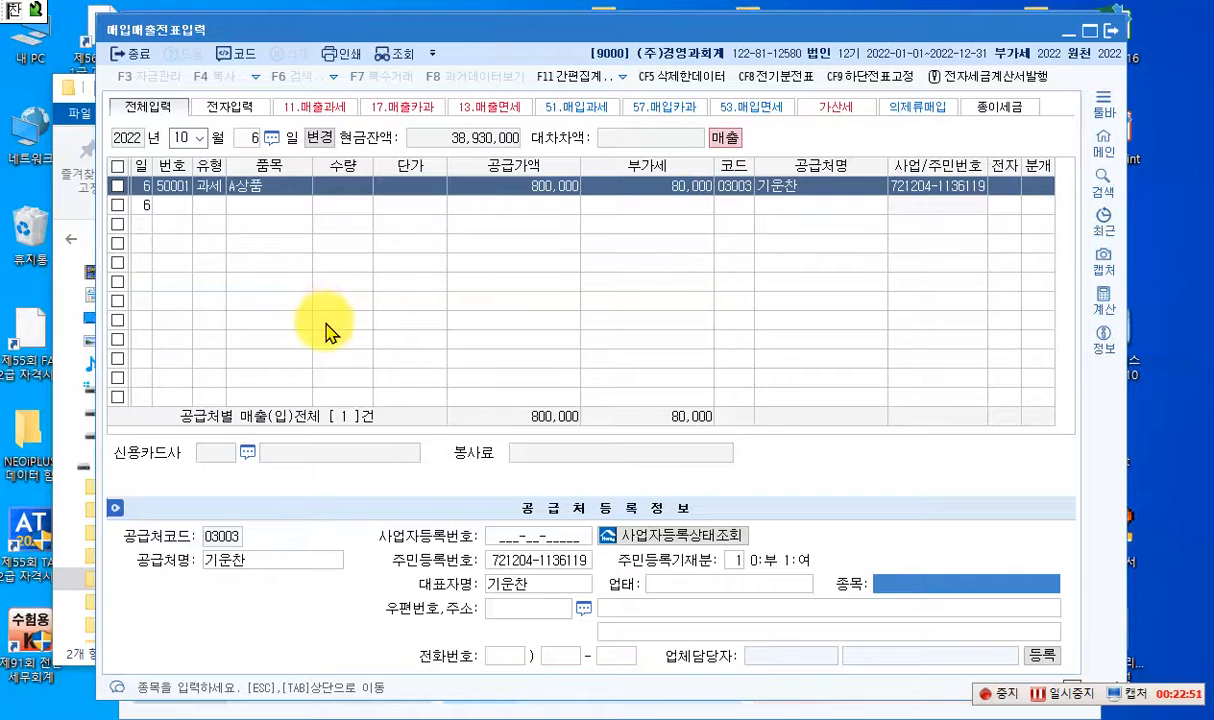
key("Return")
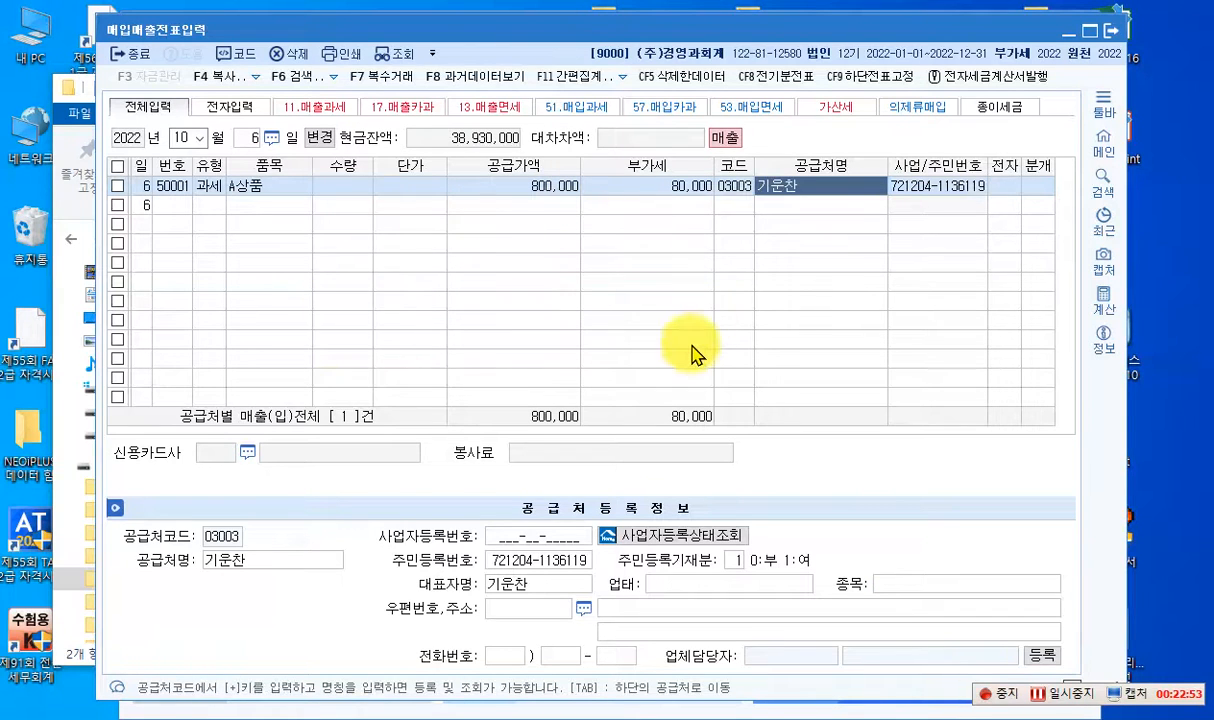
key("Return")
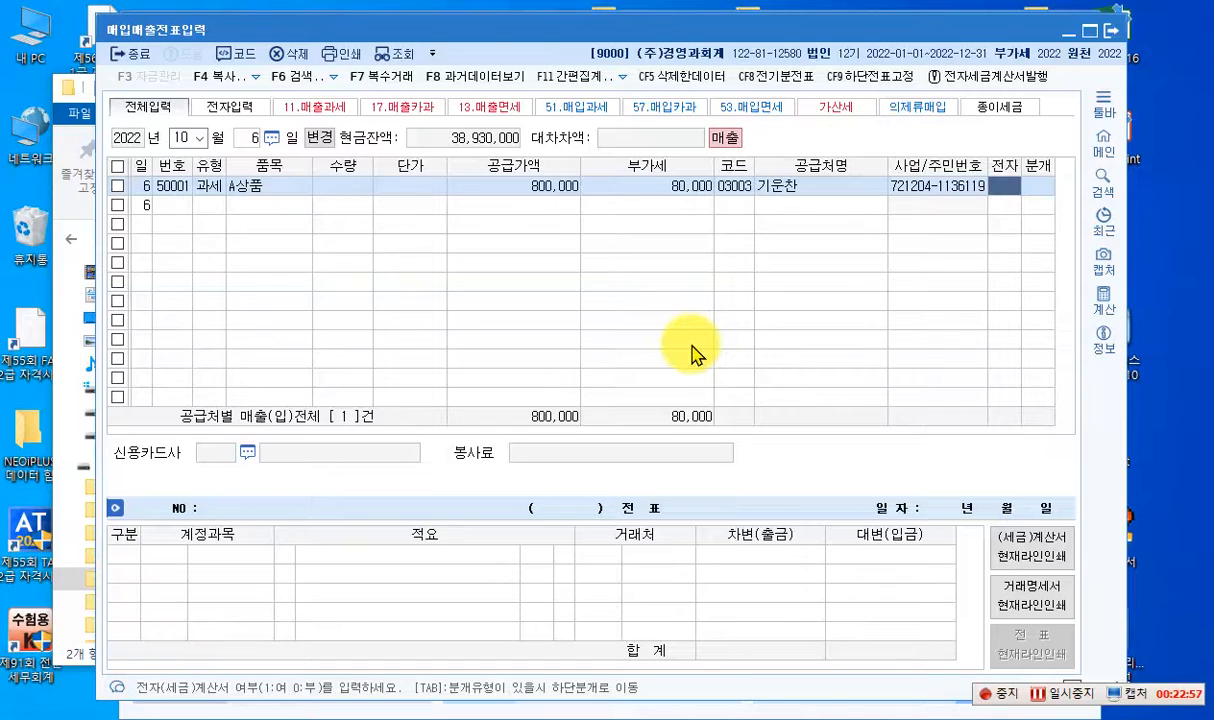
- Mark the A상품 sale as an electronic tax invoice and set its journal type to 4 카드 with 신한카드(매출) as the card company
type("1")
key("Return")
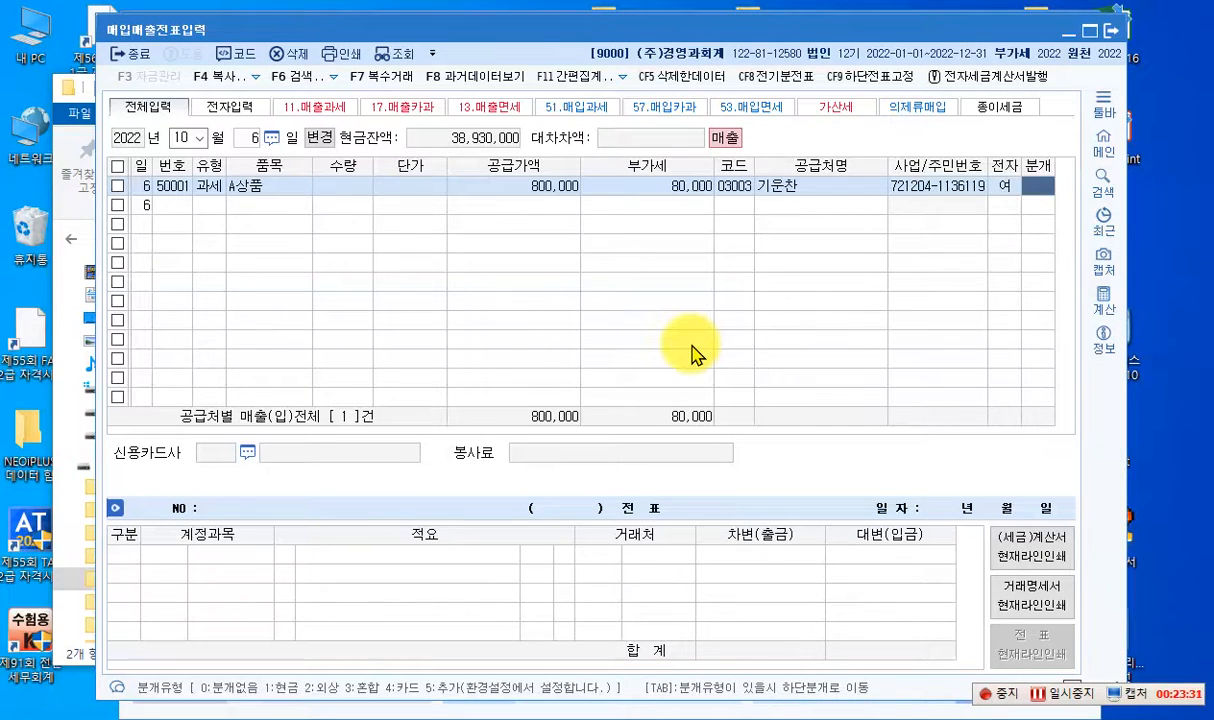
type("4")
key("Return")
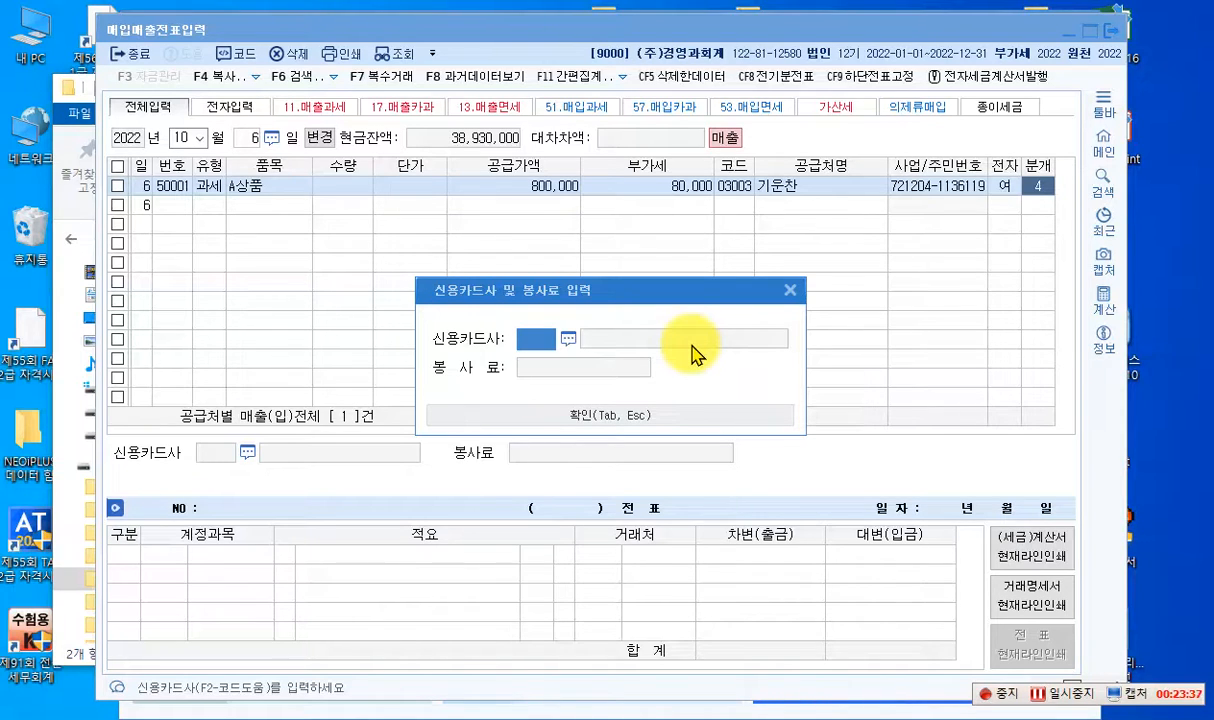
key("F2")
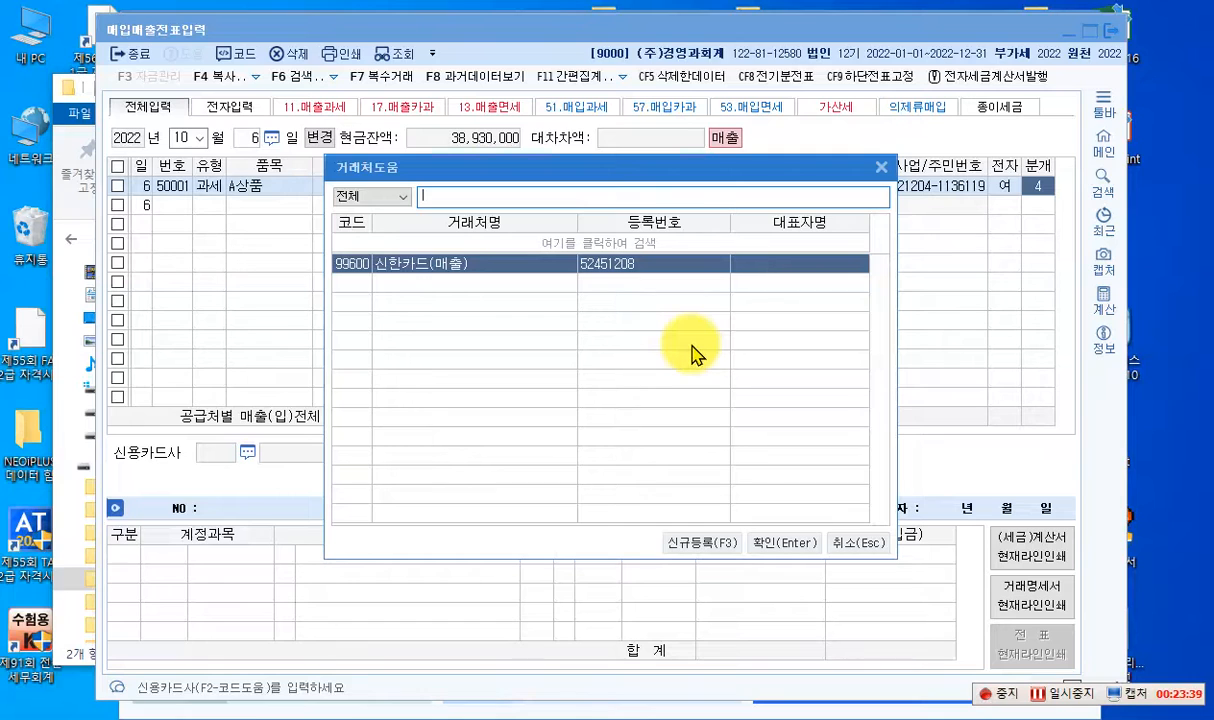
key("Return")
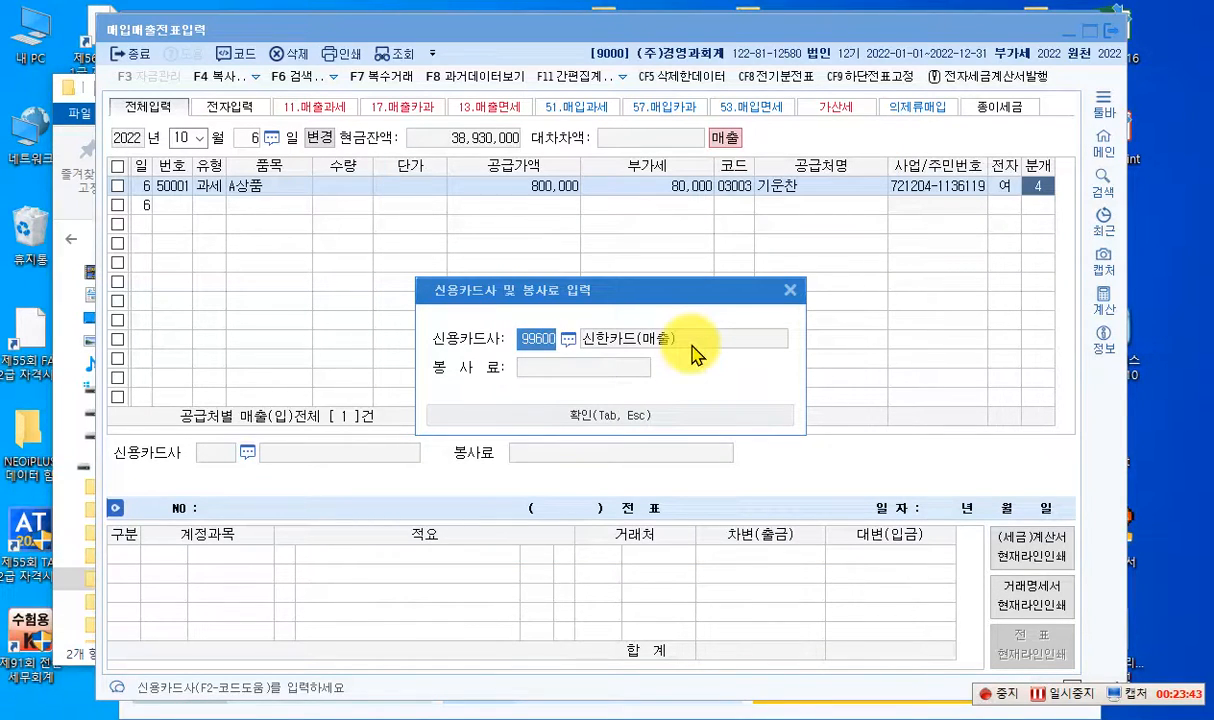
key("Tab")
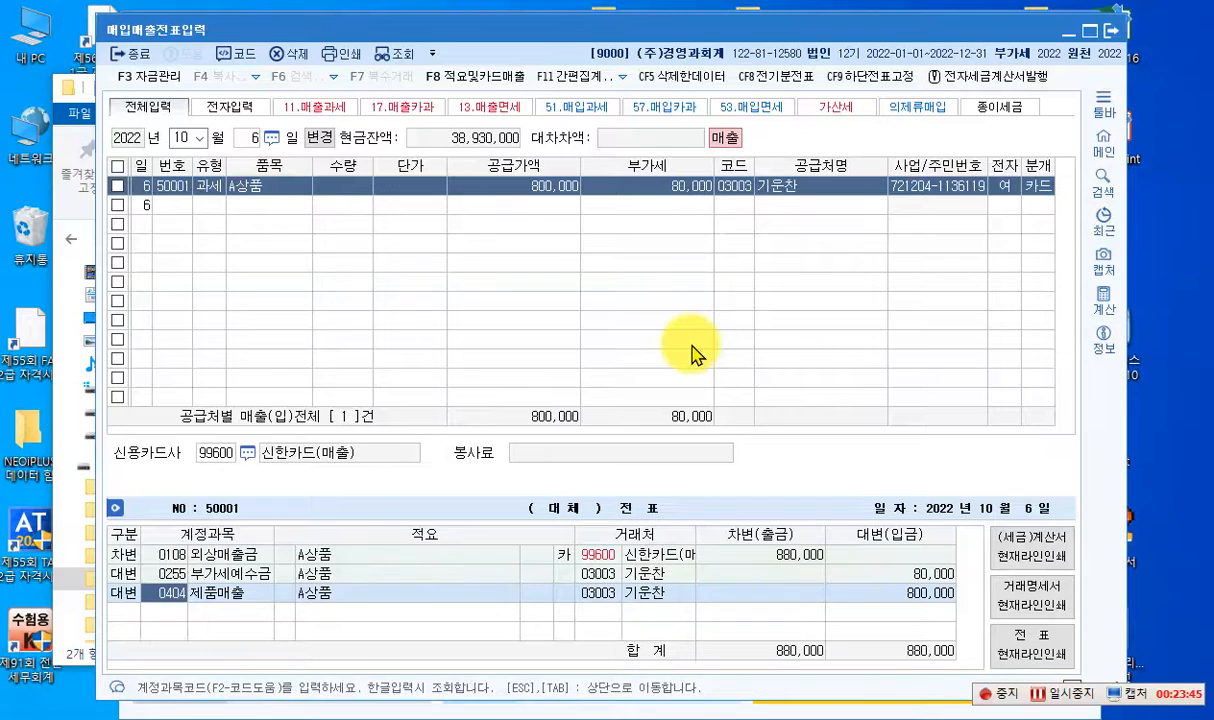
- Change the 800,000 credit line's account from 제품매출 to 0401 상품매출 and complete the voucher
key("Return")
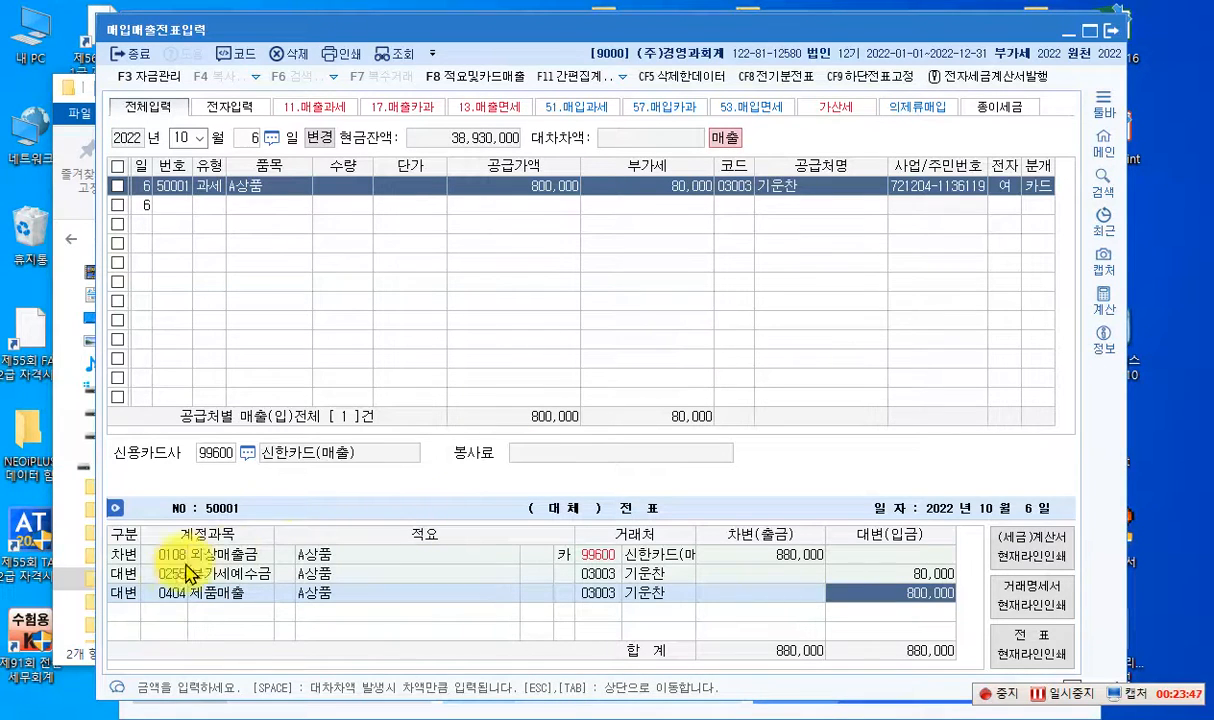
left_click(167, 592)
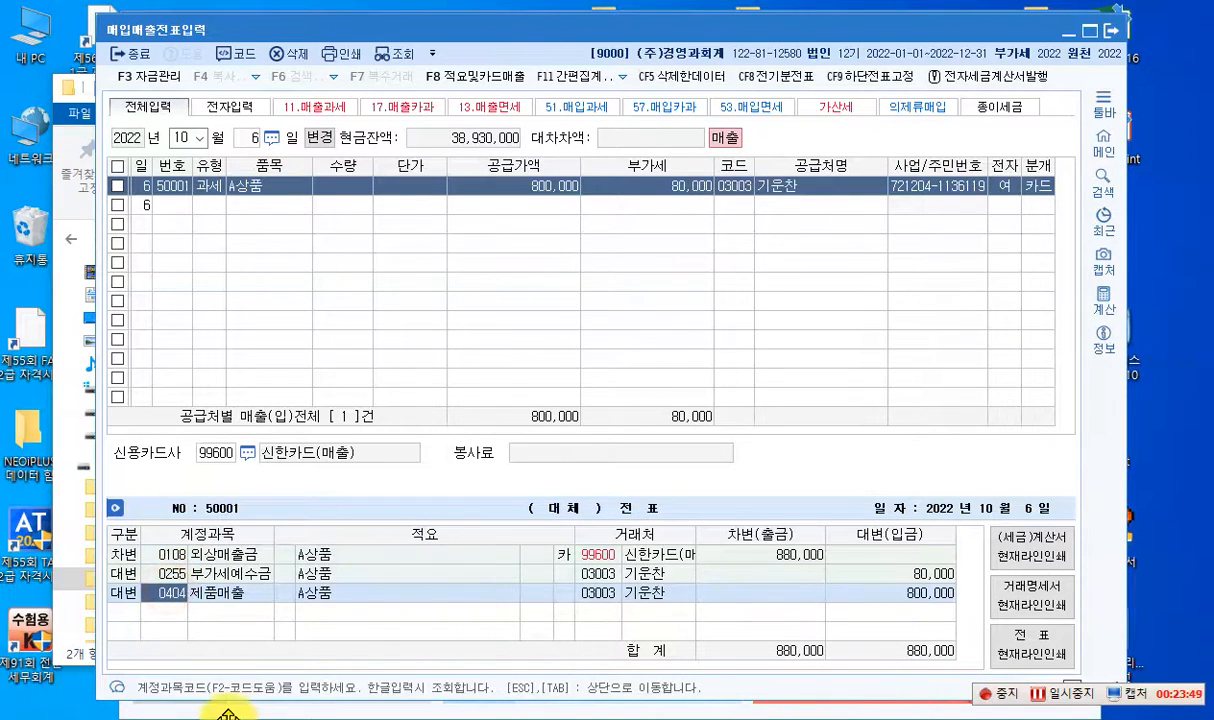
key("Return")
key("Return")
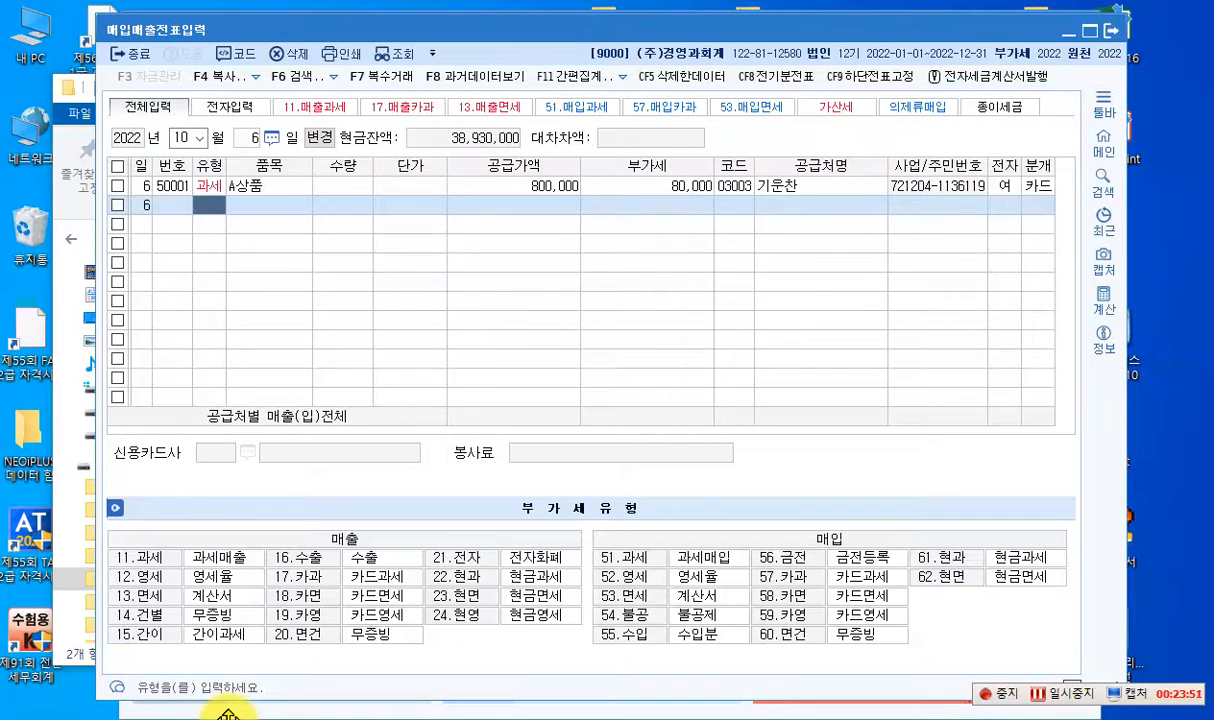
- Select the October 6 A상품 voucher and open the 매출매입 간편 집계표 summary
left_click(512, 190)
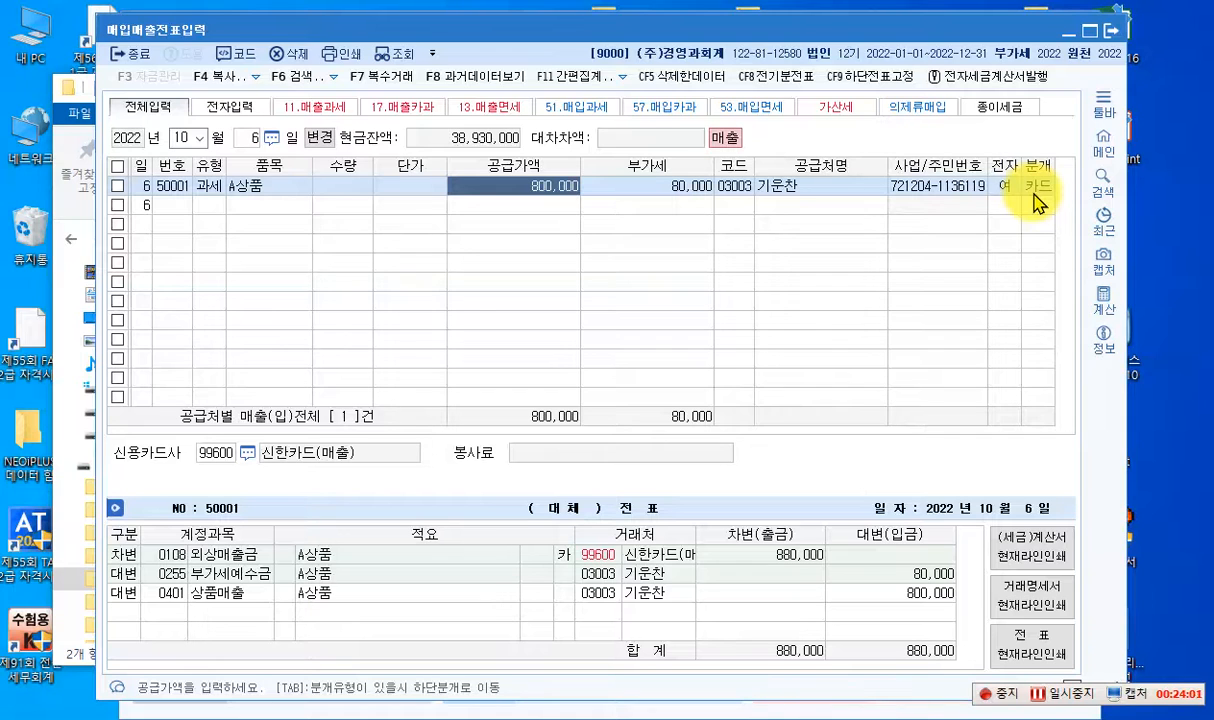
left_click(605, 78)
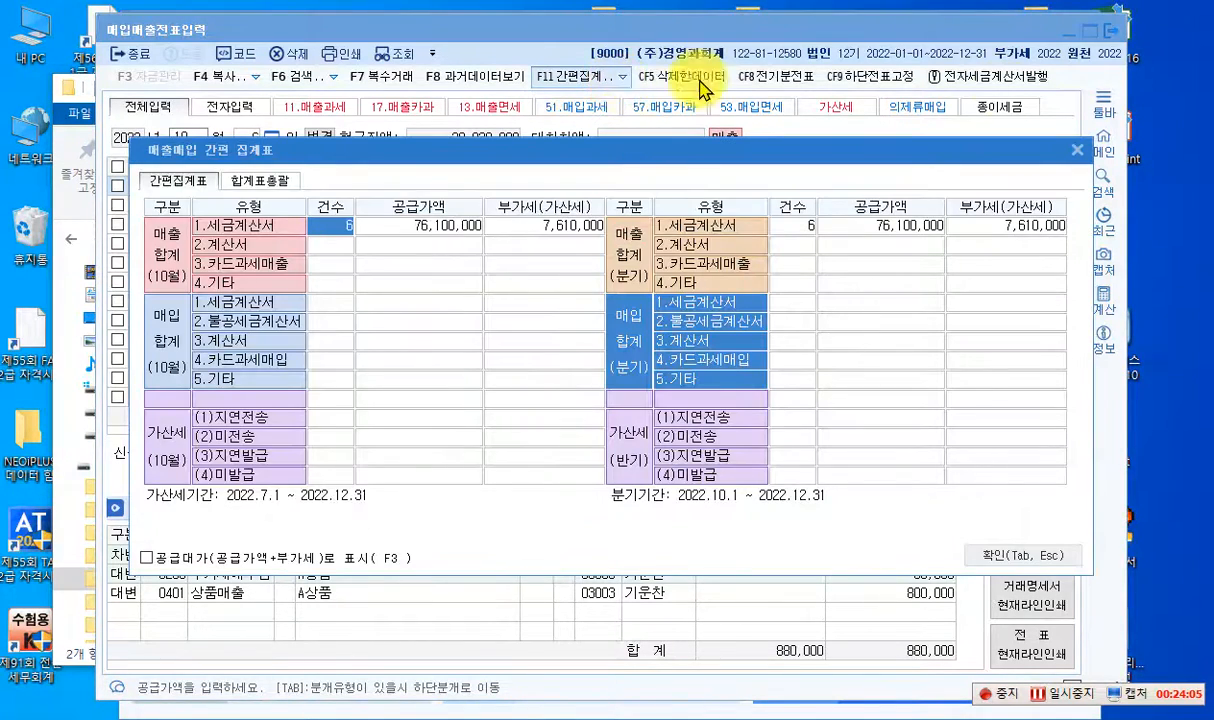
- Review the 매출매입 간편 집계표 summary of October sales and purchases once more and return to the voucher list
left_click(1077, 149)
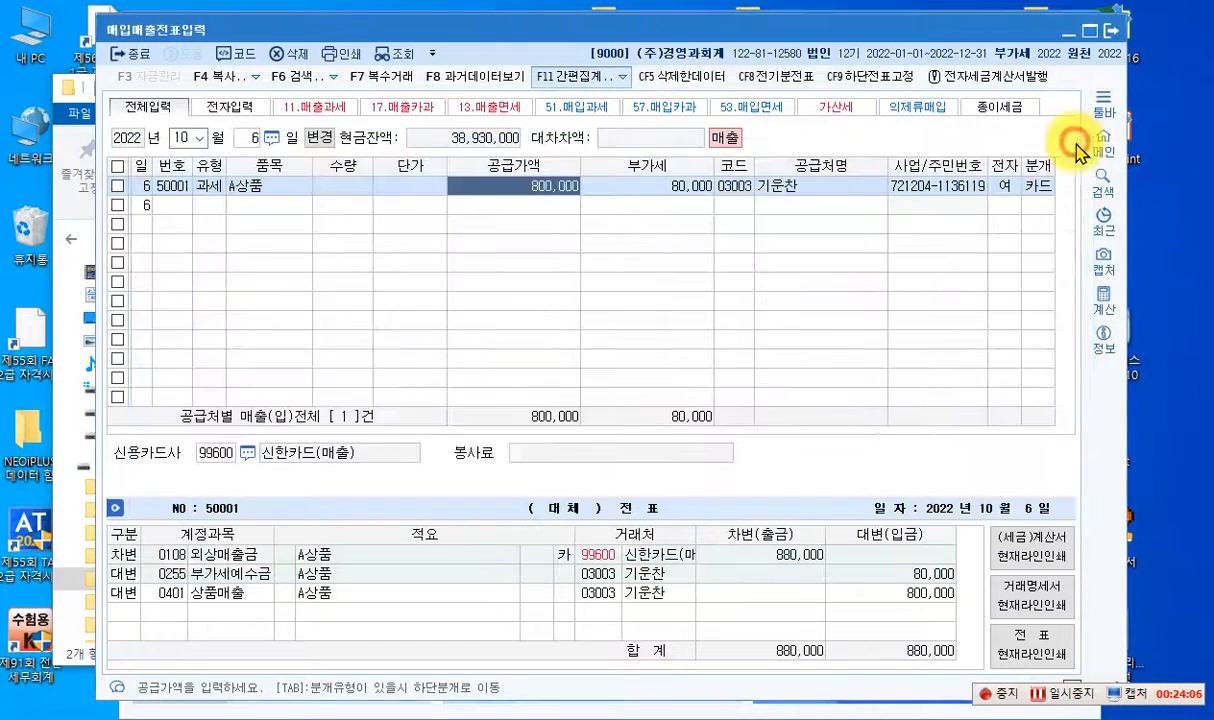
left_click(583, 80)
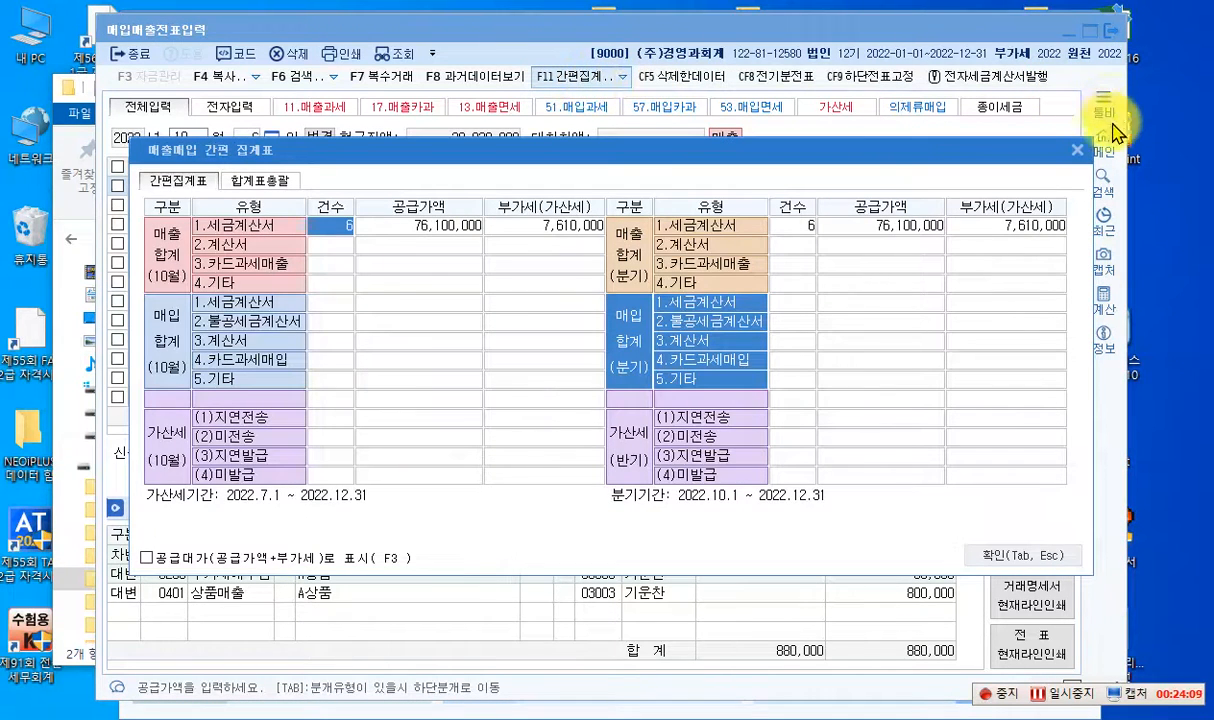
left_click(1077, 150)
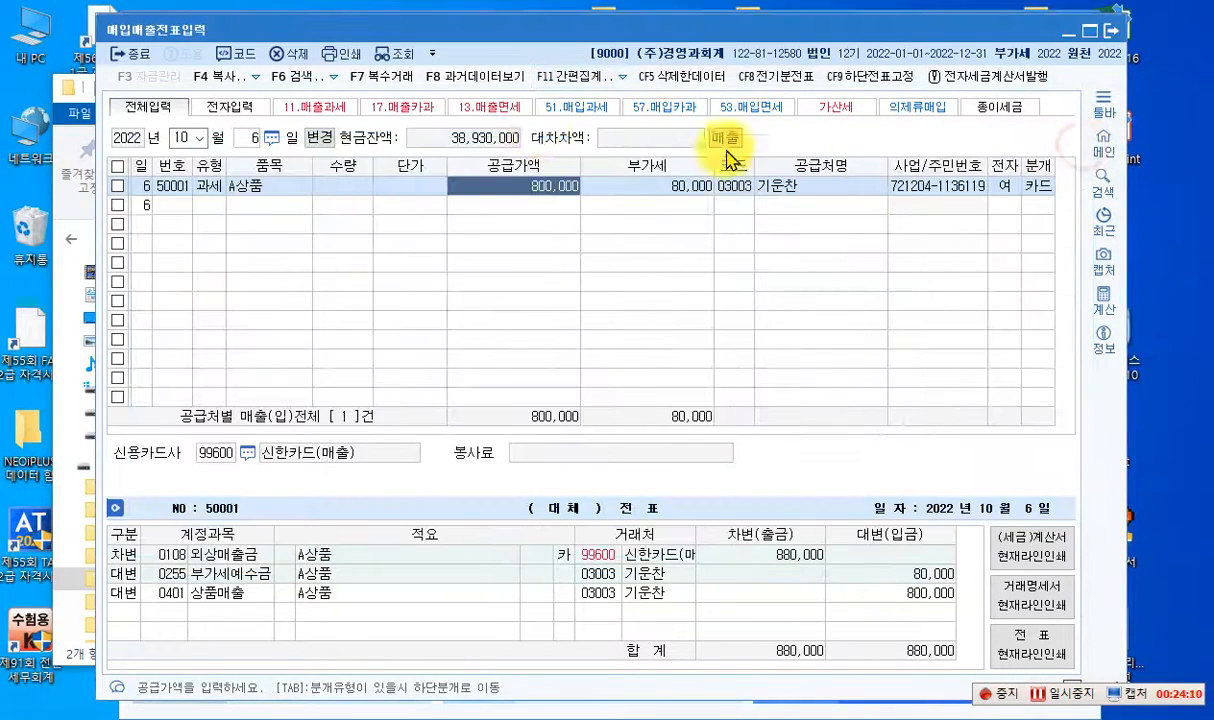
left_click(621, 77)
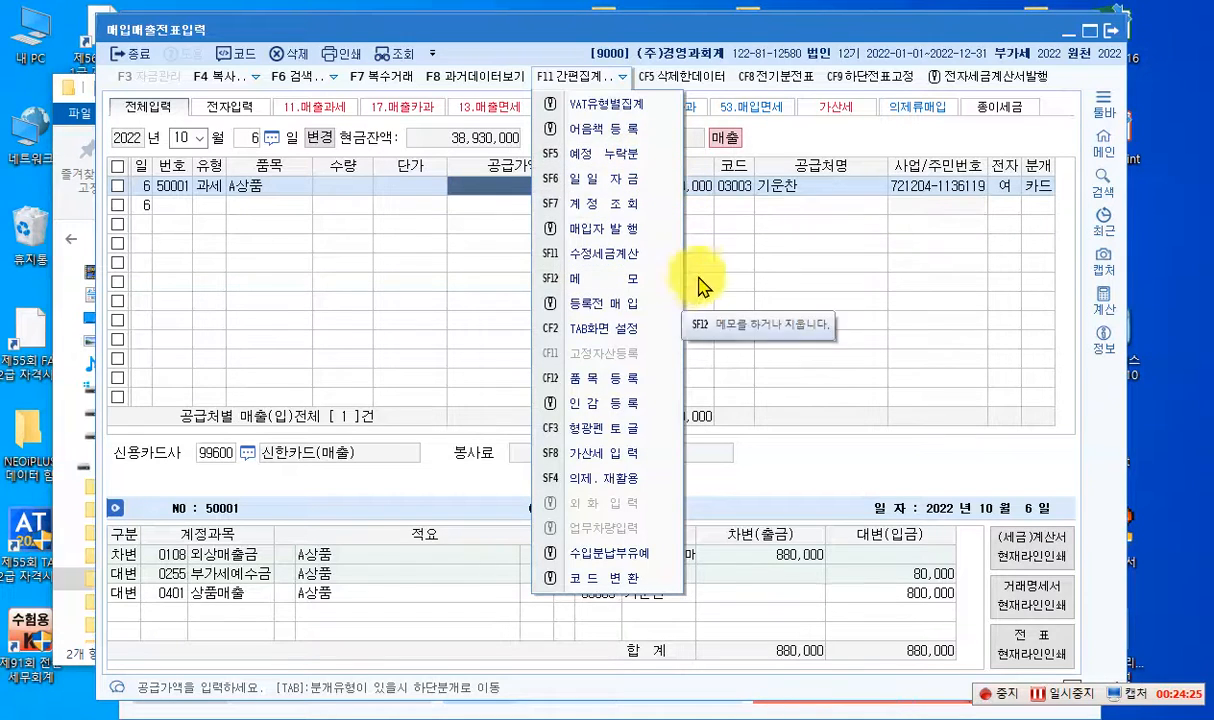
left_click(760, 258)
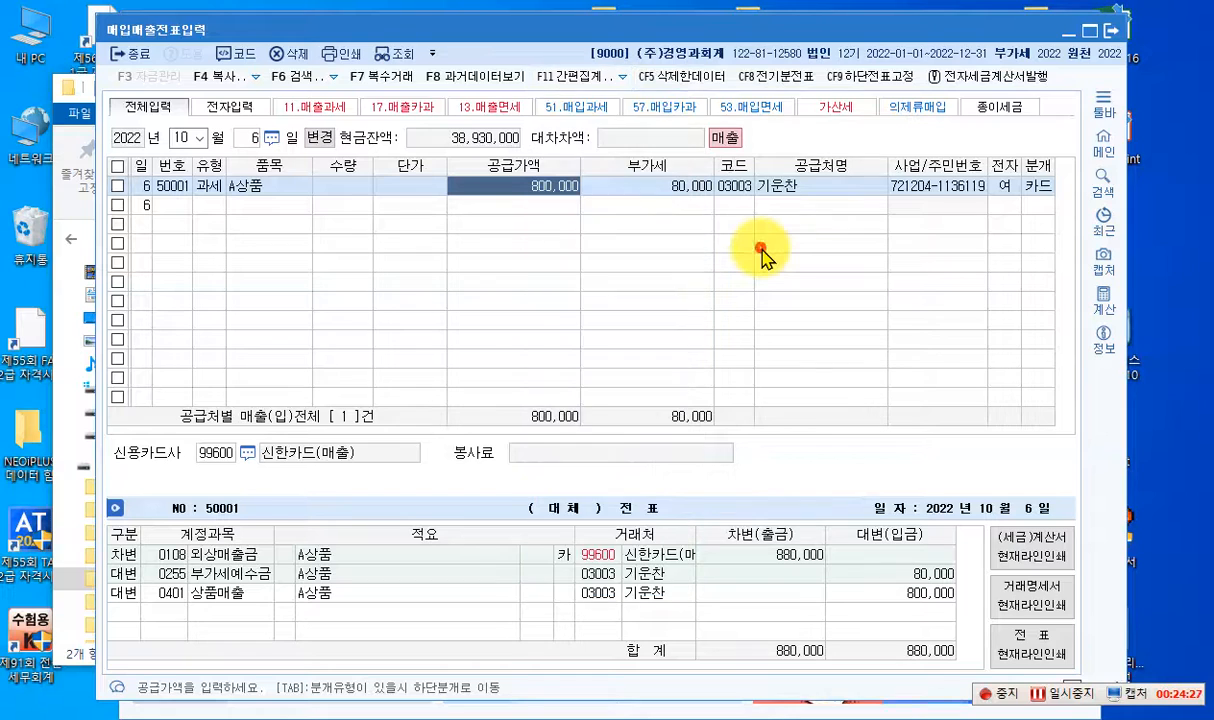
left_click(334, 78)
left_click(334, 77)
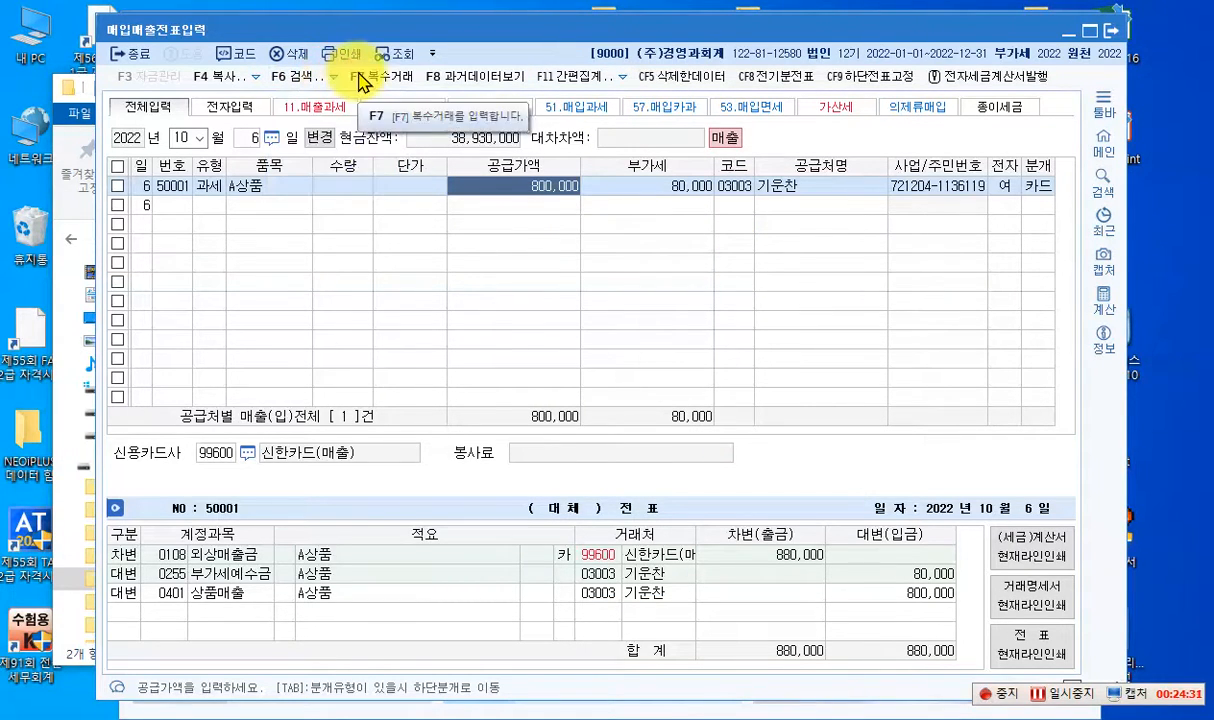
left_click(334, 77)
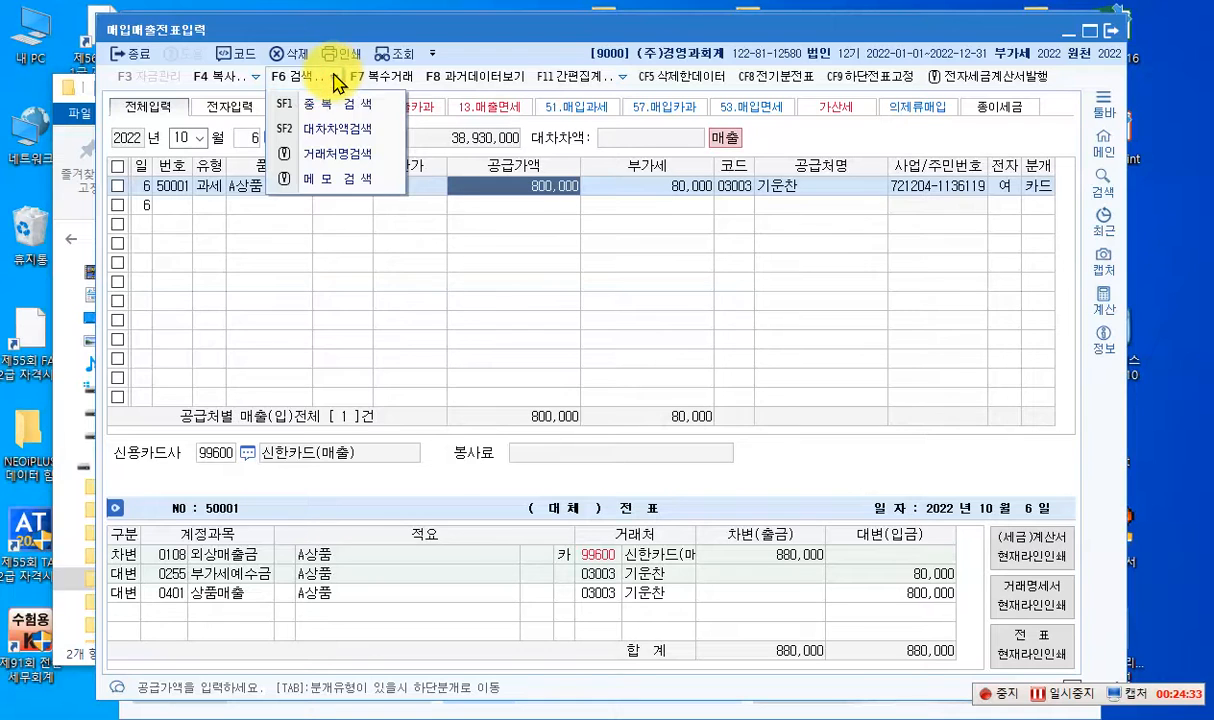
left_click(335, 80)
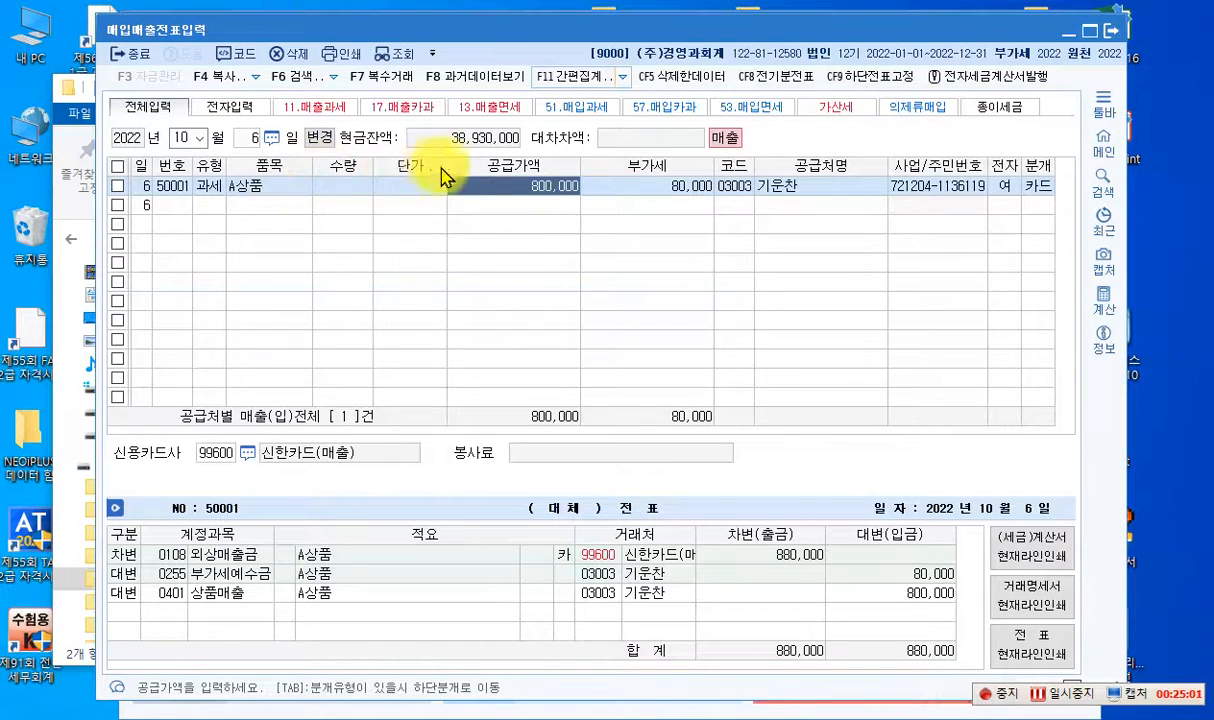
left_click(622, 78)
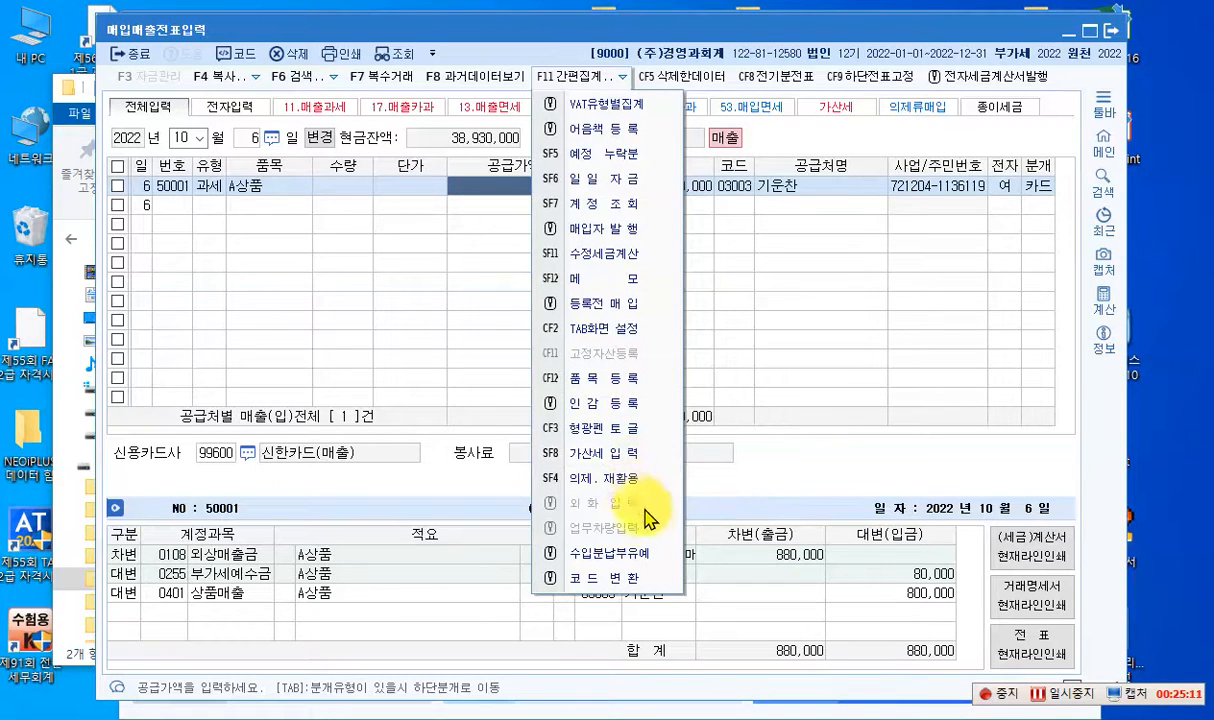
left_click(705, 225)
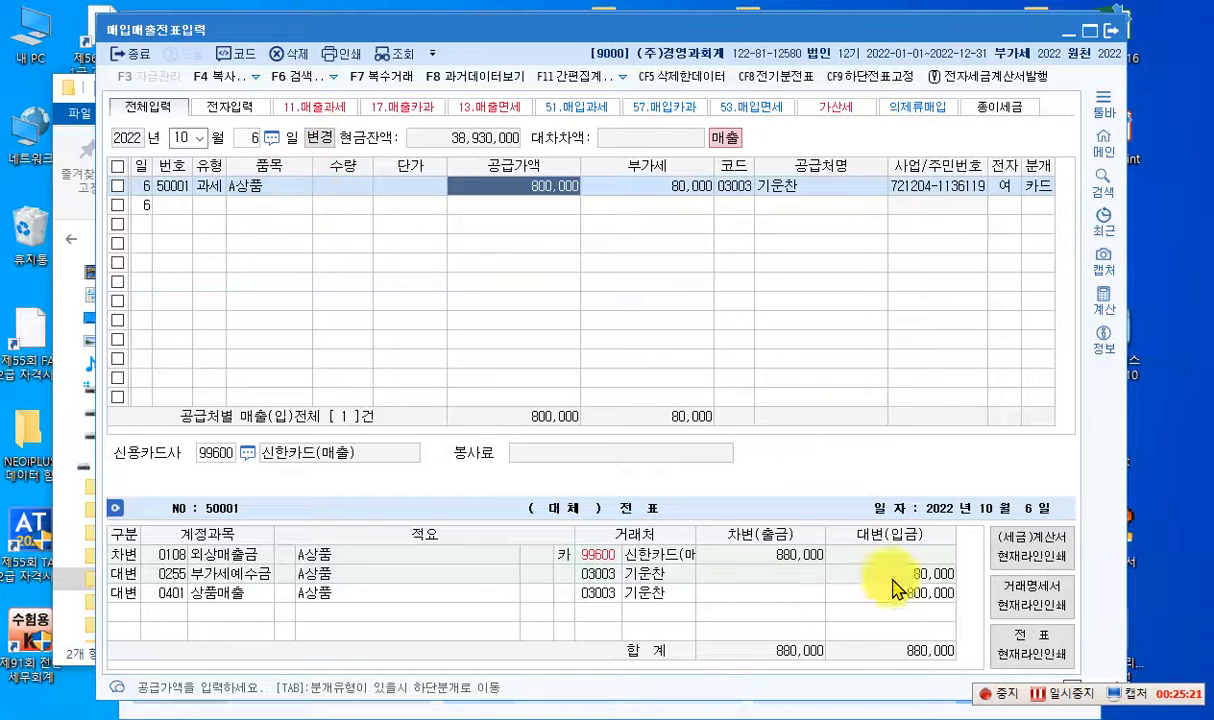
left_click(1061, 694)
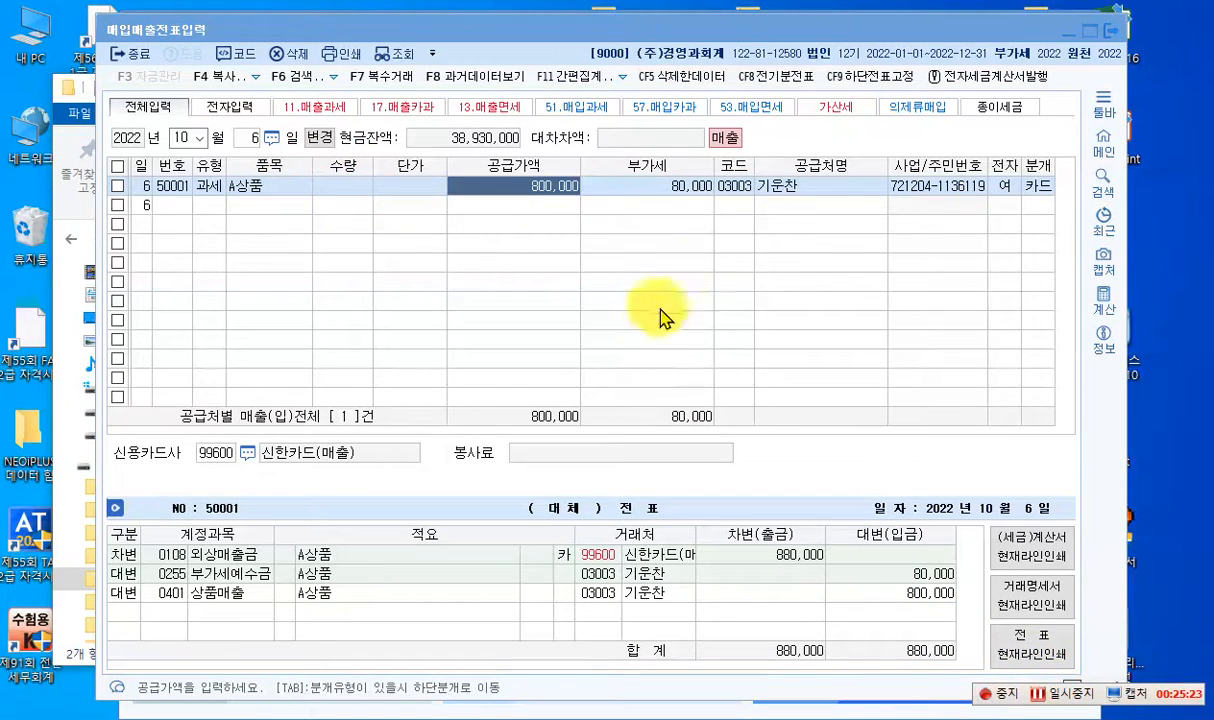
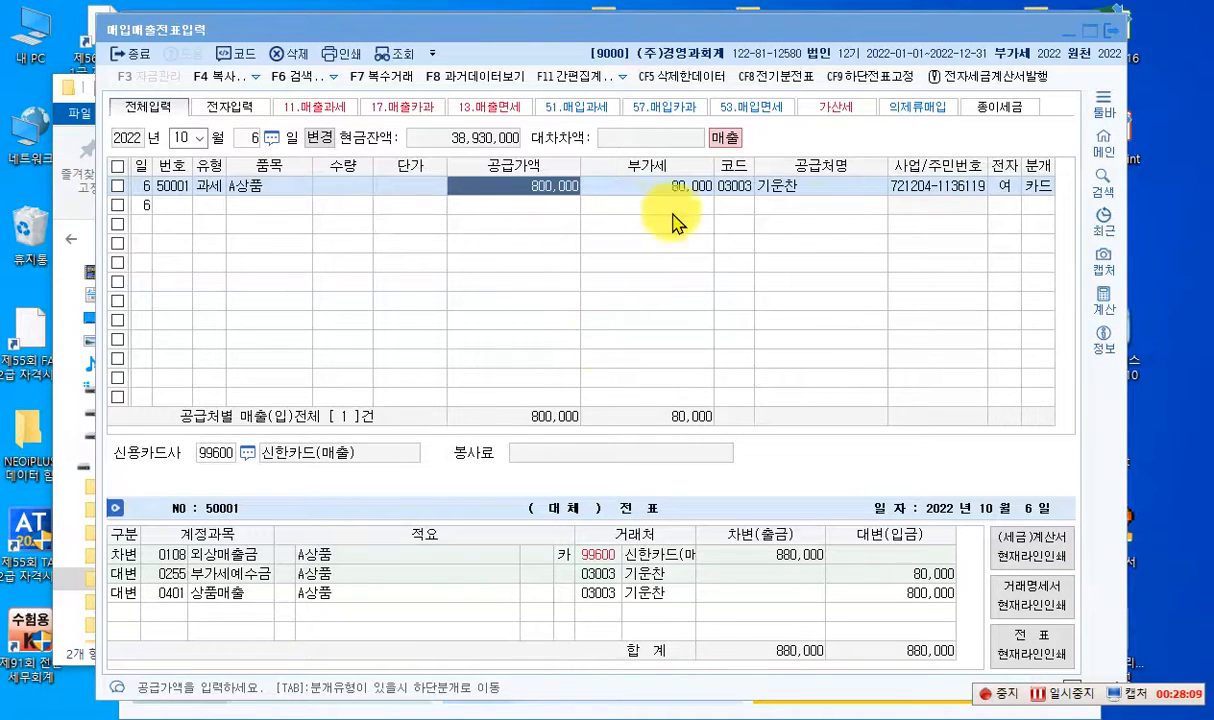
- Open the contact registration for the A상품 sale's customer and add a contact set to 사용 with the contact's full name
left_click(795, 190)
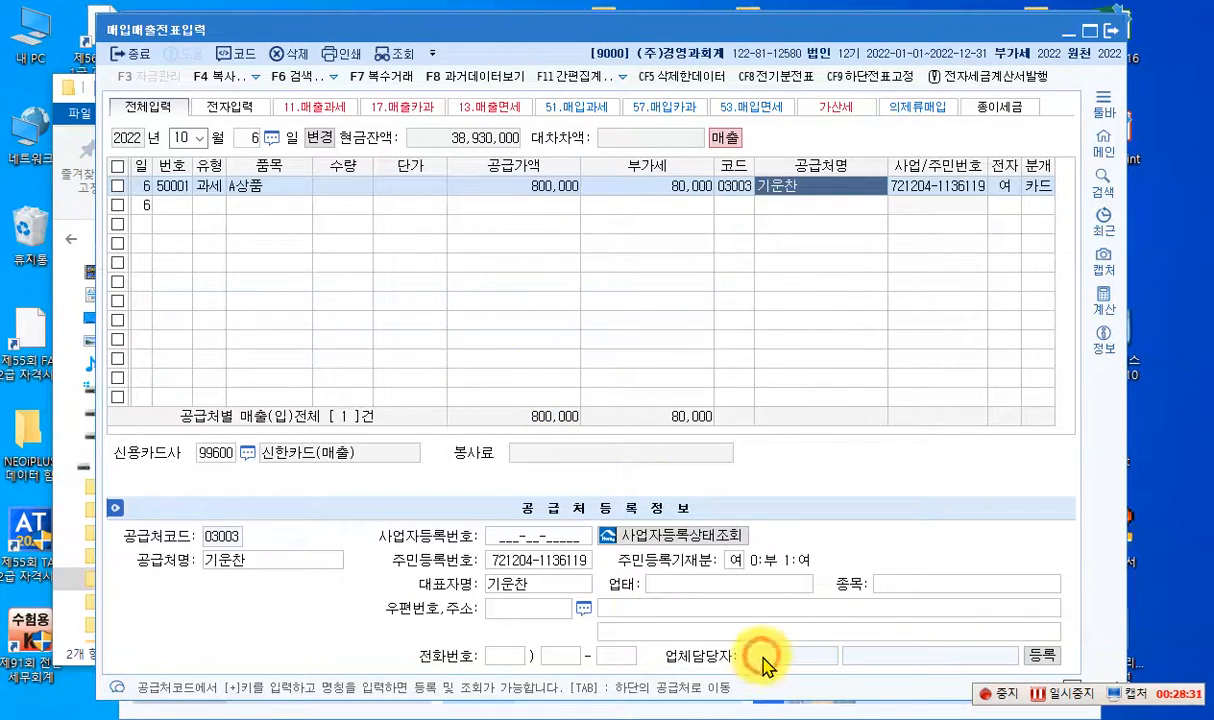
left_click(1040, 657)
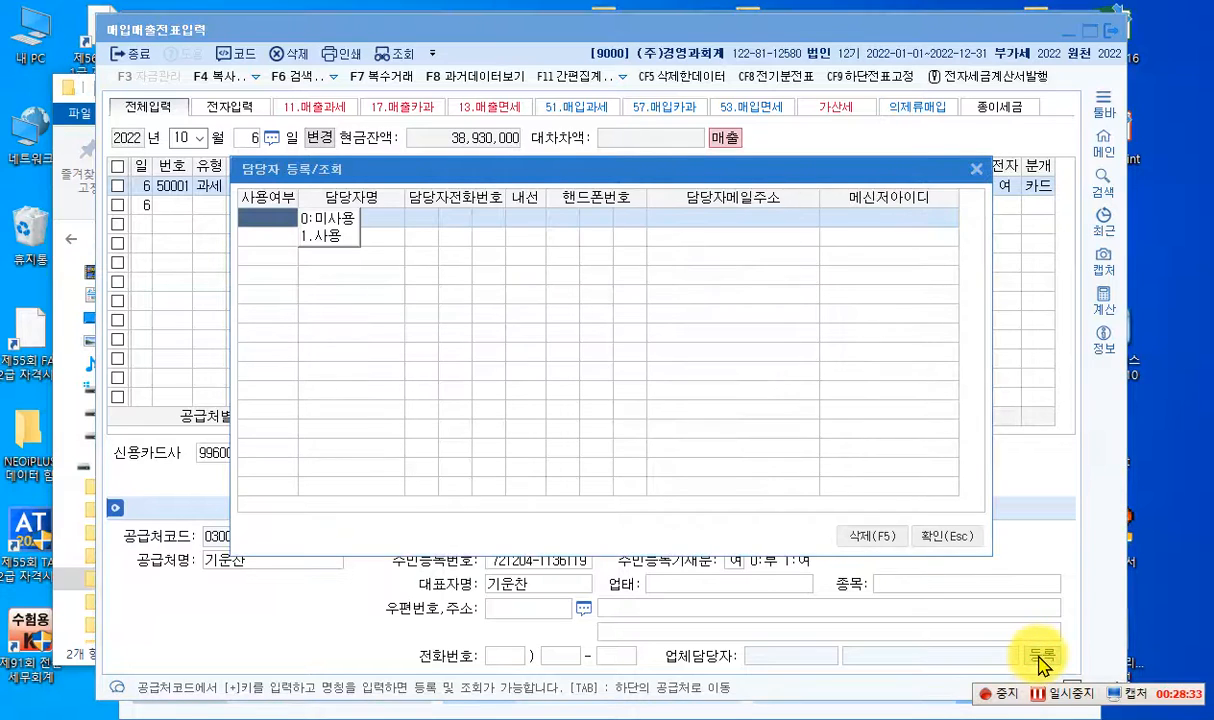
left_click(327, 238)
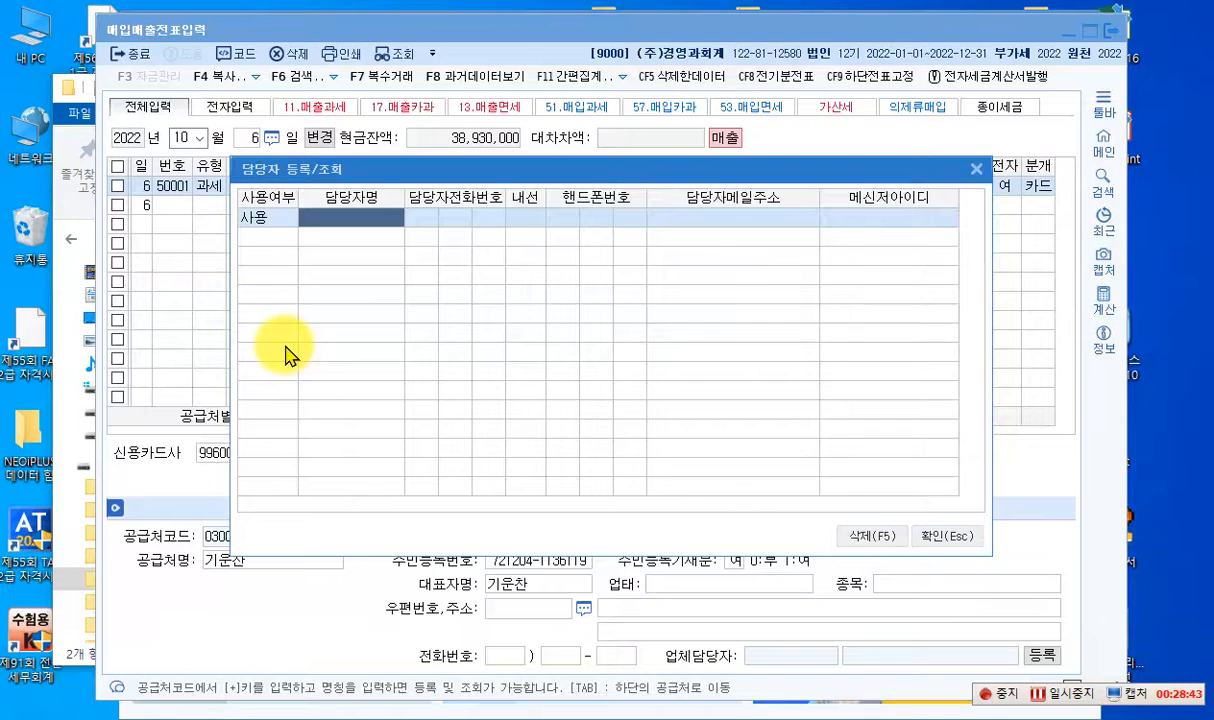
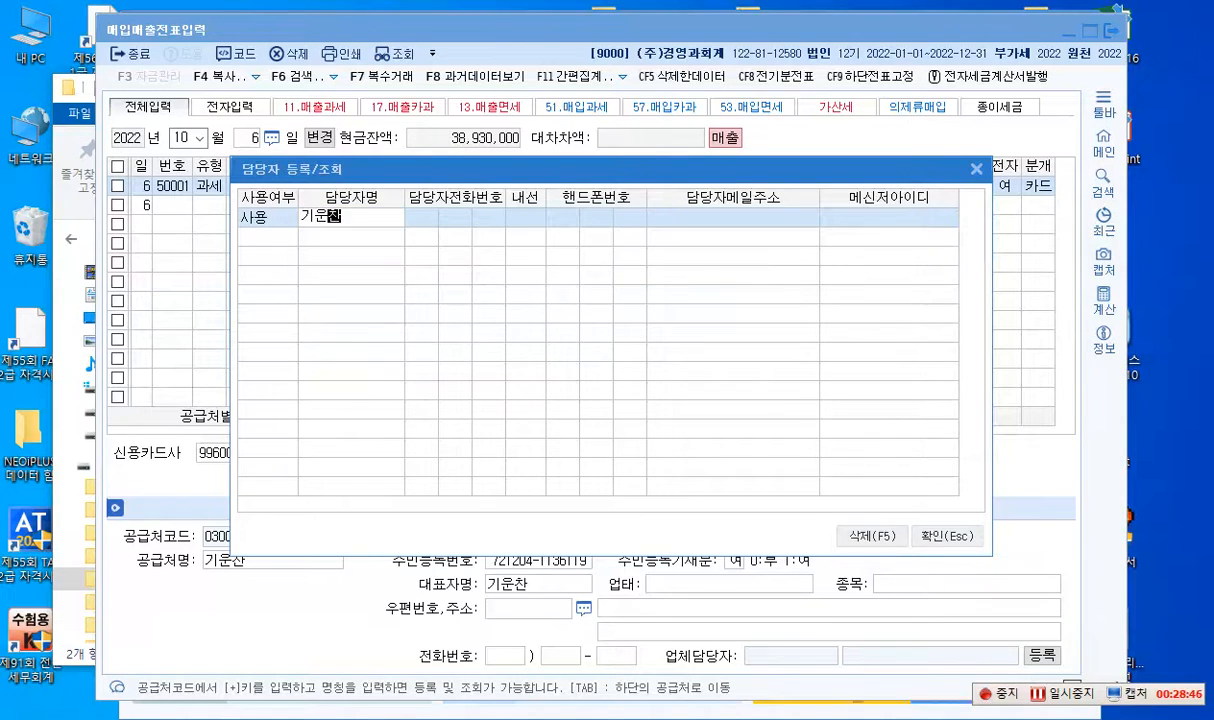
key("Return")
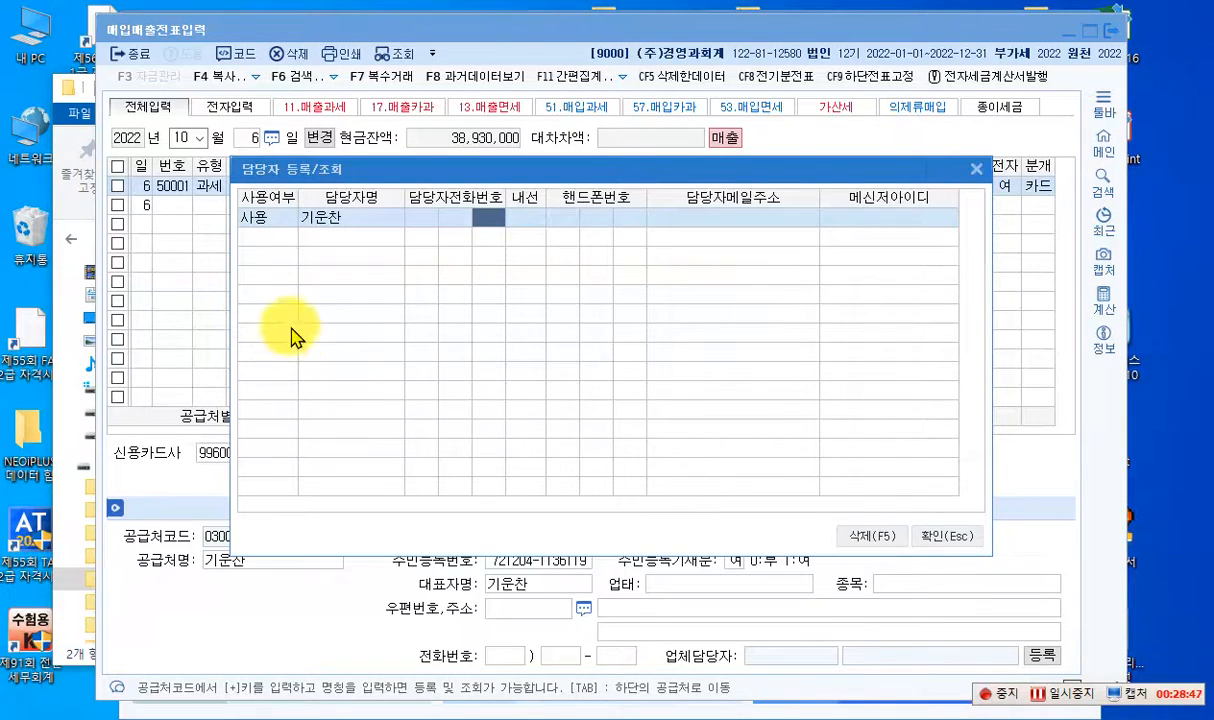
- Fill in the contact's e-mail address and confirm the contact registration
left_click(758, 218)
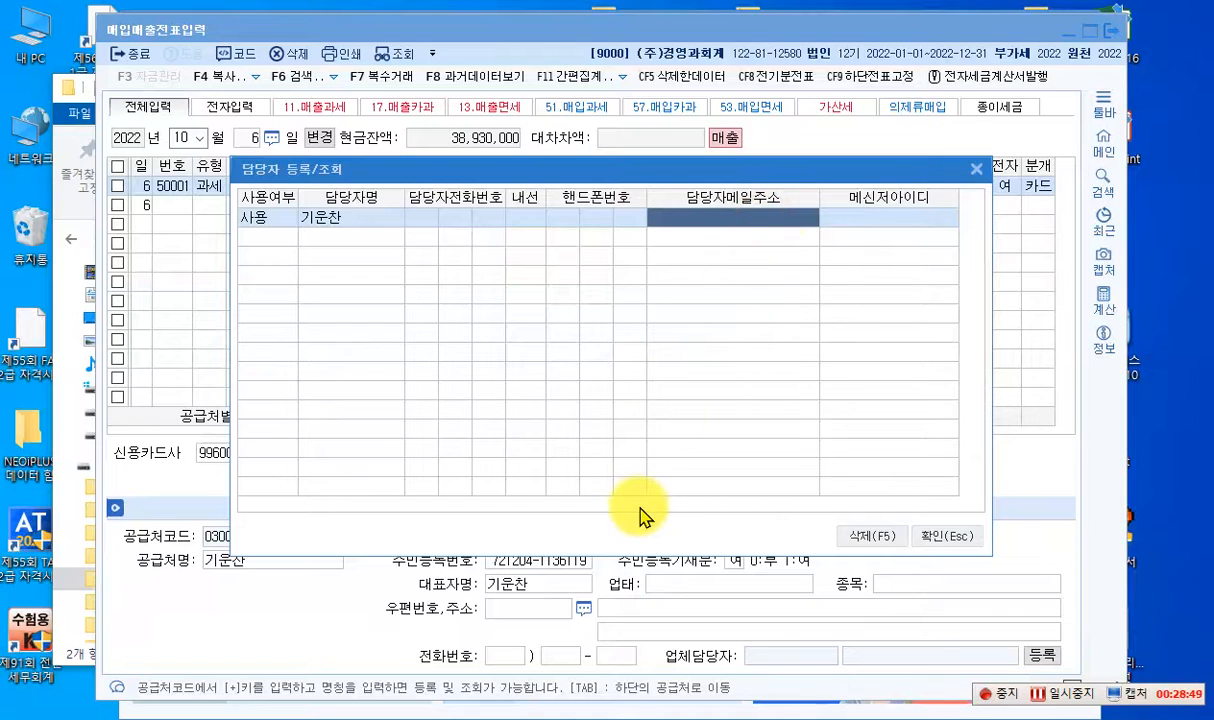
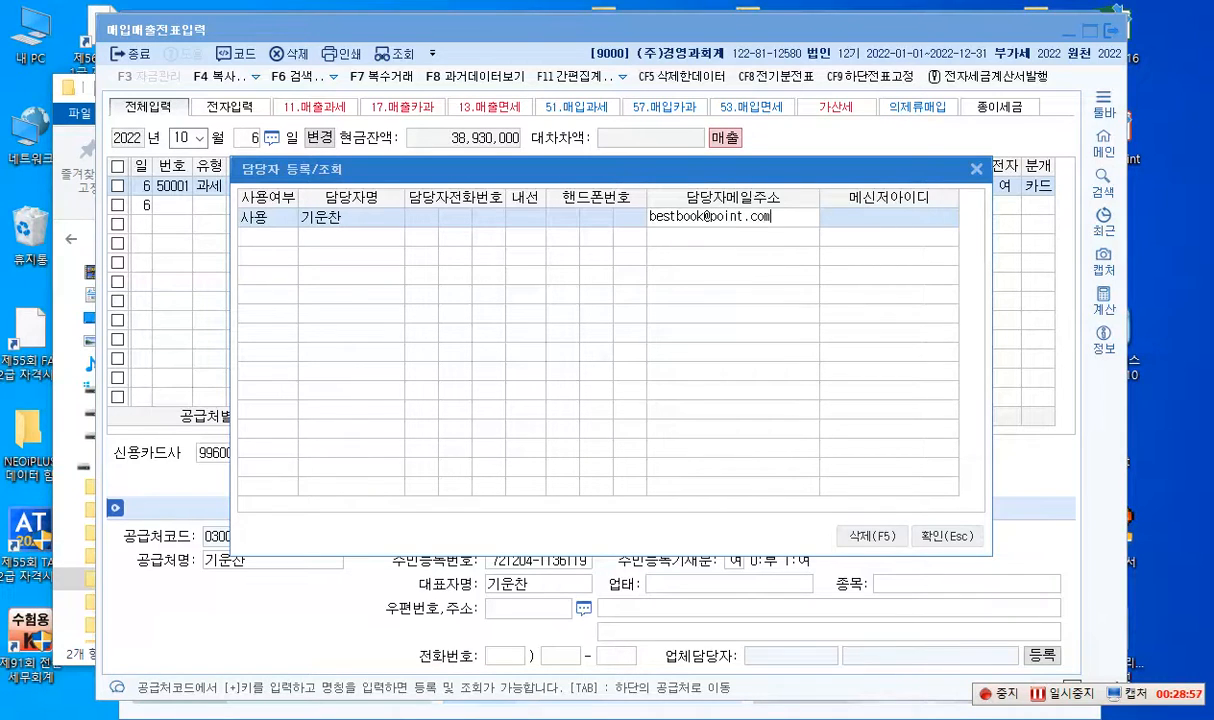
key("Return")
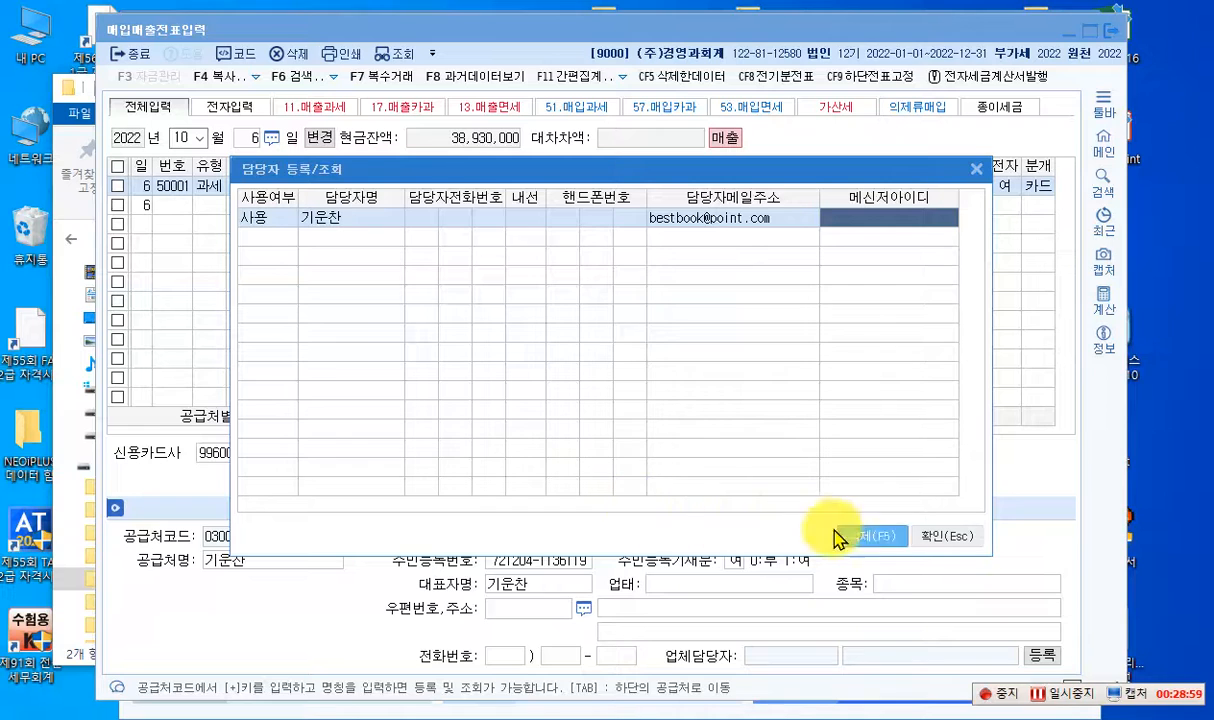
left_click(935, 540)
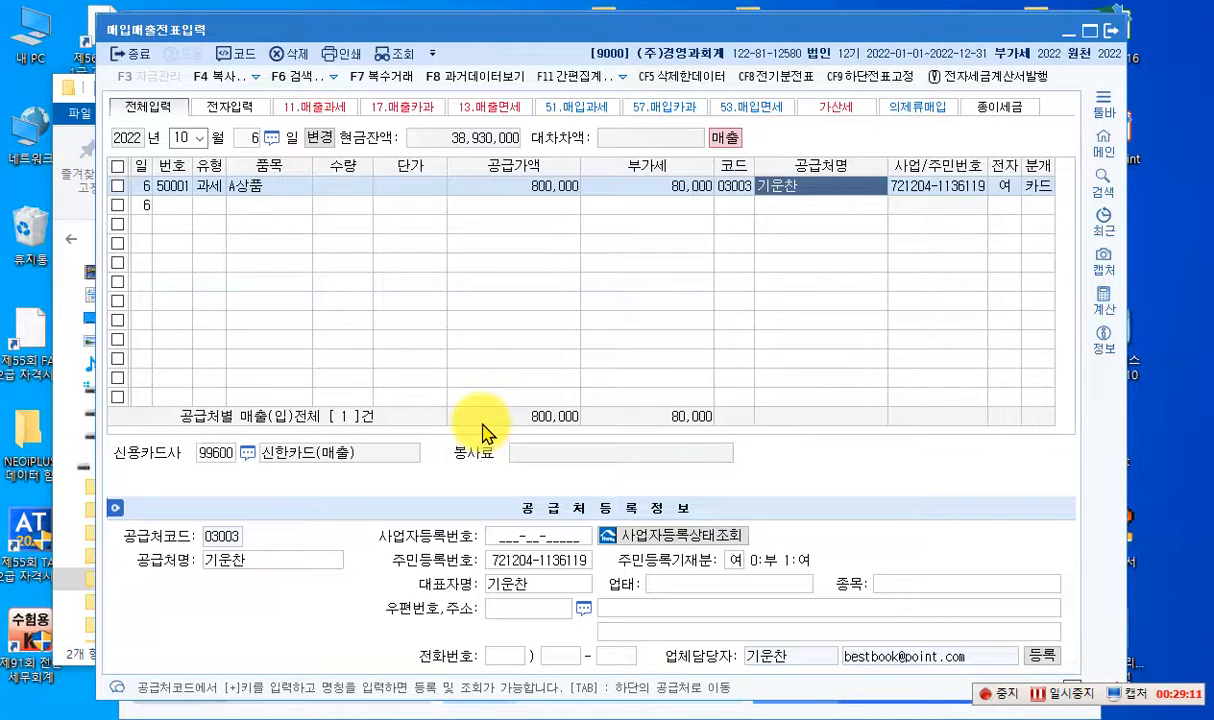
left_click(252, 138)
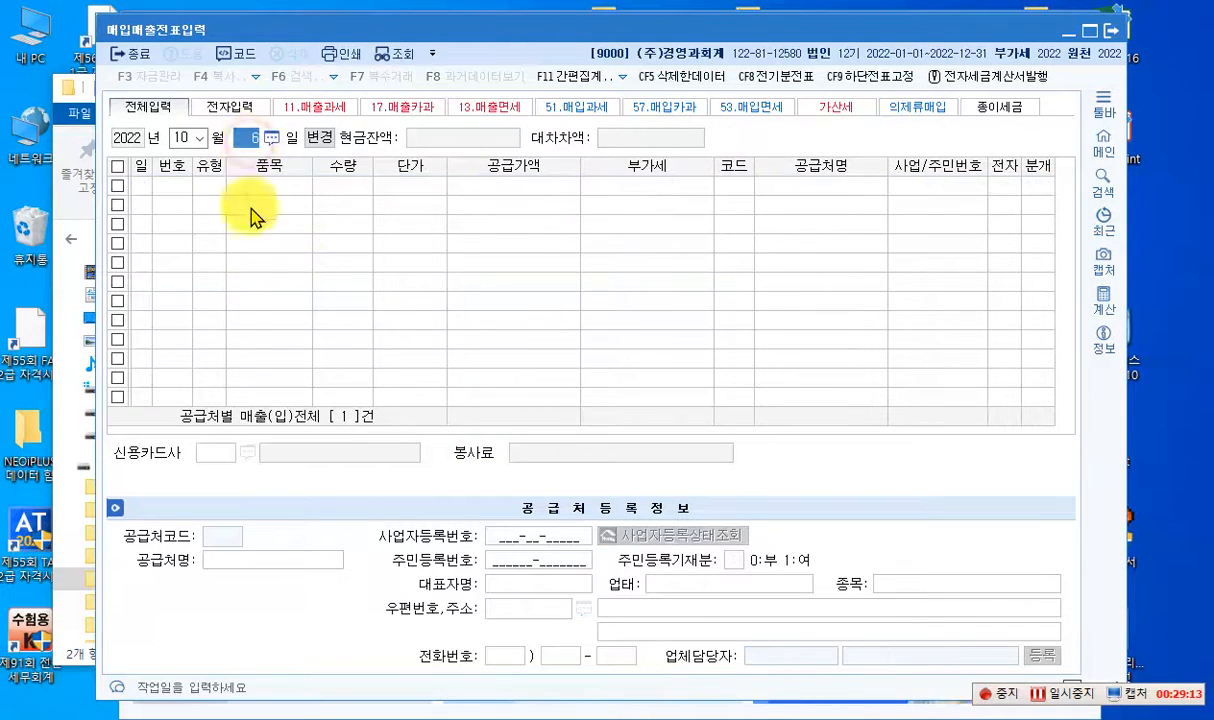
type("10")
key("Return")
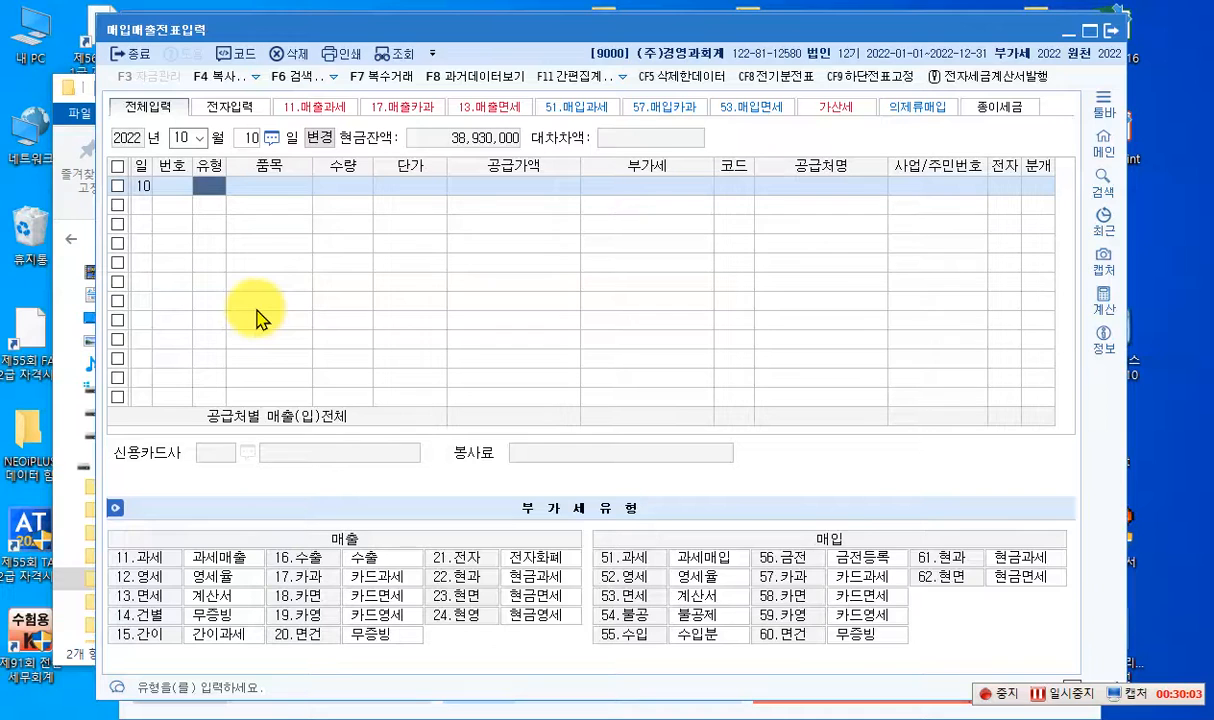
type("1")
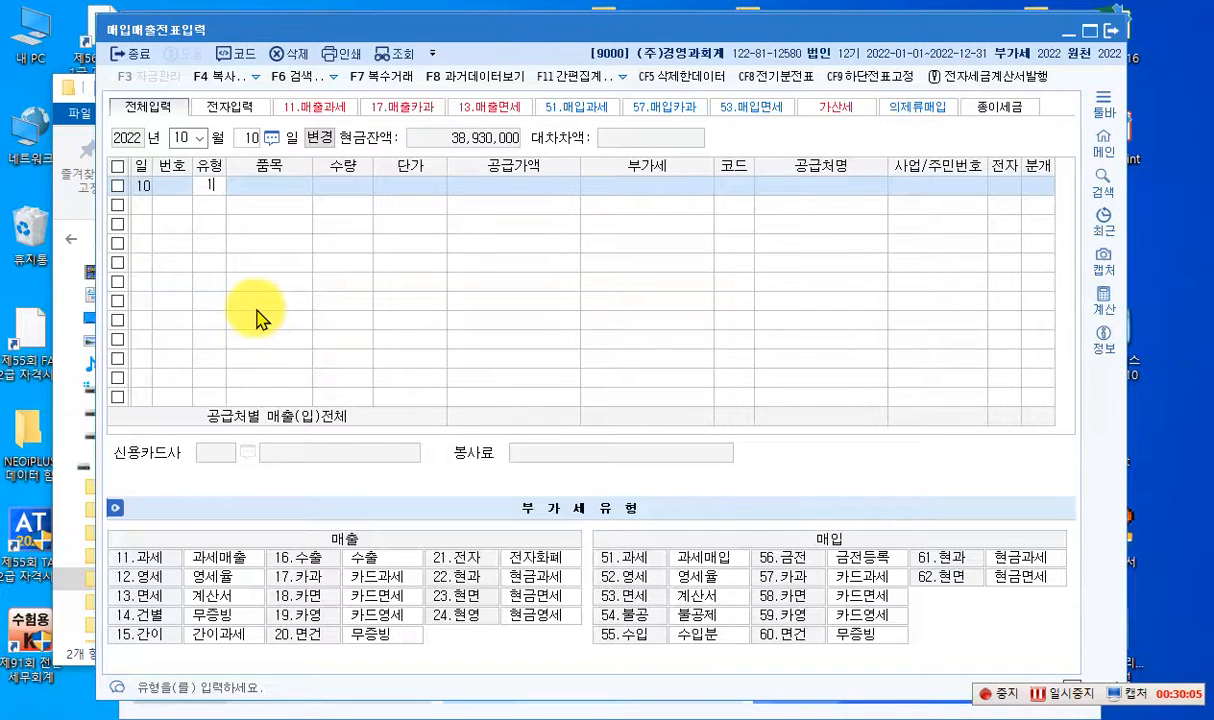
type("7")
key("Return")
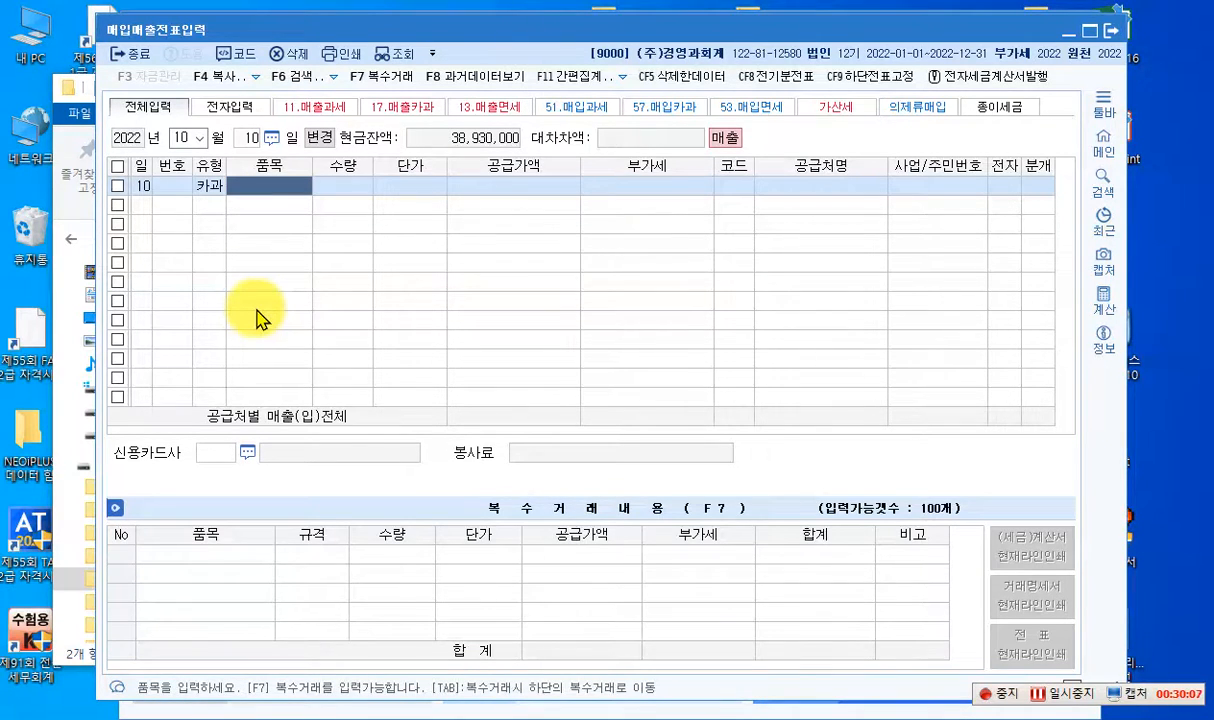
key("Left")
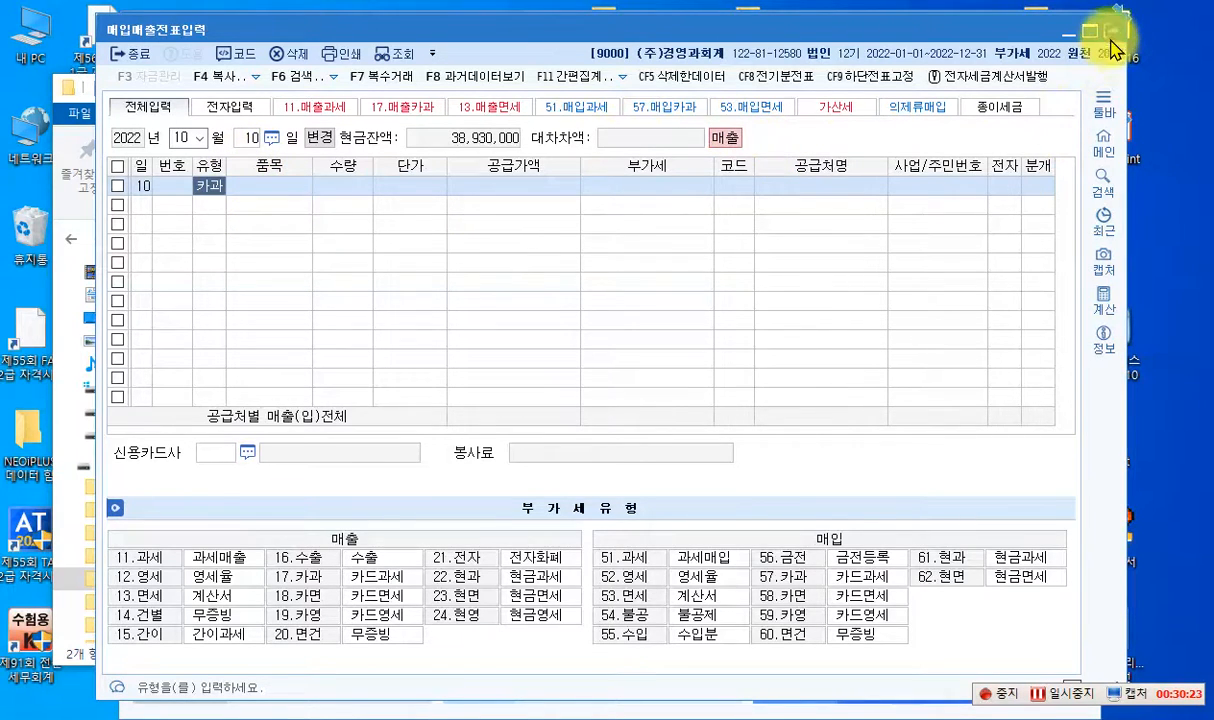
- Leave 매입매출전표입력, open 일반전표입력 and set the voucher date to October 10, 2022
left_click(1112, 38)
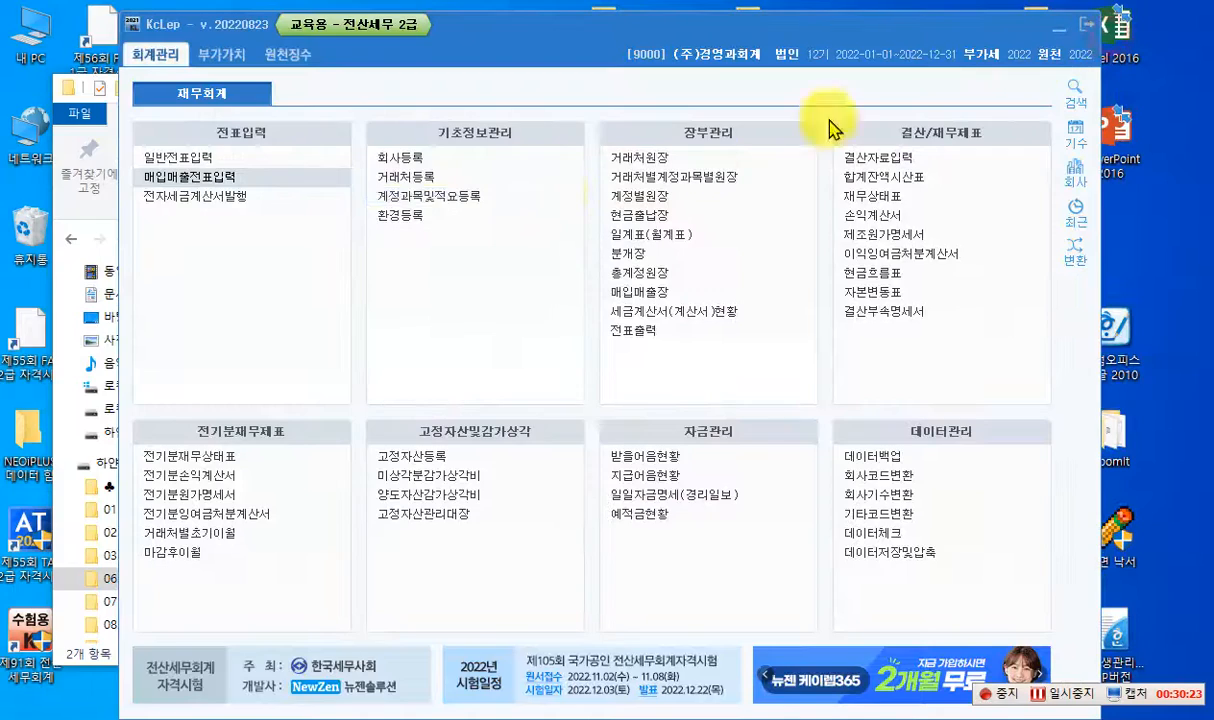
left_click(172, 160)
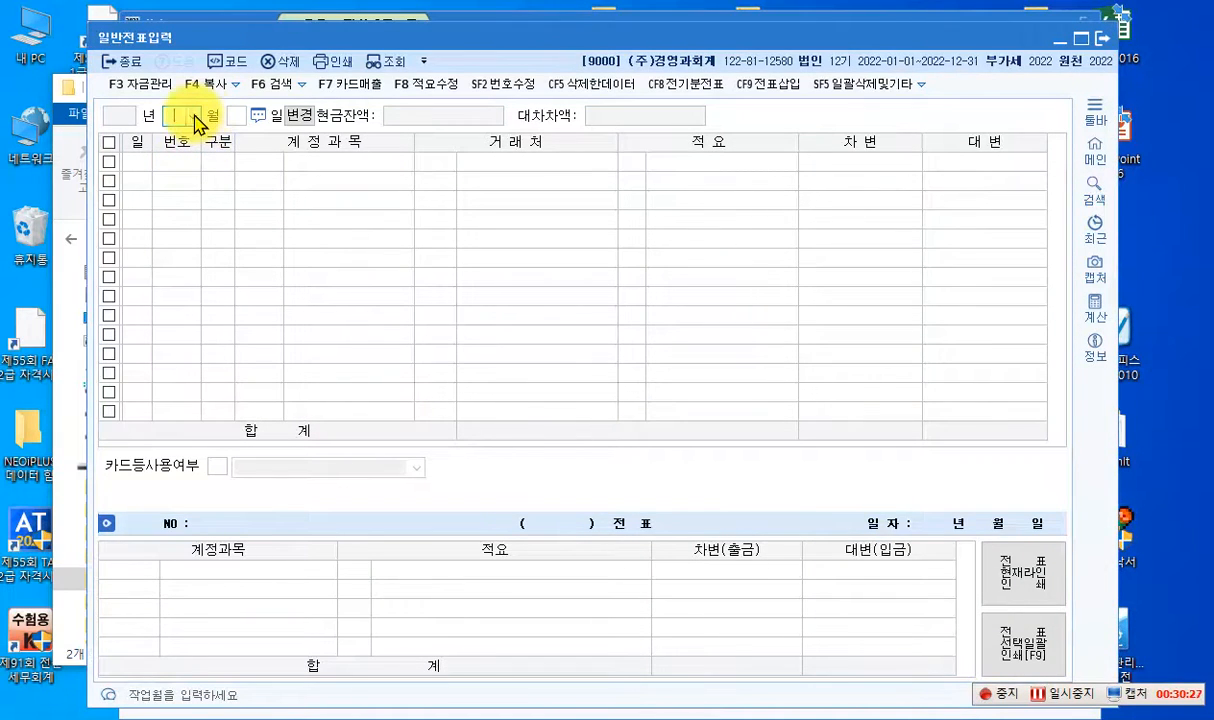
left_click(196, 120)
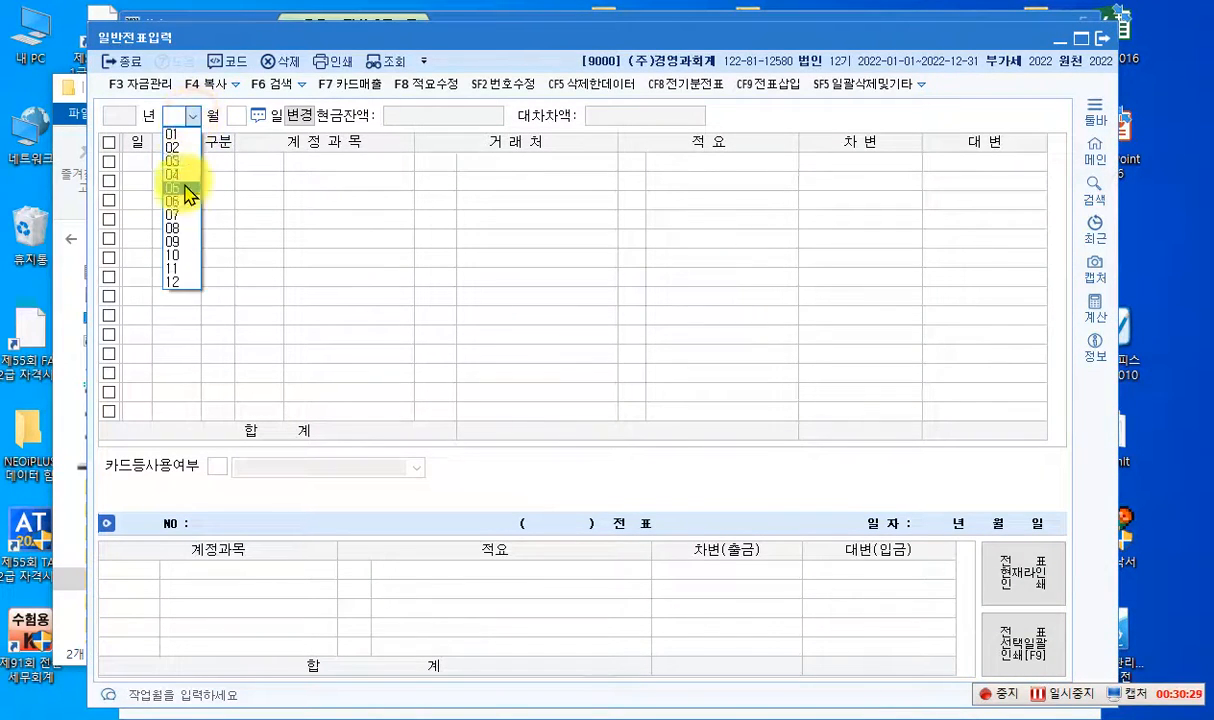
left_click(184, 259)
type("10")
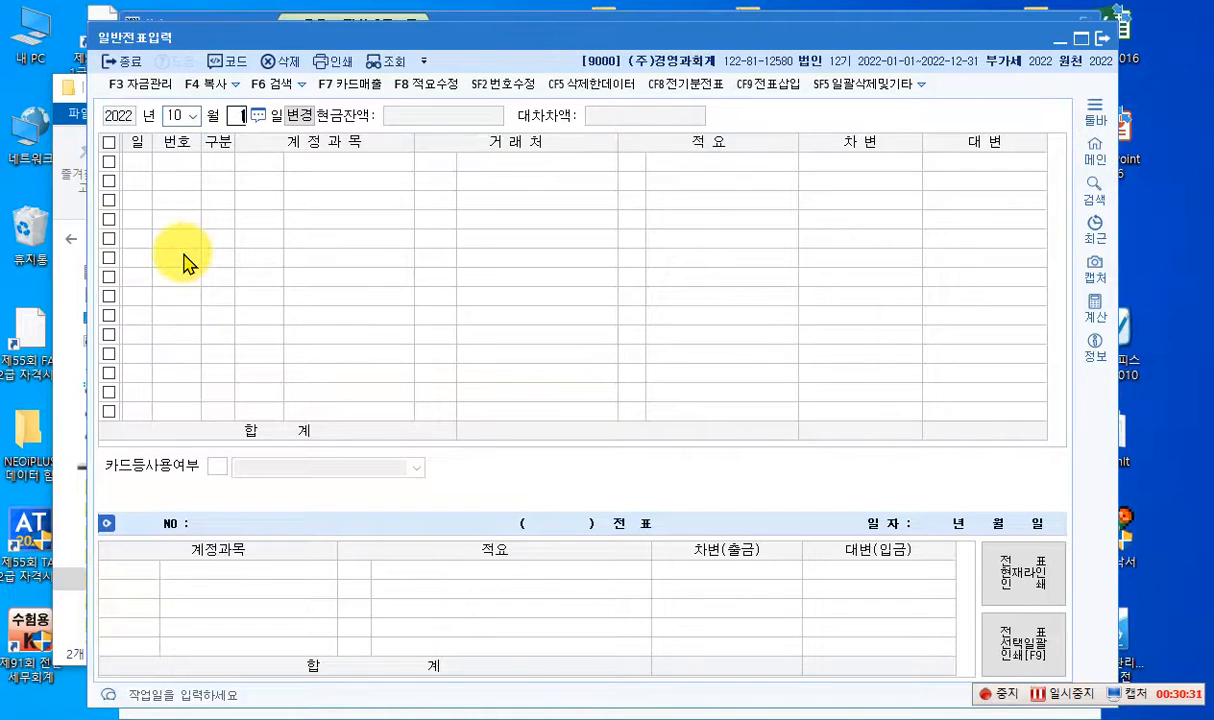
key("Return")
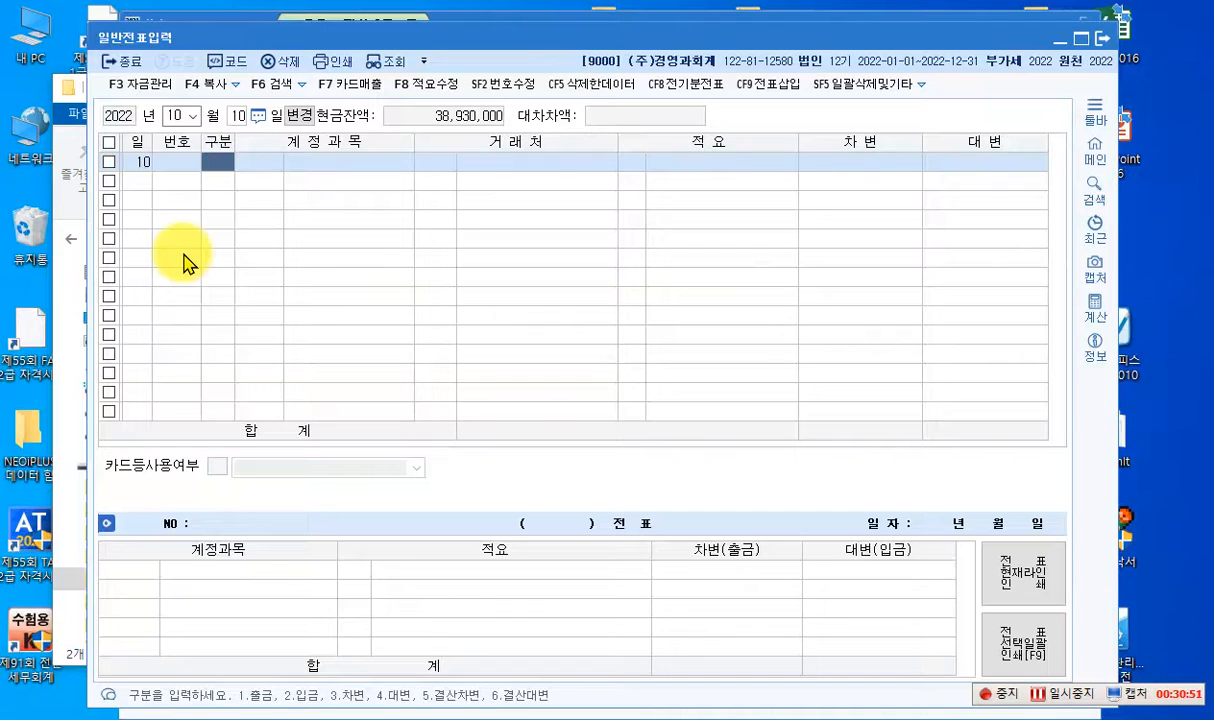
type("1")
key("Return")
type("20")
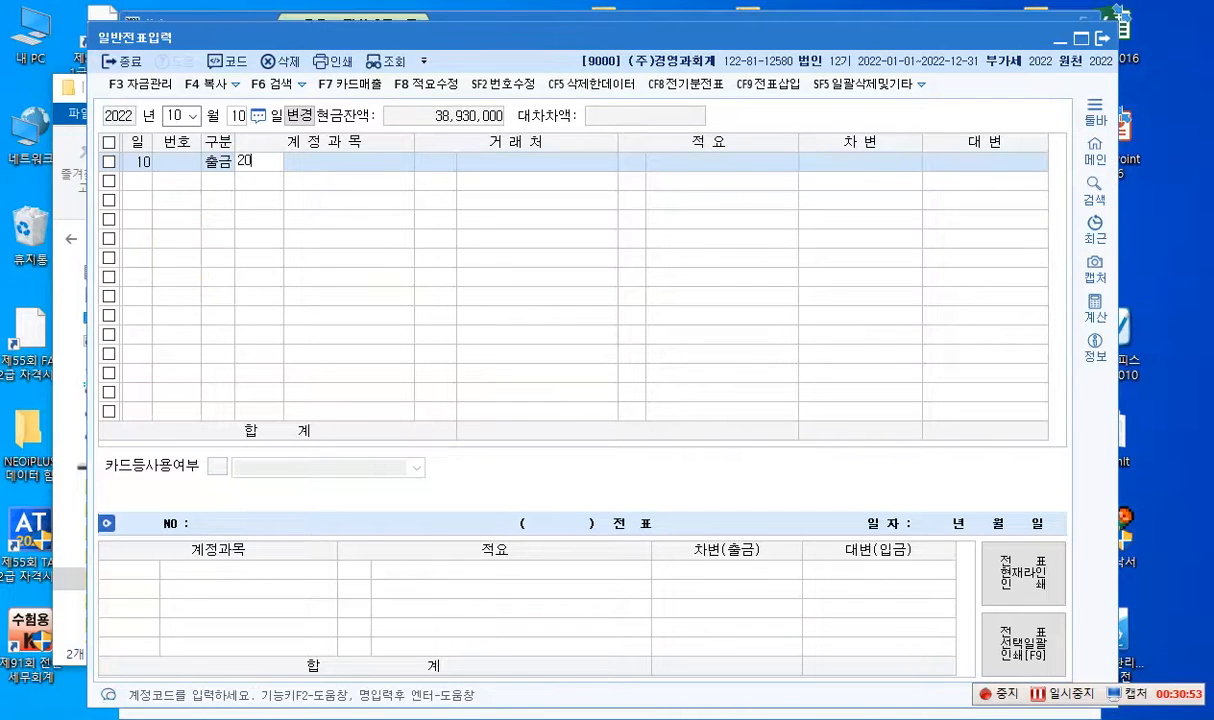
key("Return")
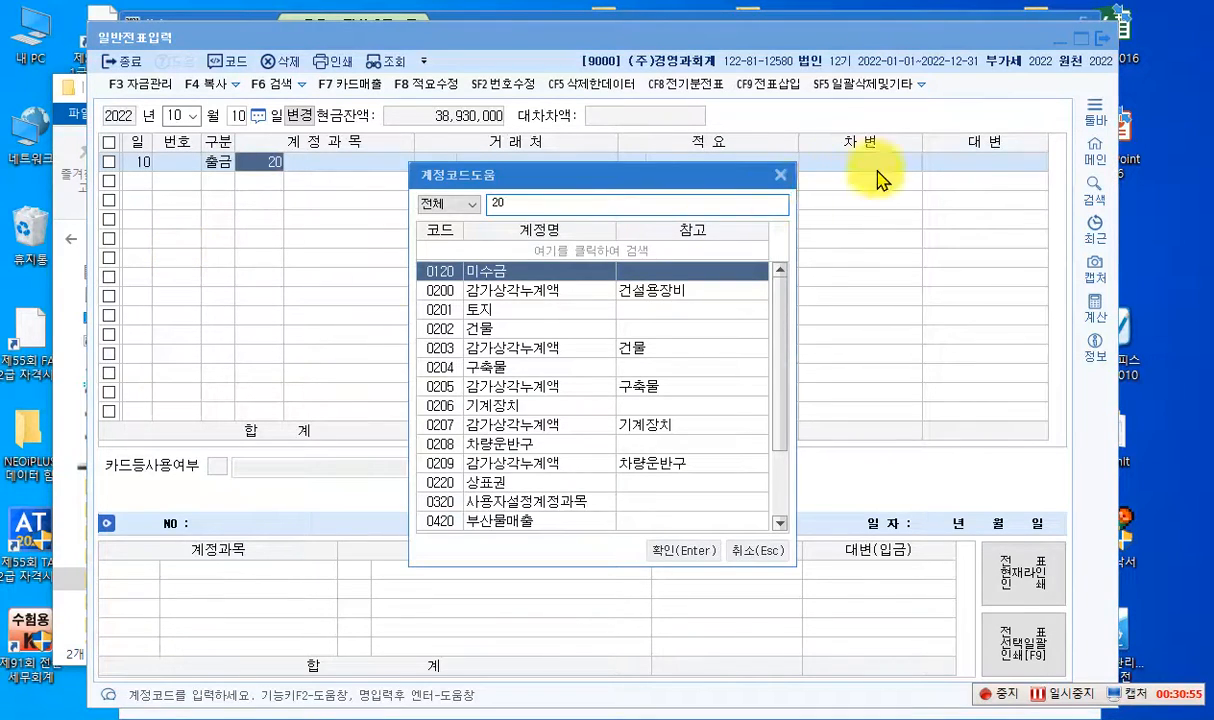
left_click(781, 176)
- Set the October 10 voucher line to 차변 with account 0120 미수금
left_click(223, 166)
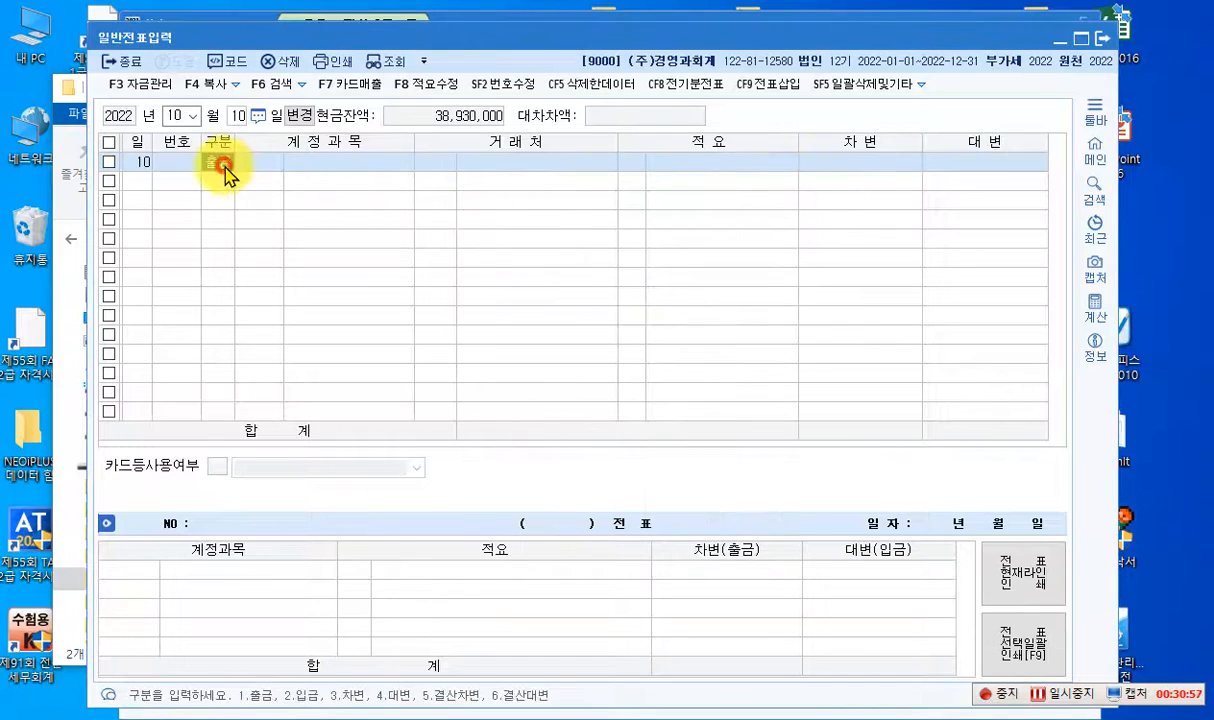
type("3")
key("Return")
type("120")
key("Return")
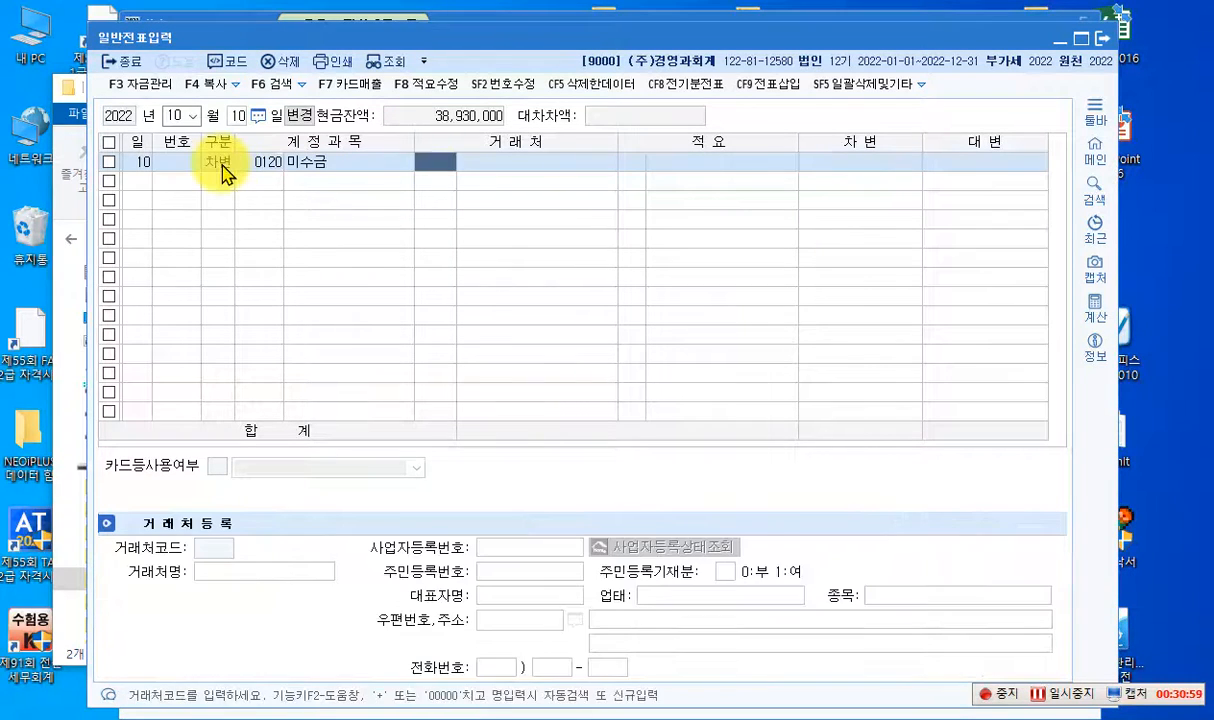
key("Return")
key("Return")
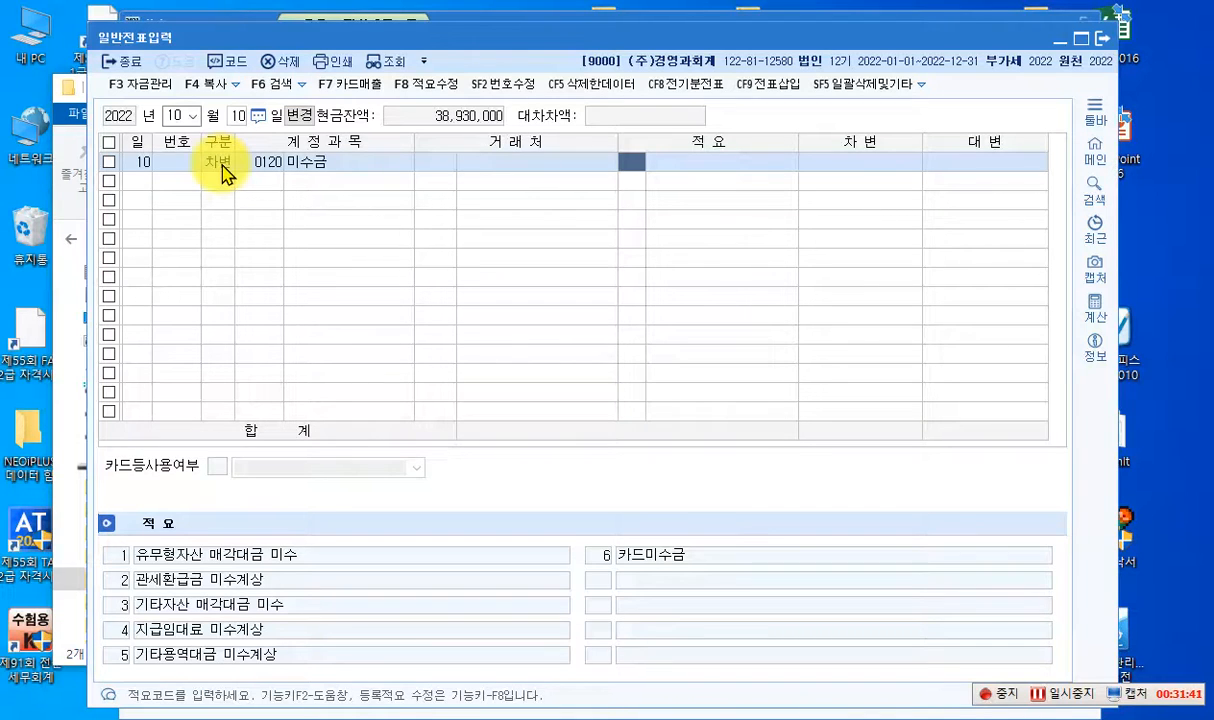
key("Return")
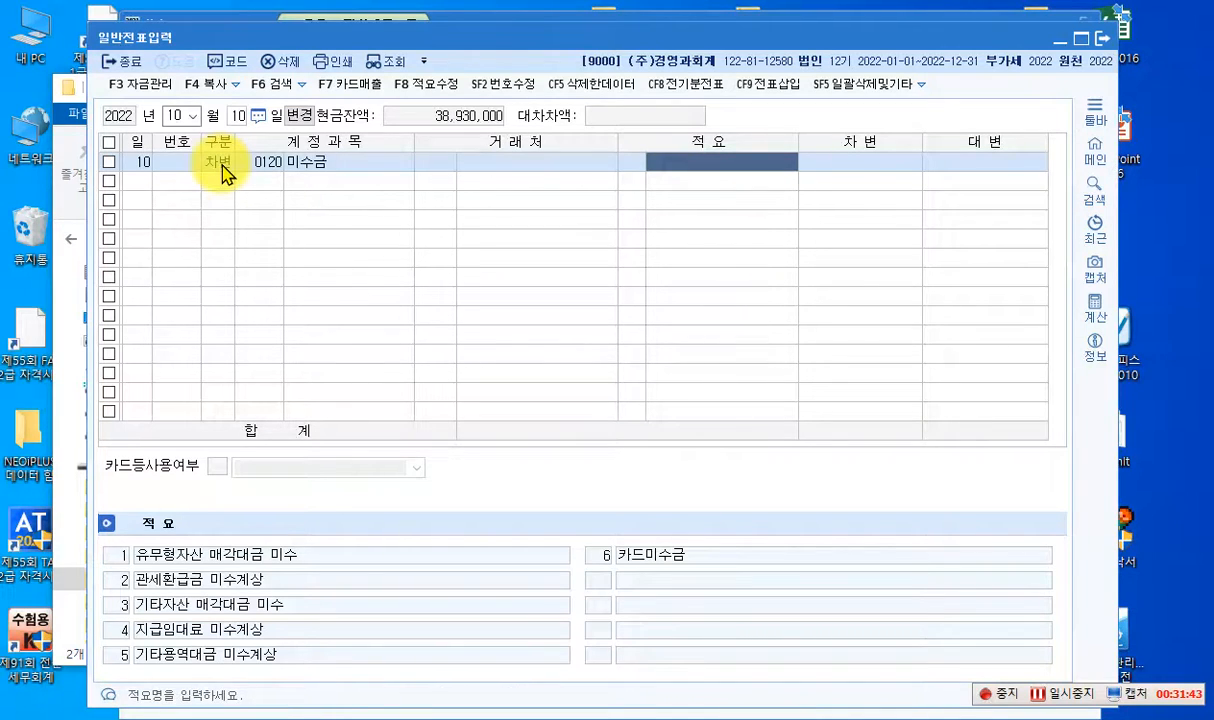
- Assign 신한카드(매출) as the 미수금 line's counterparty and enter a debit amount of 1,000,000
left_click(422, 163)
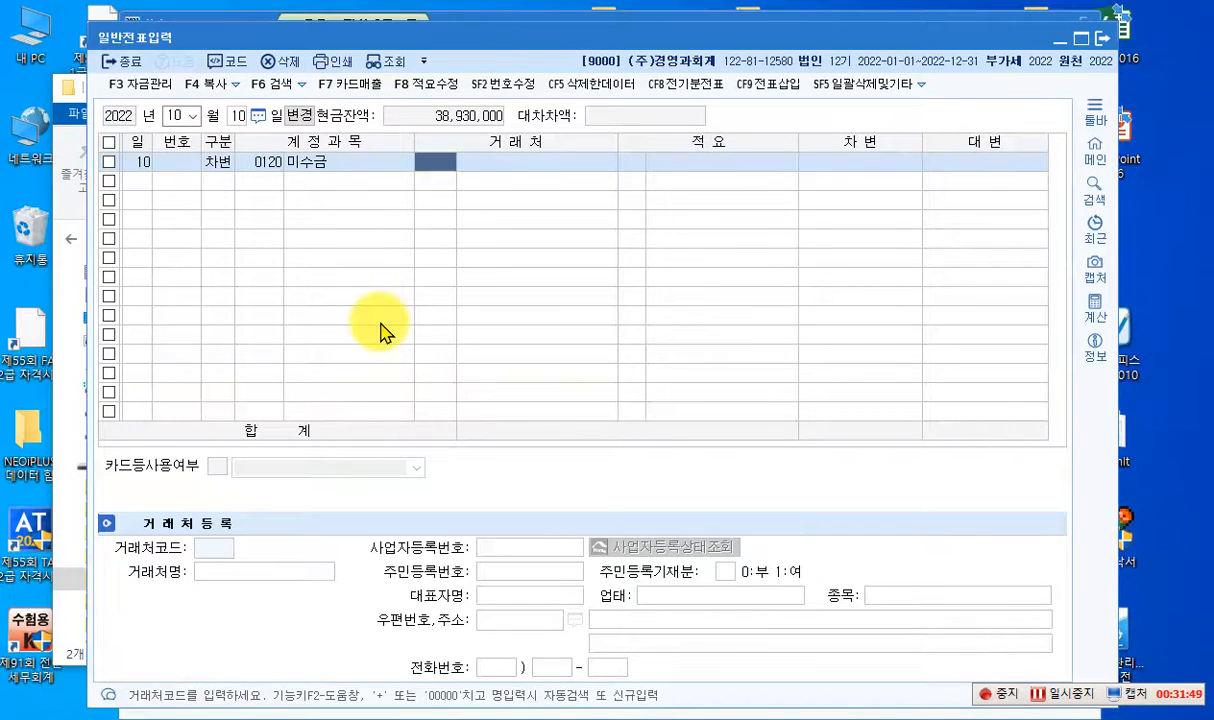
type("신한")
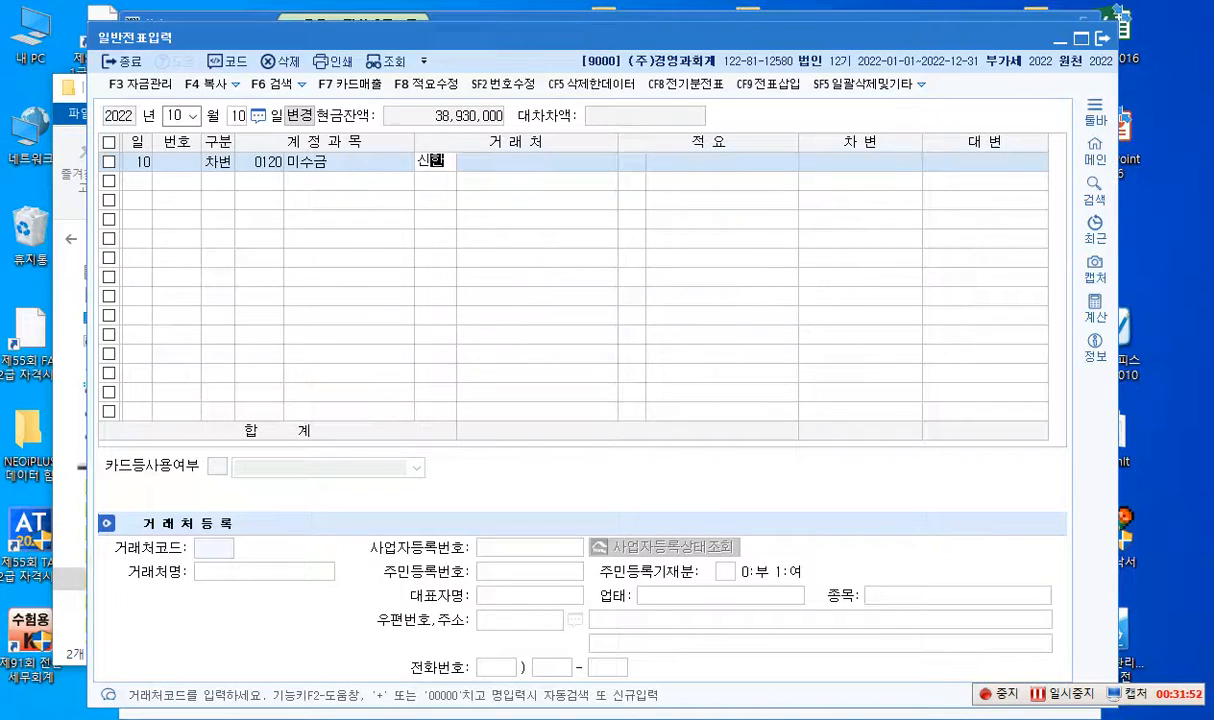
key("Return")
key("Return")
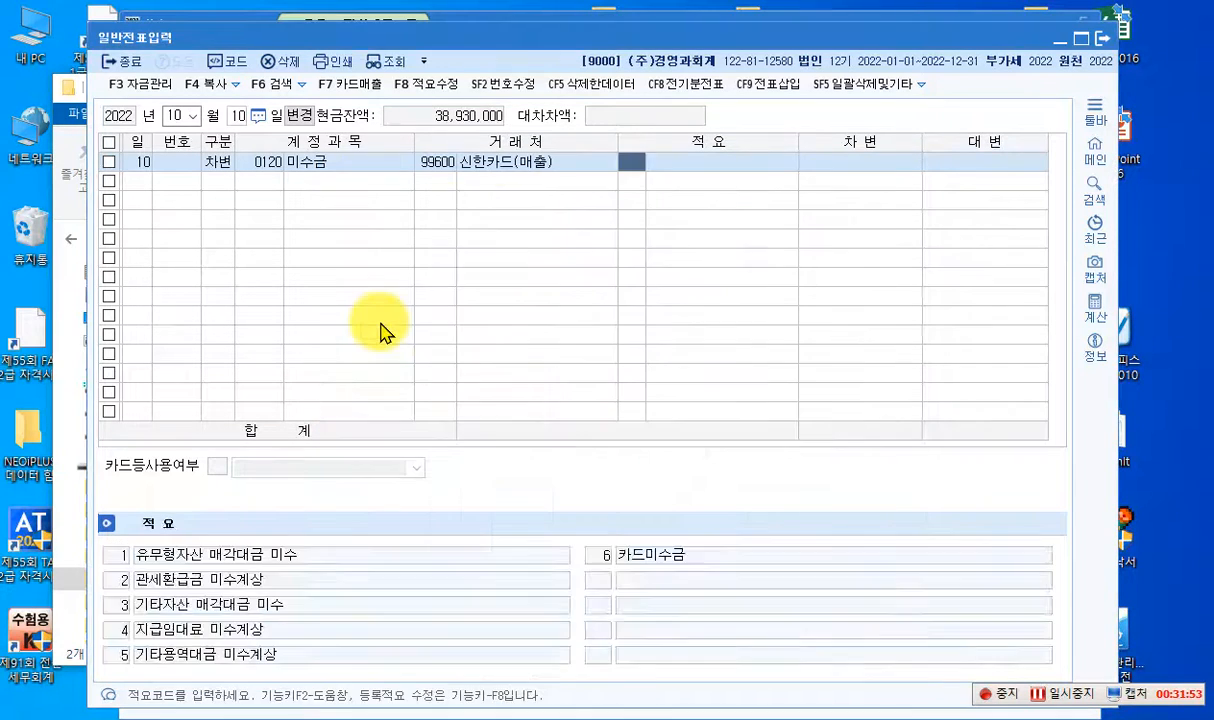
key("Return")
key("Return")
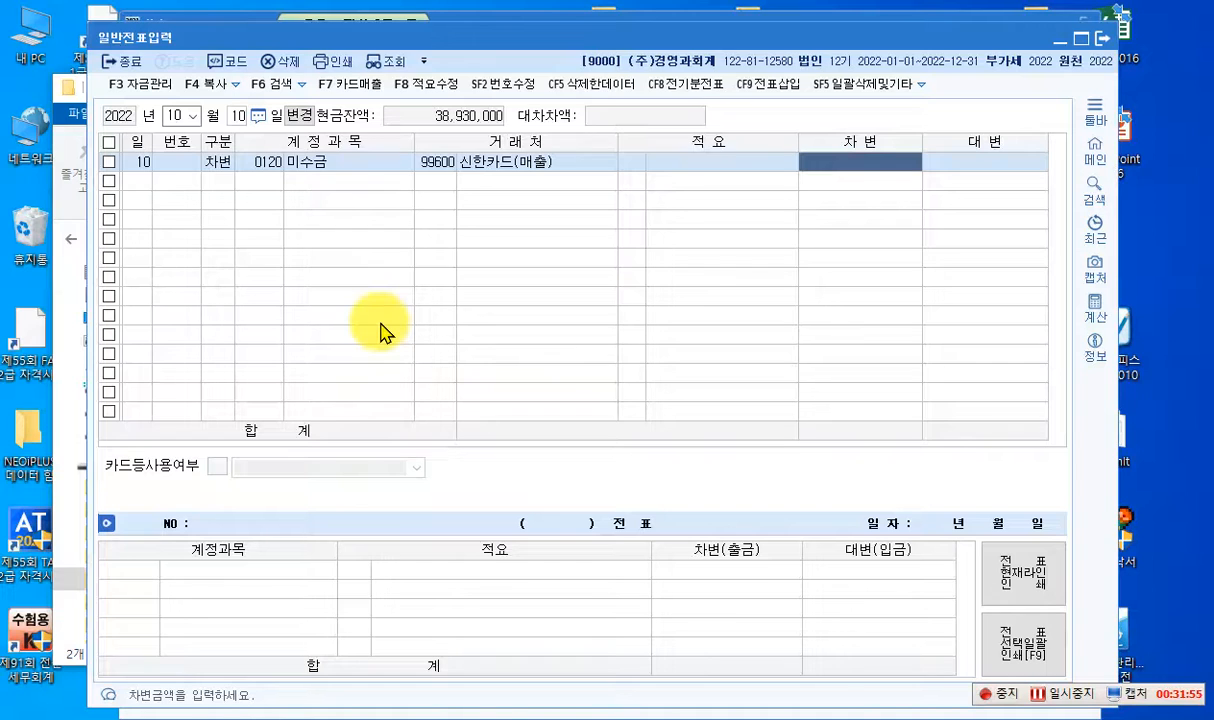
type("1000000")
key("Return")
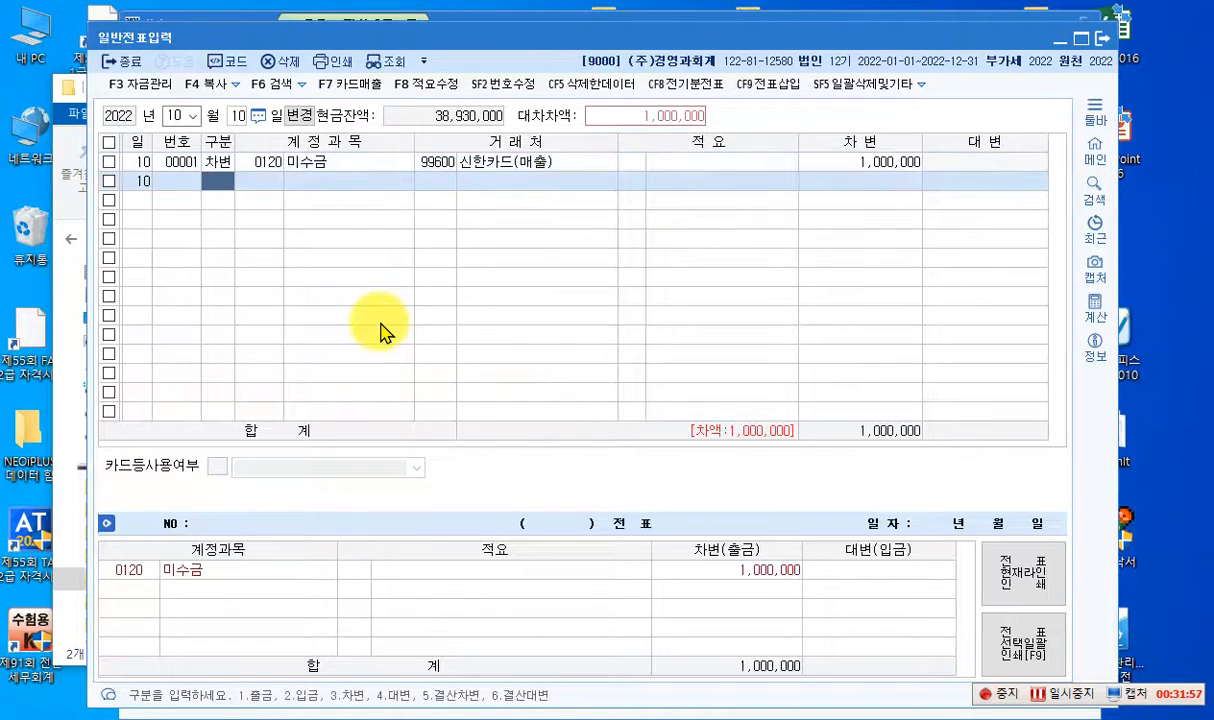
- Add a 대변 line with account 0108 외상매출금 for 1,000,000 and assign (주)제일산업 as its counterparty
type("4108")
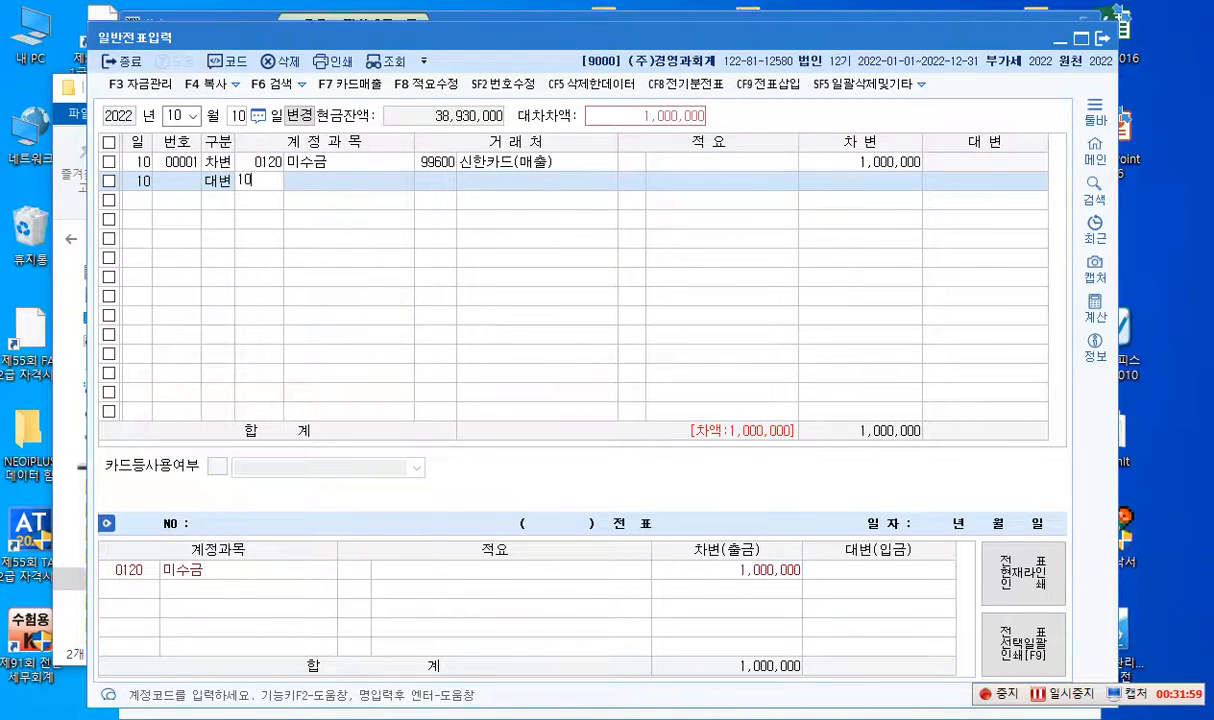
key("Return")
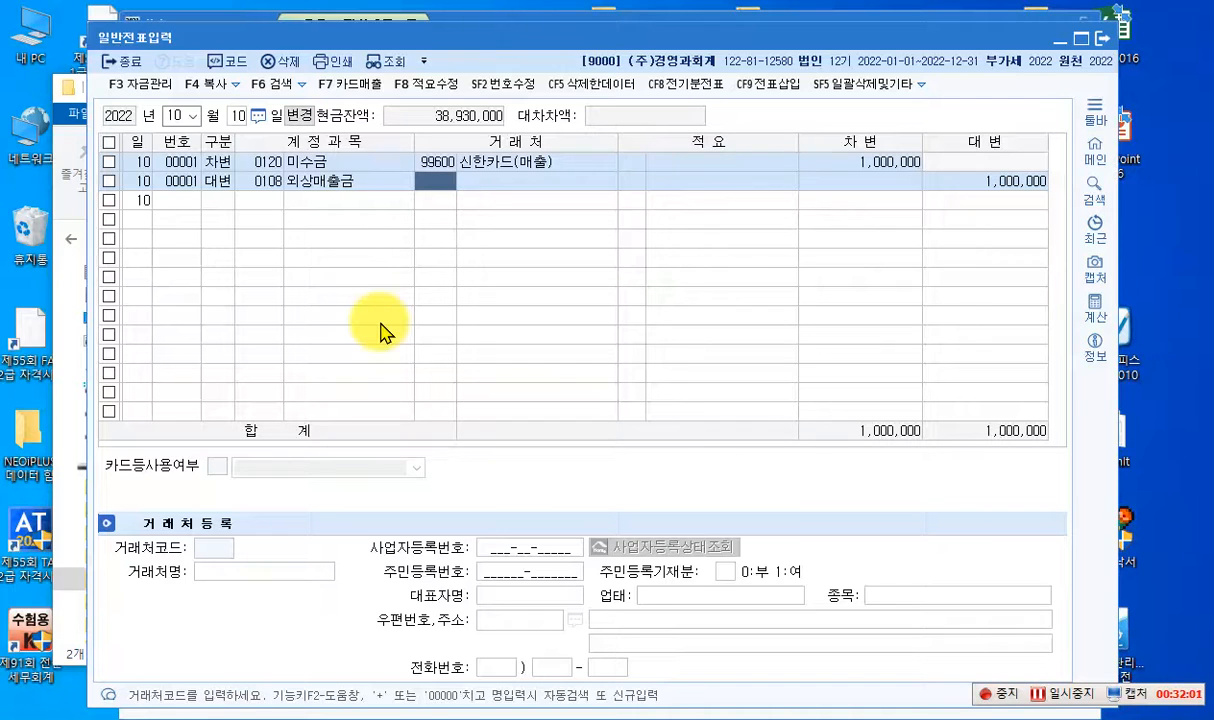
type("제일")
key("Return")
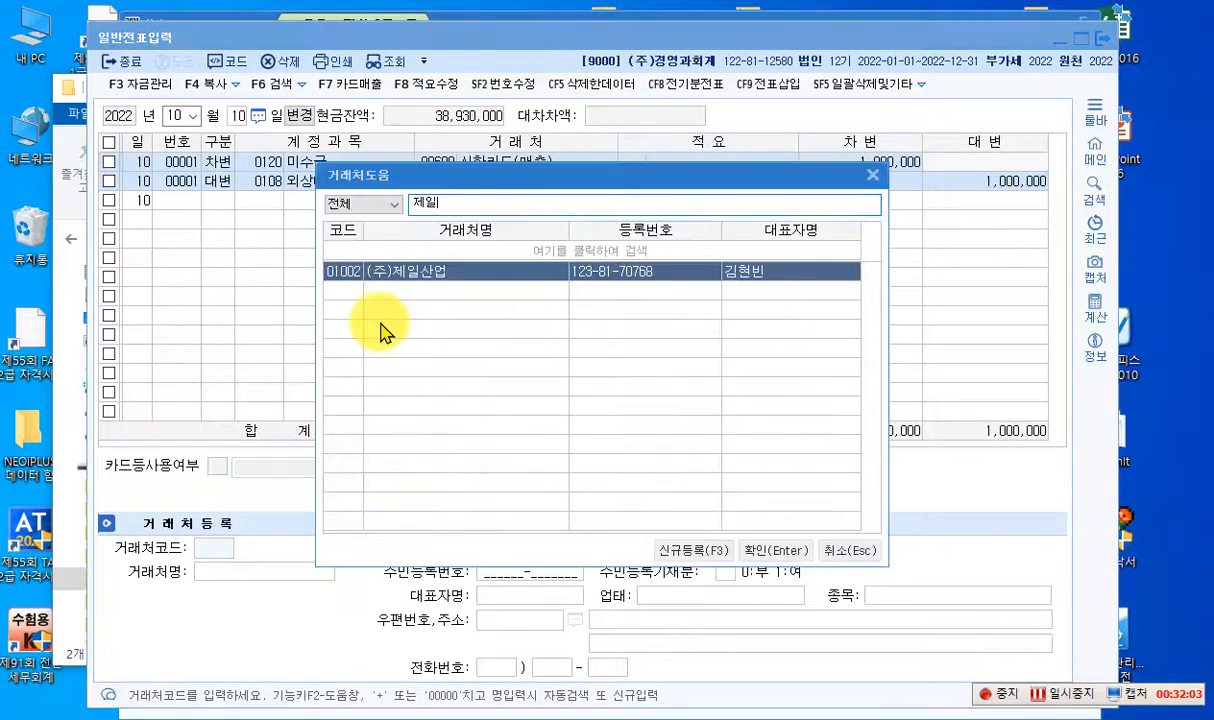
key("Return")
key("Return")
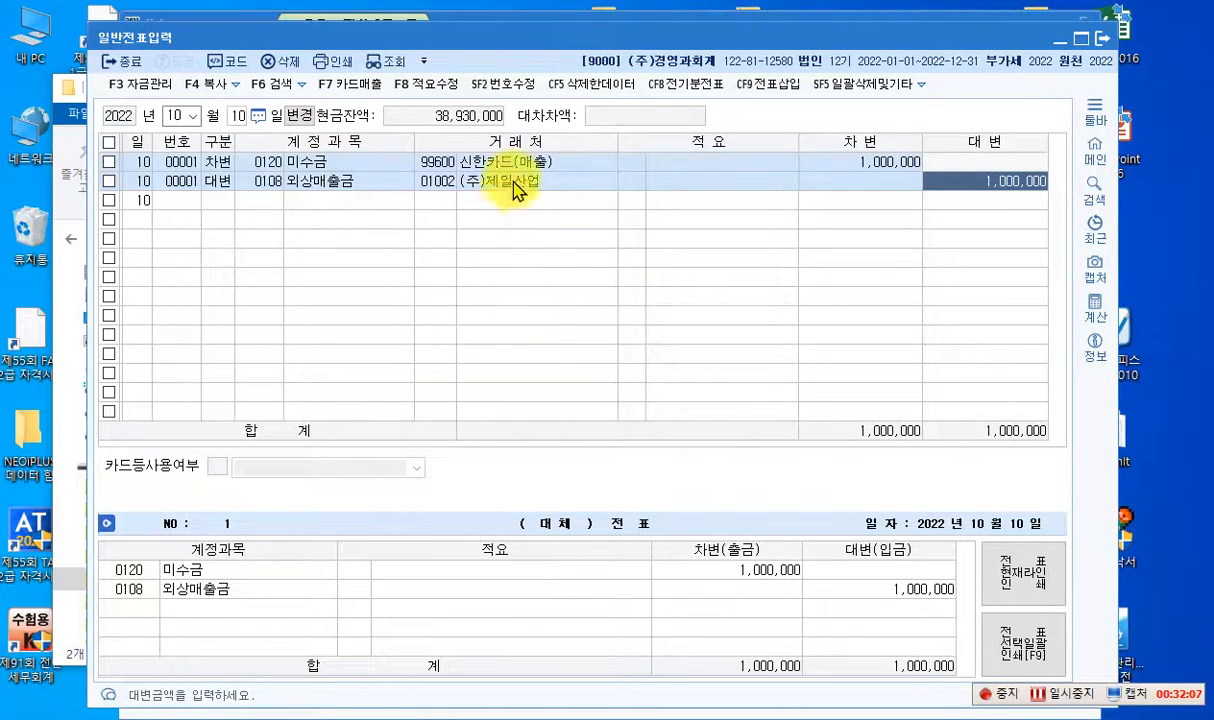
- Register the 미수금 line as 카드매출 with card company 신한카드(매출) and 구분 1 세금계산서
right_click(840, 168)
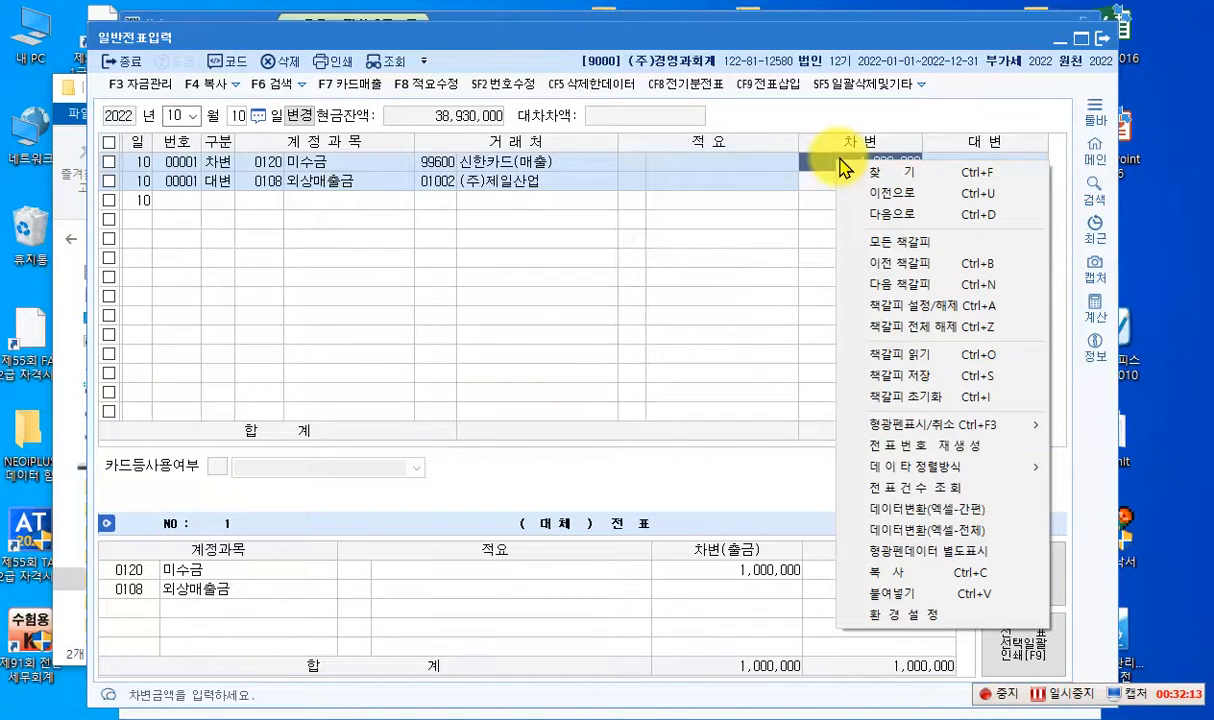
left_click(490, 168)
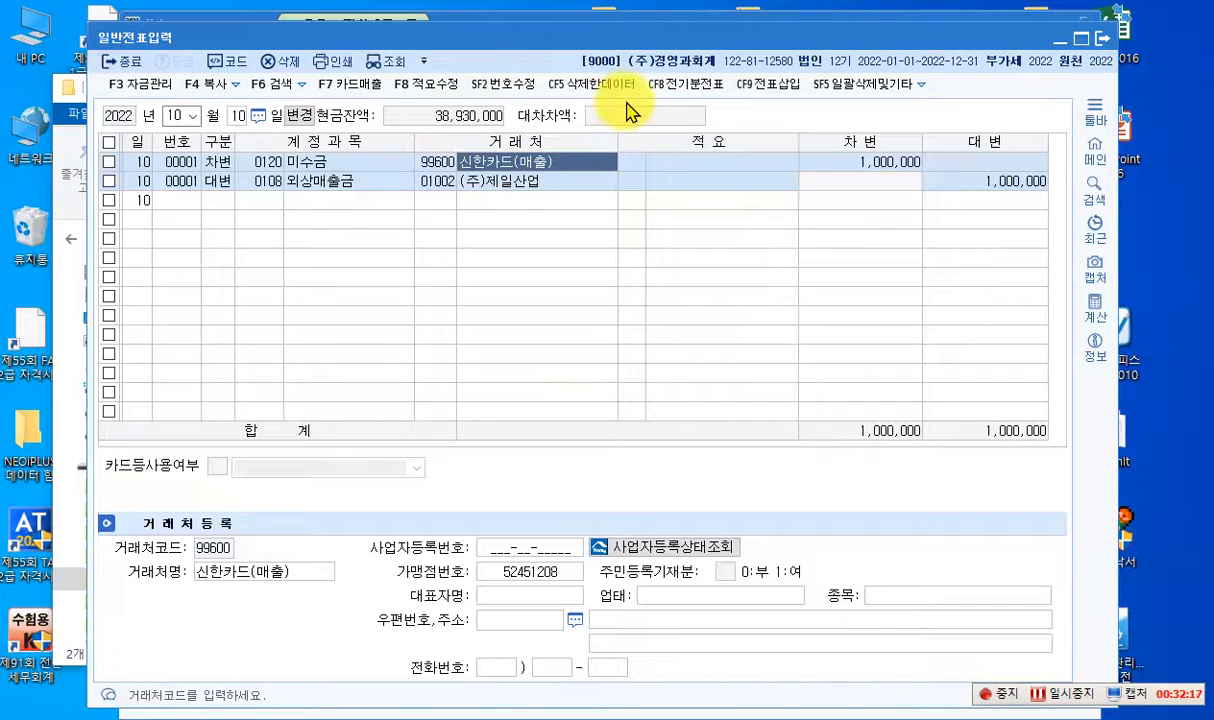
left_click(352, 90)
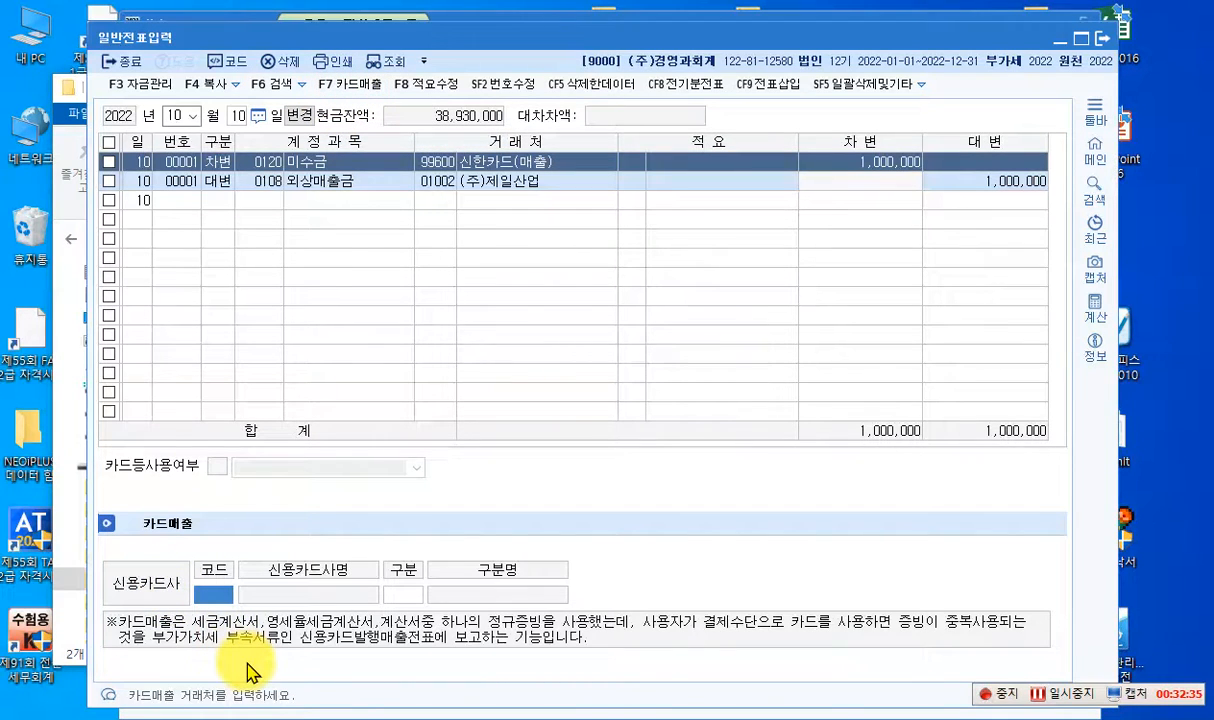
key("F2")
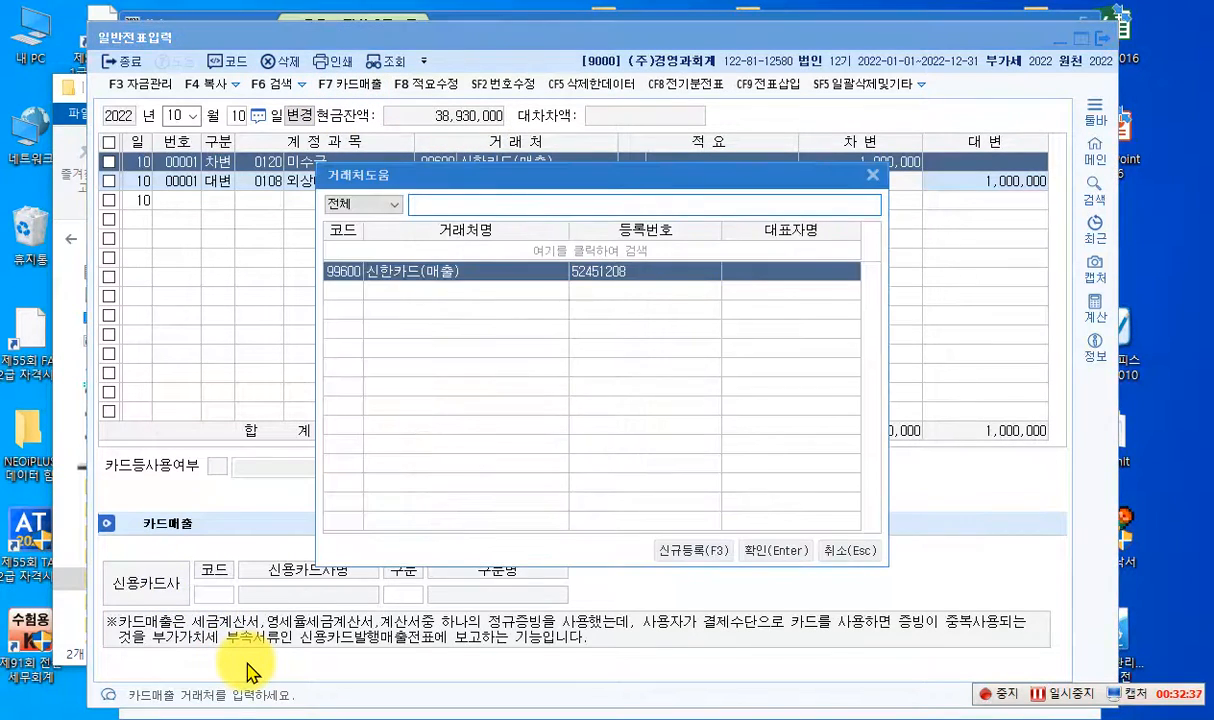
type("신")
key("Return")
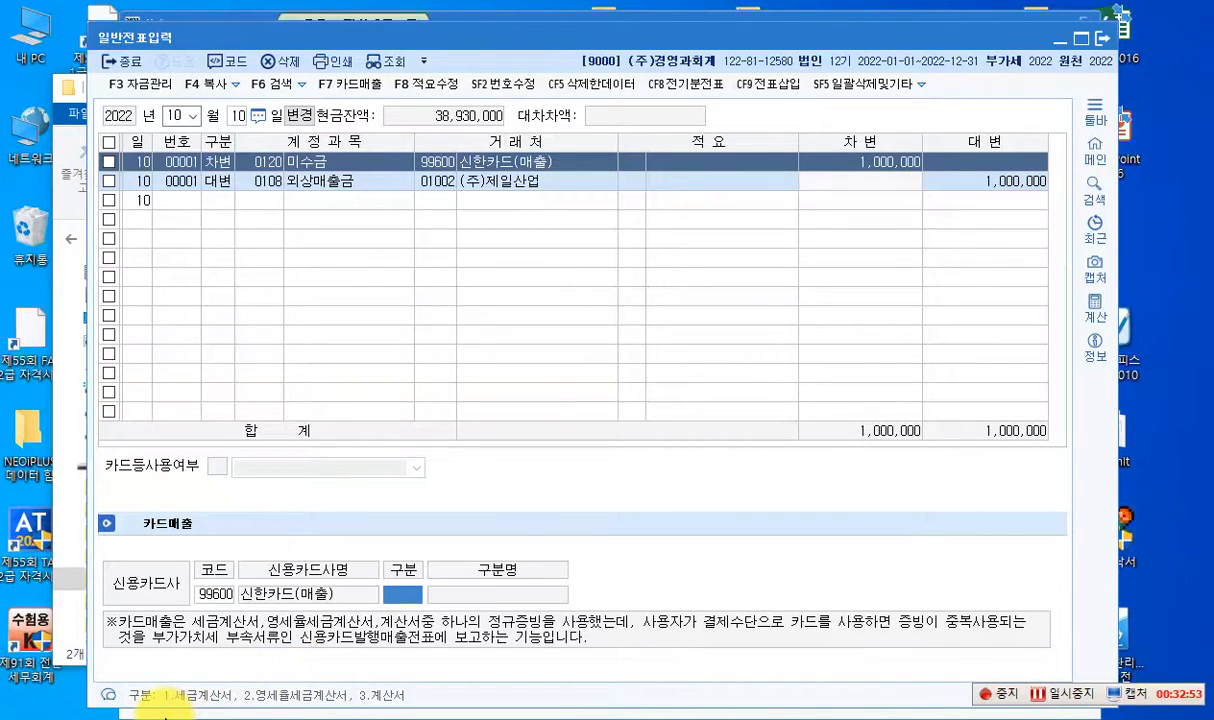
type("1")
key("Return")
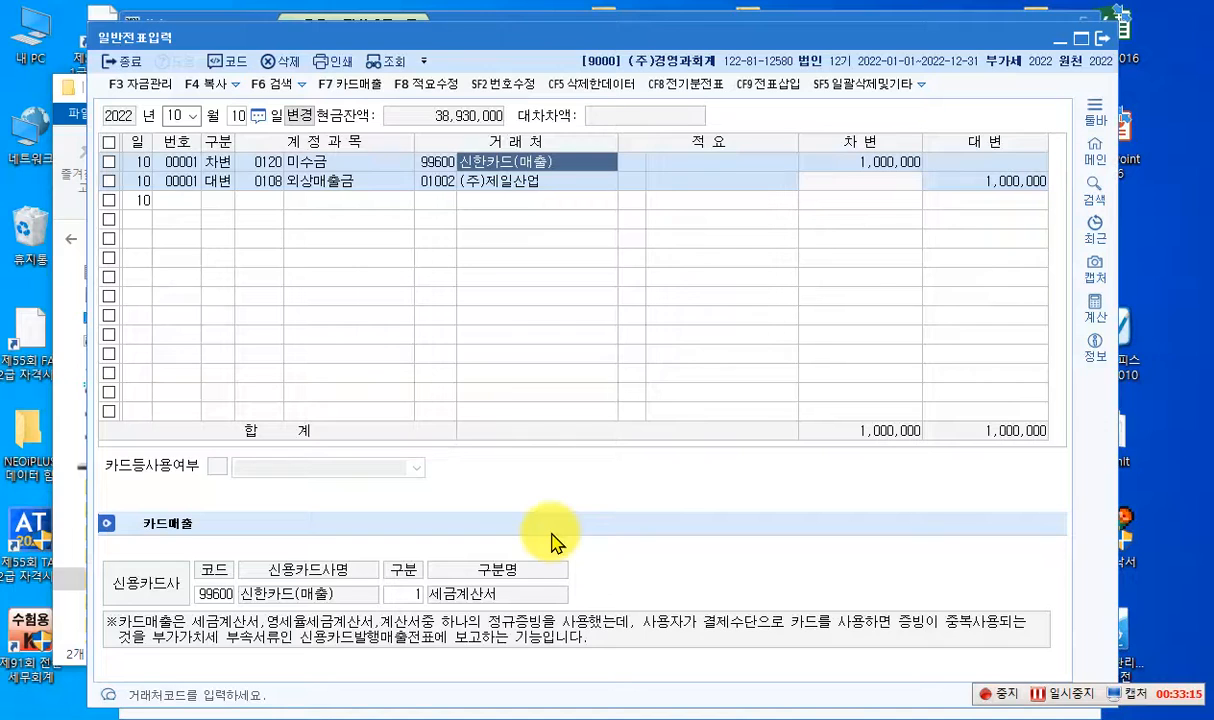
key("Return")
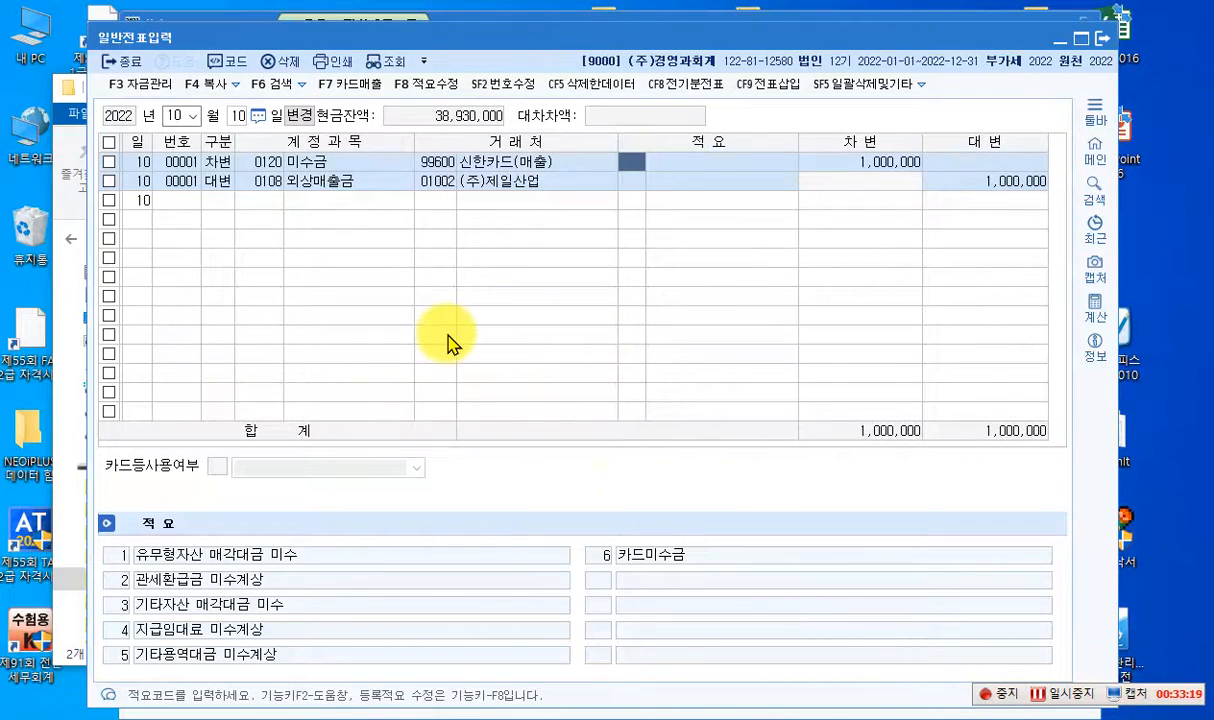
- Use K-Screen Pen to write the red note "세금계산선 발급 -> 외상매출금 -> 카드결제" over the blank voucher rows
key("ctrl+1")
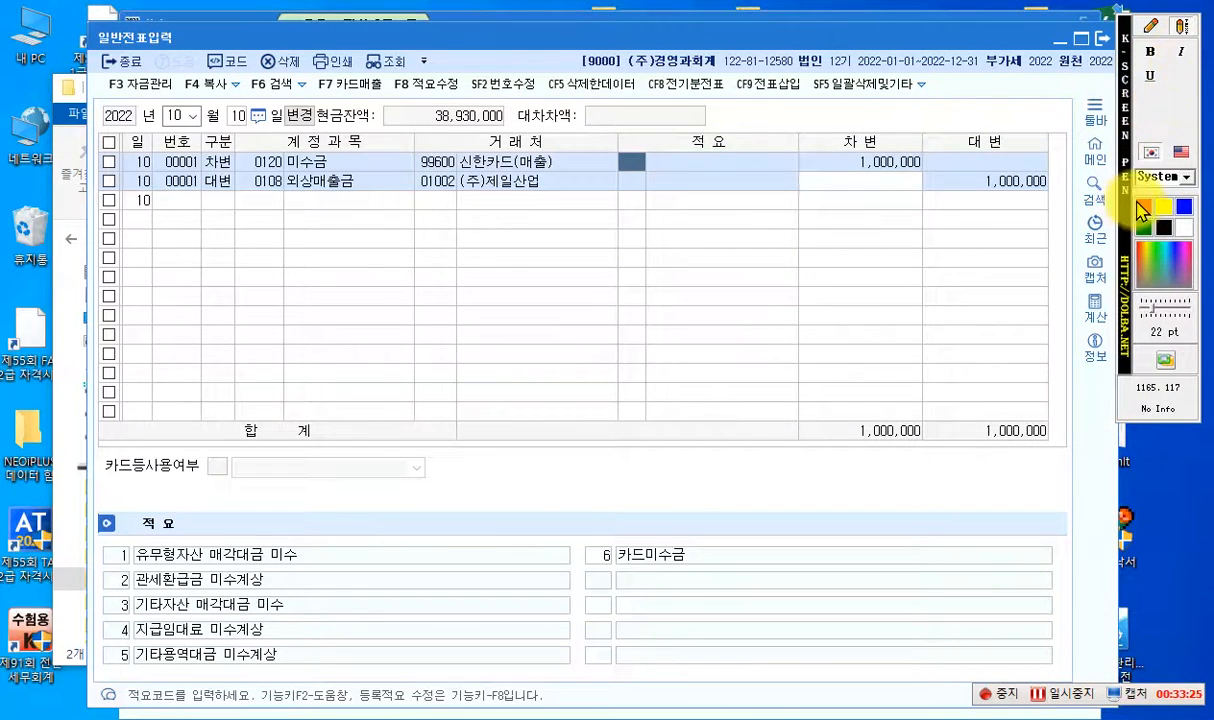
left_click(1143, 207)
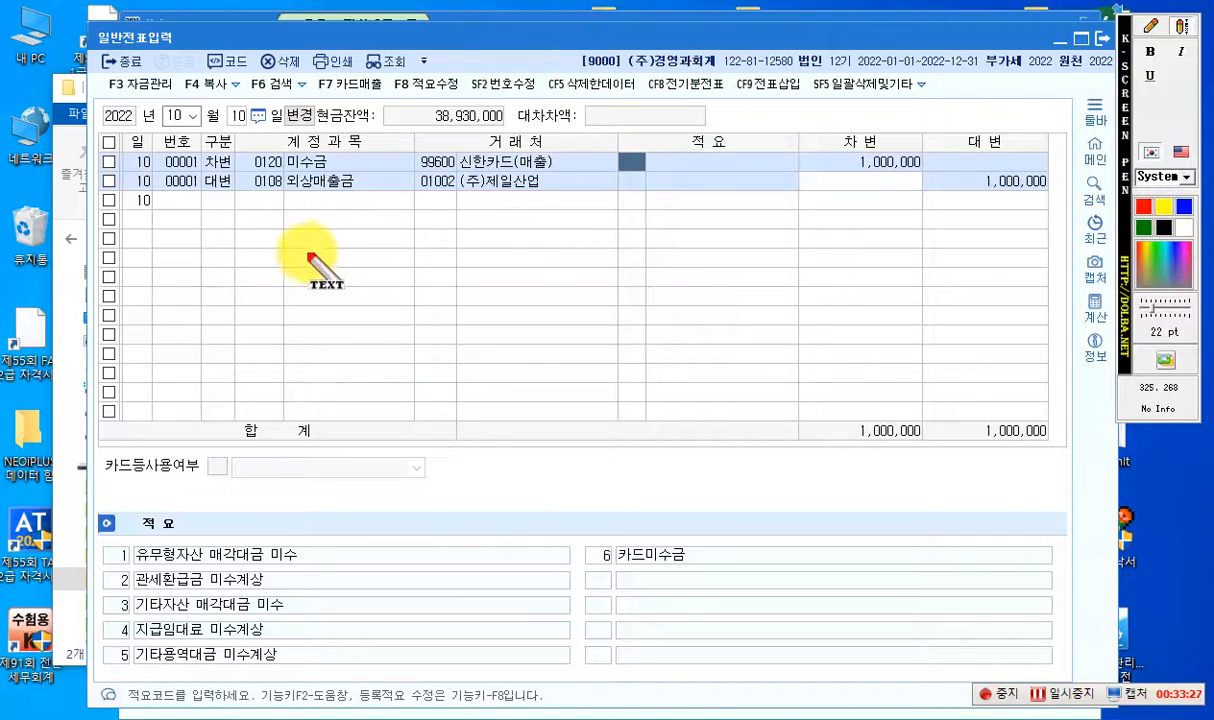
left_click(297, 256)
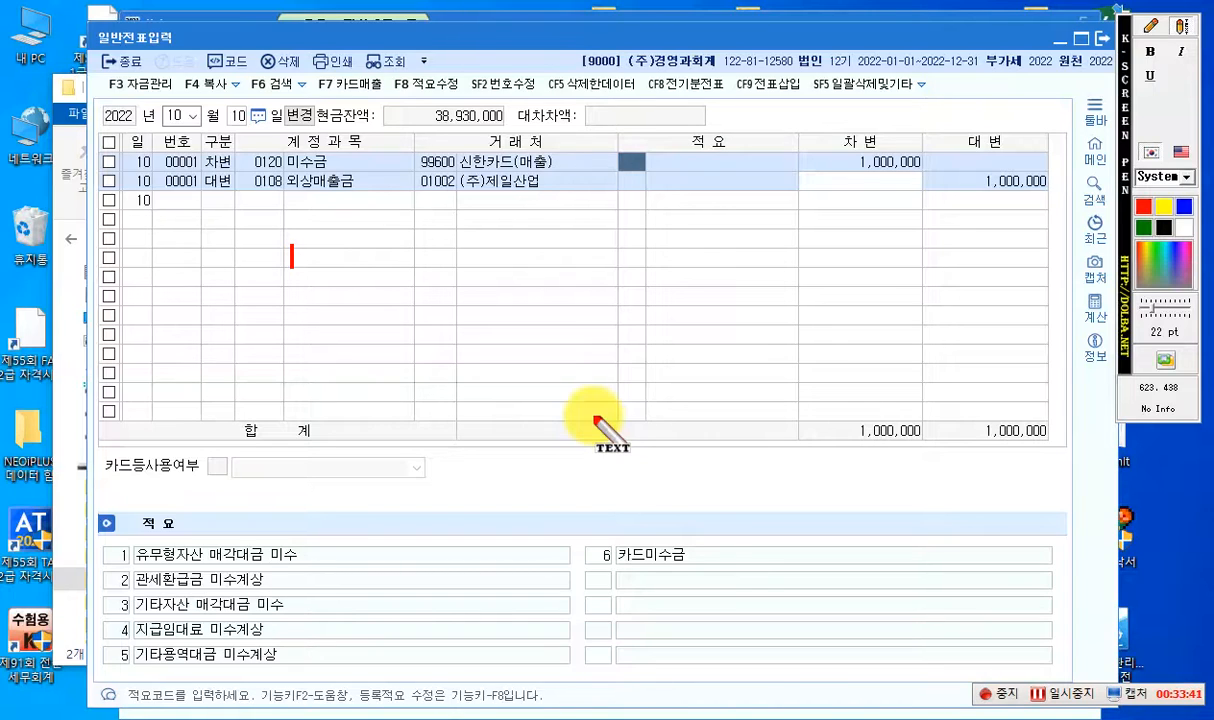
type("세금사")
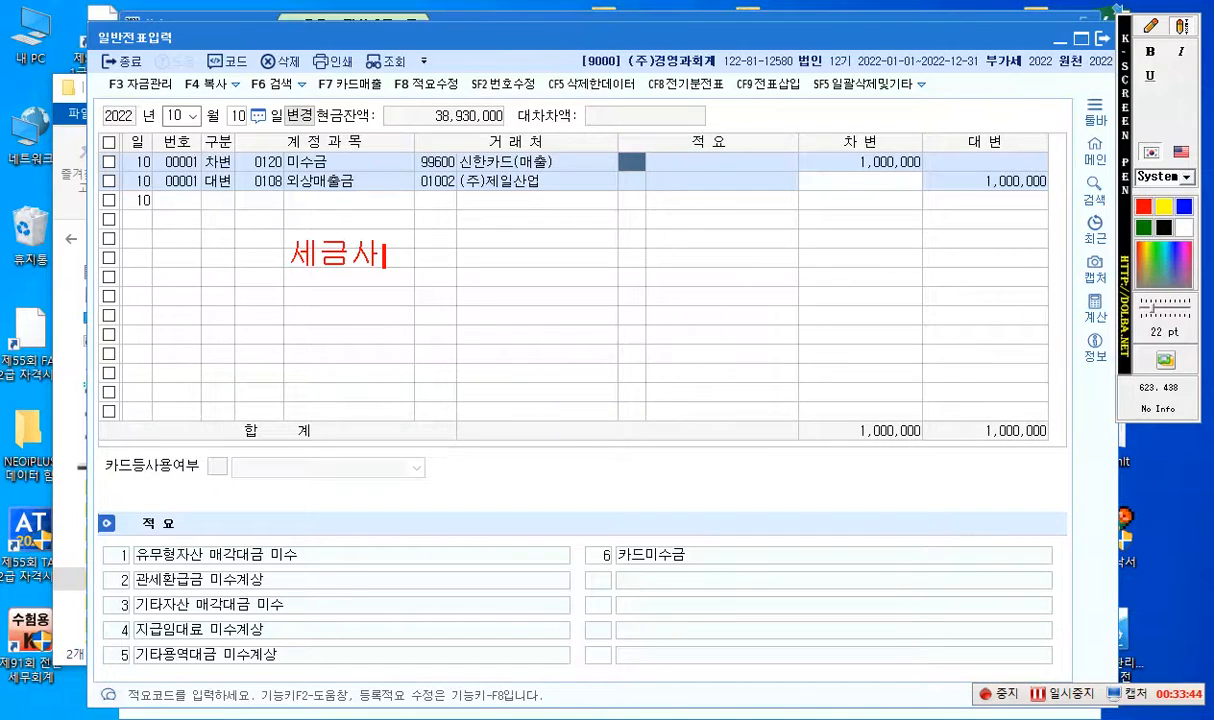
key("BackSpace")
type("계사")
type("산서 발급 ")
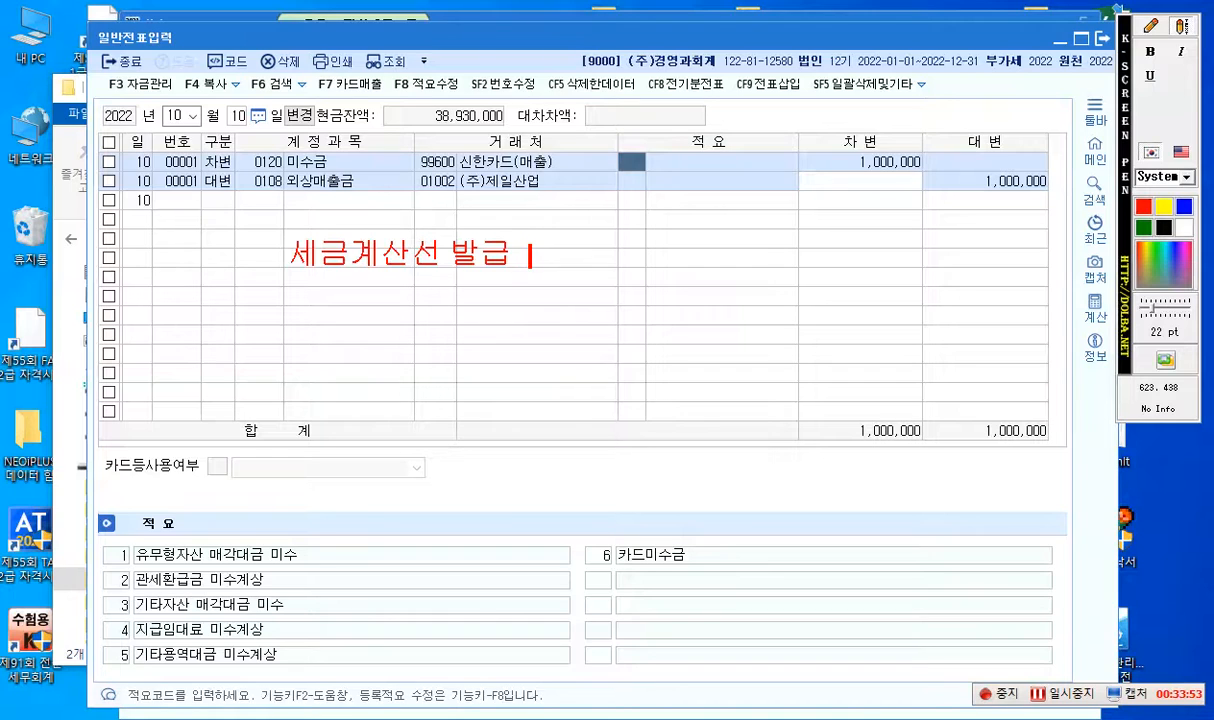
type(" -> 외사")
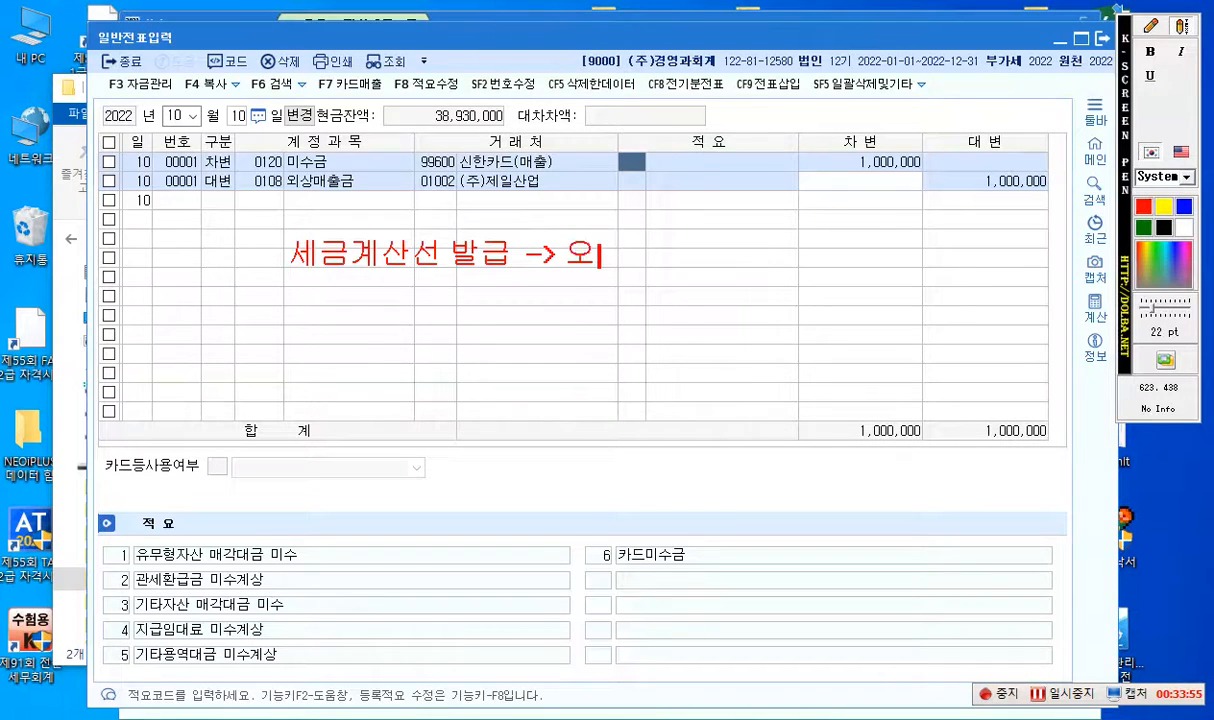
type("상매출금 ")
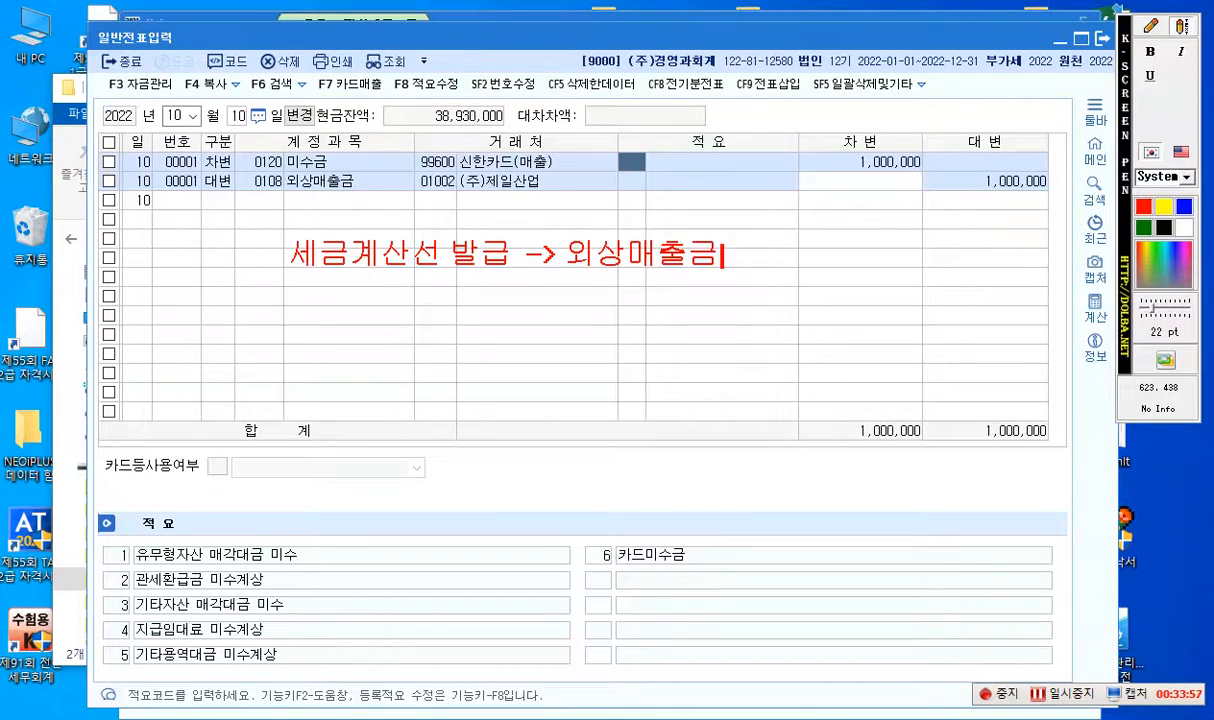
type("-> 카드")
type("결제")
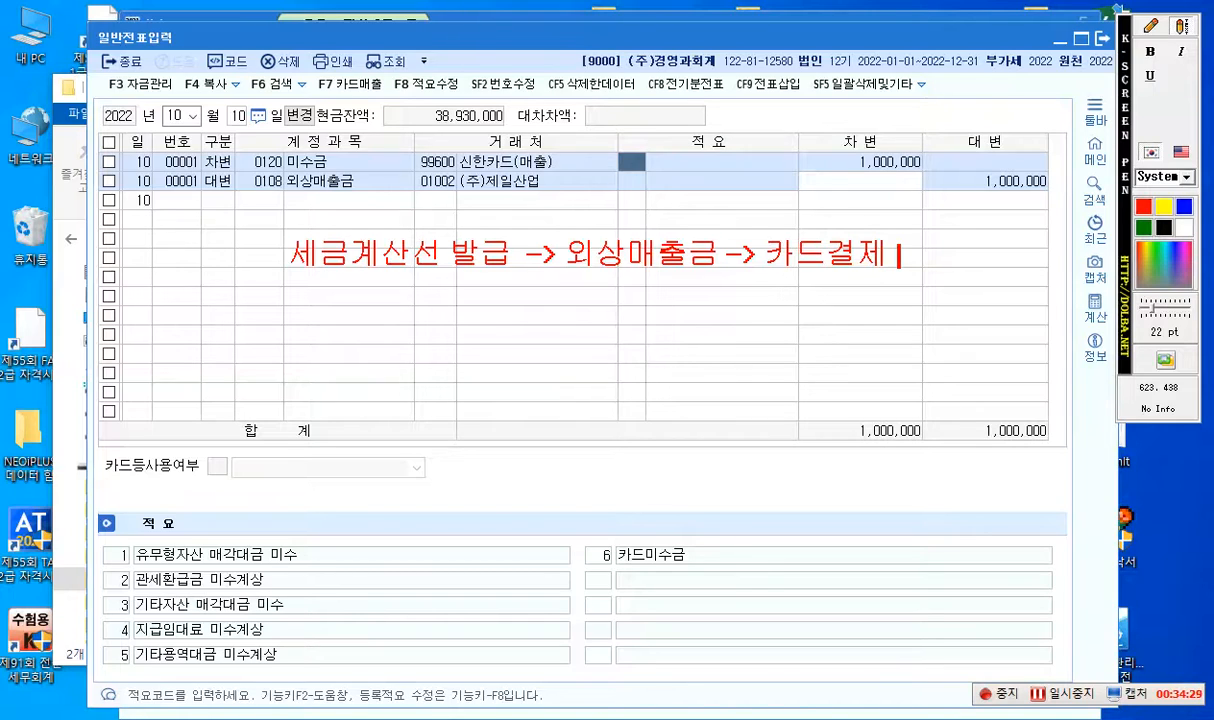
- Add a second note line "카드결제 -> 세금계산서" below the first and clear the screen annotations
key("Return")
key("Return")
type("카드결제")
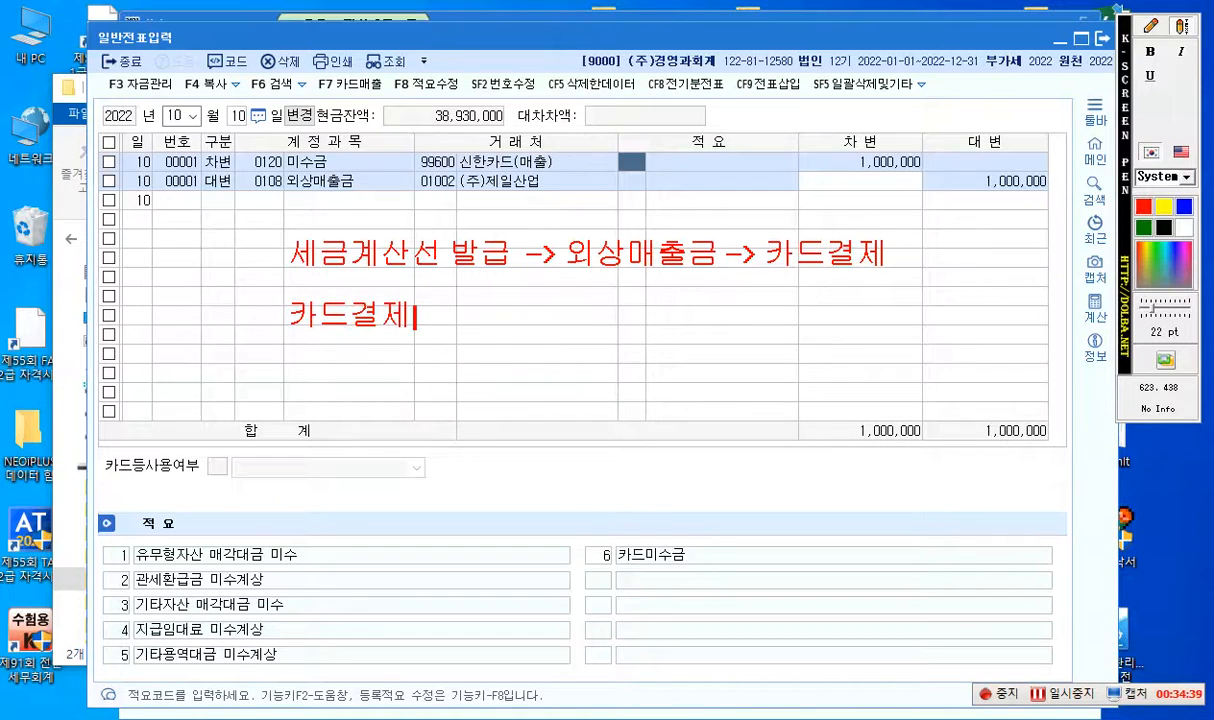
key("Escape")
type("-> 세금")
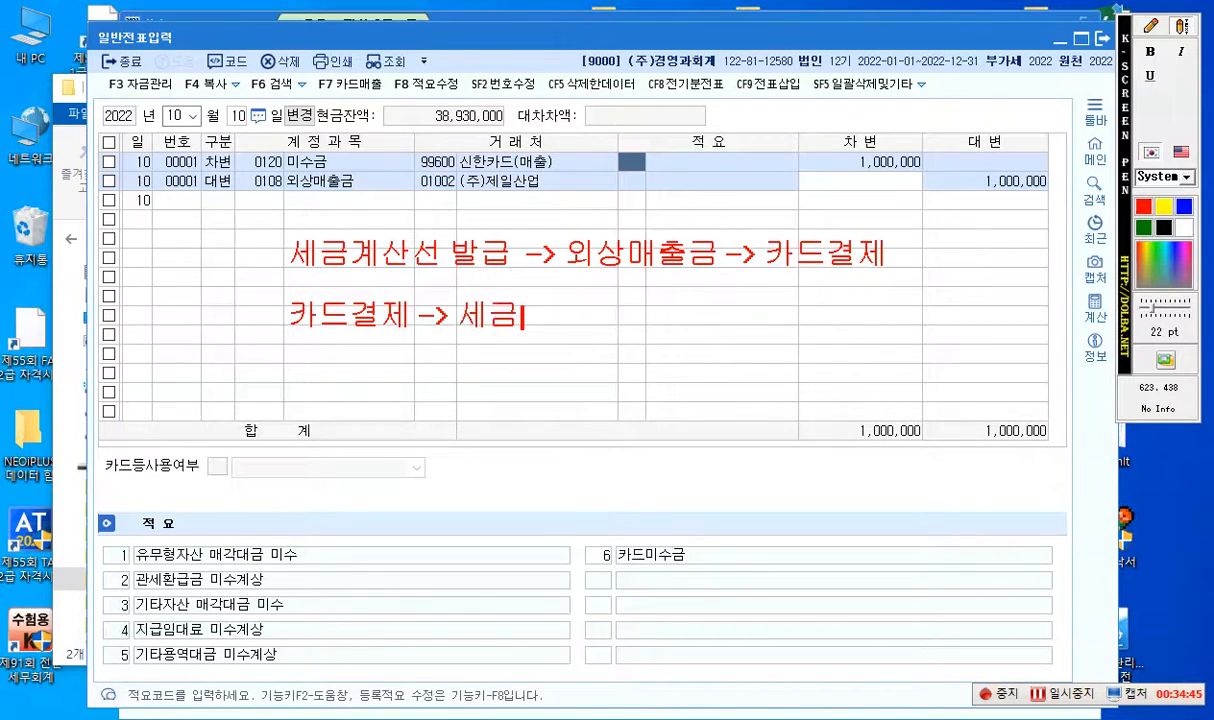
type("계산서")
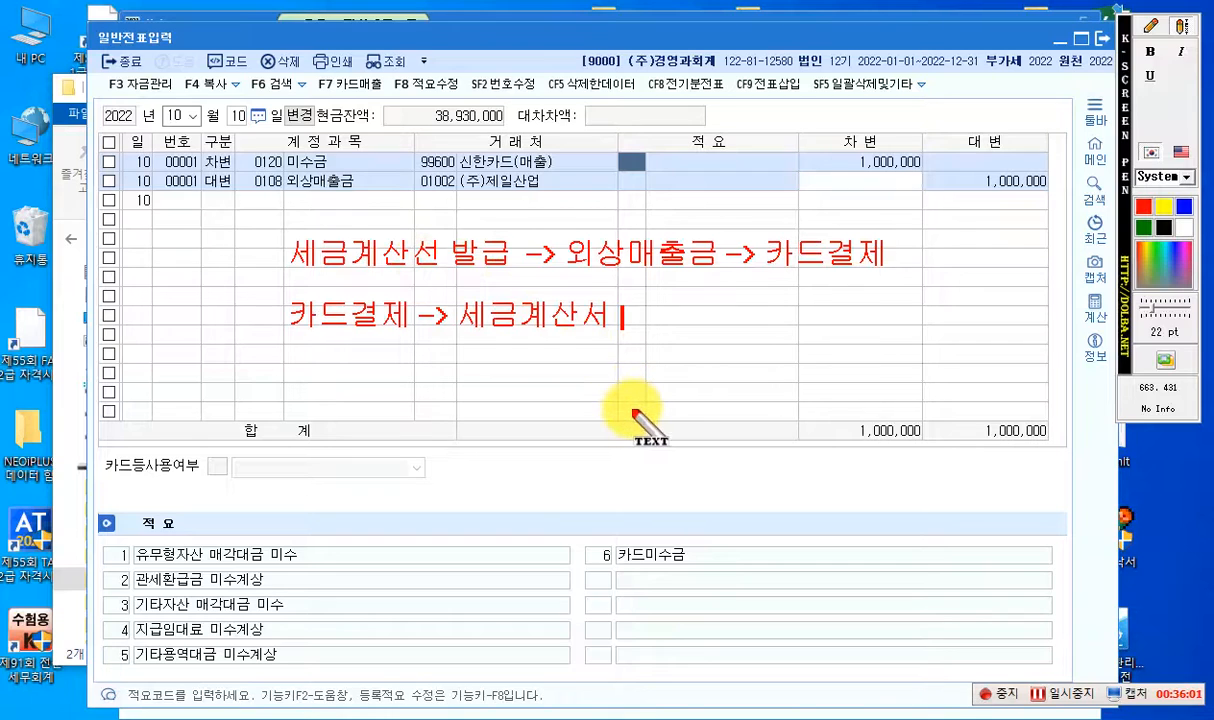
key("Escape")
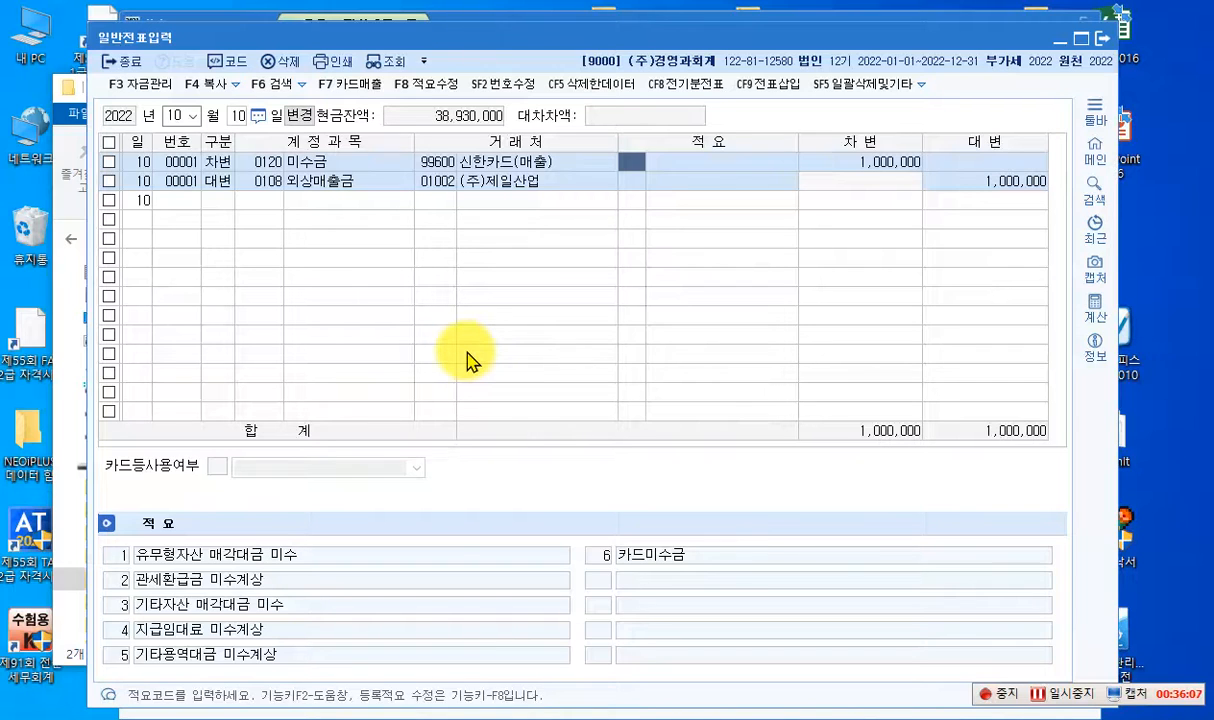
left_click(238, 116)
type("12")
key("Return")
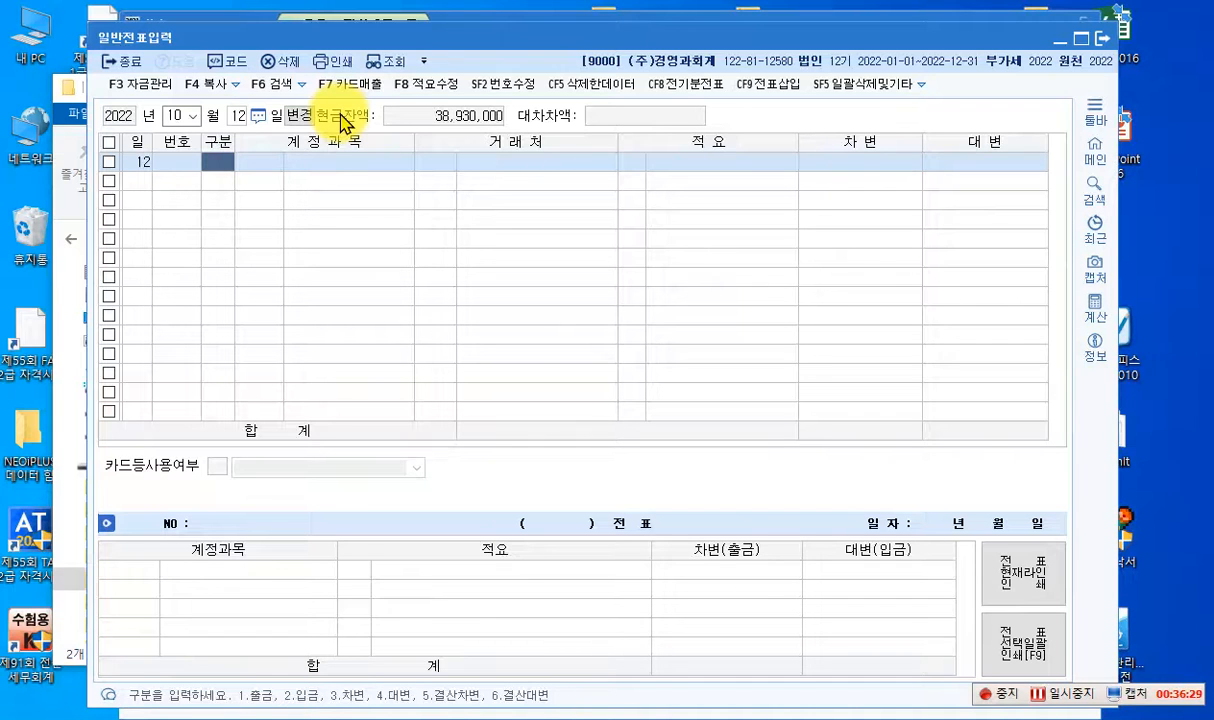
- Leave 일반전표입력, open 매입매출전표입력 and set the voucher date to October 12, 2022
left_click(1101, 38)
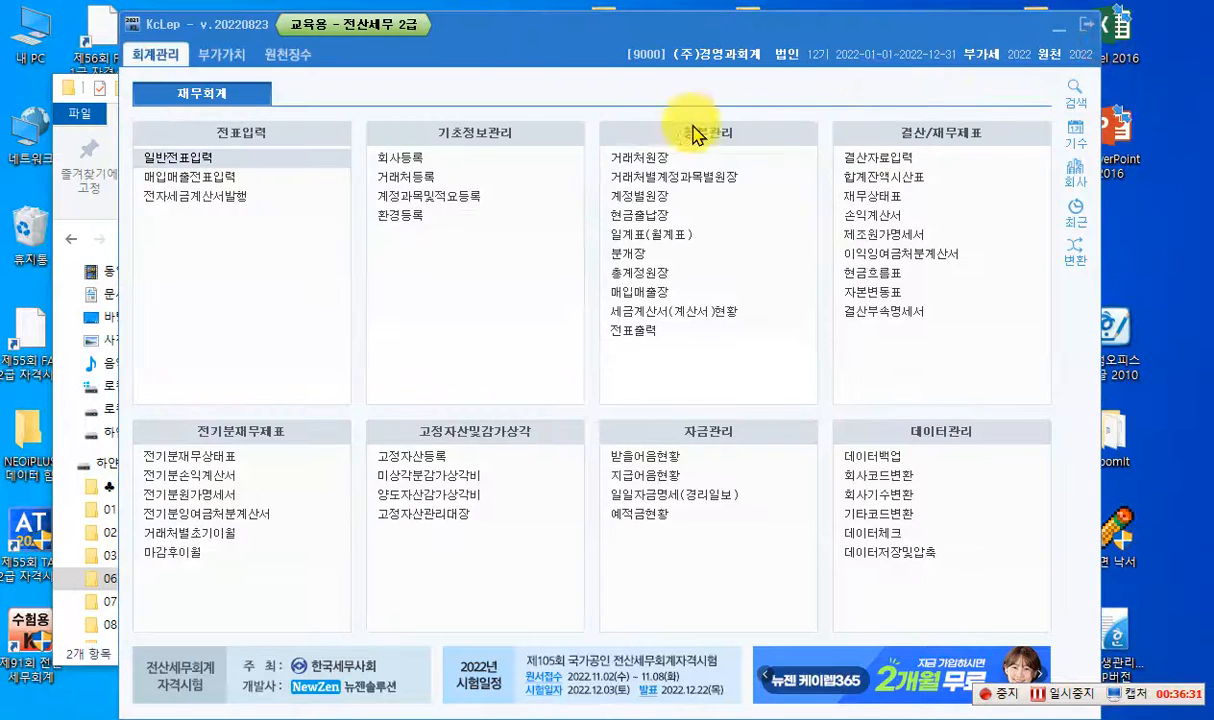
left_click(225, 176)
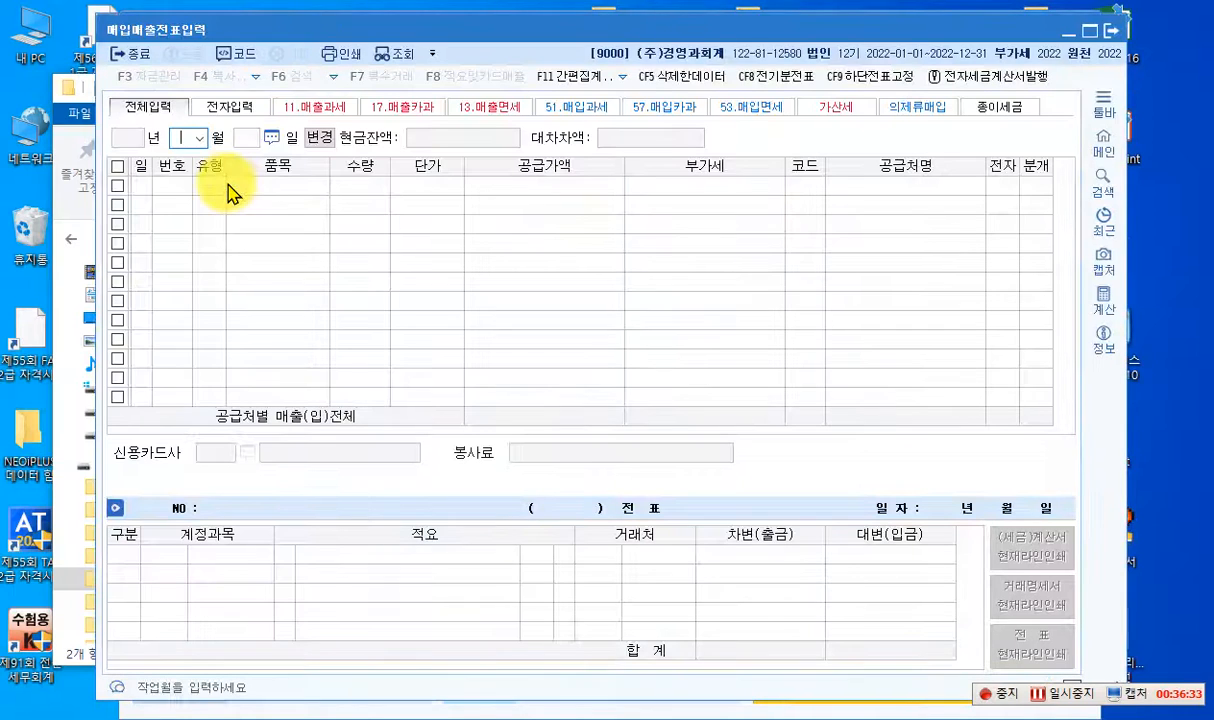
left_click(201, 138)
left_click(190, 281)
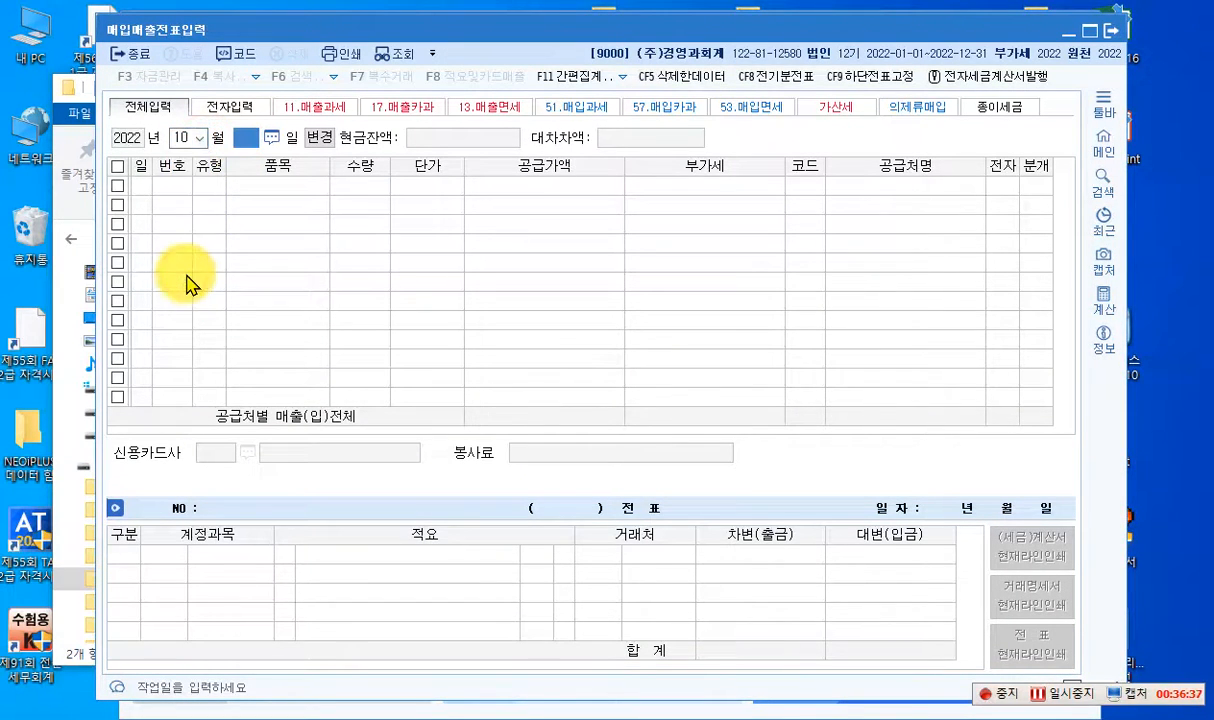
type("12")
key("Return")
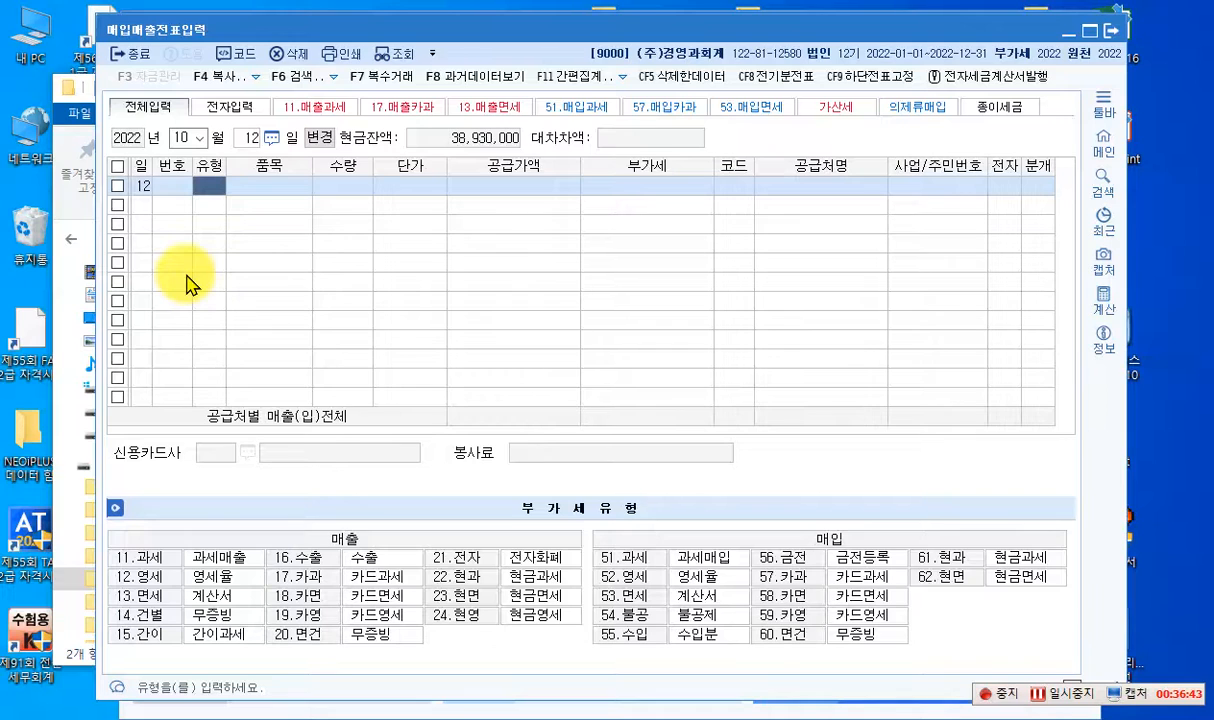
- Enter an October 12 sales line of type 12 영세 with item 제품 and a supply value of 80,000,000
type("12")
key("Return")
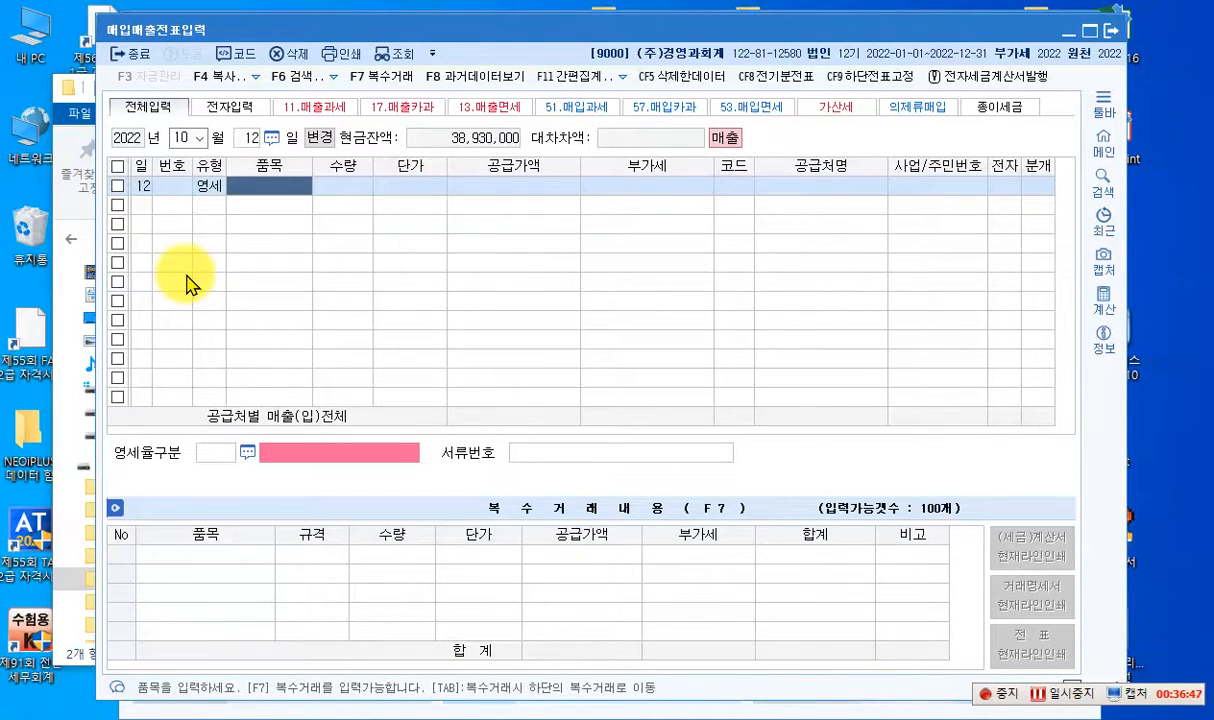
type("제품")
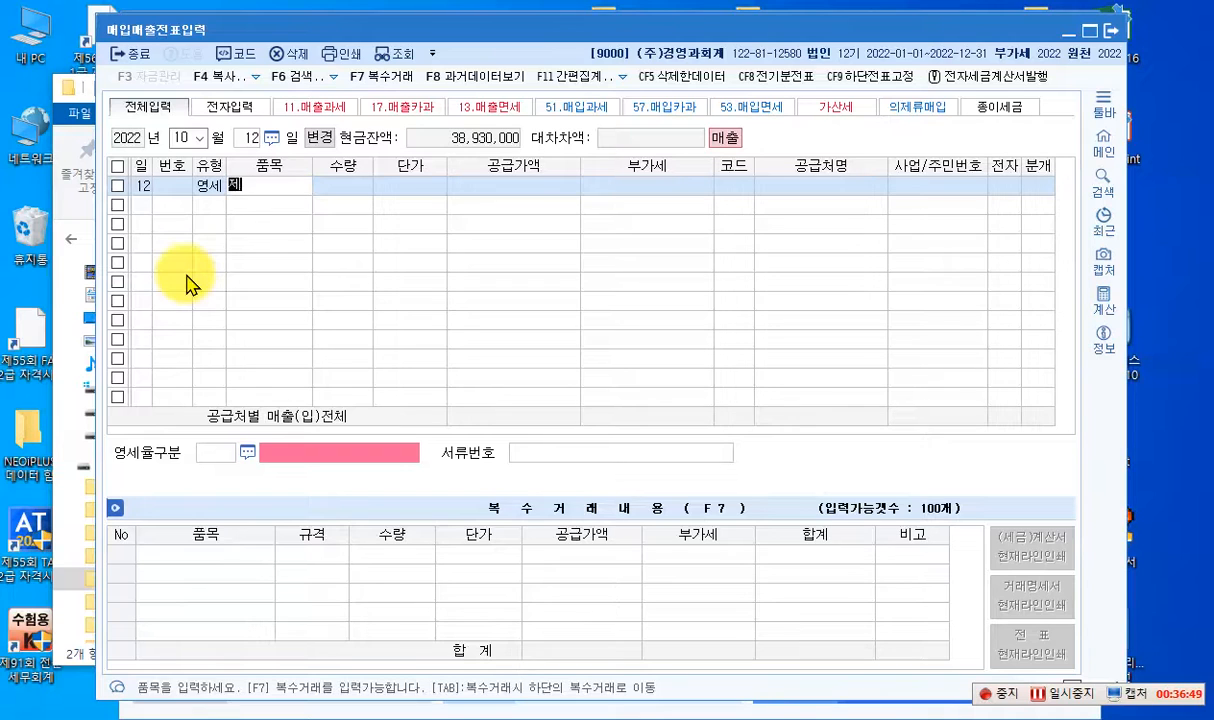
key("Return")
key("Return")
key("Return")
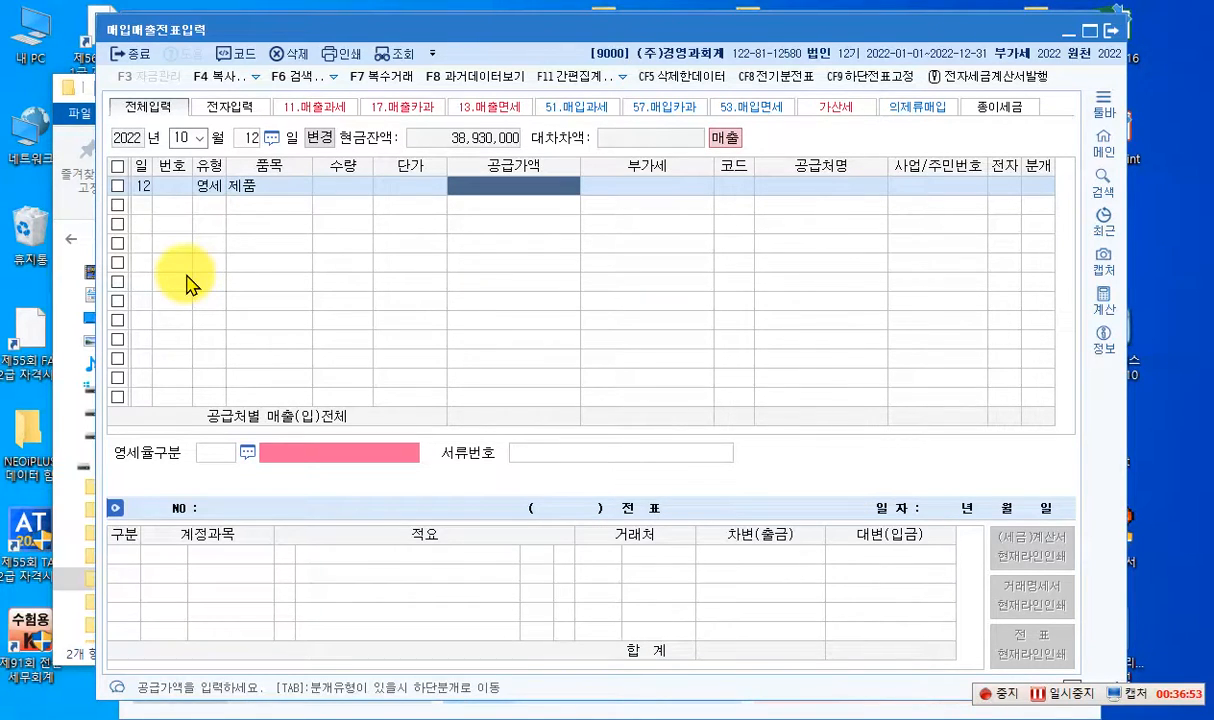
type("80000000")
key("Return")
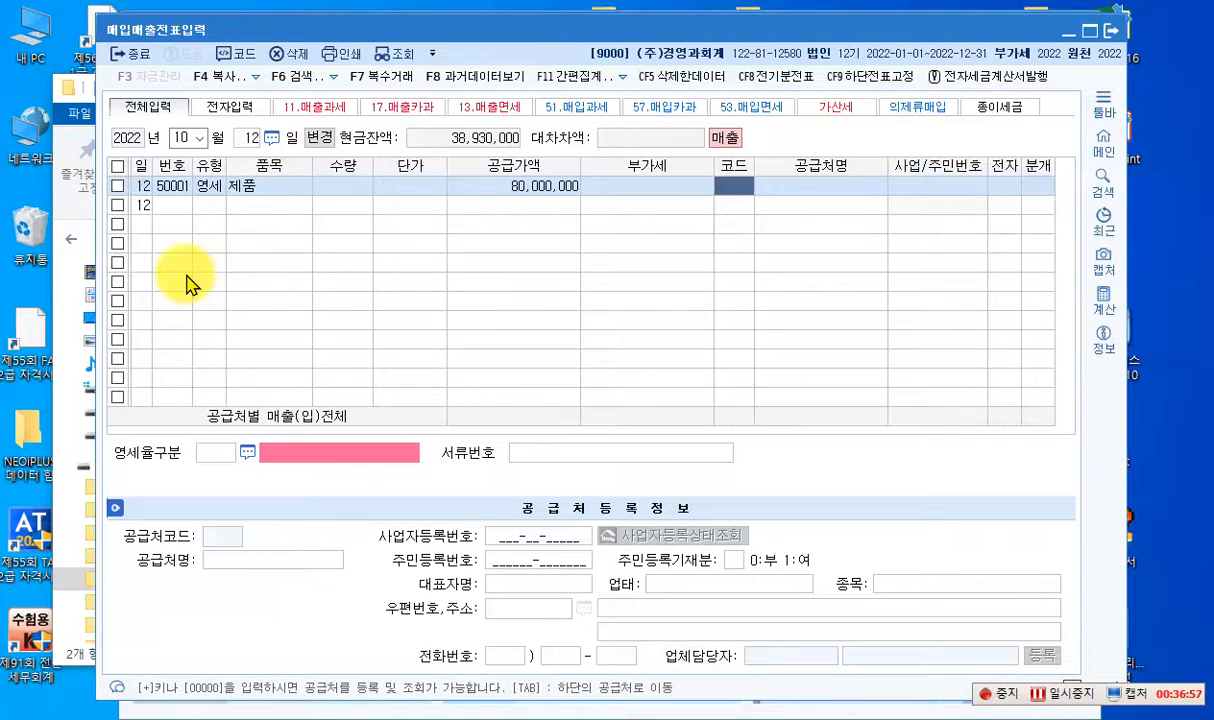
- Assign (주)명품물산 as the 영세 sales line's customer and set 전자 to 여
type("명품")
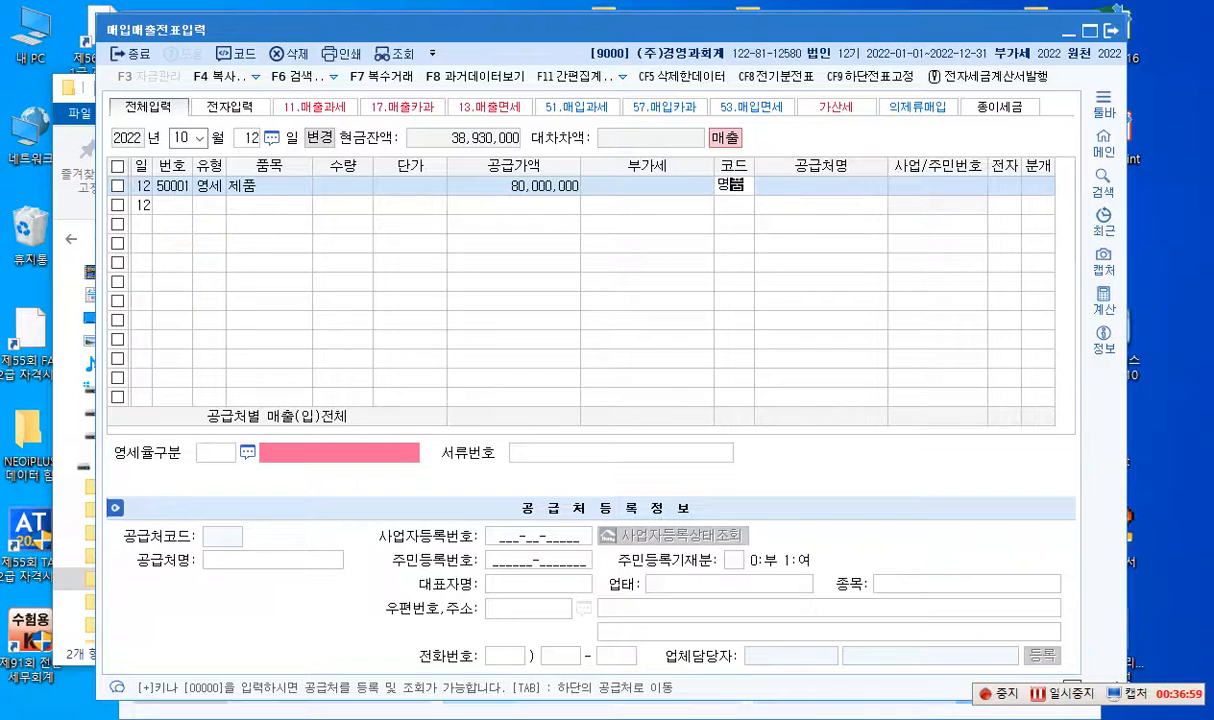
key("Return")
key("Return")
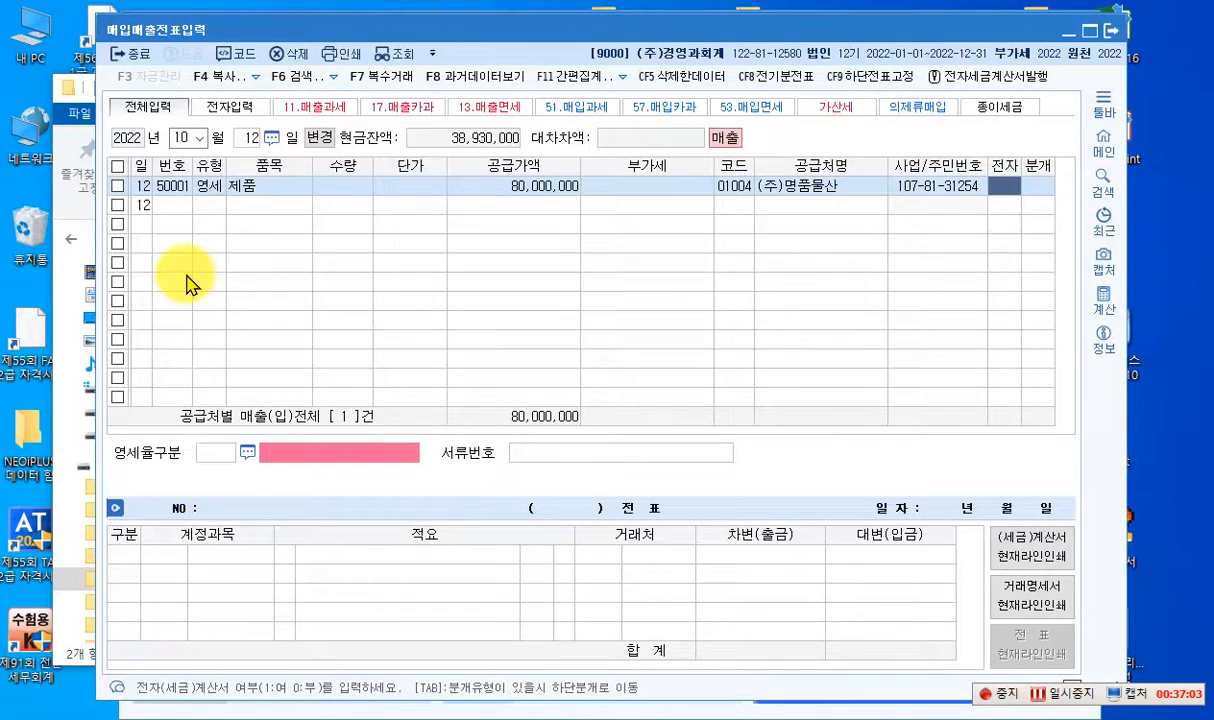
type("1")
key("Return")
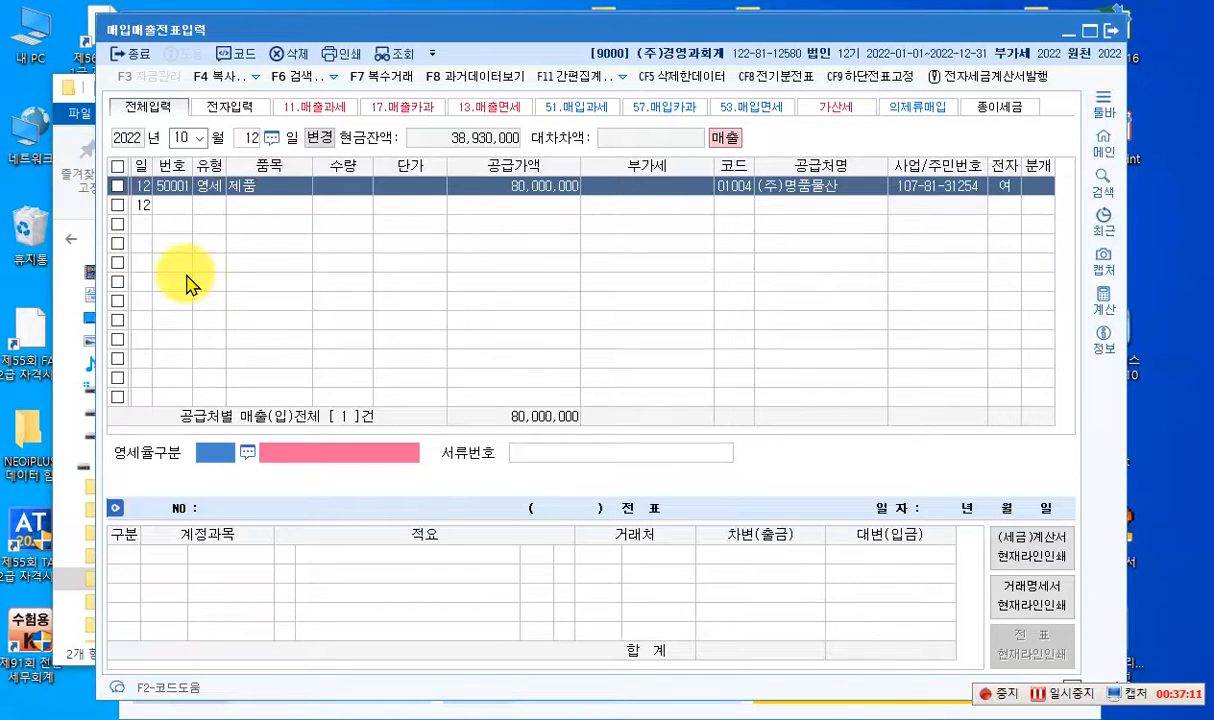
- Set 영세율구분 of the October 12 영세 sale to 3 (내국신용장 · 구매확인서) and its 분개 type to 혼합
type("3")
key("Return")
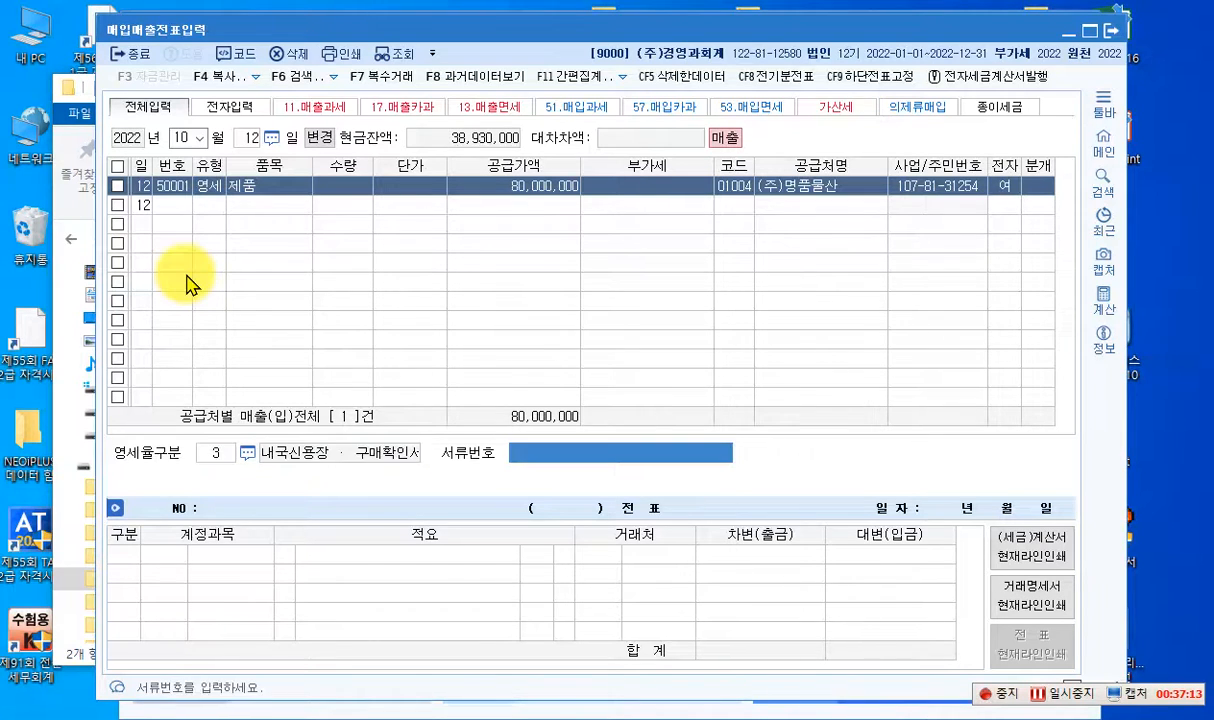
key("Return")
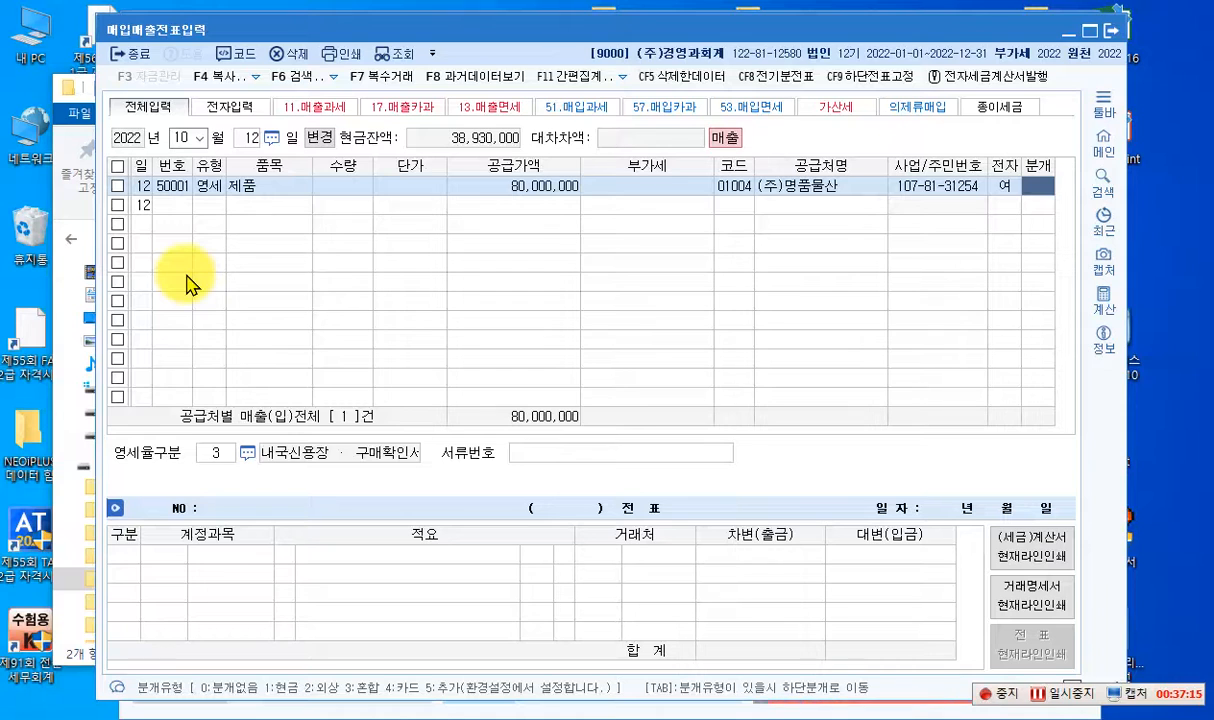
type("3")
key("Return")
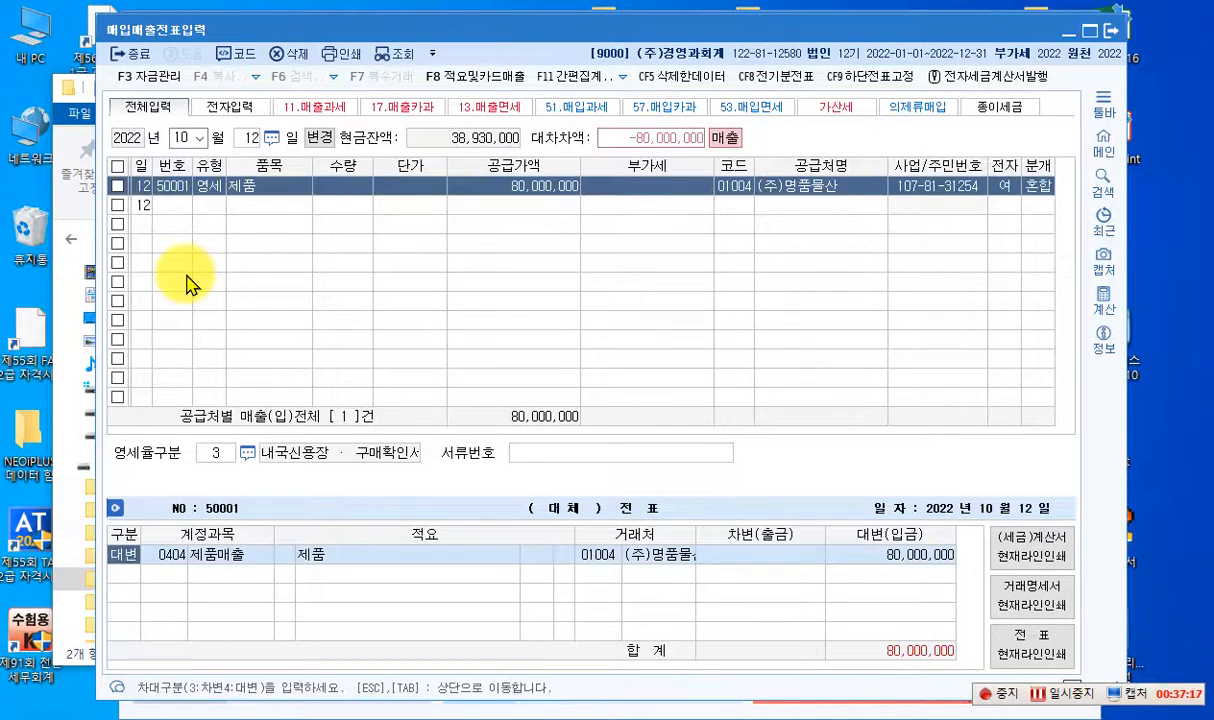
- Complete the 영세 sale's journal entry with a debit of 80,000,000 to account 0103 보통예금
key("Return")
key("Return")
key("Return")
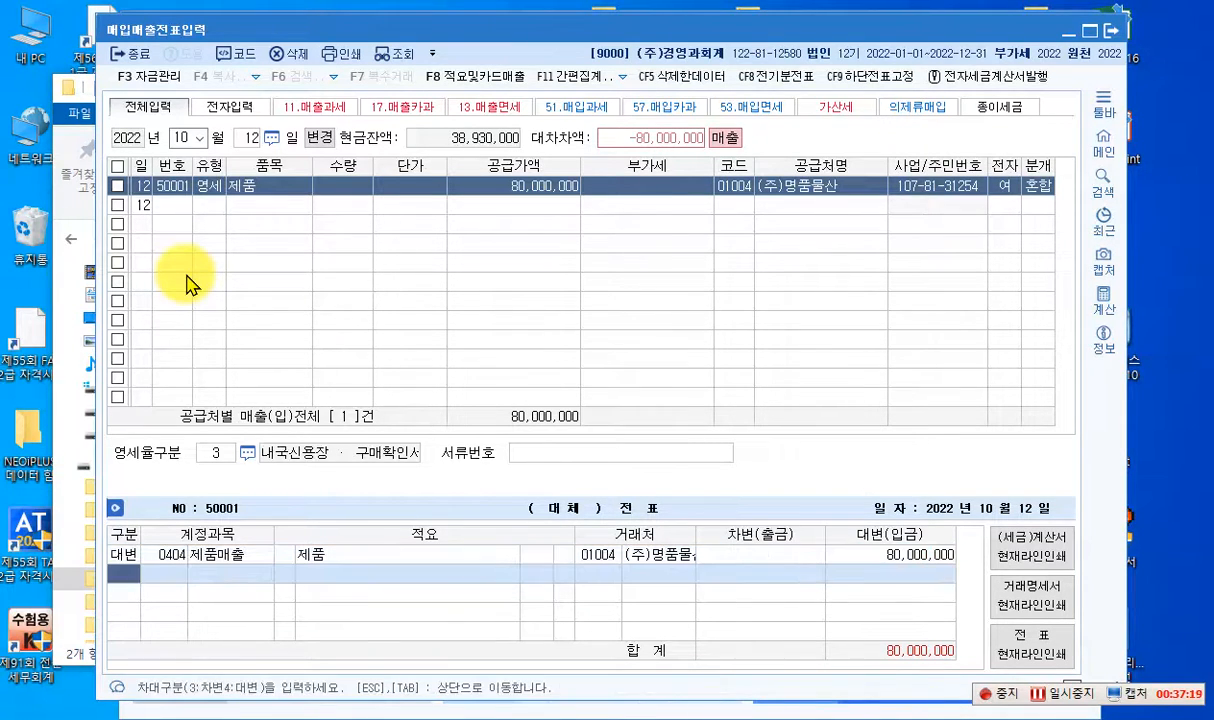
type("3")
key("Return")
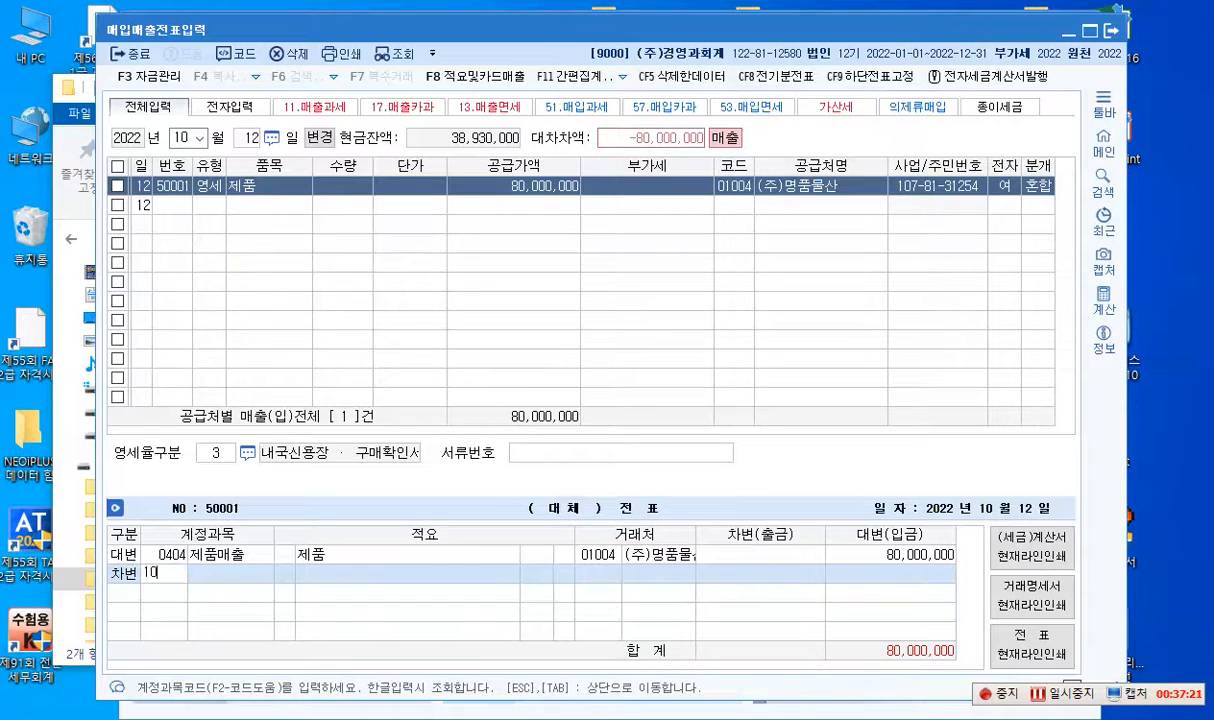
type("103")
key("Return")
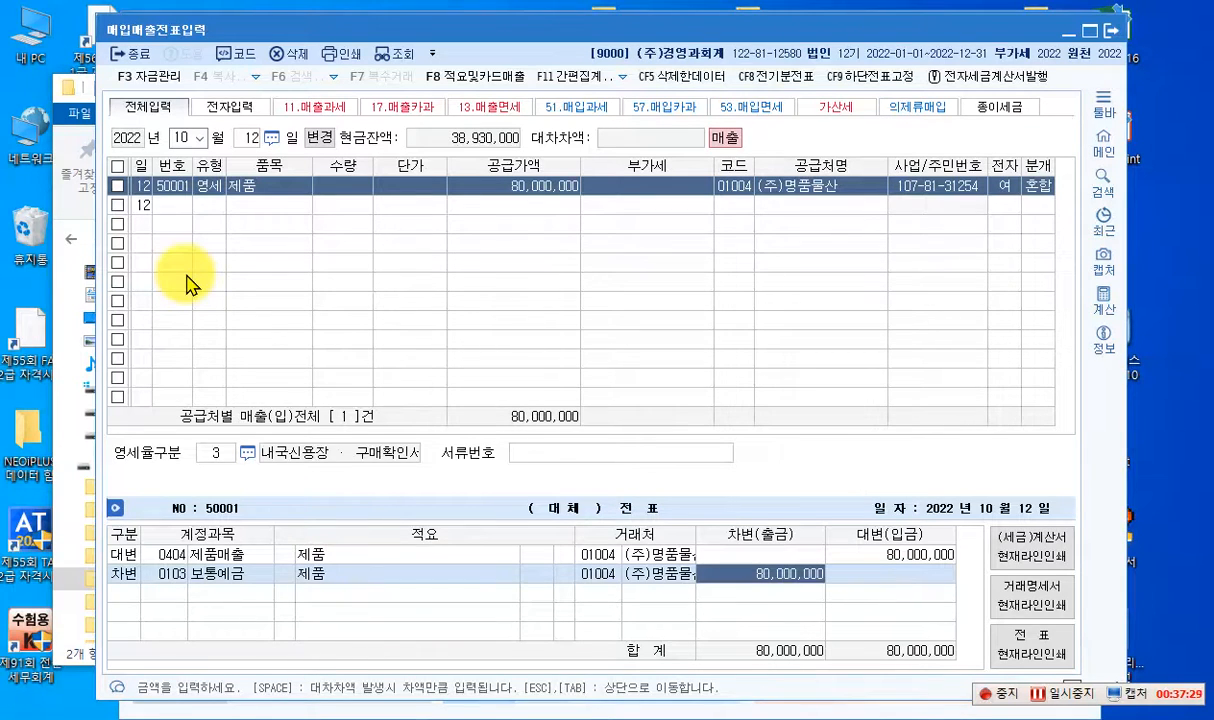
key("Return")
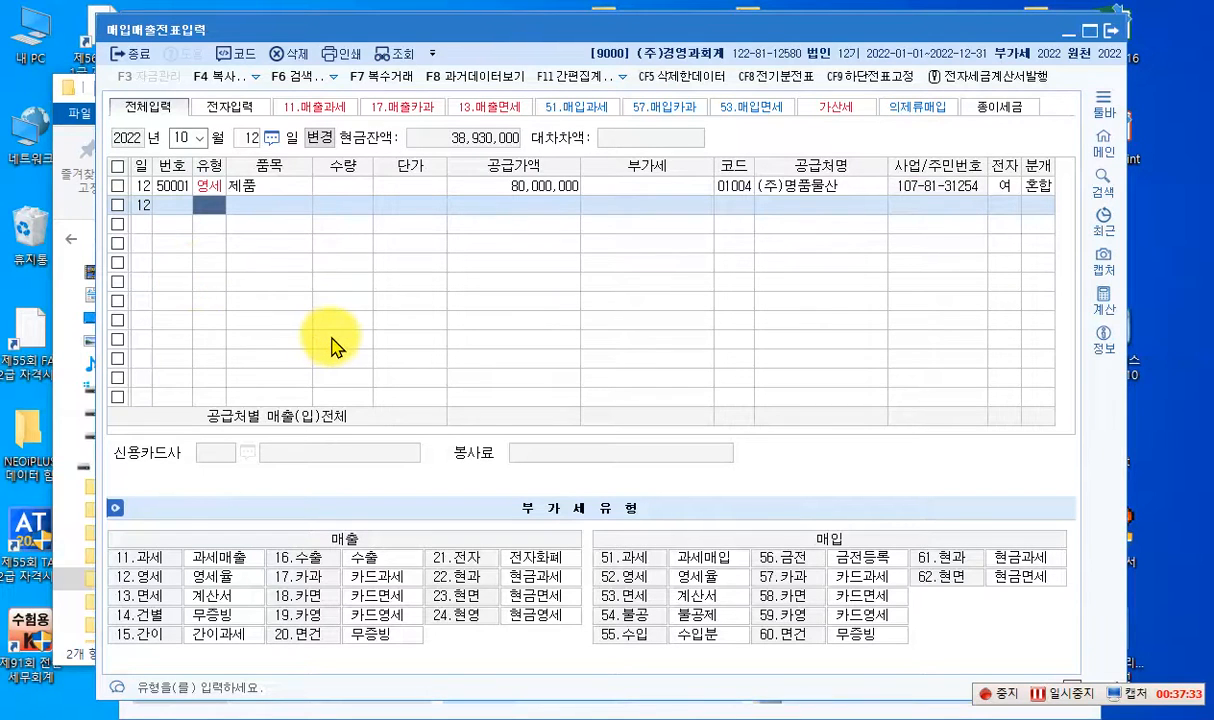
- Change the voucher date to October 13, 2022
left_click(246, 138)
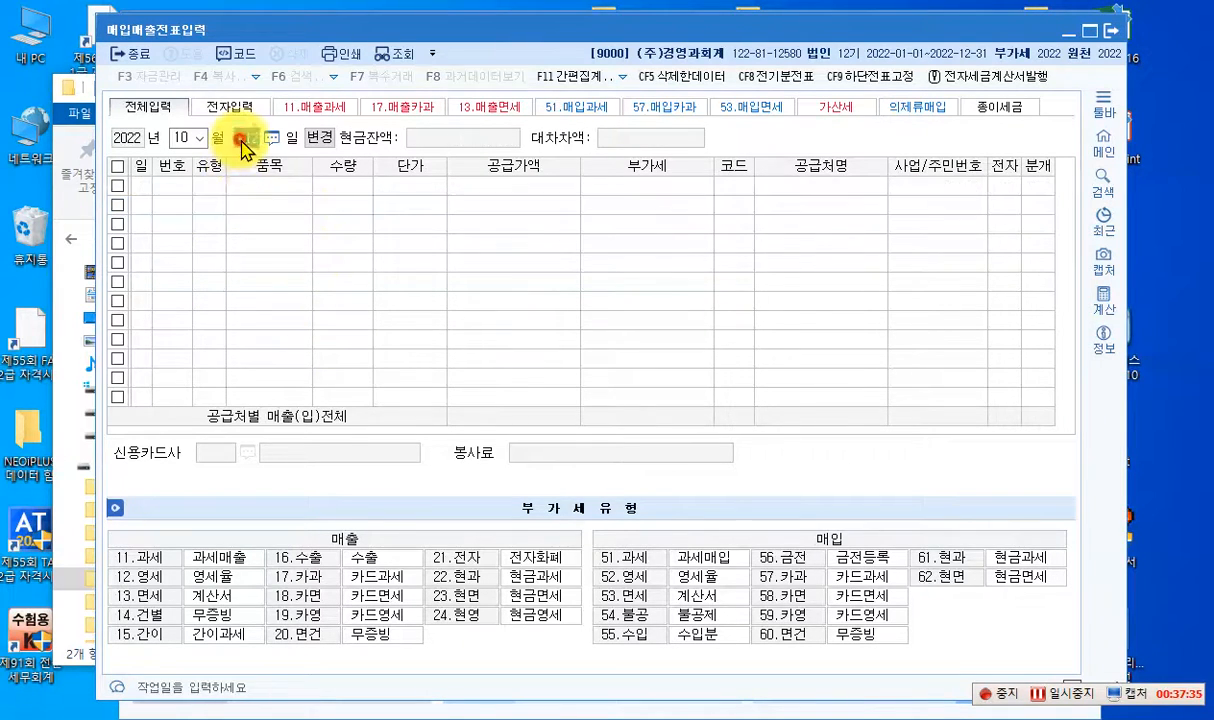
type("13")
key("Return")
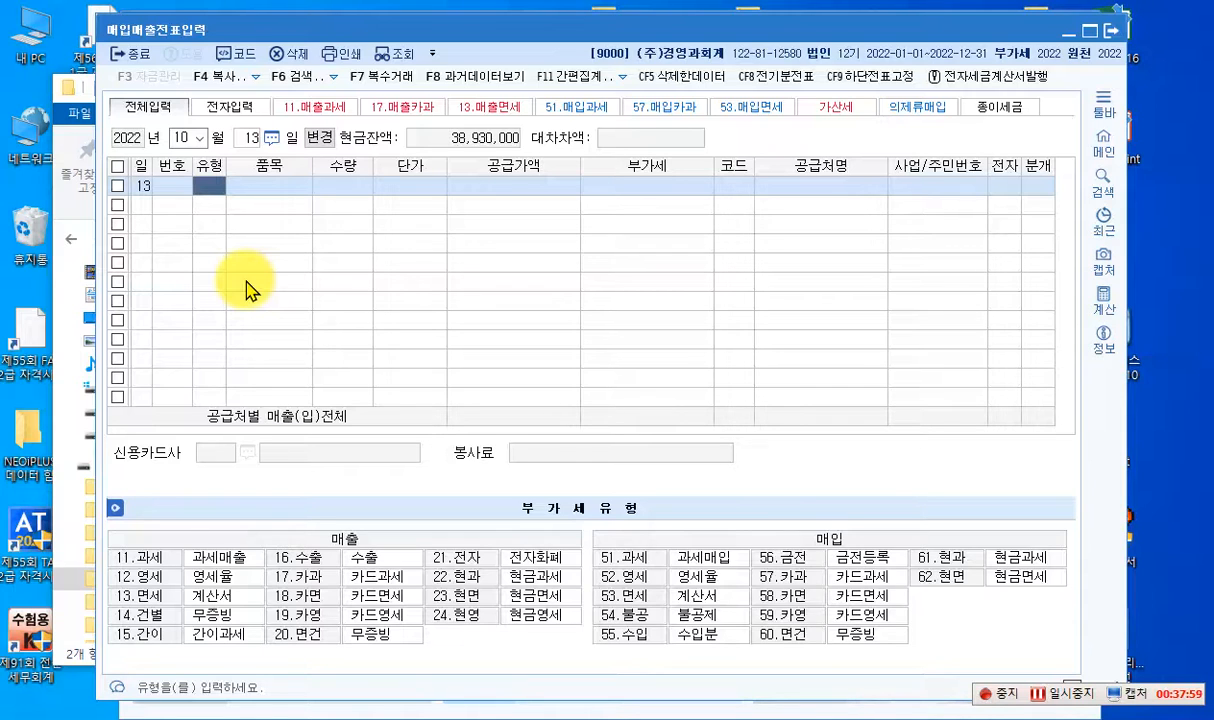
- Enter a sales line of type 13 면세 with item 전자출판물 and a supply value of 6,000,000
type("13")
key("Return")
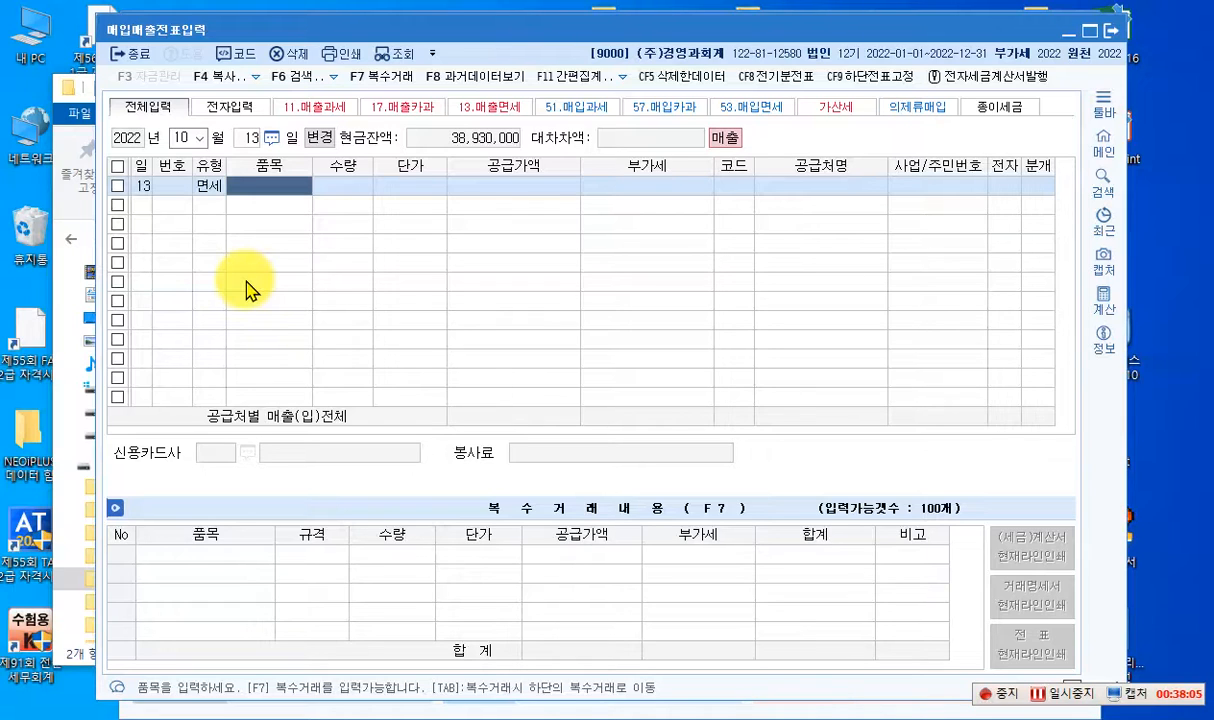
type("전자출")
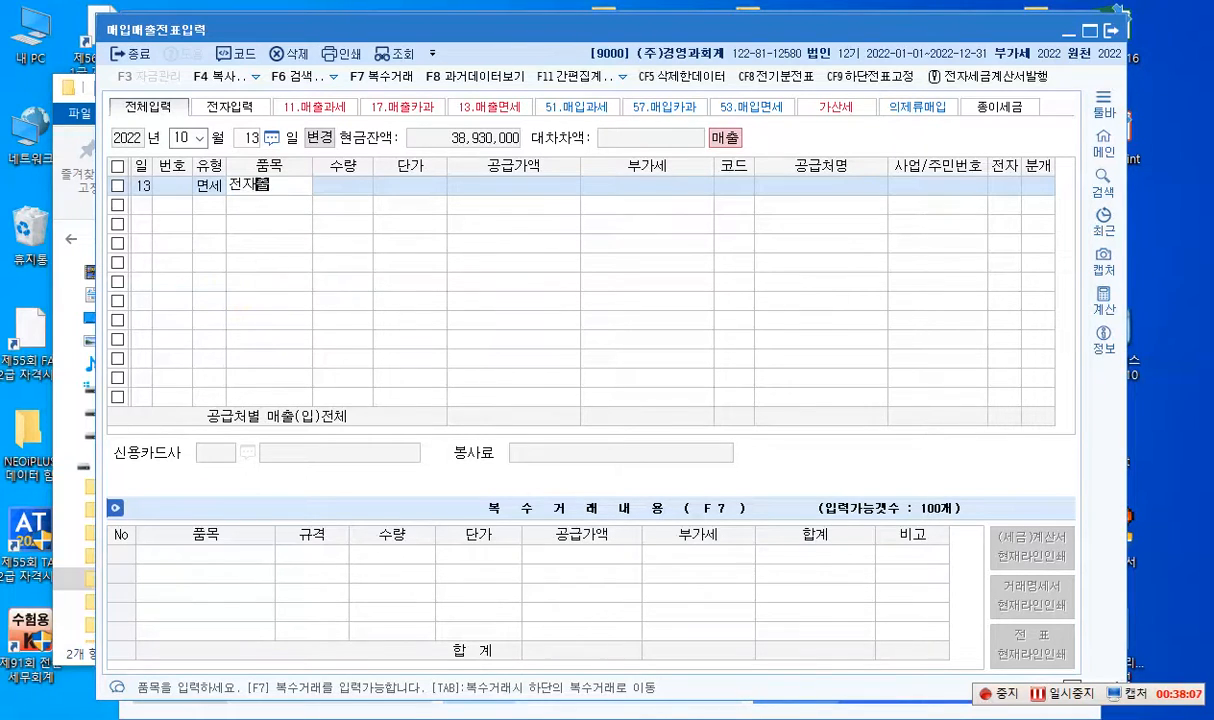
type("판물")
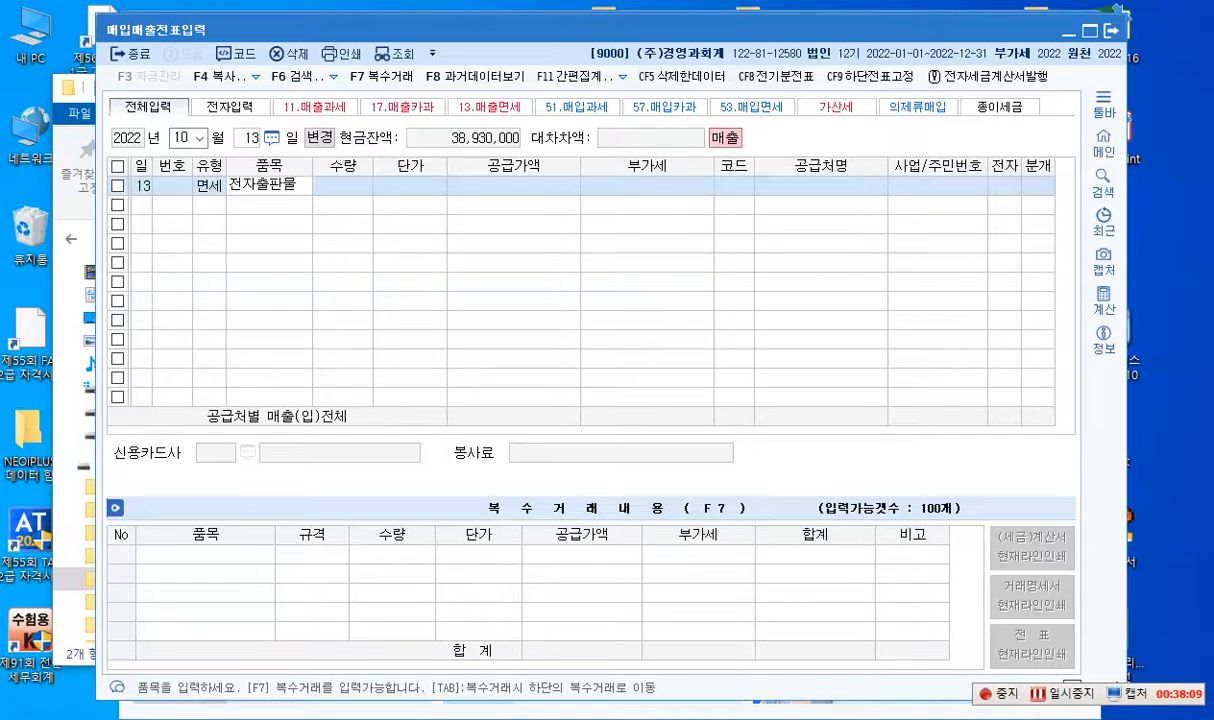
key("Return")
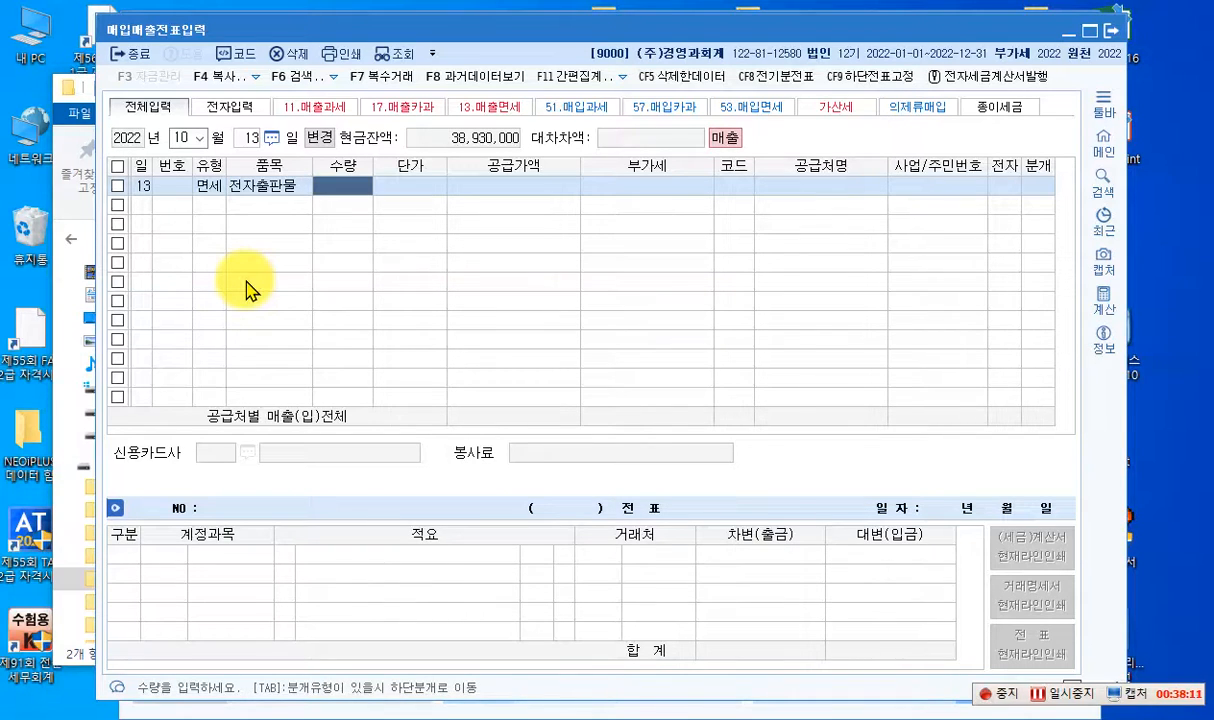
key("Return")
key("Return")
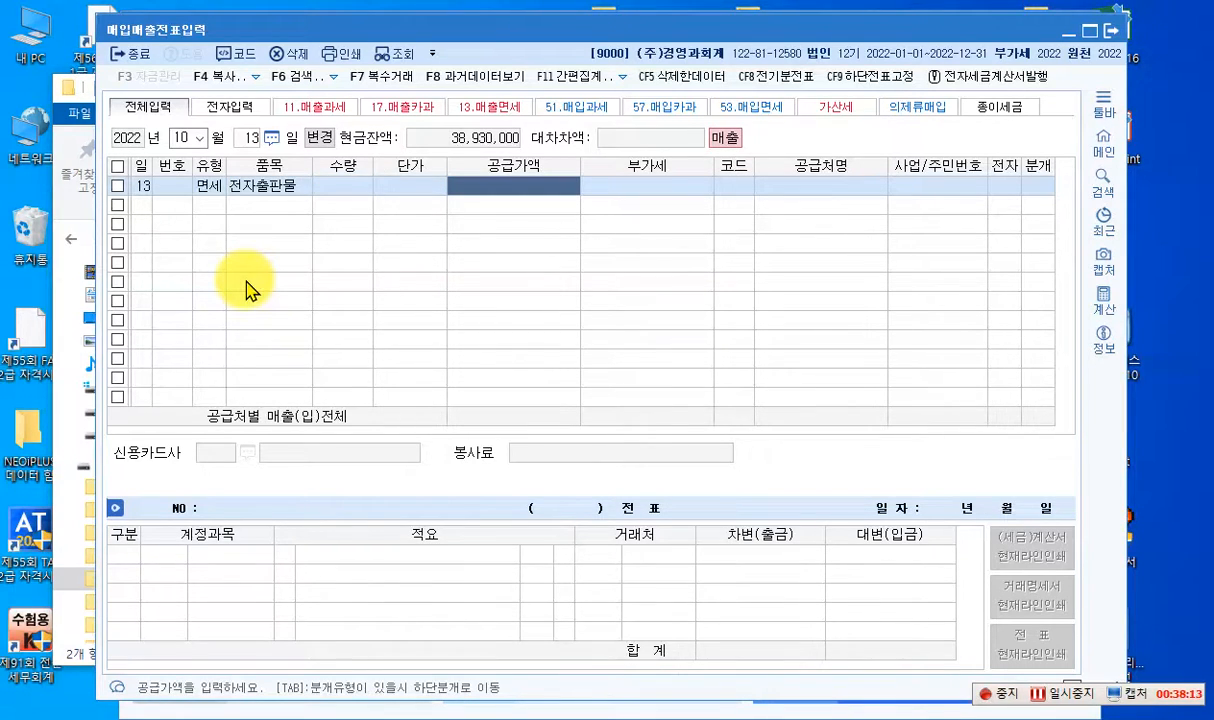
type("6000000")
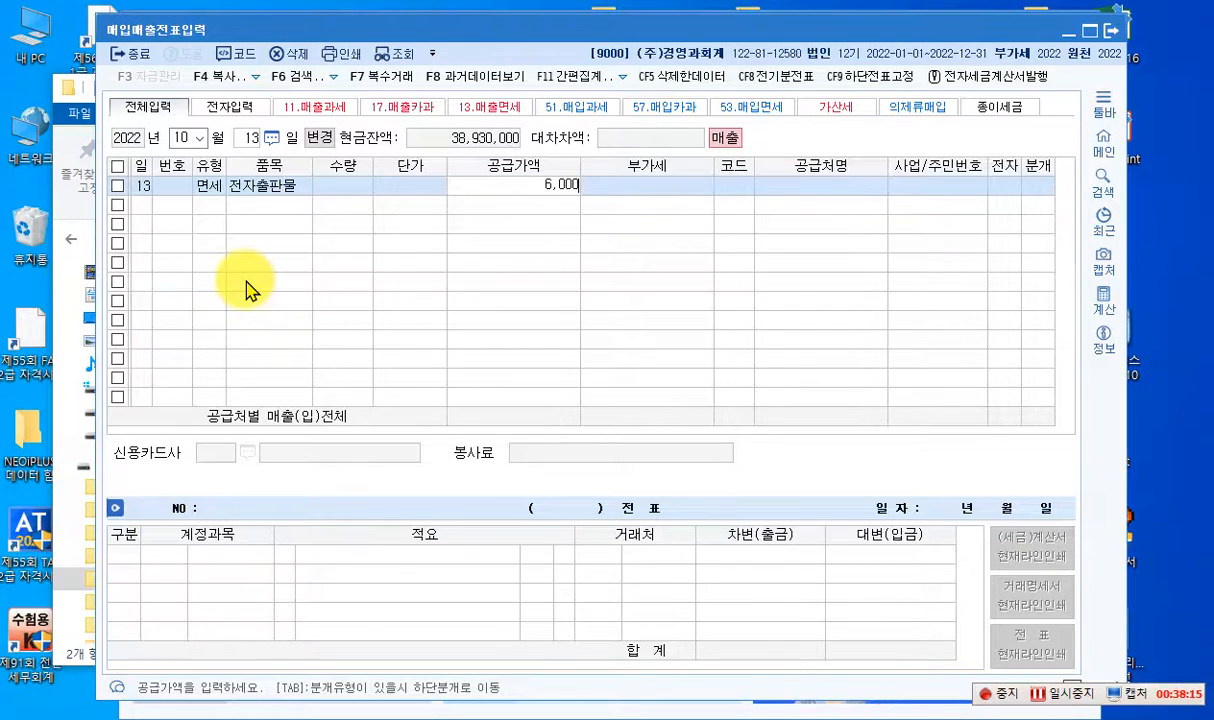
key("Return")
key("Return")
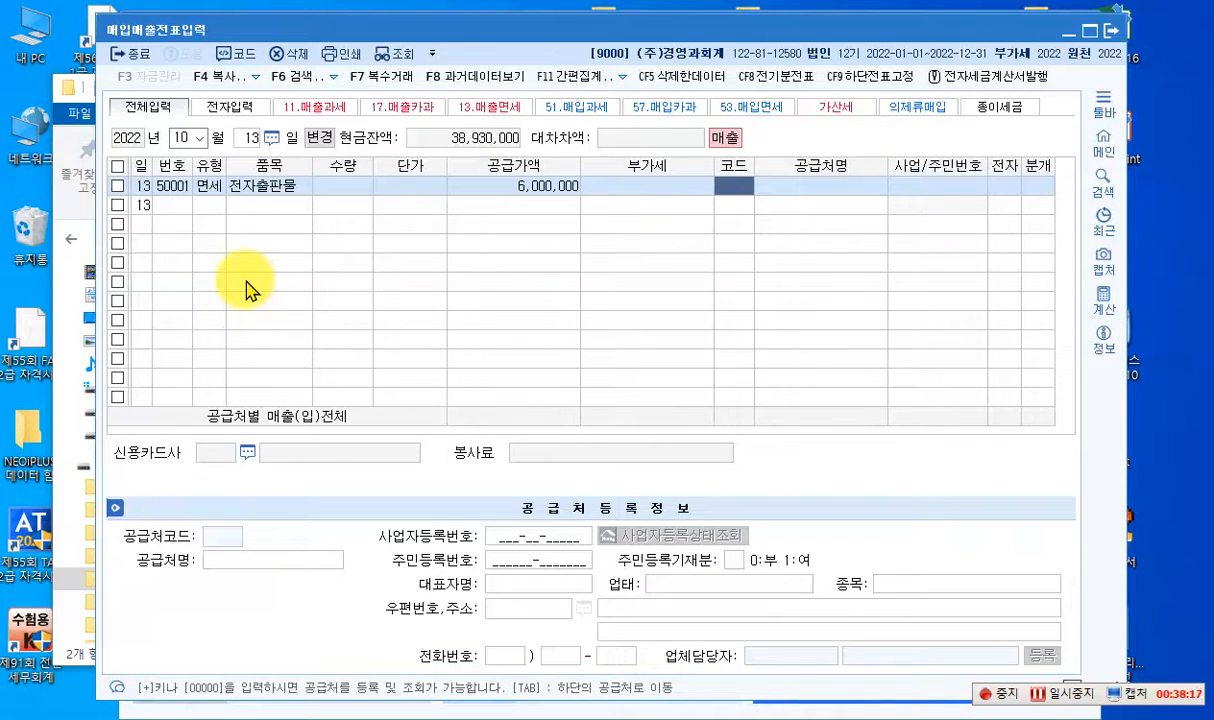
- Assign 세아산업 as the 면세 sales line's customer and set 전자 to 여
type("세애")
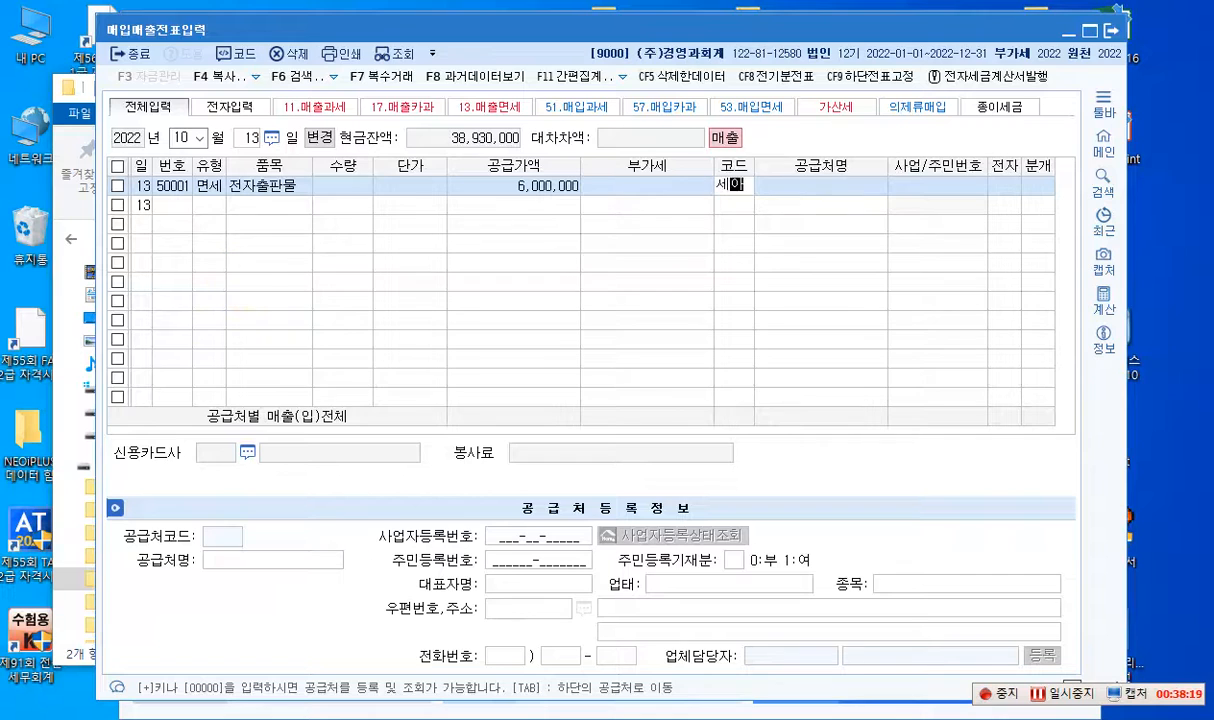
key("Return")
key("Return")
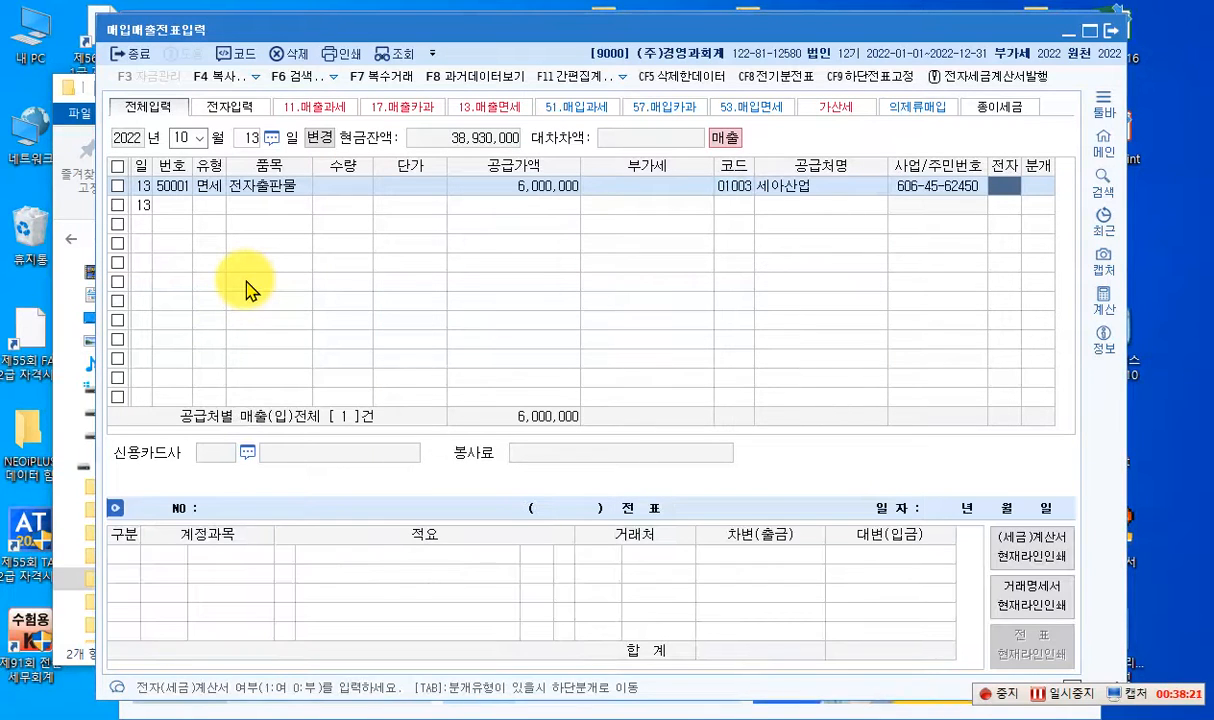
key("1")
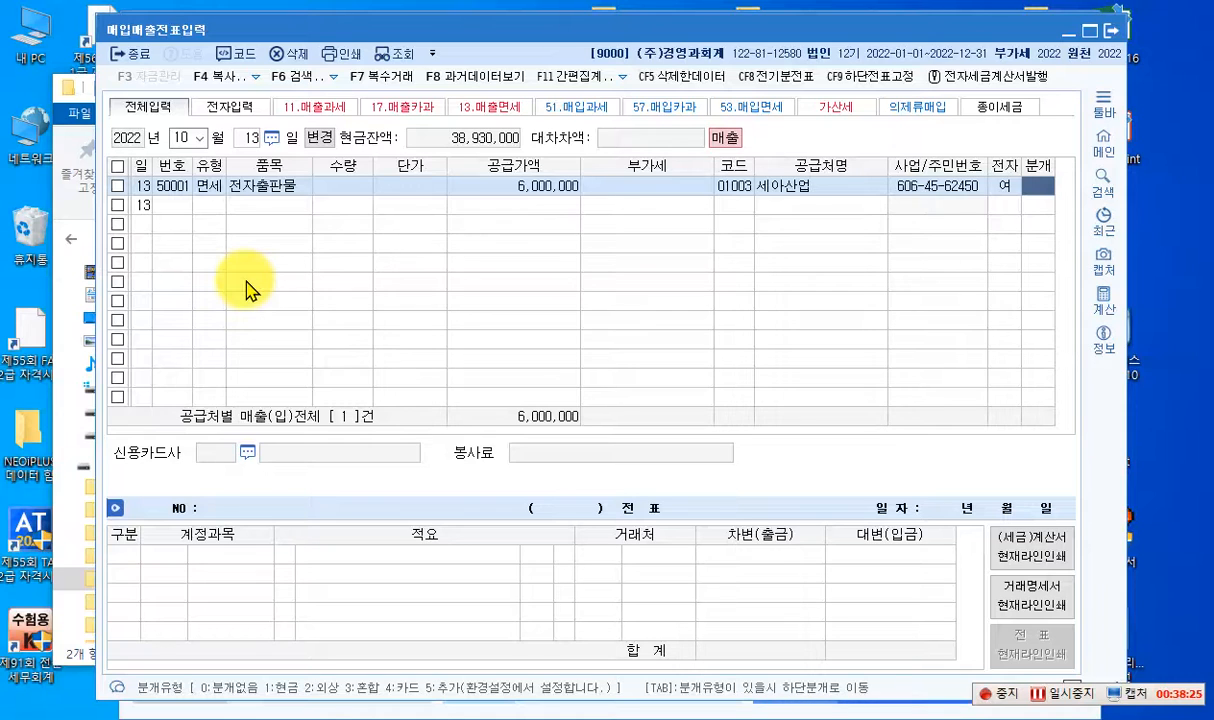
- Set the 면세 sale's 분개 type to 혼합 and change its credit account to 0401 상품매출
key("3")
key("Return")
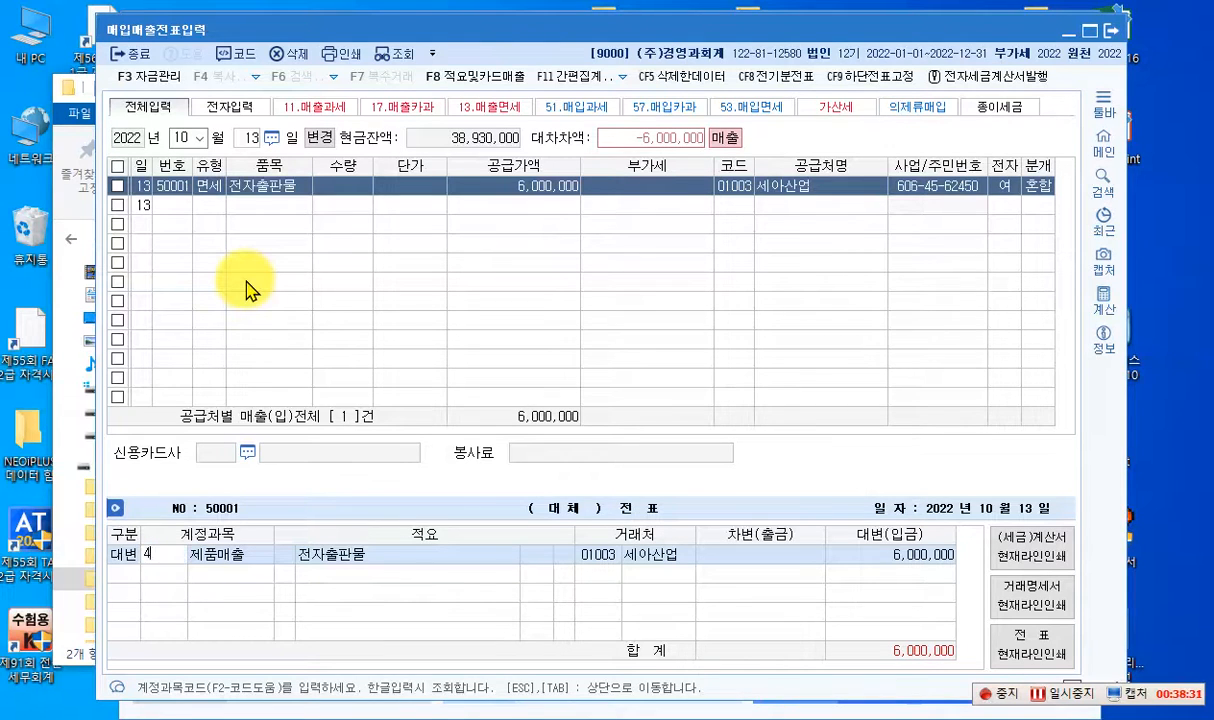
type("401")
key("Return")
key("Return")
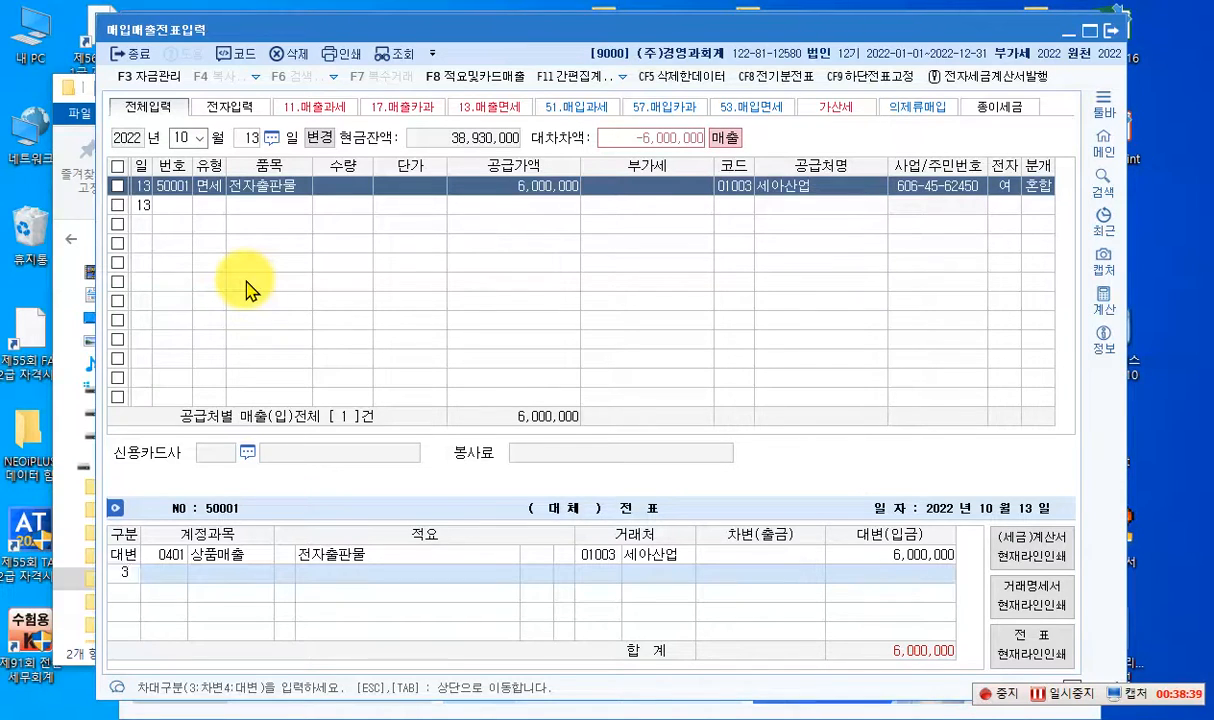
- Complete the 면세 sale's journal entry with a debit of 6,000,000 to account 0108 외상매출금
type("3")
type("10")
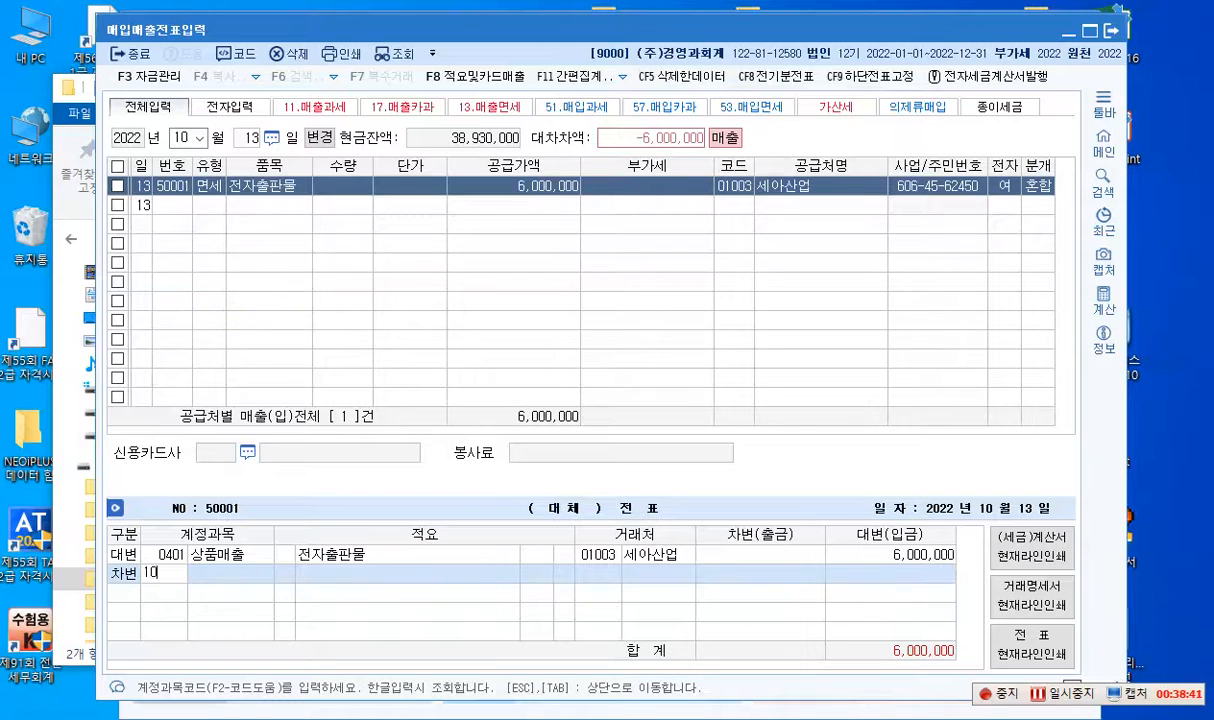
type("8")
key("Return")
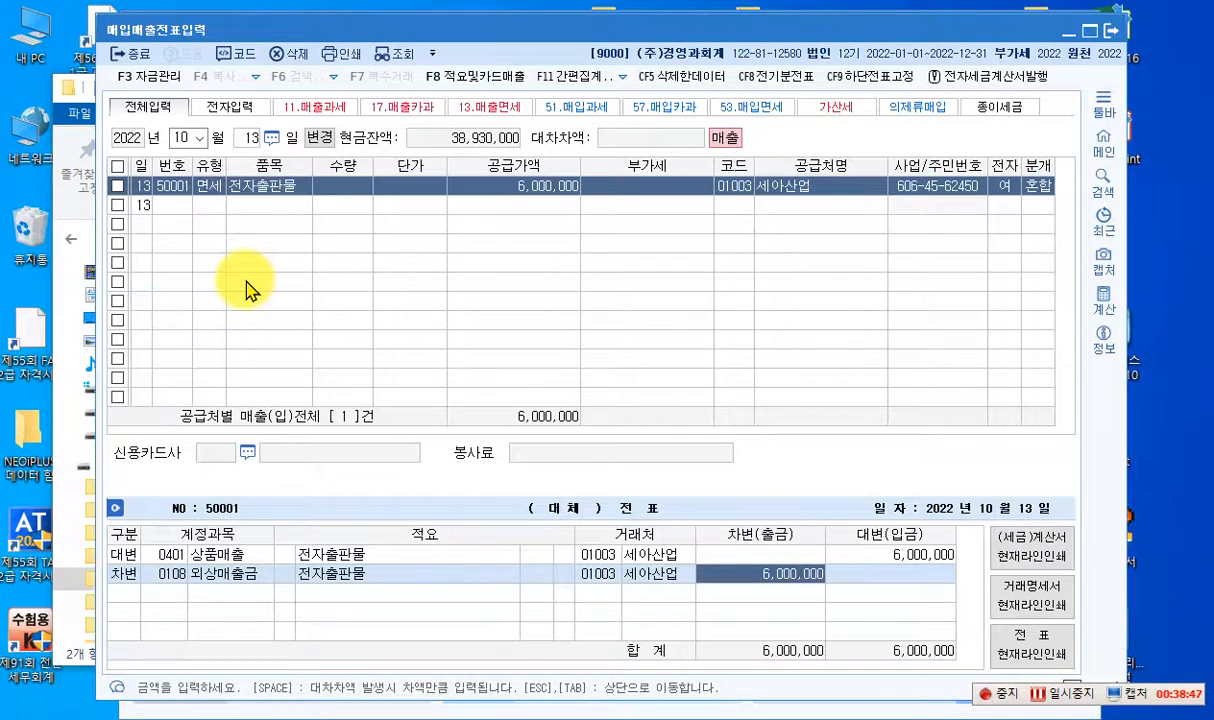
key("Return")
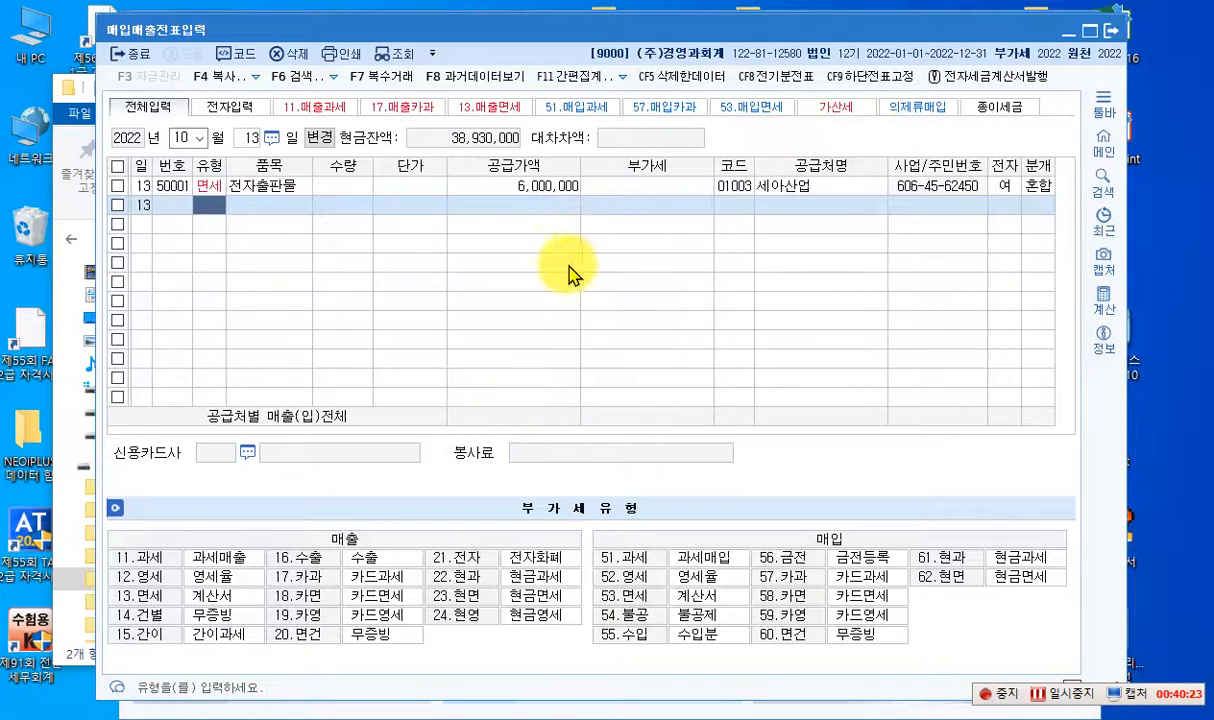
- Switch to K-Screen Pen and write the red text note "불공 -> 54. 매입세금계산서" below the October 13 voucher lines
key("ctrl+F1")
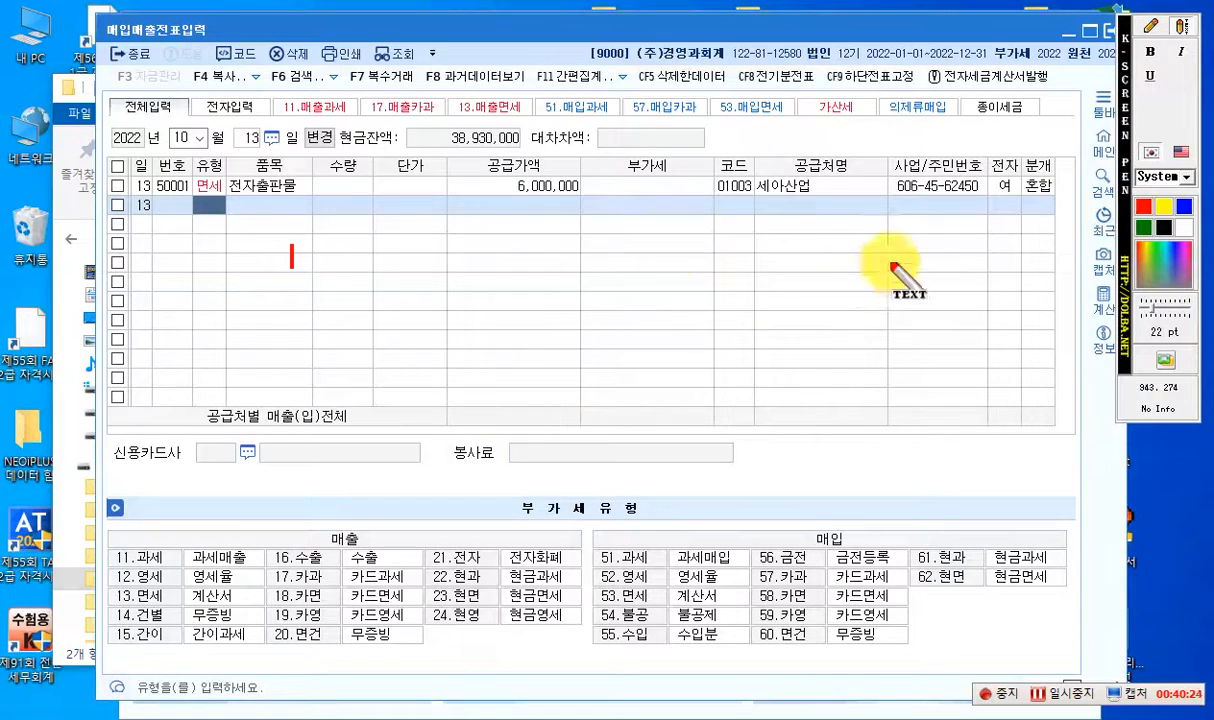
left_click(1154, 29)
left_click(1178, 28)
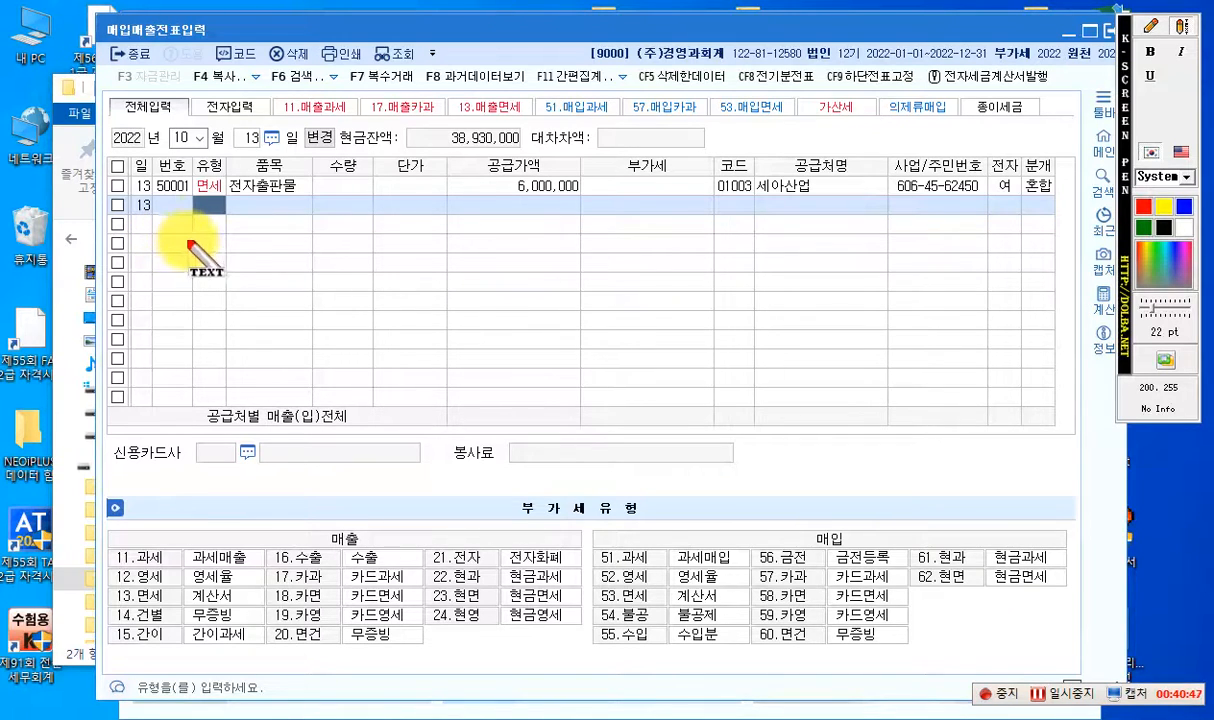
left_click(153, 238)
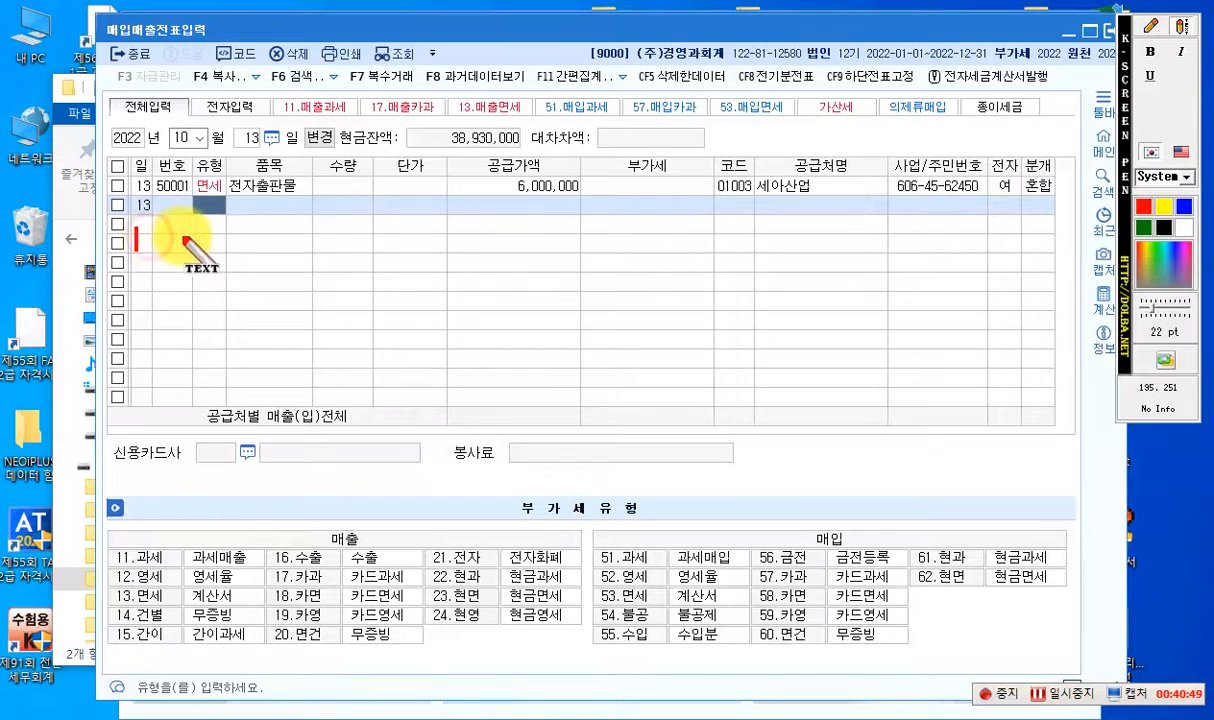
left_click(178, 234)
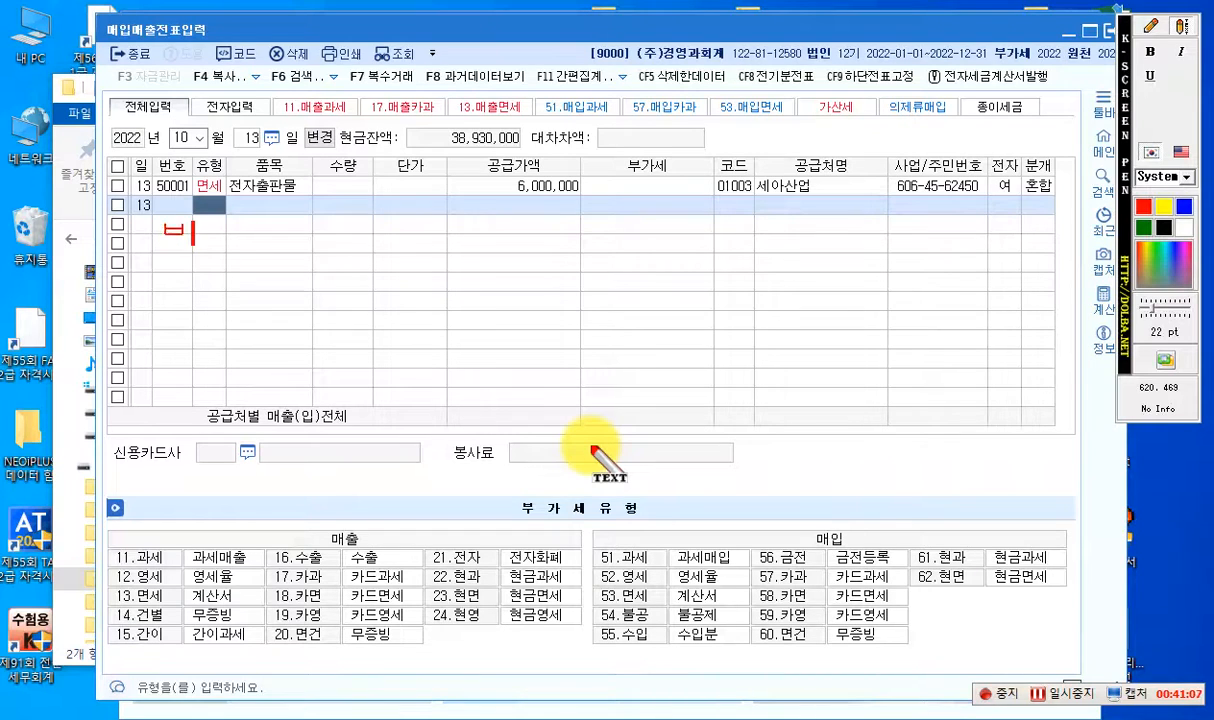
type("불공 ")
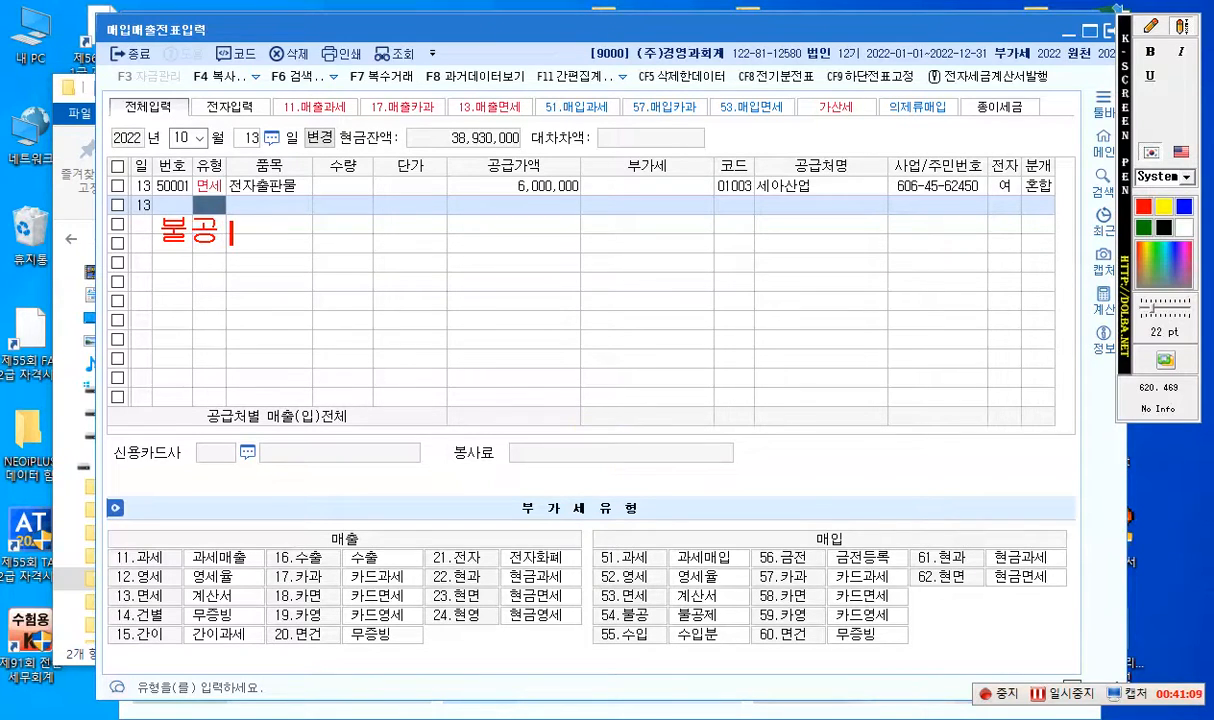
type("-> 54.")
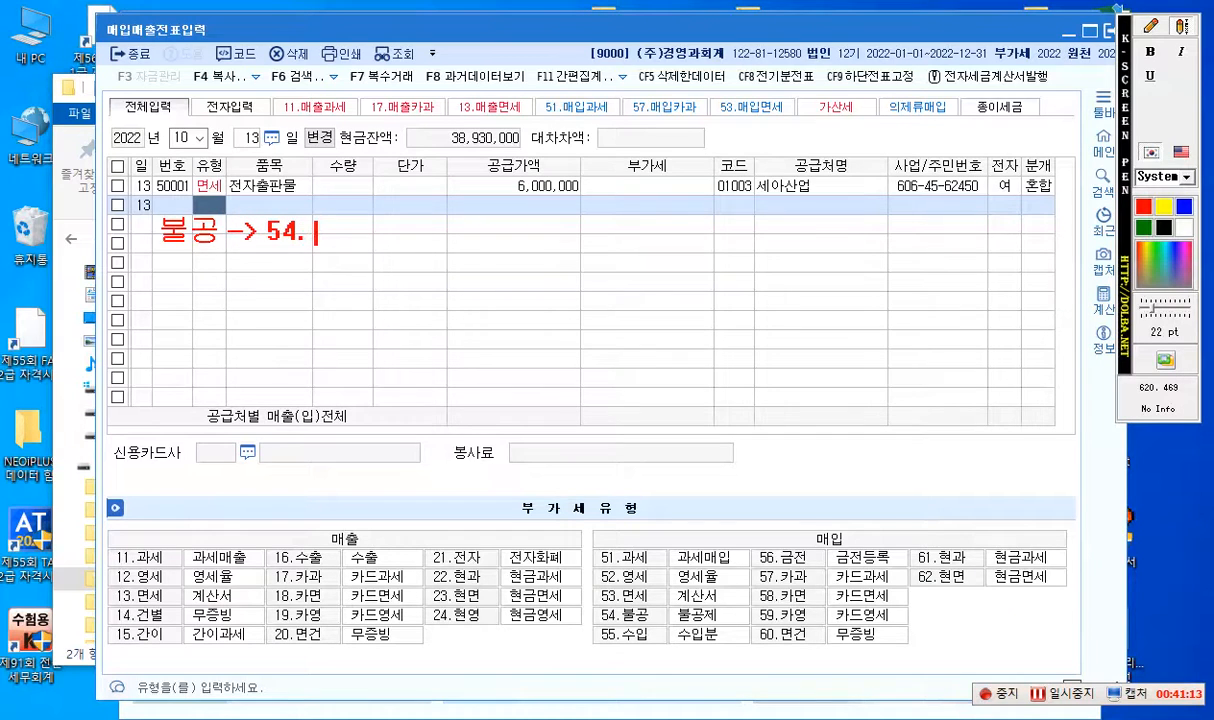
type(" 매입세금")
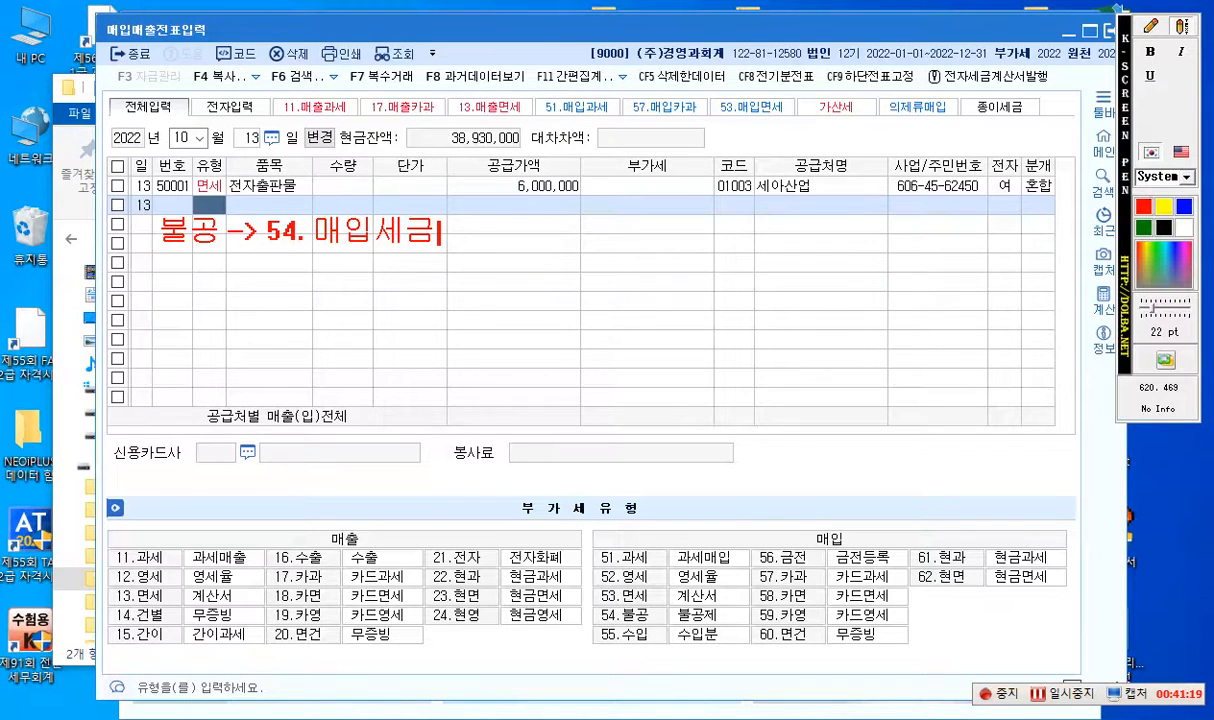
type("계산서")
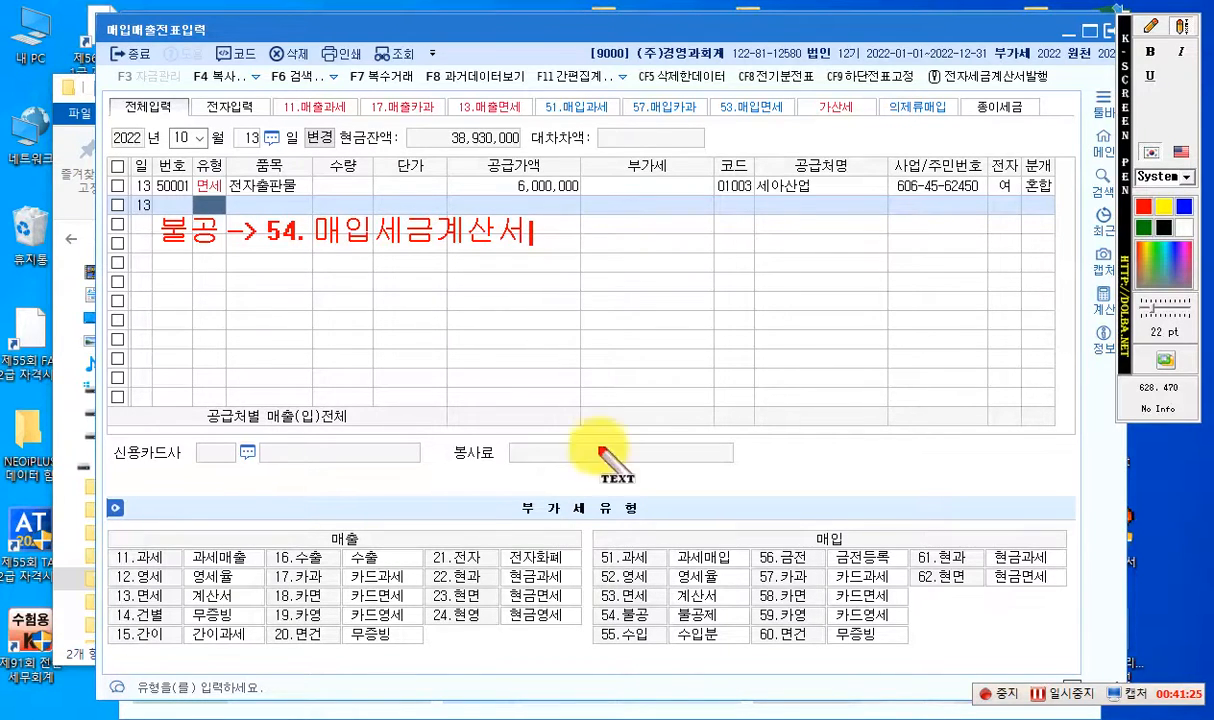
- Start a numbered list with "1." beneath the 불공 heading, leaving a blank line between them
key("Return")
key("Return")
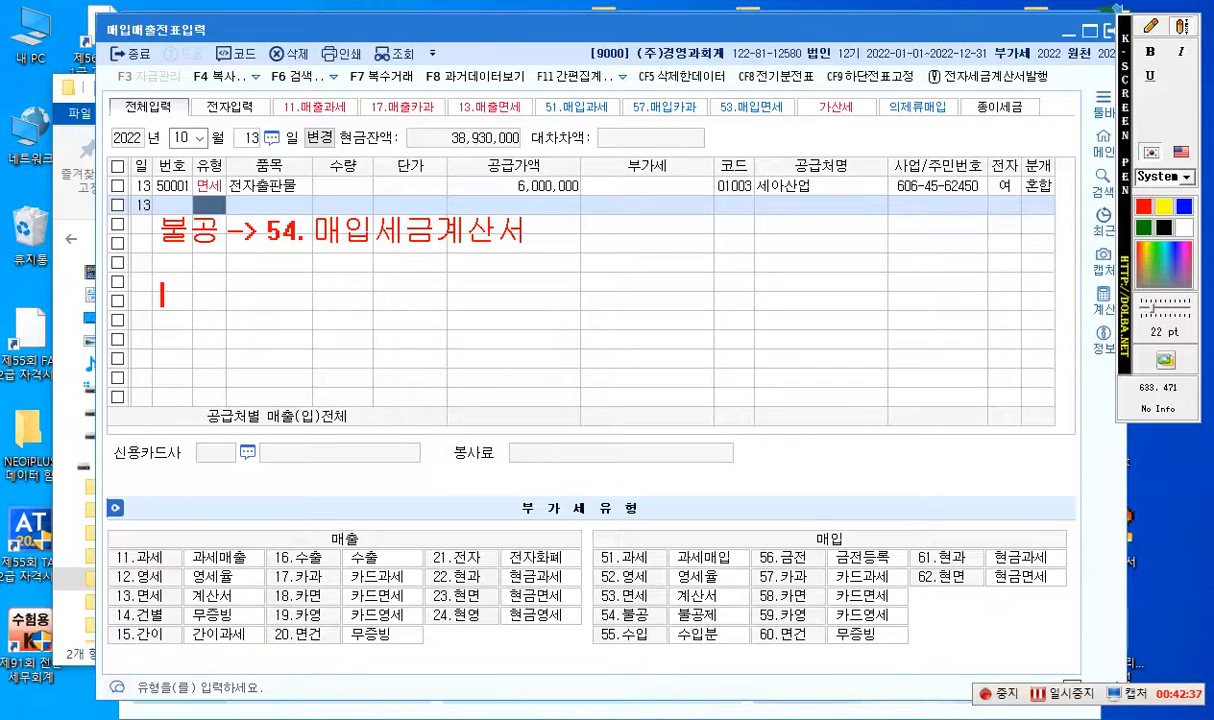
type("1. 사업")
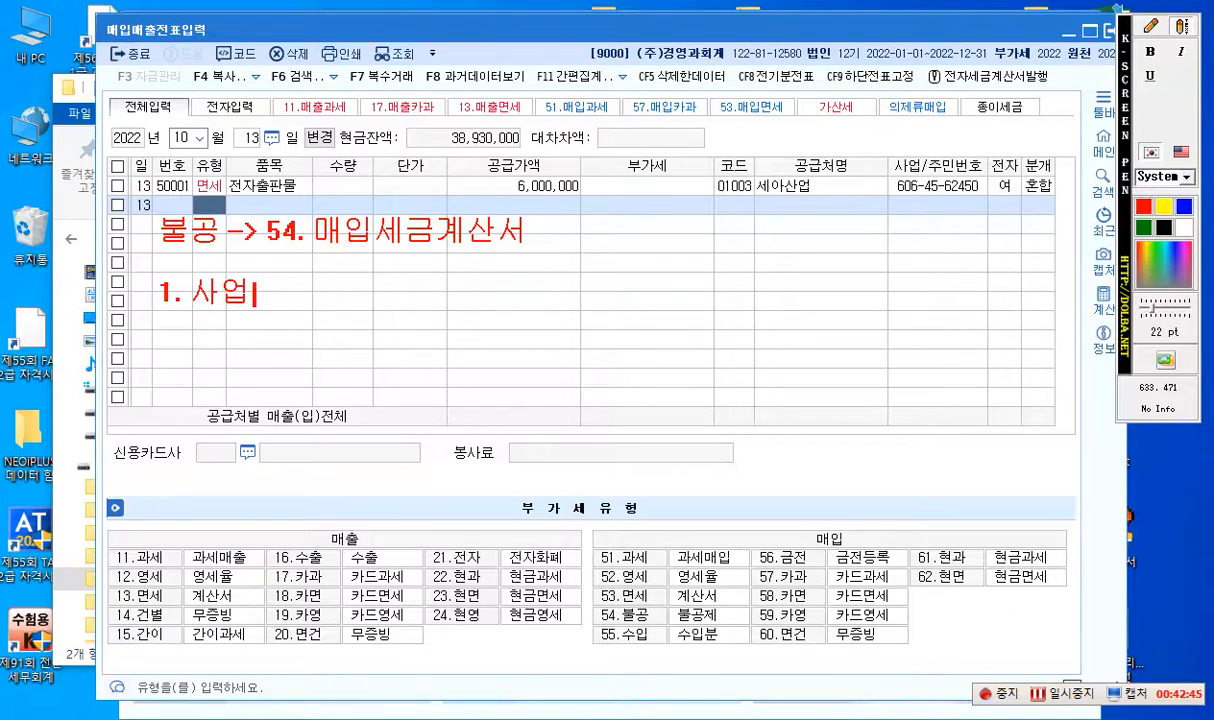
type("무과ㄴ")
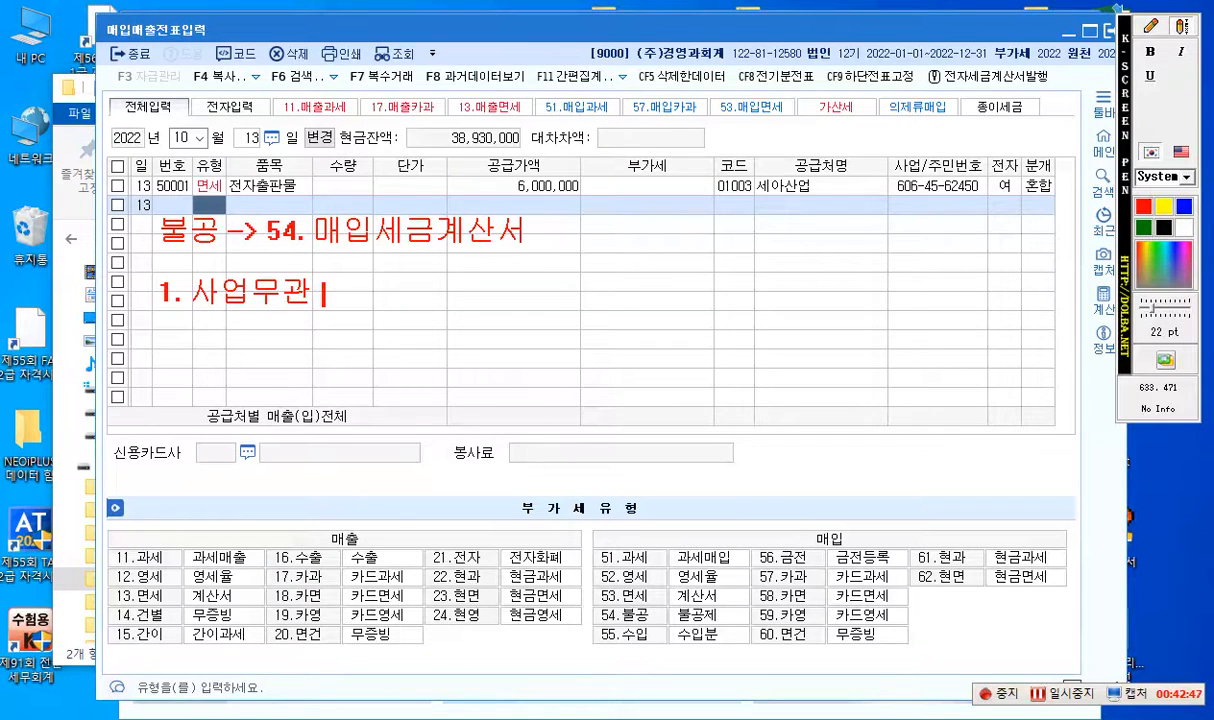
key("BackSpace")
key("BackSpace")
key("BackSpace")
key("BackSpace")
key("BackSpace")
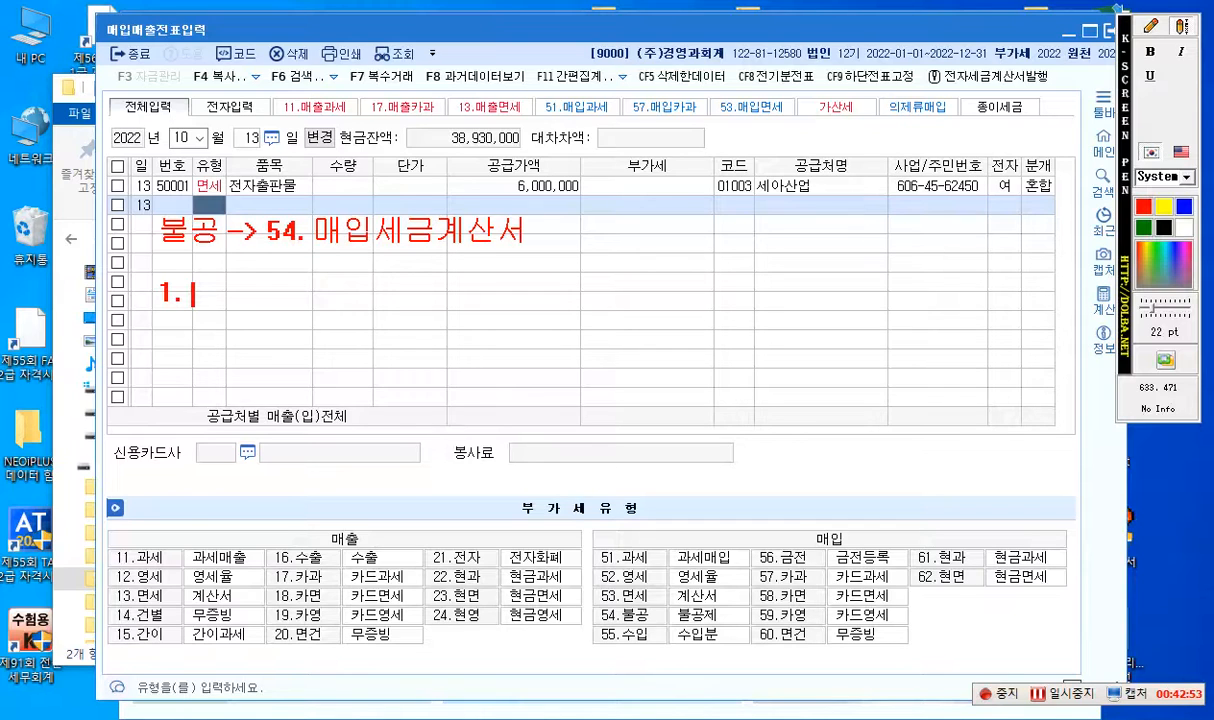
- Write "필요적 기재사항" as item 1 of the 불공 list
type("피")
type("ㄹ요적 ")
type("기재사항")
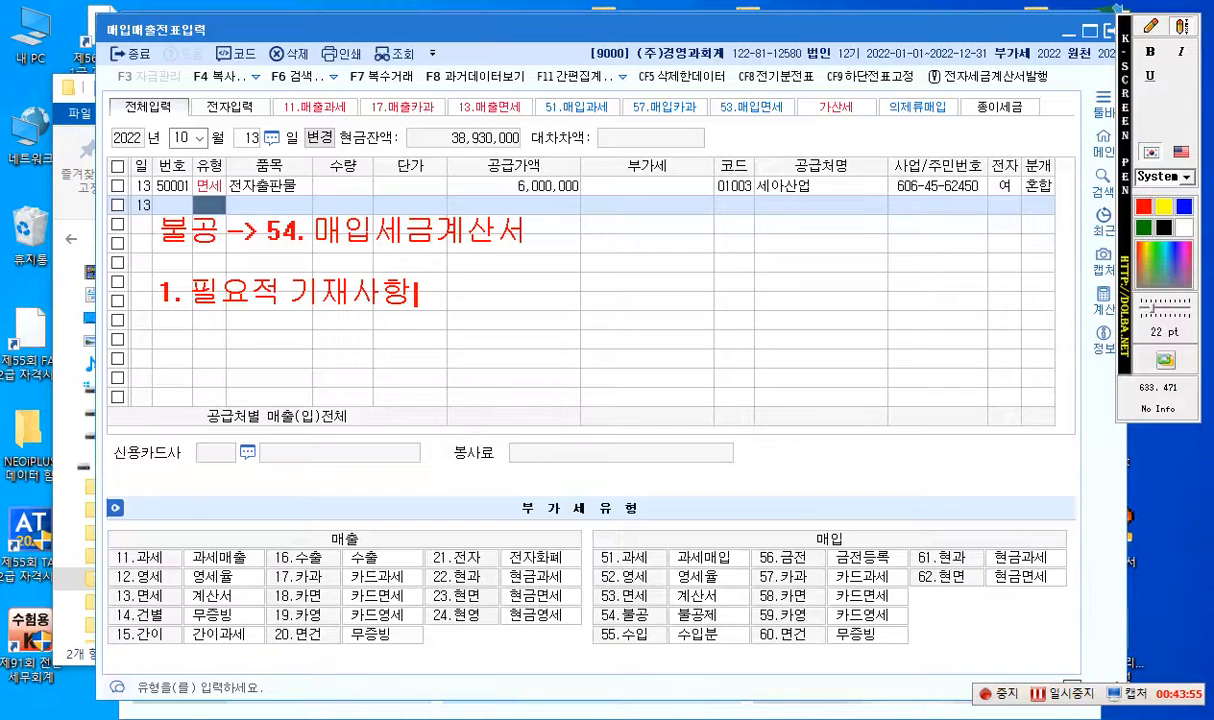
- Add item "2. 사업무관" to the 불공 list, leaving a blank line after item 1
key("Return")
key("Return")
type("2. 사업무관")
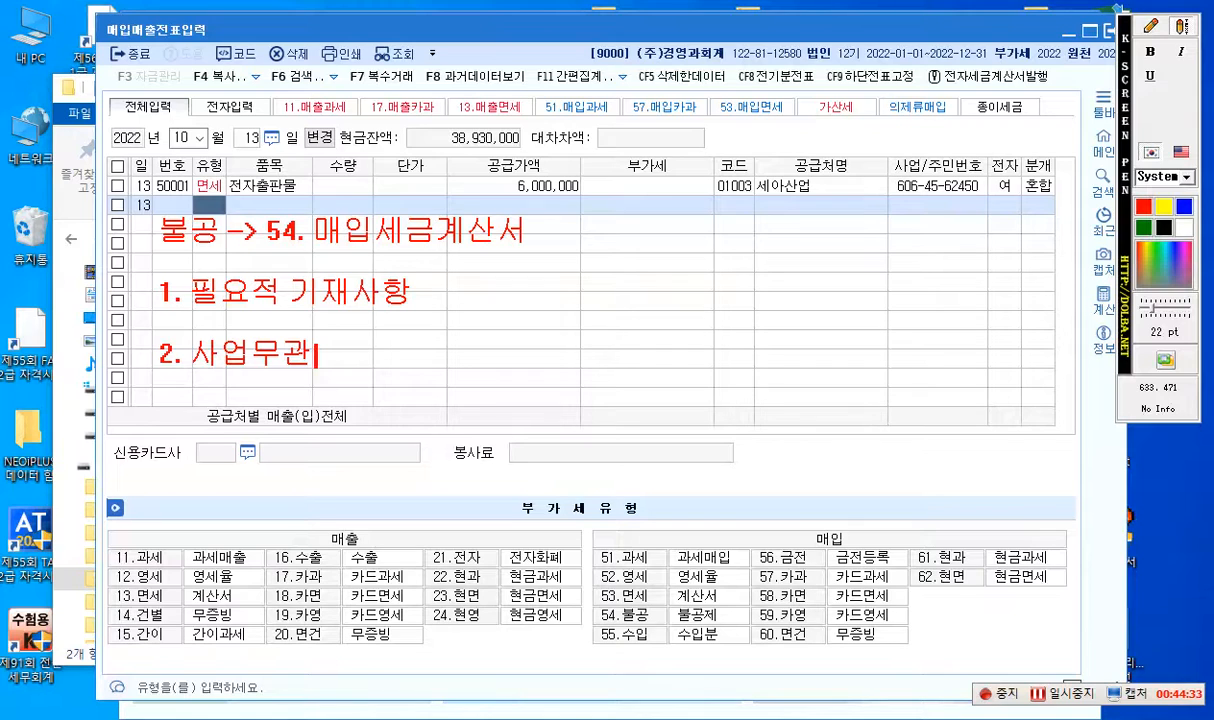
- Add item "3. 1,000cc 비영업용 소형승용차 취득 / 사용 유지..." to the 불공 list, leaving a blank line after item 2
key("Return")
key("Return")
type("3. 1,000c")
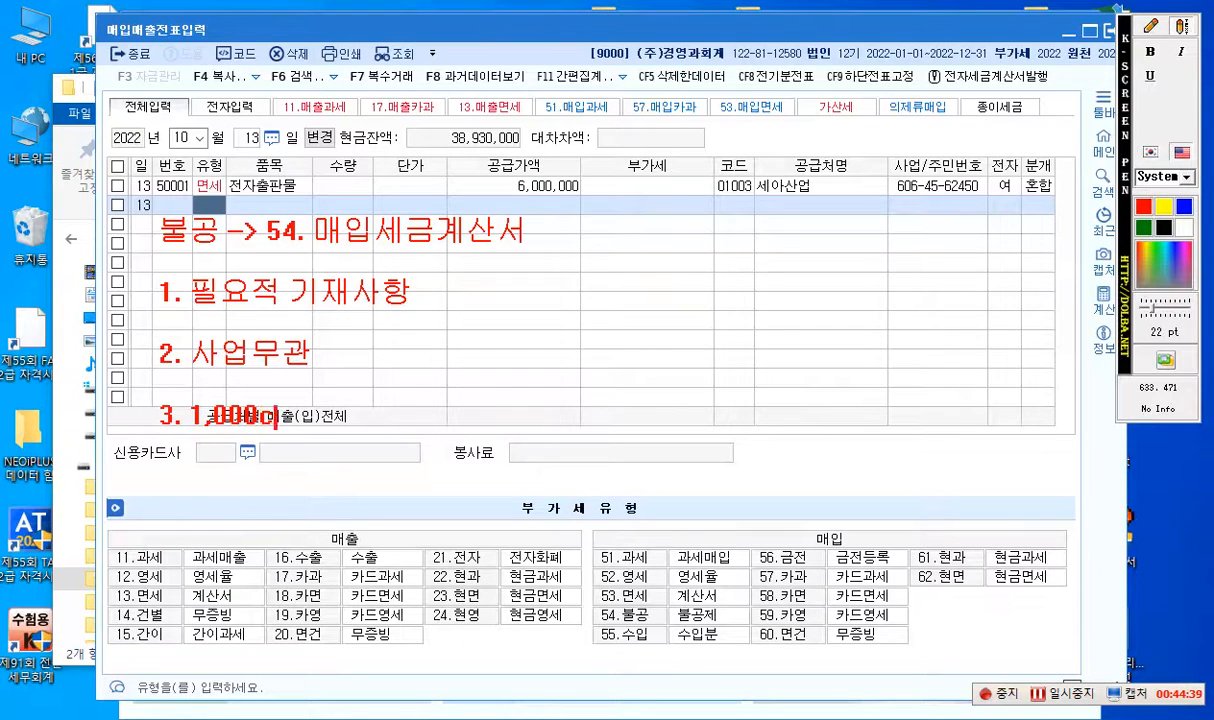
type("c")
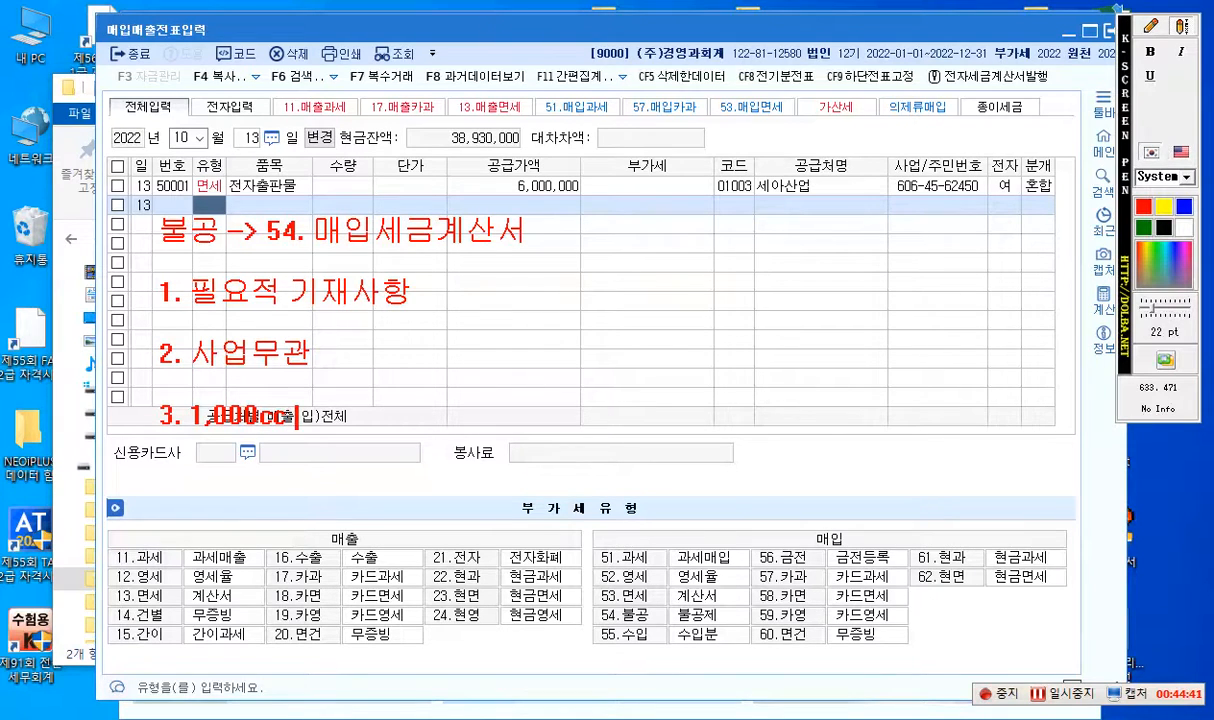
type("비영")
type("업")
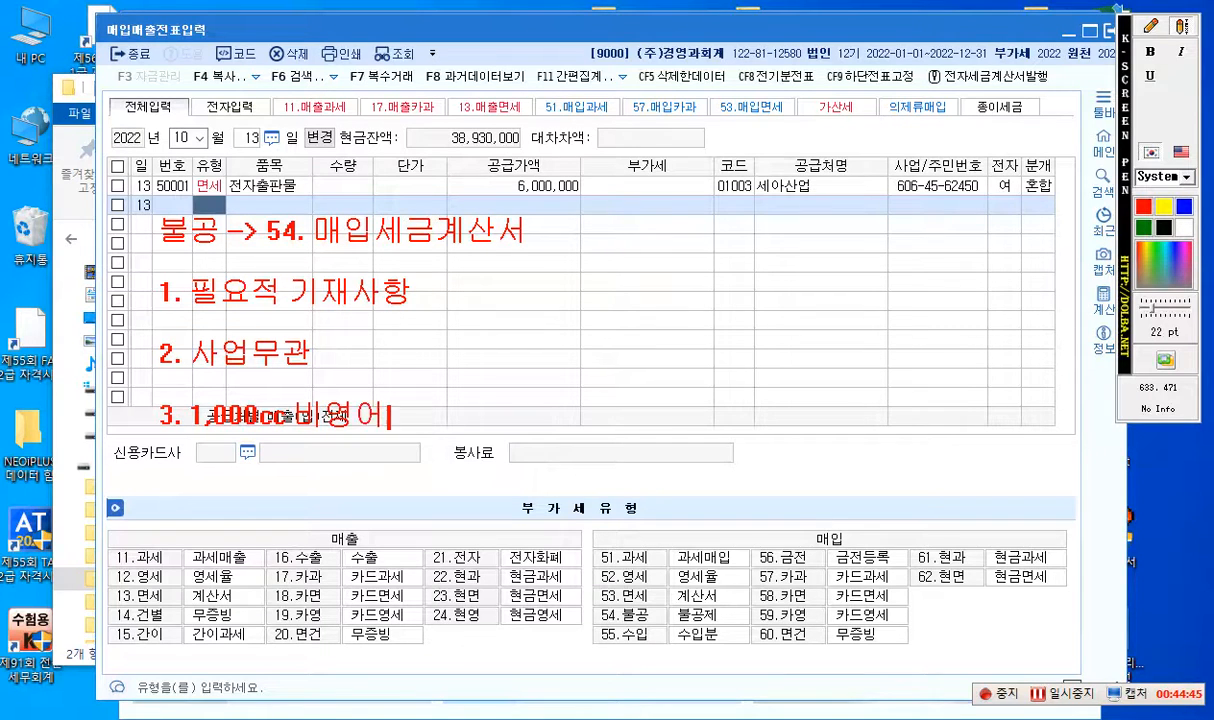
type("용 소형승ㅇ")
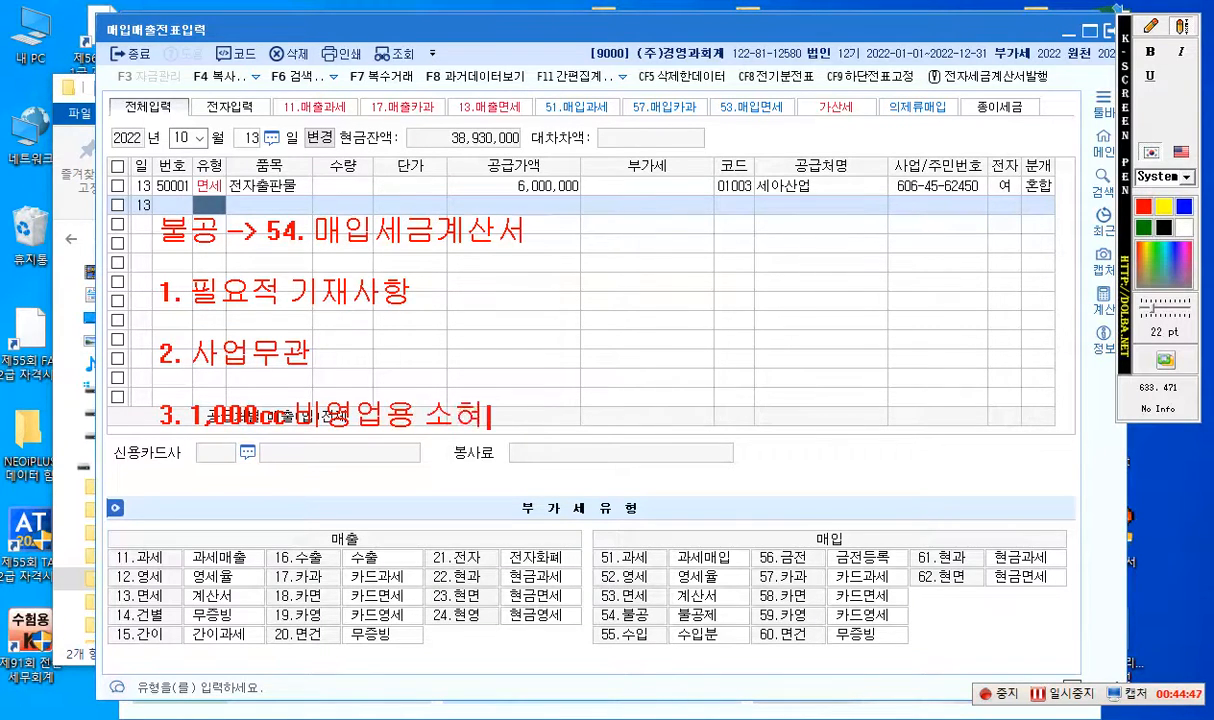
type("용차 ")
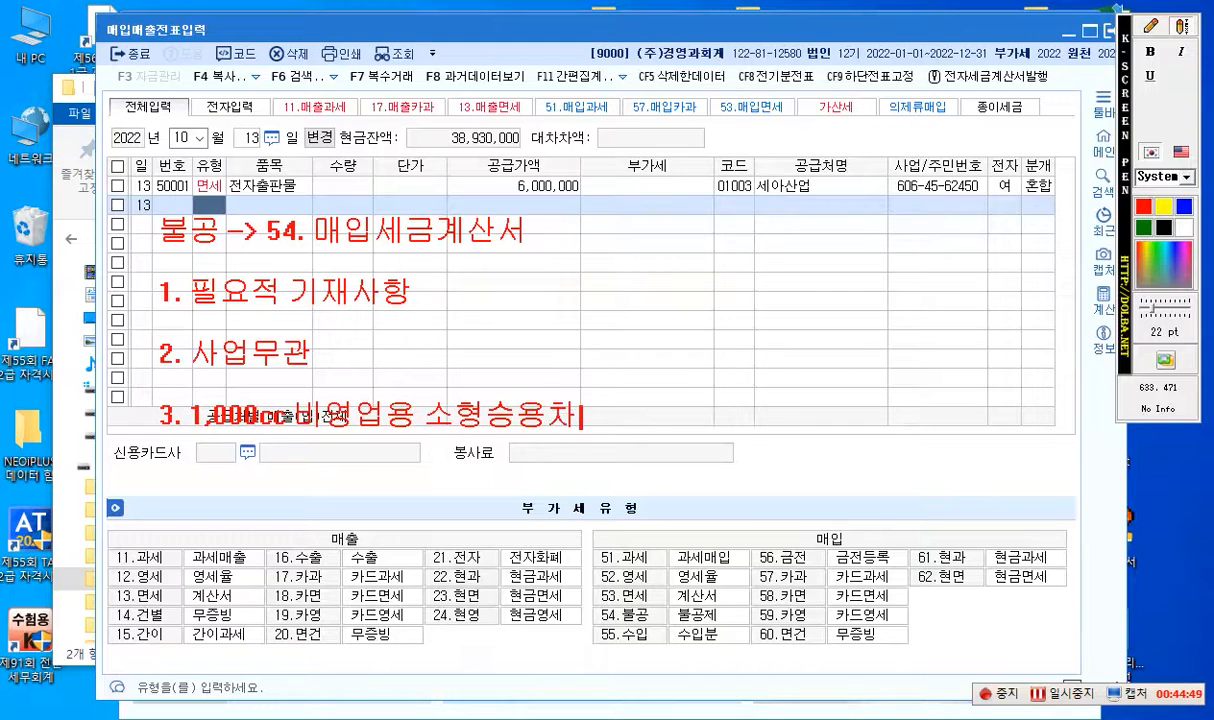
type("취득")
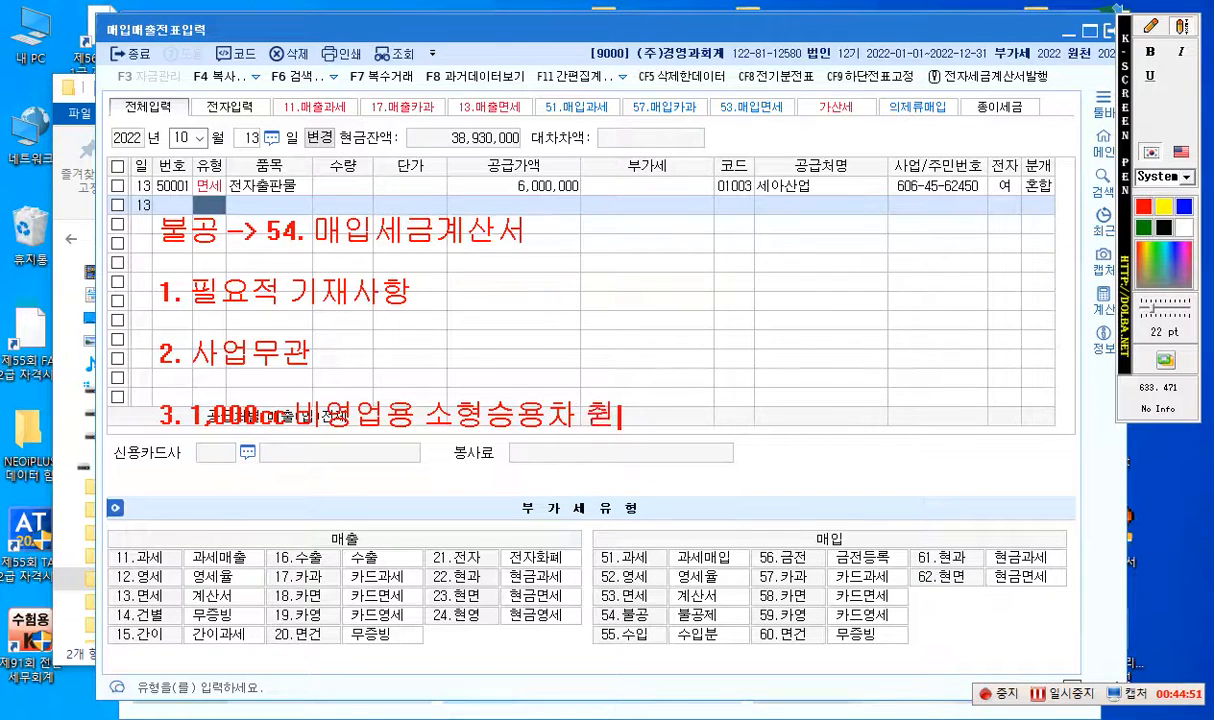
type(" /")
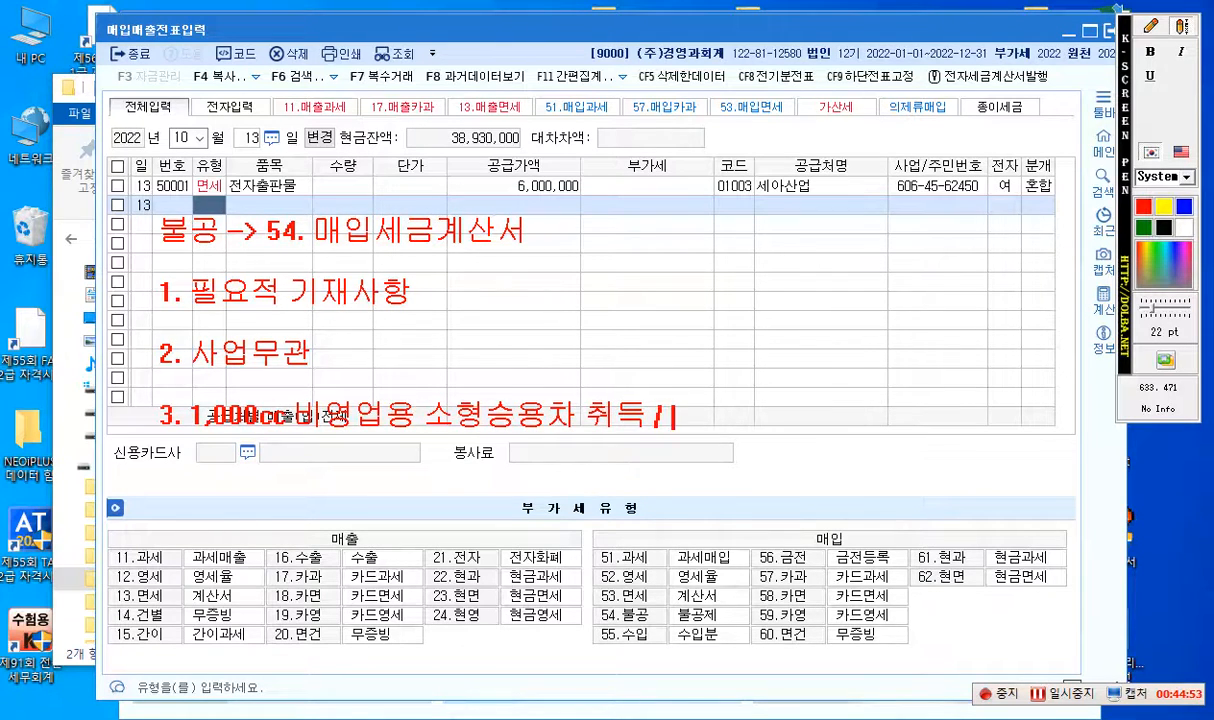
type(" 사용 유")
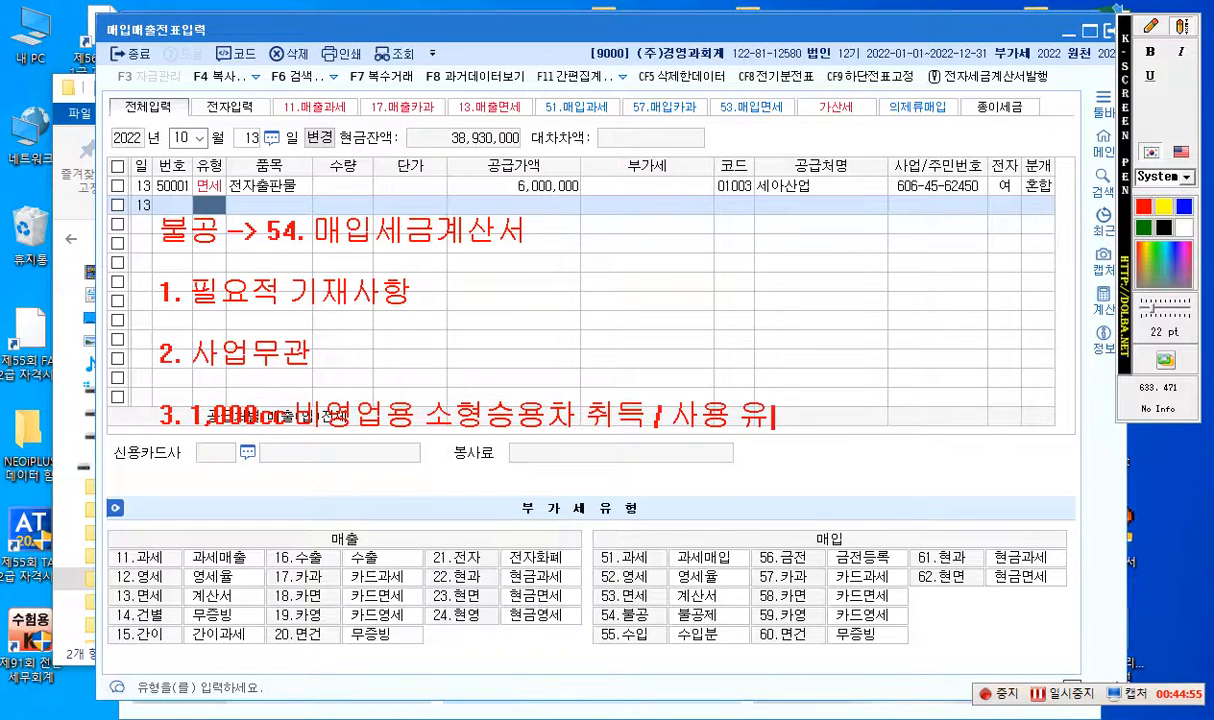
type("지...")
key("Return")
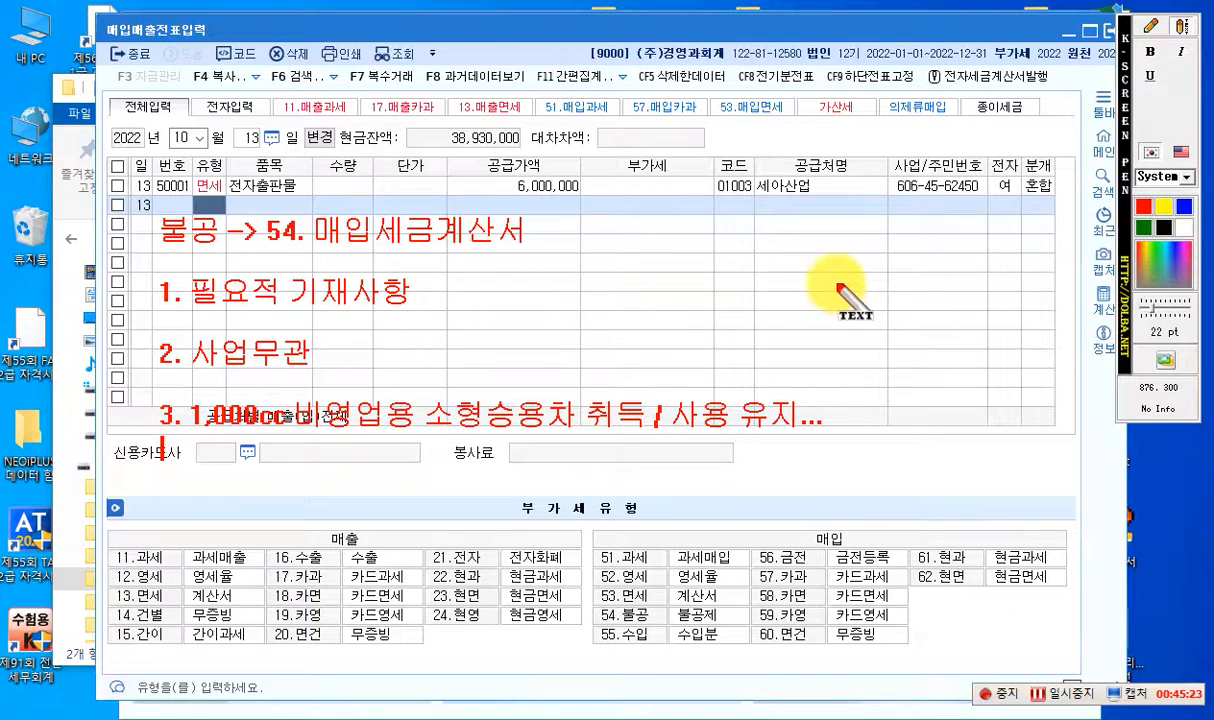
- Draw a red rectangle around the words 소형승용차 in item 3
left_click(1155, 30)
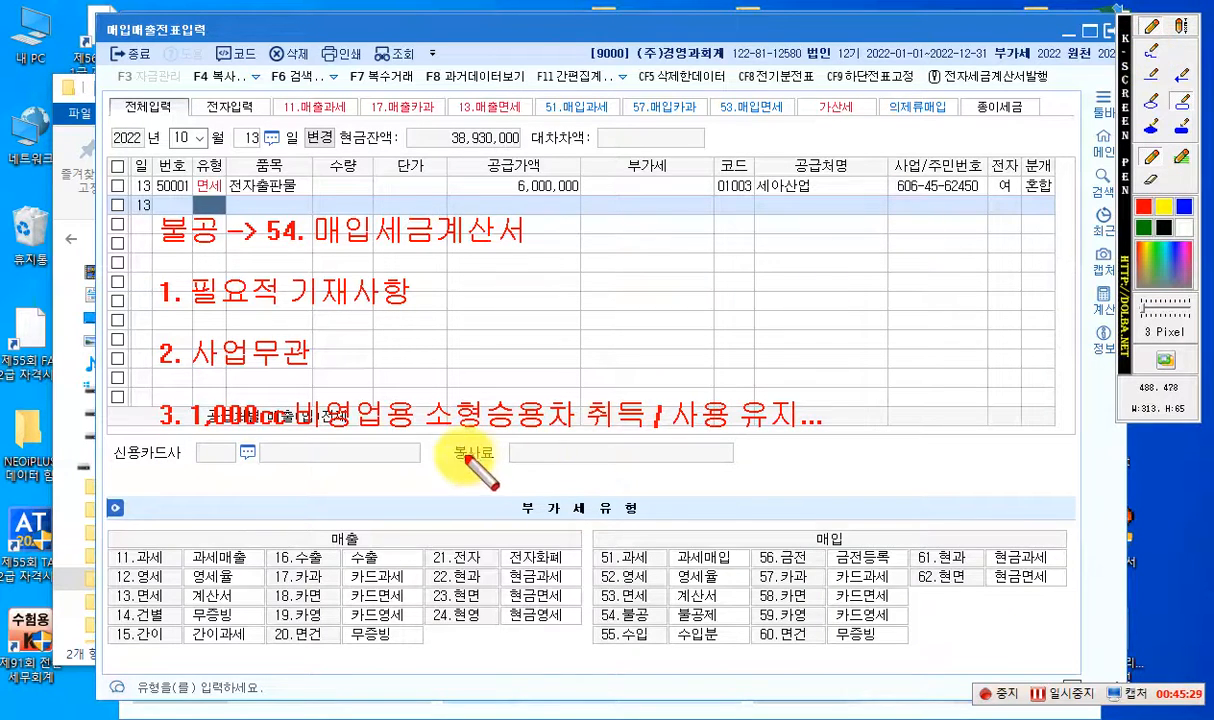
left_click(1182, 102)
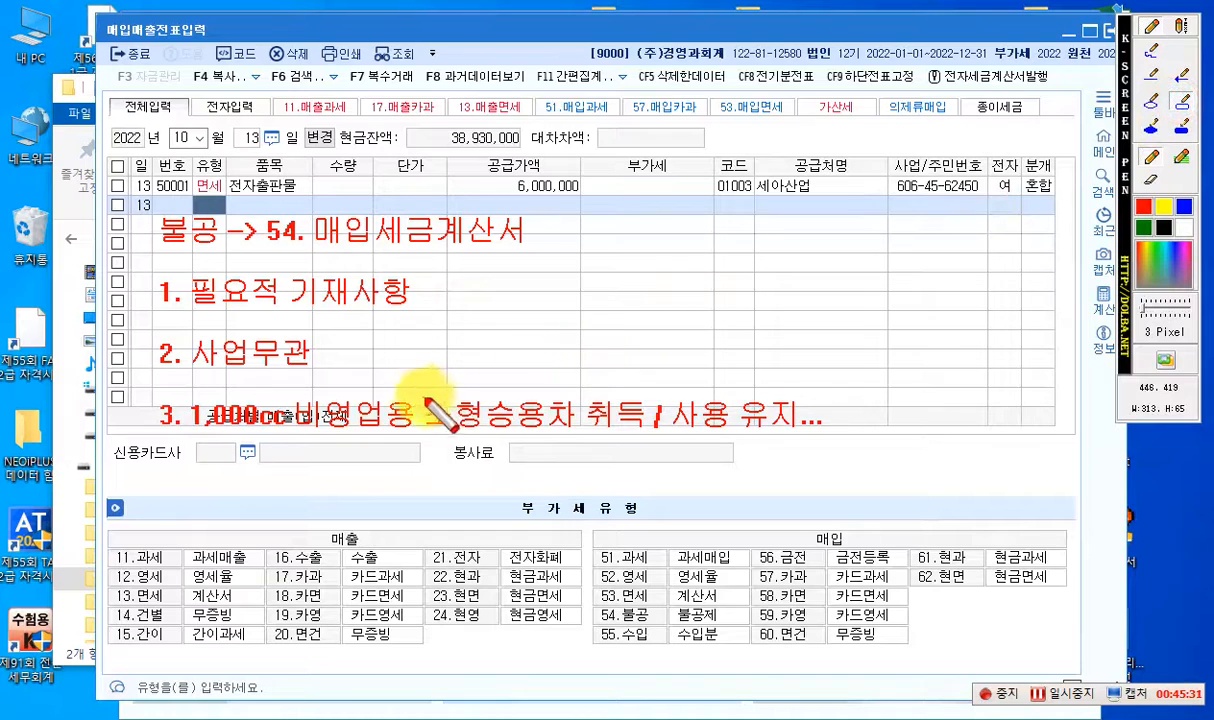
mouse_move(414, 388)
left_mouse_down()
mouse_move(482, 420)
mouse_move(579, 437)
left_mouse_up()
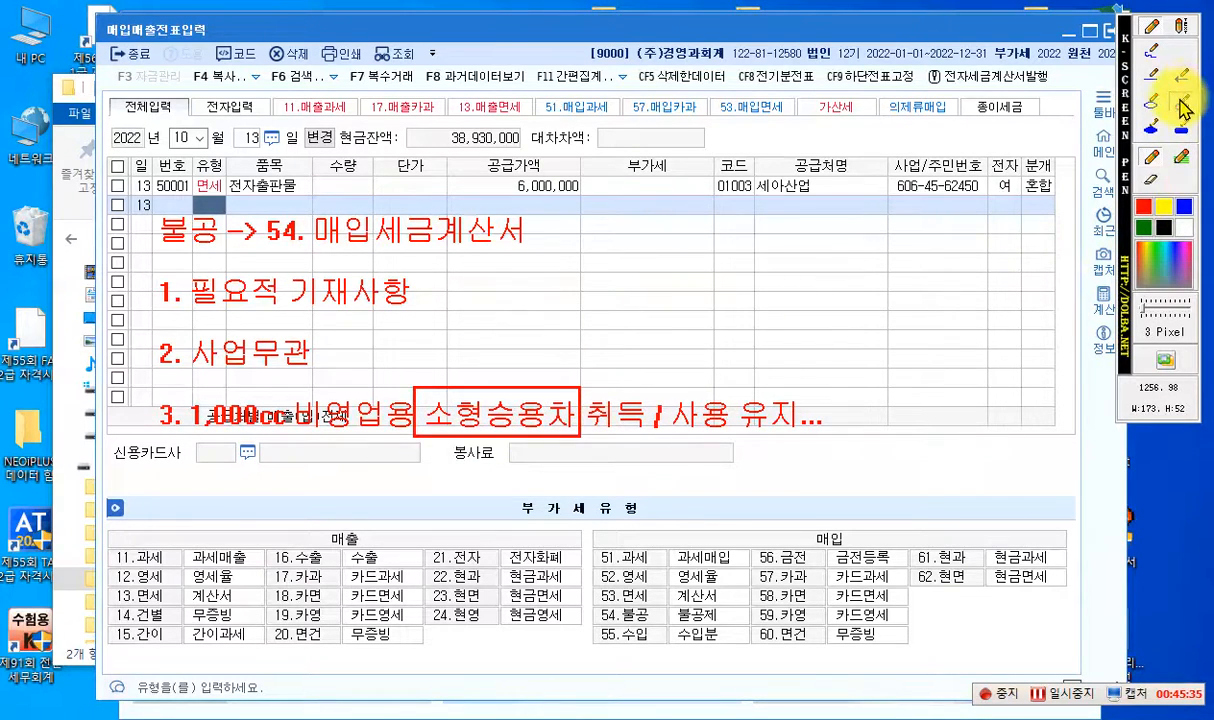
- Draw a red arrow pointing down to 비영업용 in item 3 and label its tail "개별소비세"
left_click(1153, 33)
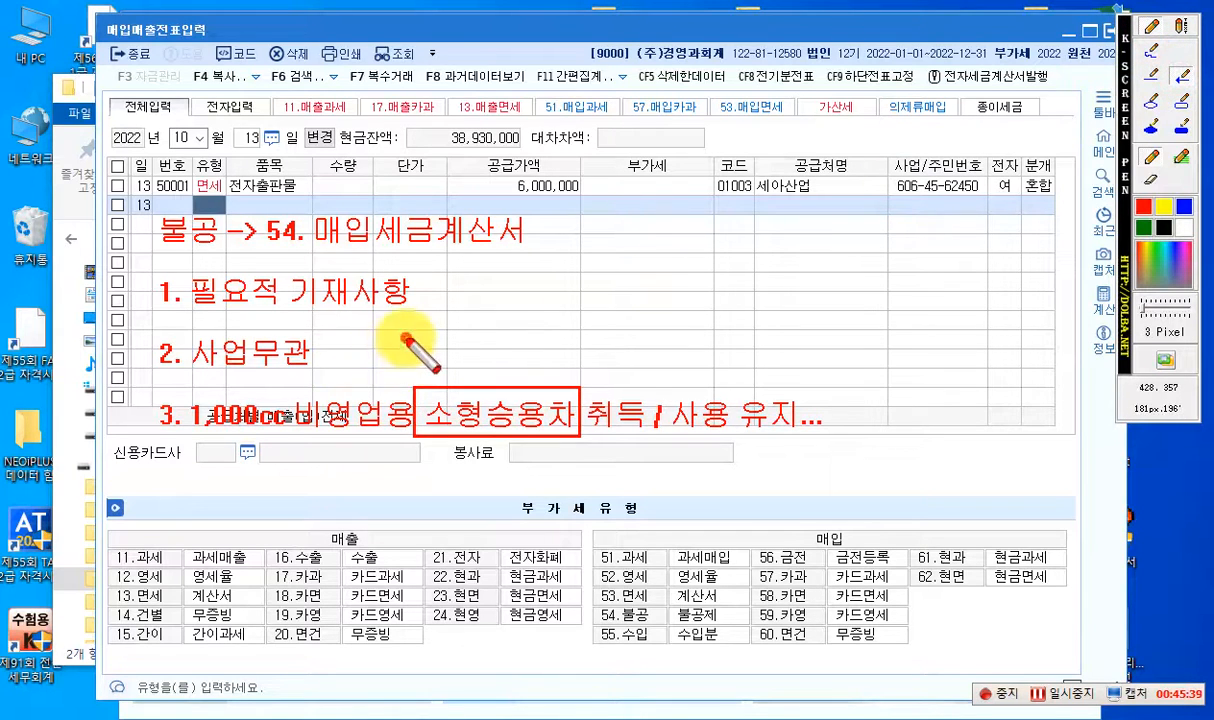
left_click_drag(408, 338, 352, 393)
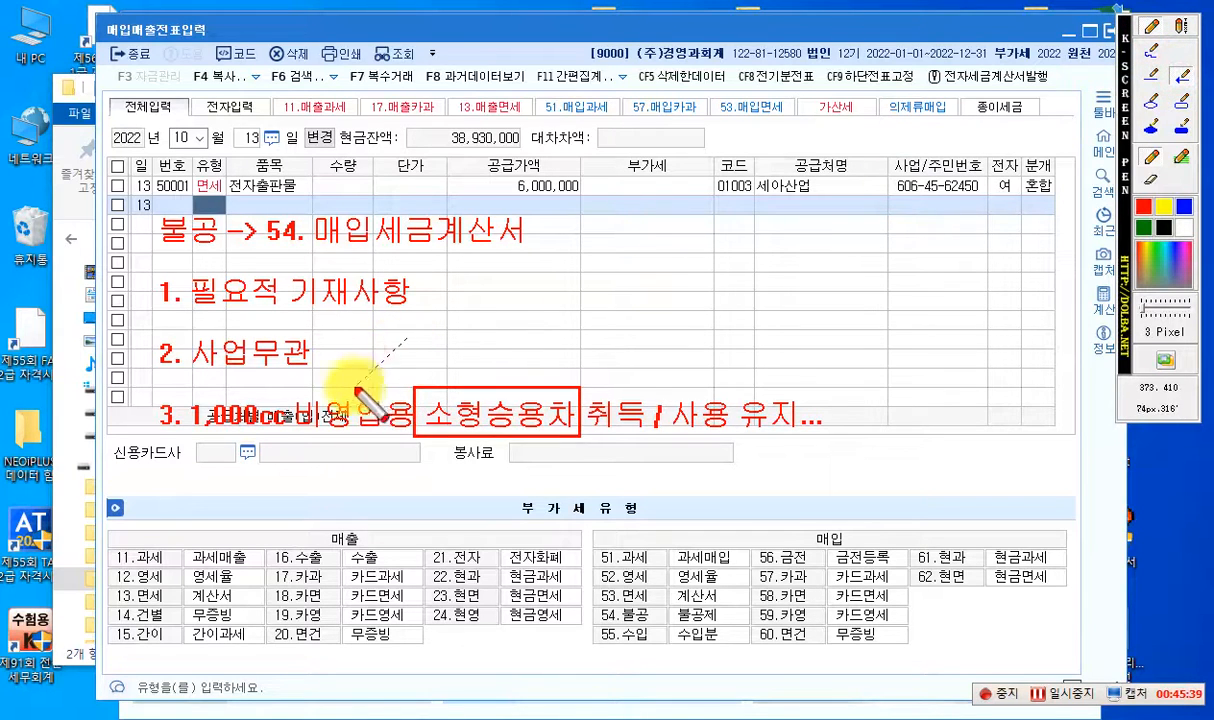
left_click(1181, 27)
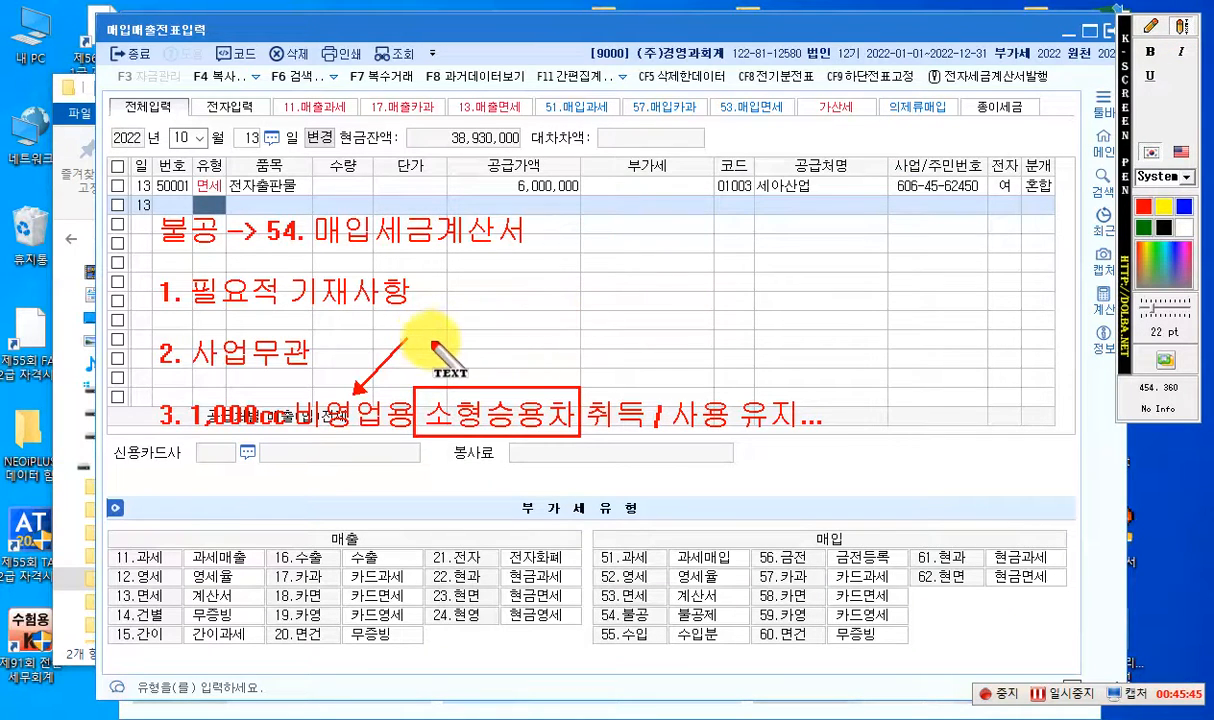
left_click(420, 343)
type("개별소")
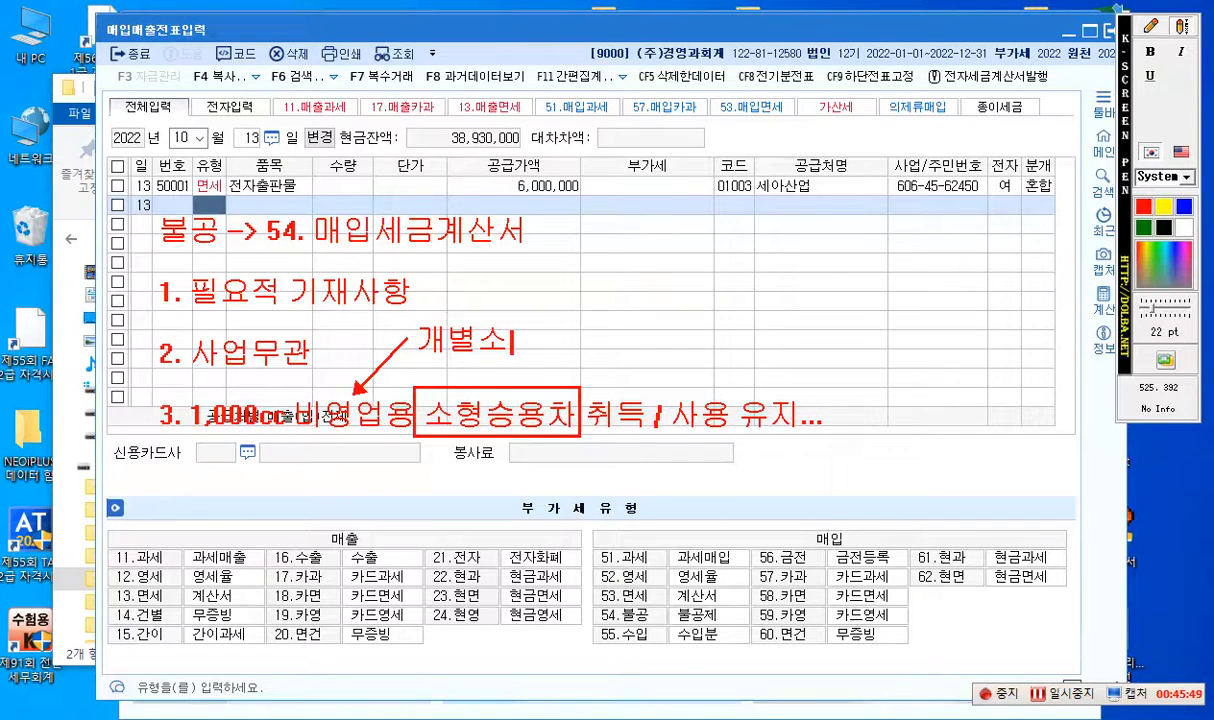
type("비세")
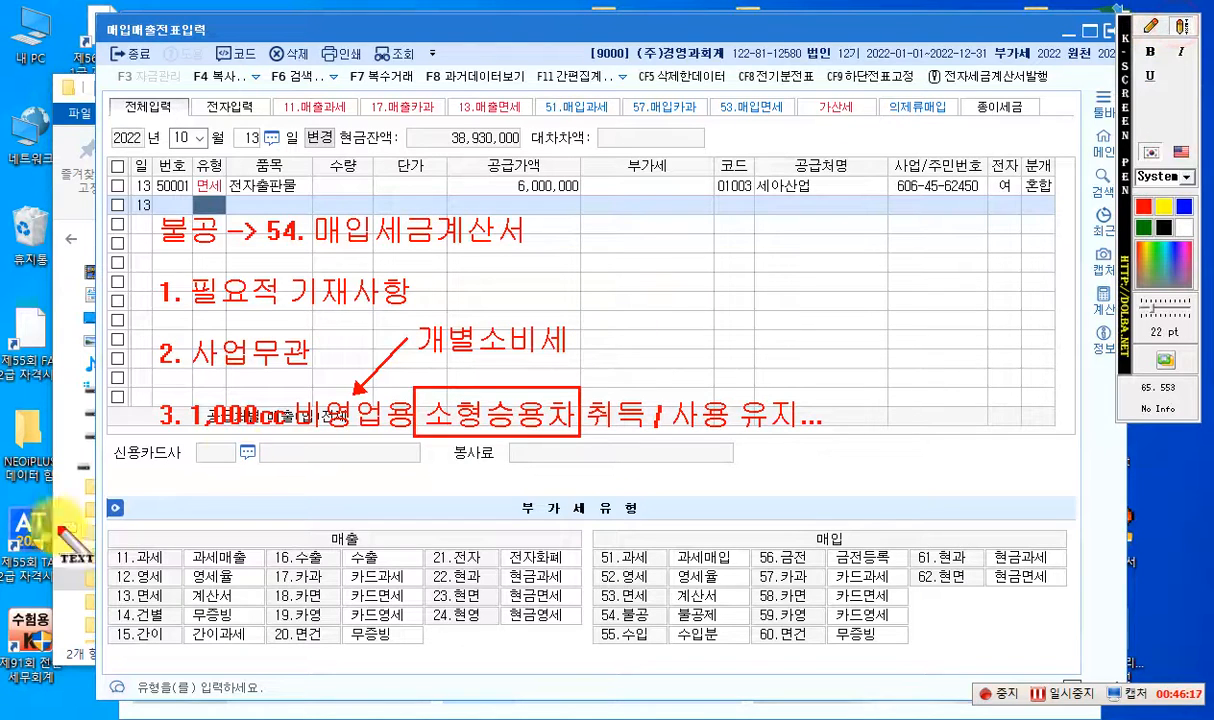
- Write the red text "4. 접대비 관련" below item 3, aligned with the list numbers
left_click(163, 478)
type("4")
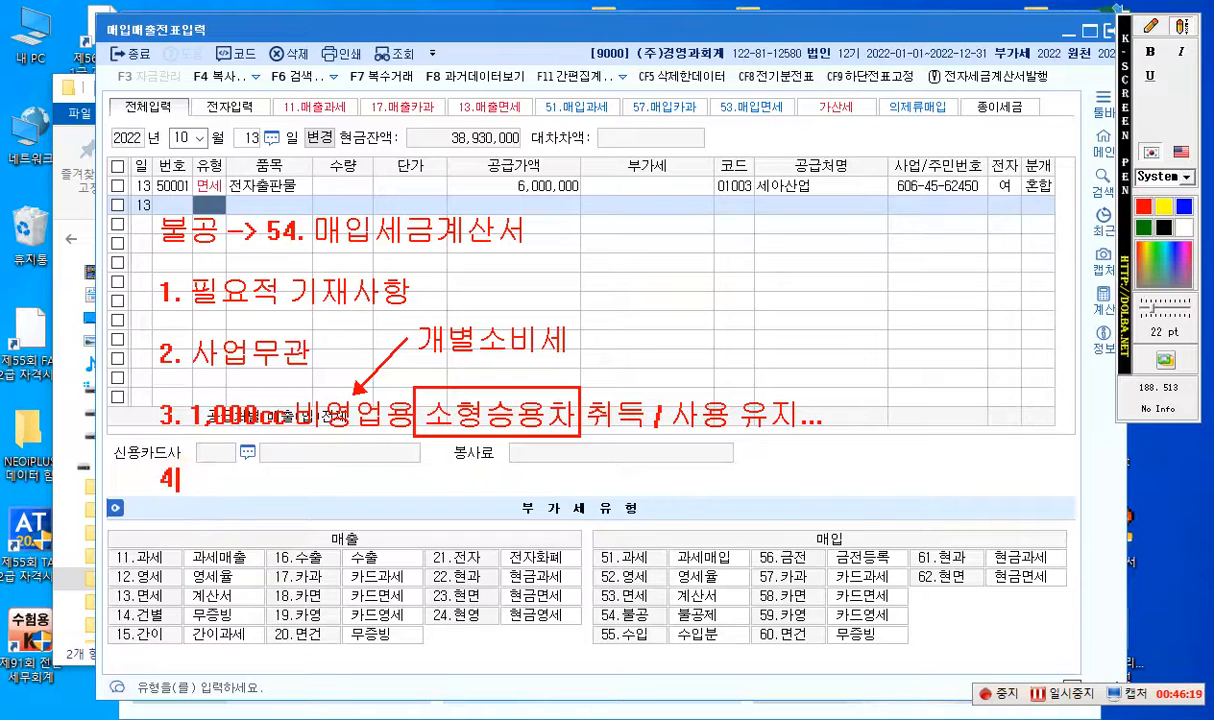
type(". 접")
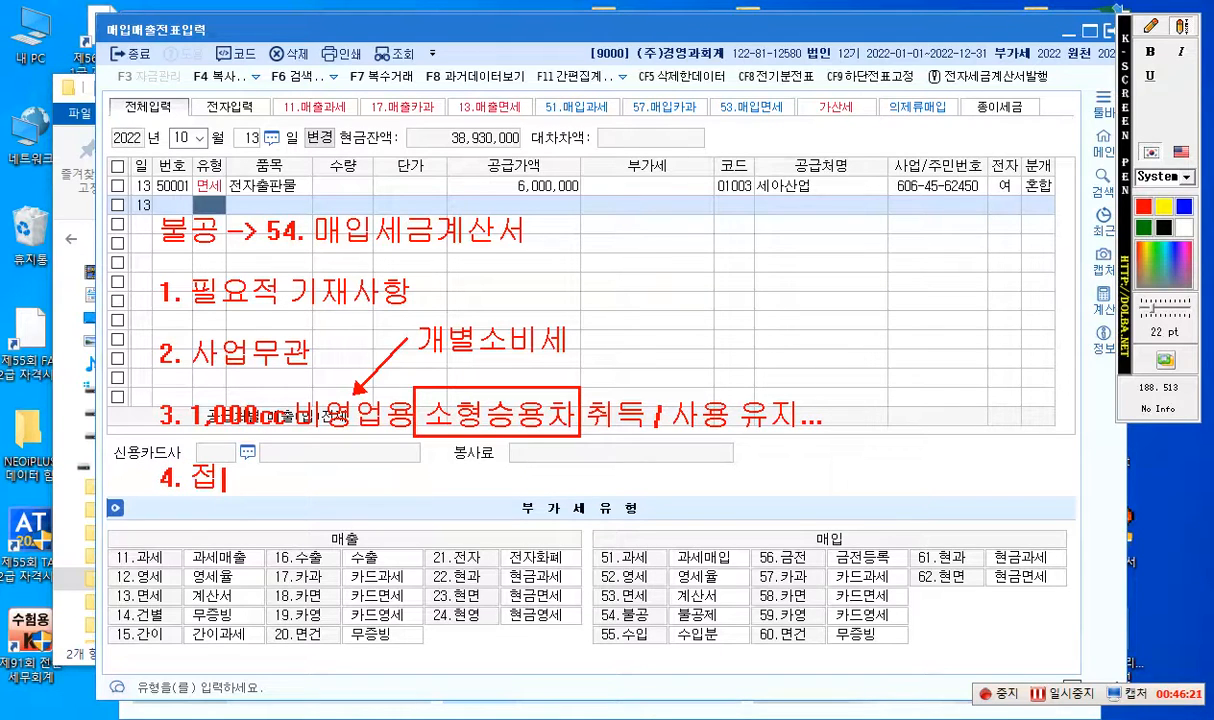
type("대비 관련")
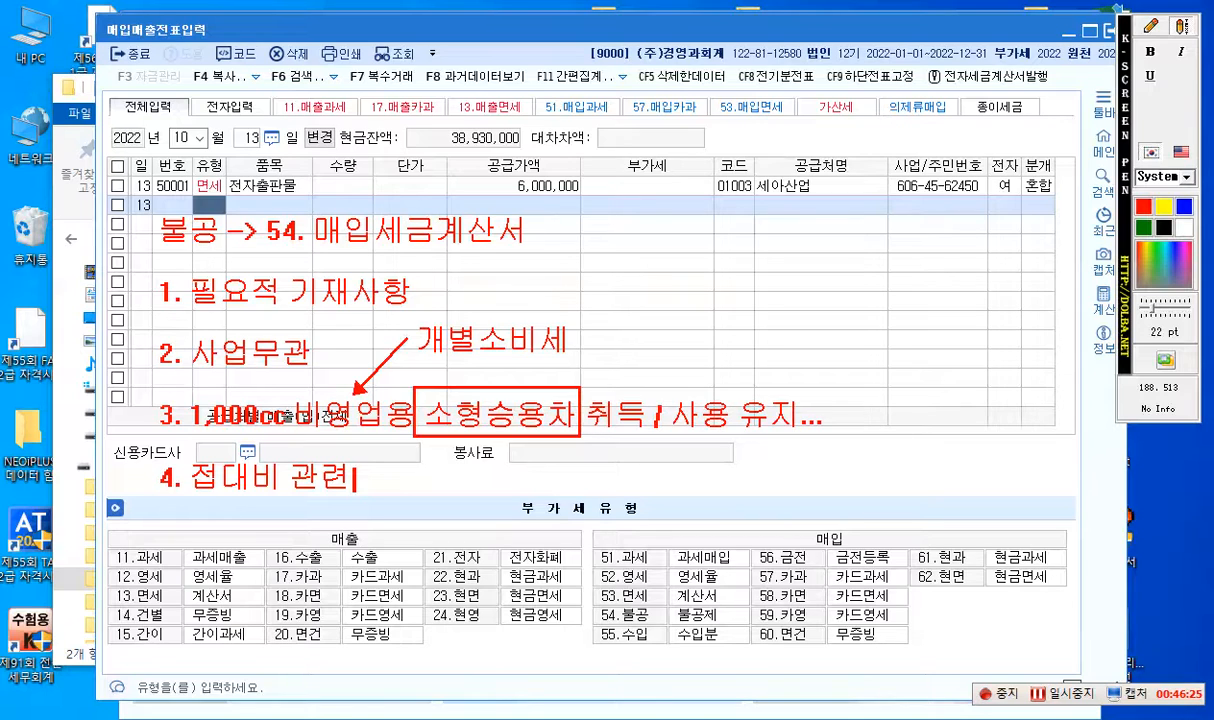
- Extend the 불공 list with the items "5. 면세 사업" and "6. 토지 관련"
key("Return")
type("5. 면세 사업")
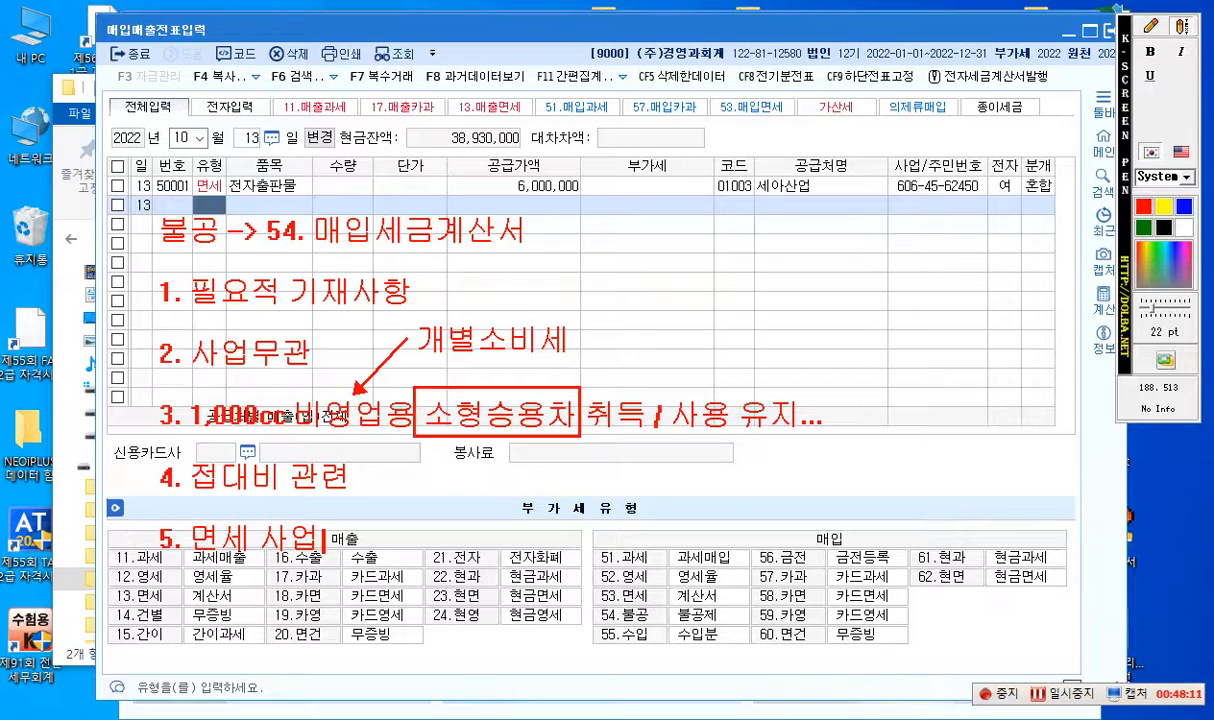
type("6. 토지")
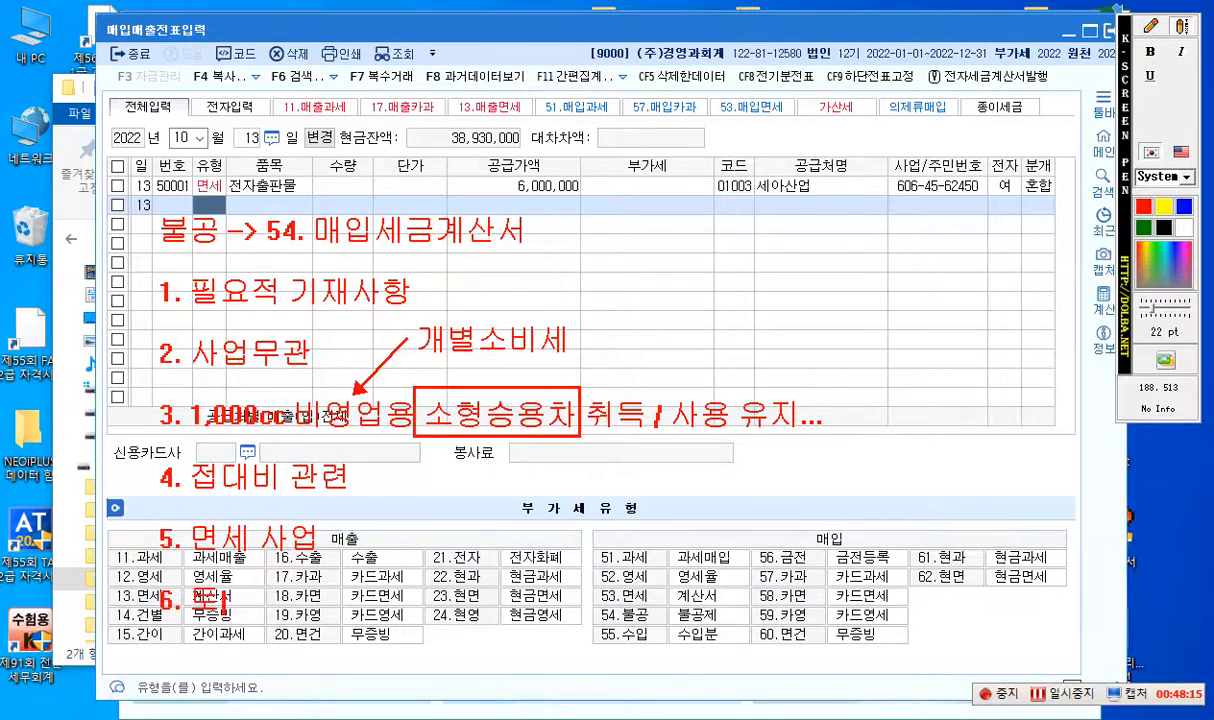
type(" 관련")
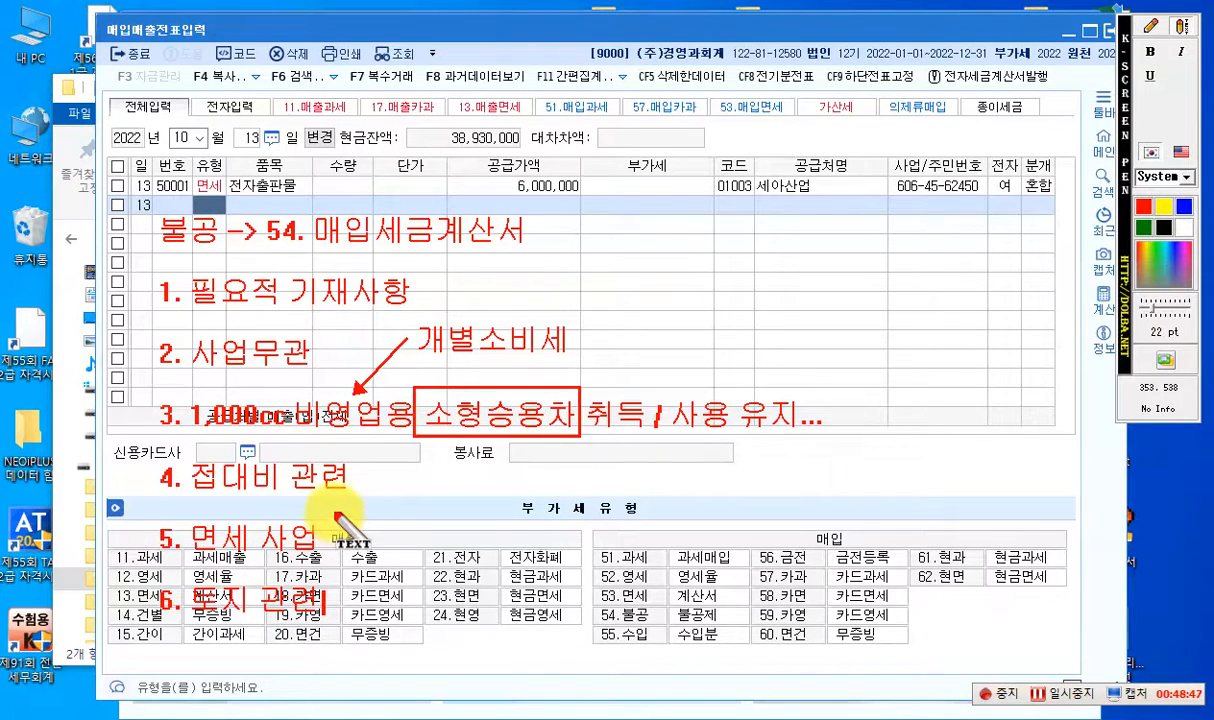
- Write the red text note "간주공급(재화)" in the blank area above the 공급처명 column heading
left_click(1150, 32)
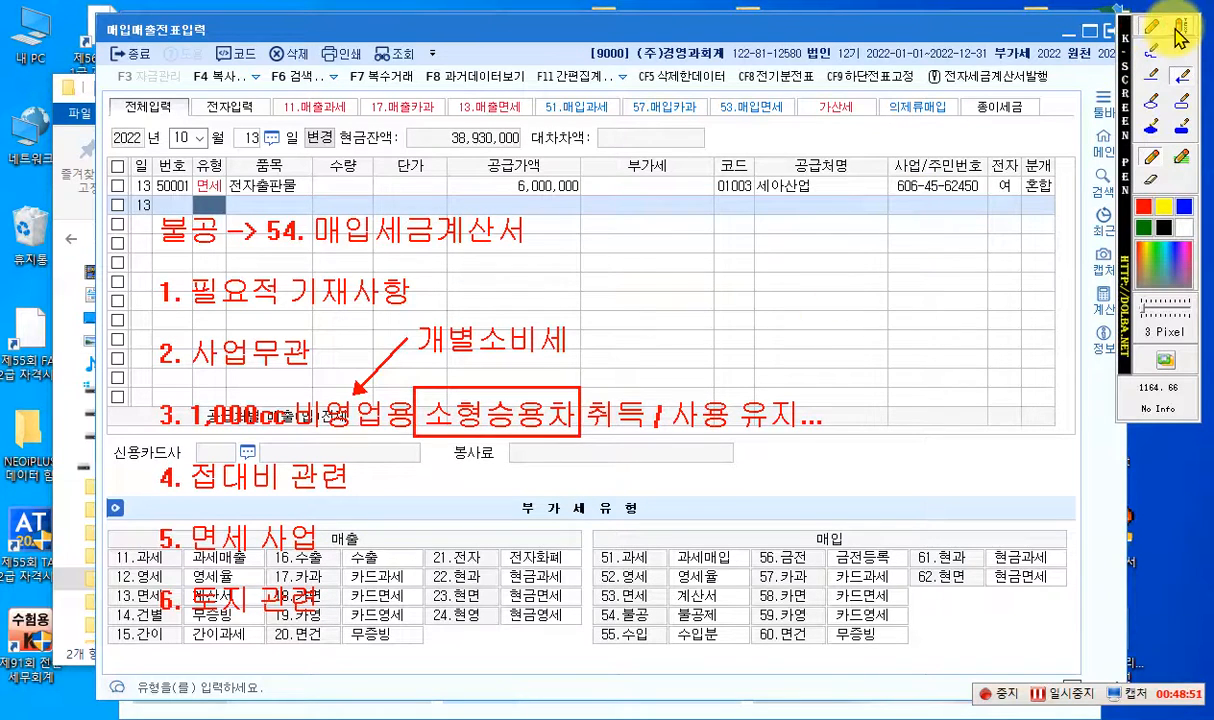
left_click(1182, 33)
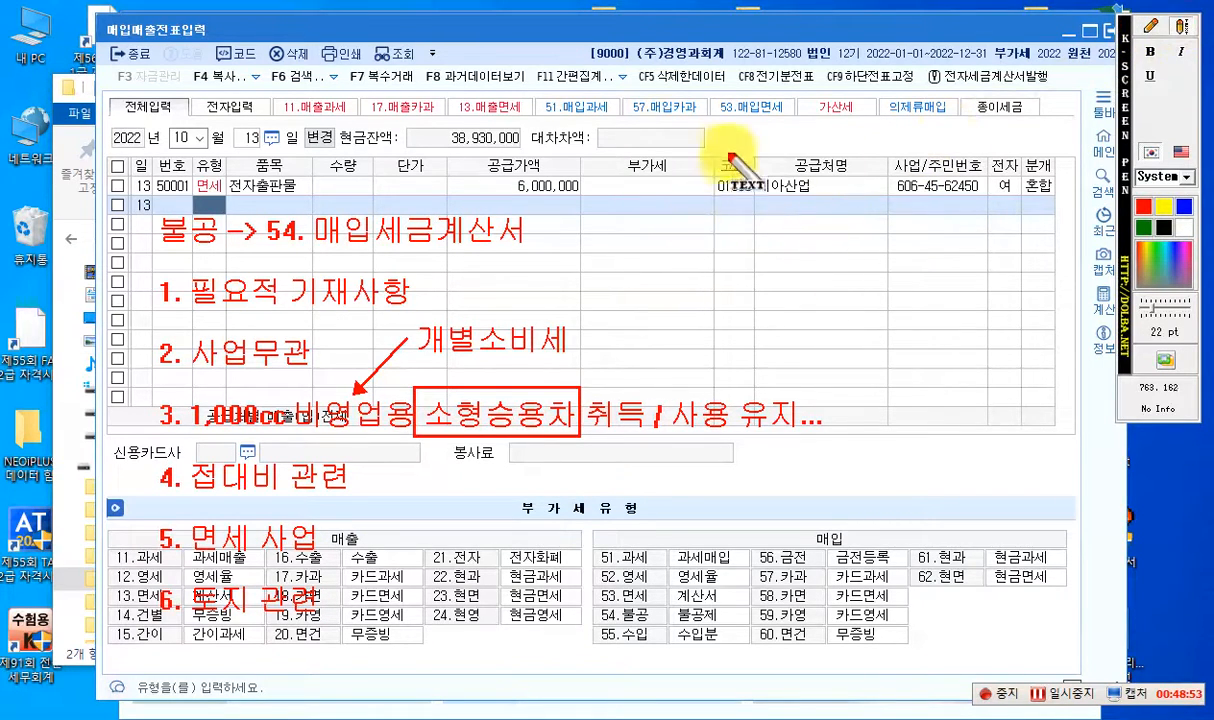
left_click(764, 135)
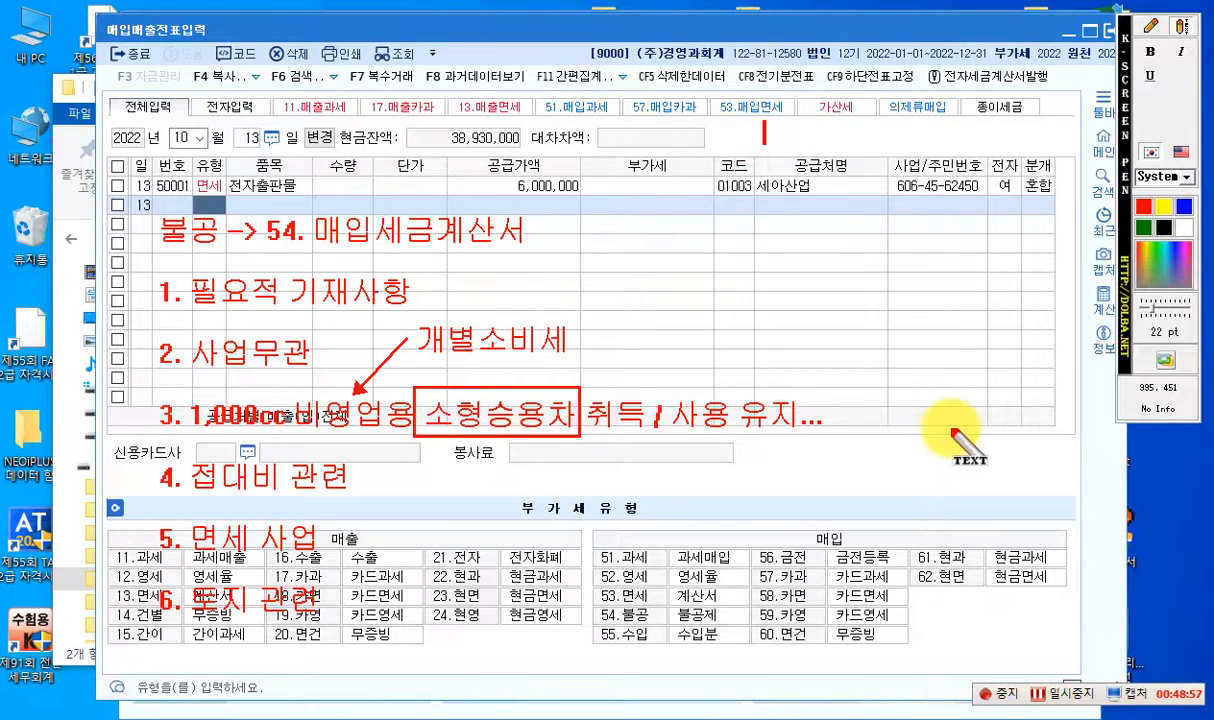
type("간주공그")
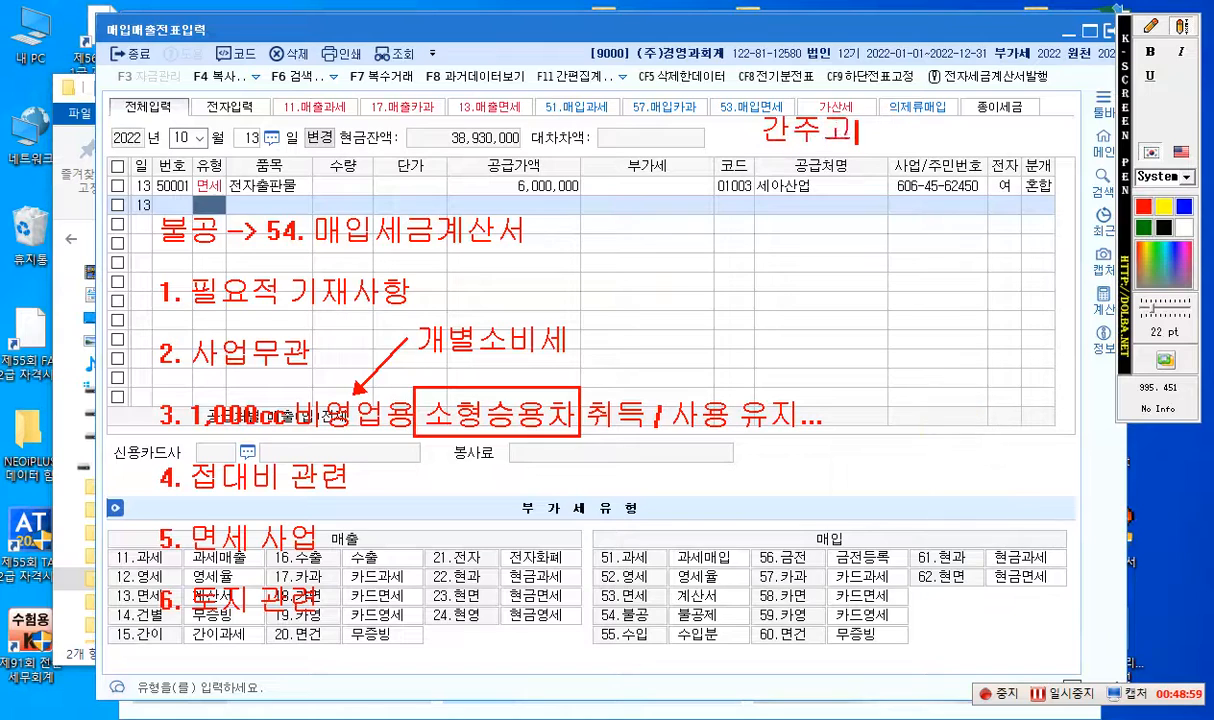
type("ㅂ")
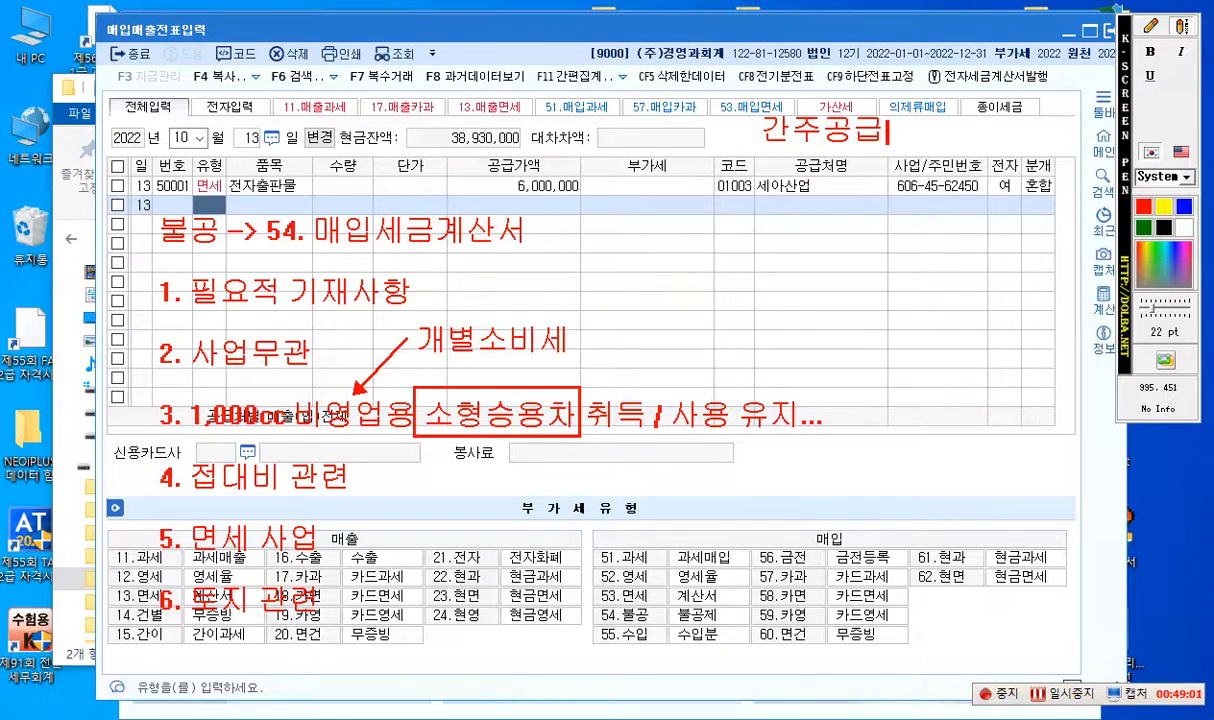
key("Return")
key("Return")
key("BackSpace")
key("BackSpace")
type("(재화)")
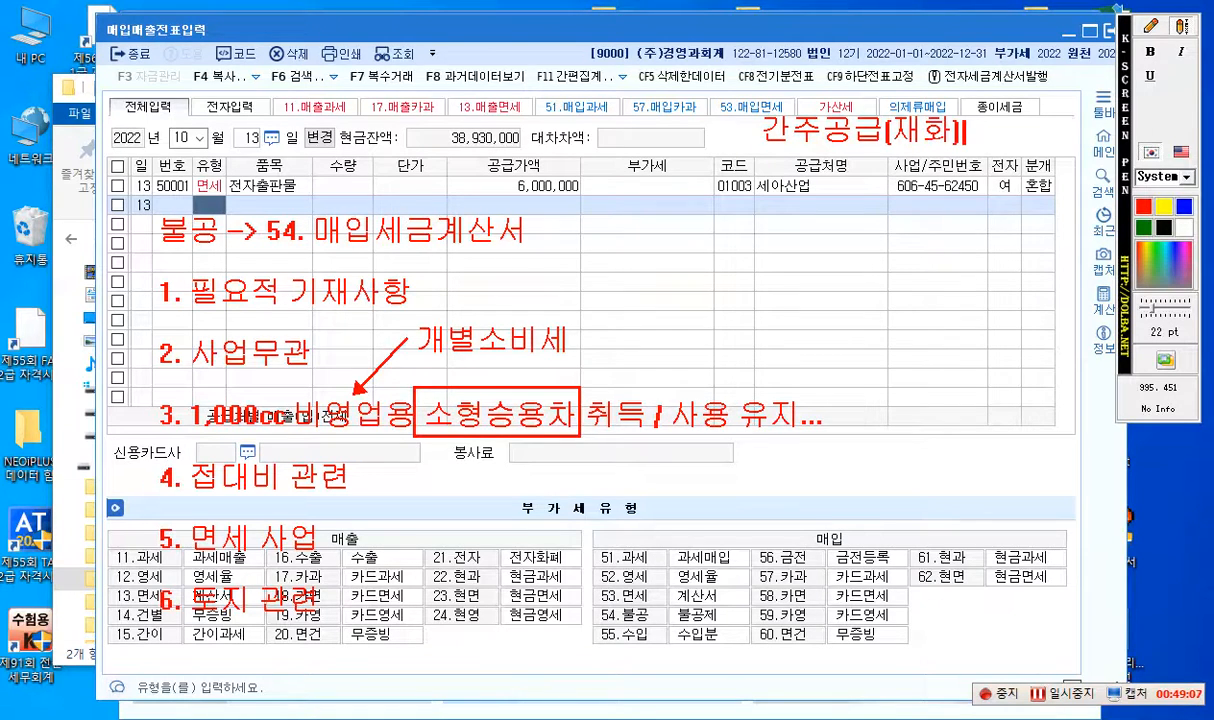
- Write the red text note "노트북 -> 1,000,000(원가)" level with the 불공 heading, below the 부가세 column
key("Return")
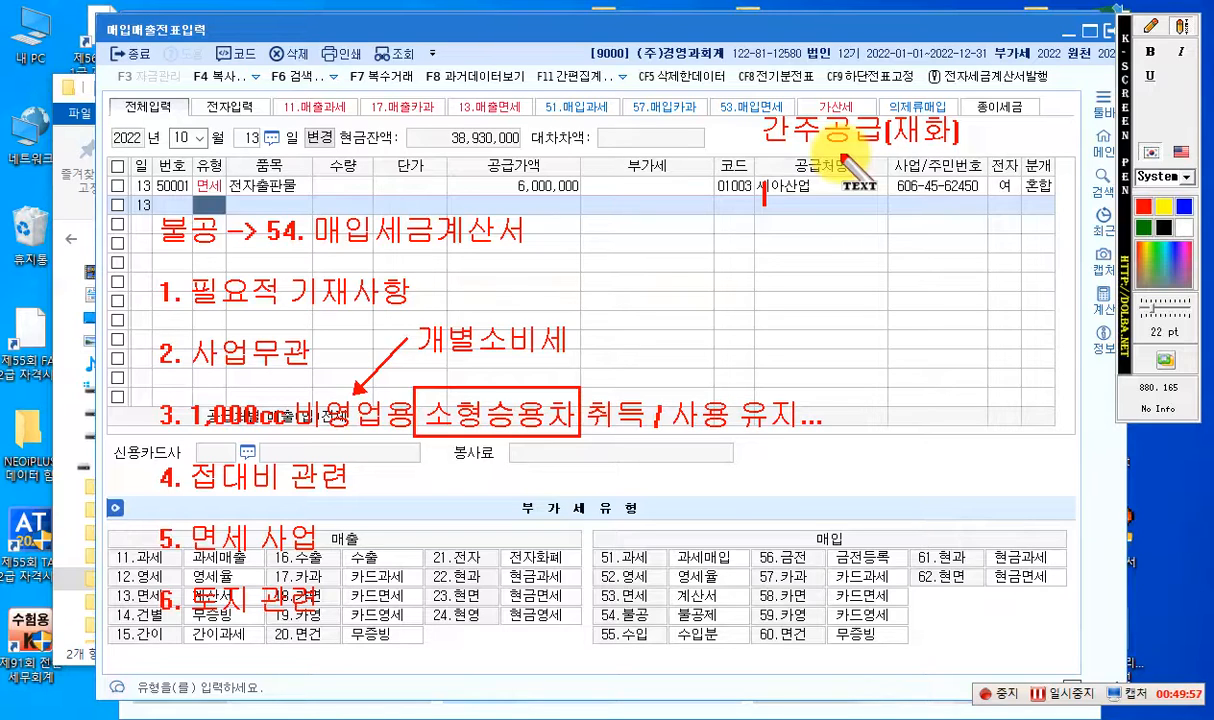
left_click(1152, 30)
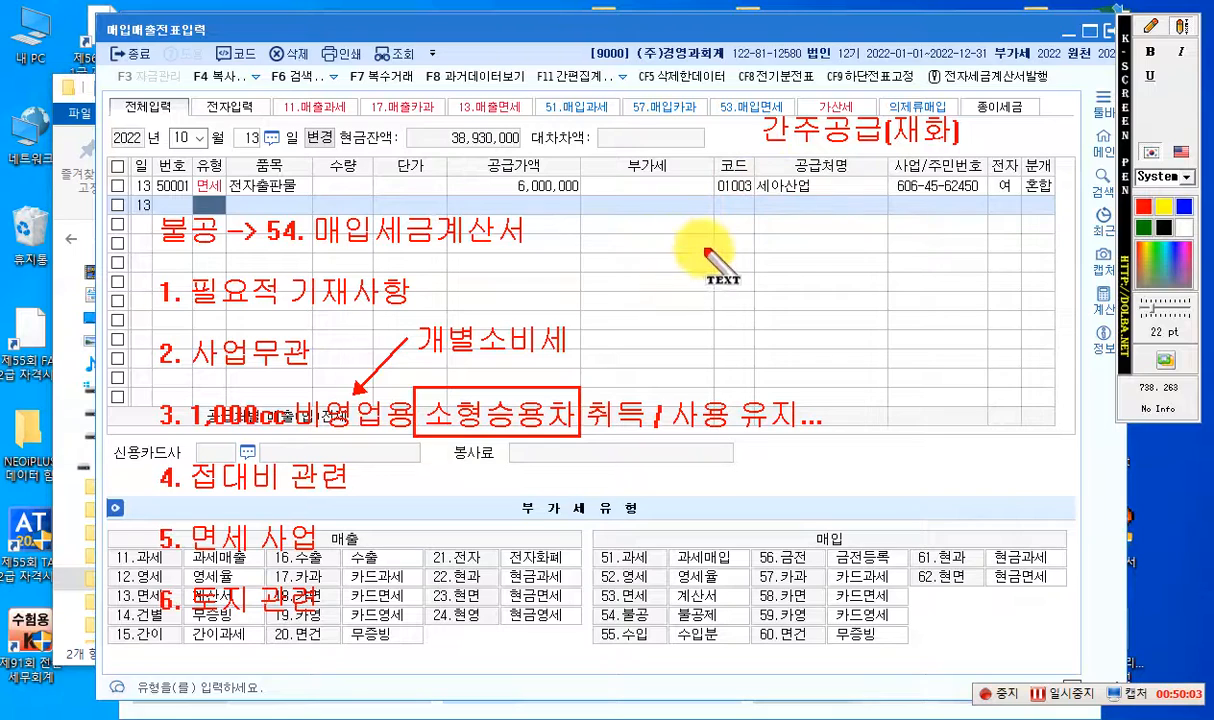
left_click(652, 232)
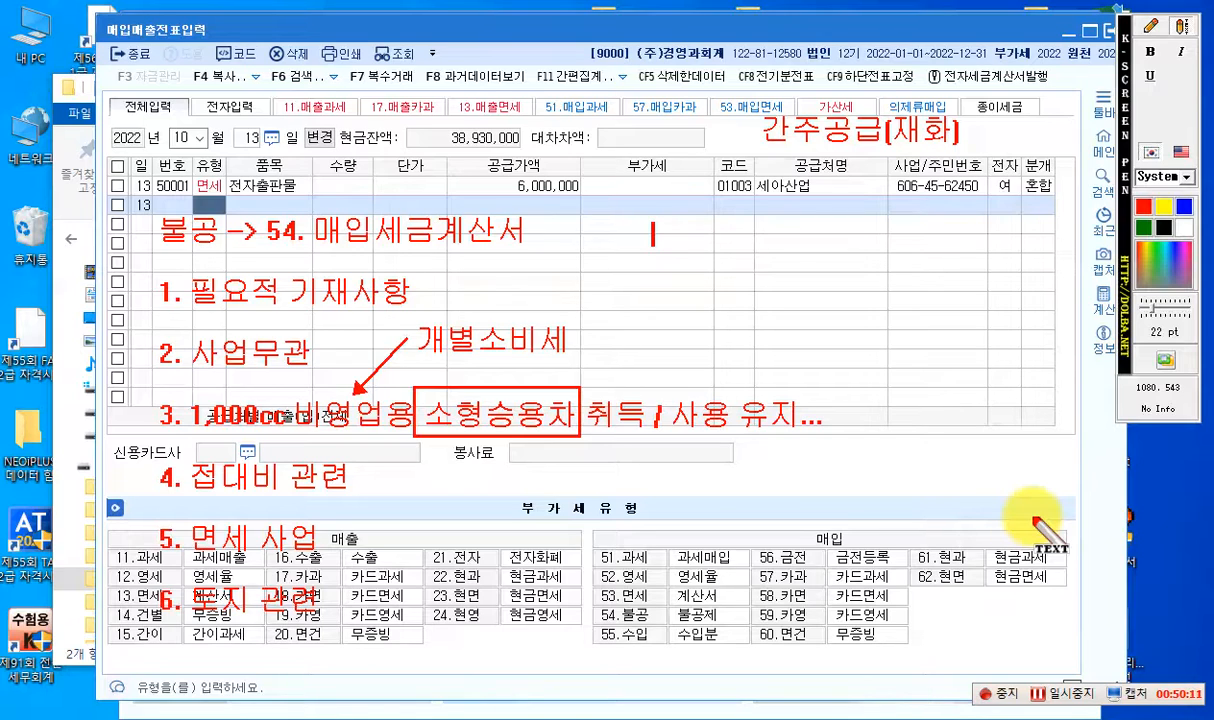
type("노트")
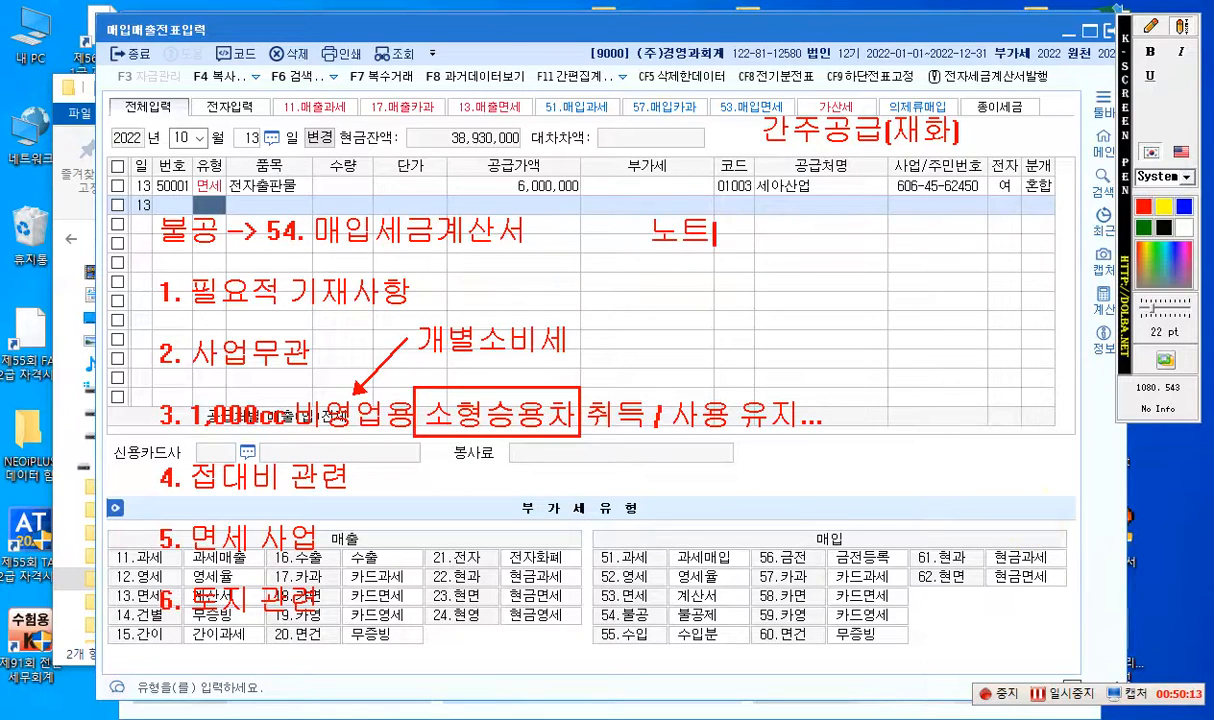
type("북->")
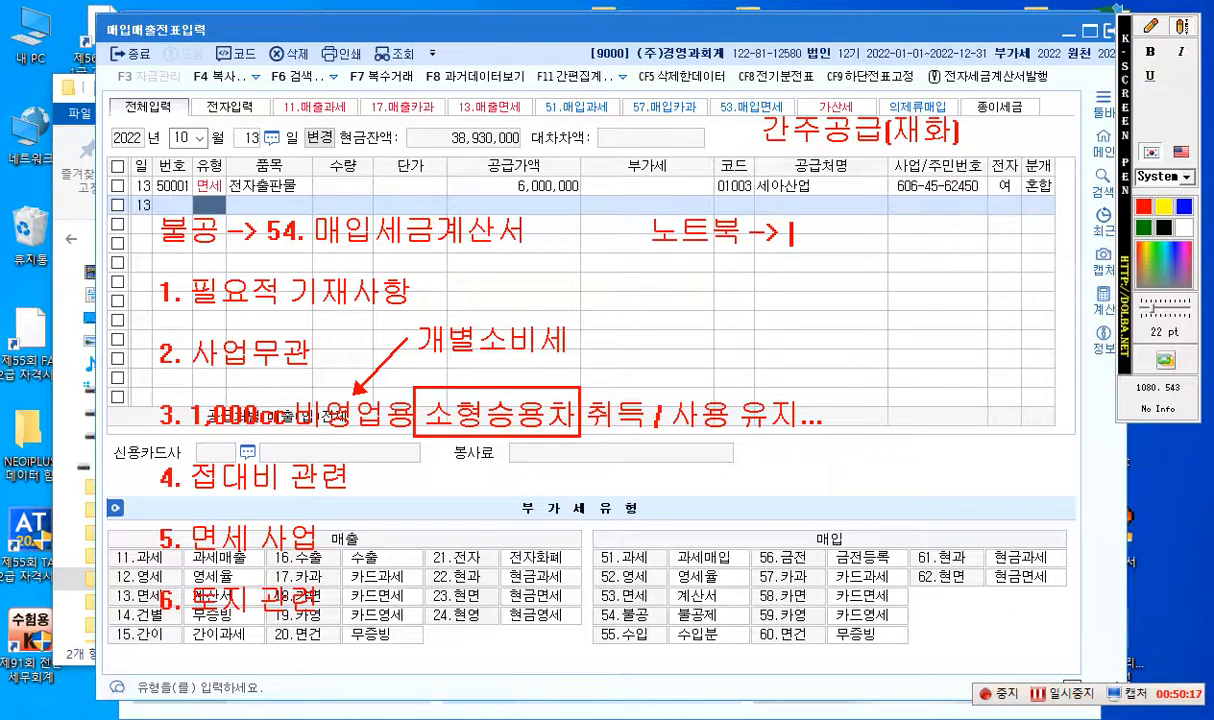
type(" 1,000")
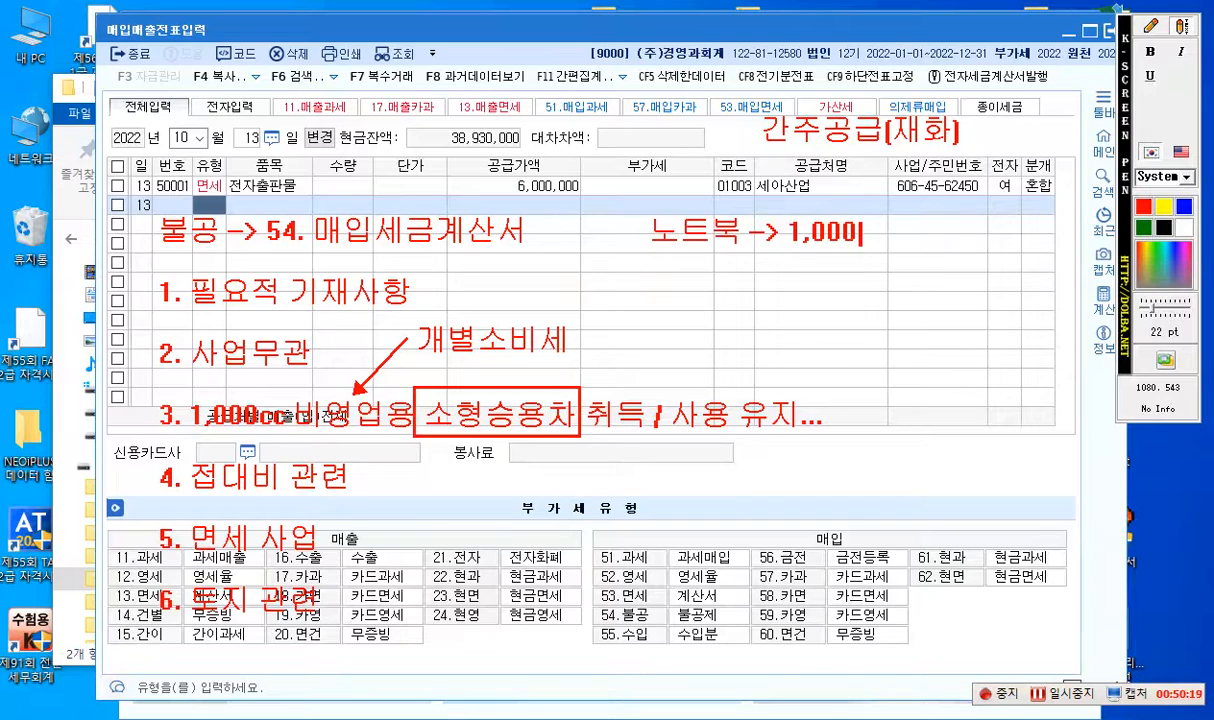
type(",000")
type("[우")
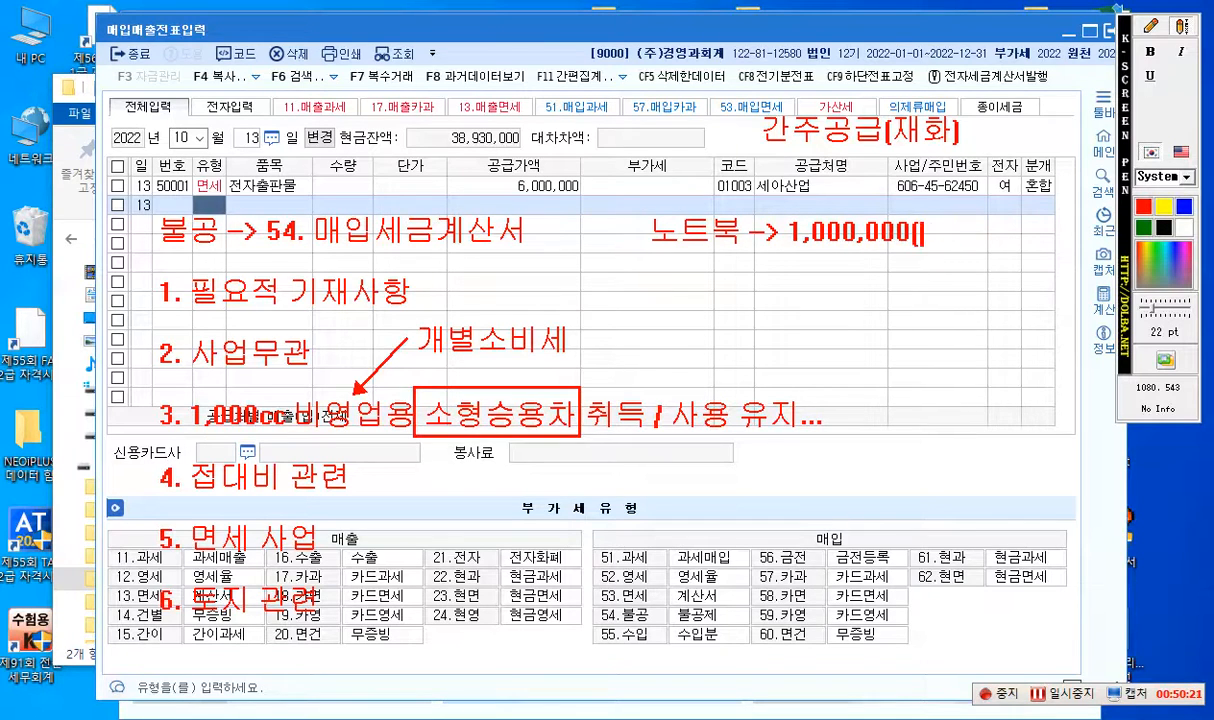
type("원가)")
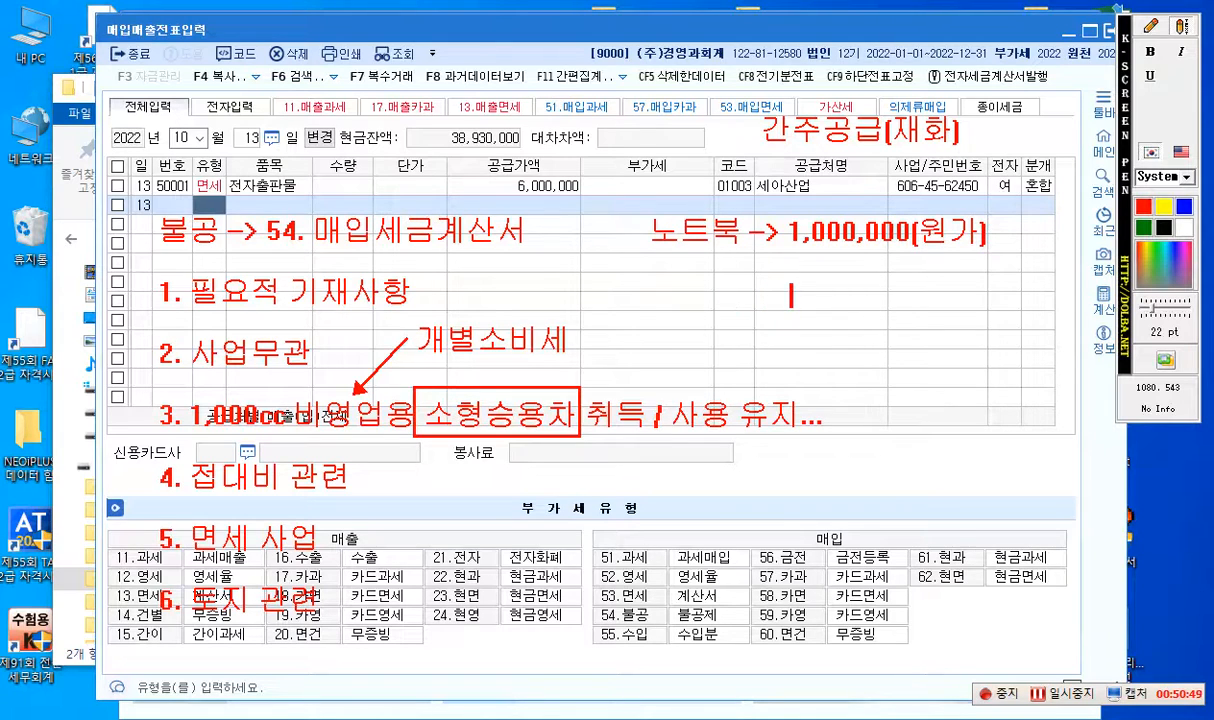
- Add the red line "2,000,000(판매가)" directly beneath the notebook's cost amount
type("2,000,")
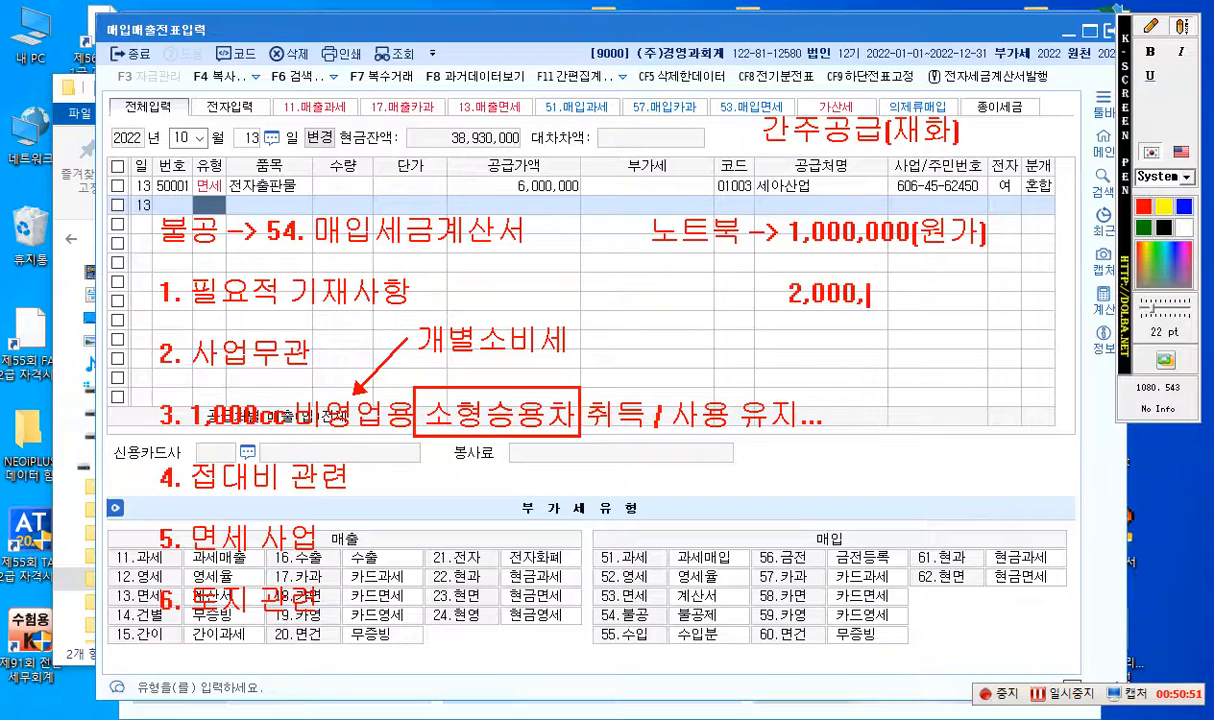
type("000(")
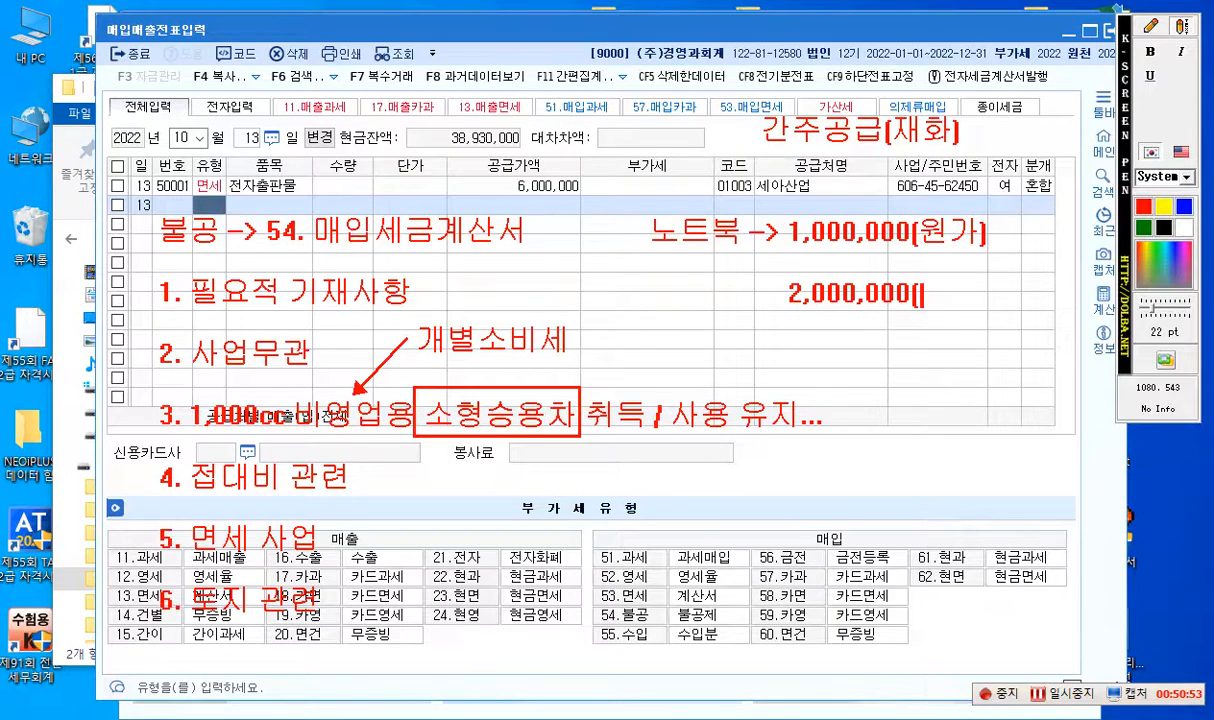
type("시가")
key("BackSpace")
key("BackSpace")
key("BackSpace")
type("판매가)")
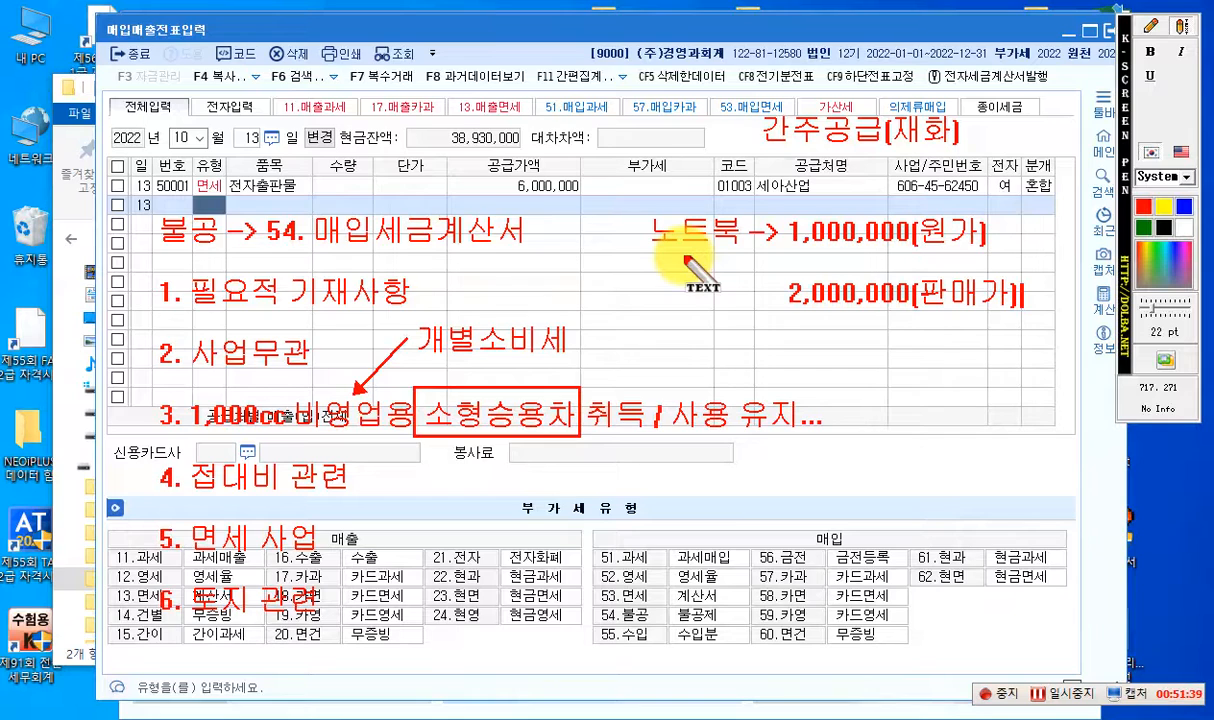
- Write the red text "14. 건별 2,000,000 200,000" to the right of item 4, just above the 부가세유형 heading
left_click(1180, 32)
left_click(1180, 33)
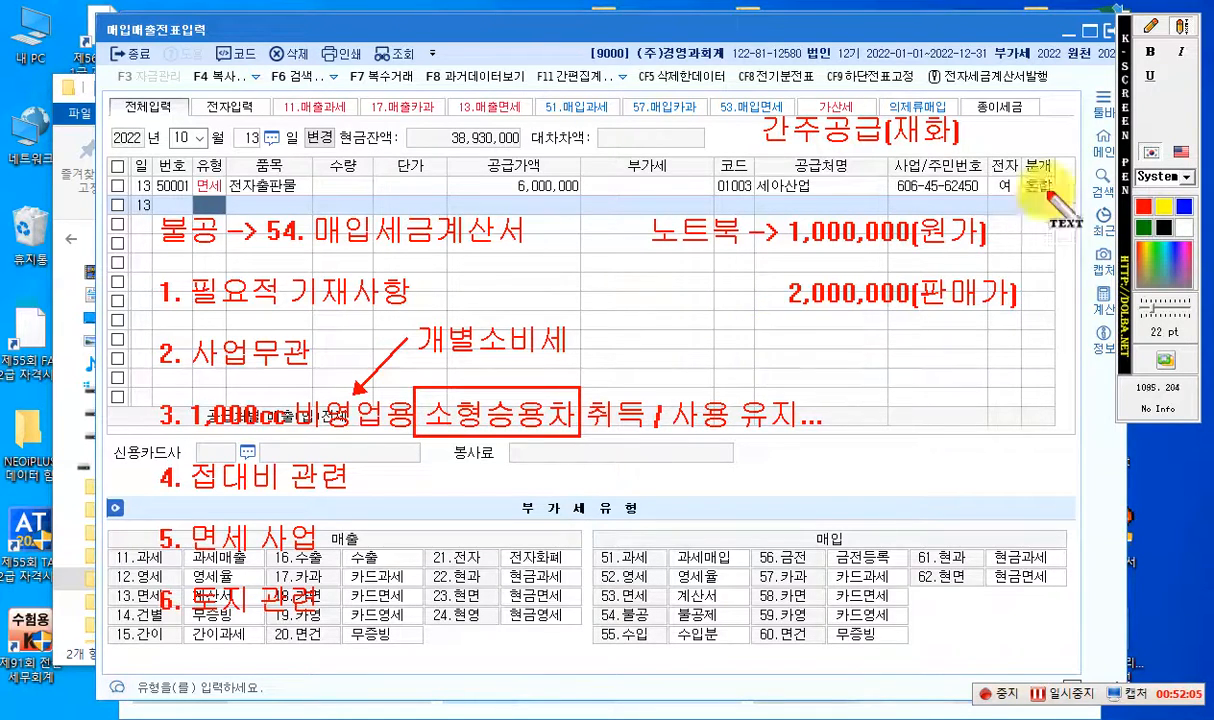
left_click(1182, 30)
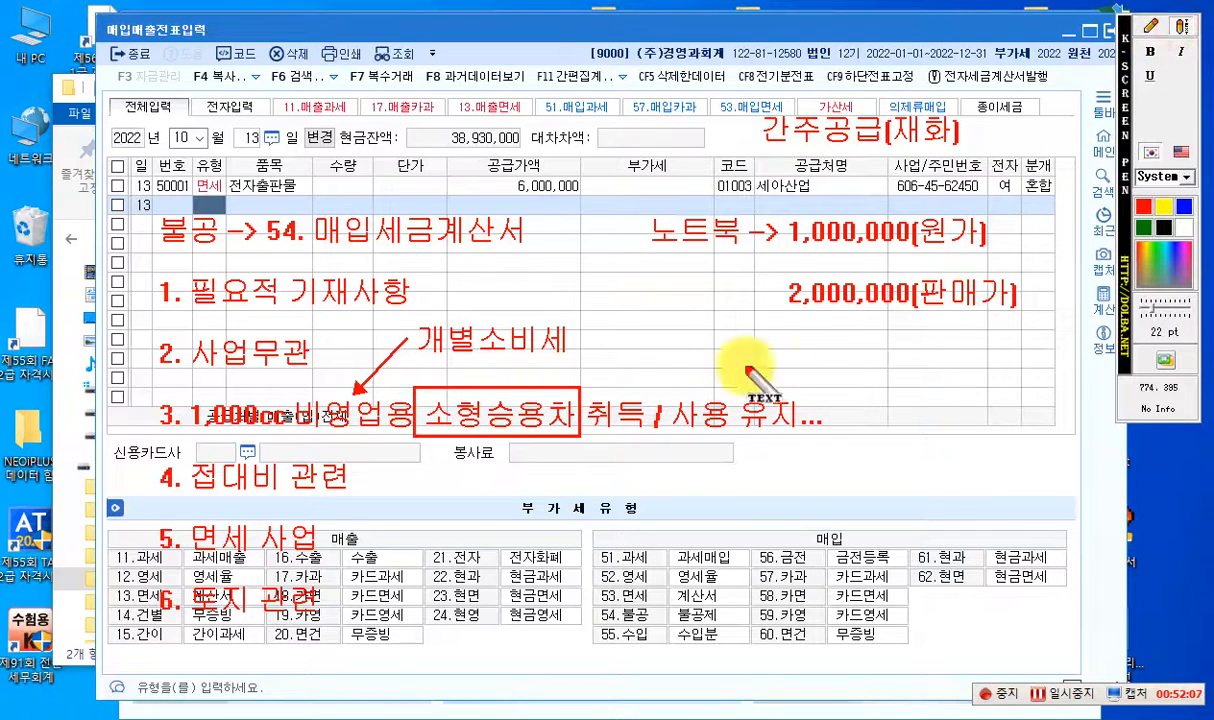
left_click(468, 488)
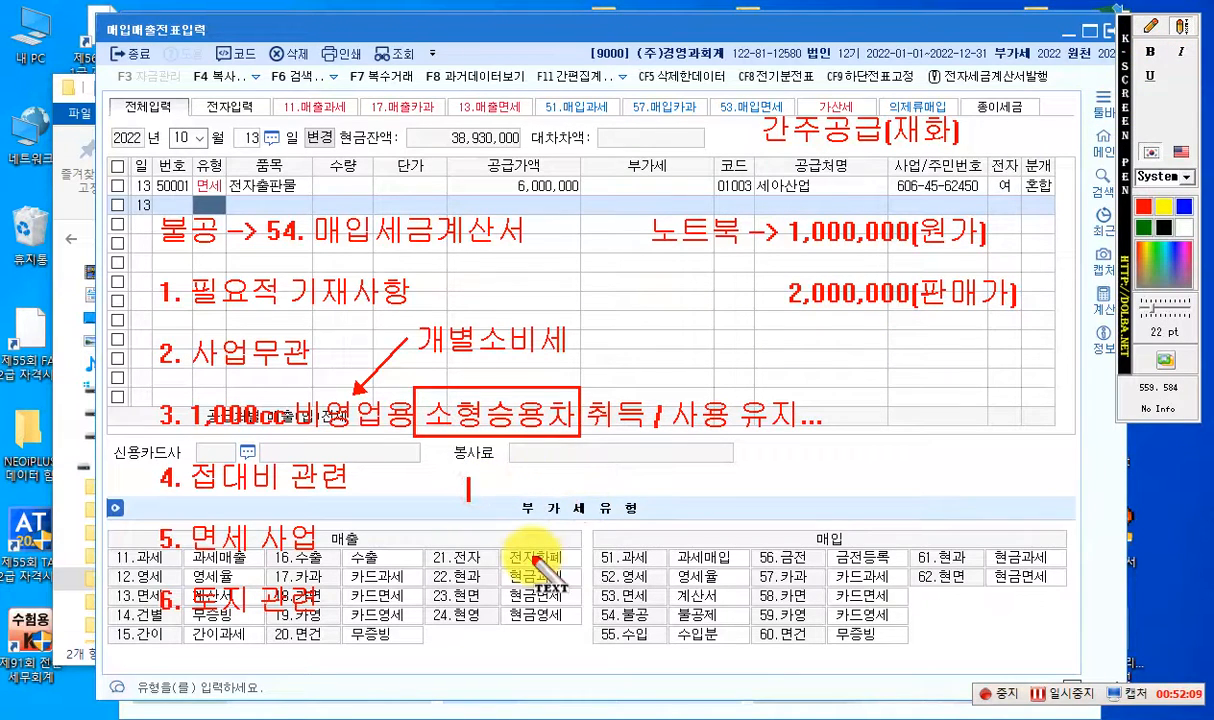
type("14. 건별")
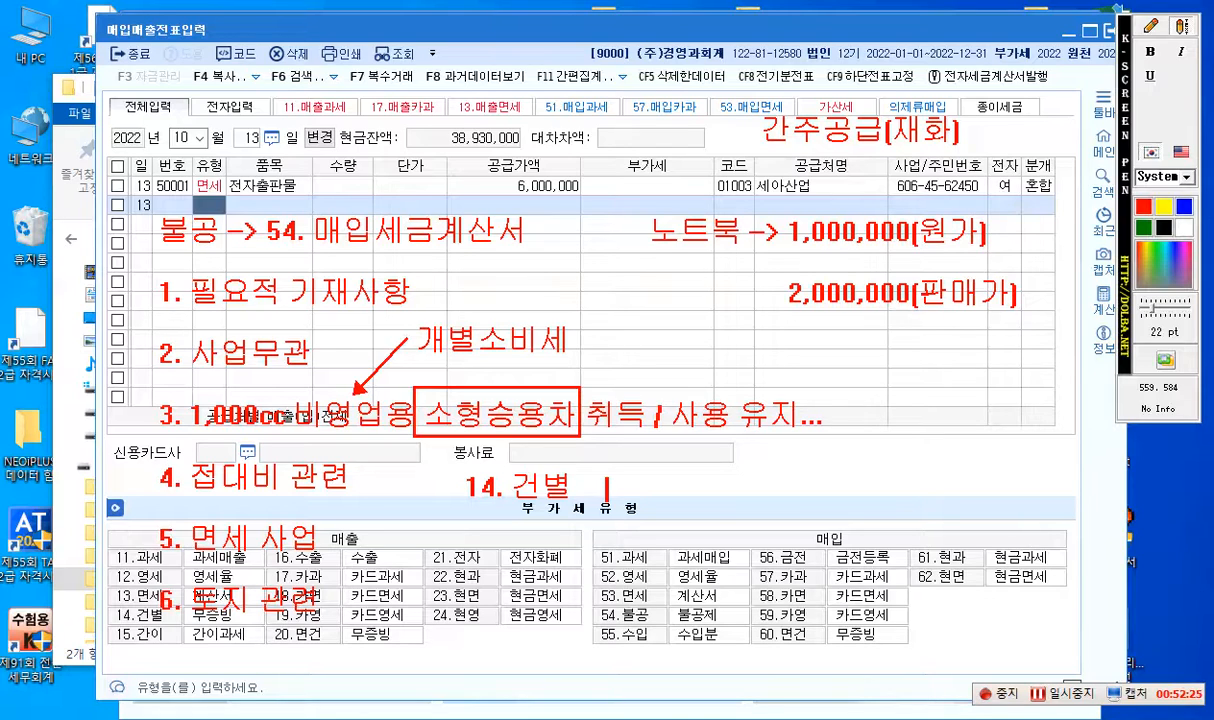
type("200")
key("BackSpace")
key("BackSpace")
type(",000,000    ")
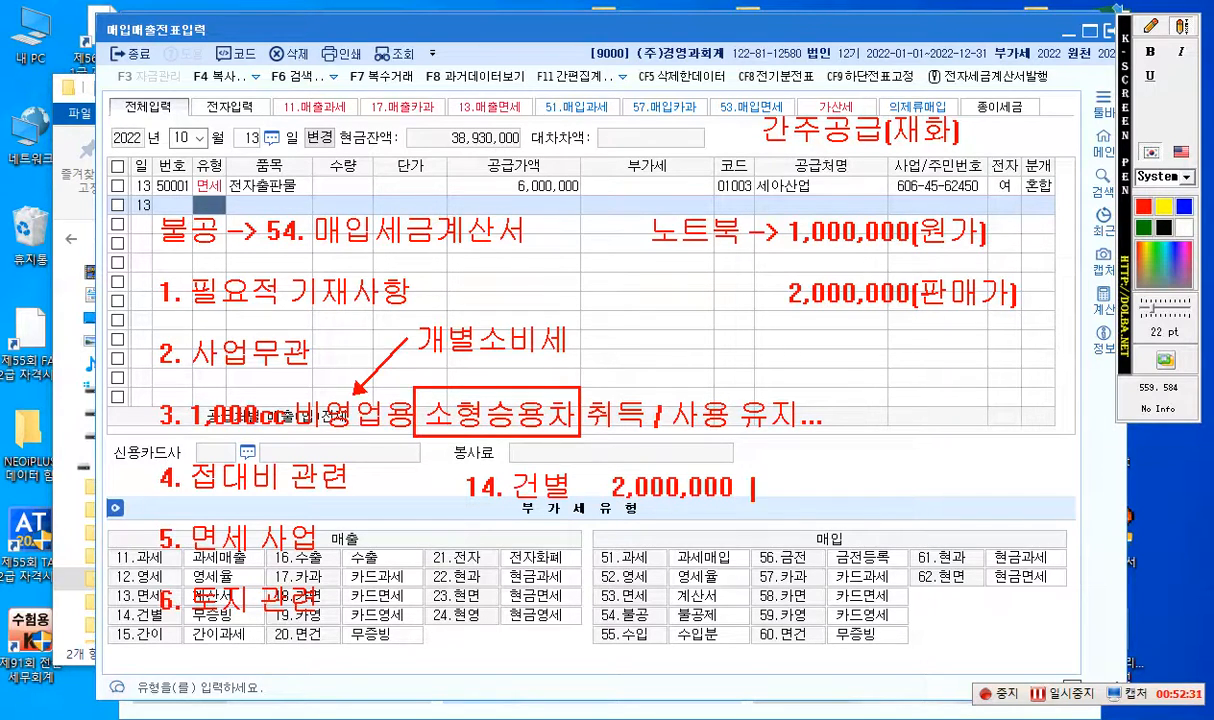
type("200,000")
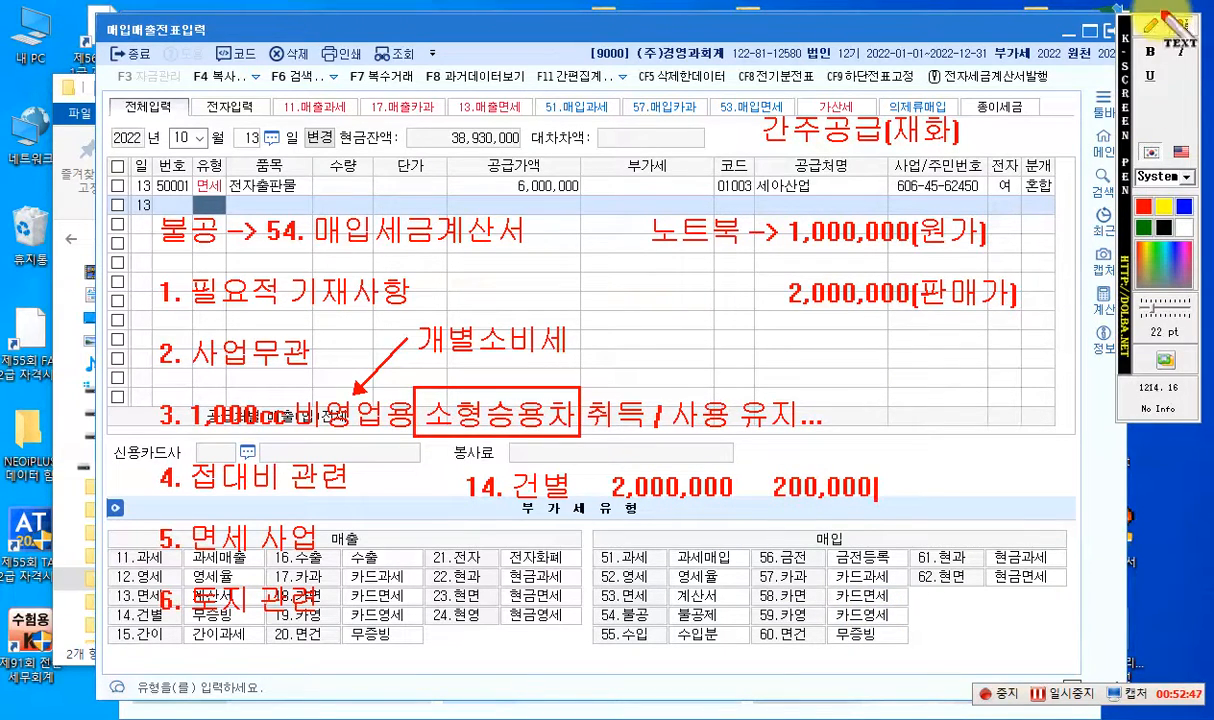
- Write the red credit entries "(대) 제품매출 2,000,000" and "부가세예수금 200,000" on two lines over the 매입 type table
left_click(1150, 27)
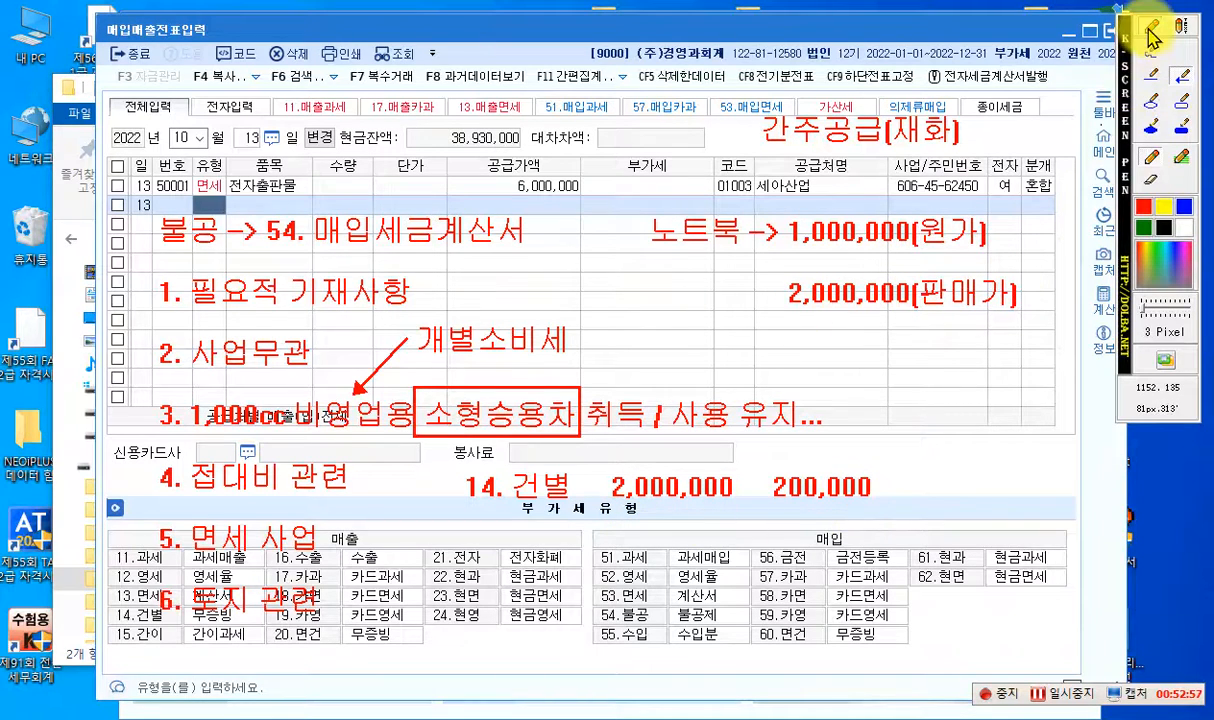
left_click(1181, 25)
left_click(746, 576)
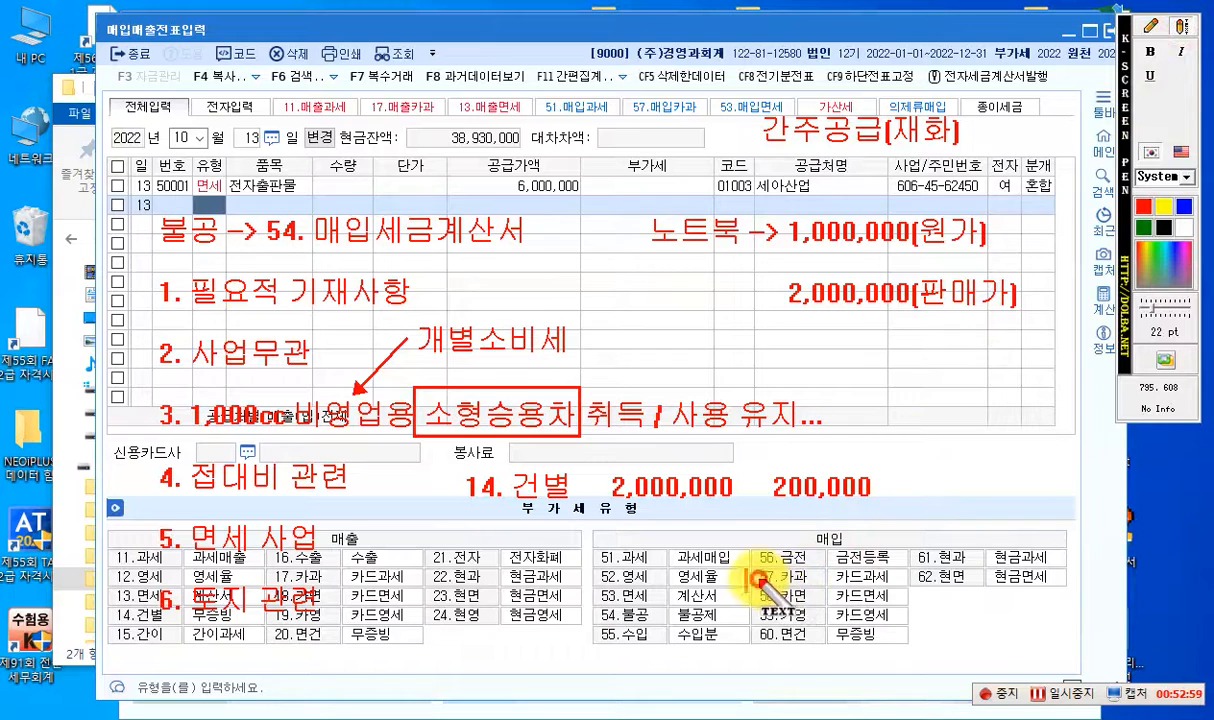
type("(")
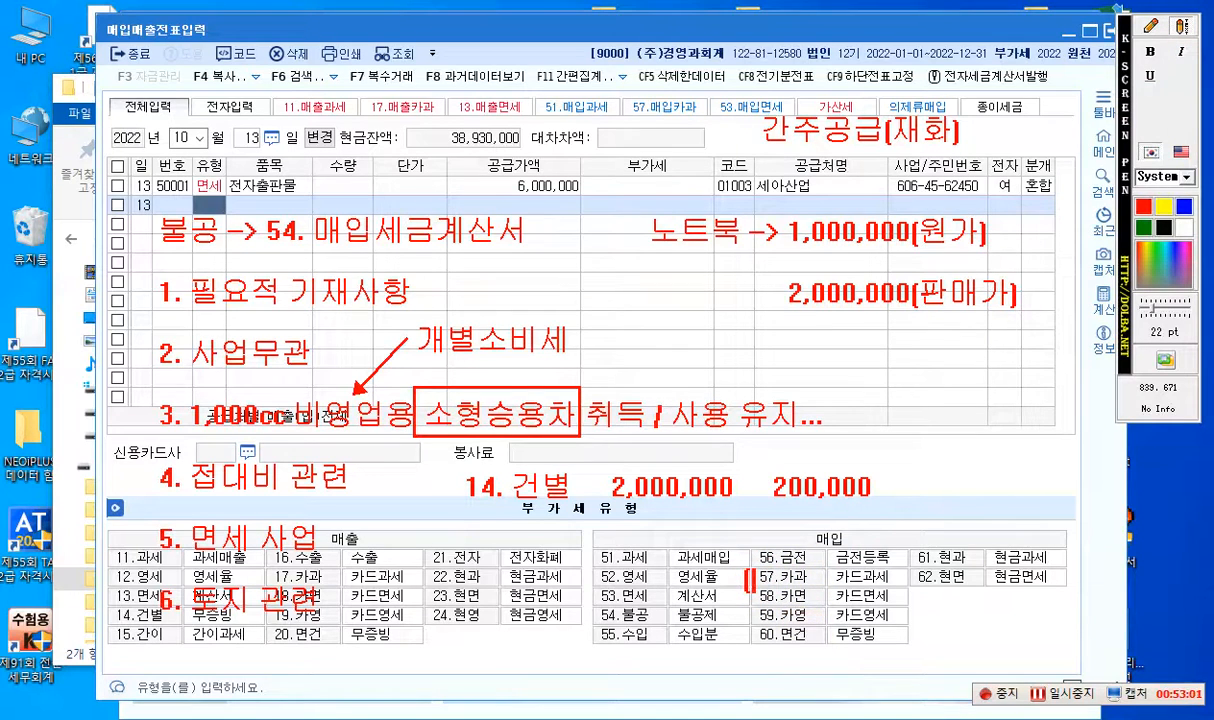
type("대)")
type("제품매출1")
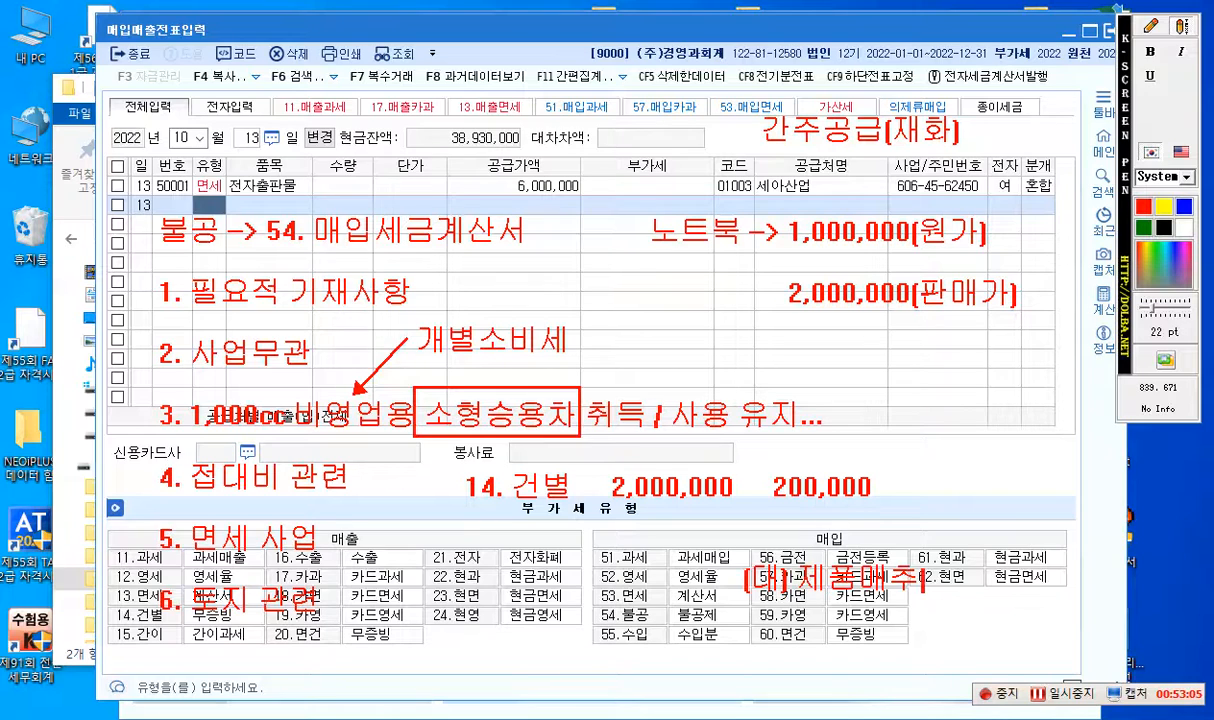
type("2,000,000")
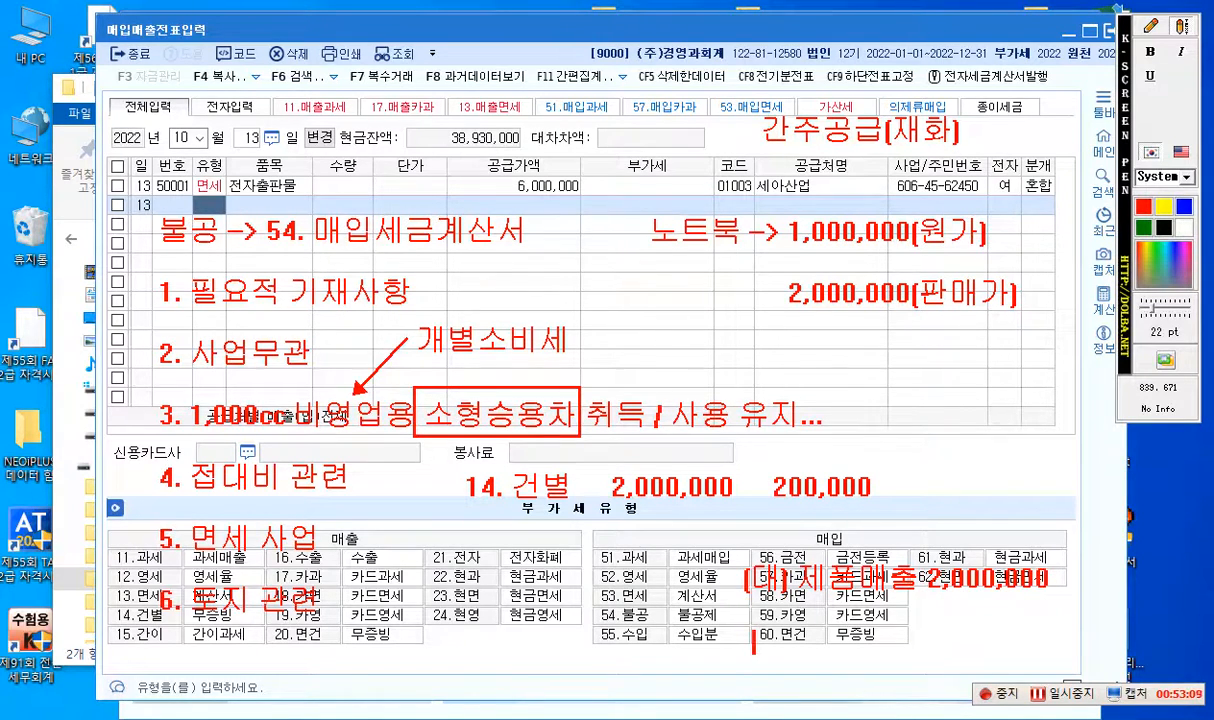
type("부가세예")
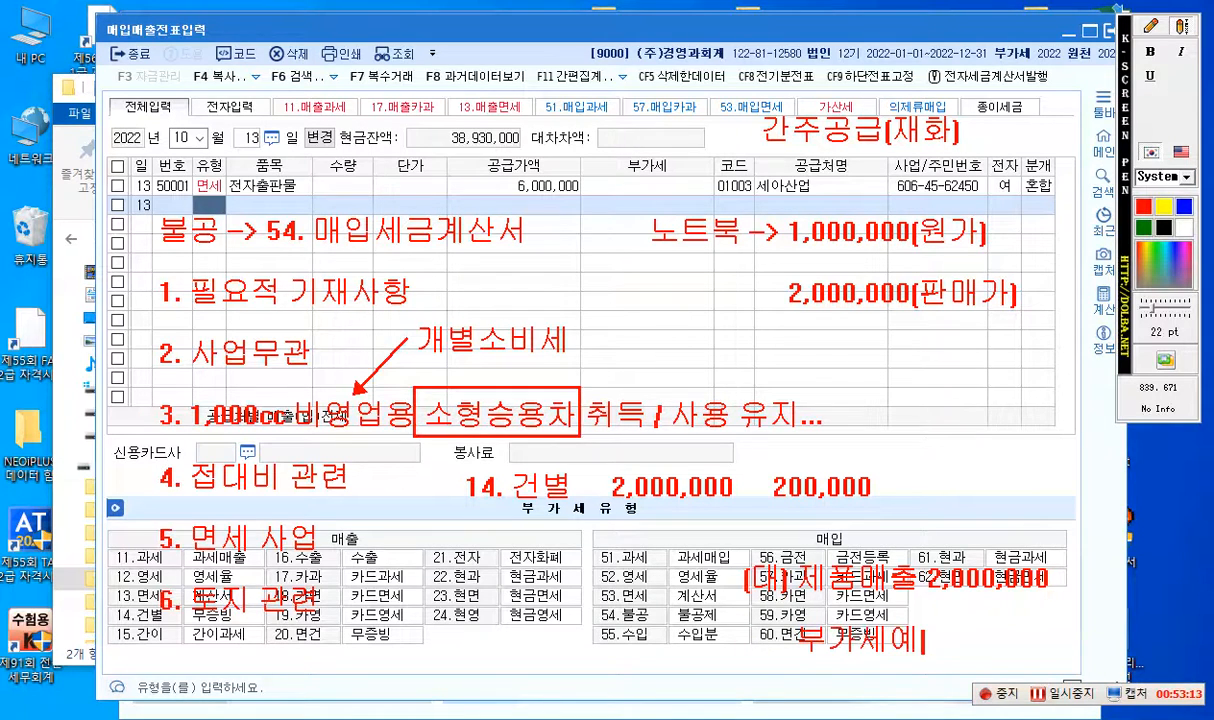
type("수그ㅁ 200,000")
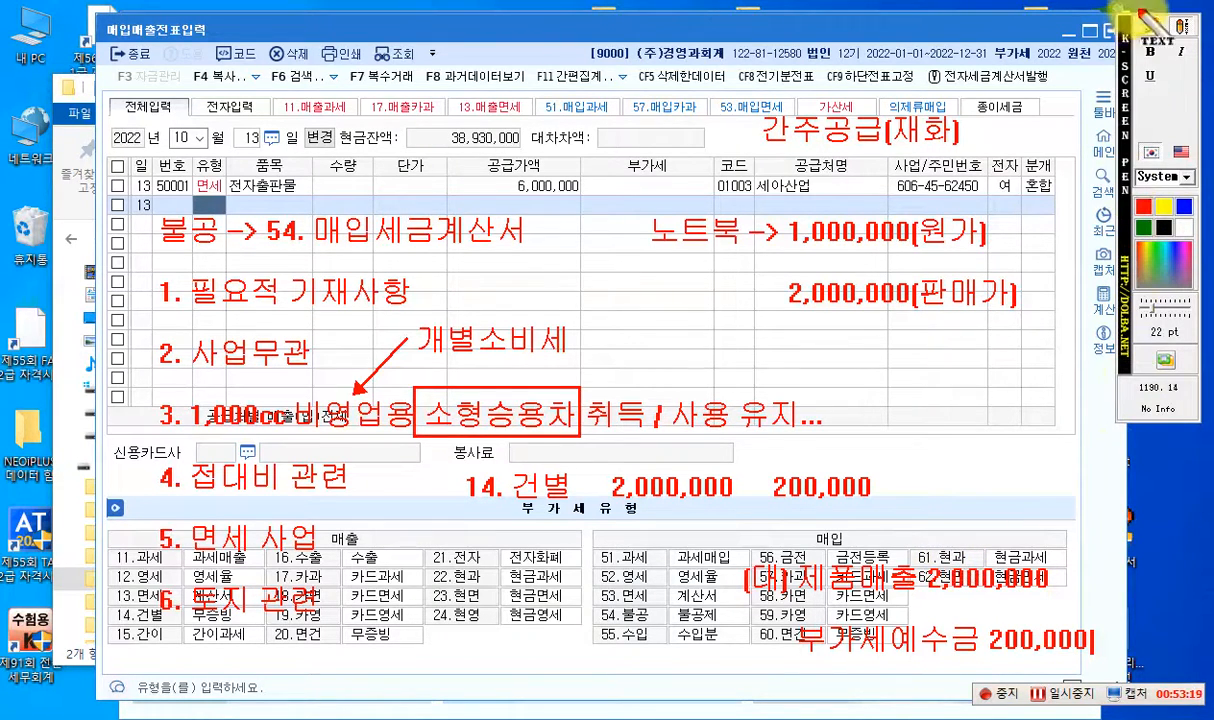
- Write the red debit entry "(차) 접대비 2,200,000" over the 매출 type table, level with the 제품매출 credit line
left_click(1151, 29)
left_click(1184, 29)
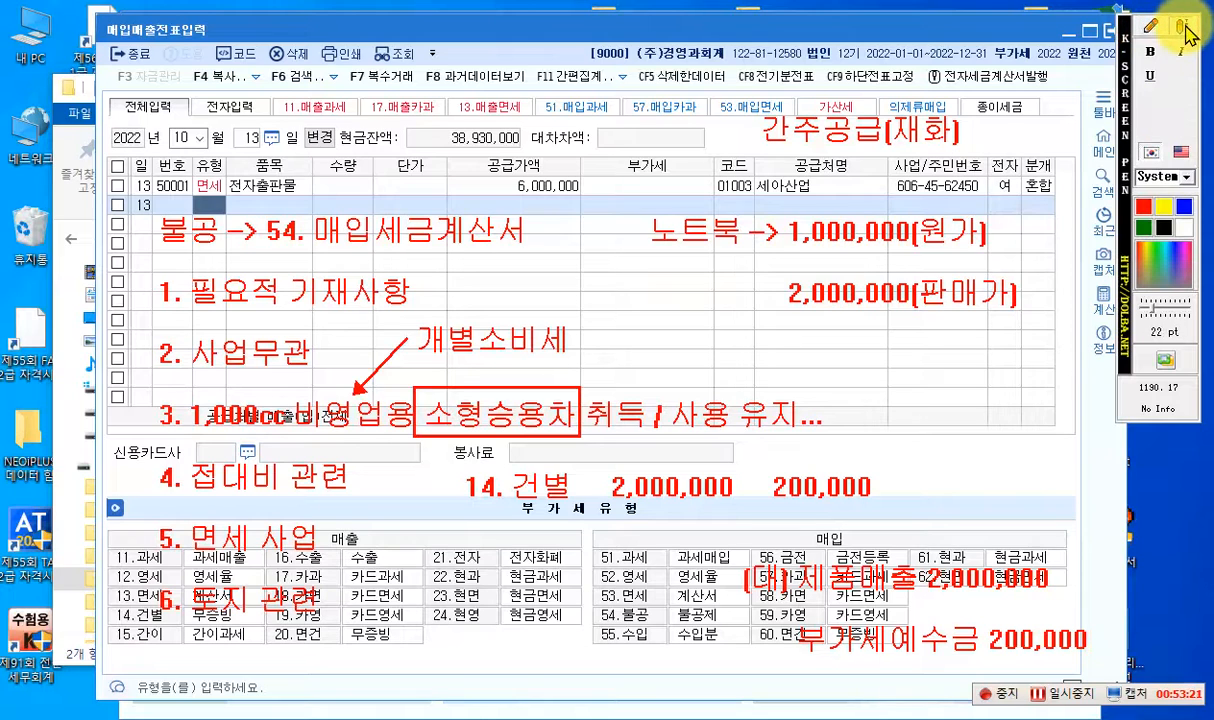
left_click(402, 580)
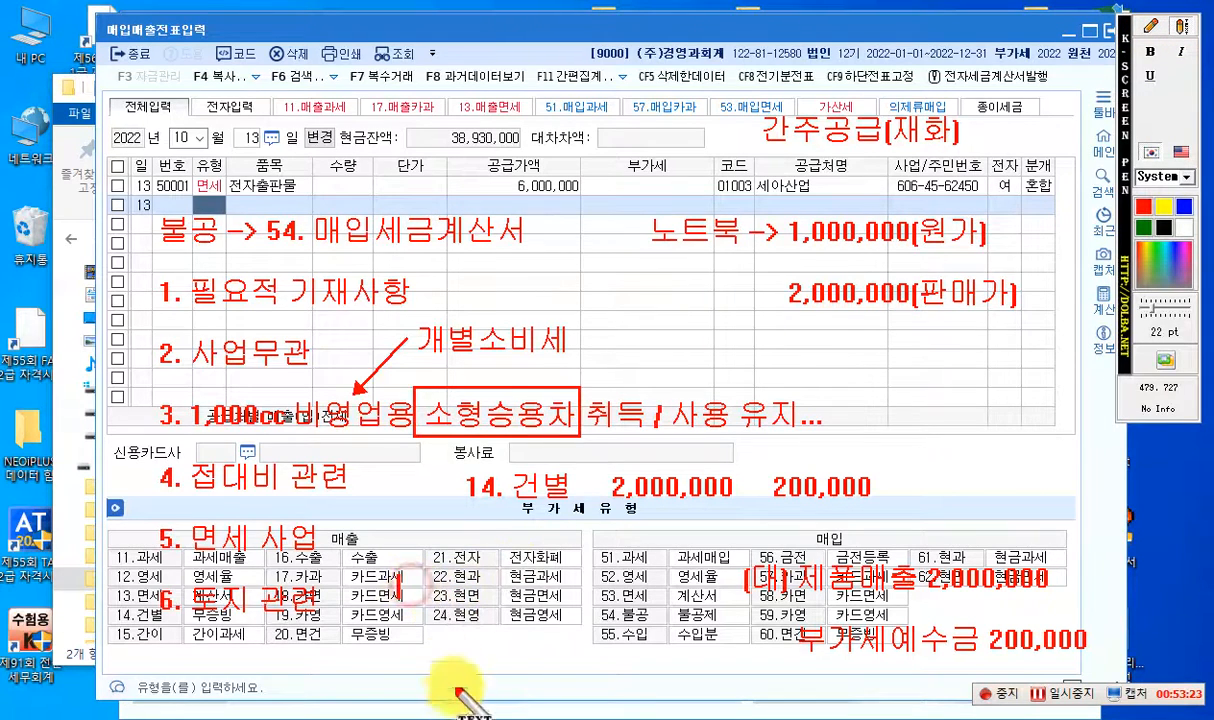
type("(")
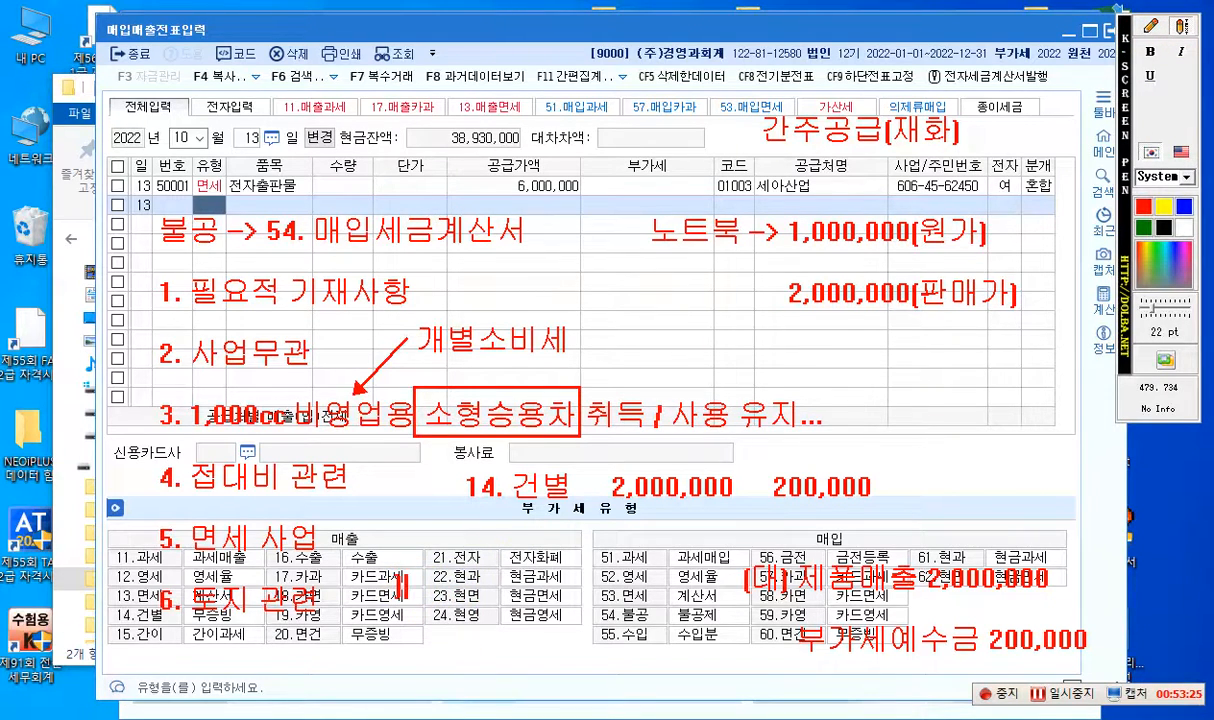
type("차)제")
type("대비")
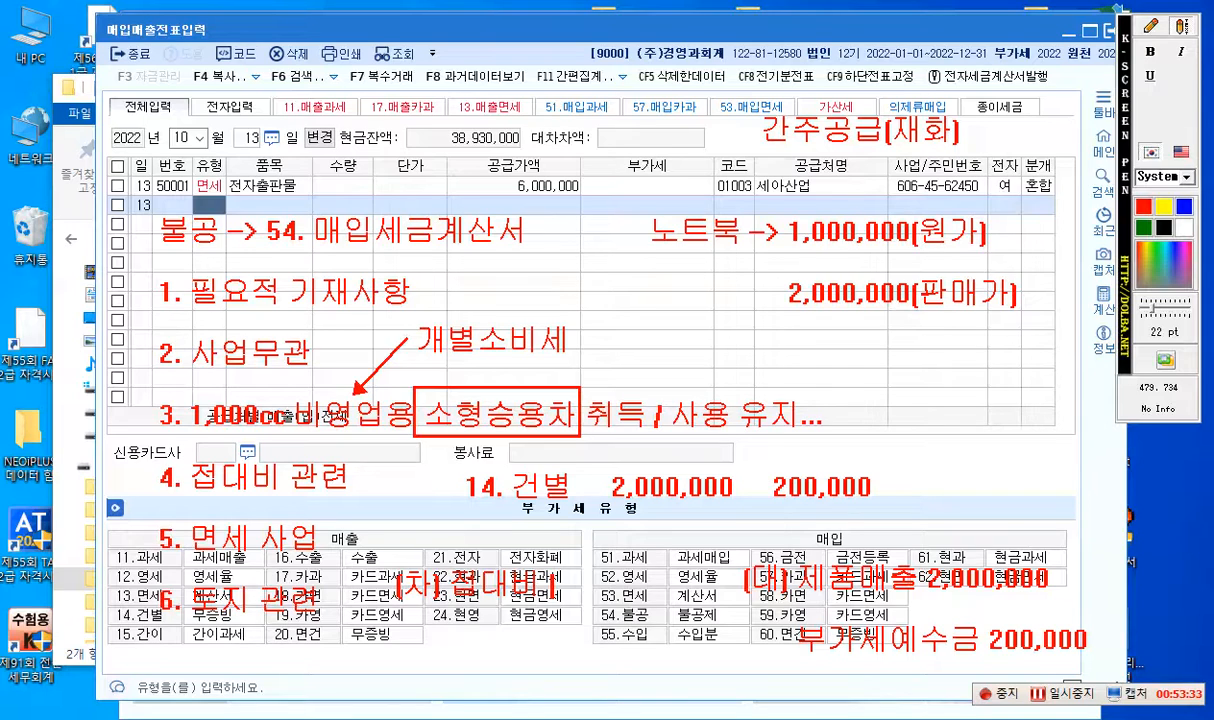
type("2,200,000")
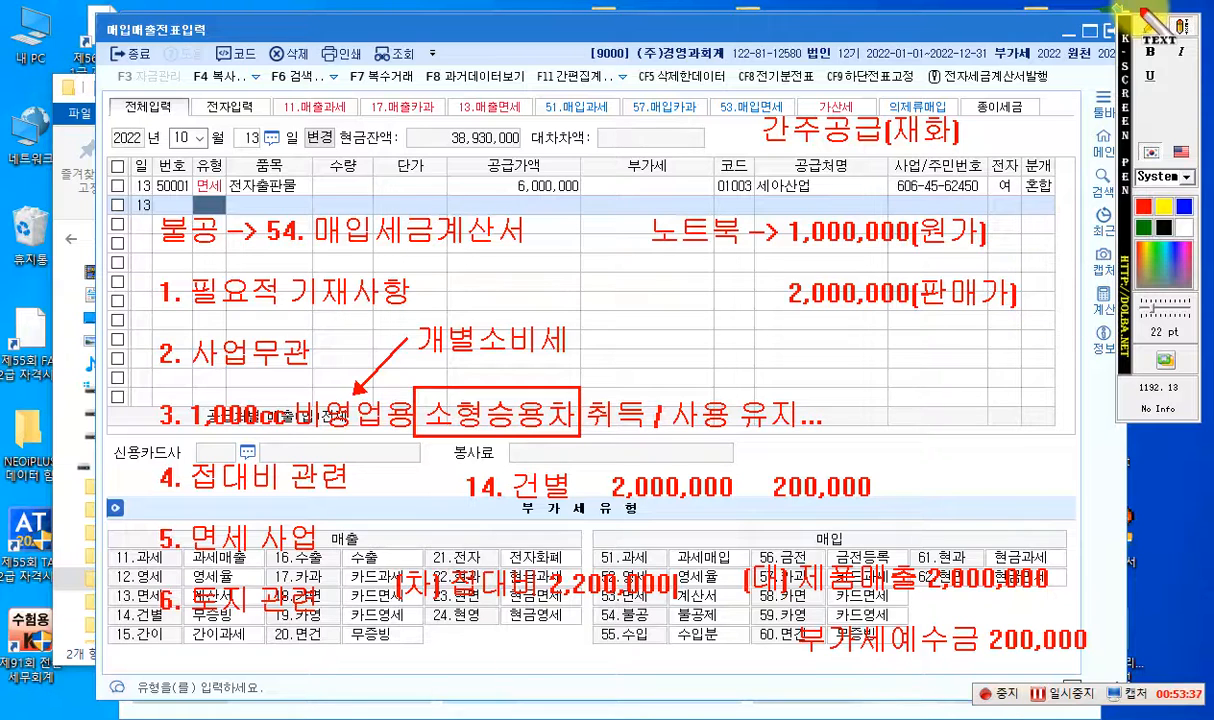
- Strike out "제품매출 2,000,000" with a straight blue line and write the blue text "제품 1,000,000" above it
left_click(1150, 28)
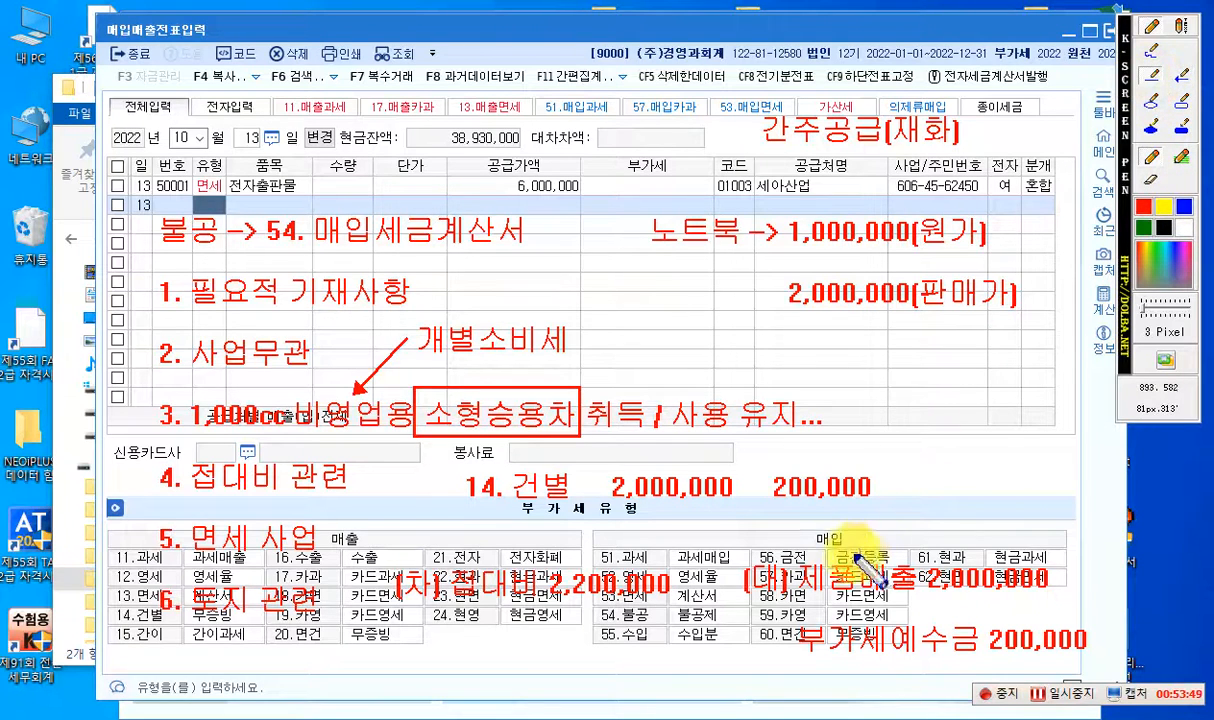
left_click_drag(803, 578, 1043, 578)
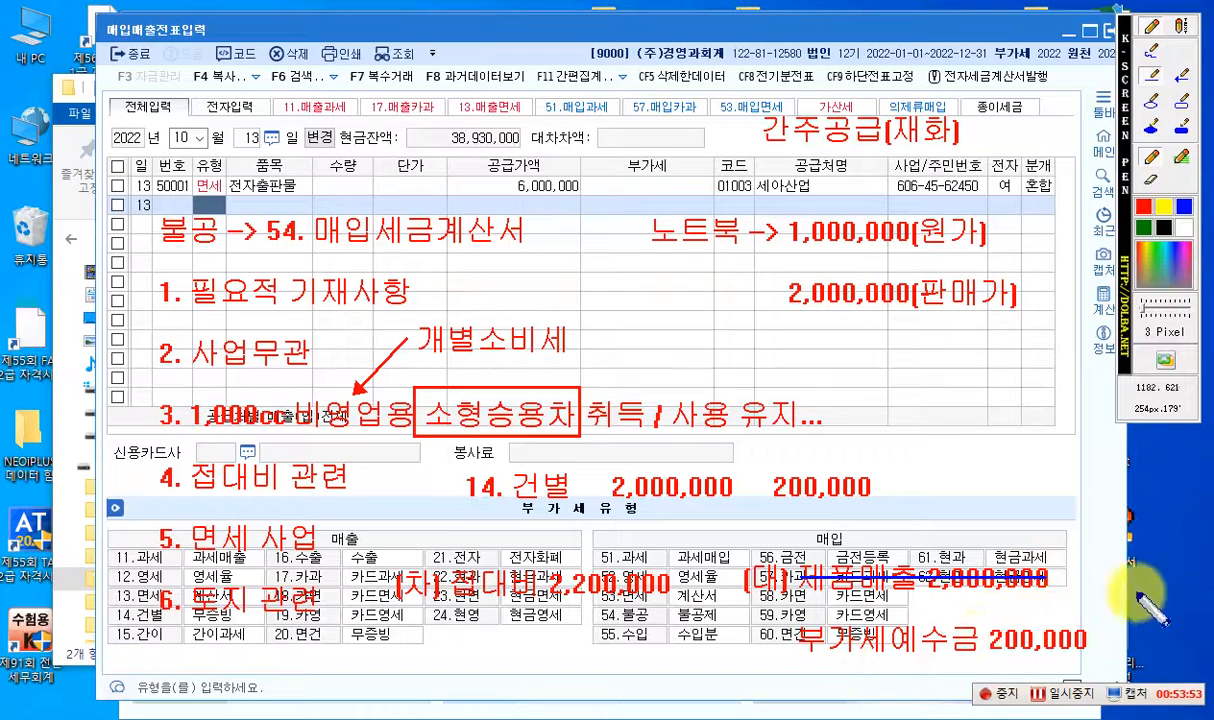
left_click(1182, 26)
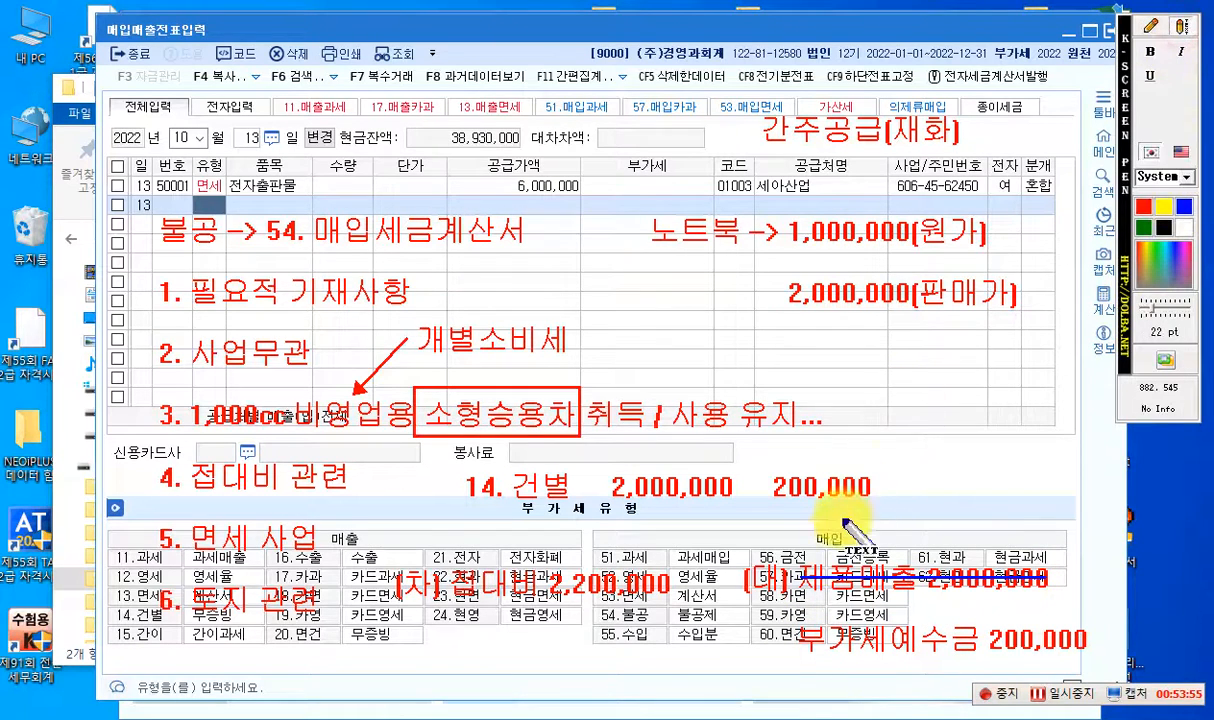
left_click(805, 540)
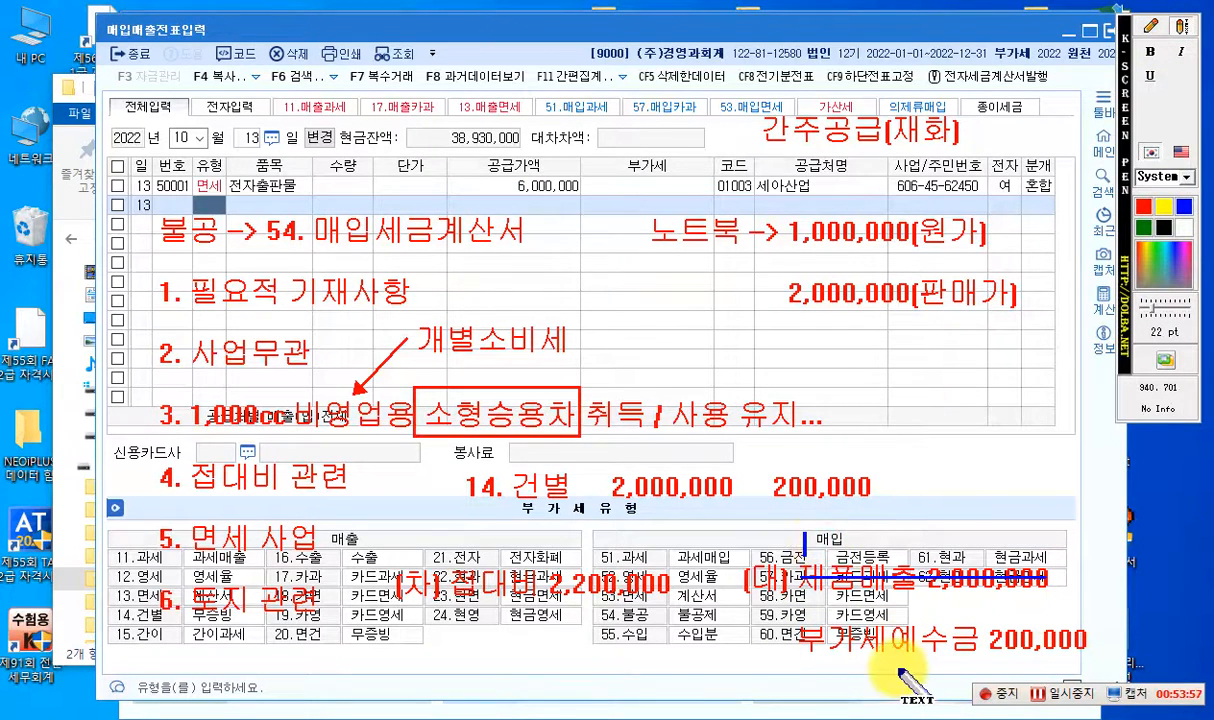
type("제품")
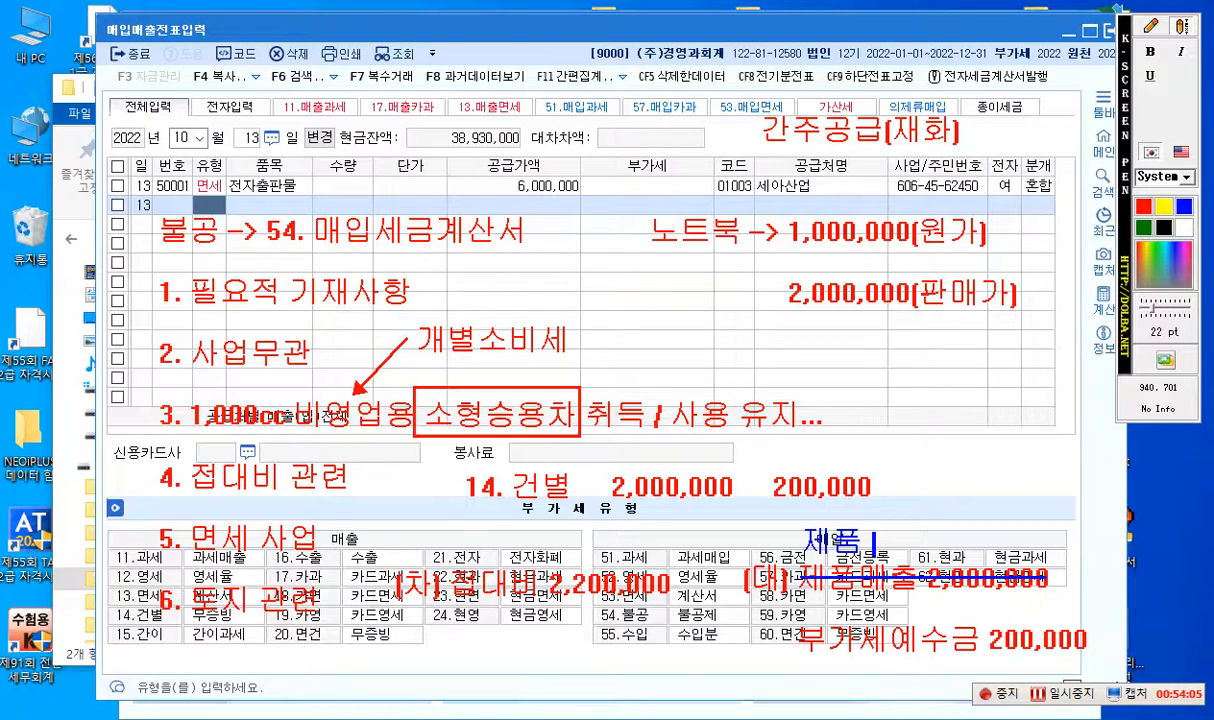
type("1,000,000")
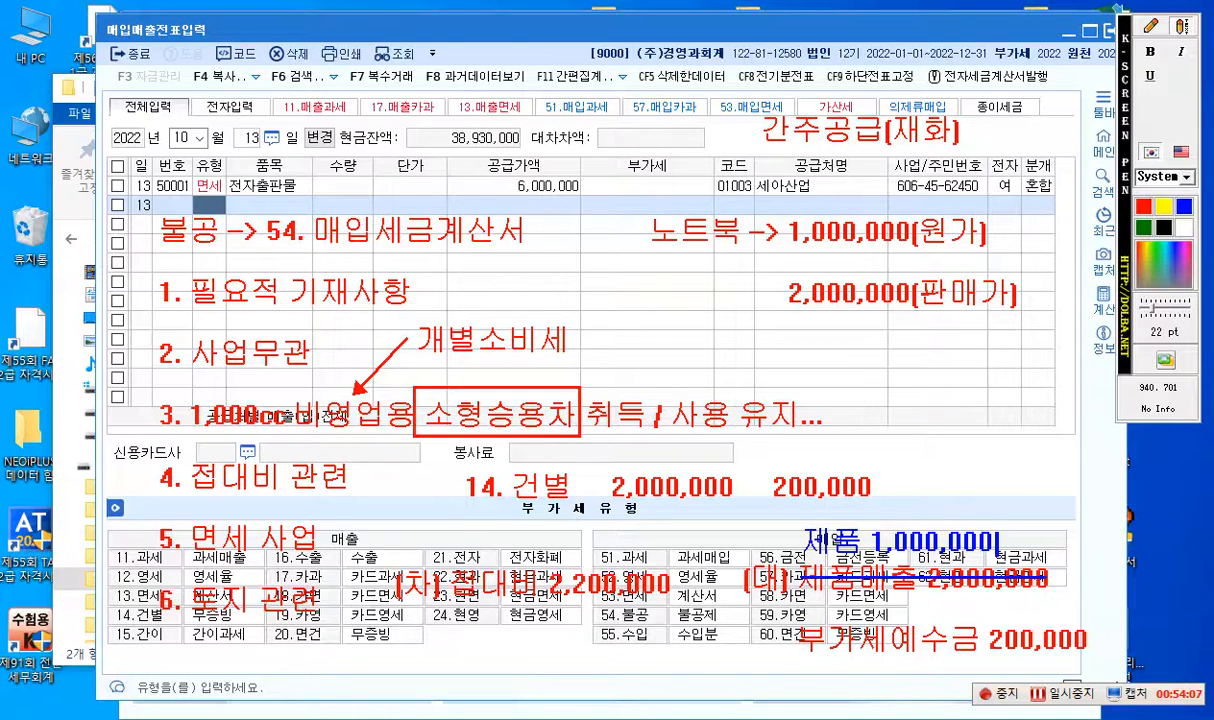
- Strike out the 접대비 amount 2,200,000 with a straight blue line and write the blue text "1,200,000" below it
left_click(1152, 27)
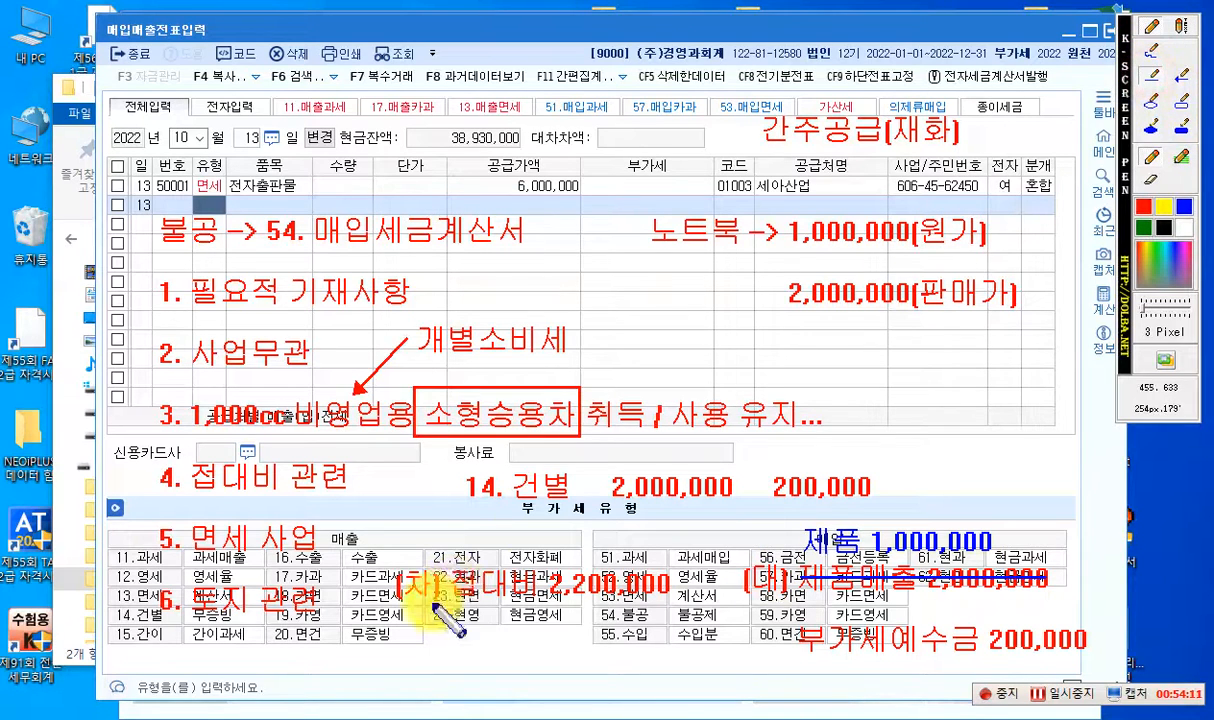
left_click_drag(538, 578, 670, 578)
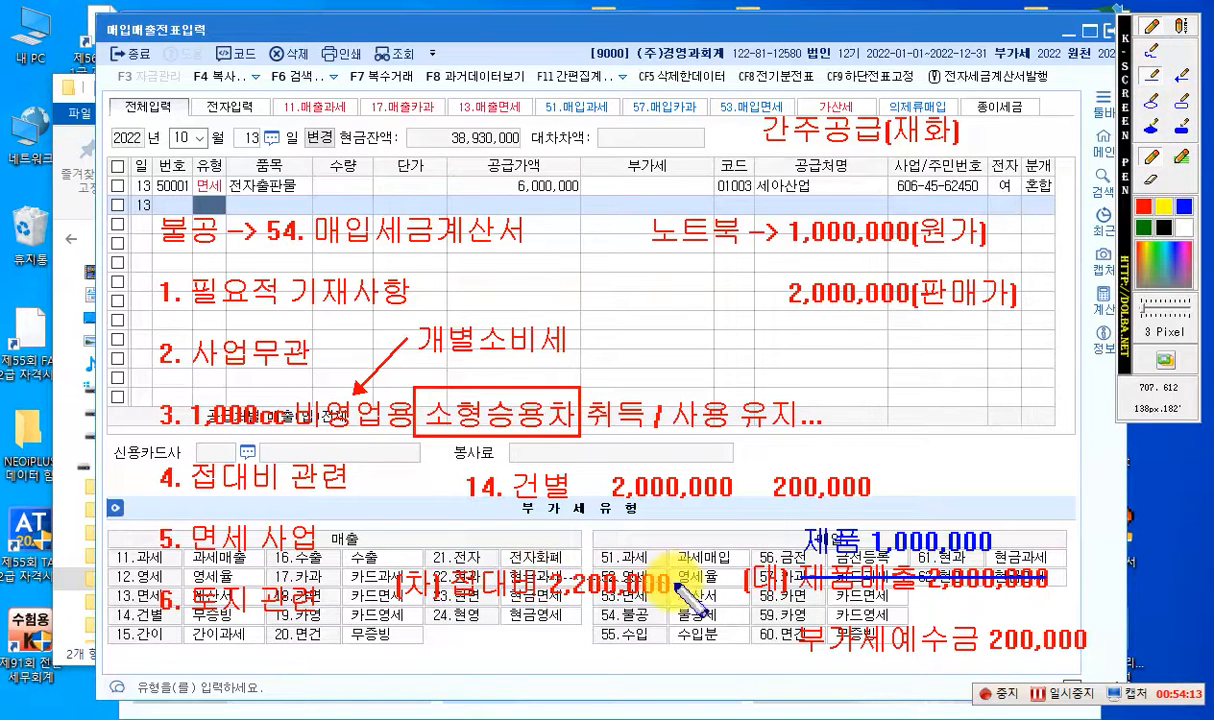
left_click(1181, 27)
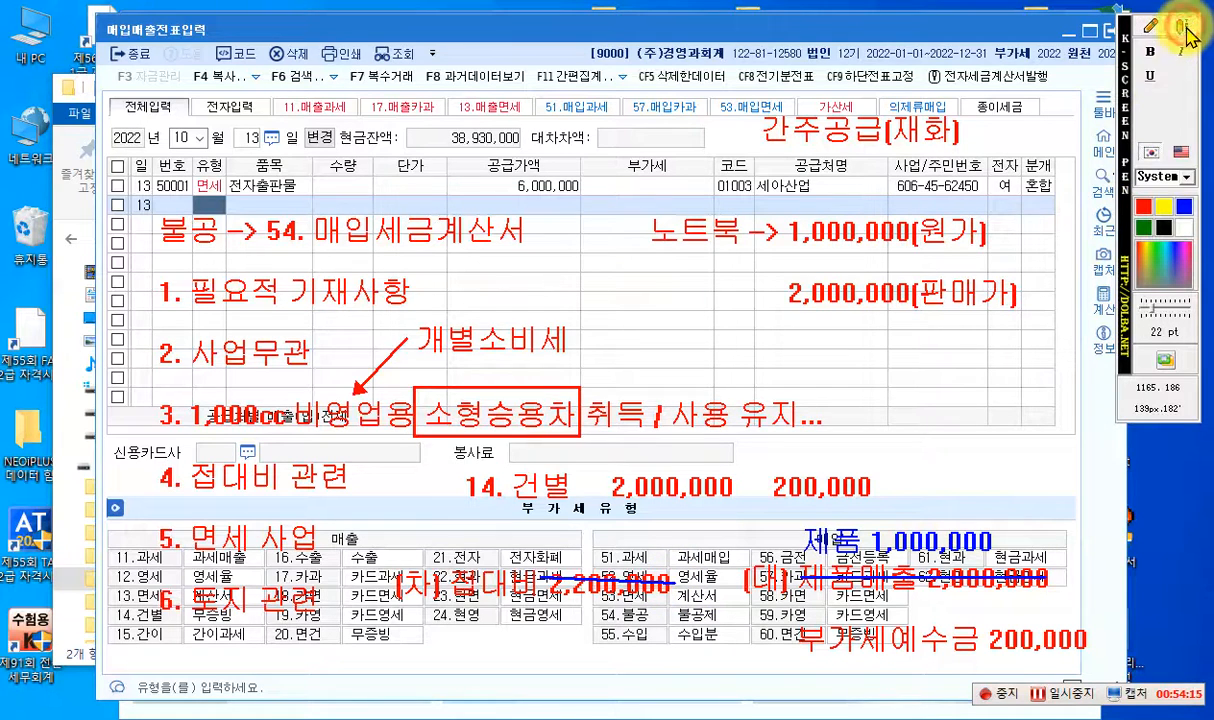
left_click(551, 622)
type("1,20")
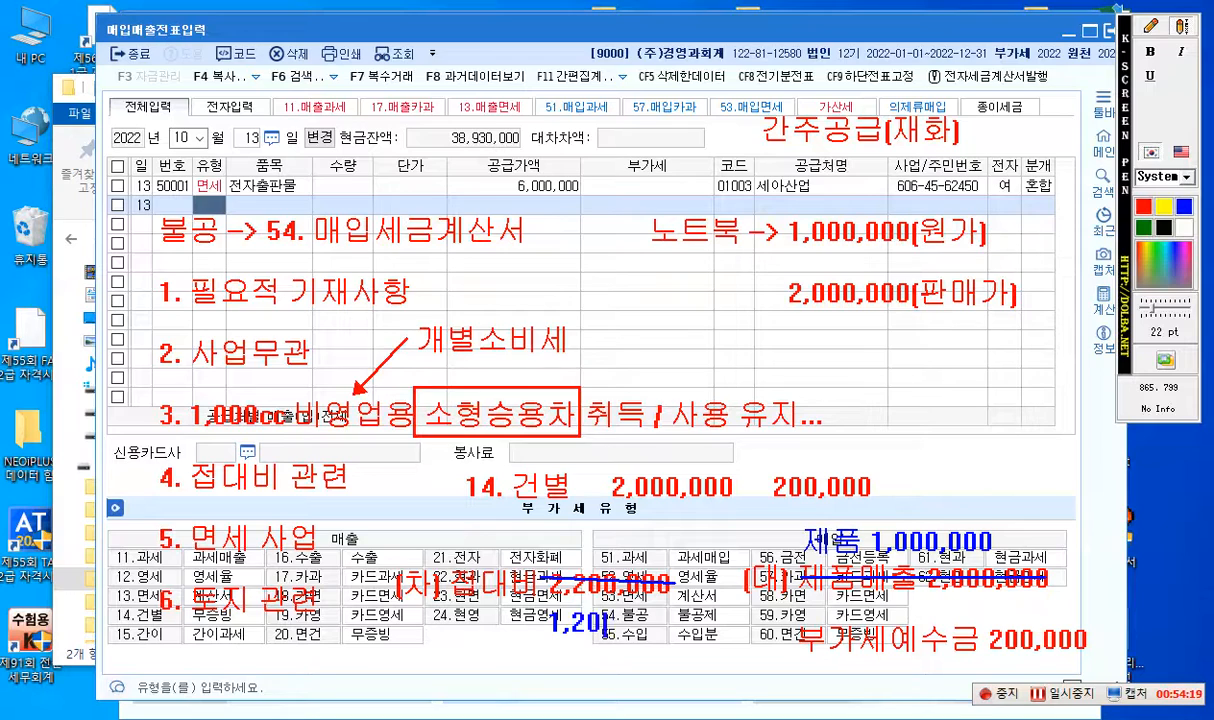
type("0,000")
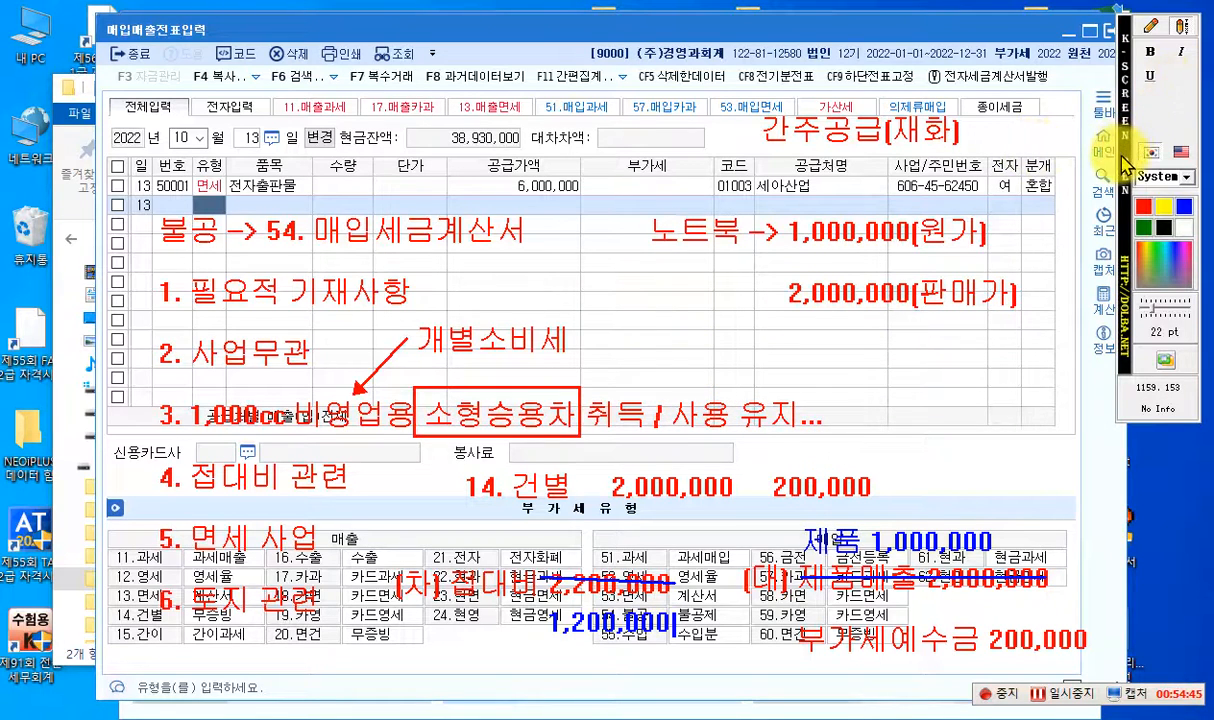
- Erase the 노트북 cost price and selling price notes beneath the 간주공급(재화) heading
left_click(1153, 27)
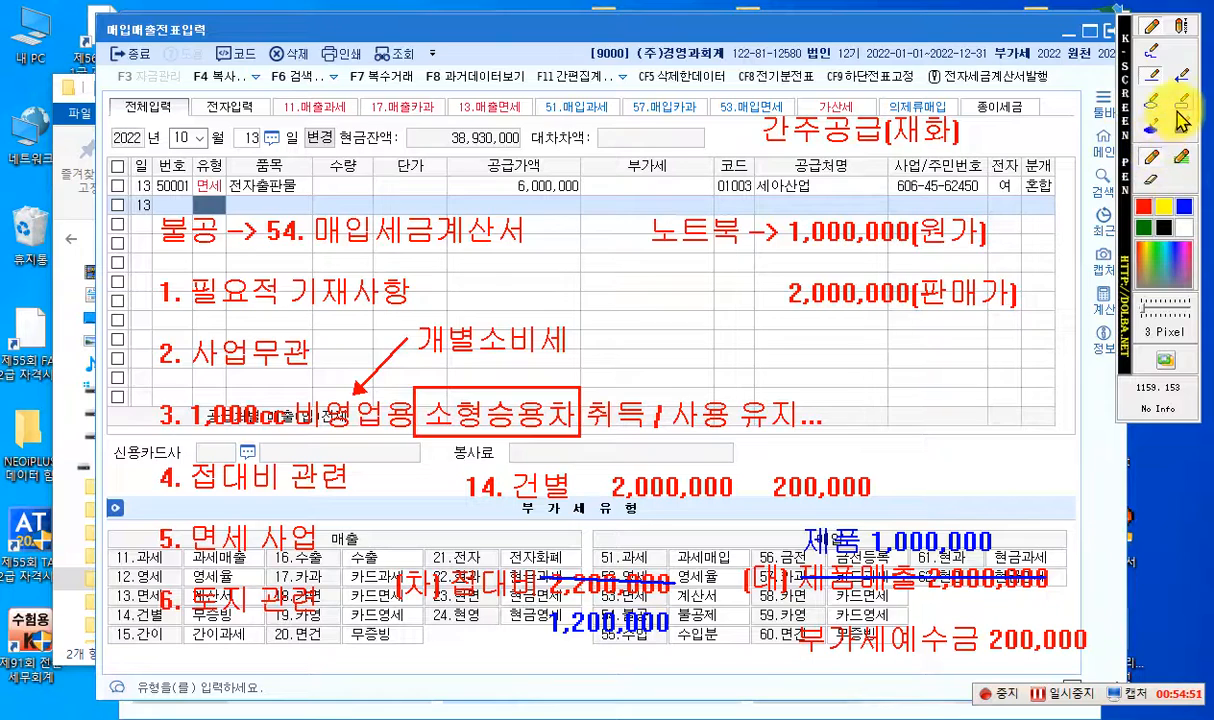
left_click(1153, 76)
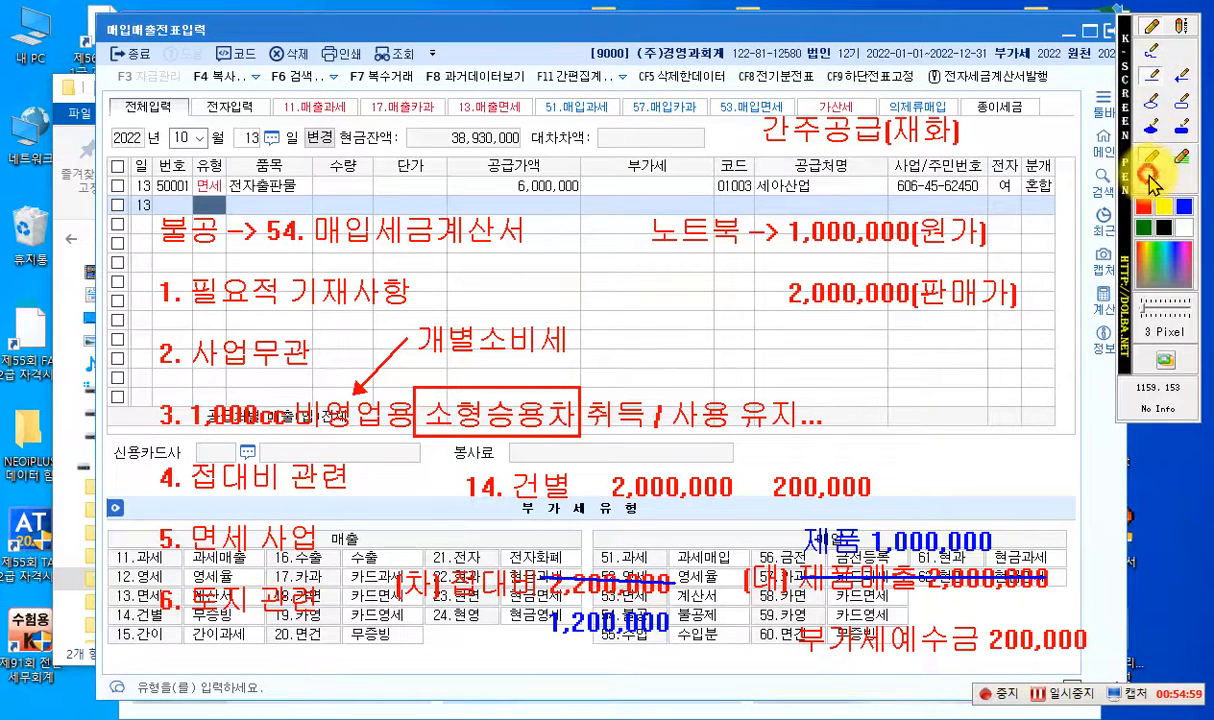
left_click(1181, 126)
mouse_move(638, 198)
left_mouse_down()
mouse_move(873, 320)
mouse_move(1049, 331)
mouse_move(1050, 343)
left_mouse_up()
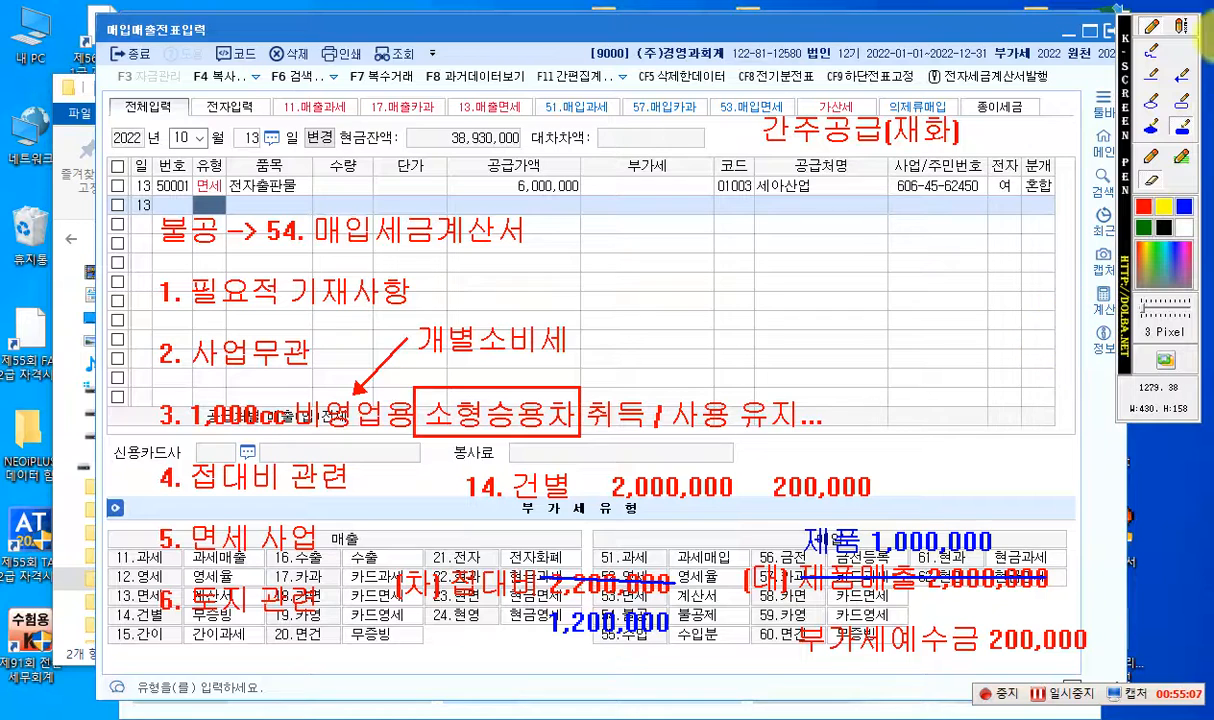
- Write the red text "1. 자가공급 - 면세사업 전용" under the 간주공급(재화) heading
left_click(1181, 30)
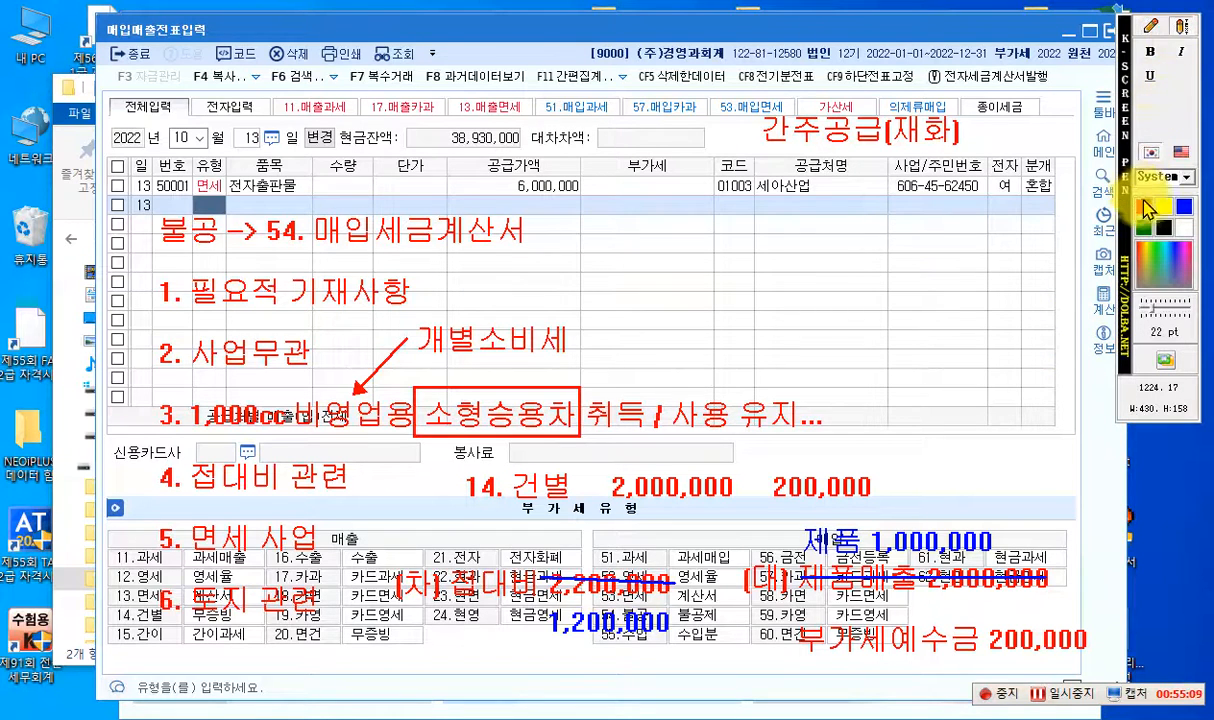
left_click(644, 198)
type("1. ")
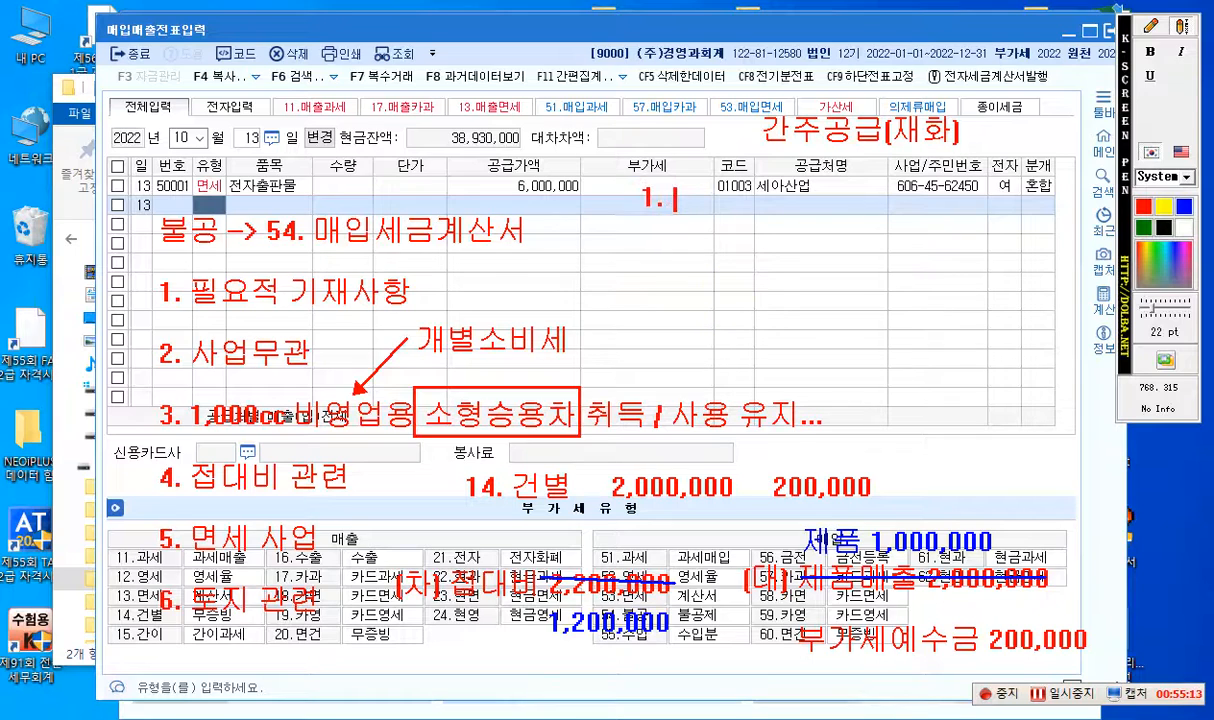
type("자가공")
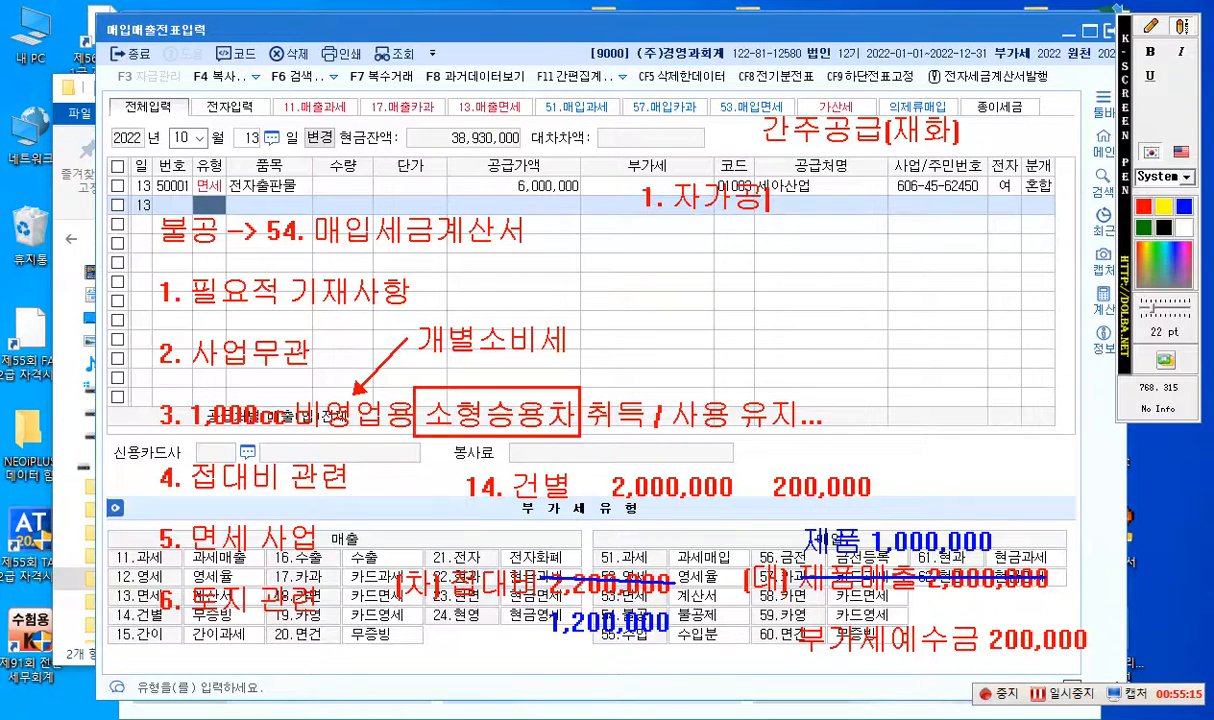
type("급")
type("- 면세사")
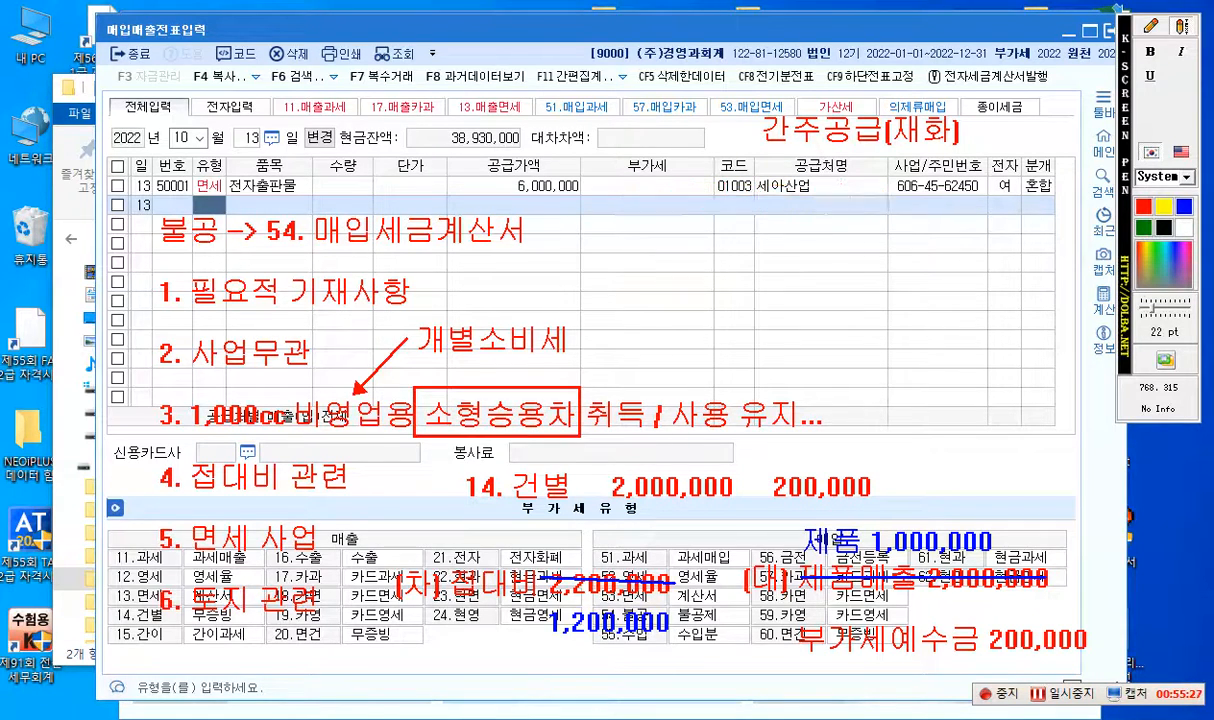
type("업 전ㅇ")
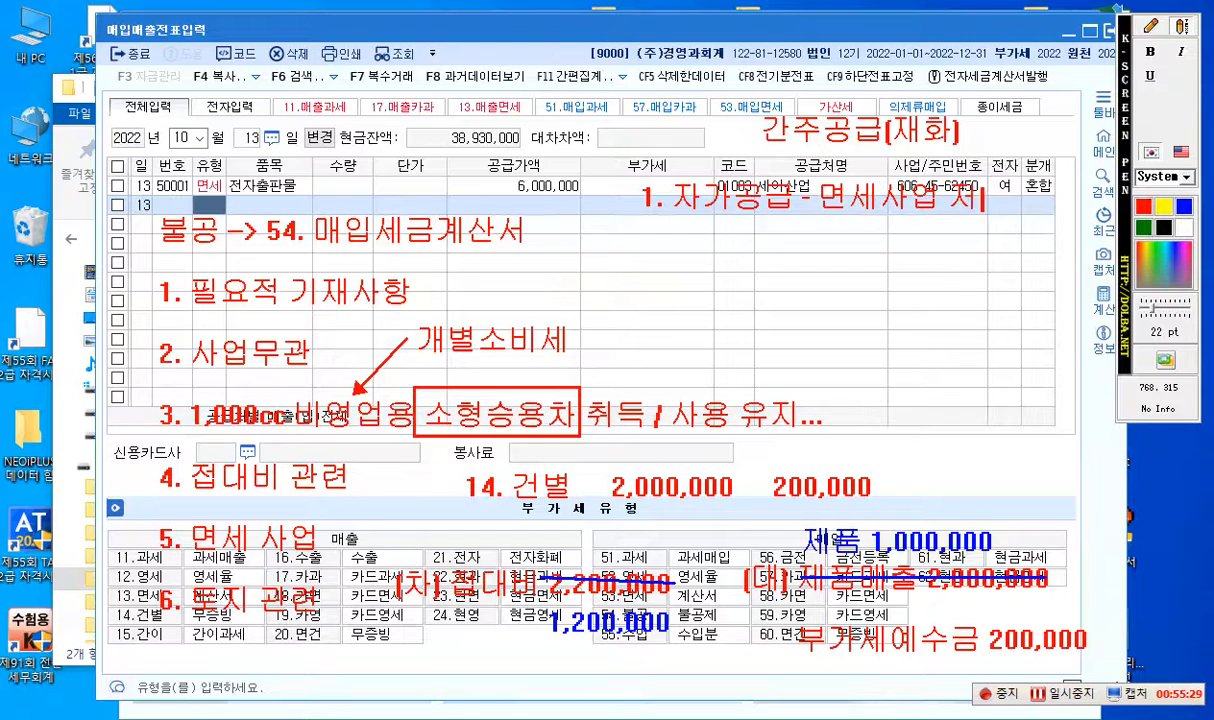
type("용")
- Add the line "1,000cc 전용" under "면세사업 전용" in the 자가공급 item
key("Return")
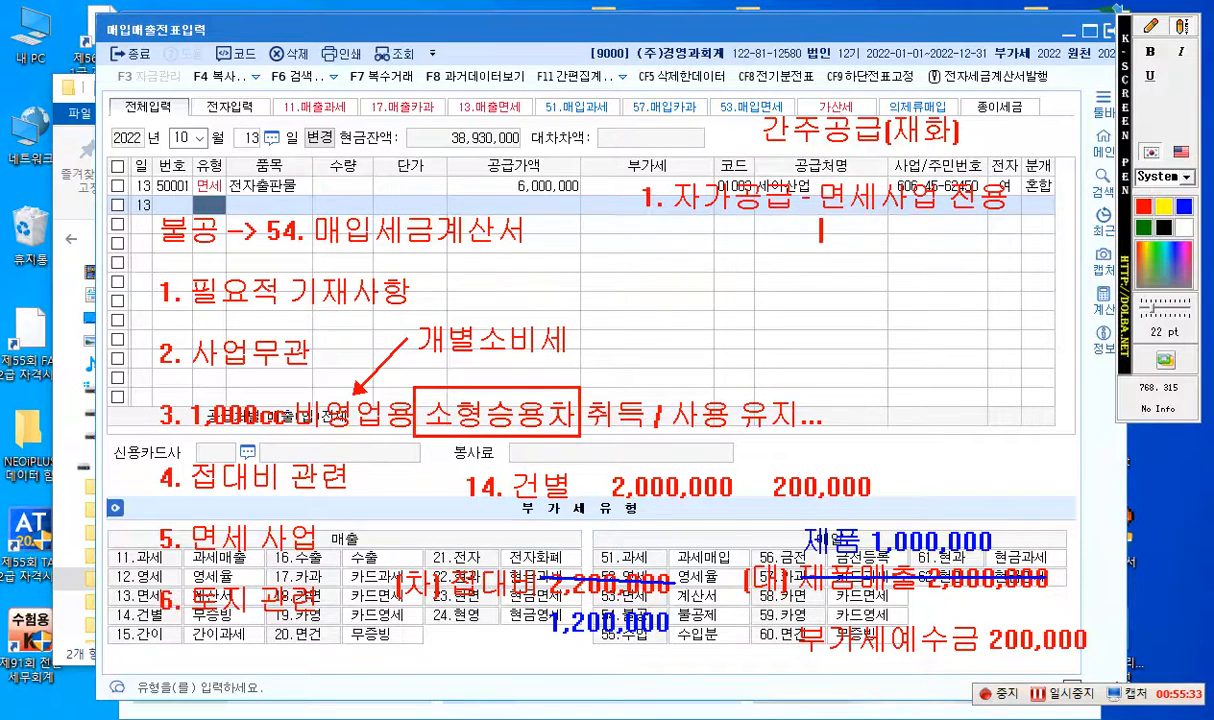
type("1,000")
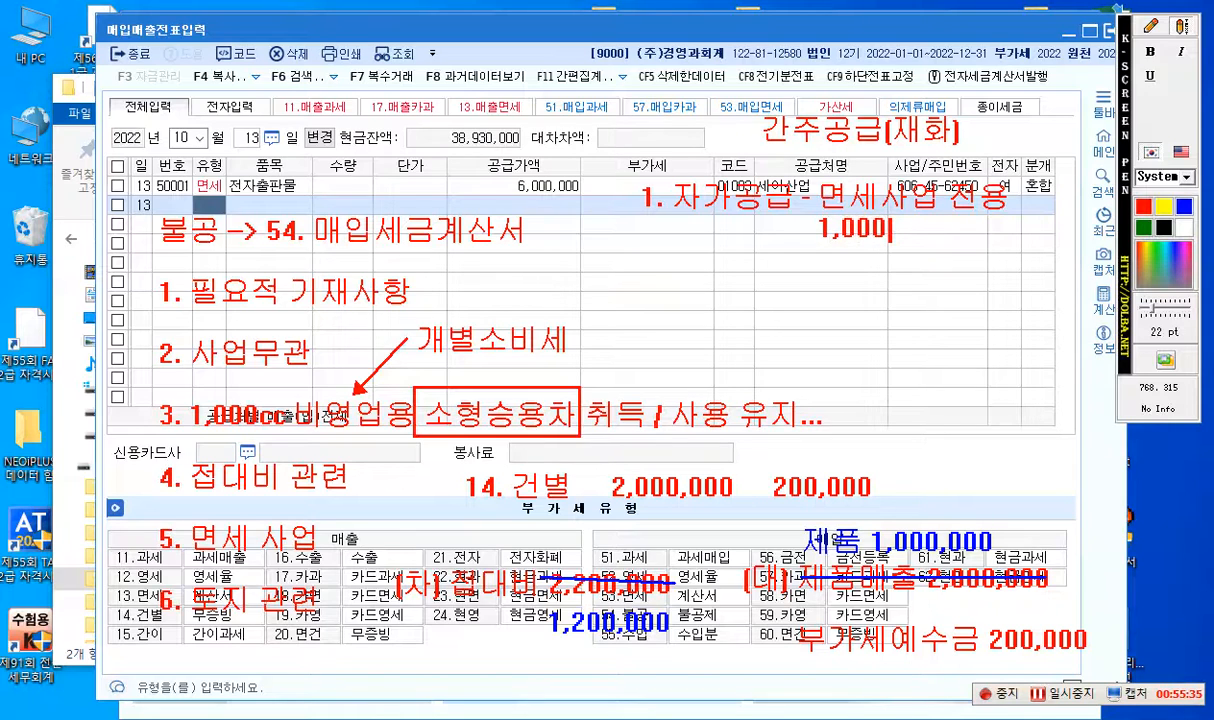
type("cc")
type("저뇽")
key("BackSpace")
key("BackSpace")
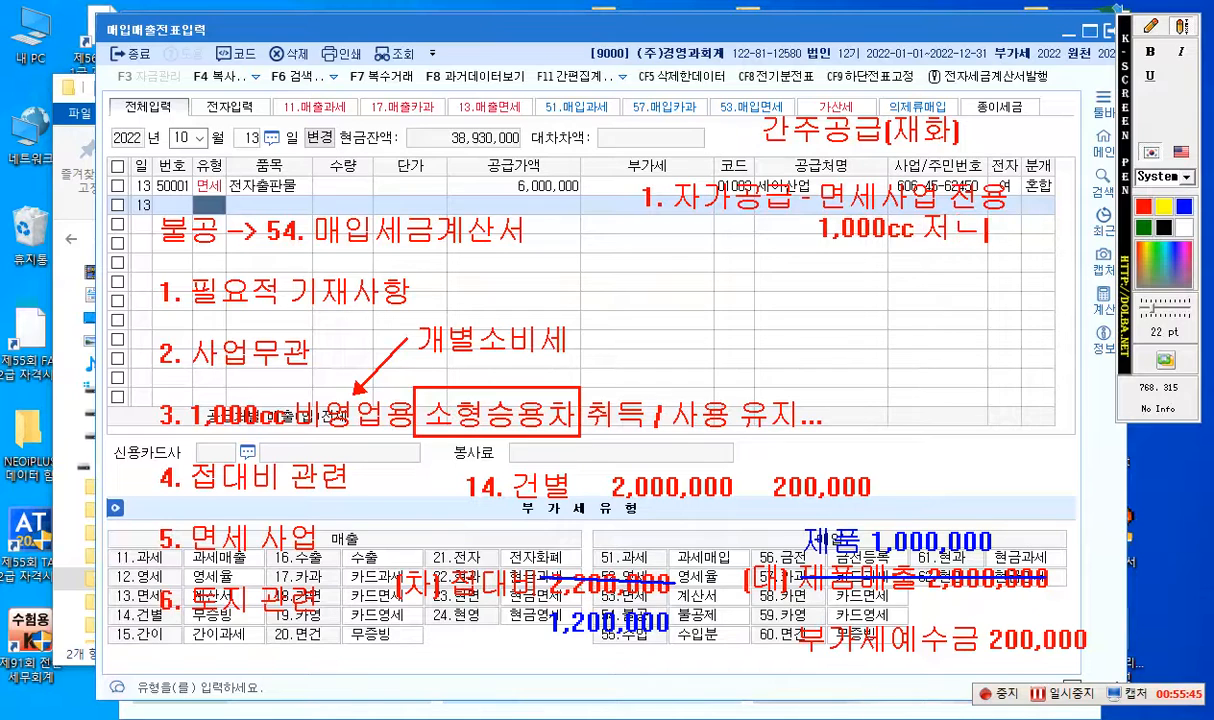
type("전이")
type("용")
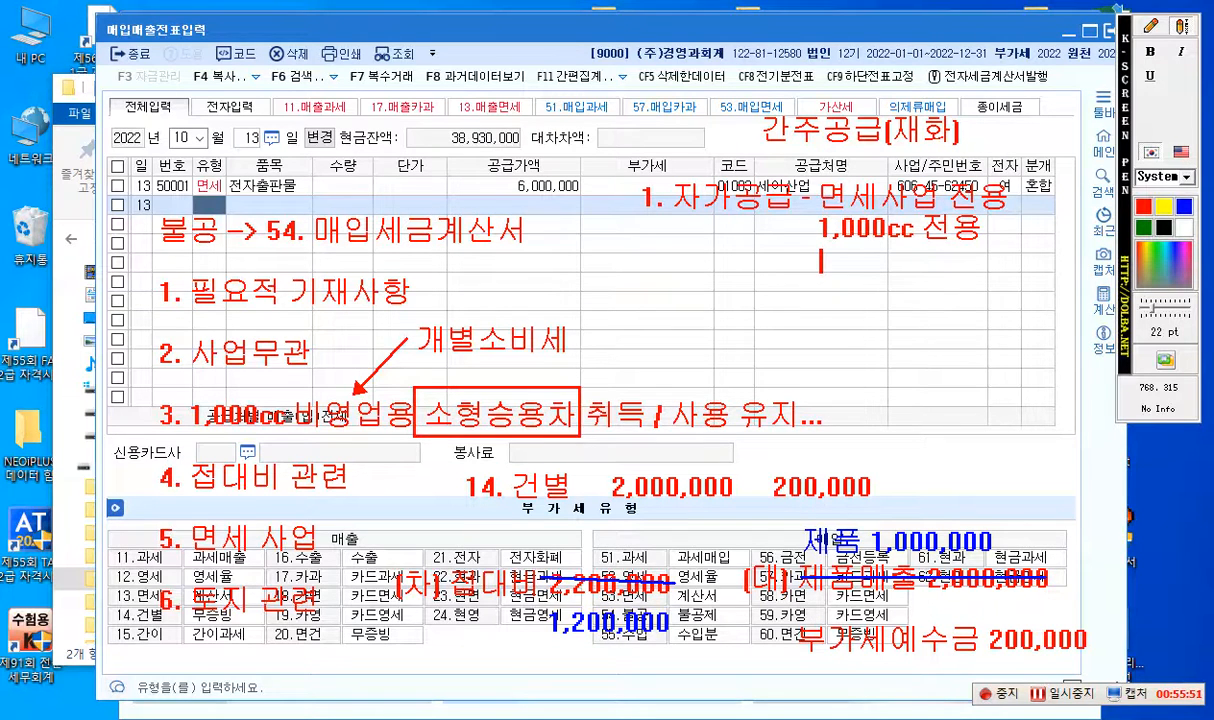
- Add the line "타사업장 반출(판매)" beneath "1,000cc 전용"
left_click(820, 260)
type("타사업자")
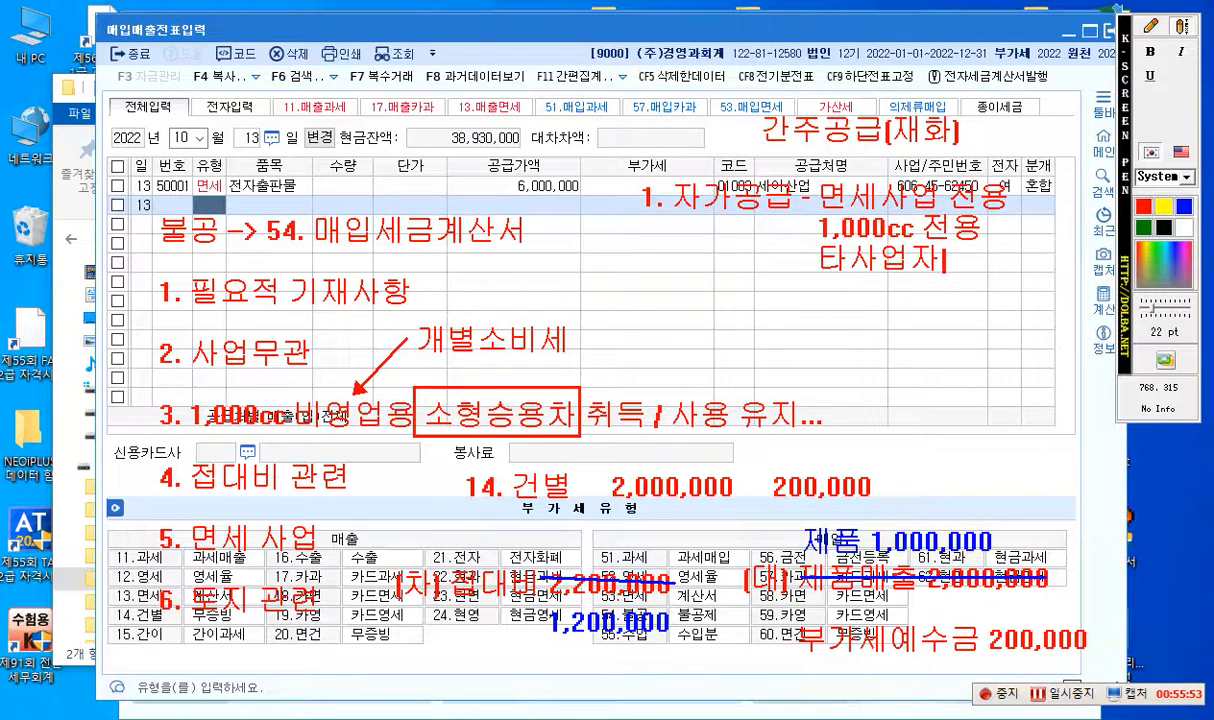
type("ㅇ 반출")
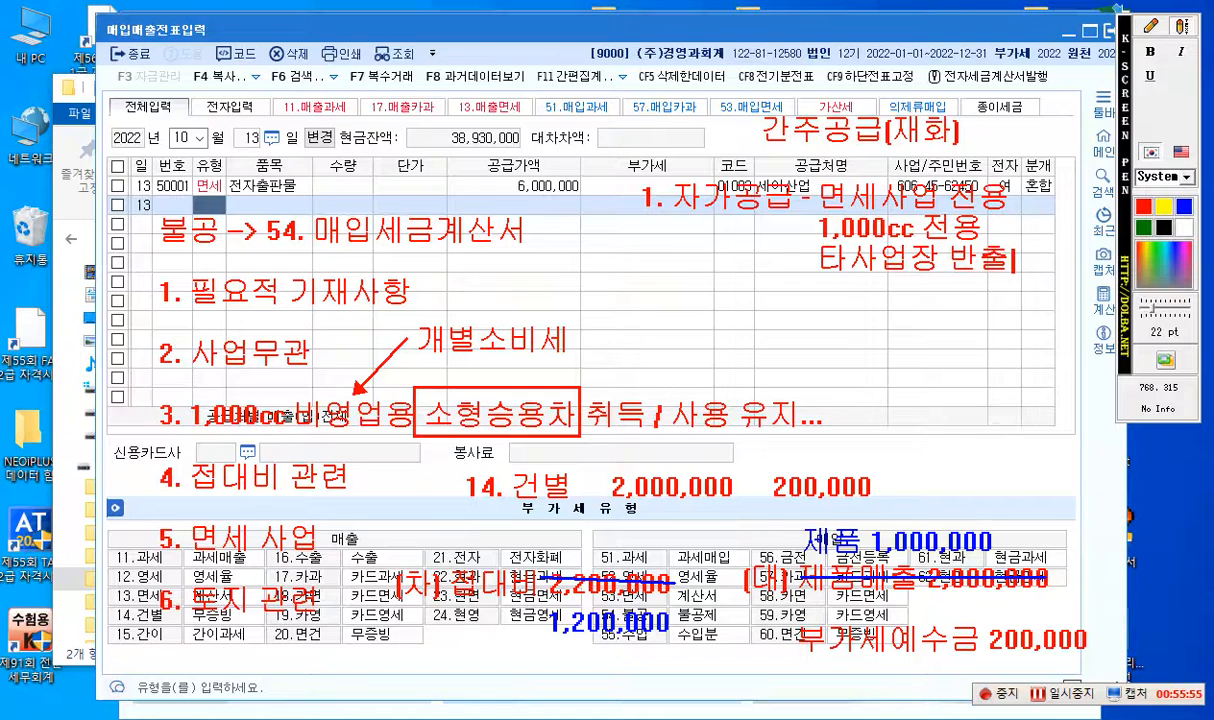
type("(판매)")
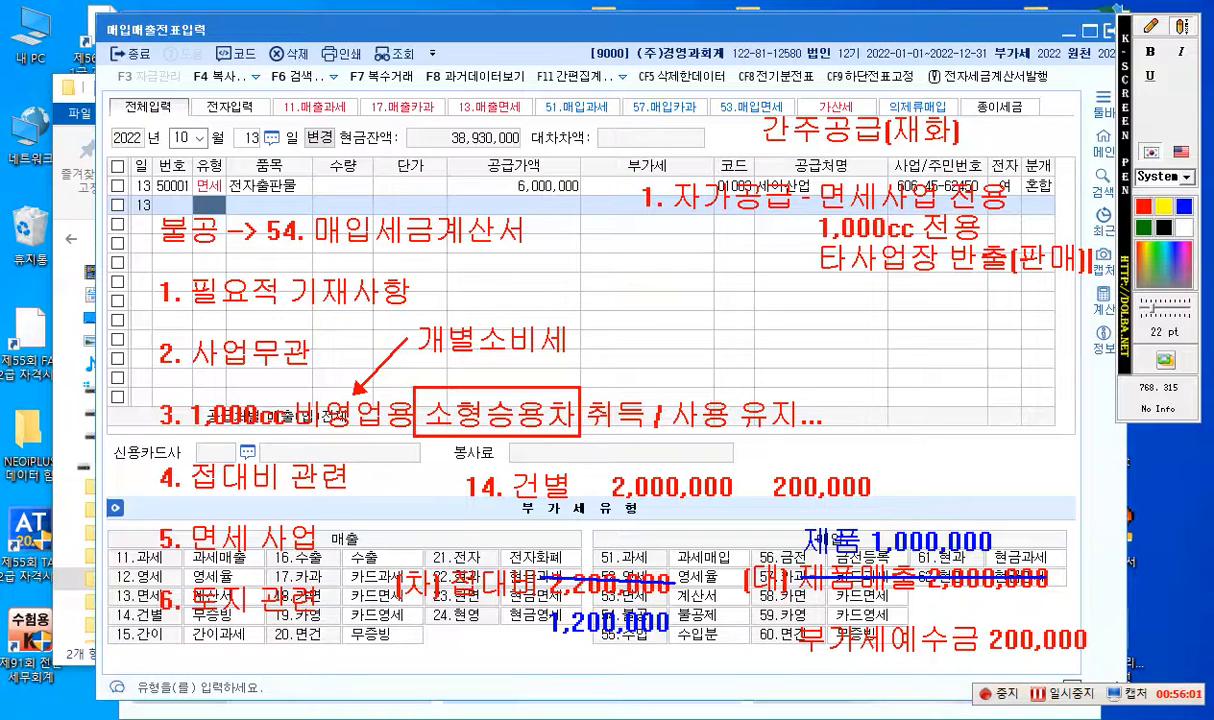
- Write the red text "2. 개인적공급" below the 자가공급 lines, aligned with the item number 1
left_click(644, 323)
type("2. 갱")
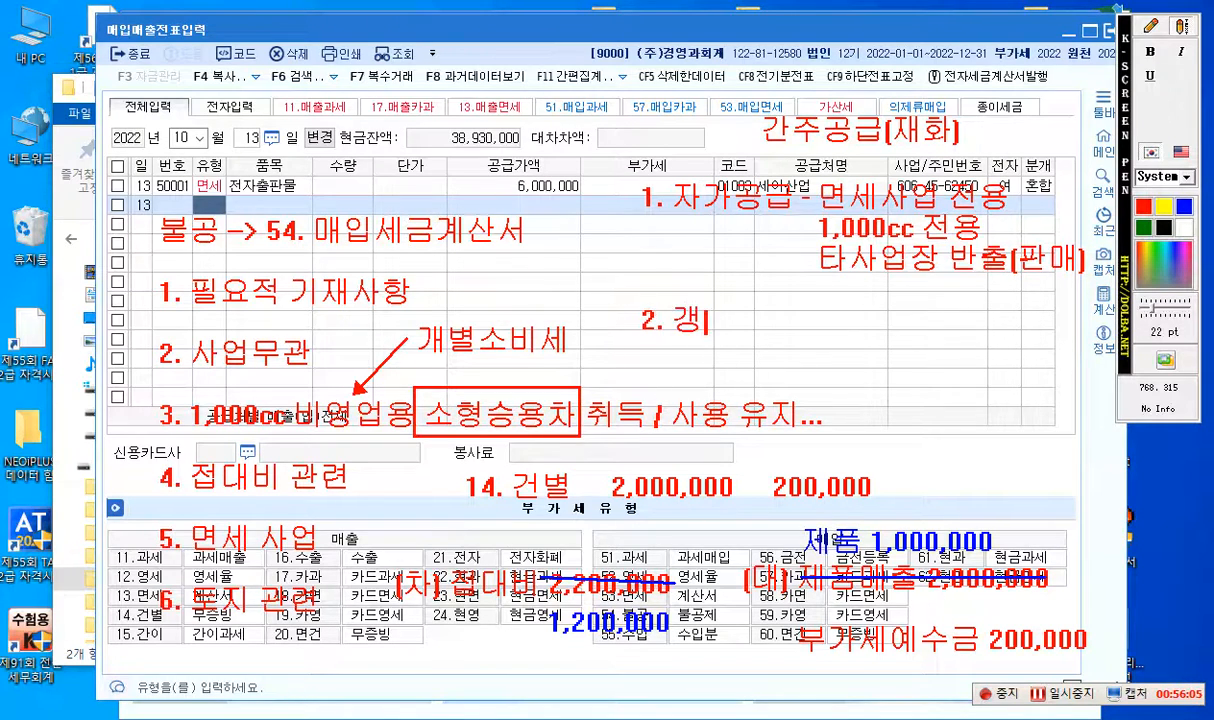
type("이ㄴ적ㄱ")
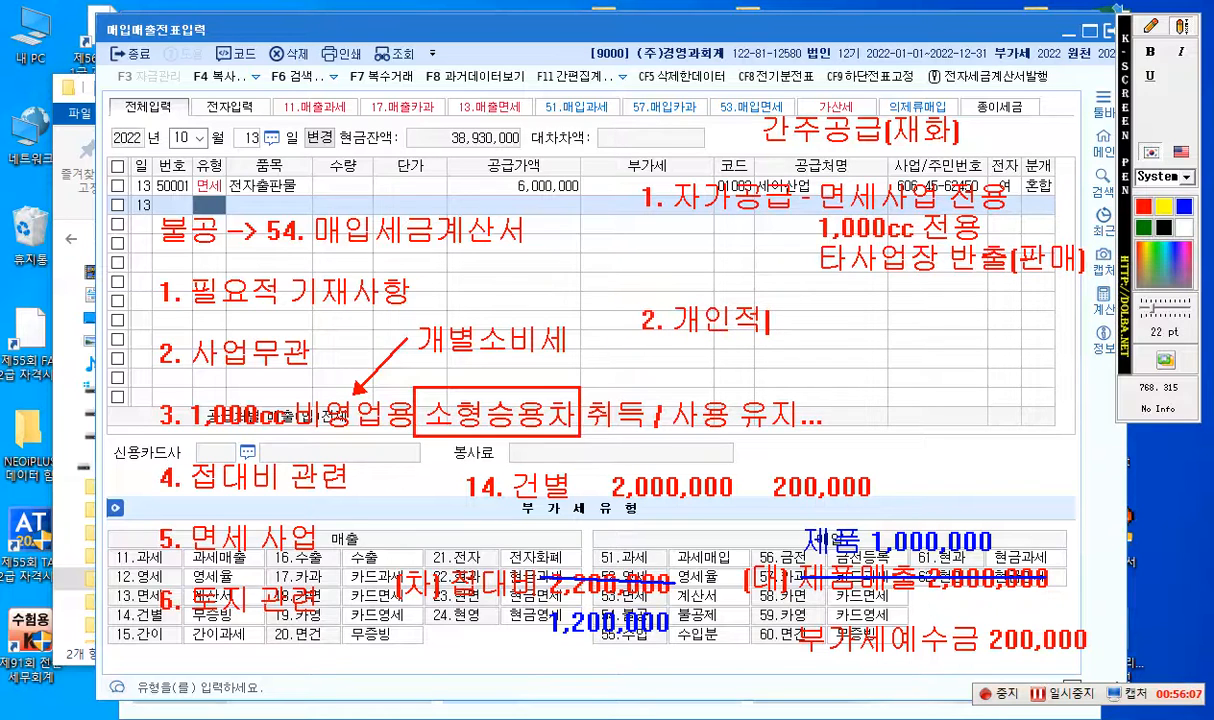
key("ctrl+z")
type("ㅗㅇ급")
- Add the item "3. 사업상증여" on the line below "2. 개인적공급"
key("Return")
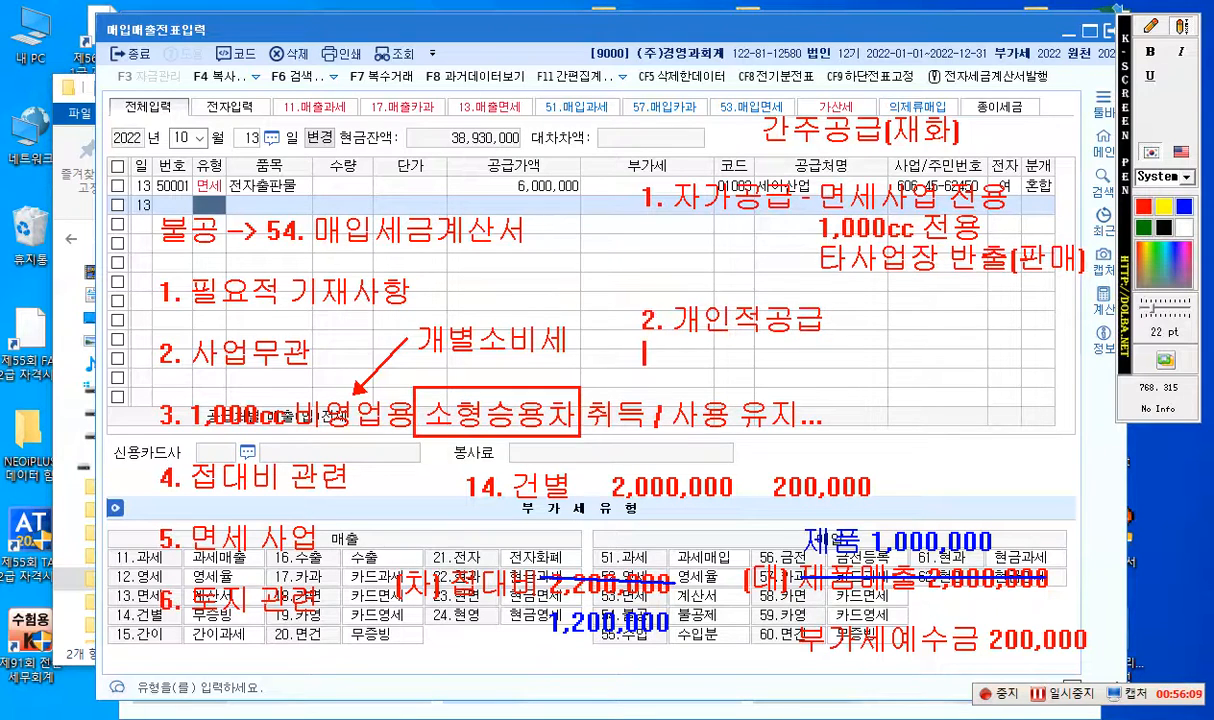
type("3. 사업상증이")
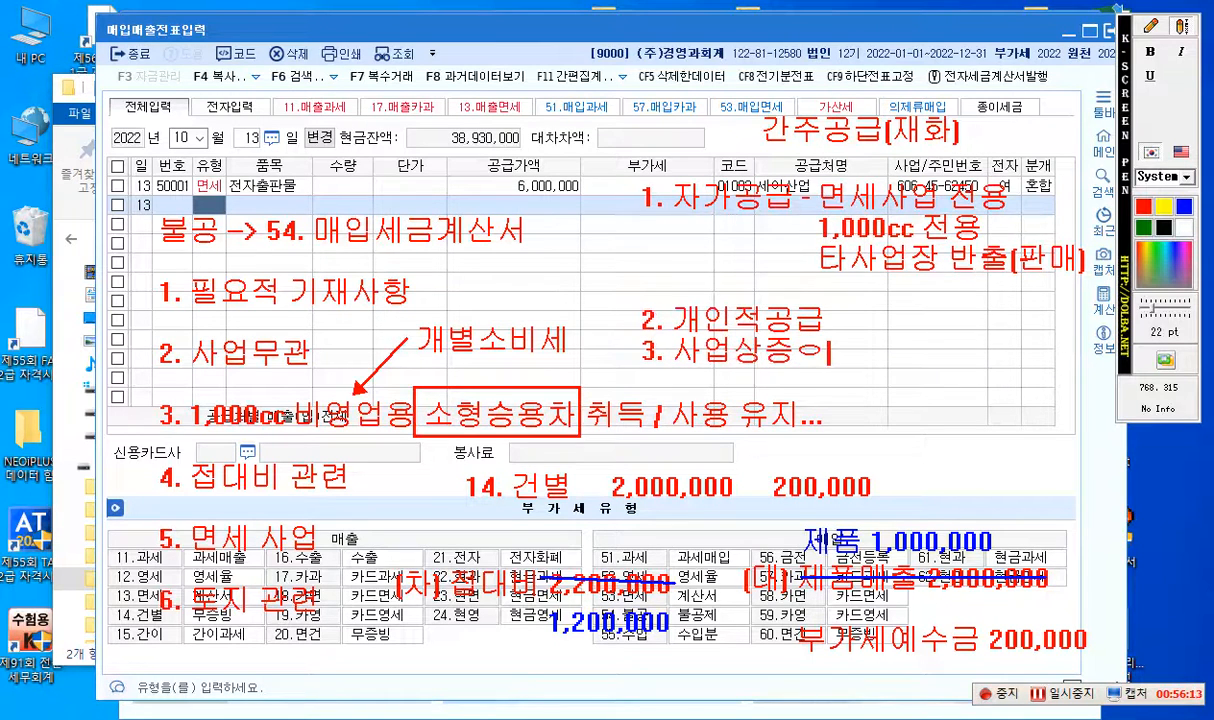
key("BackSpace")
type("ㅕ")
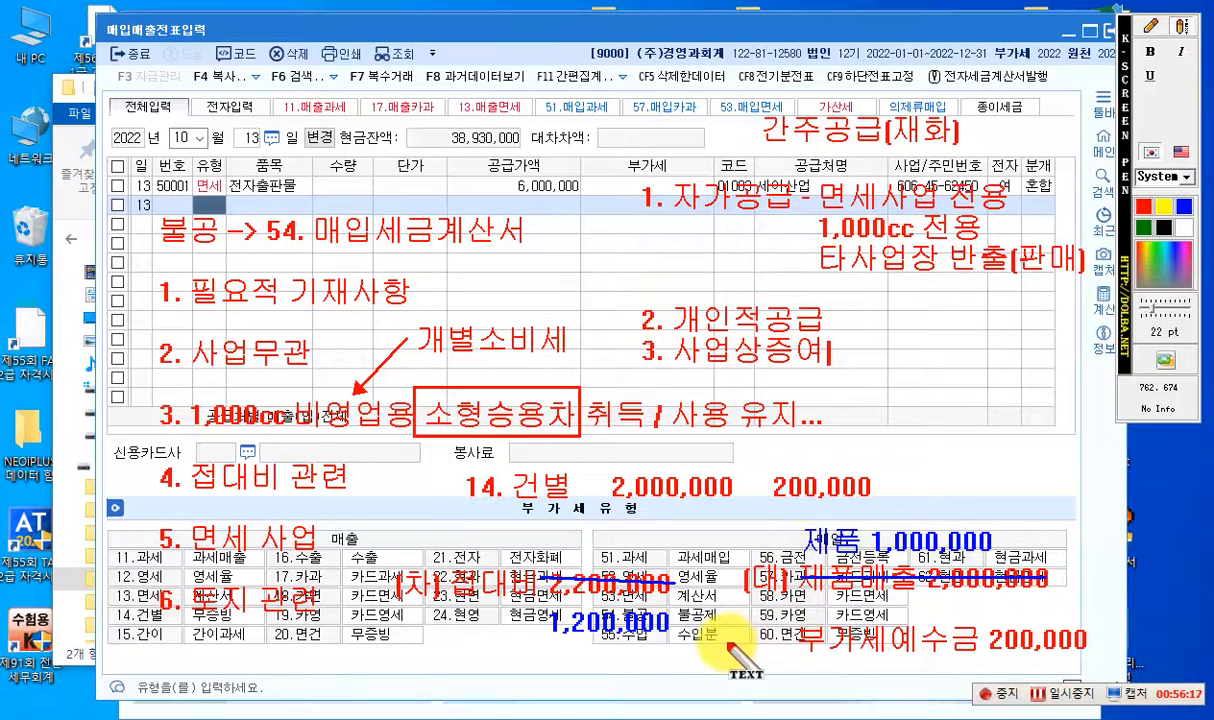
- Add the item "4. 폐업시 남아있는 재화" on the line below "3. 사업상증여"
key("Return")
type("4.")
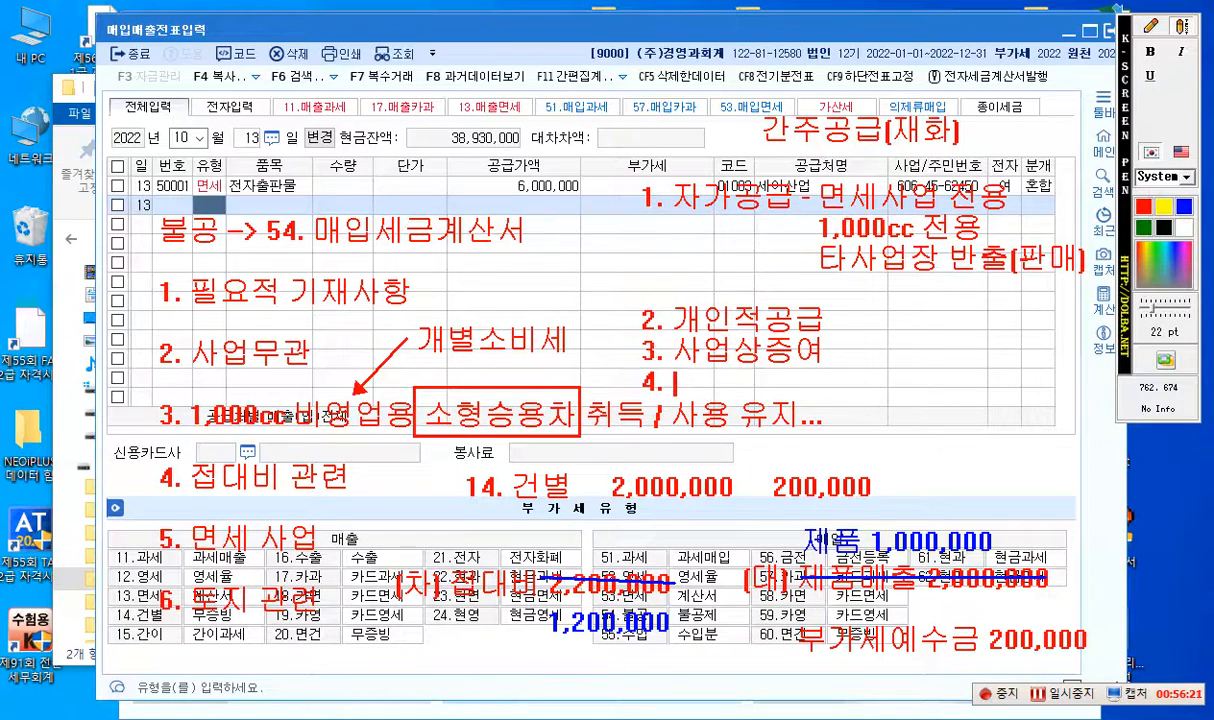
type(" 폐업시 ㄴ")
type("남아있는")
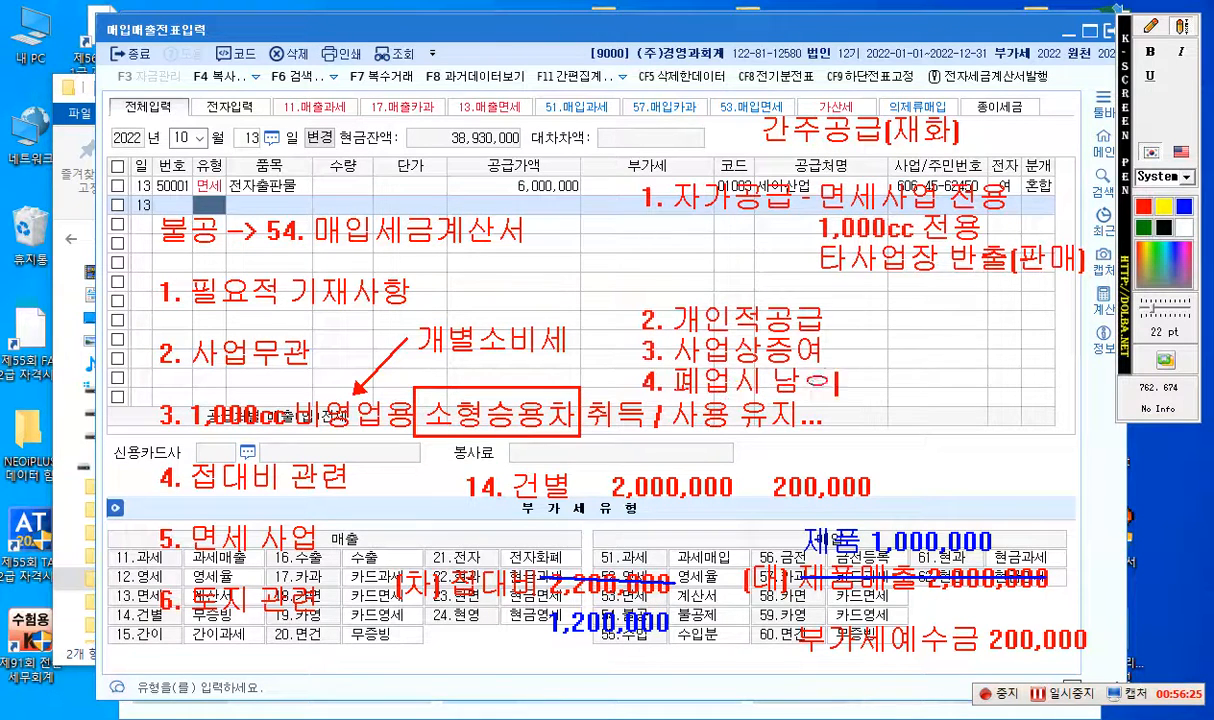
type(" 재화")
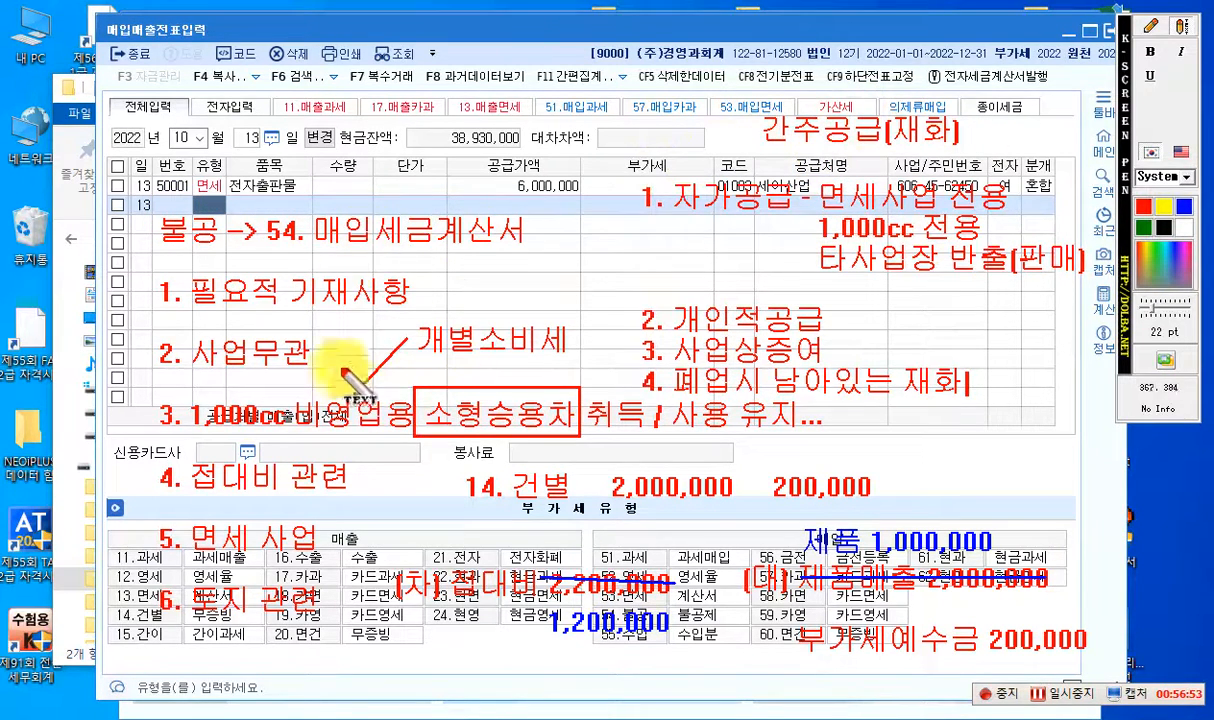
left_click_drag(347, 376, 353, 396)
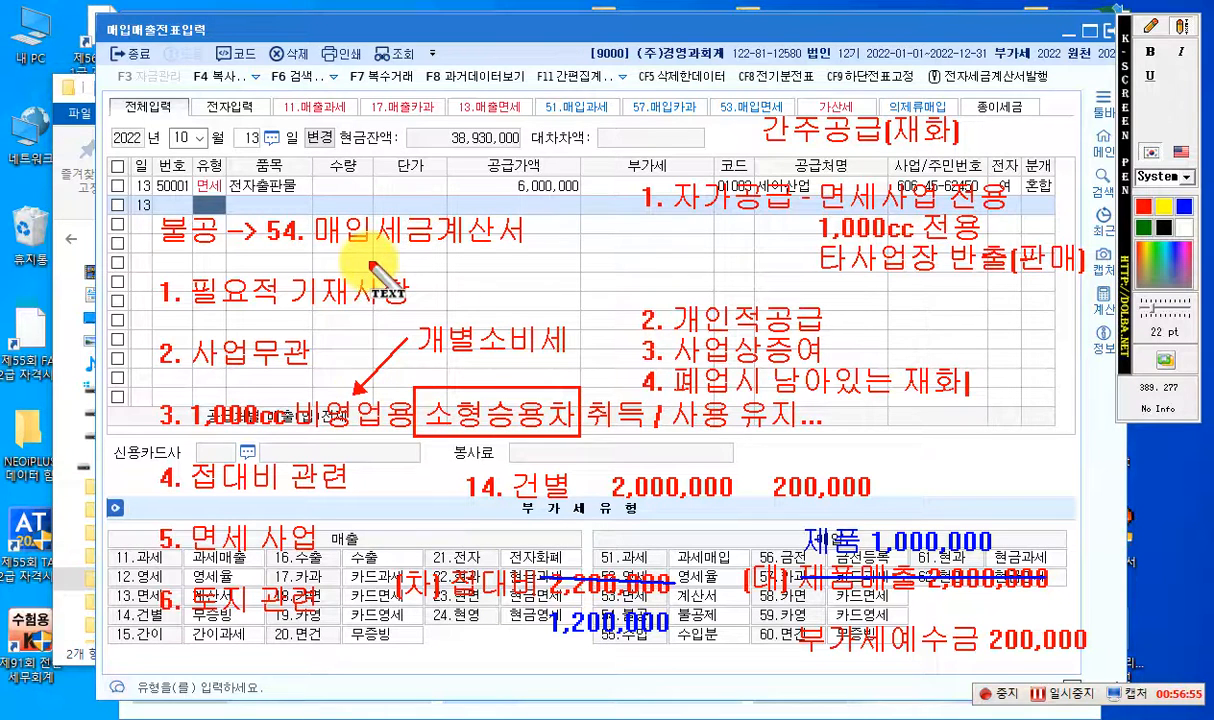